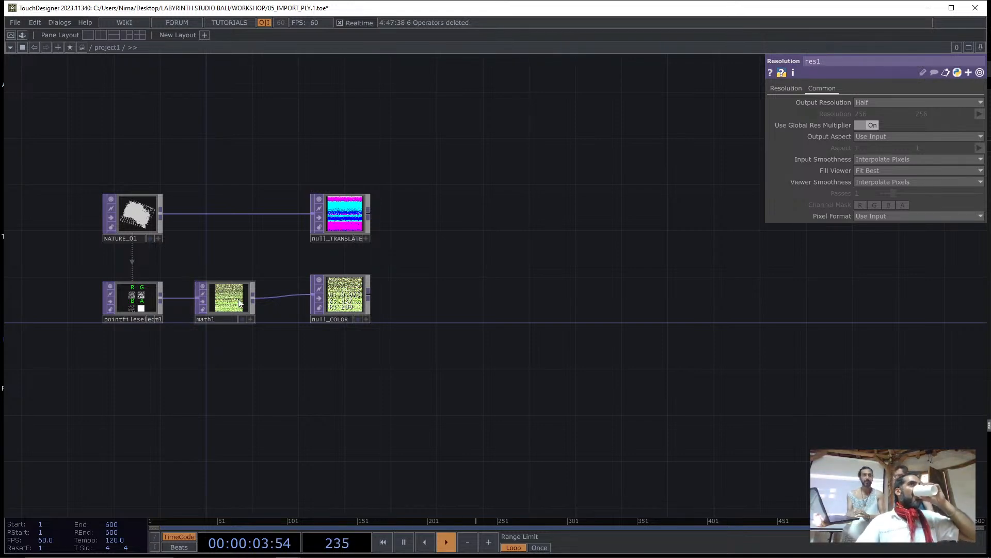
left_click_drag(154, 134, 298, 245)
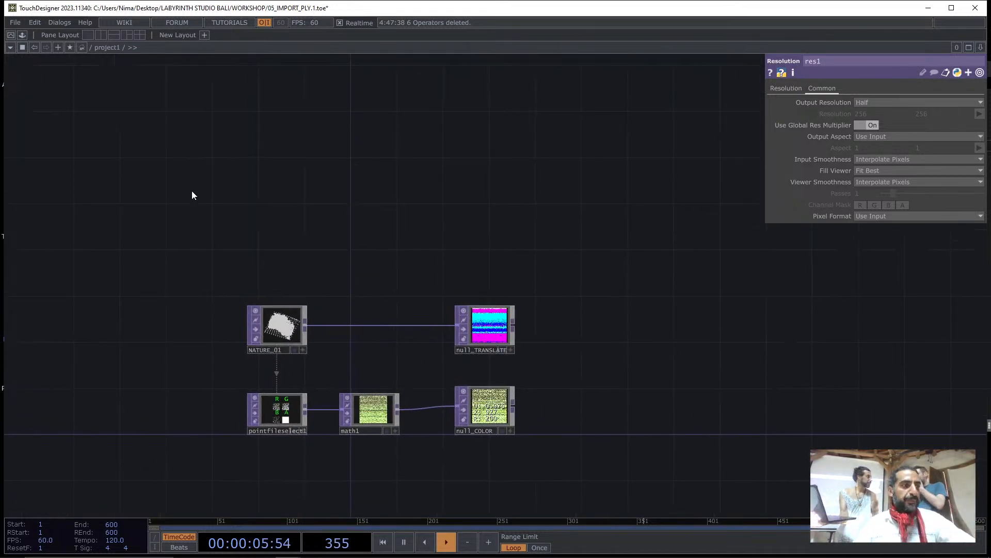
key("Tab")
left_click(74, 32)
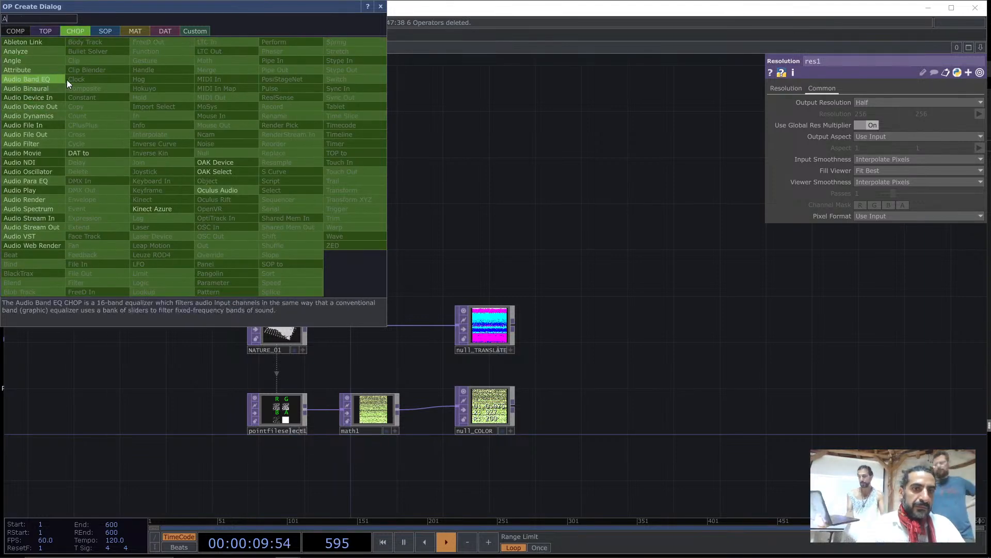
left_click(536, 189)
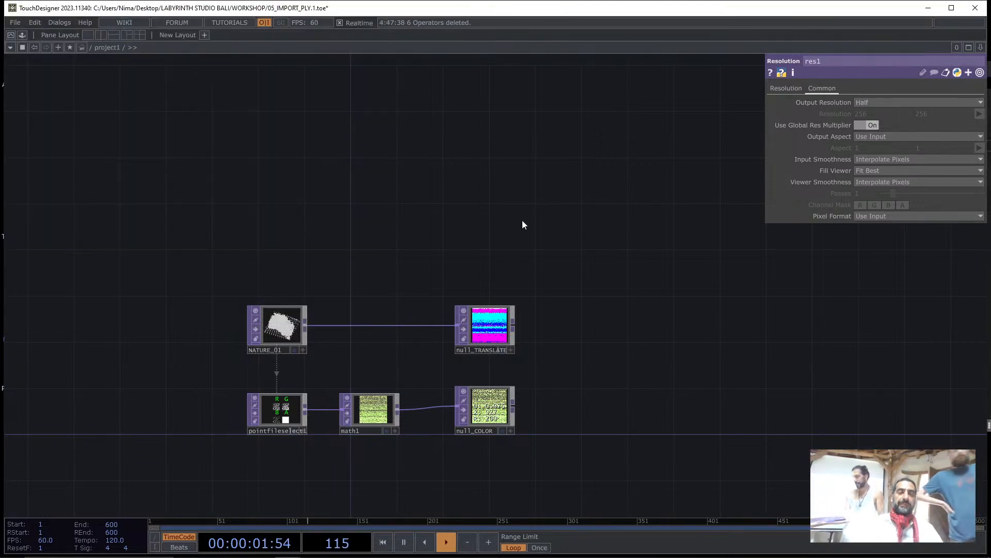
Add an Audio File In CHOP in the empty network area above NATURE_01
key("Tab")
type("A")
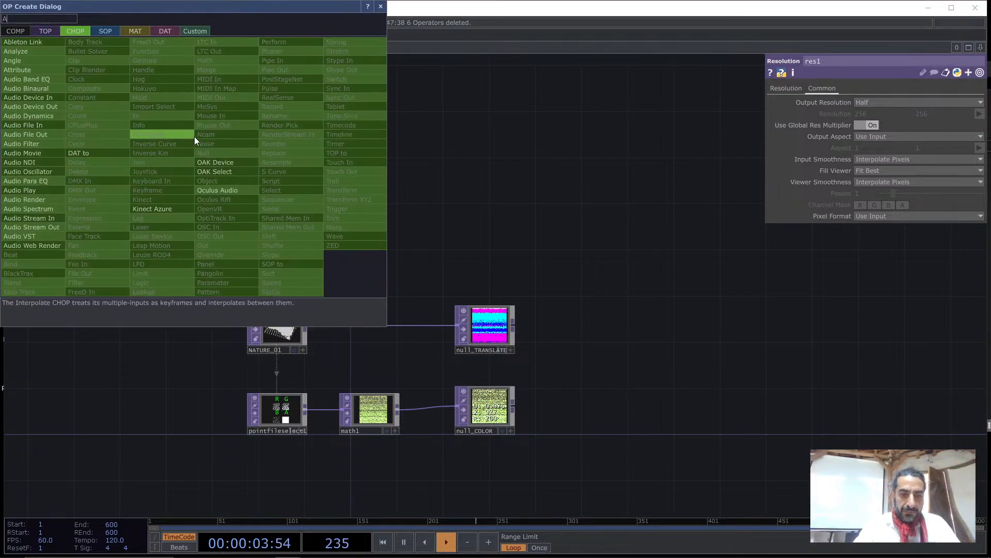
type("U")
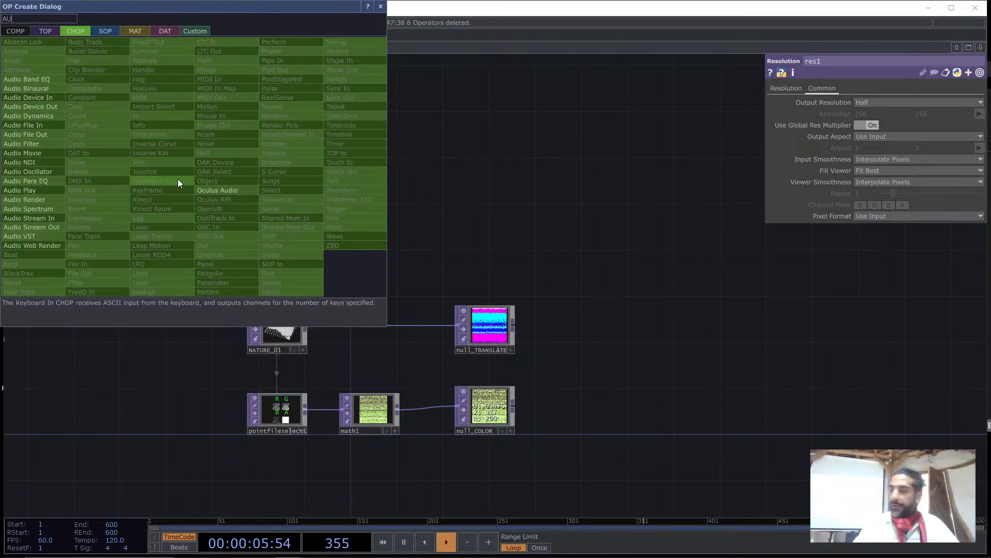
left_click(50, 126)
left_click(220, 162)
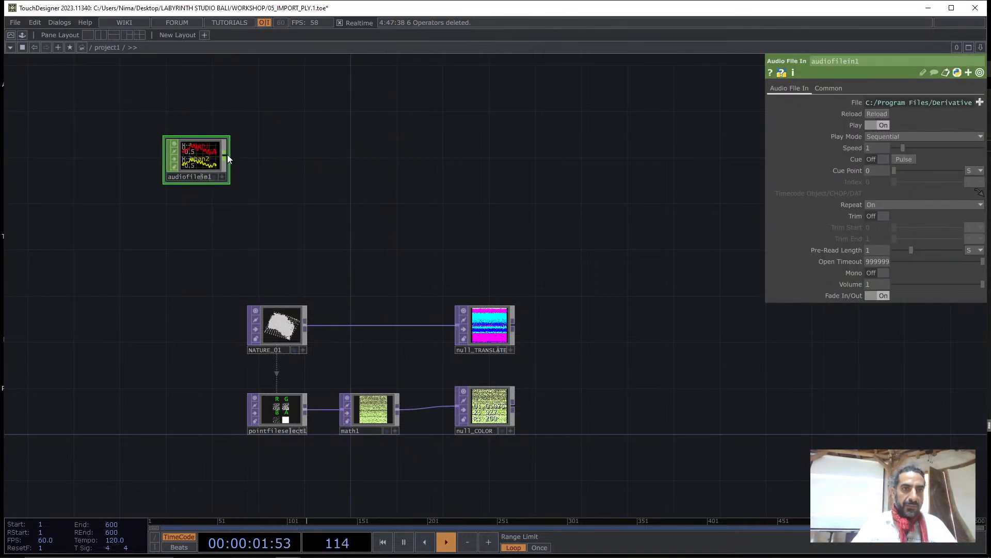
Add an Audio Device Out CHOP connected to the output of audiofilein1
right_click(227, 154)
type("A")
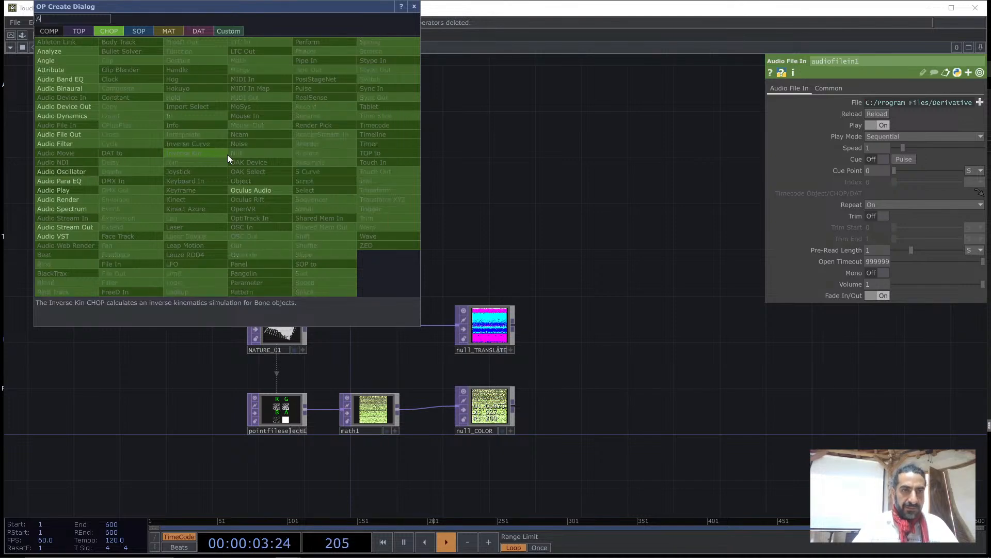
left_click(76, 107)
left_click(333, 153)
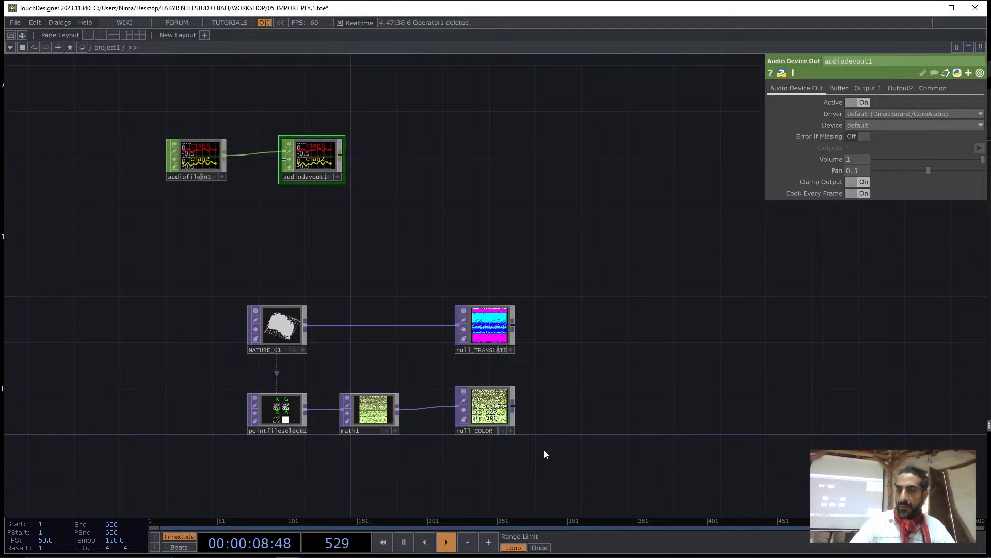
Try the system playback on Headphone (Realtek(R) Audio) at volume 45, and switch it back to Speaker (Realtek(R) Audio)
left_click(890, 496)
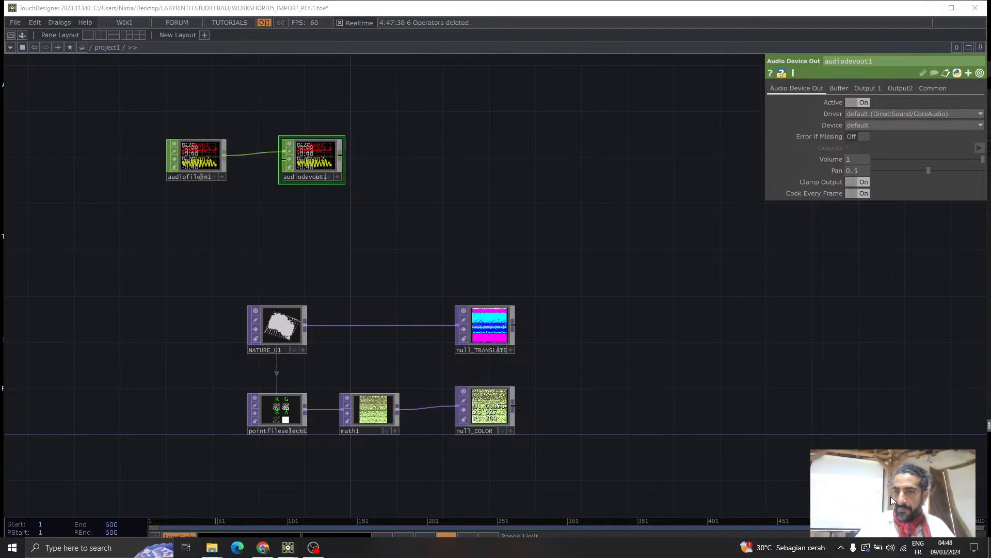
left_click(876, 495)
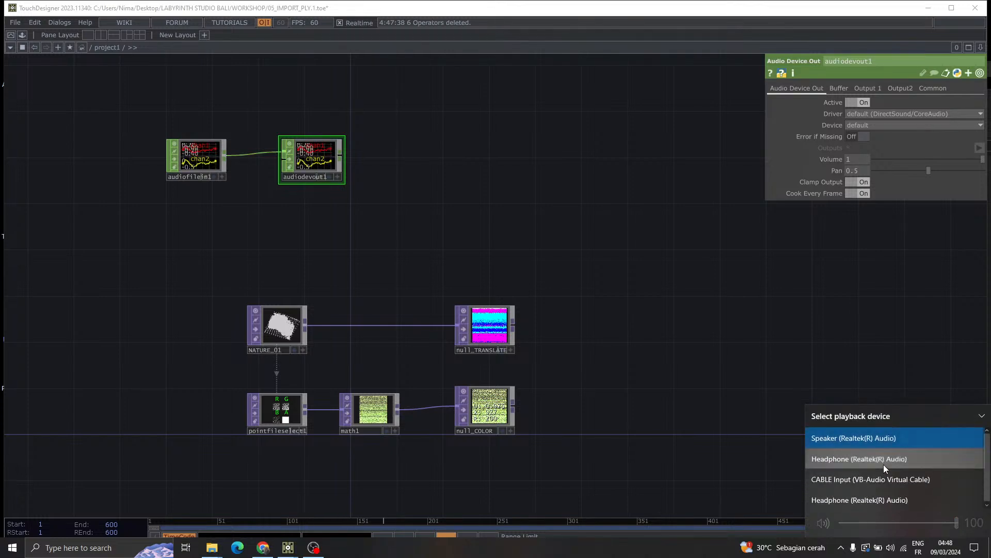
left_click(884, 459)
left_click(929, 523)
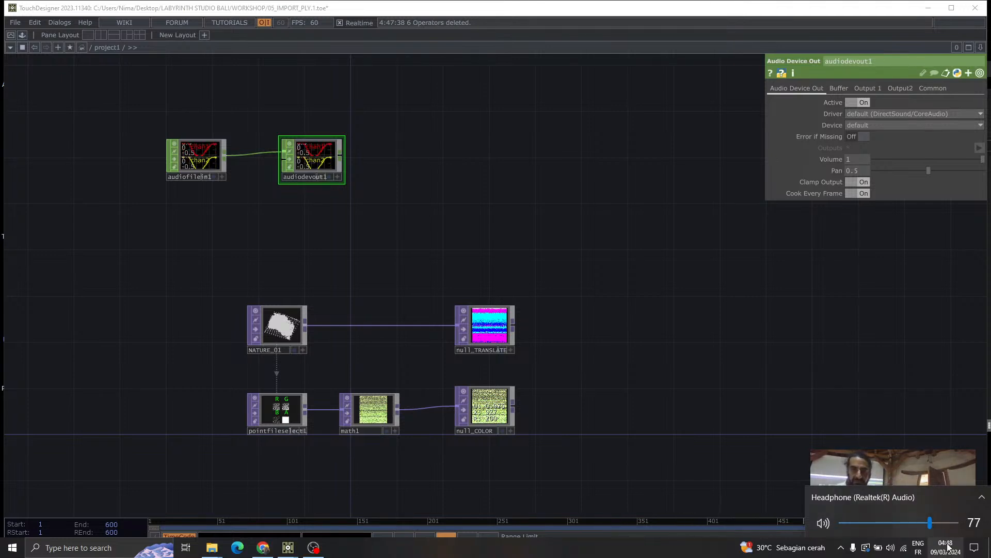
left_click_drag(932, 523, 895, 526)
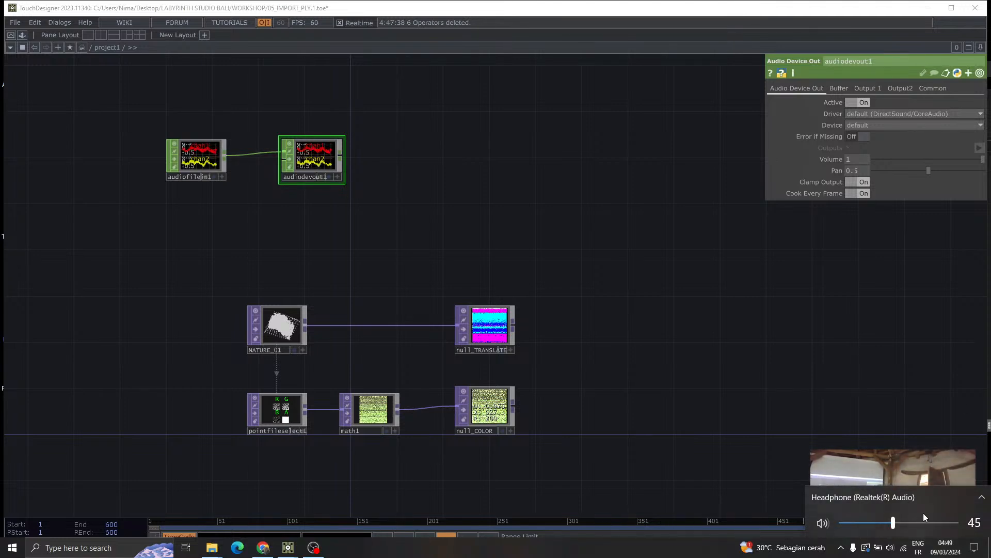
left_click(929, 497)
left_click(932, 443)
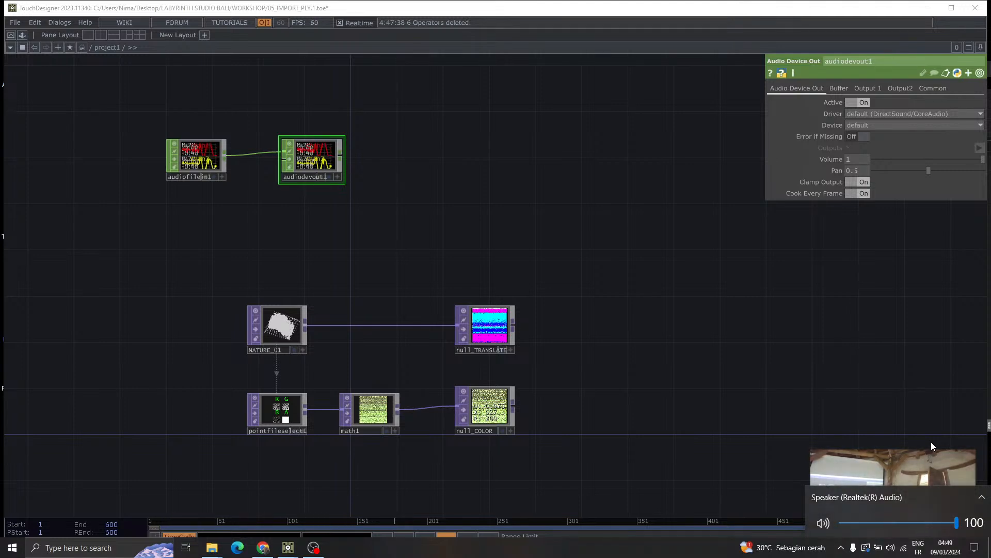
Delete the audiofilein1 and audiodevout1 operators from the network
left_click_drag(476, 234, 124, 94)
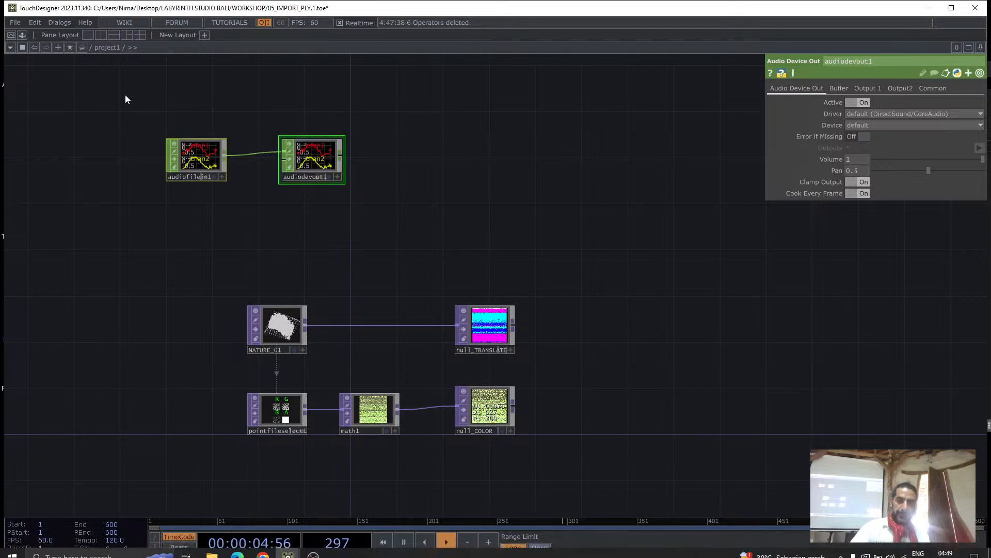
key("Delete")
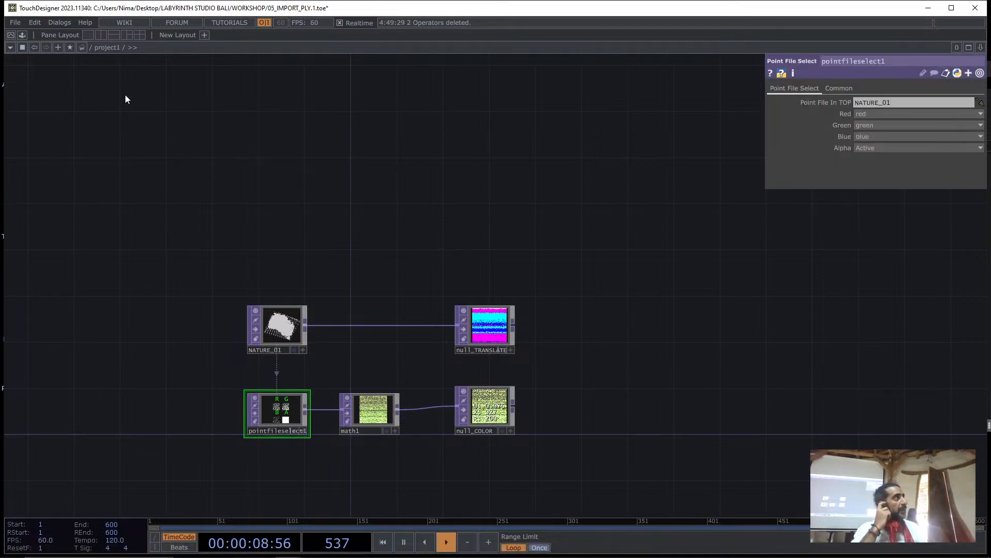
Switch to OBS, lower the Audio Input Capture level to -5.9 dB, and return to TouchDesigner
key("alt+Tab")
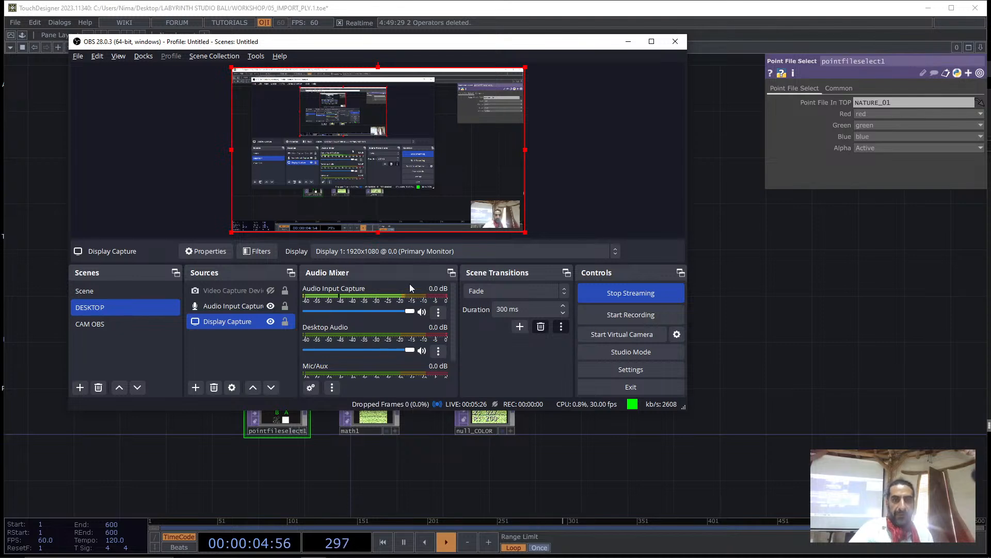
left_click_drag(408, 311, 383, 311)
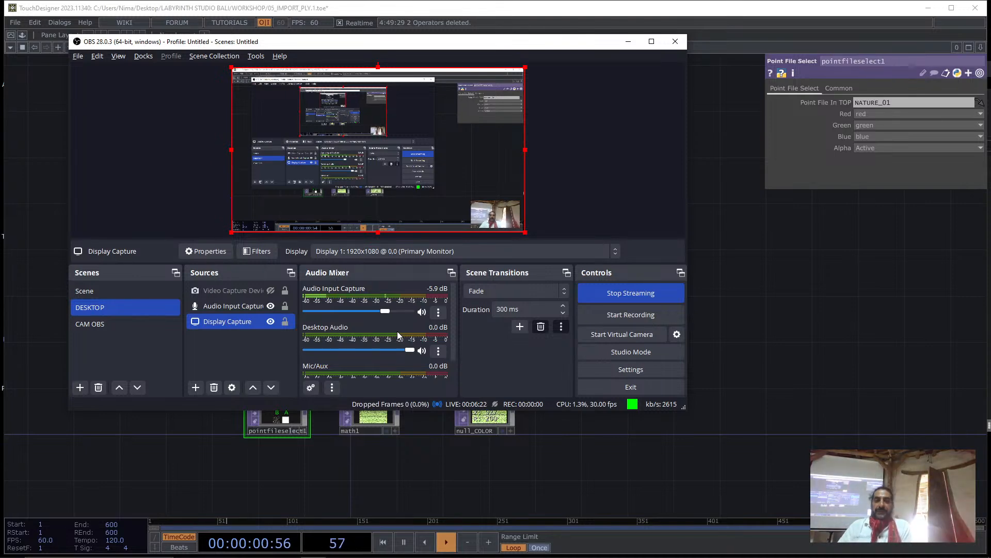
left_click(835, 334)
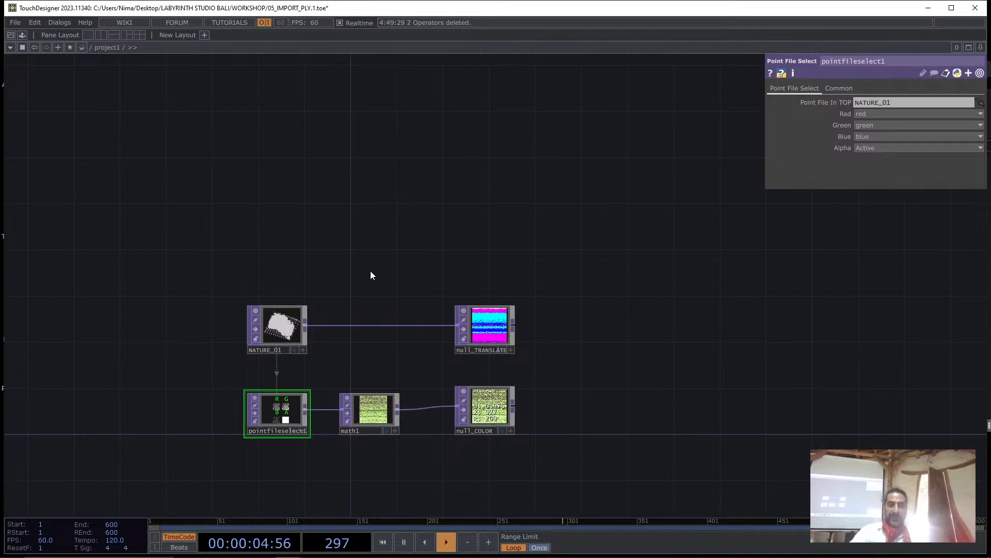
Stretch the math1 node upward to match the height of null_COLOR
left_click(290, 335)
scroll(298, 440, "up", 5)
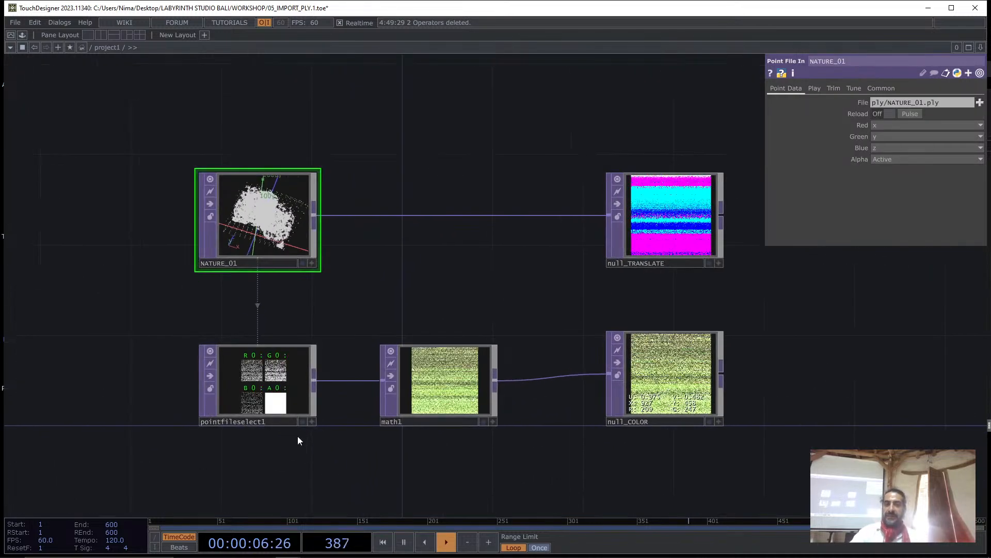
left_click(290, 391)
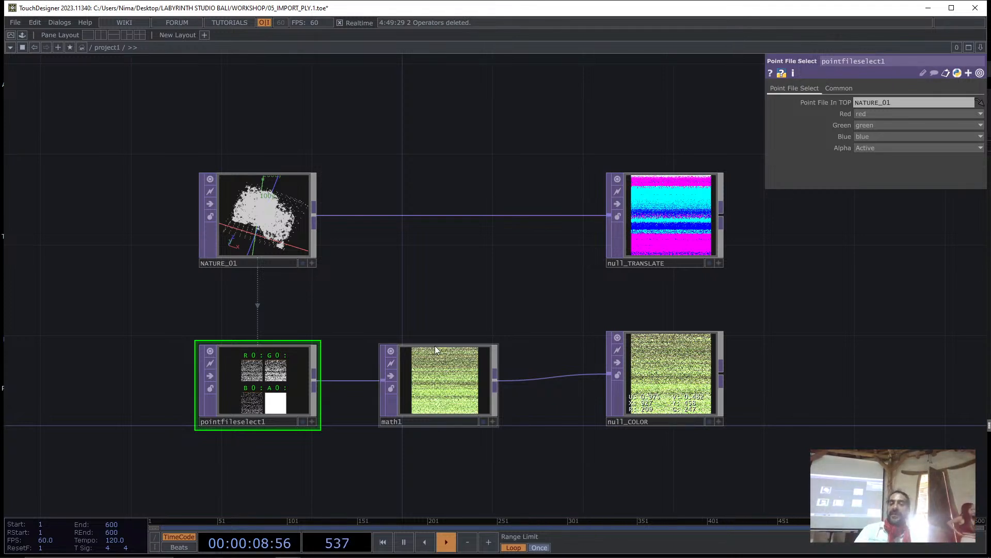
left_click_drag(448, 345, 452, 331)
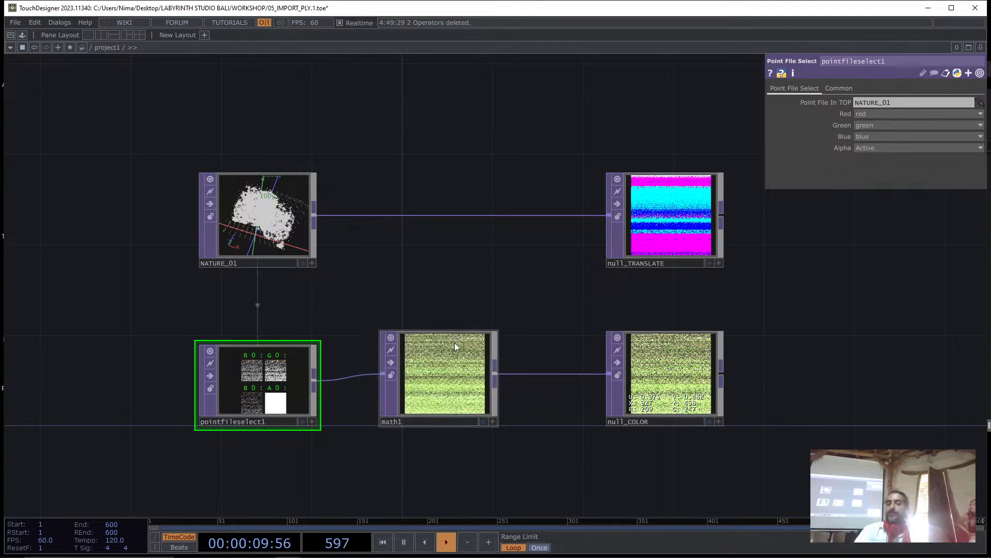
Toggle the bypass of math1 on and off, and stretch pointfileselect1 upward to match math1's height
left_click(391, 362)
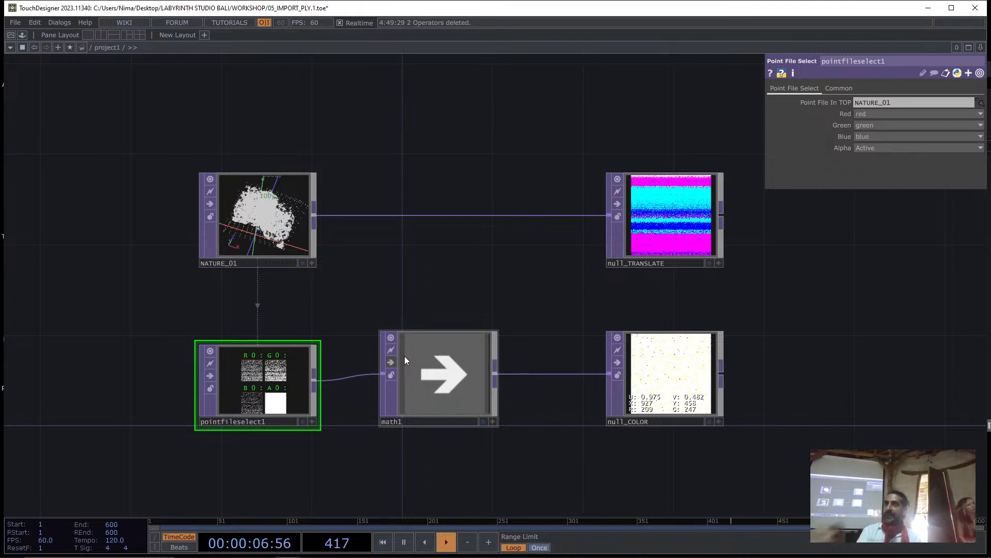
left_click(434, 370)
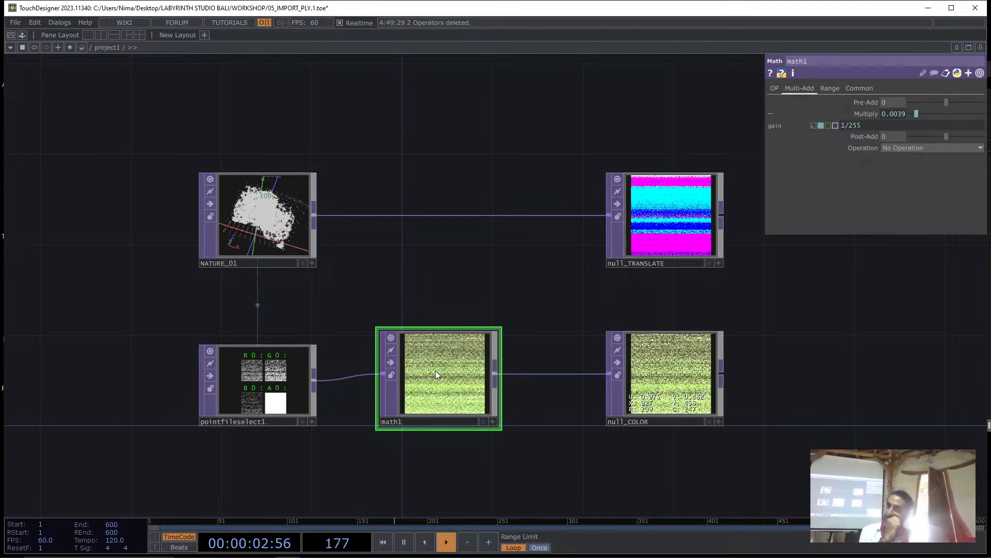
left_click_drag(317, 344, 317, 332)
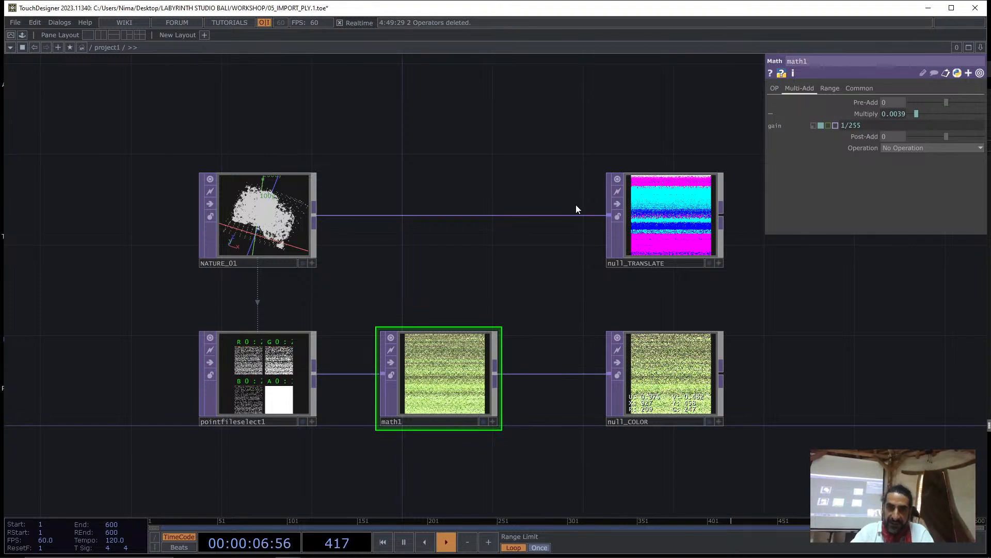
Add an Add SOP in the empty area above null_TRANSLATE
left_click_drag(521, 196, 355, 333)
scroll(370, 254, "down", 4)
key("Tab")
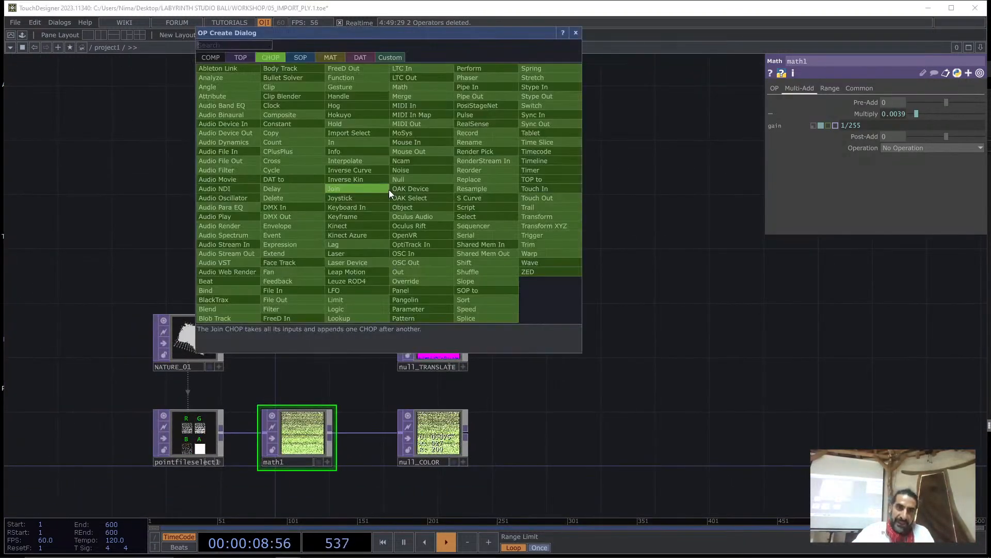
left_click(309, 55)
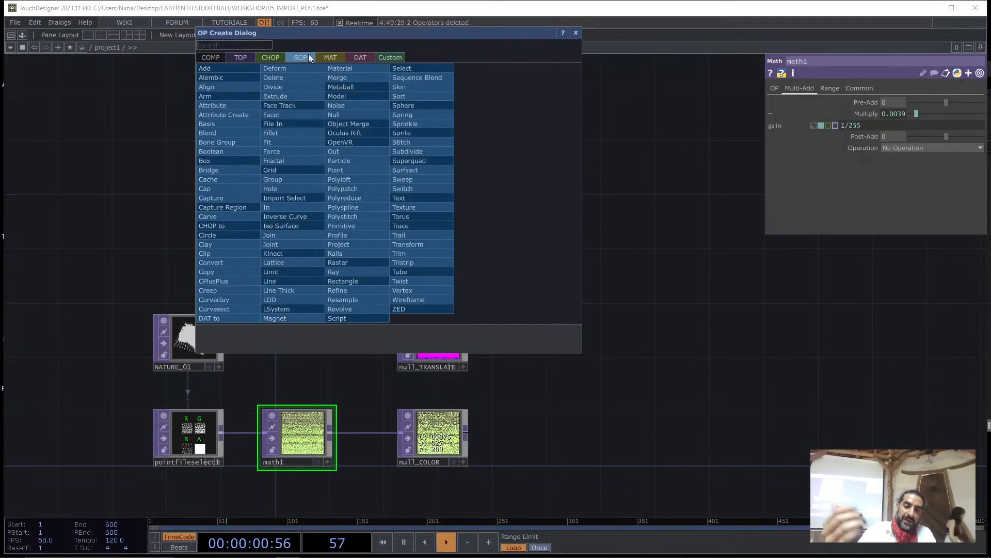
type("AD")
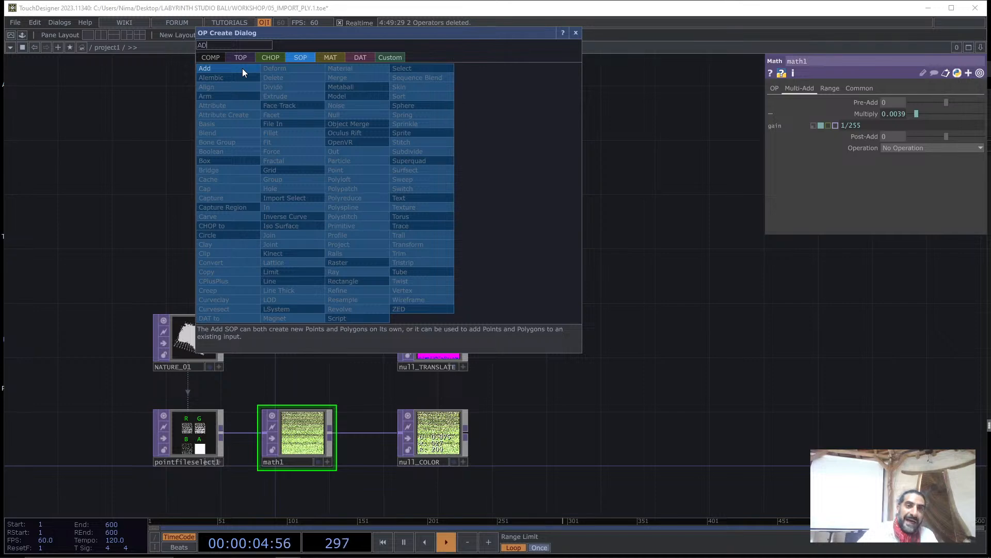
left_click(242, 68)
left_click(439, 187)
Turn on Add Points for add1 with the point at position 0, 0, 0, and check the node's info
scroll(440, 191, "up", 3)
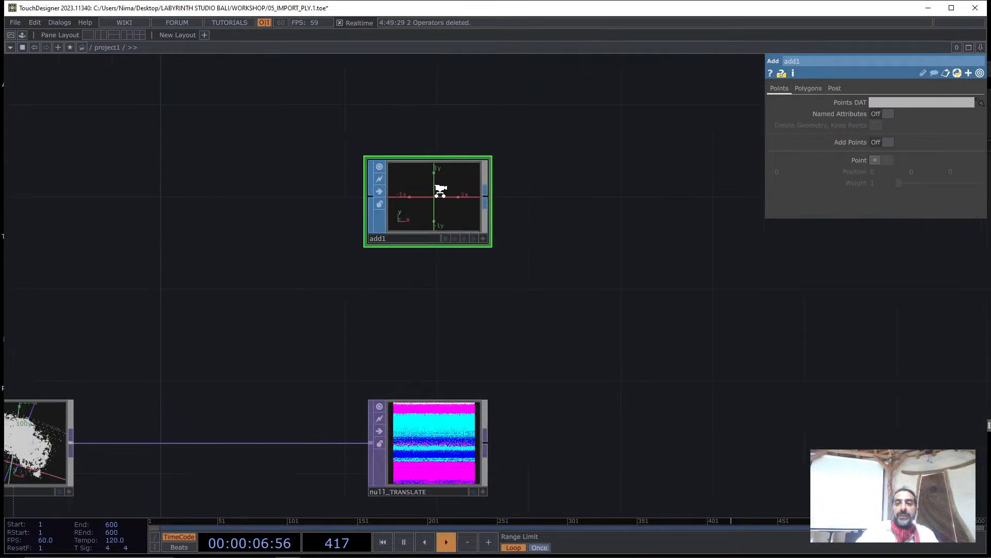
scroll(439, 190, "up", 1)
left_click(884, 144)
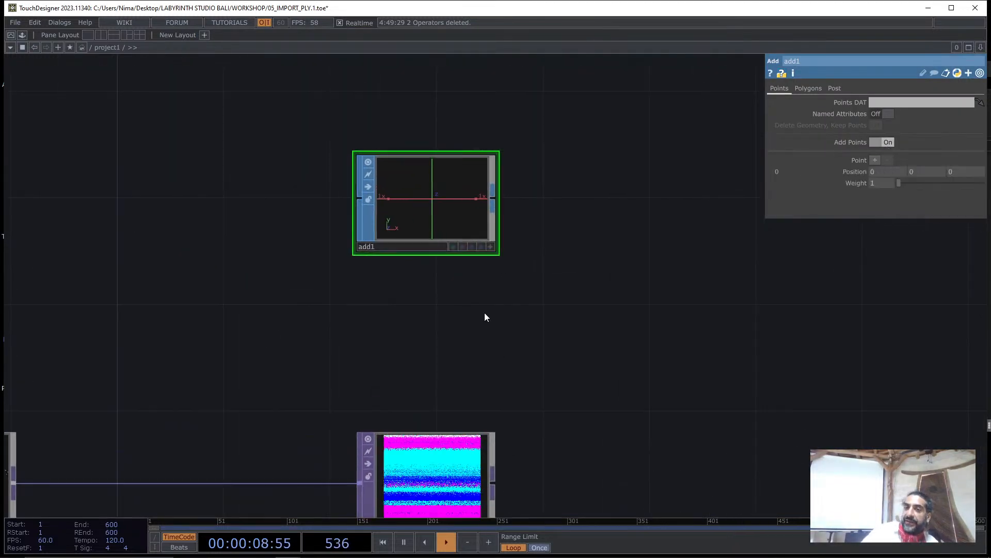
middle_click_drag(439, 202, 350, 418)
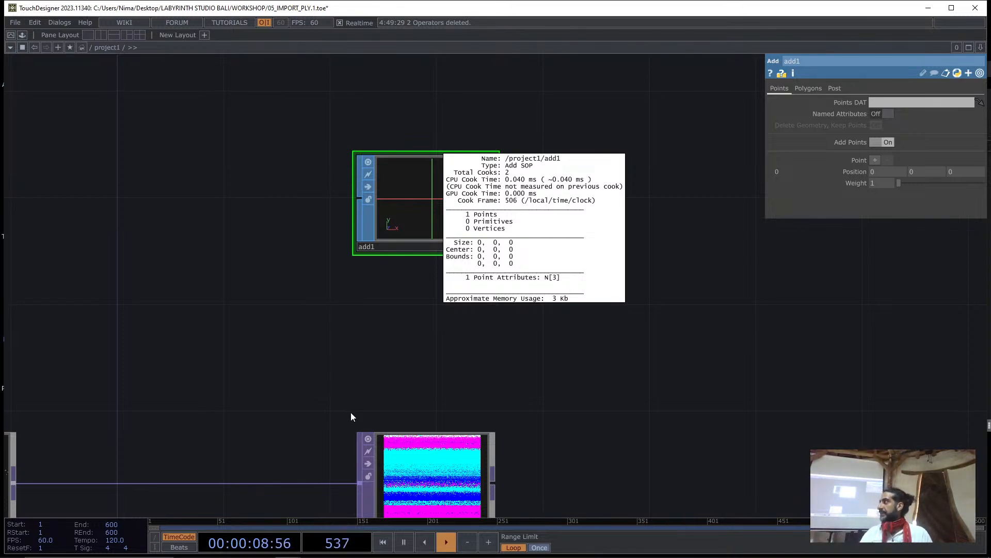
middle_click_drag(351, 413, 575, 341)
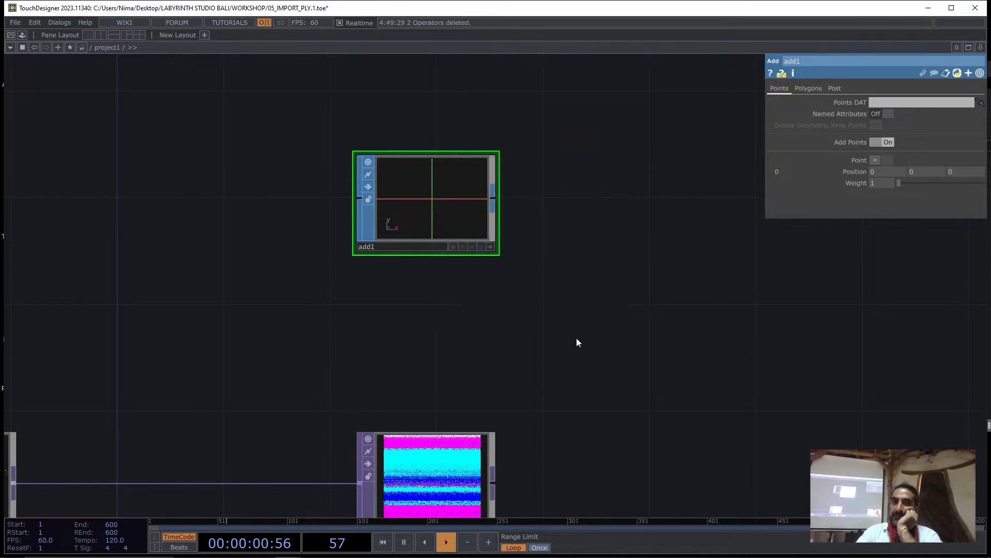
Add a Convert SOP connected to the output of add1
right_click(494, 196)
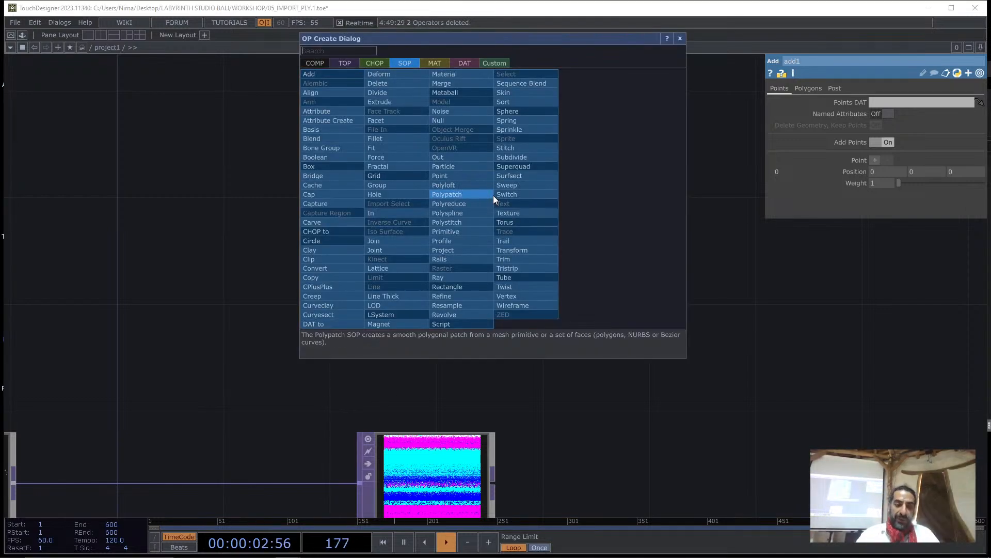
type("CON")
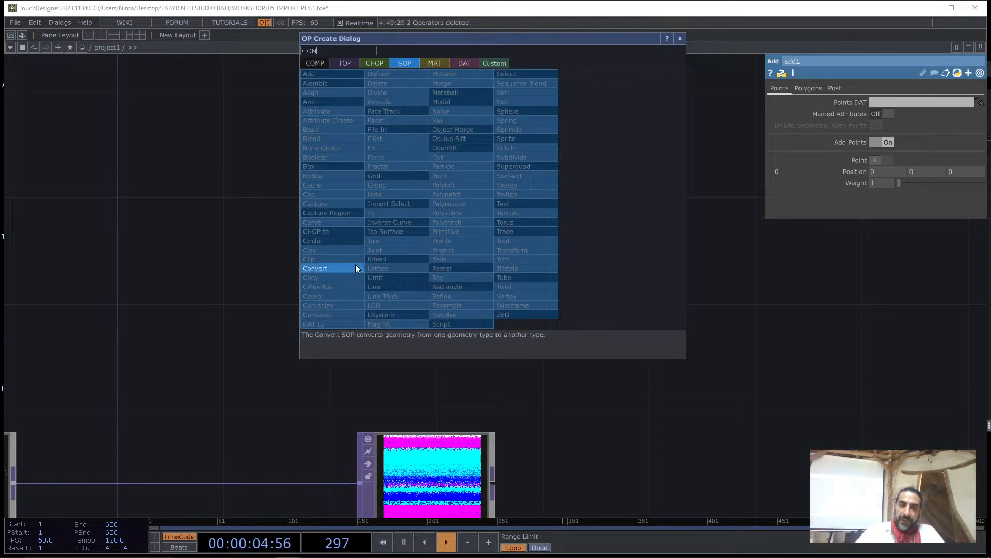
left_click(355, 268)
left_click(581, 205)
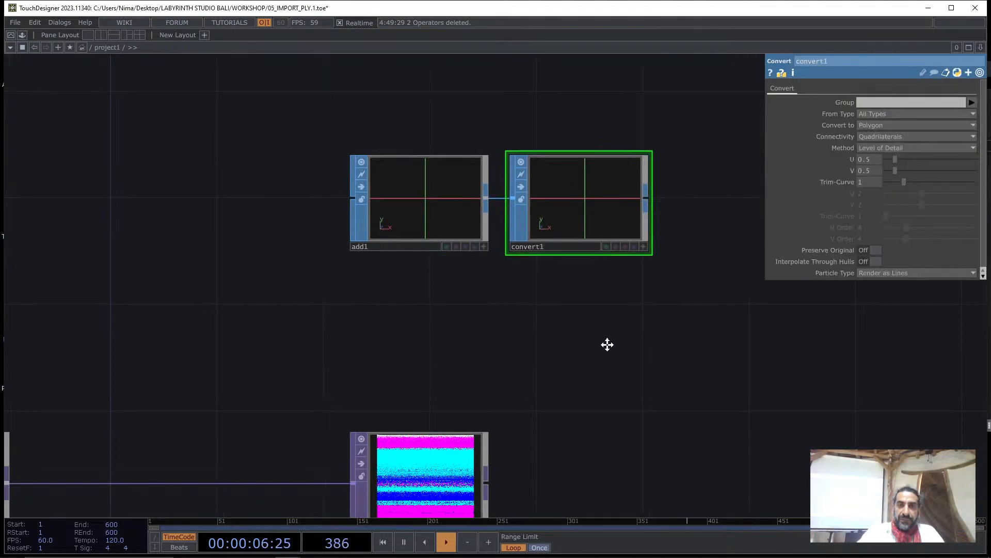
Set convert1 to convert to Particles Per Point with the particle type Render as Point Sprites
left_click(880, 128)
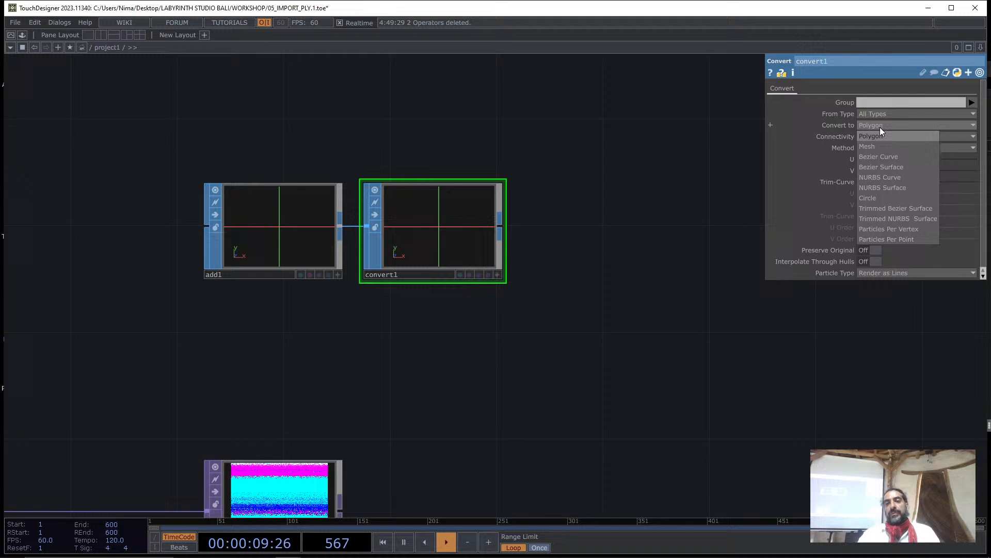
left_click(900, 239)
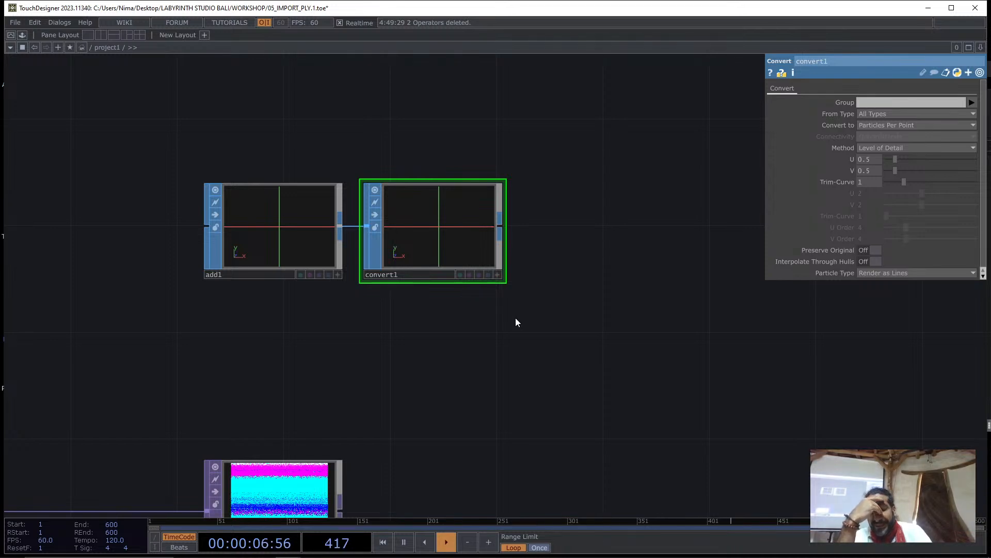
left_click(890, 273)
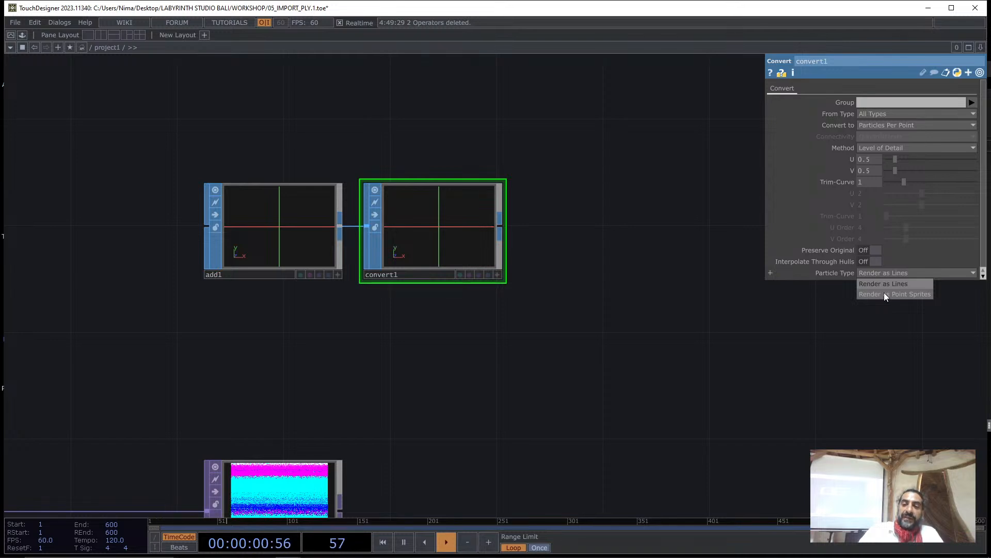
left_click(884, 292)
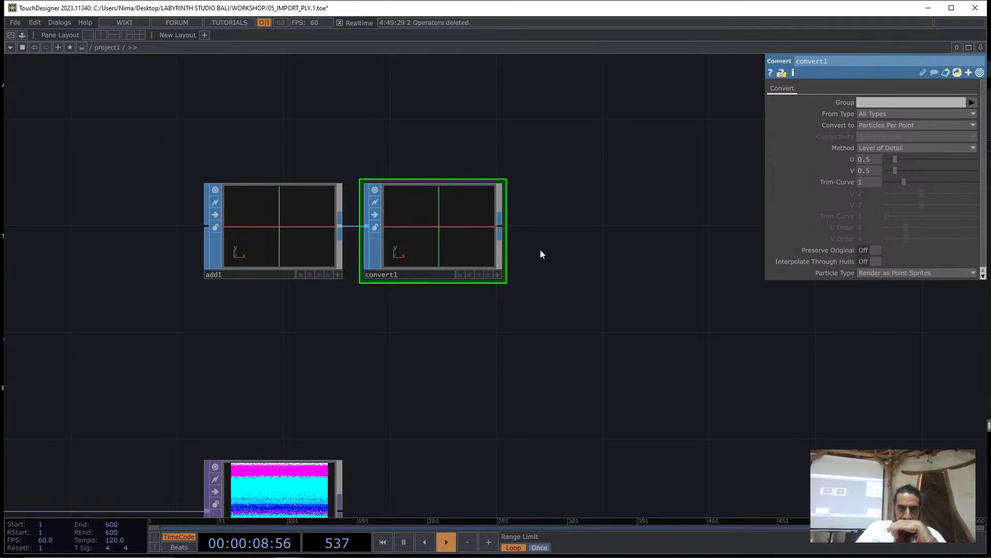
Add a Geometry COMP fed by the output of convert1 and place it beside that node
left_click(504, 227)
type("GE")
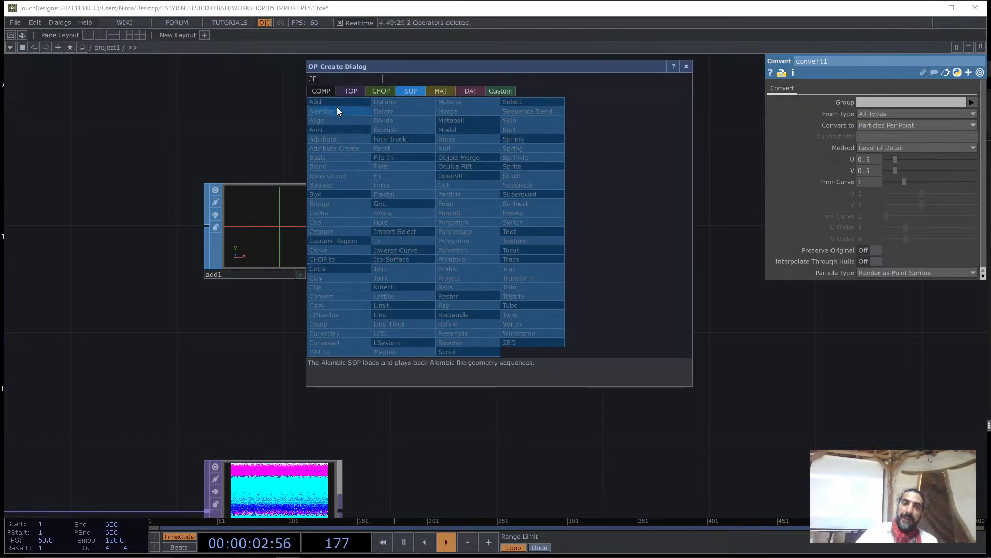
left_click(330, 94)
left_click(361, 177)
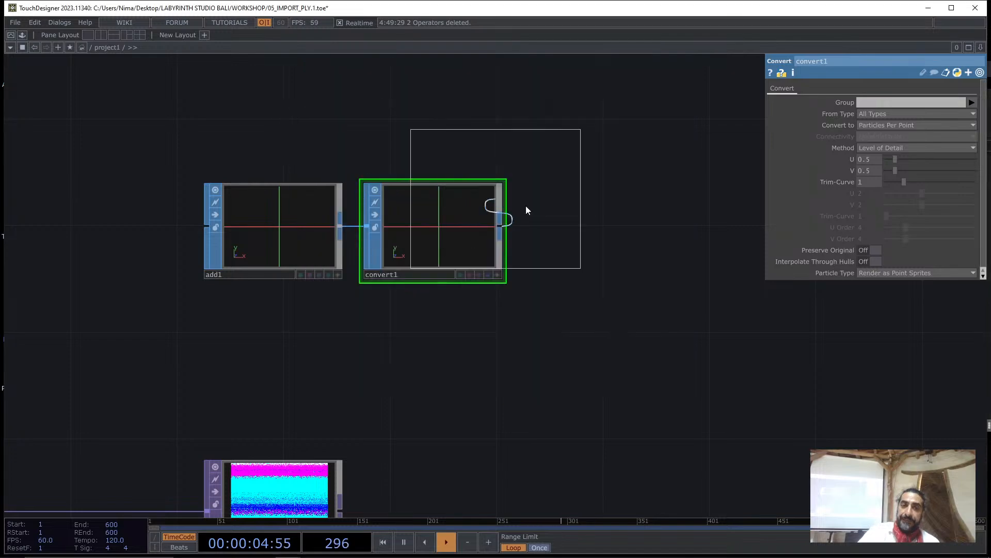
left_click(629, 236)
left_click_drag(618, 403, 437, 404)
scroll(426, 367, "down", 3)
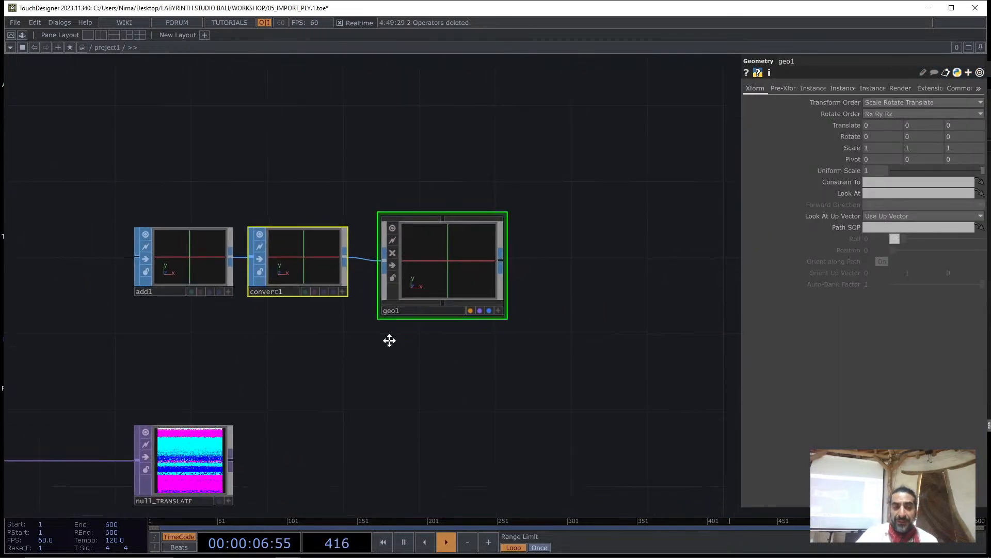
Select NATURE_01, pointfileselect1, math1 and both null nodes and move them right so the nulls sit beneath geo1
left_click_drag(389, 340, 307, 210)
left_click_drag(294, 376, 591, 263)
scroll(559, 311, "down", 1)
scroll(568, 304, "down", 2)
right_click_drag(576, 405, 164, 250)
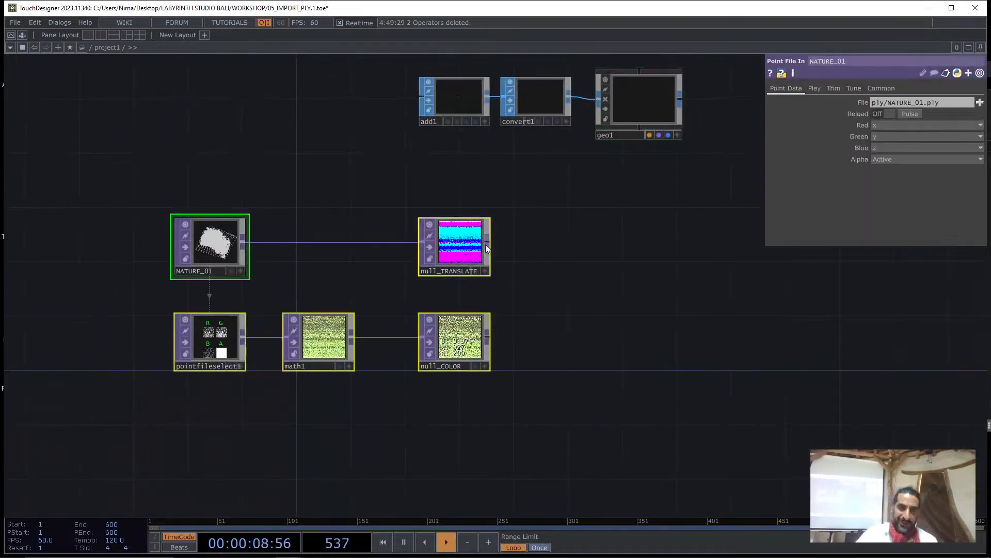
left_click_drag(485, 243, 649, 243)
left_click_drag(653, 238, 547, 286)
Turn on instancing for geo1 and assign null_TRANSLATE as its Translate OP
left_click(541, 154)
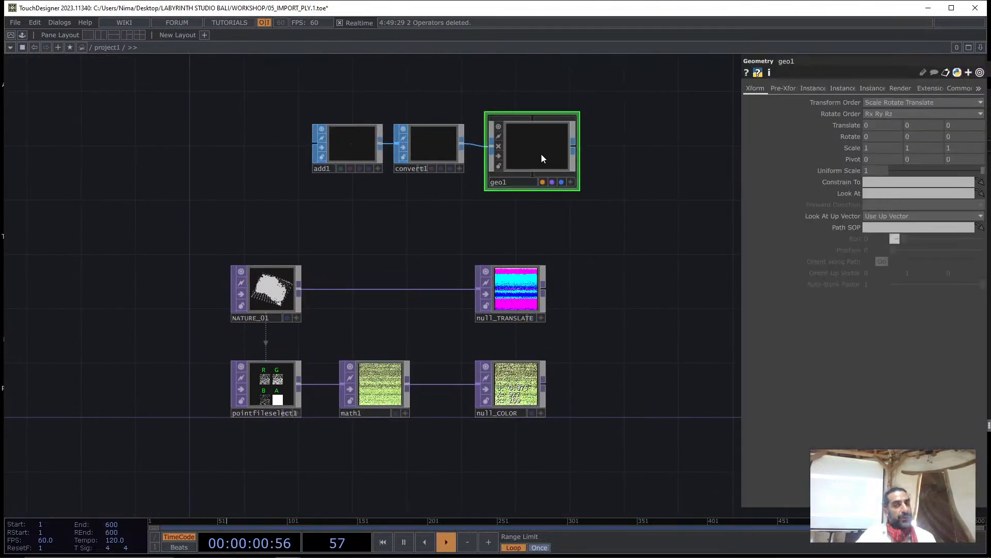
left_click(813, 87)
left_click(875, 103)
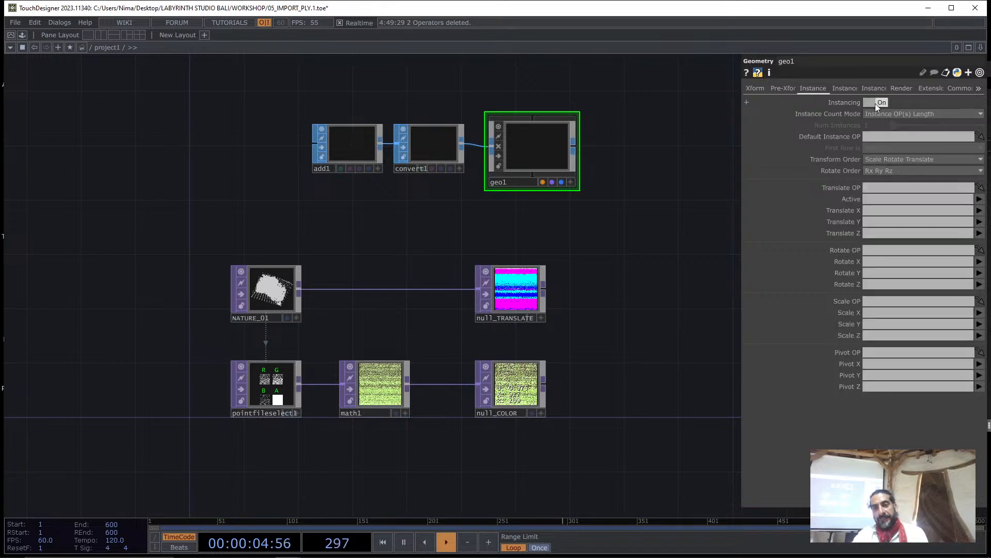
left_click(516, 293)
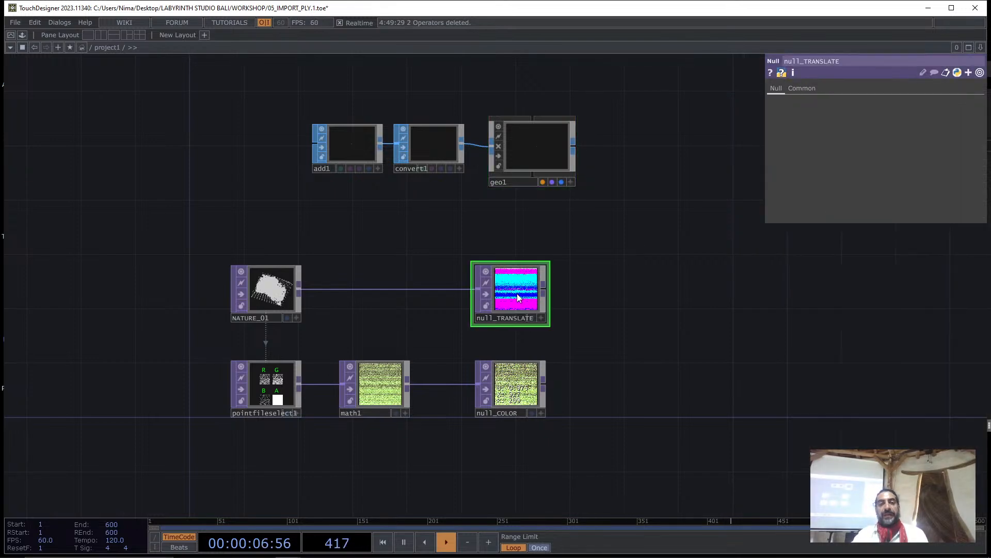
left_click(531, 143)
left_click_drag(516, 294, 908, 188)
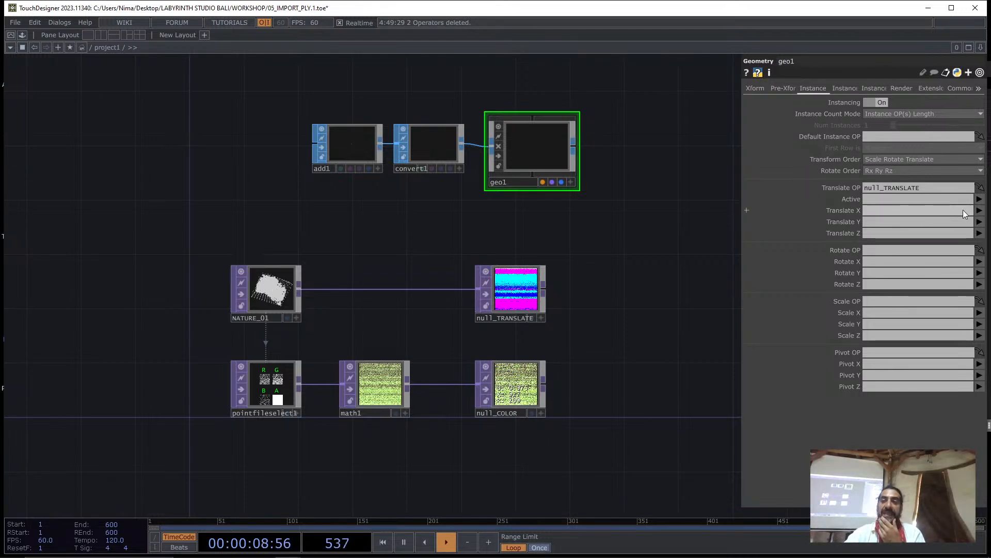
Map geo1's instance Translate X, Y and Z to the r, g and b channels
left_click(979, 210)
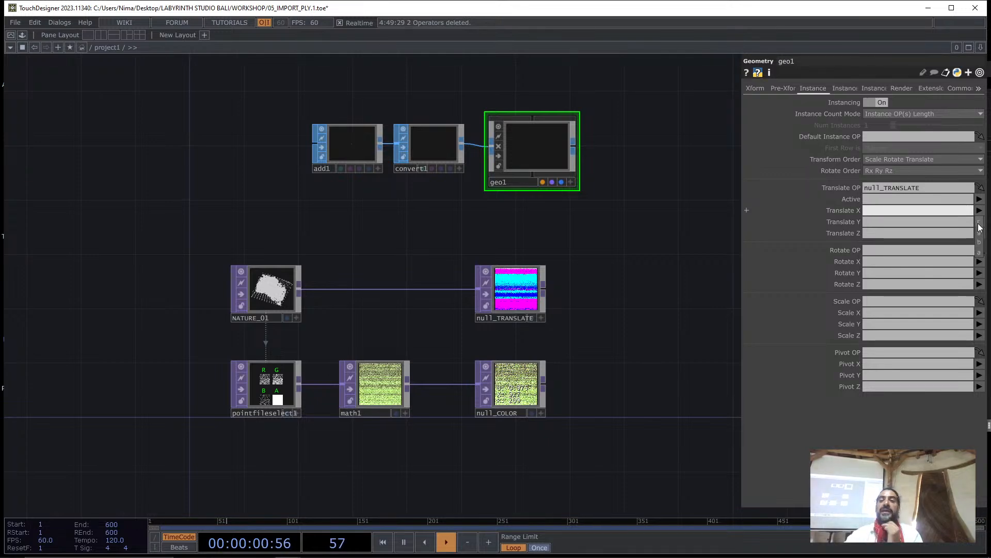
left_click(979, 222)
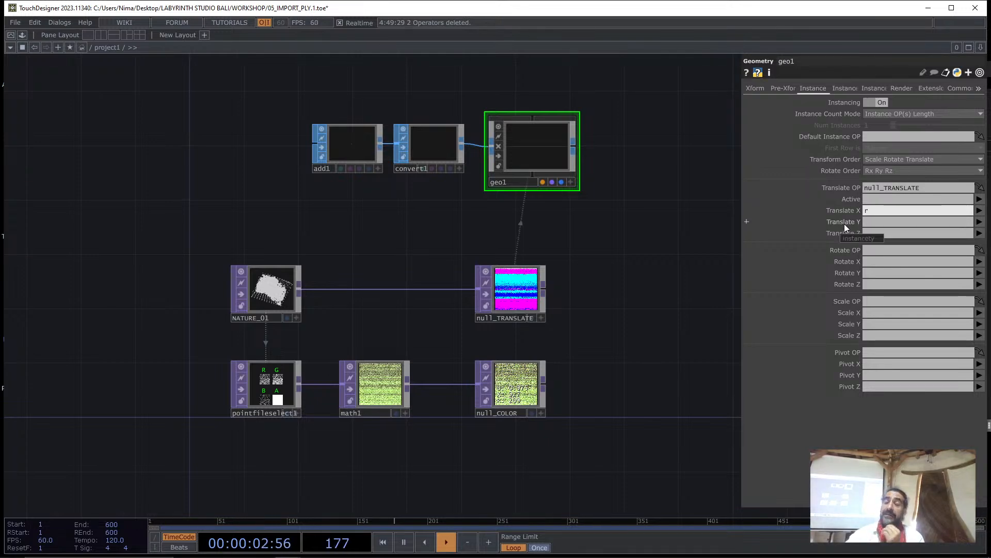
left_click(979, 222)
left_click(980, 244)
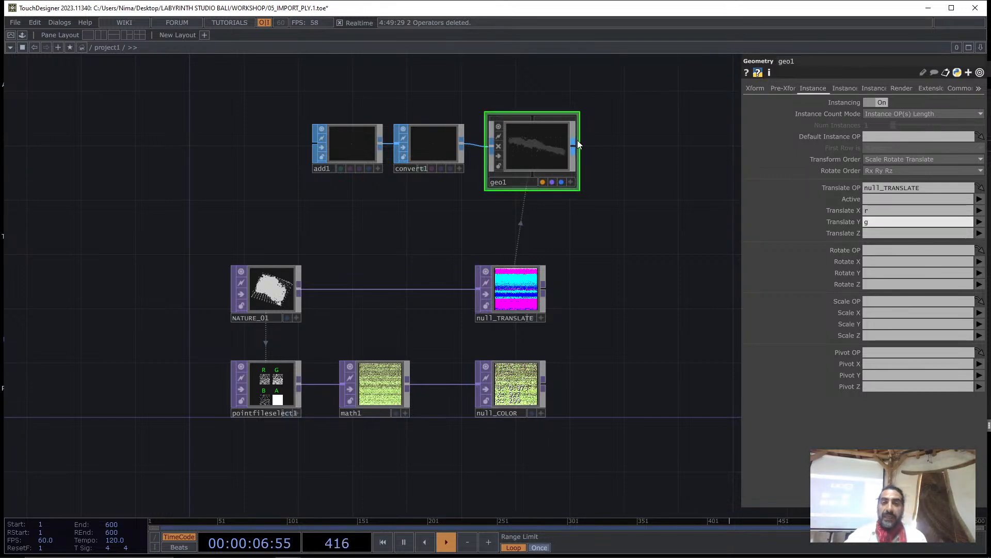
scroll(538, 163, "up", 3)
scroll(533, 167, "down", 3)
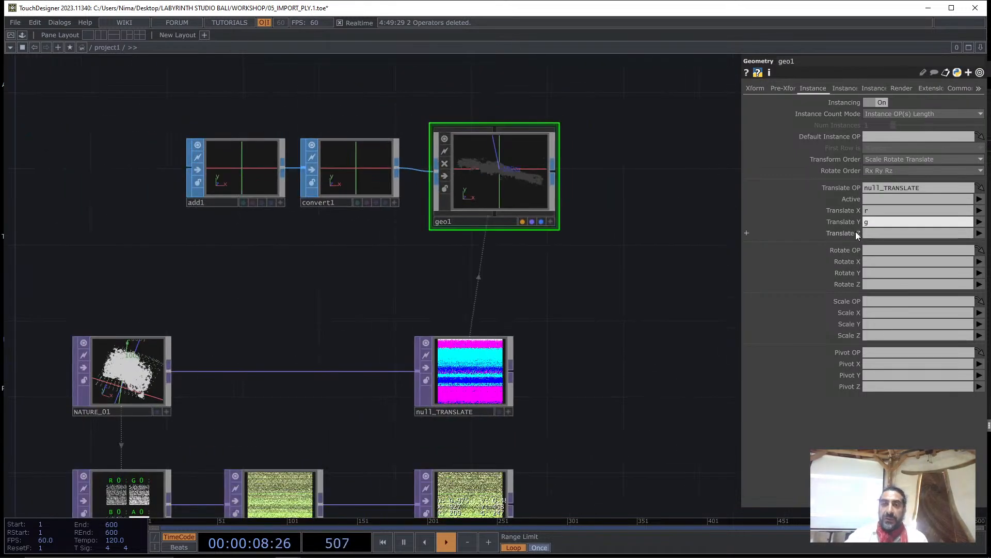
left_click(980, 233)
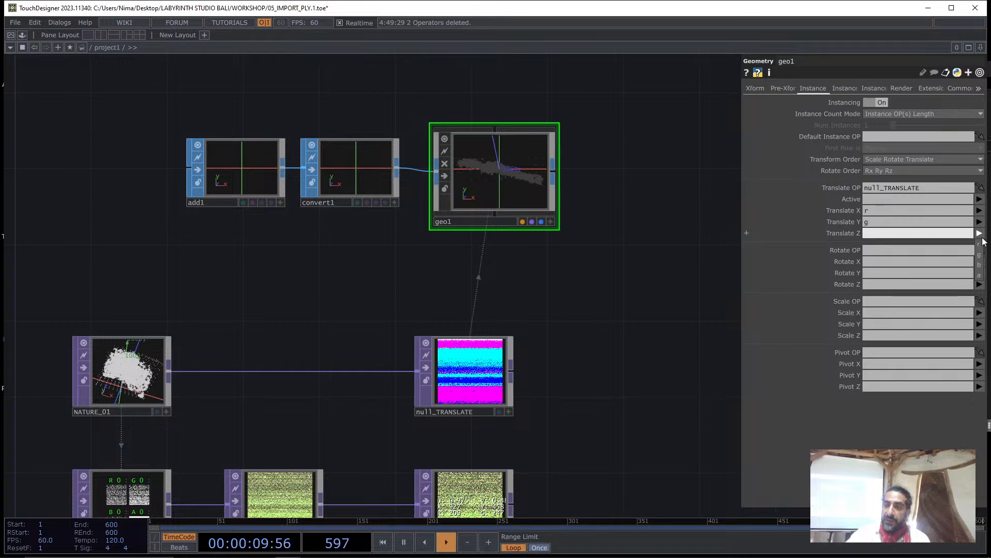
left_click(980, 265)
Examine the shape of the instanced point cloud in geo1's interactive viewer from another angle and closer up
scroll(535, 146, "up", 3)
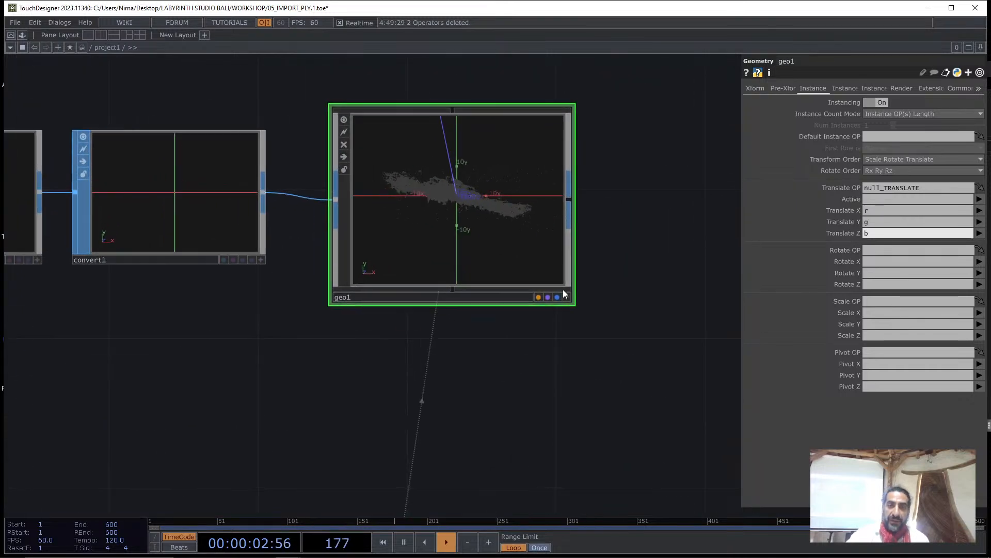
left_click(567, 297)
left_click_drag(457, 165, 486, 197)
scroll(527, 184, "up", 5)
left_click(598, 379)
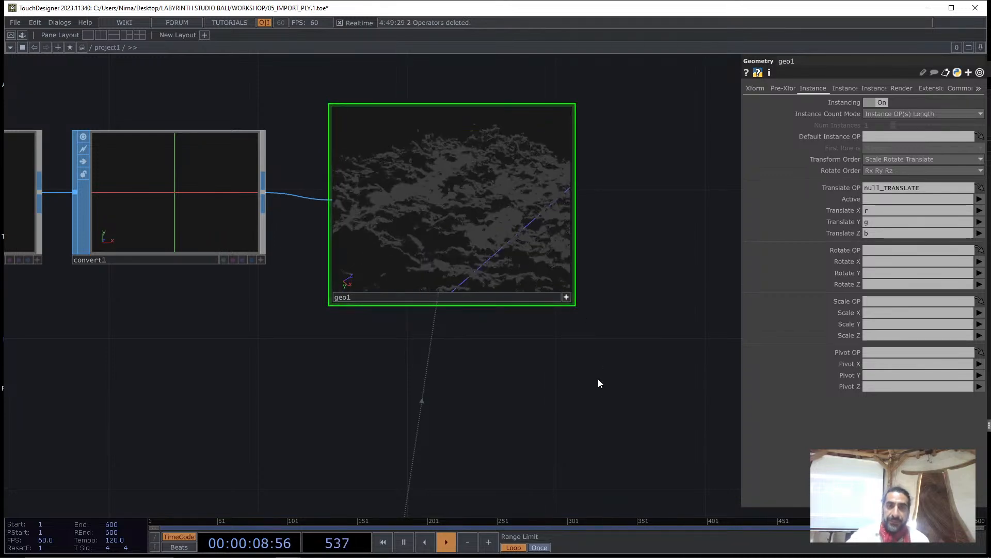
left_click_drag(598, 379, 500, 268)
scroll(461, 236, "down", 5)
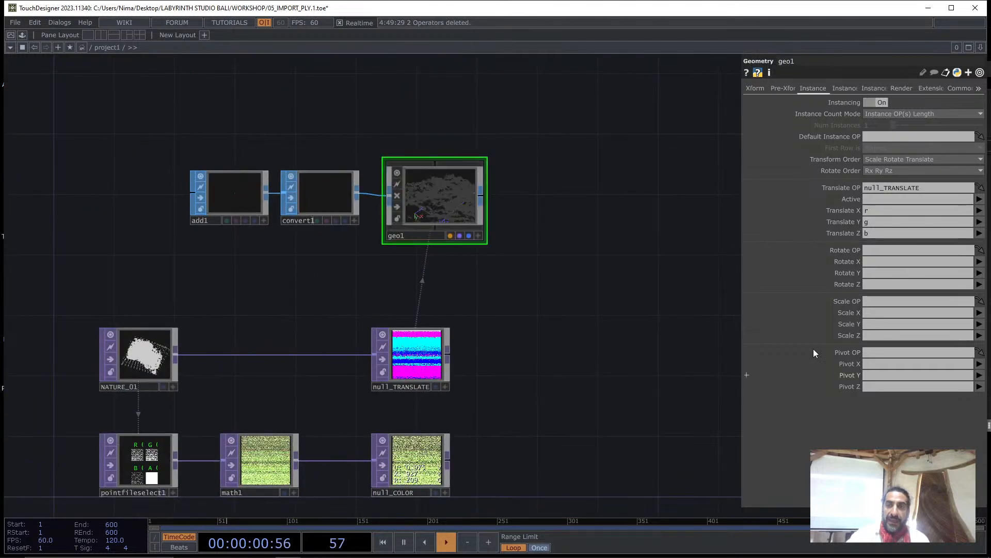
Widen the parameter area and assign null_COLOR as geo1's instance Color OP
left_click(847, 88)
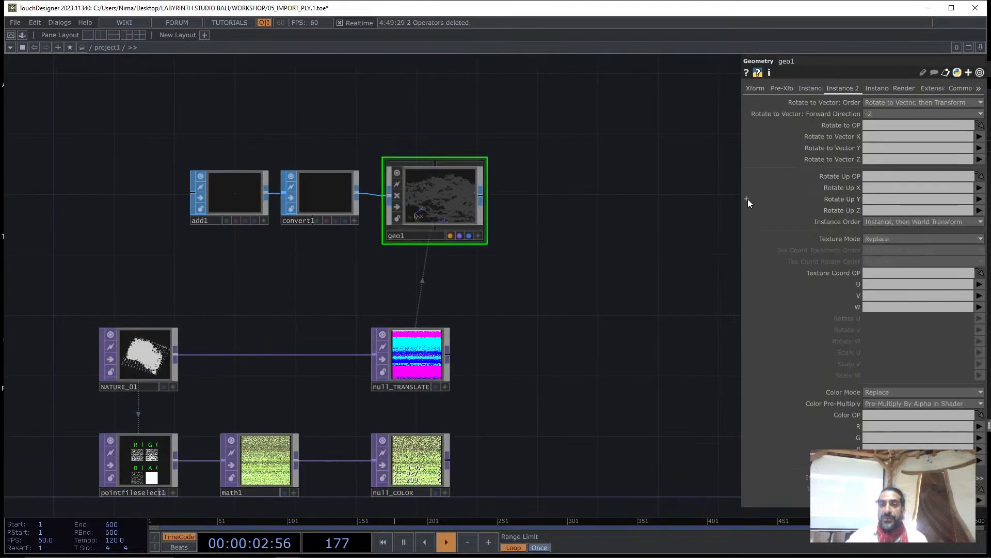
left_click_drag(741, 202, 618, 203)
scroll(786, 356, "down", 6)
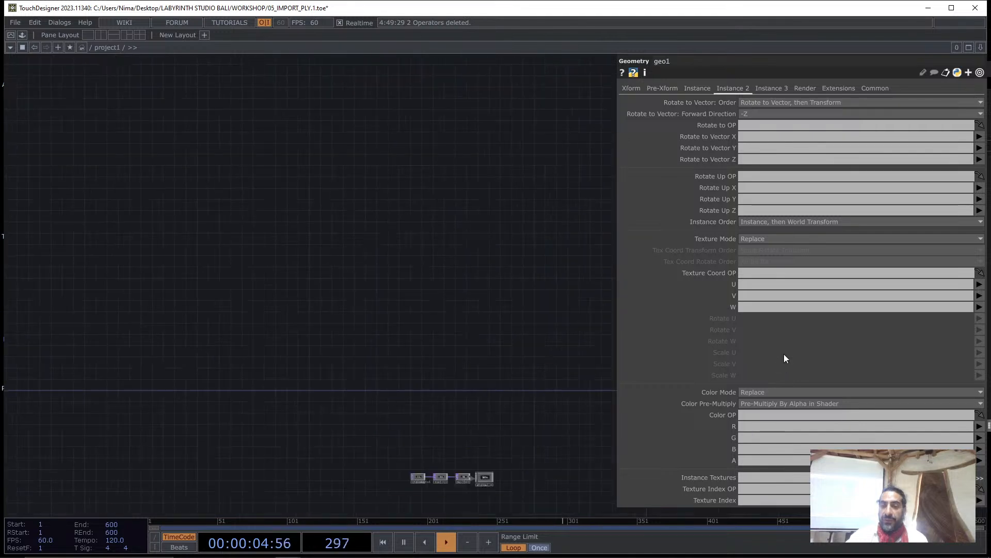
scroll(784, 354, "up", 3)
left_click_drag(452, 313, 290, 234)
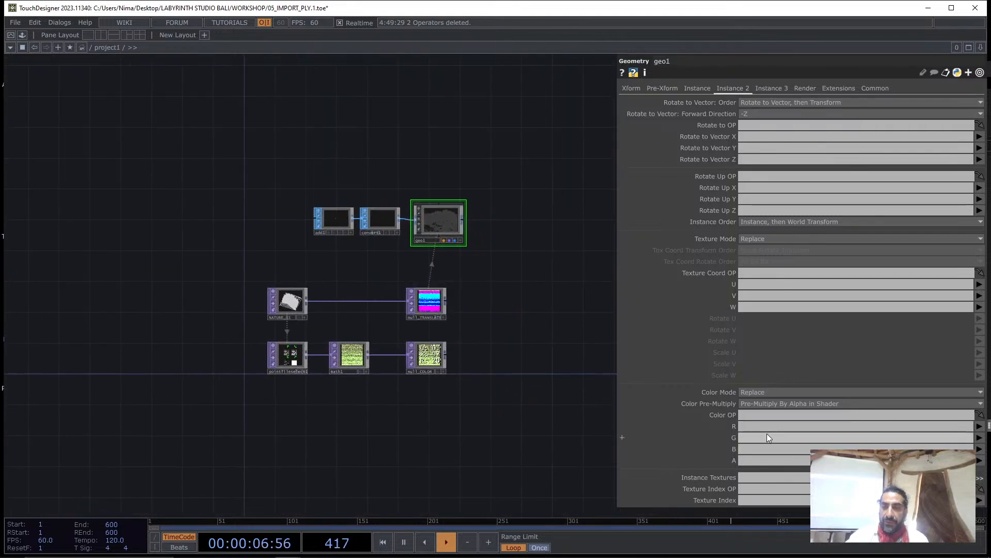
left_click_drag(438, 358, 764, 415)
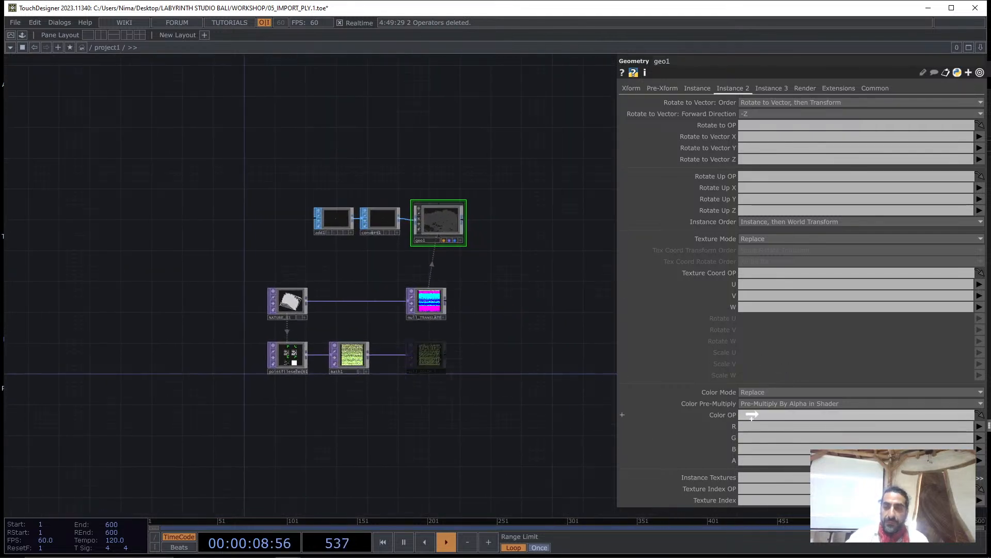
Map geo1's instance color R, G and B to the r, g and b channels
scroll(460, 354, "up", 5)
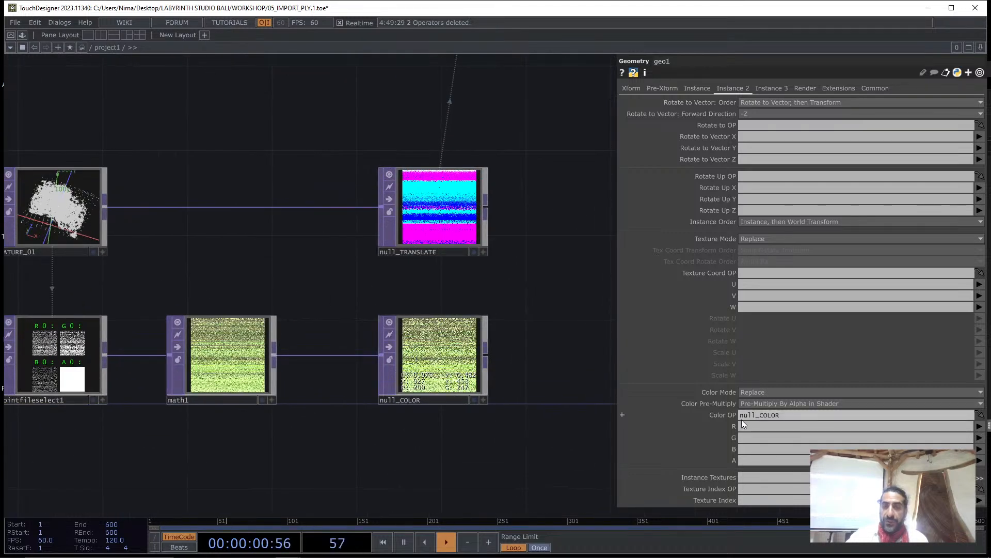
left_click(979, 428)
left_click(979, 438)
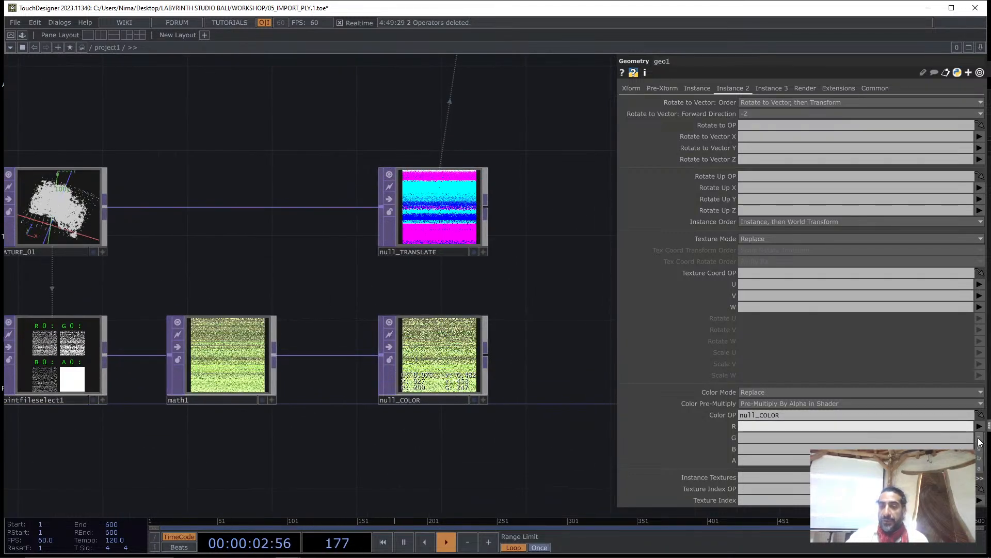
left_click(979, 437)
left_click(981, 459)
left_click(980, 449)
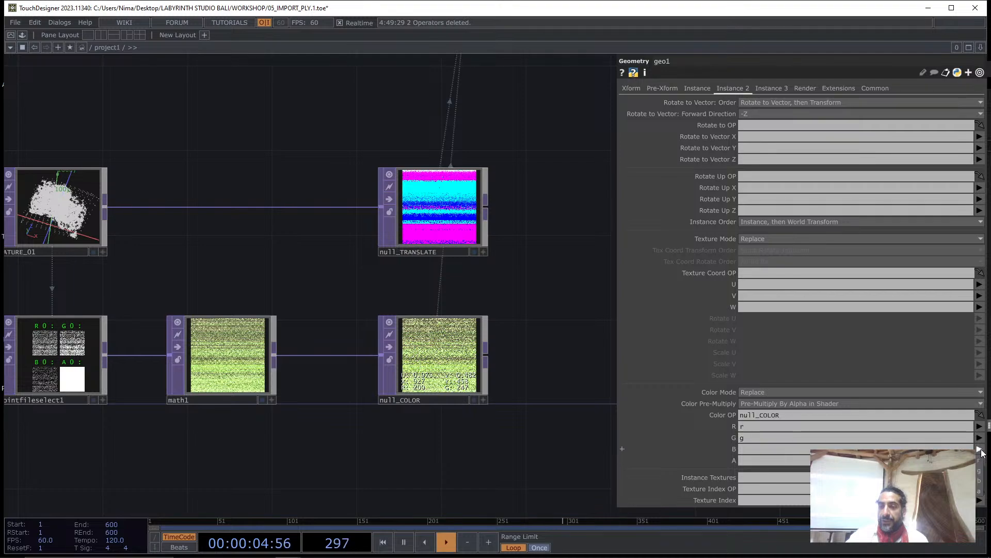
left_click(981, 482)
Examine the colored point cloud in geo1's interactive viewer, orbiting around the plants and changing the distance
left_click_drag(522, 334, 517, 488)
left_click_drag(518, 232, 507, 357)
scroll(465, 286, "up", 5)
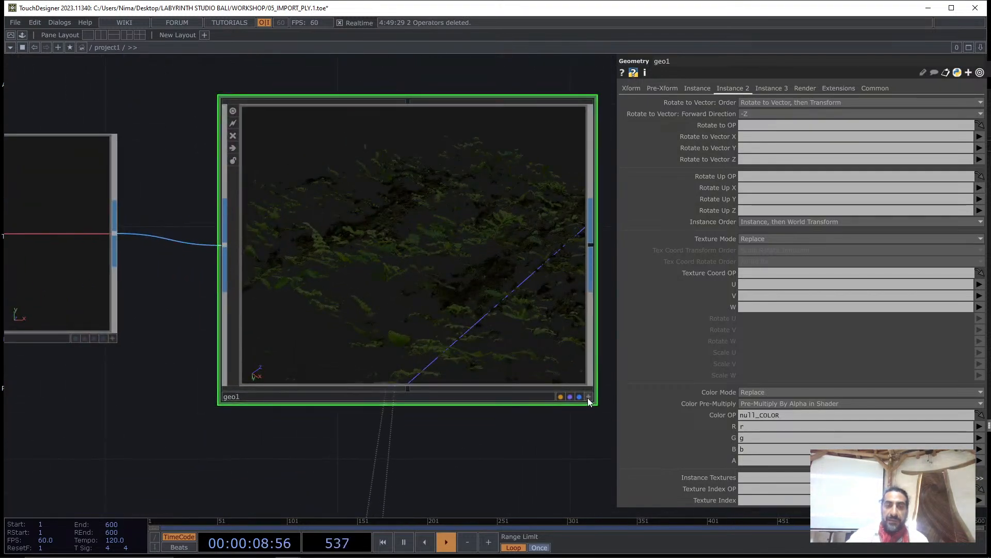
left_click(588, 397)
left_click_drag(465, 217, 502, 303)
middle_click_drag(428, 257, 561, 256)
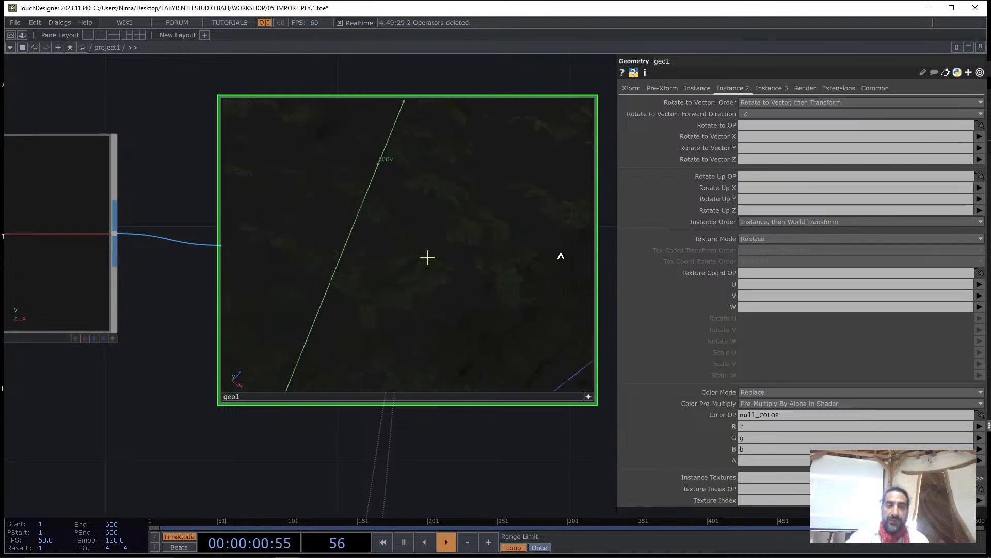
left_click_drag(561, 256, 385, 219)
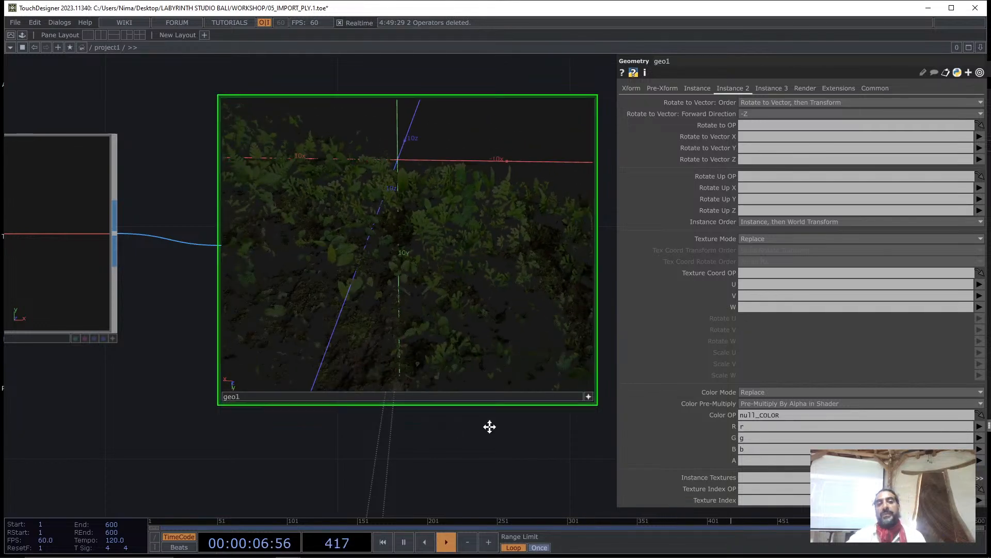
scroll(490, 426, "down", 5)
Add a Point Sprite MAT above geo1 and assign it to geo1 as its material
scroll(532, 339, "up", 1)
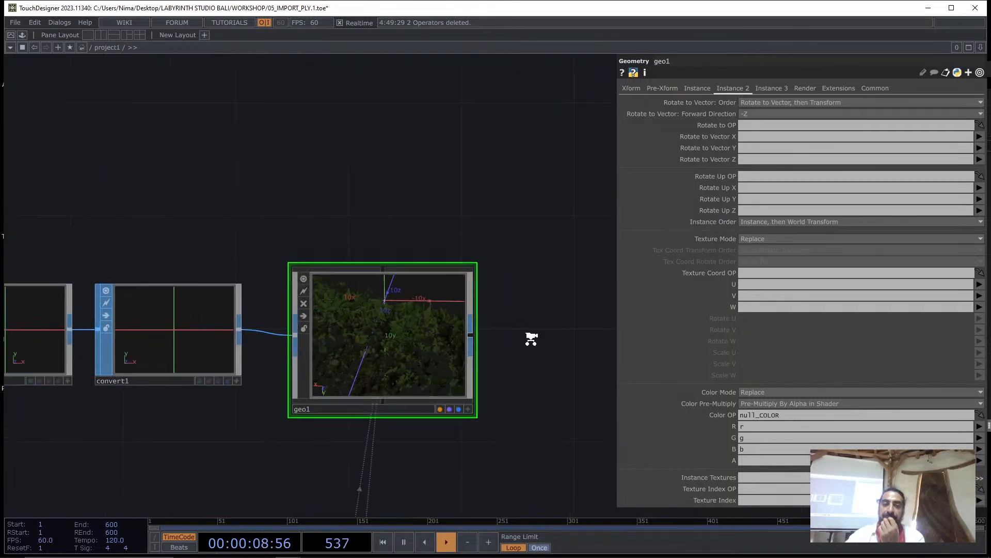
scroll(516, 325, "up", 2)
key("Tab")
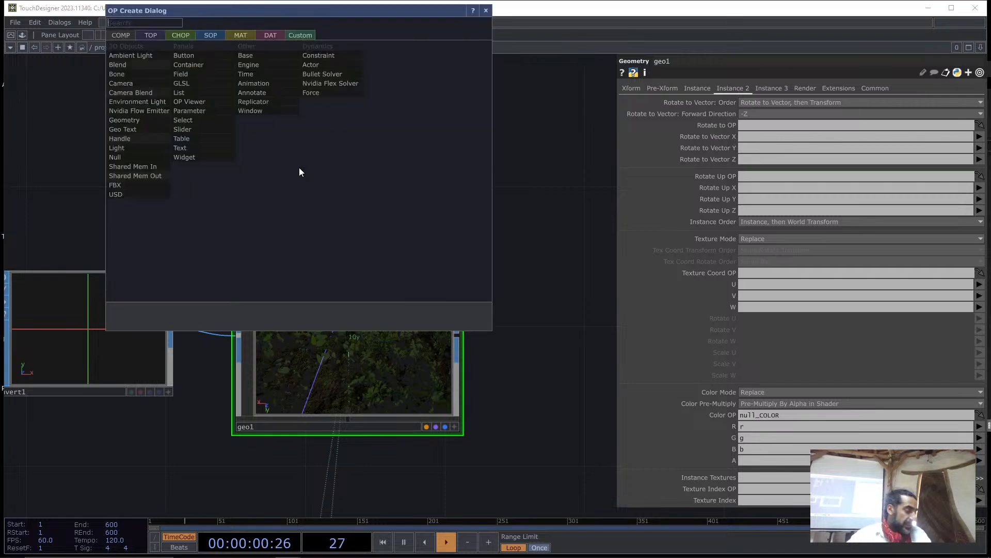
left_click(233, 35)
type("POI")
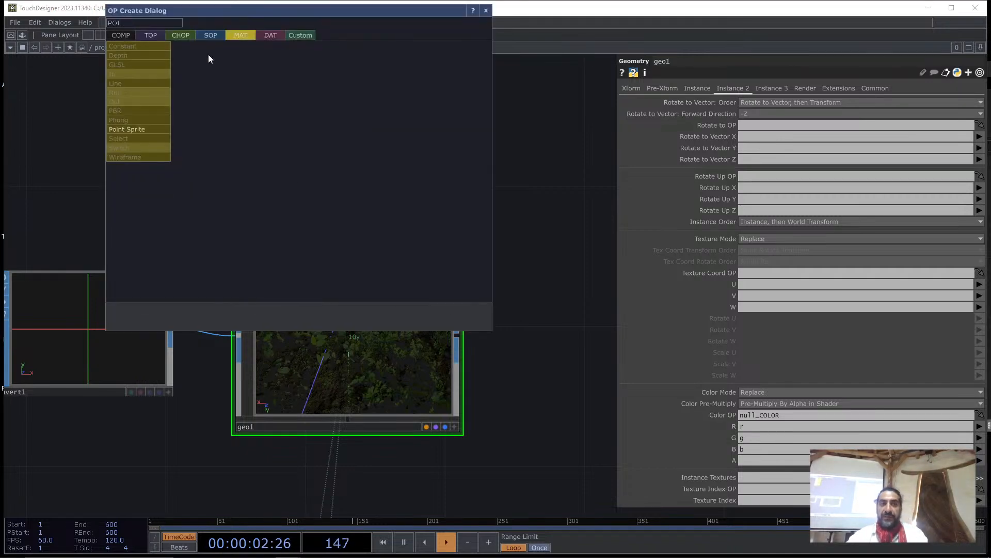
left_click(148, 129)
left_click(320, 150)
left_click_drag(317, 155, 319, 277)
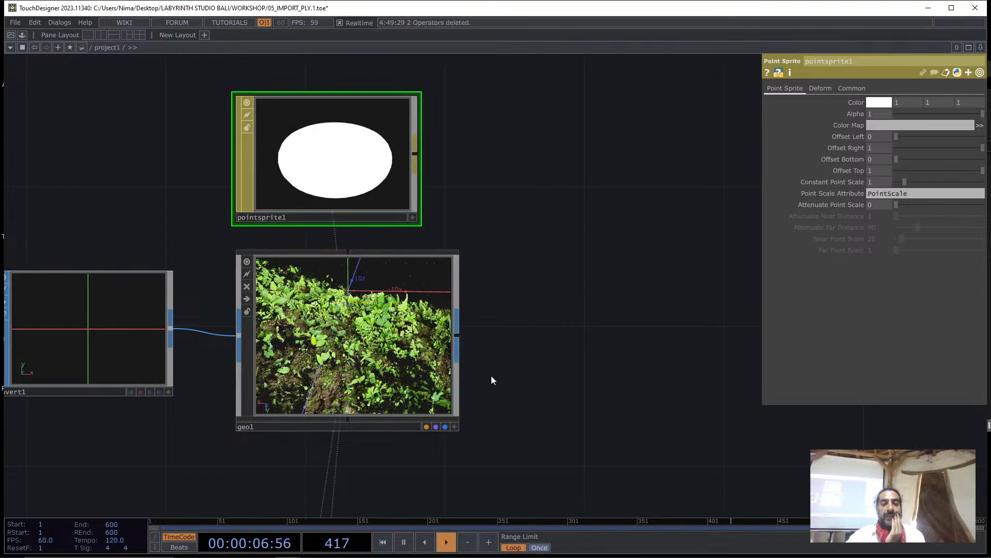
scroll(422, 361, "up", 3)
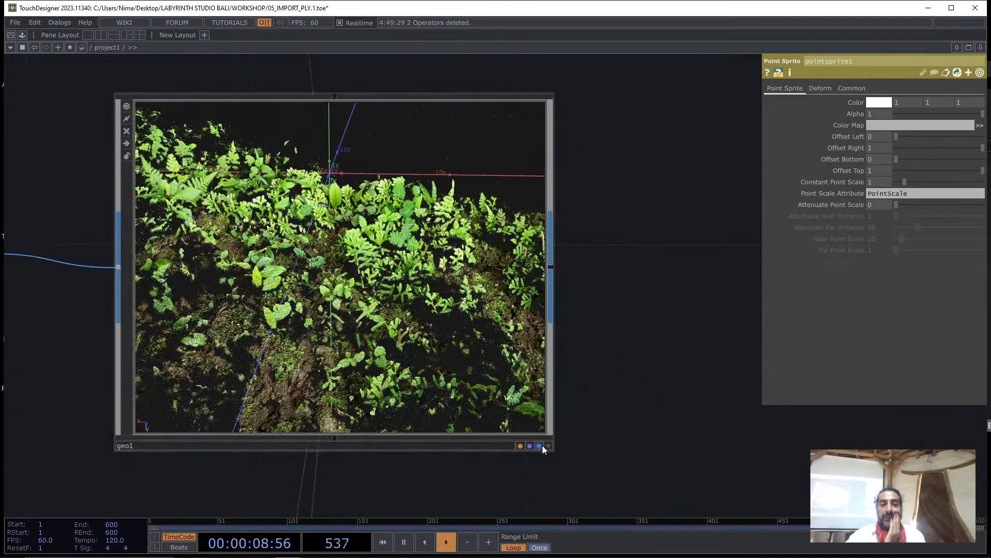
Examine the point-sprite rendering in geo1's interactive viewer, orbiting around the plants
left_click(547, 445)
left_click_drag(537, 429, 336, 268)
left_click_drag(142, 231, 333, 267)
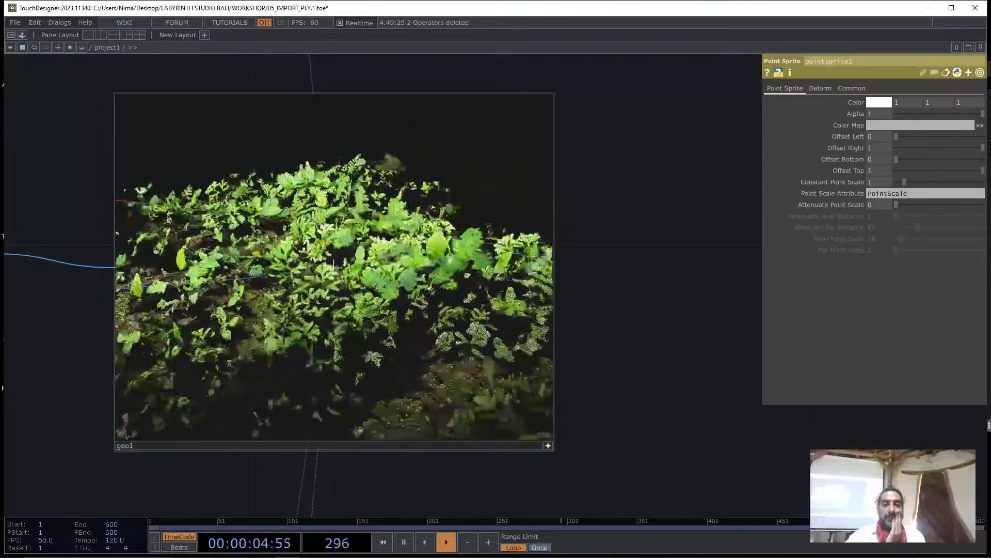
scroll(646, 346, "down", 6)
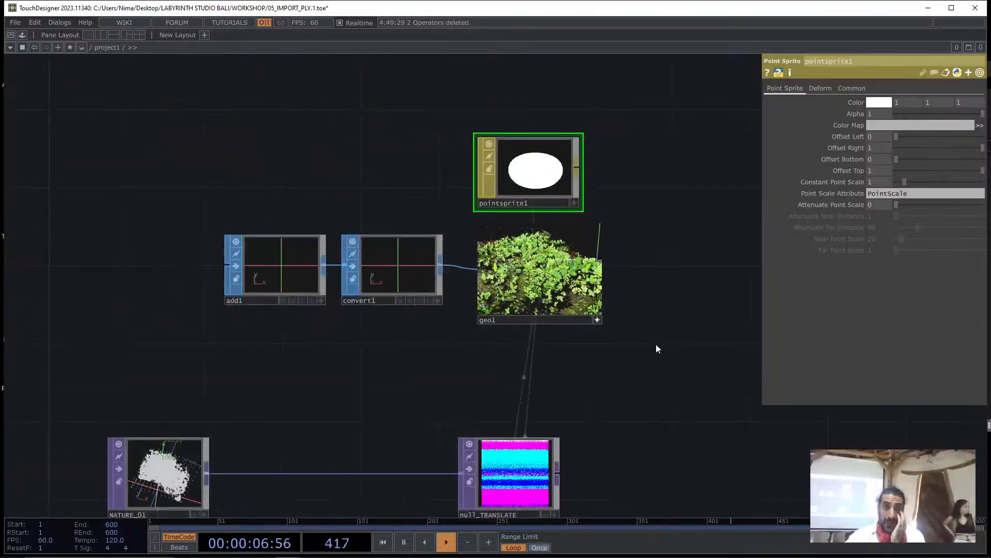
left_click_drag(658, 349, 588, 324)
Select geo1 and save the project
left_click(518, 281)
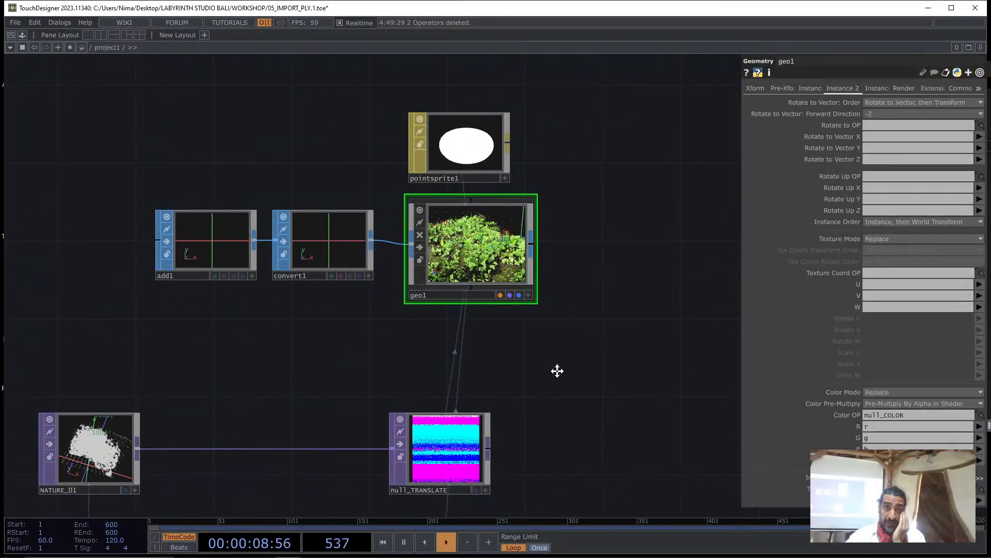
key("h")
left_click(15, 22)
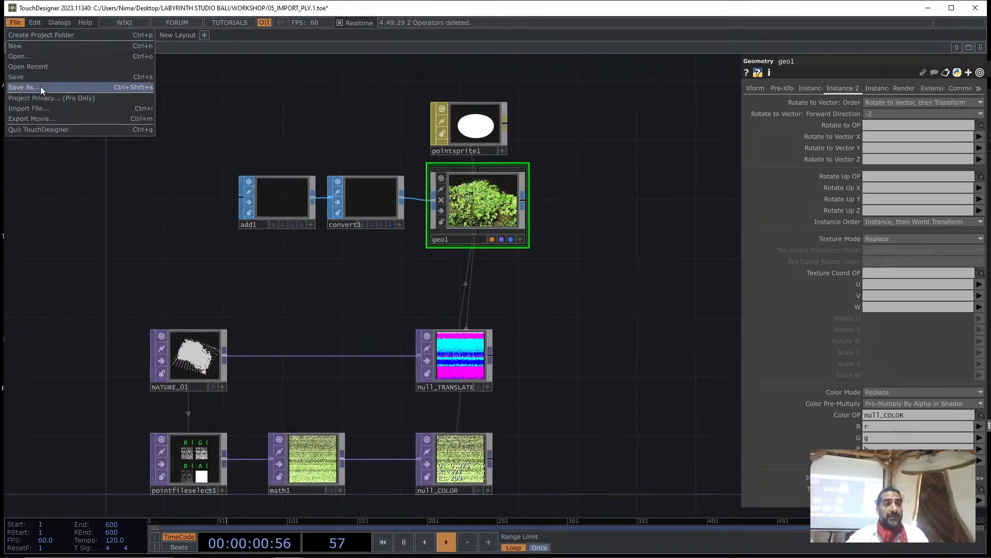
left_click(43, 77)
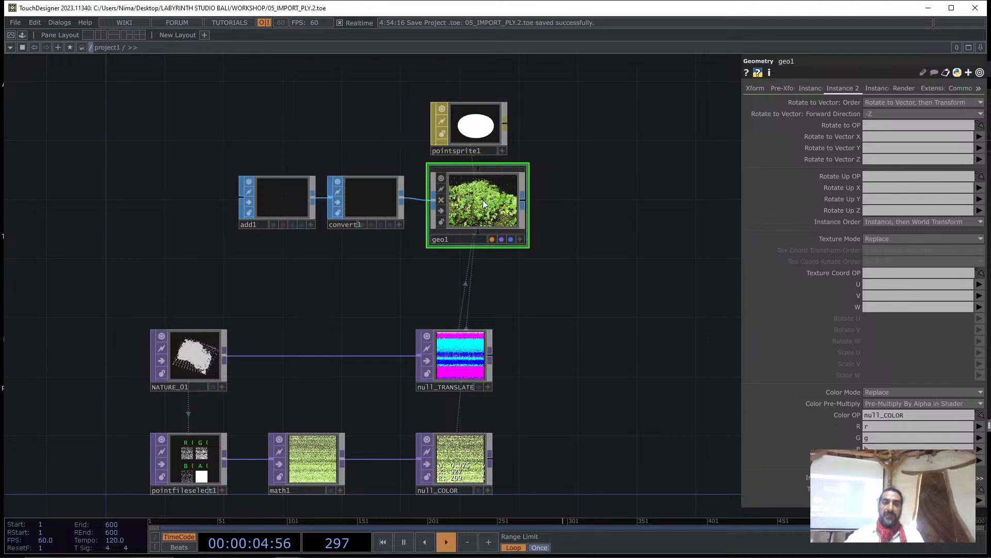
Show geo1's Instance parameters and examine its point cloud from several angles and distances in the viewer
left_click(816, 88)
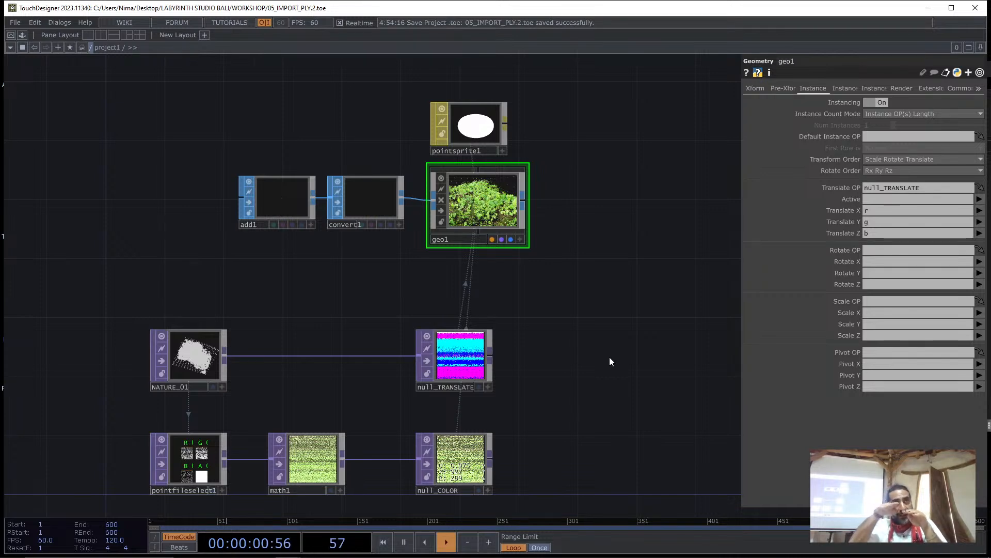
scroll(524, 175, "up", 2)
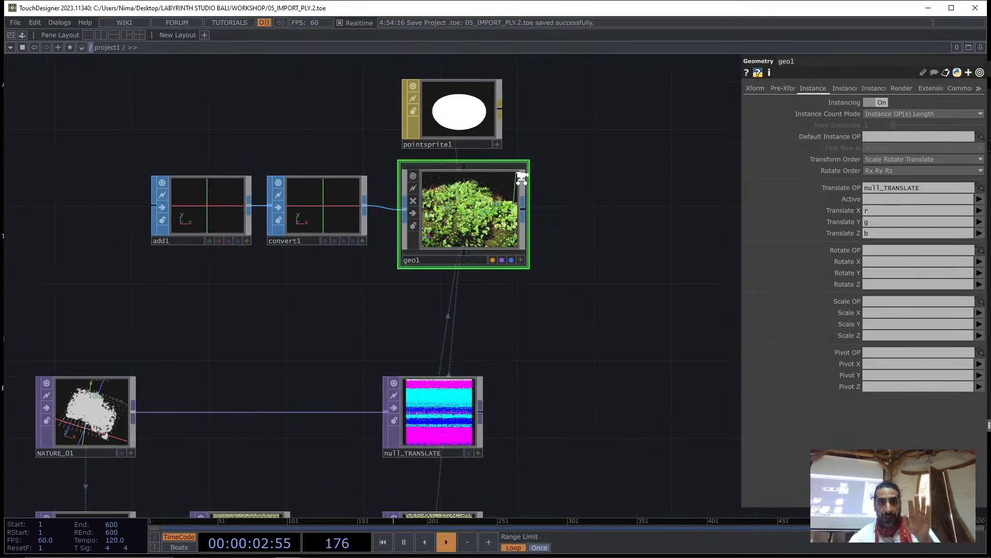
scroll(521, 178, "up", 3)
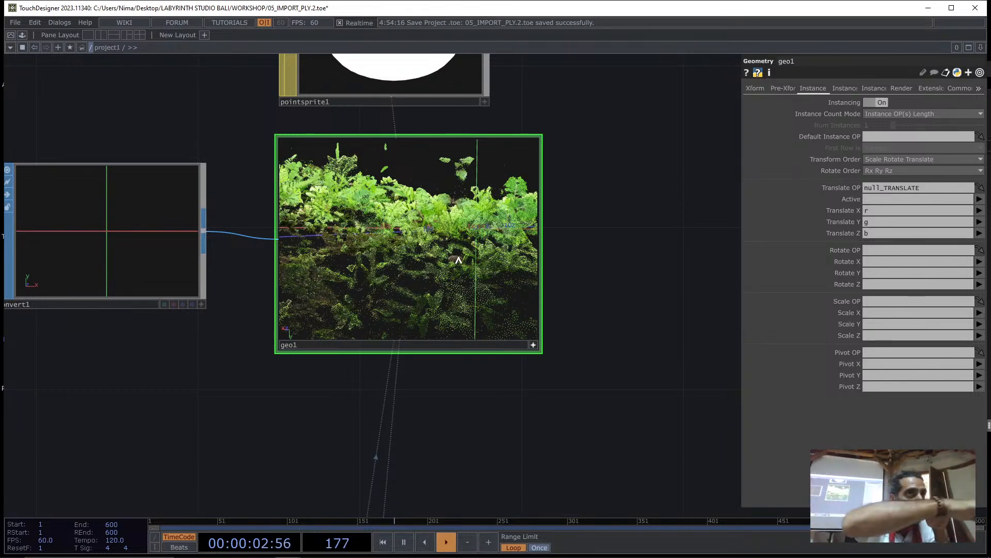
left_click_drag(458, 232, 601, 228)
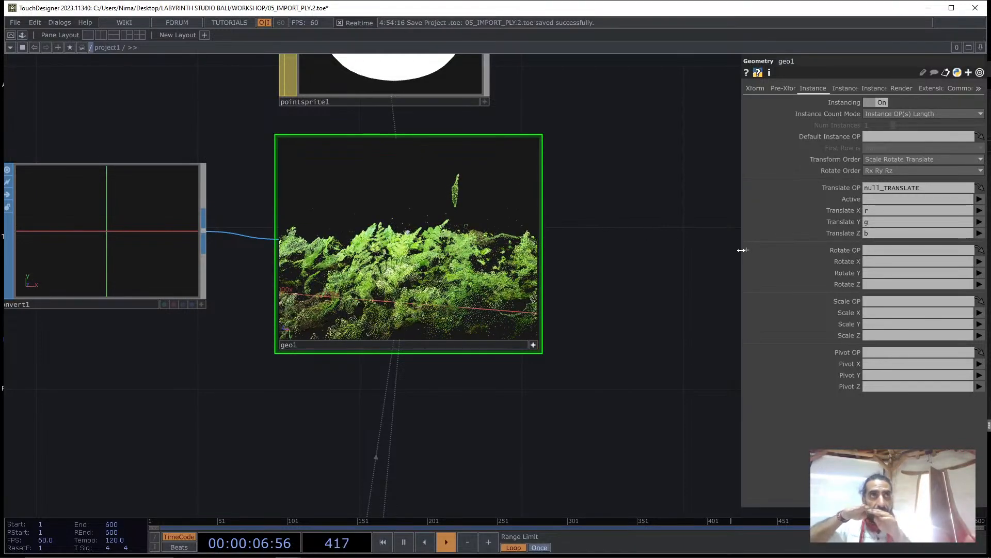
left_click_drag(512, 254, 335, 236)
left_click_drag(604, 396, 651, 415)
scroll(623, 305, "up", 3)
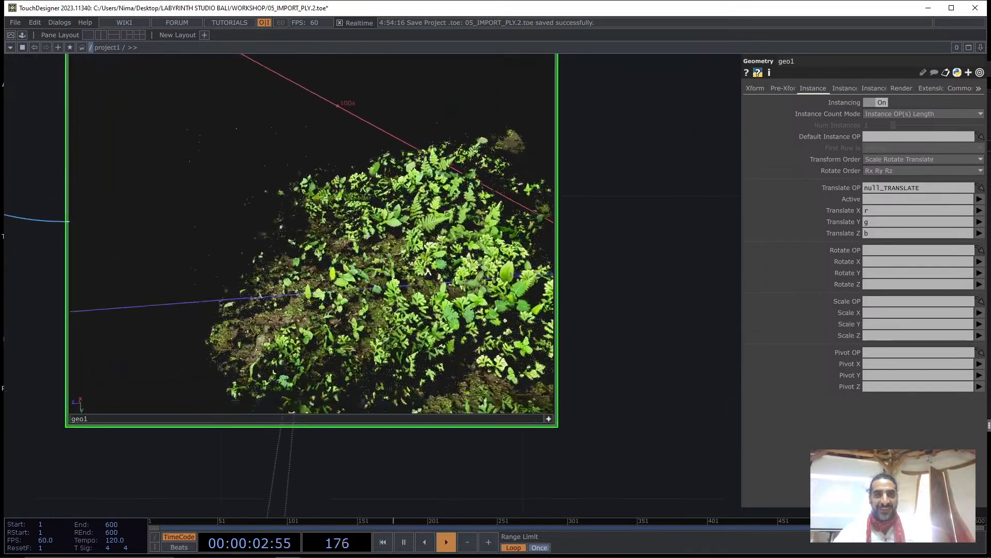
left_click_drag(465, 243, 395, 264)
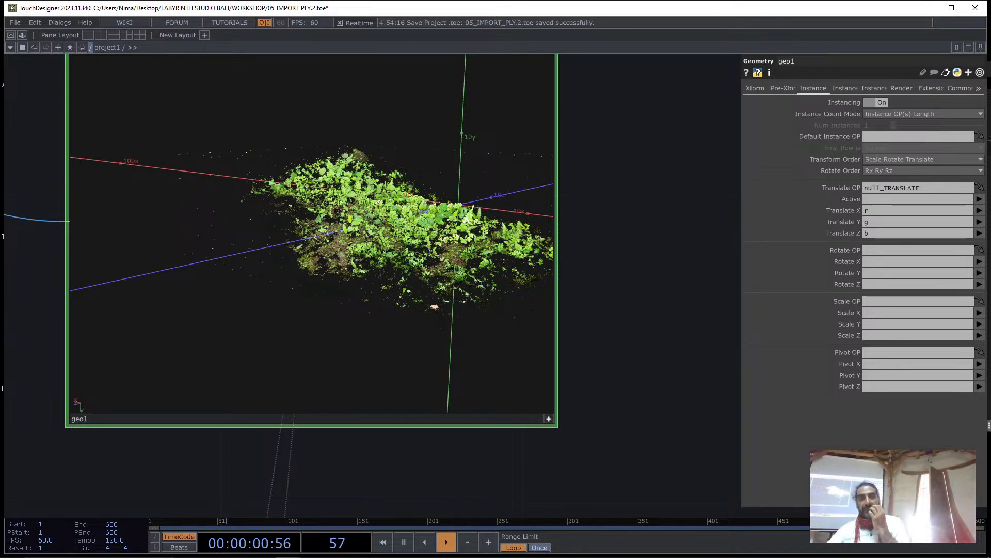
right_click_drag(450, 224, 388, 245)
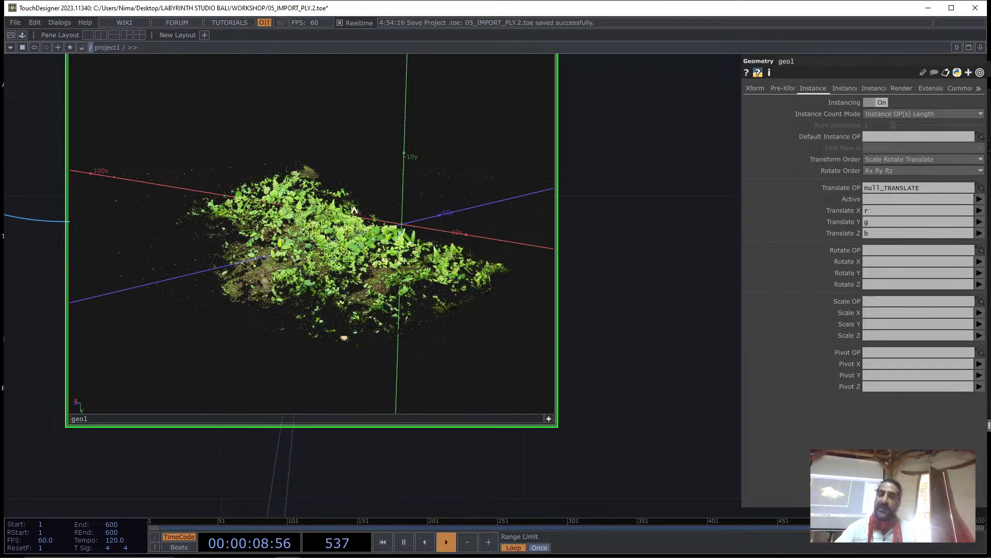
left_click_drag(354, 210, 316, 217)
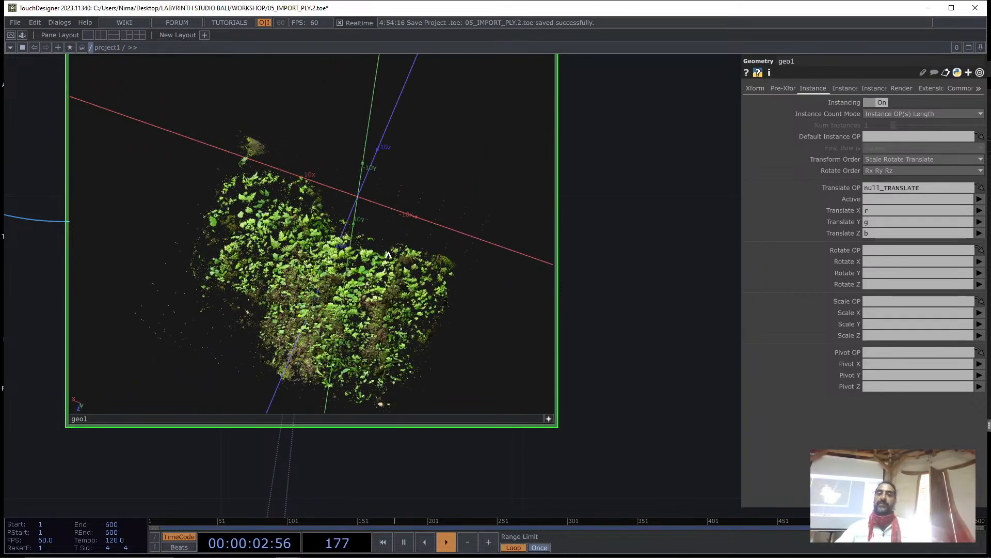
Move NATURE_01, pointfileselect1 and math1 away from the two nulls to make room in the chain
scroll(632, 261, "down", 5)
left_click_drag(366, 432, 474, 347)
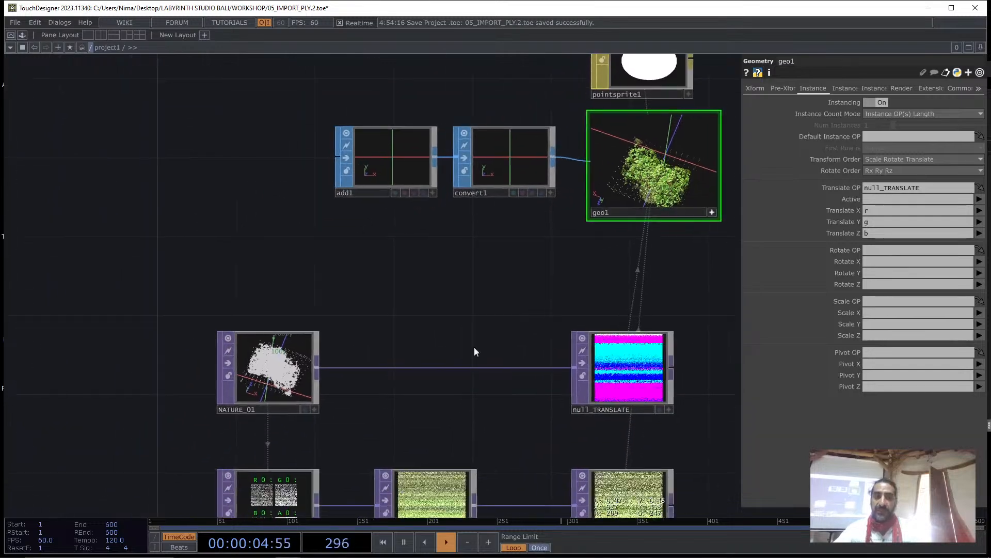
scroll(474, 351, "up", 2)
left_click_drag(425, 409, 394, 336)
scroll(394, 336, "down", 2)
right_click_drag(133, 255, 409, 452)
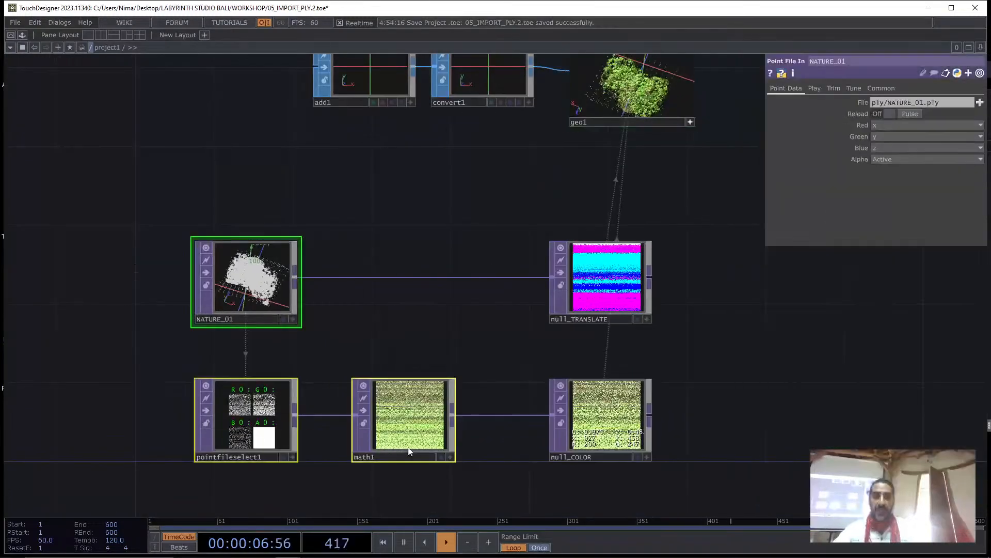
left_click_drag(409, 451, 271, 452)
left_click(236, 310)
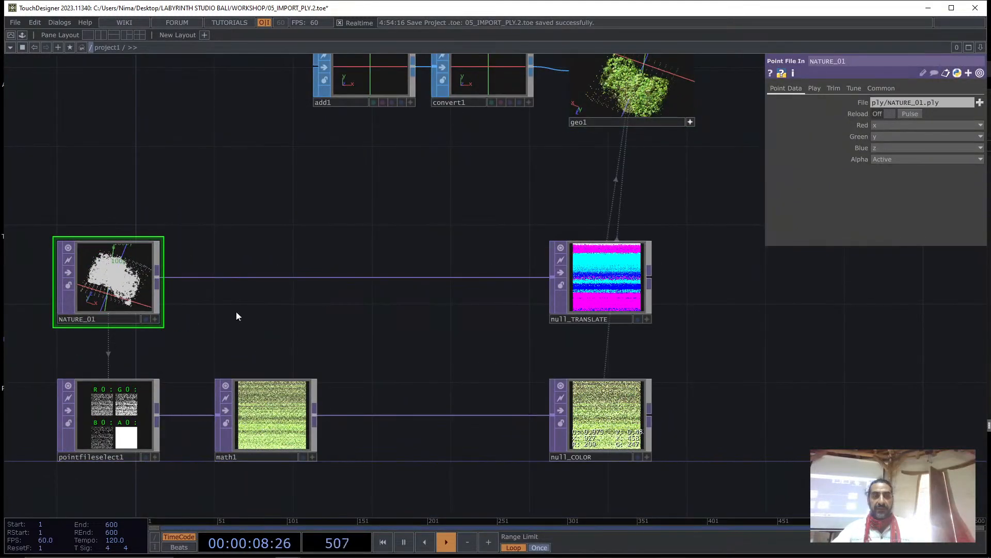
Insert a Point Transform TOP between NATURE_01 and null_TRANSLATE
right_click(157, 280)
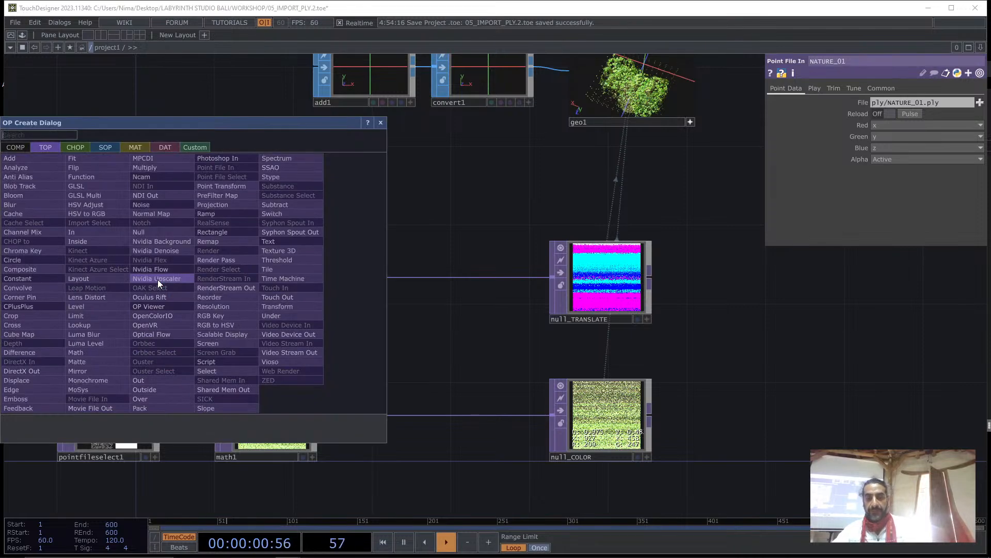
left_click(224, 190)
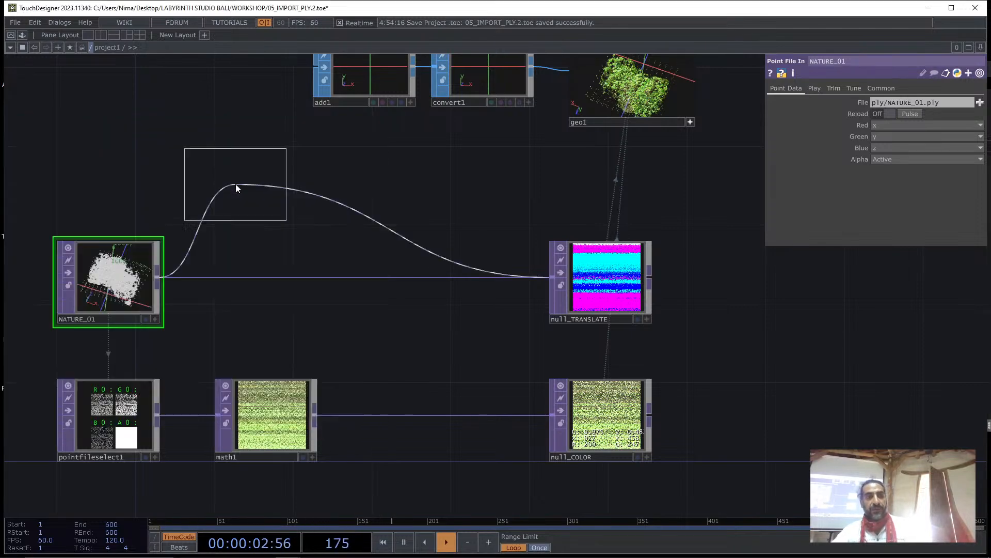
left_click(405, 287)
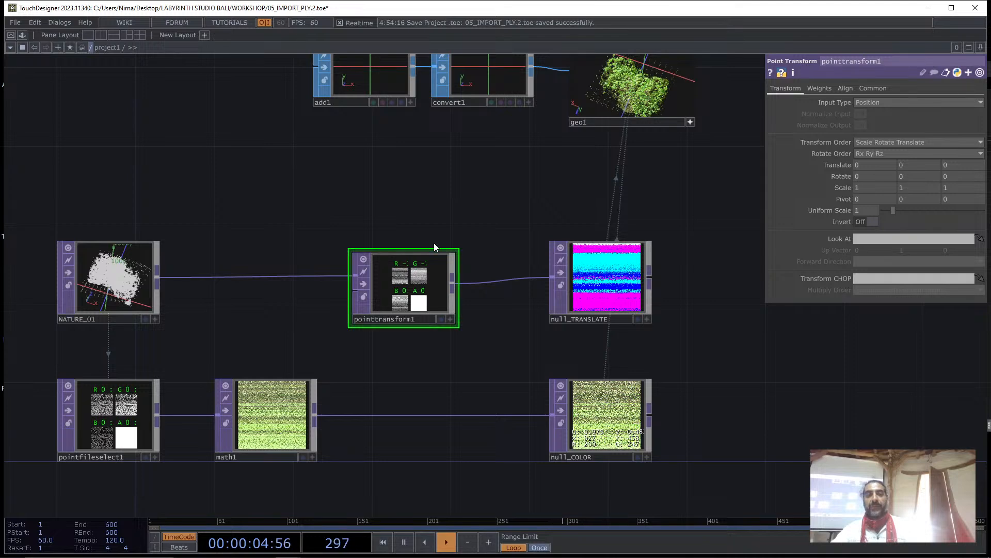
left_click_drag(535, 215, 419, 285)
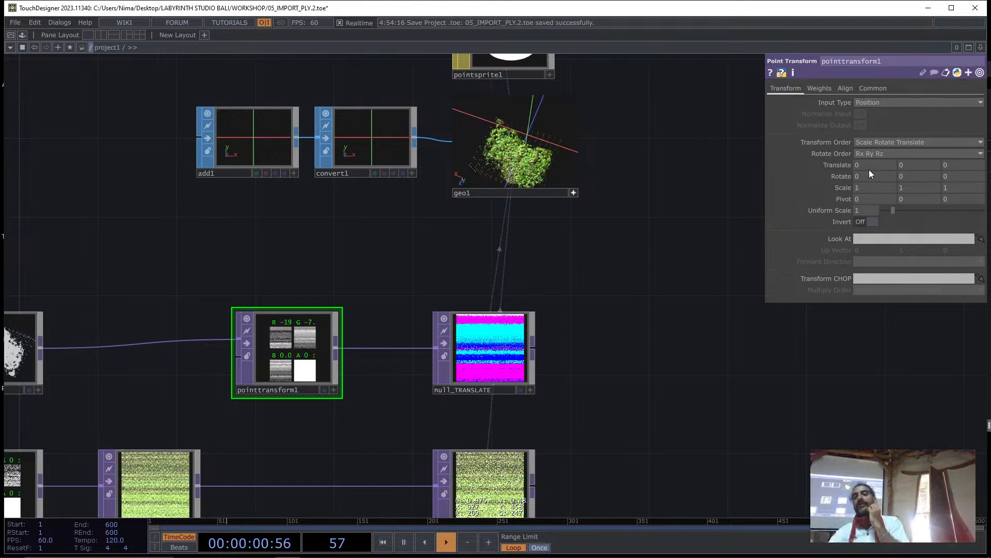
Set pointtransform1's Align Translate Z to Origin and check the cloud's tilt against the axes in geo1's viewer
left_click(843, 89)
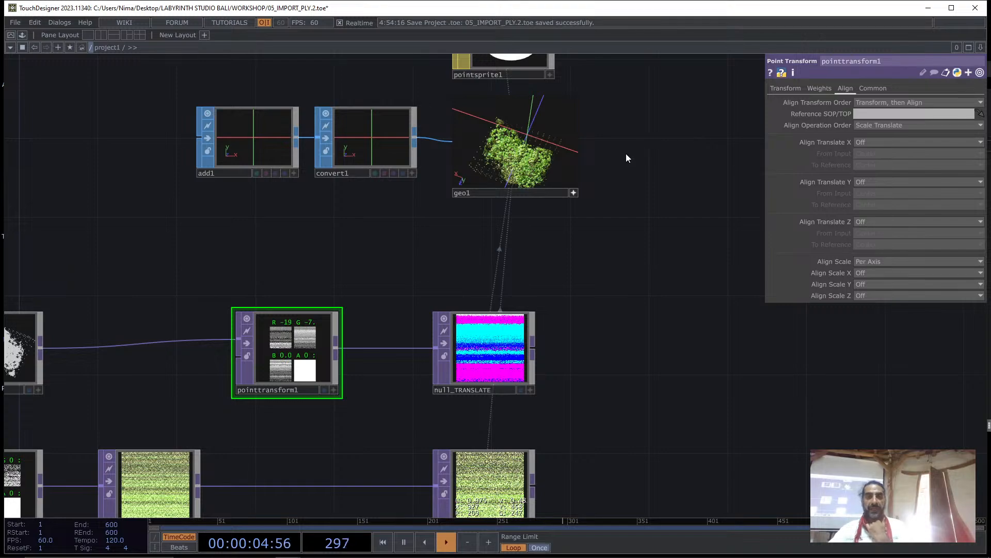
left_click_drag(636, 154, 620, 192)
scroll(621, 196, "up", 4)
left_click_drag(474, 185, 395, 154)
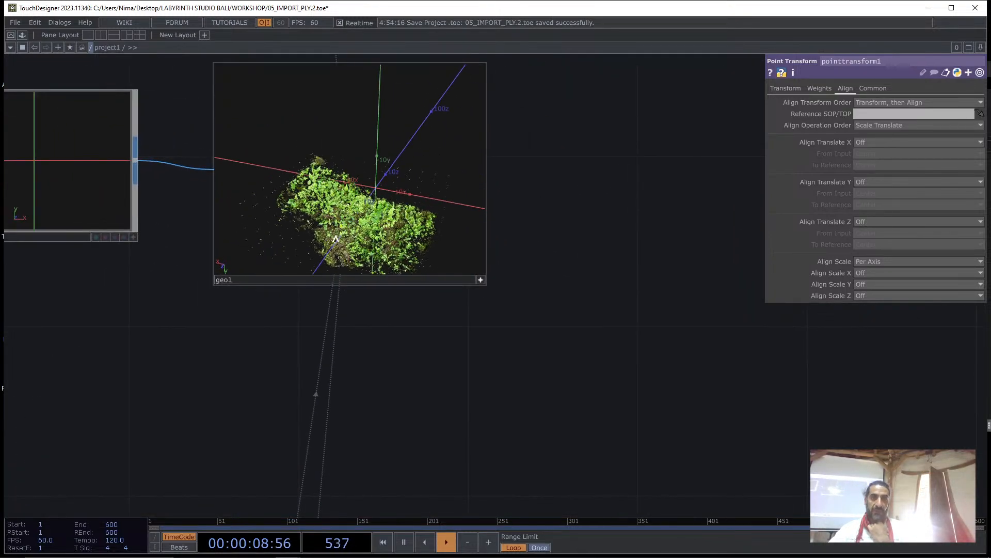
left_click(871, 223)
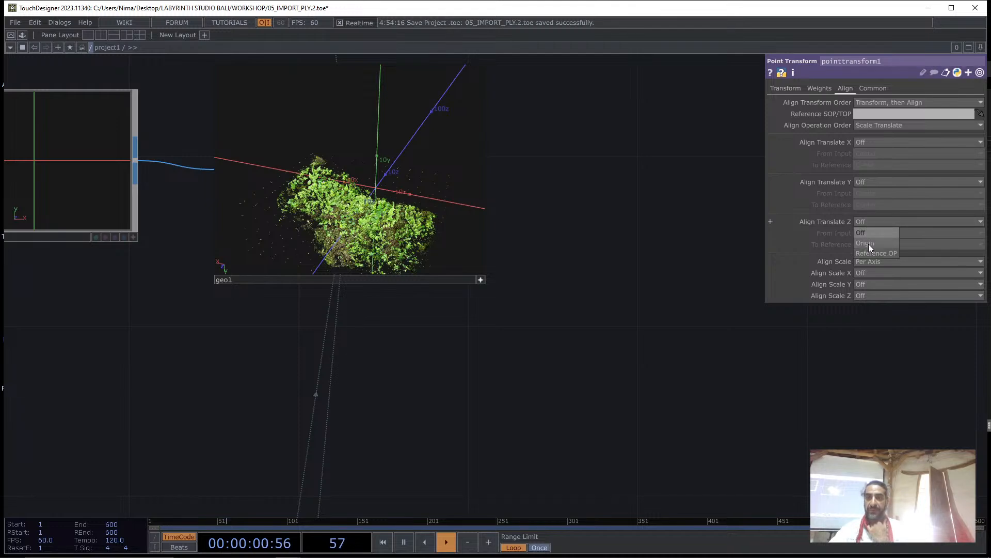
left_click(866, 243)
left_click(349, 169)
left_click_drag(349, 169, 349, 169)
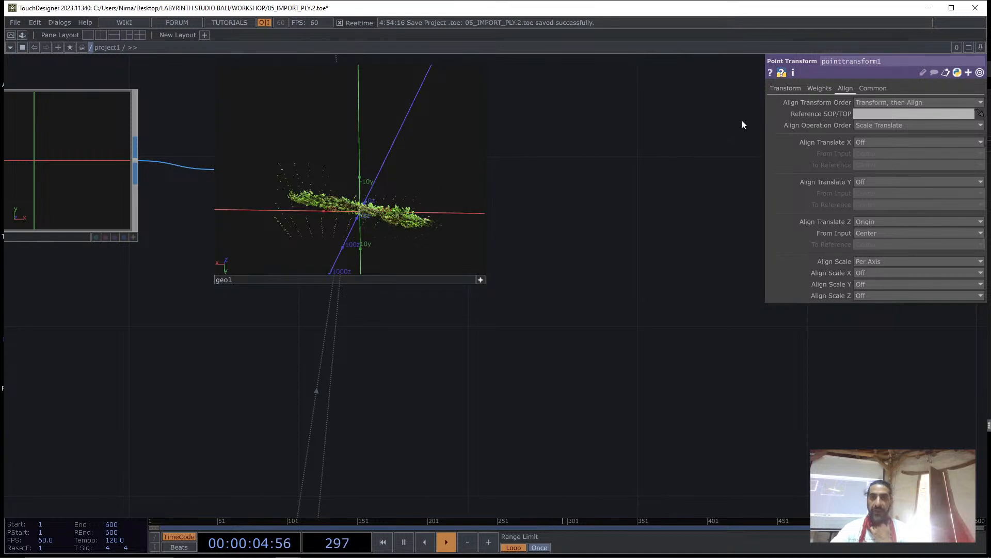
Level the point cloud in pointtransform1 by setting Rotate Z to 13 and Rotate X to 6
left_click(783, 89)
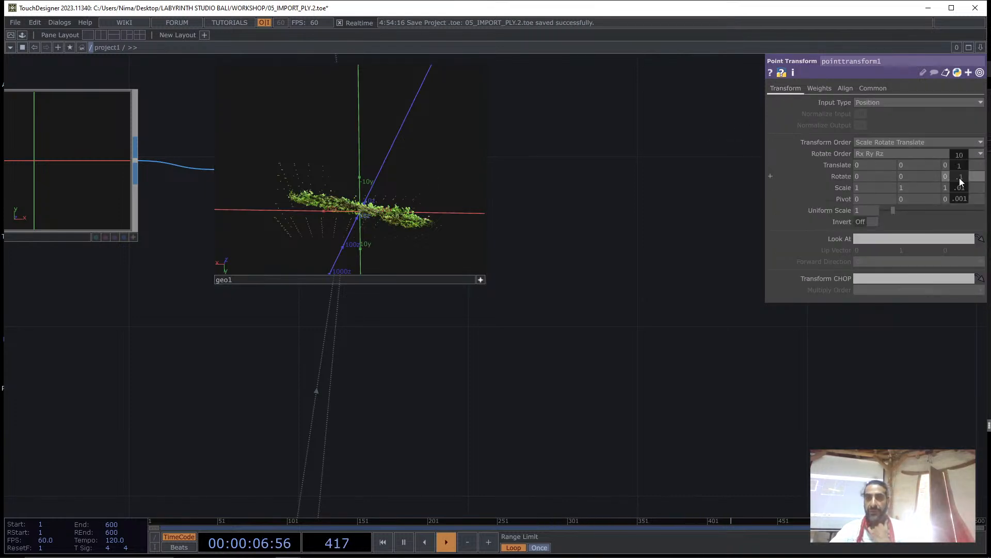
middle_click_drag(960, 178, 967, 163)
left_click_drag(381, 173, 371, 152)
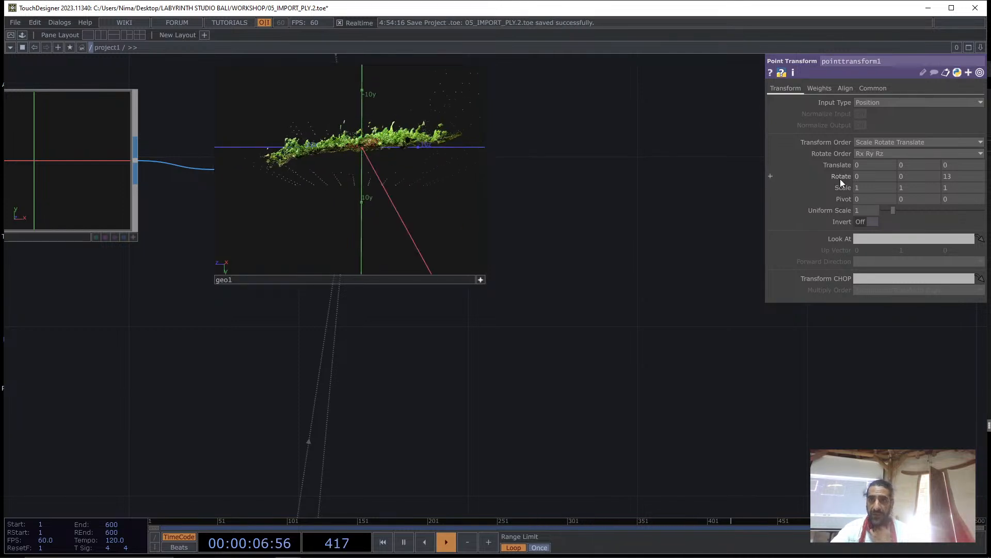
middle_click_drag(867, 174, 878, 164)
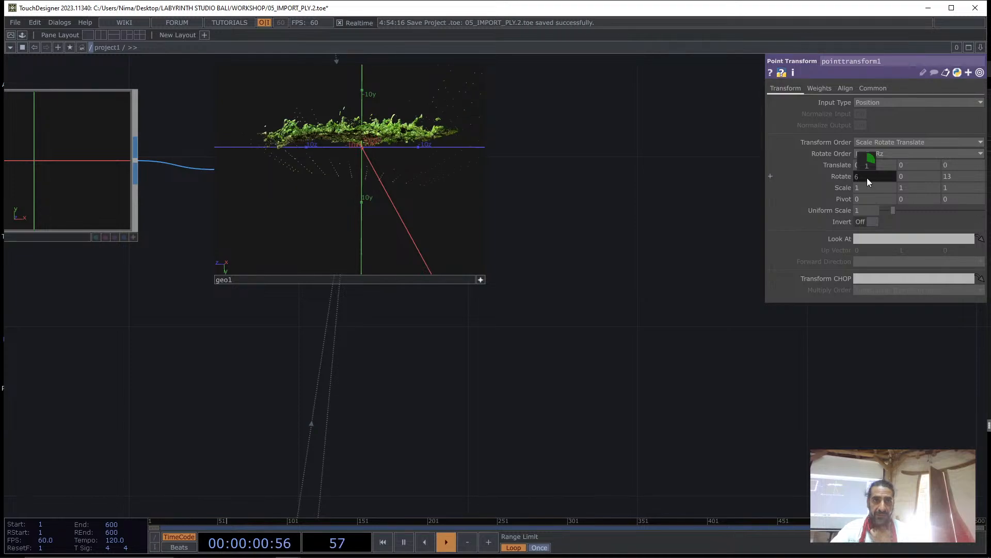
Set pointtransform1's Translate Y to 1.5 and check the cloud's height against the axes from several angles
right_click_drag(351, 131, 347, 176)
scroll(363, 189, "up", 3)
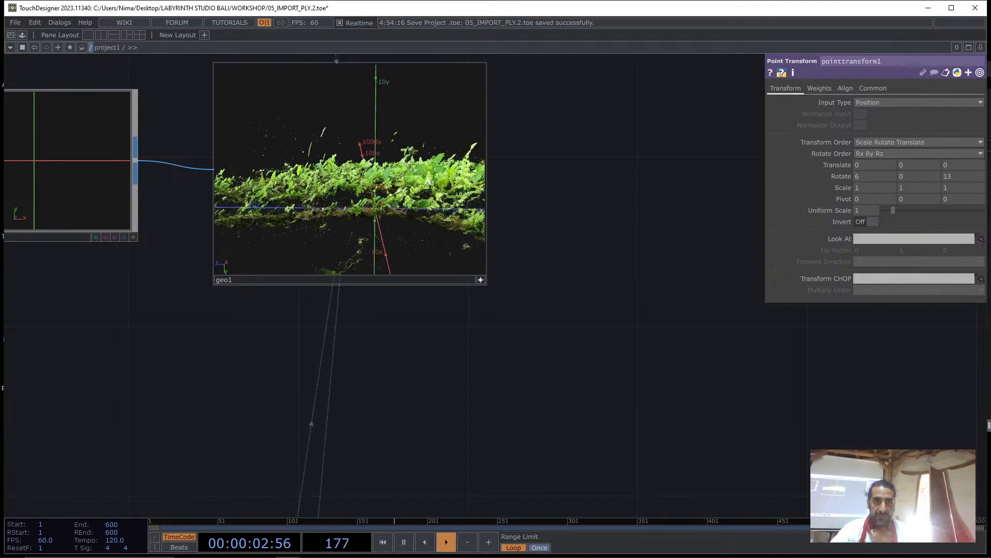
mouse_move(362, 188)
left_mouse_down()
mouse_move(368, 181)
mouse_move(381, 192)
mouse_move(357, 175)
left_mouse_up()
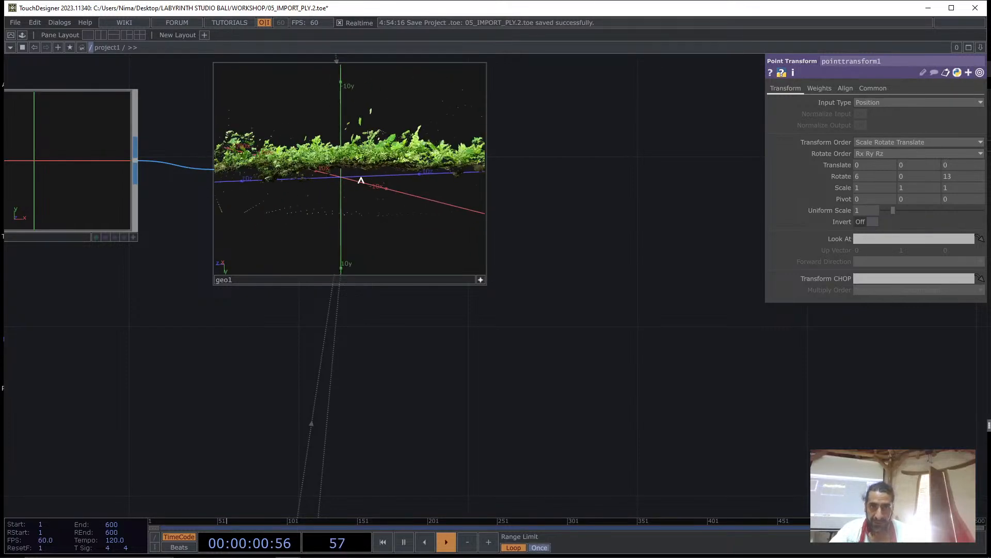
middle_click_drag(921, 166, 923, 169)
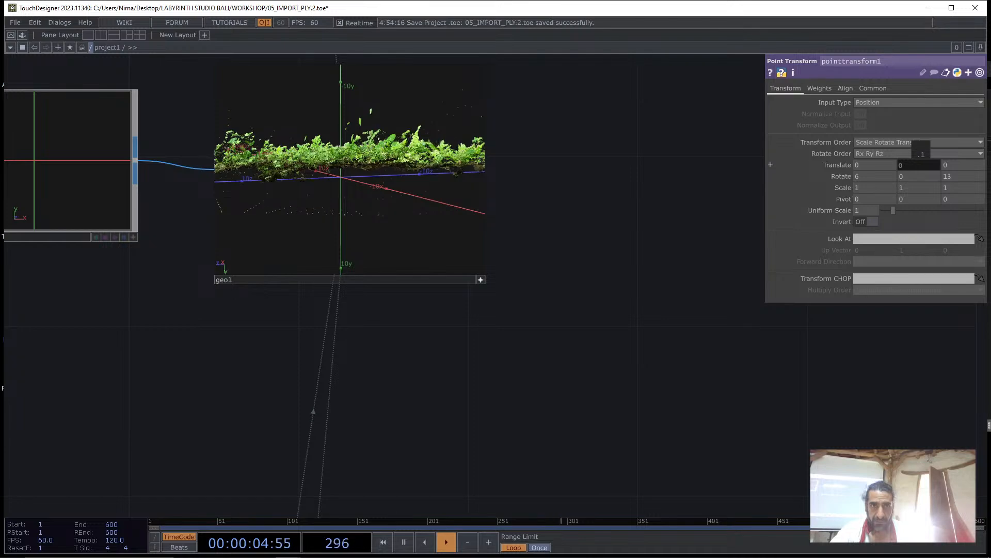
middle_click_drag(922, 154, 924, 150)
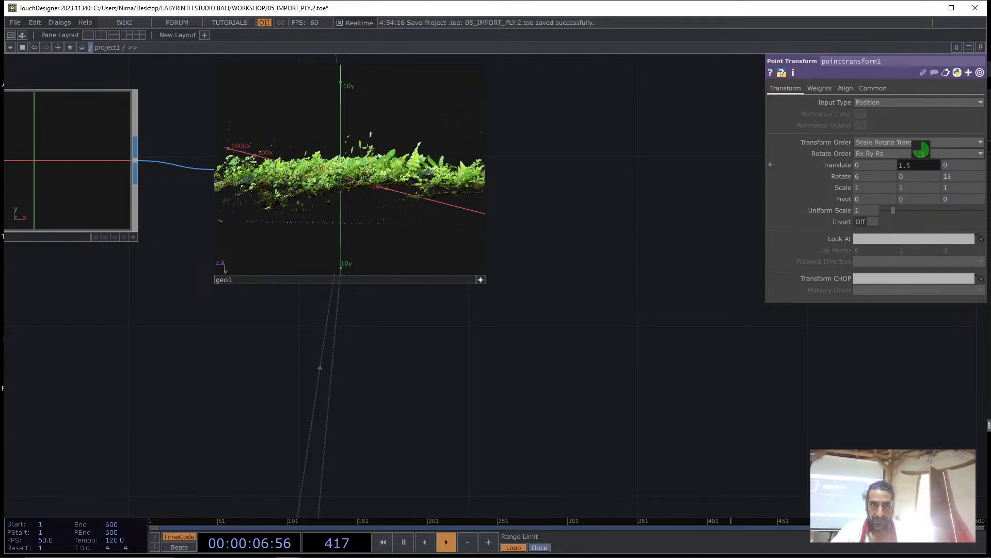
left_click_drag(372, 176, 352, 110)
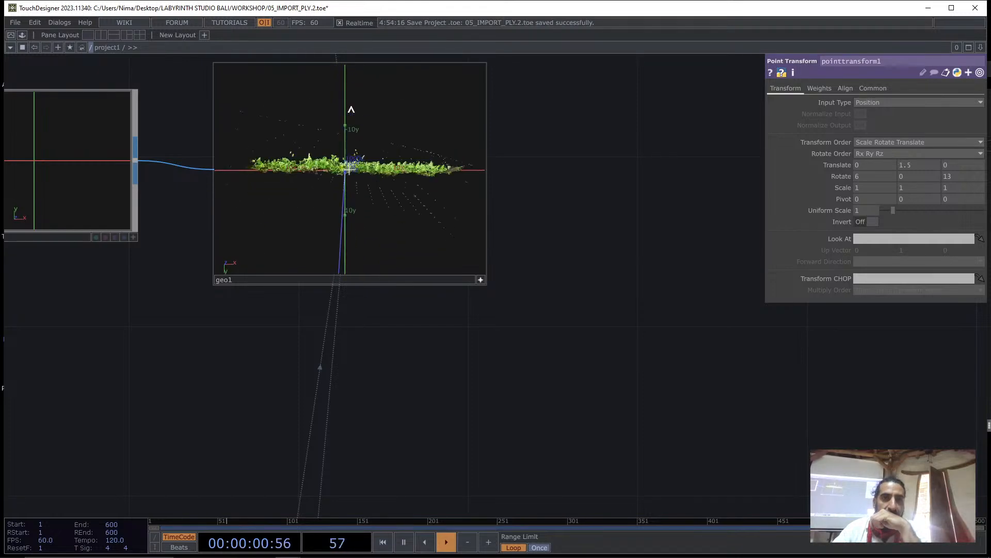
left_click_drag(344, 172, 346, 184)
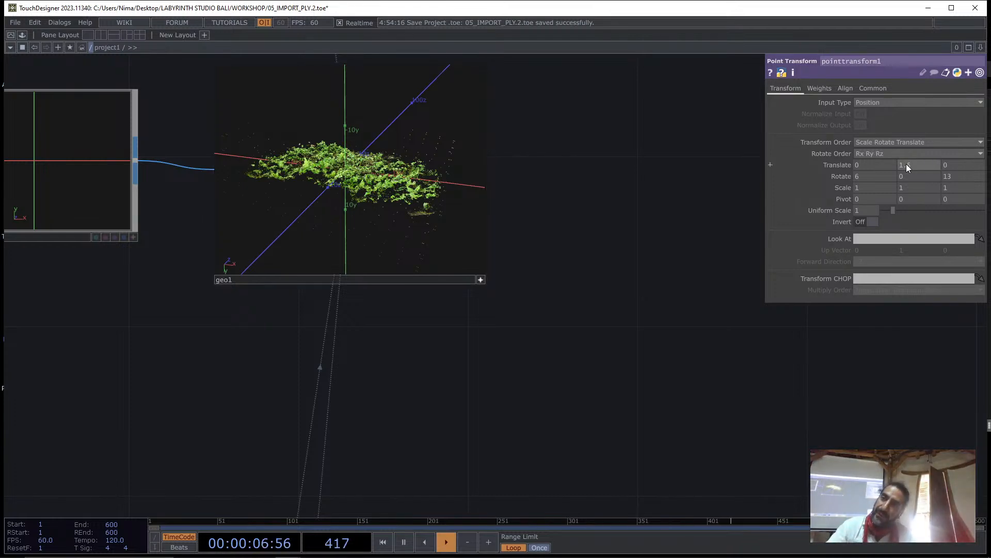
middle_click_drag(906, 163, 907, 150)
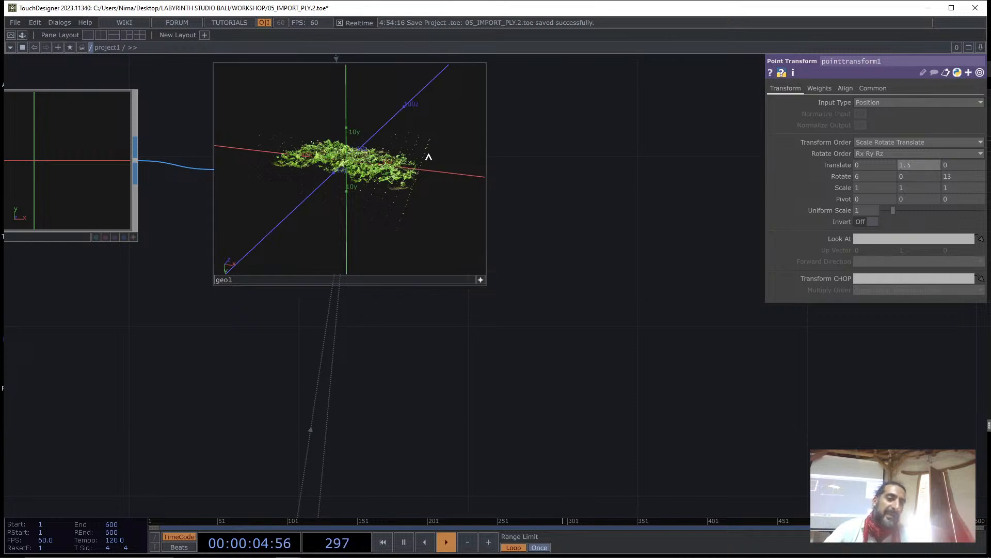
left_click_drag(354, 155, 388, 145)
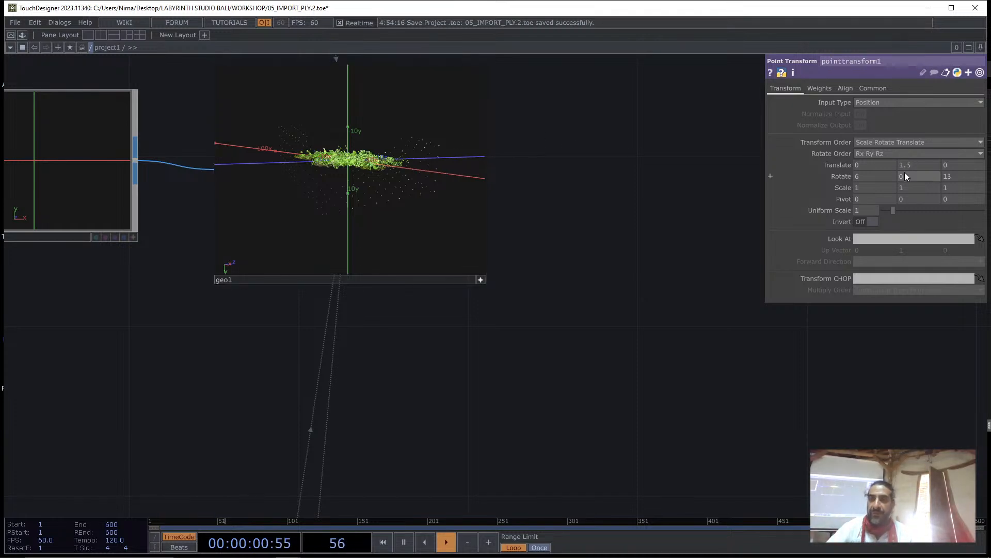
Set pointtransform1's Rotate X to 3, keeping Rotate Y at 0, and check the cloud up close in geo1's viewer
middle_click_drag(915, 163, 935, 164)
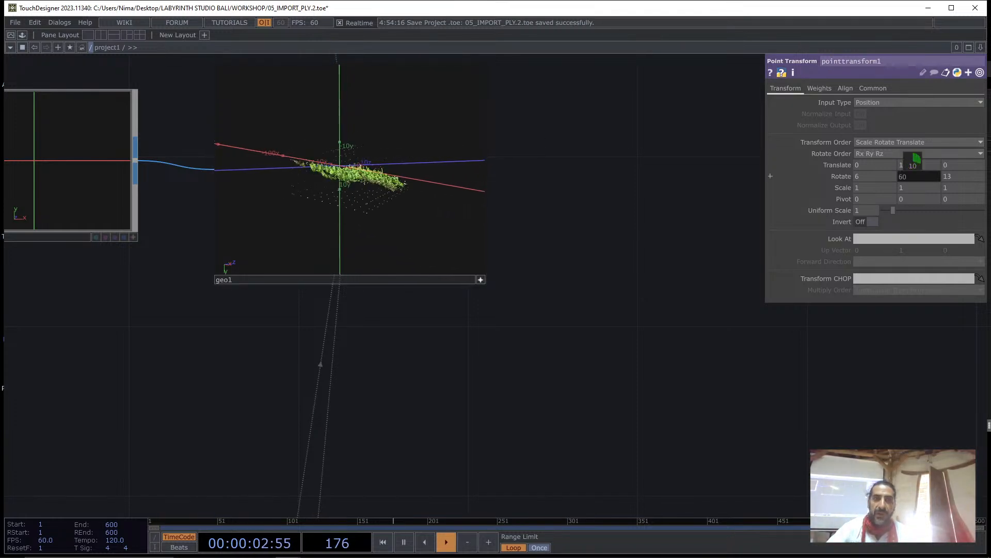
middle_click_drag(863, 175, 871, 163)
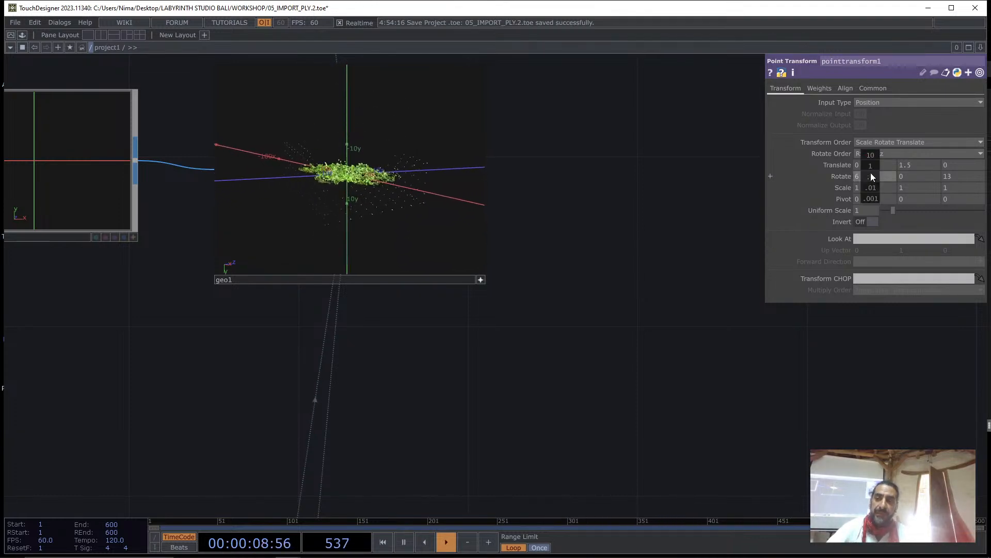
middle_click_drag(872, 177, 867, 177)
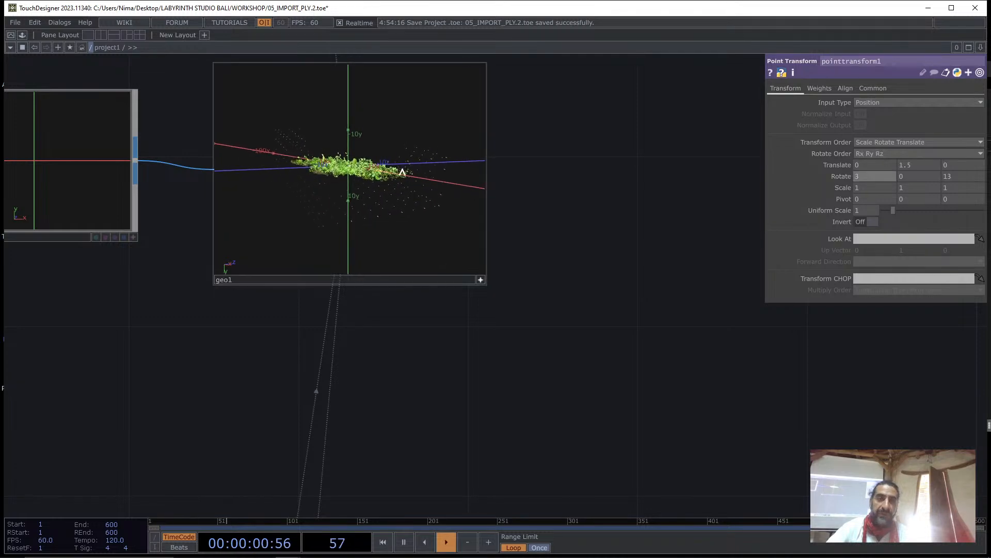
left_click_drag(335, 166, 320, 173)
scroll(438, 160, "up", 5)
left_click_drag(437, 160, 376, 201)
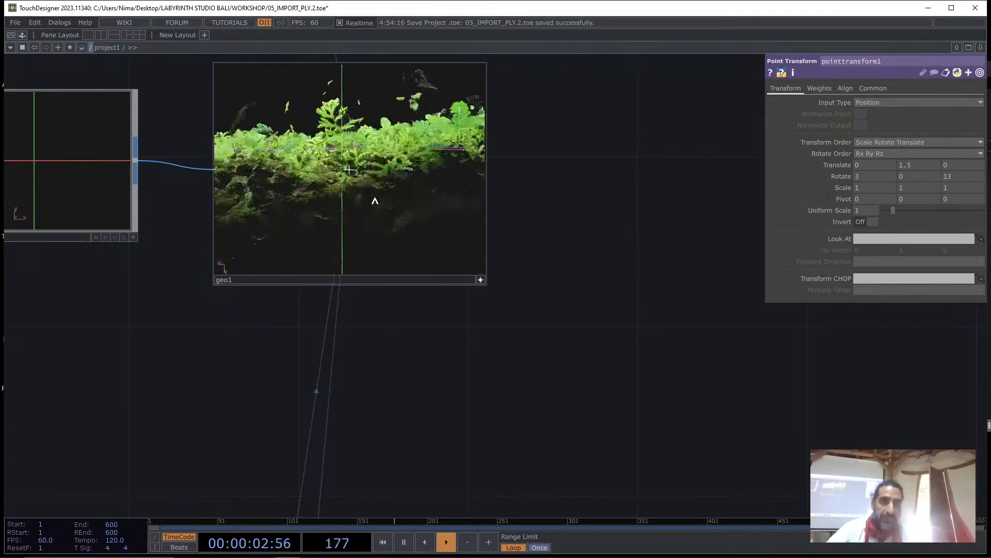
scroll(587, 261, "down", 5)
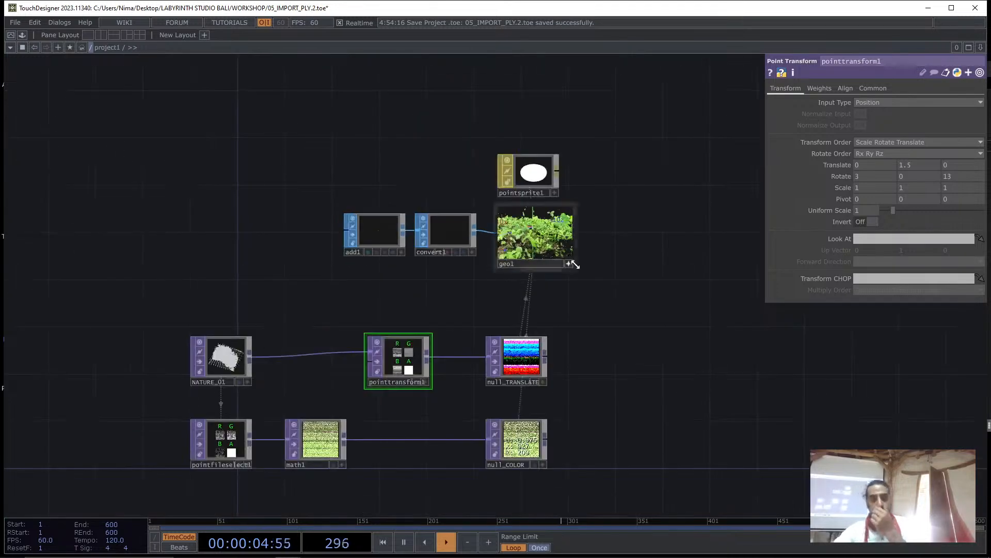
Move pointtransform1 close to NATURE_01 and add a Render TOP beside geo1
left_click_drag(639, 294, 426, 277)
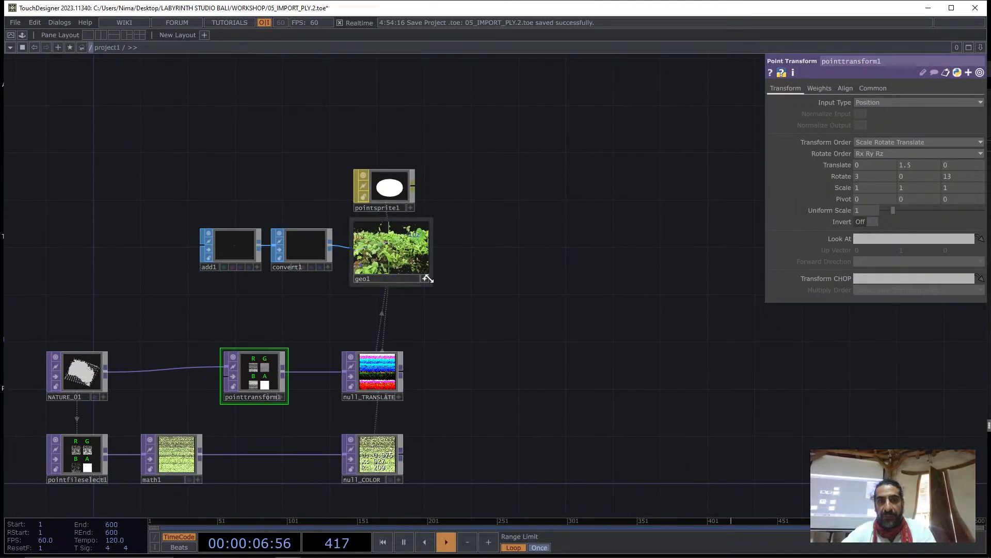
left_click_drag(264, 365, 180, 365)
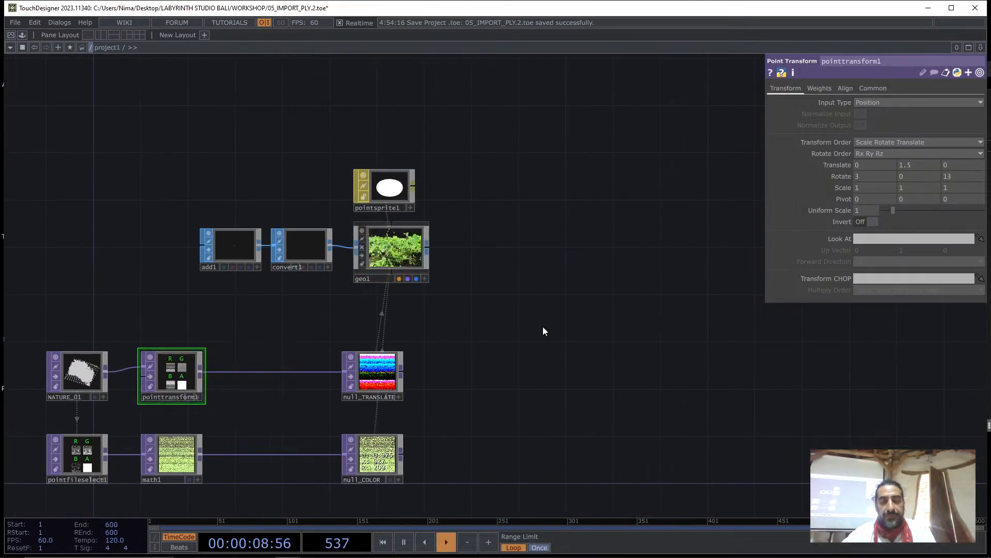
key("Tab")
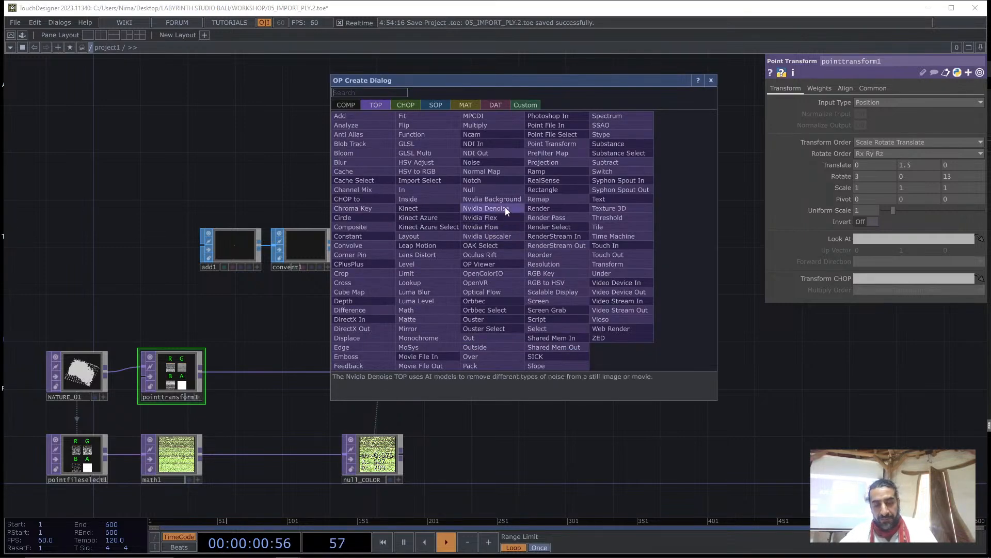
type("RE")
left_click(539, 208)
left_click(492, 247)
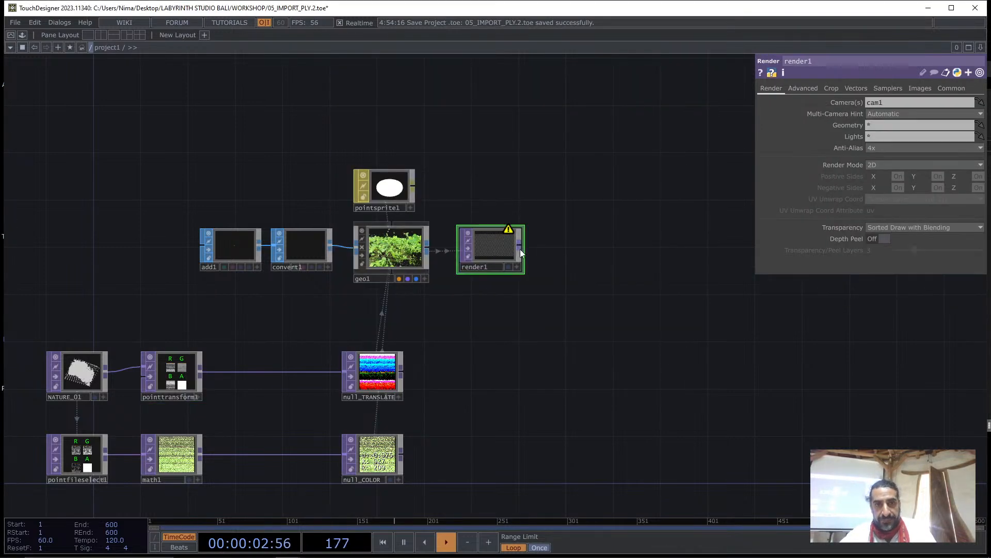
scroll(519, 249, "up", 3)
middle_click(480, 282)
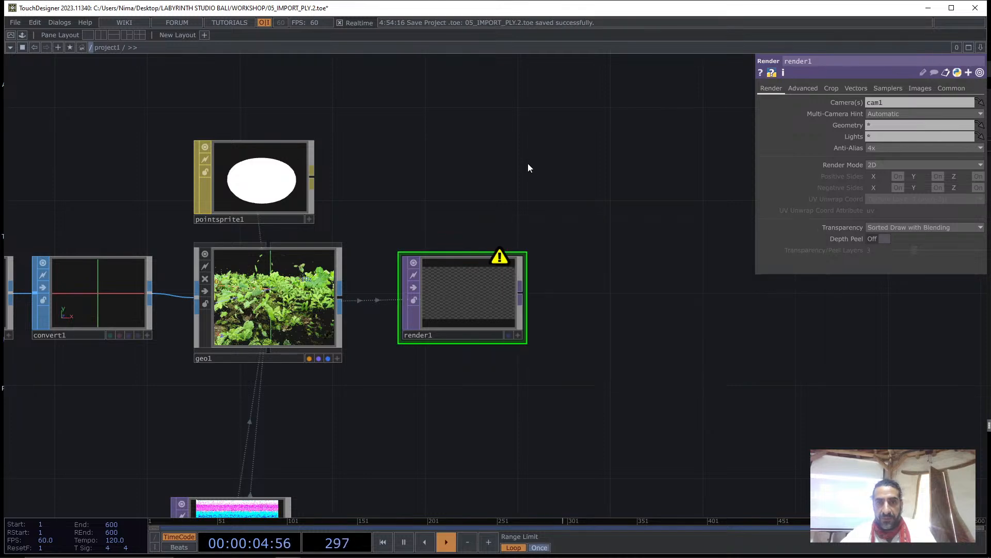
key("Tab")
left_click(349, 29)
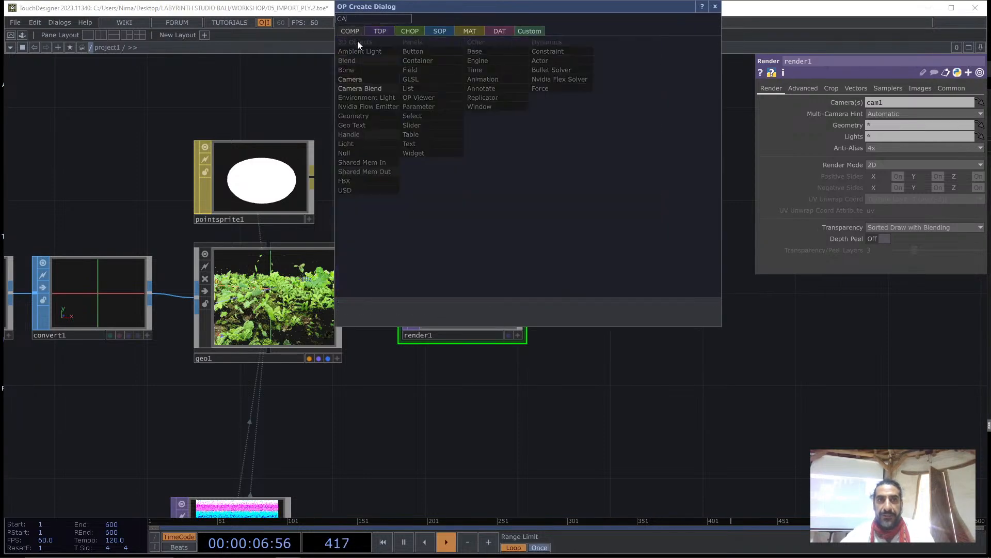
left_click(369, 78)
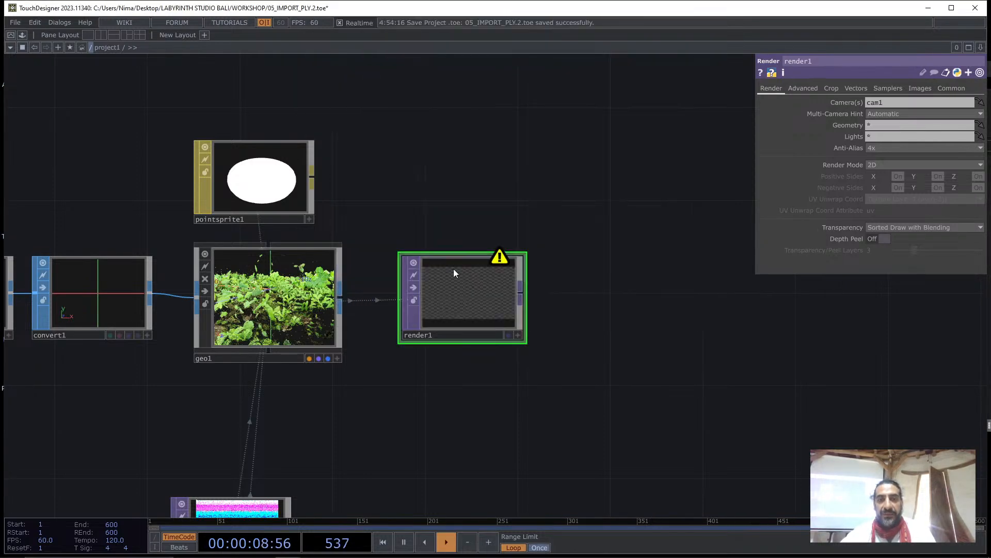
Read render1's warning information and add a Camera COMP above render1
middle_click_drag(455, 269, 610, 303)
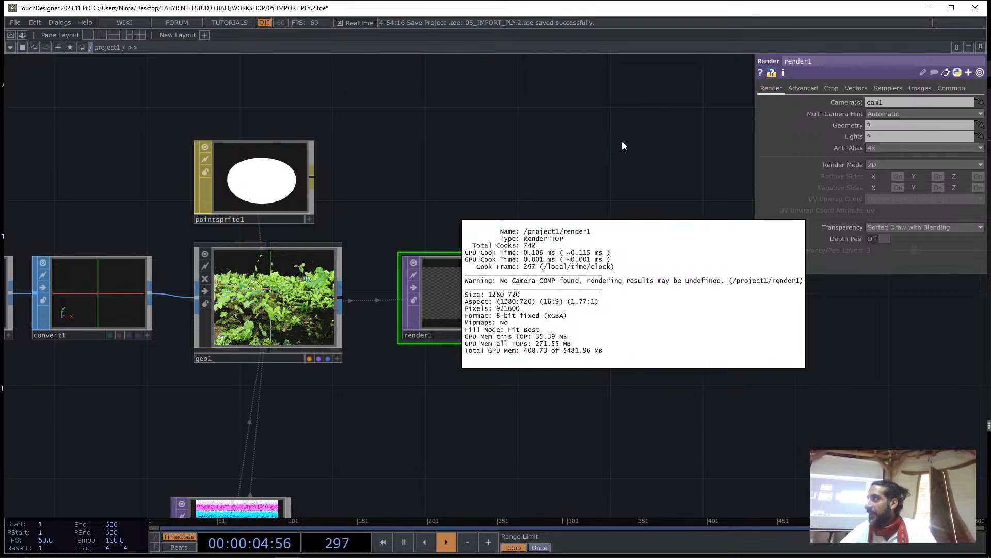
key("Tab")
type("CA")
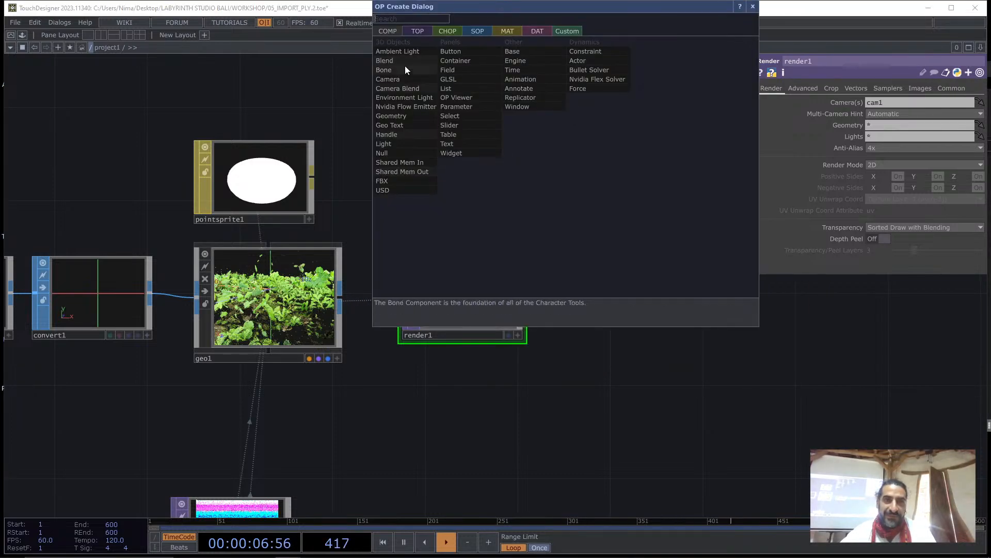
left_click(404, 82)
left_click(466, 88)
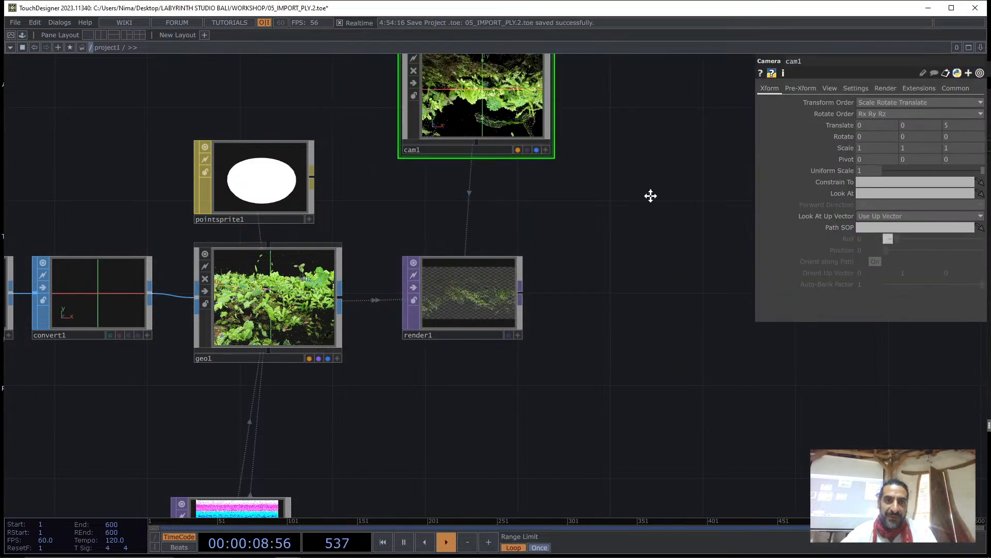
Turn cam1 upright with Rotate Z 180 and set its Translate Z to 16.1 to frame the point cloud
scroll(453, 338, "up", 4)
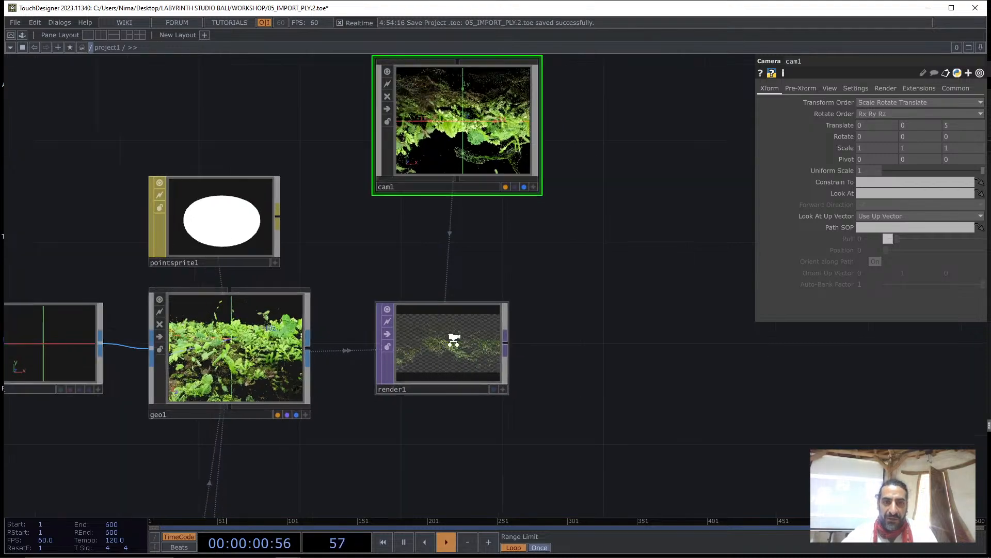
scroll(472, 325, "down", 4)
left_click_drag(609, 176, 601, 265)
middle_click_drag(965, 126, 919, 137)
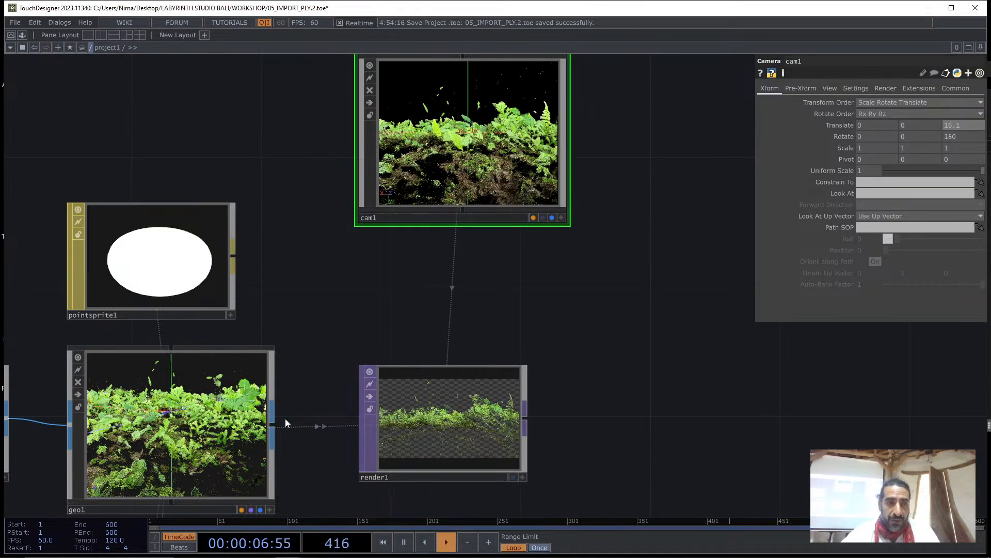
Duplicate the network pane and switch the new pane to a Geometry Viewer
left_click_drag(283, 418, 340, 340)
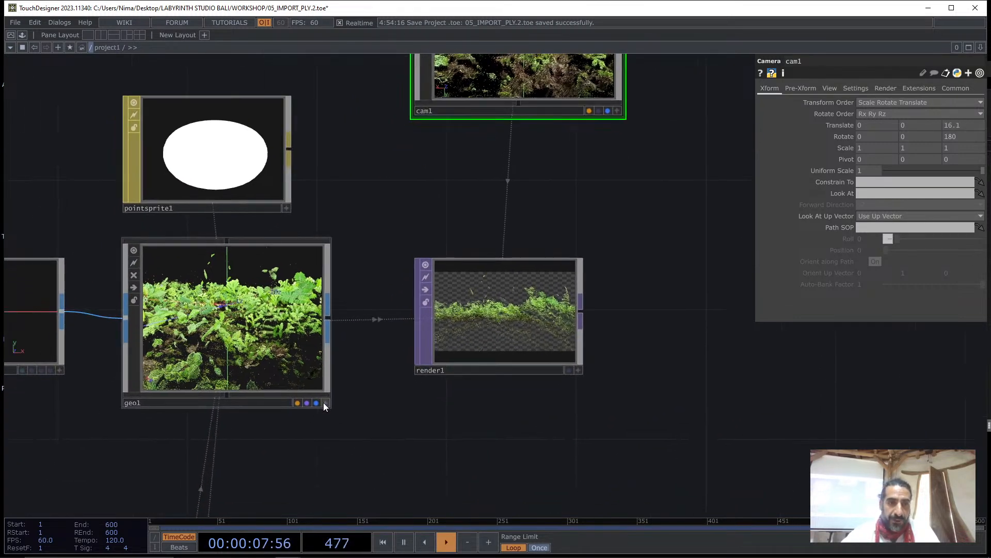
left_click(980, 47)
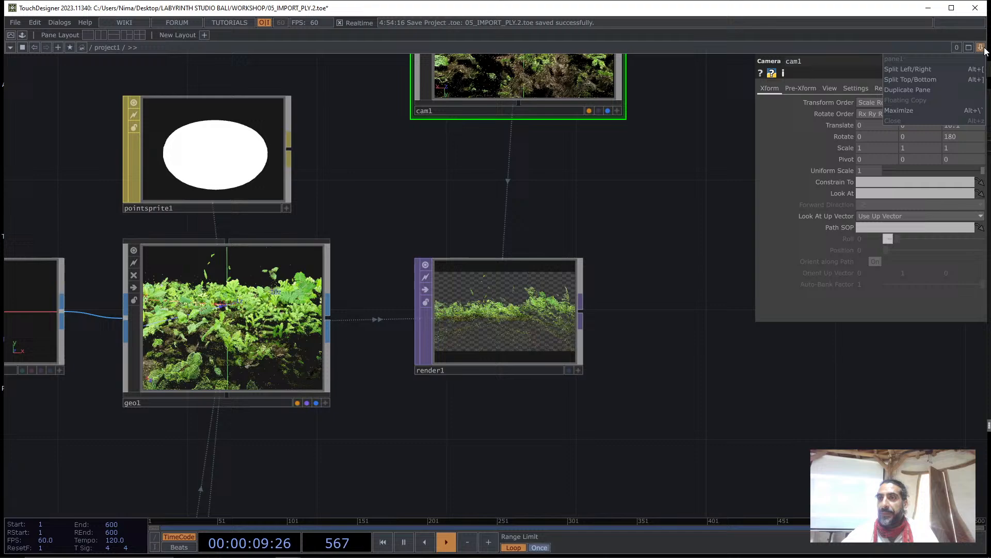
left_click(935, 90)
left_click(502, 47)
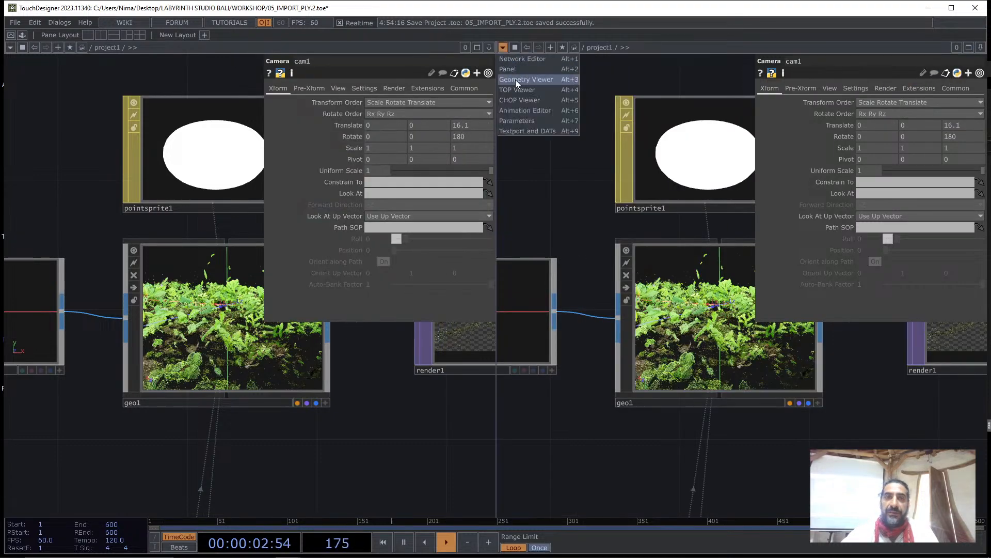
left_click(532, 81)
Orbit the point cloud in the Geometry Viewer and examine its orientation relative to the axes and cam1
left_click_drag(739, 289, 628, 348)
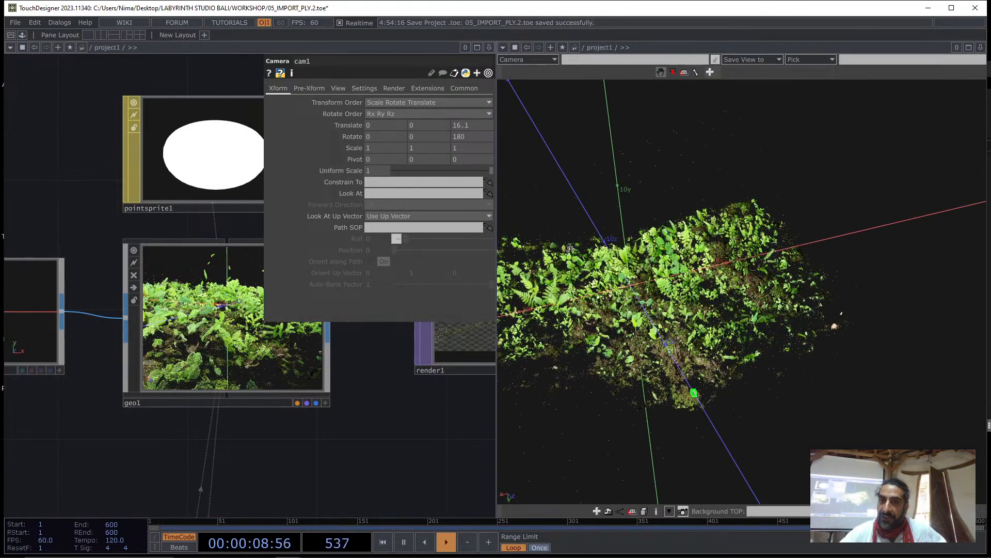
left_click_drag(604, 281, 781, 308)
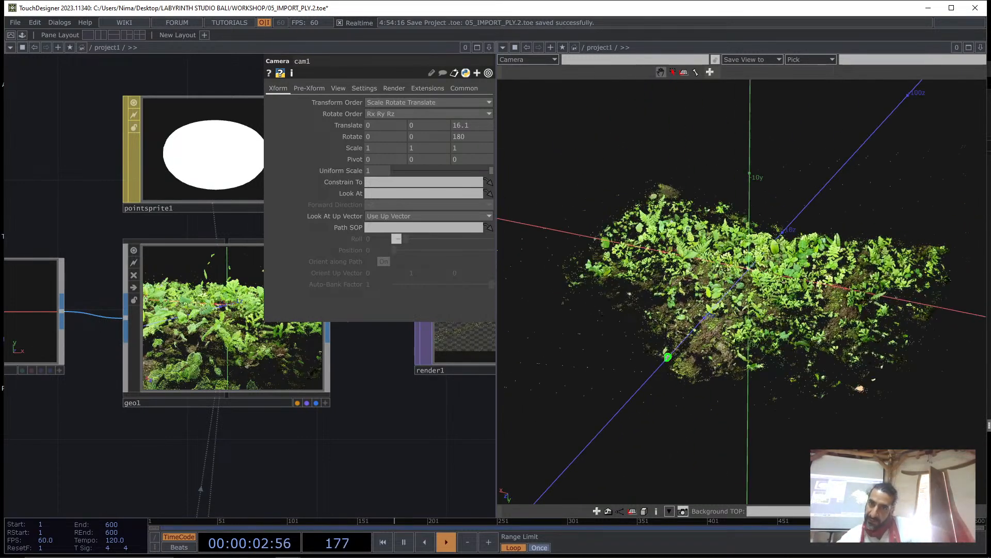
left_click_drag(755, 335, 786, 350)
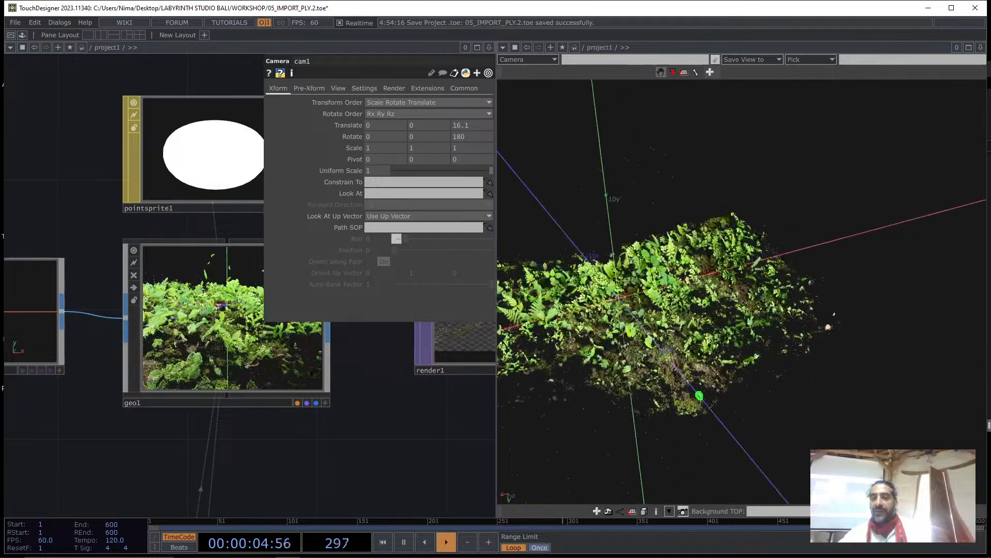
left_click_drag(670, 324, 836, 328)
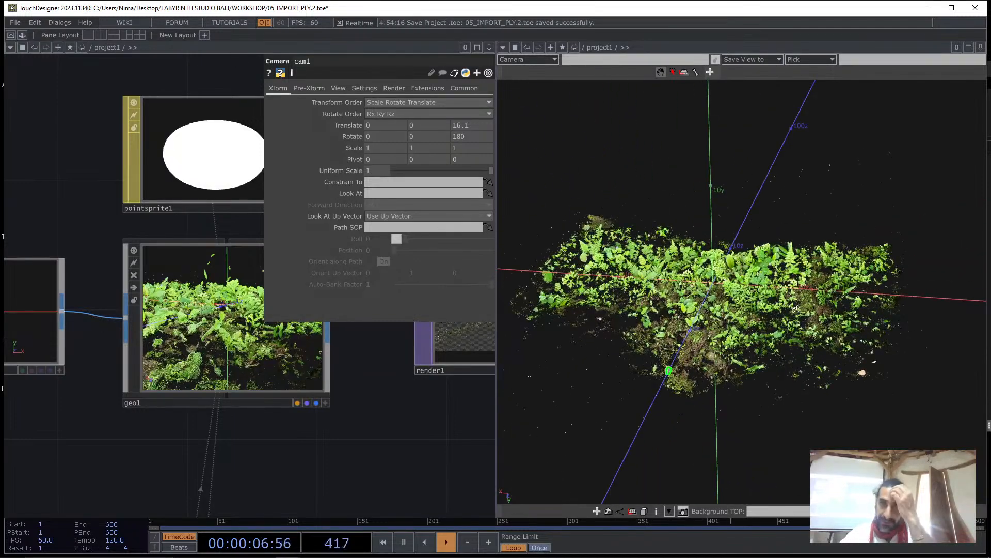
left_click_drag(745, 266, 666, 367)
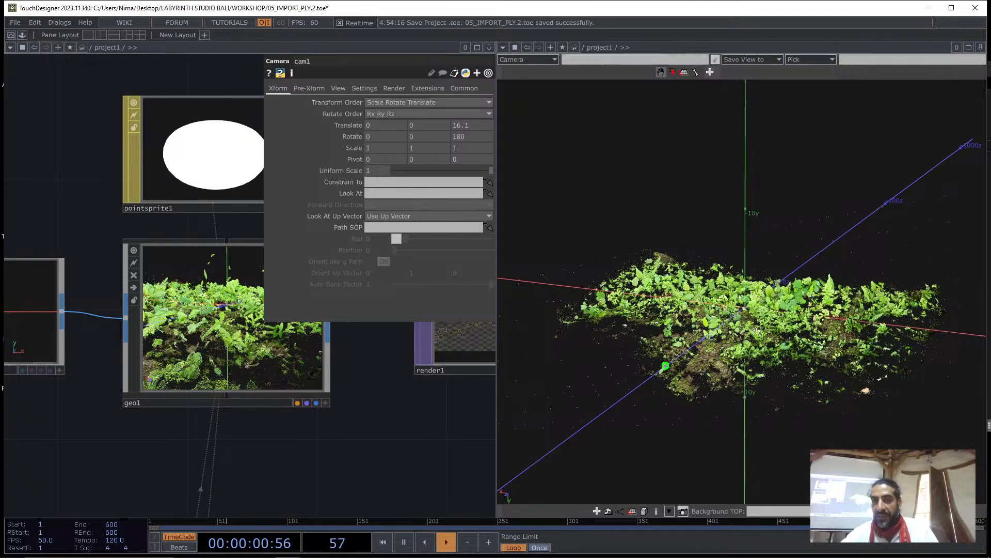
left_click_drag(755, 330, 720, 298)
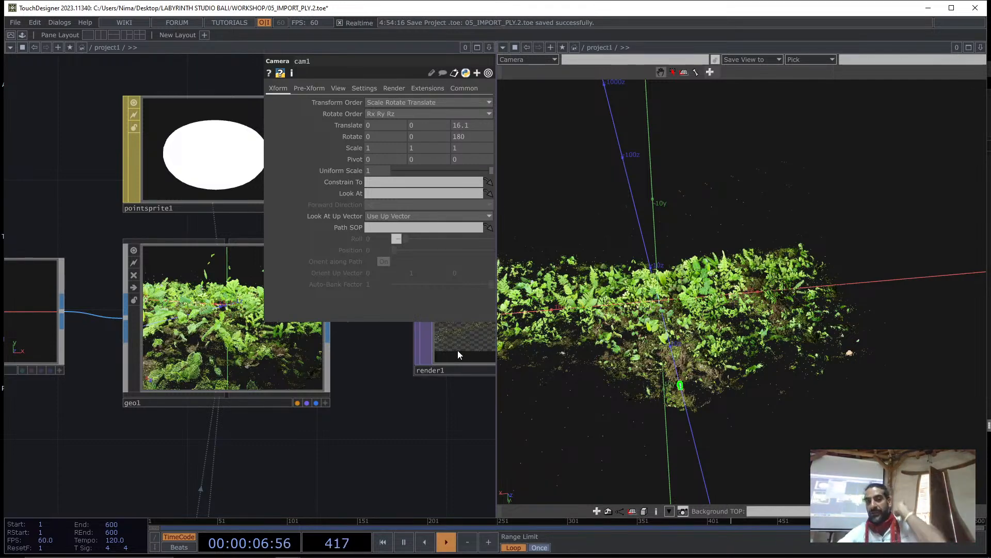
Try a different Rotate Y on pointtransform1 and undo the rotation change
scroll(457, 351, "down", 3)
left_click_drag(334, 431, 309, 330)
left_click_drag(165, 383, 263, 346)
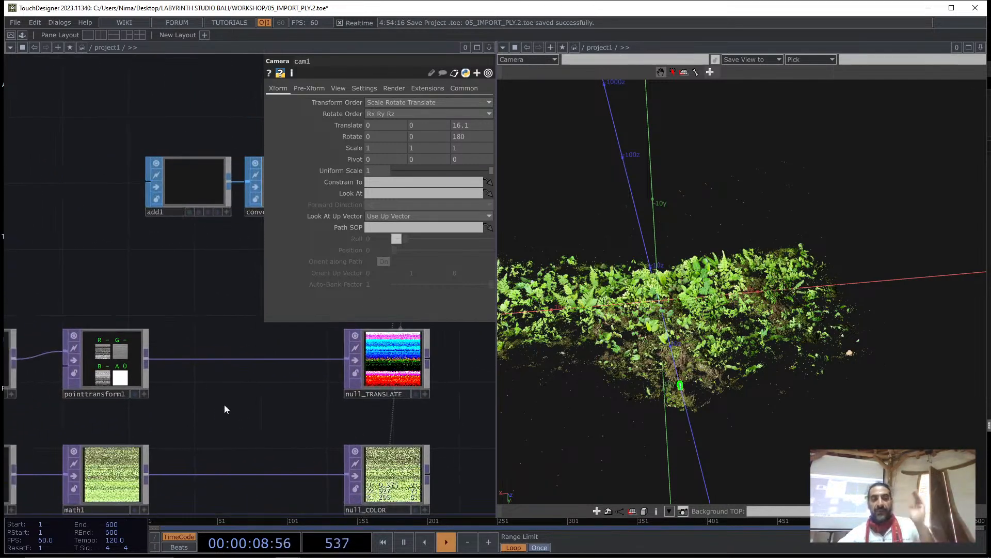
left_click(132, 348)
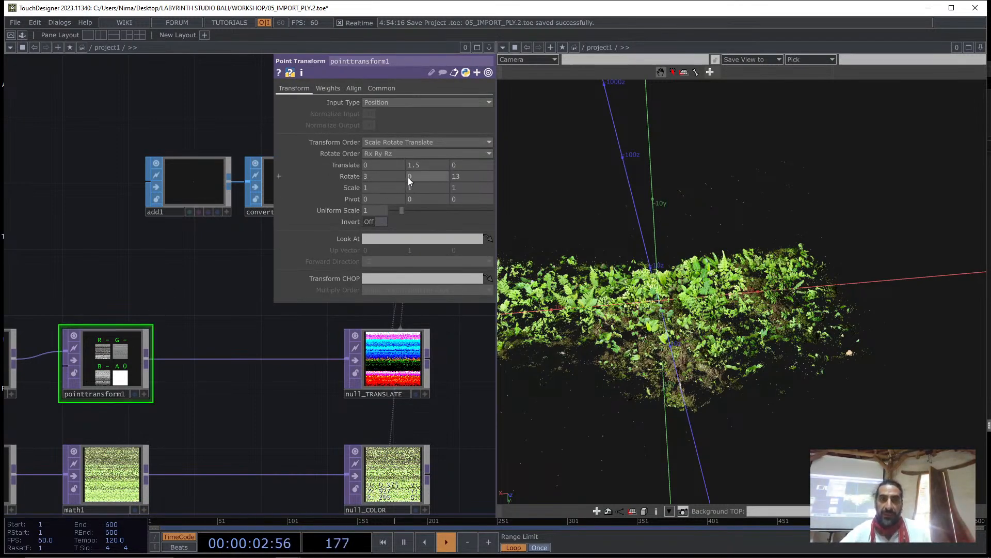
mouse_move(424, 166)
middle_mouse_down()
mouse_move(449, 166)
mouse_move(414, 177)
middle_mouse_up()
key("ctrl+z")
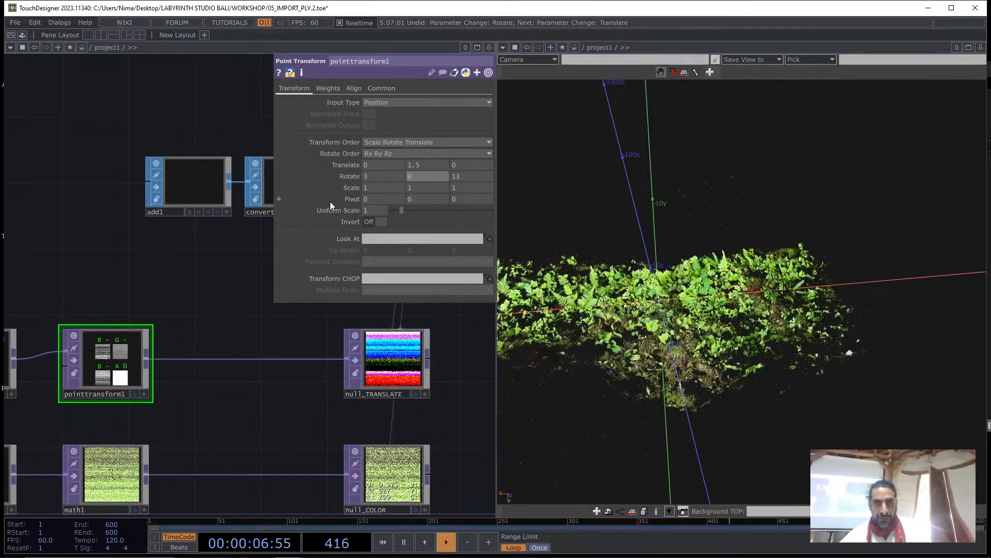
Insert a second Point Transform TOP between pointtransform1 and null_TRANSLATE and align it beside pointtransform1
right_click(148, 357)
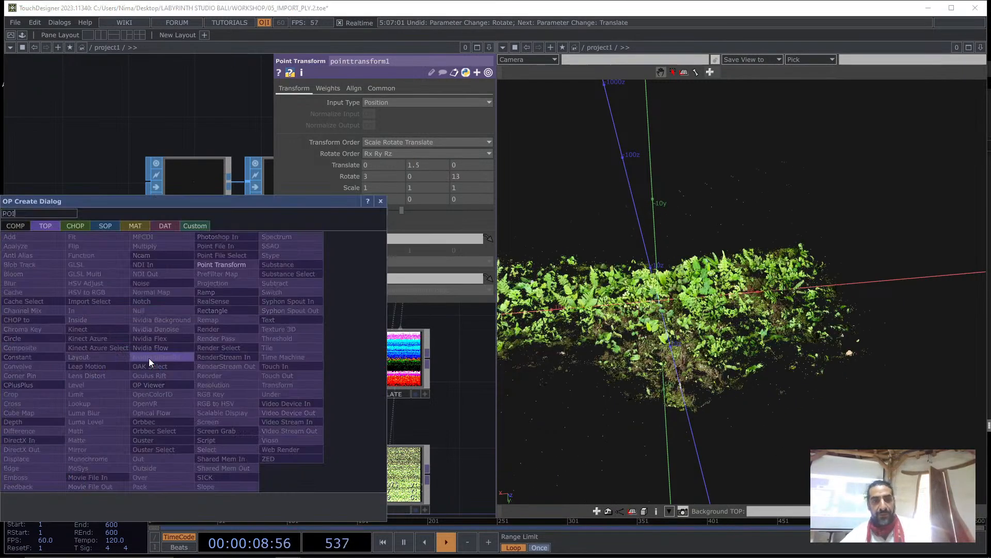
left_click(207, 261)
left_click(221, 356)
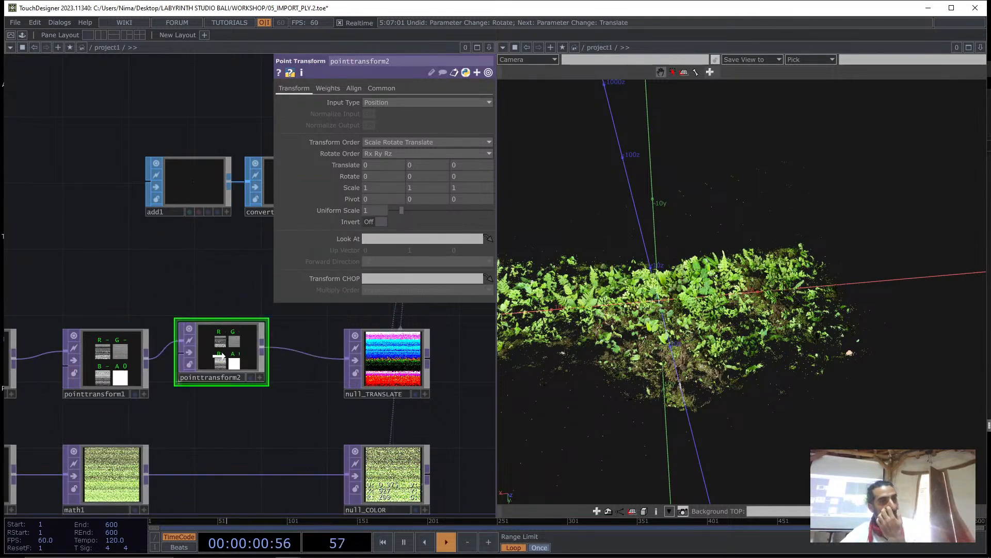
left_click_drag(217, 354, 200, 370)
Set pointtransform2's Rotate Y to 70 and check the turned cloud in the Geometry Viewer
middle_click_drag(429, 177, 452, 165)
left_click_drag(656, 330, 664, 301)
middle_click_drag(669, 329, 765, 351)
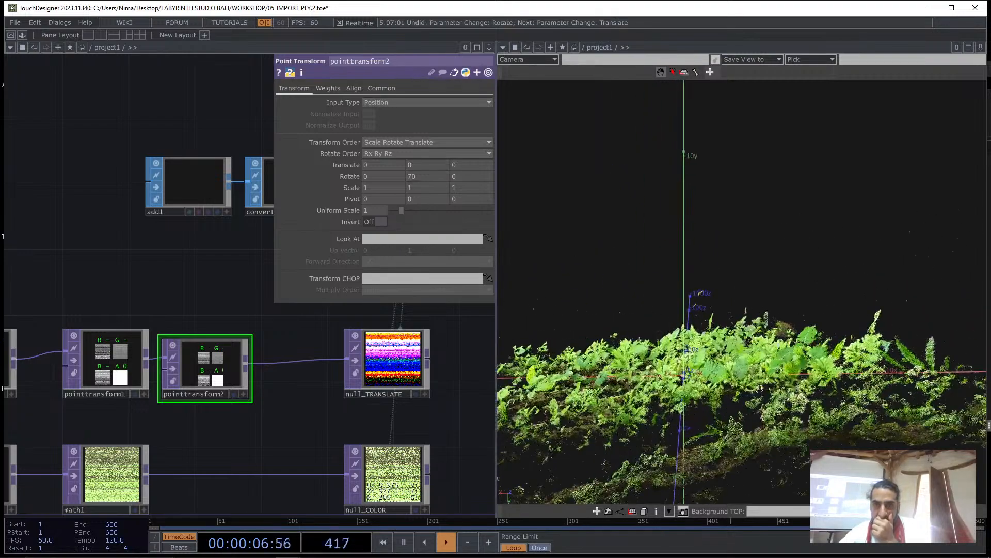
left_click_drag(764, 362, 720, 381)
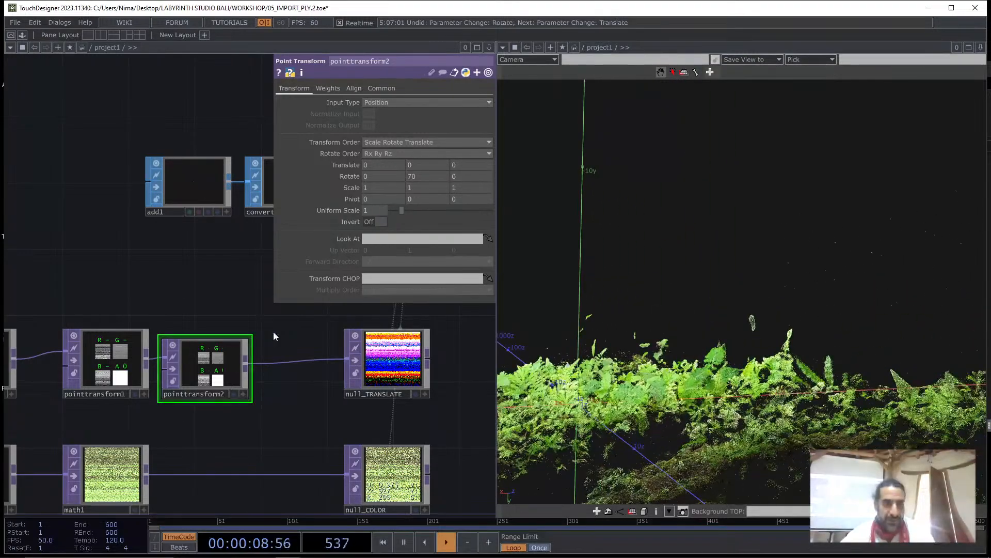
Move the point transform and math nodes together away from the nulls to free up space, and inspect pointtransform2's information
scroll(256, 335, "down", 1)
scroll(257, 334, "down", 1)
right_click_drag(32, 305, 243, 453)
left_click_drag(230, 353, 101, 356)
middle_click_drag(640, 391, 677, 443)
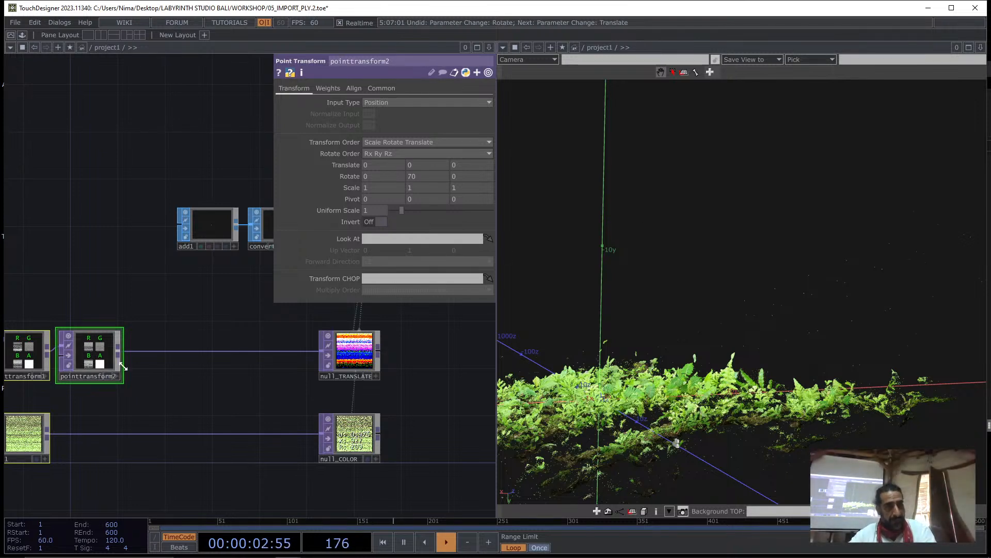
middle_click(100, 357)
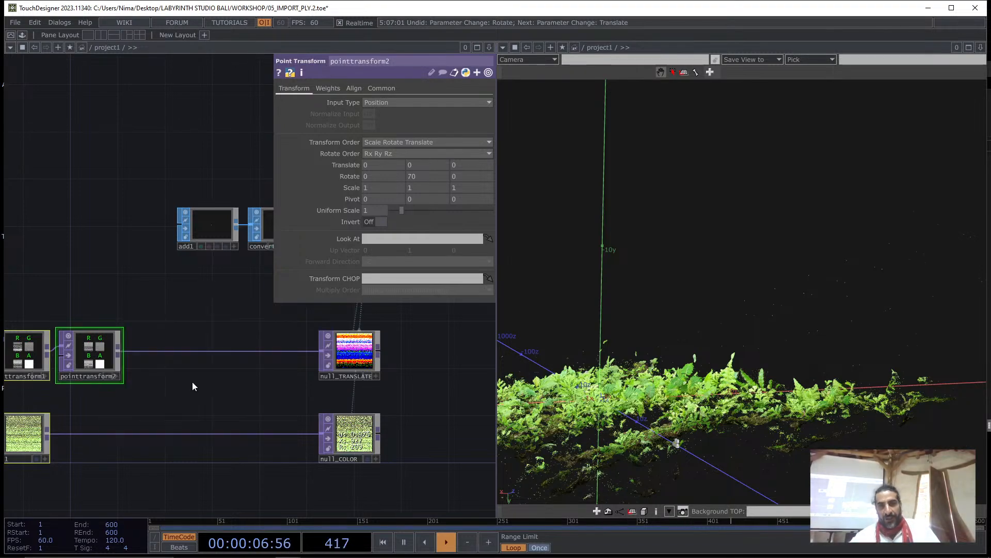
Try a Rotate X of 7 on pointtransform2, check the turned cloud in the Geometry Viewer, and undo the rotation
left_click_drag(630, 341, 674, 354)
middle_click_drag(379, 176, 423, 158)
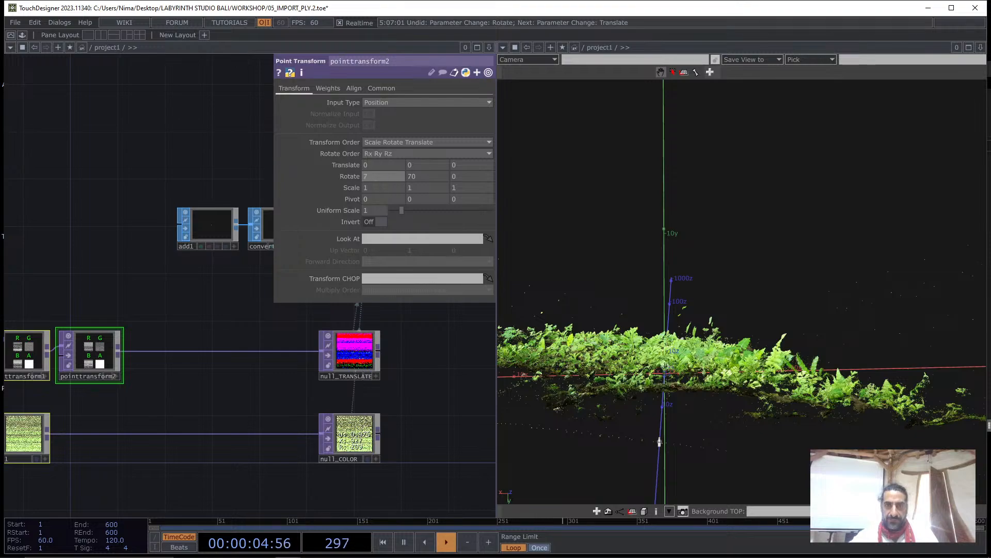
left_click_drag(742, 292, 775, 369)
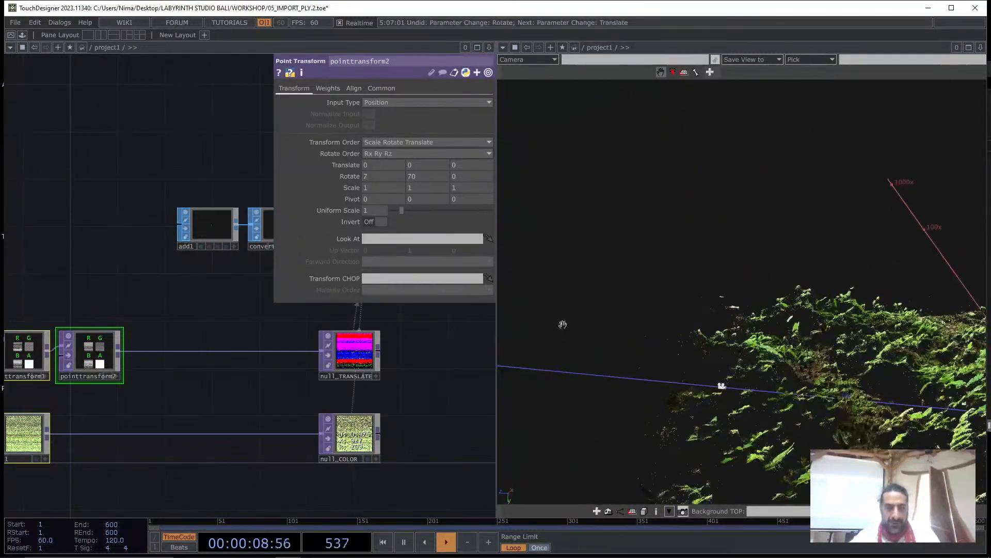
left_click_drag(266, 291, 239, 318)
key("ctrl+z")
left_click_drag(649, 330, 754, 364)
scroll(734, 377, "up", 5)
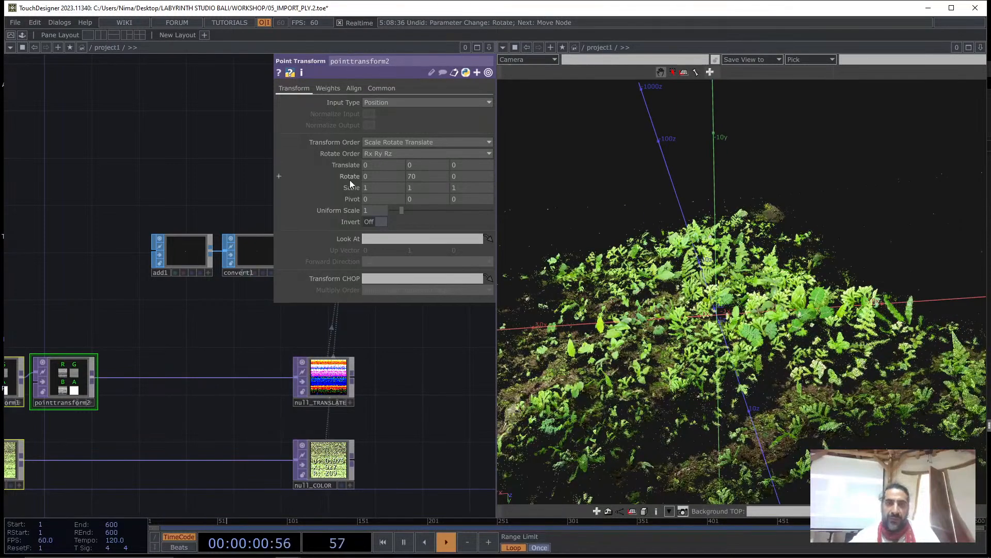
Try a different Rotate Y on pointtransform2, inspect the cloud from other angles, and undo the rotation change
middle_click_drag(418, 177, 408, 156)
left_click_drag(733, 340, 436, 361)
key("ctrl+z")
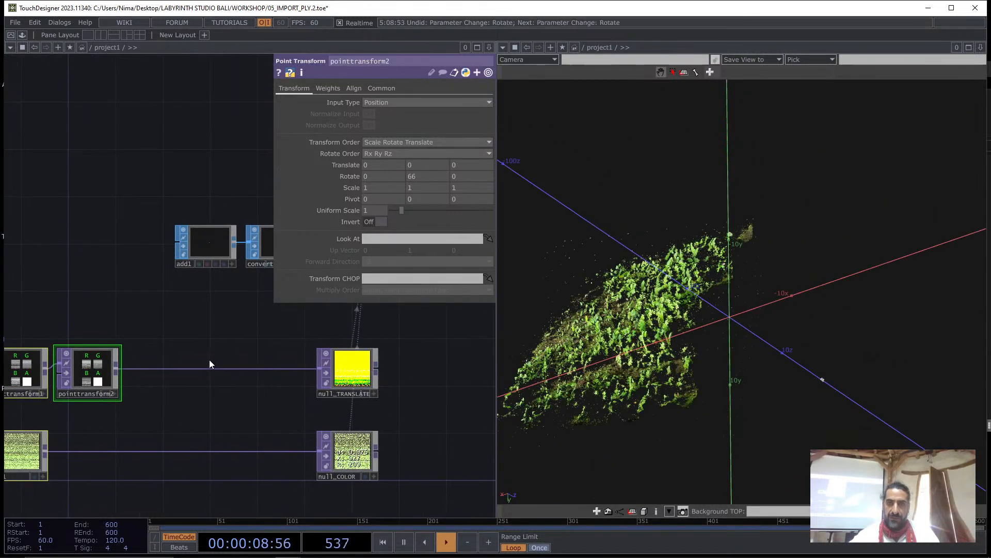
left_click_drag(223, 342, 348, 332)
scroll(773, 313, "up", 3)
left_click_drag(773, 313, 795, 305)
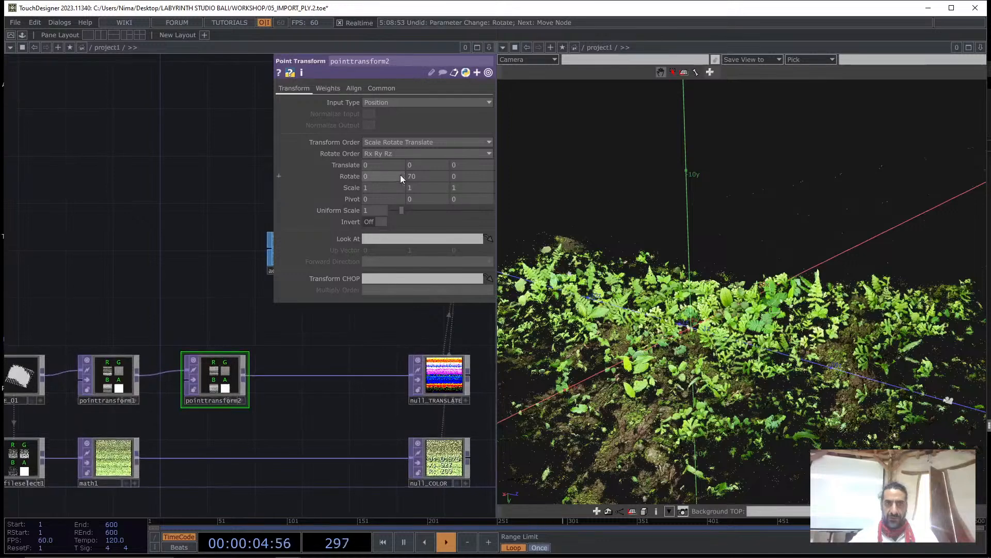
Set pointtransform2's Rotate Y to 55 and adjust its Translate Y while checking the image in render1
mouse_move(420, 175)
middle_mouse_down()
mouse_move(423, 165)
mouse_move(477, 165)
middle_mouse_up()
left_click_drag(711, 304, 815, 297)
left_click_drag(328, 368, 125, 451)
scroll(281, 346, "up", 5)
left_click_drag(316, 444, 191, 463)
scroll(260, 400, "up", 4)
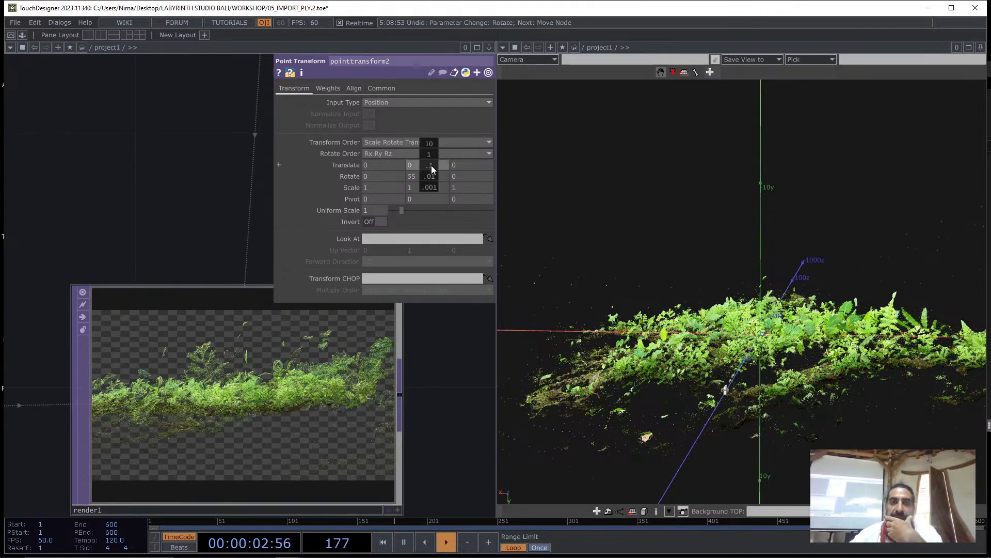
middle_click_drag(431, 165, 481, 149)
scroll(173, 349, "down", 4)
Widen cam1's view by setting its FOV Angle to 77
left_click(209, 194)
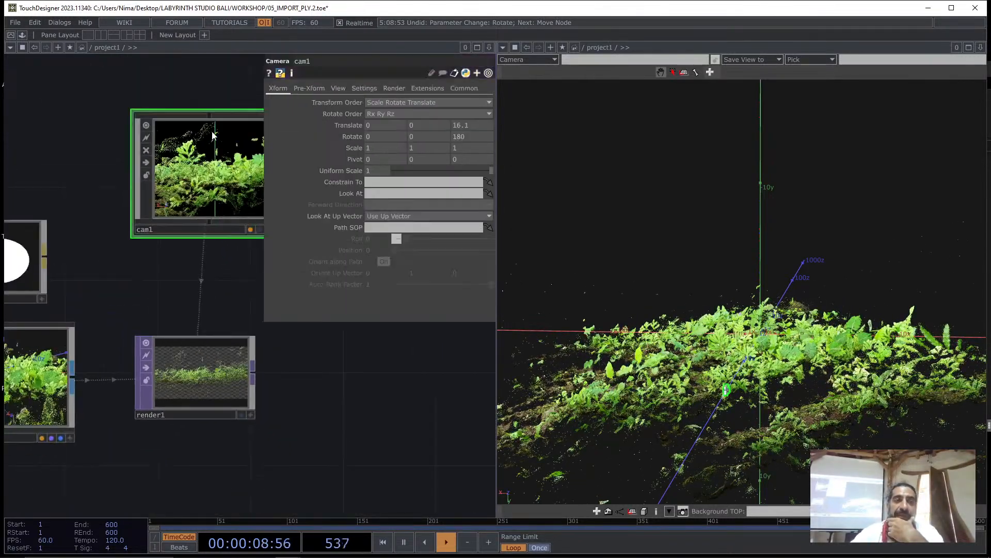
left_click(338, 87)
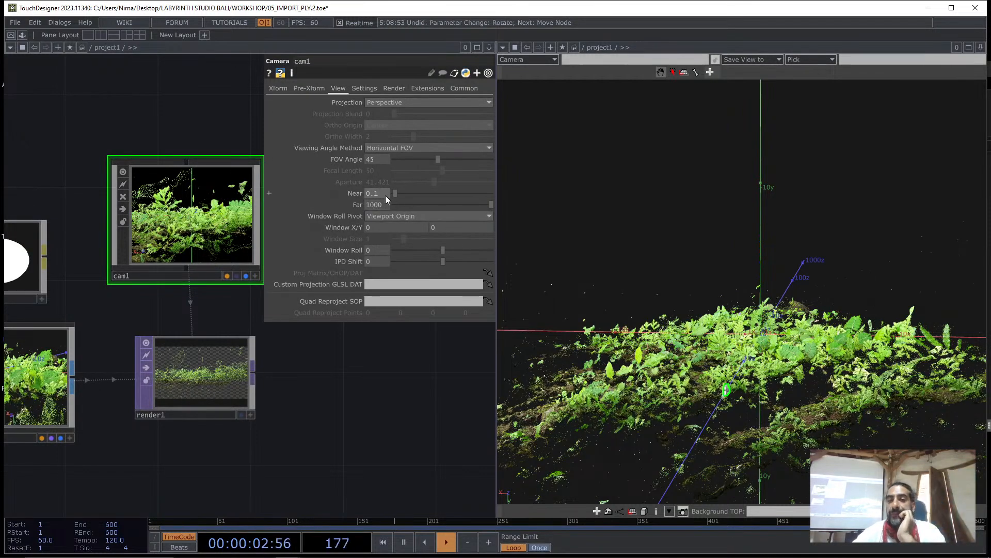
scroll(189, 393, "up", 3)
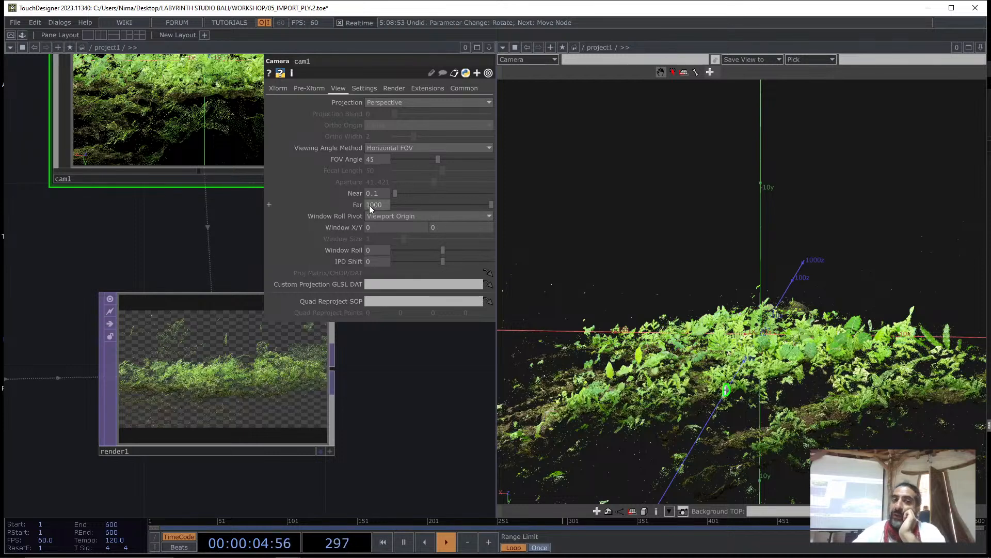
left_click_drag(129, 206, 139, 270)
scroll(140, 270, "down", 3)
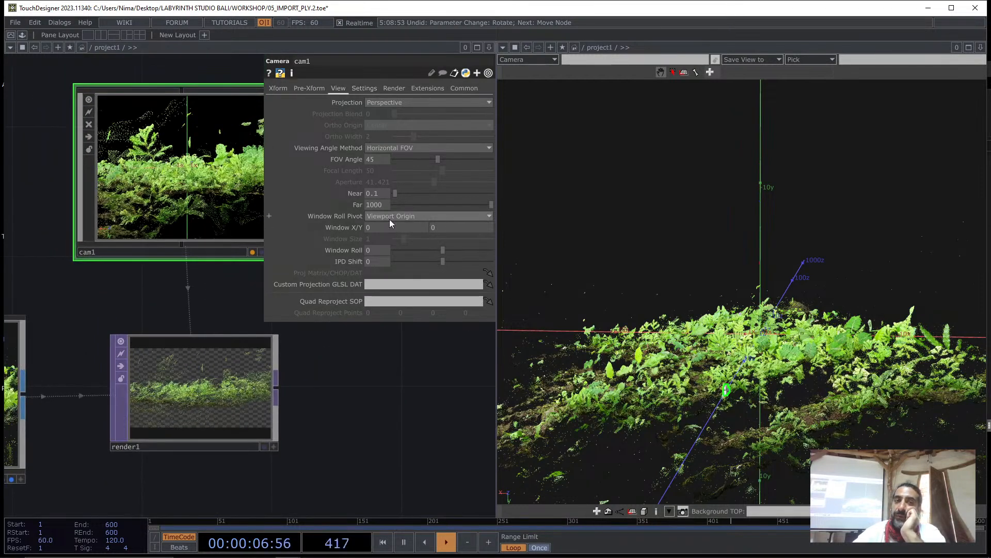
left_click_drag(383, 161, 380, 145)
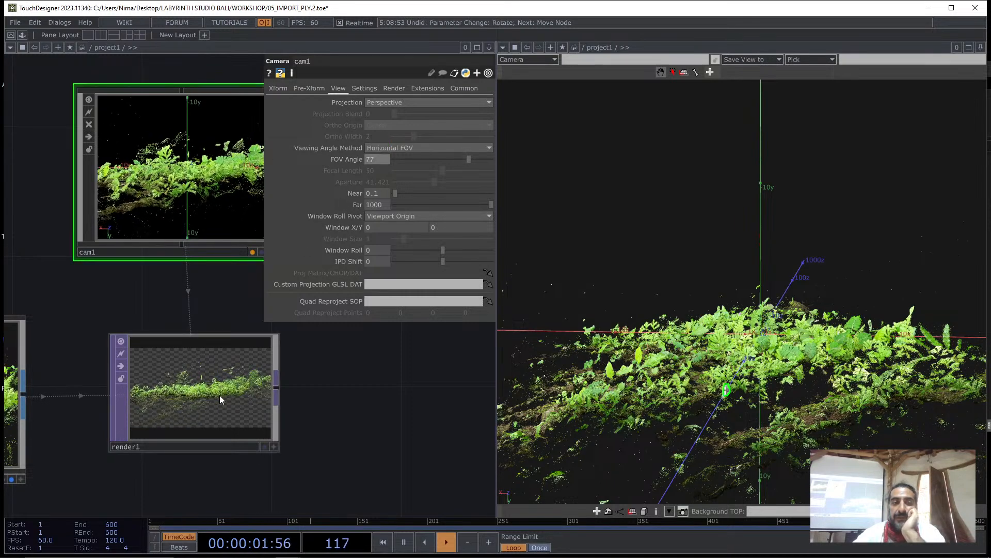
Set cam1's Translate Z to 16.2
left_click(278, 88)
left_click_drag(471, 122, 471, 105)
left_click_drag(106, 293, 198, 293)
scroll(199, 292, "down", 3)
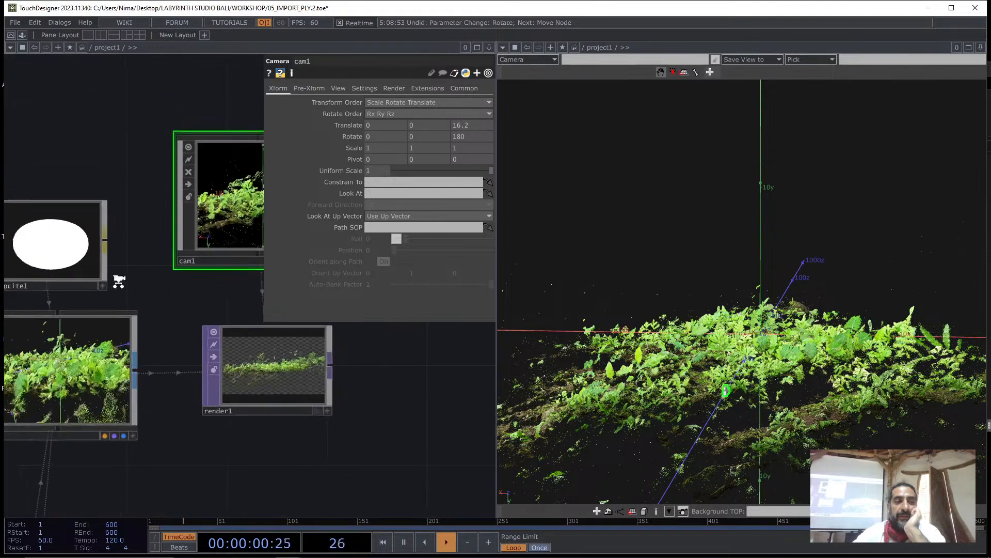
Set pointsprite1's Constant Point Scale to 1.67 and check the larger points in render1
left_click(66, 251)
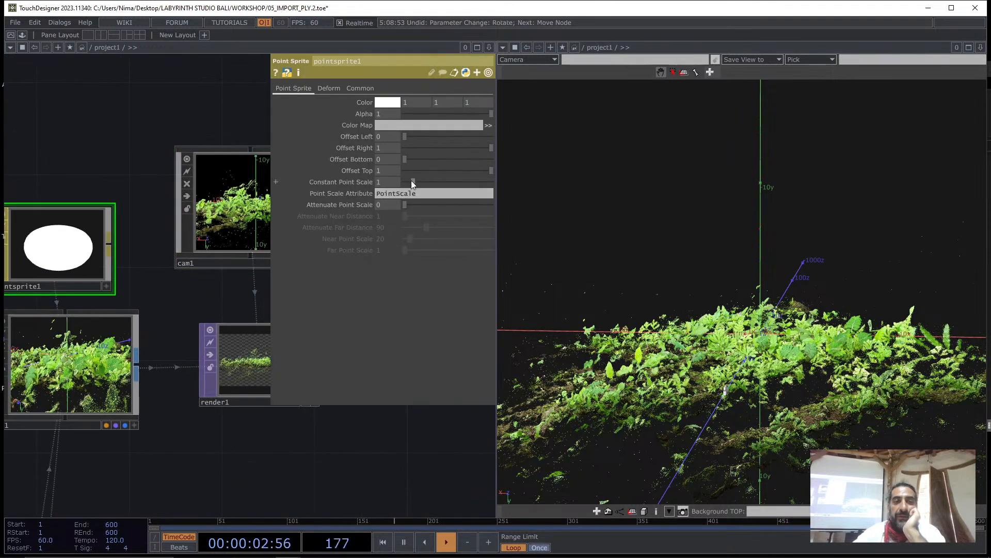
left_click_drag(295, 376, 189, 352)
scroll(150, 317, "up", 3)
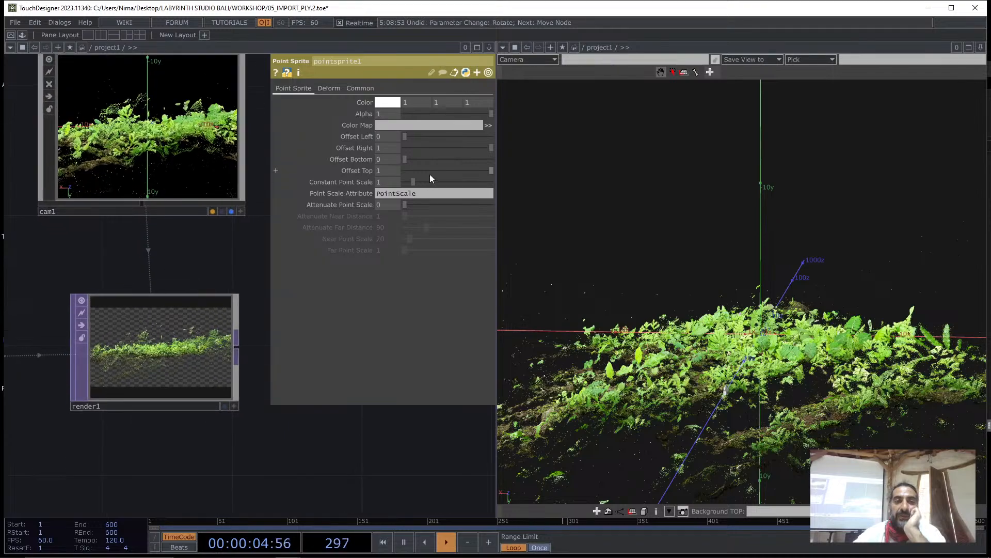
mouse_move(417, 181)
left_mouse_down()
mouse_move(518, 185)
mouse_move(419, 183)
left_mouse_up()
scroll(157, 360, "up", 3)
scroll(158, 360, "up", 5)
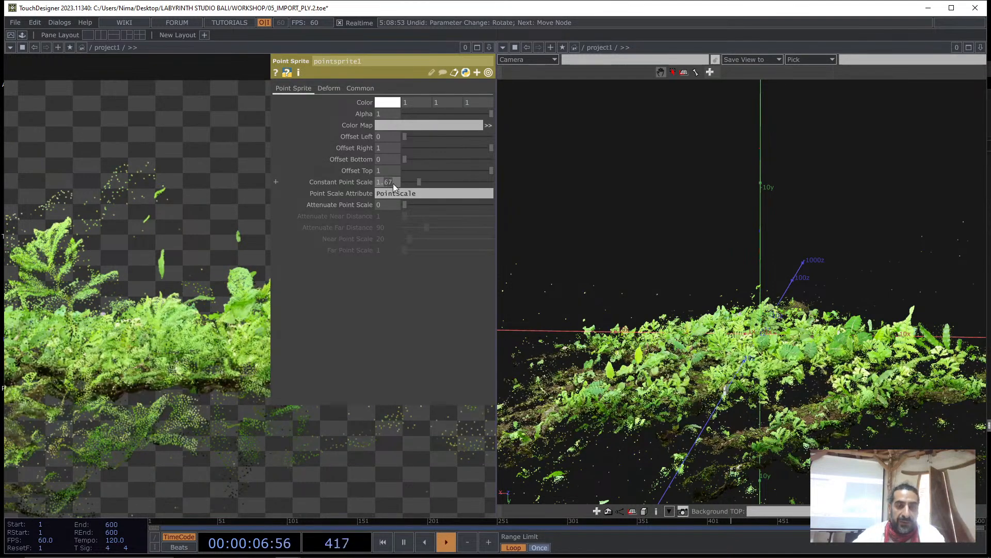
Set cam1's Near clipping distance to 0.03
left_click(170, 215)
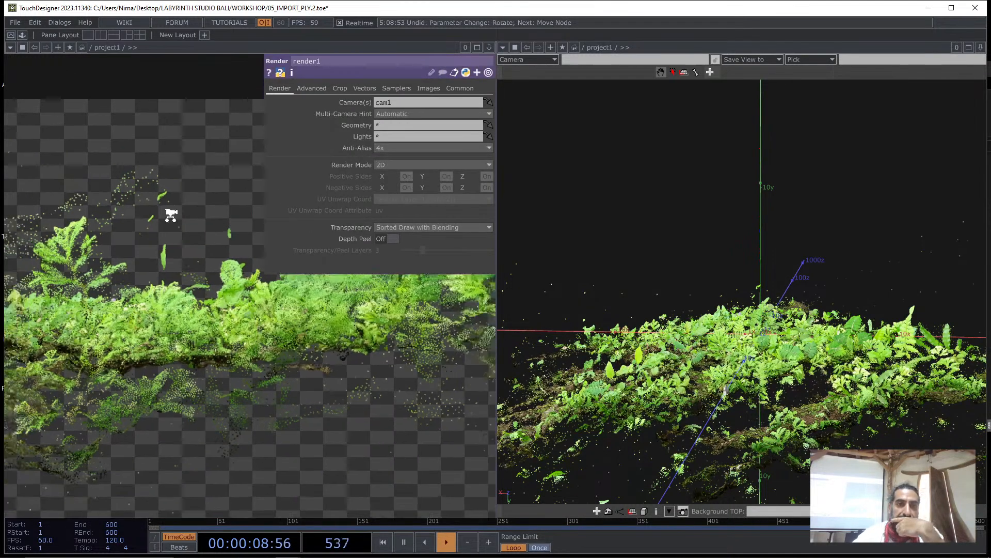
scroll(170, 215, "down", 4)
left_click(193, 148)
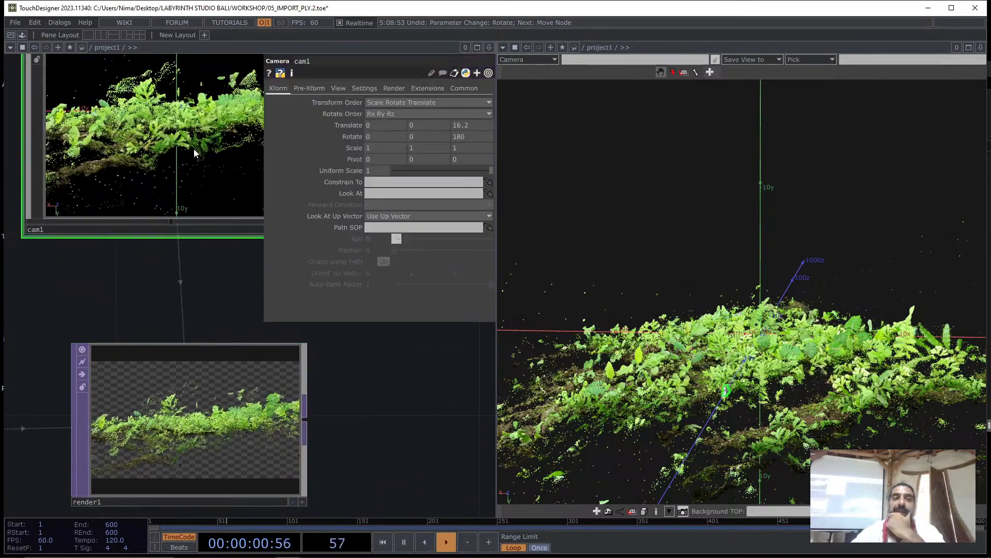
left_click(337, 90)
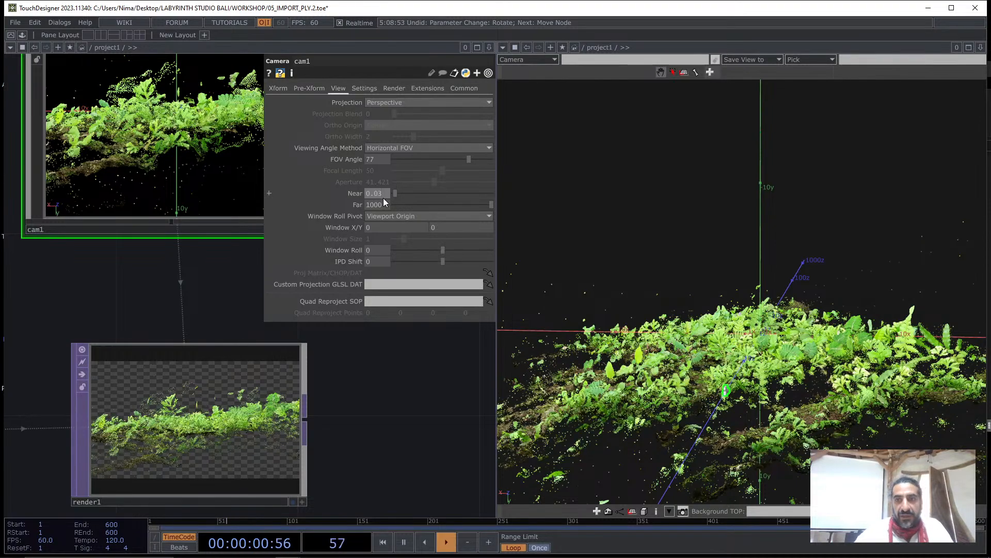
Examine cam1's position relative to the point cloud in the Geometry Viewer and compare it with the camera and render nodes
left_click_drag(786, 279, 787, 383)
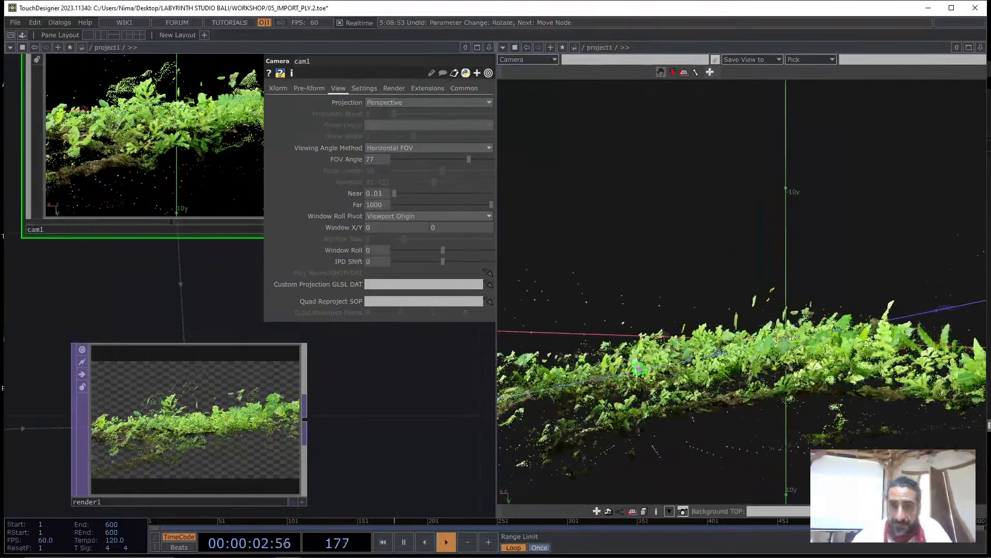
middle_click_drag(718, 344, 532, 425)
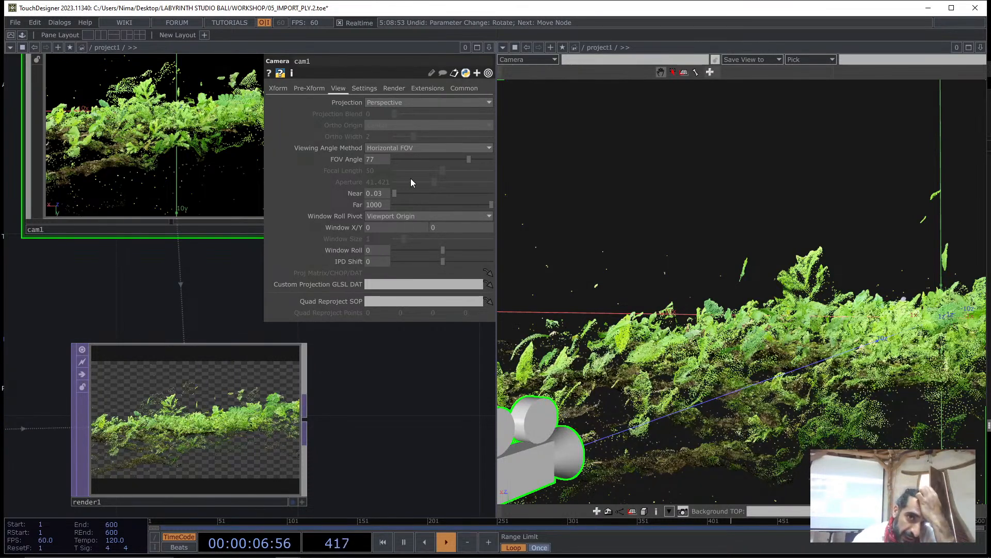
left_click(325, 426)
scroll(363, 401, "down", 5)
scroll(365, 401, "up", 2)
left_click_drag(384, 355, 323, 419)
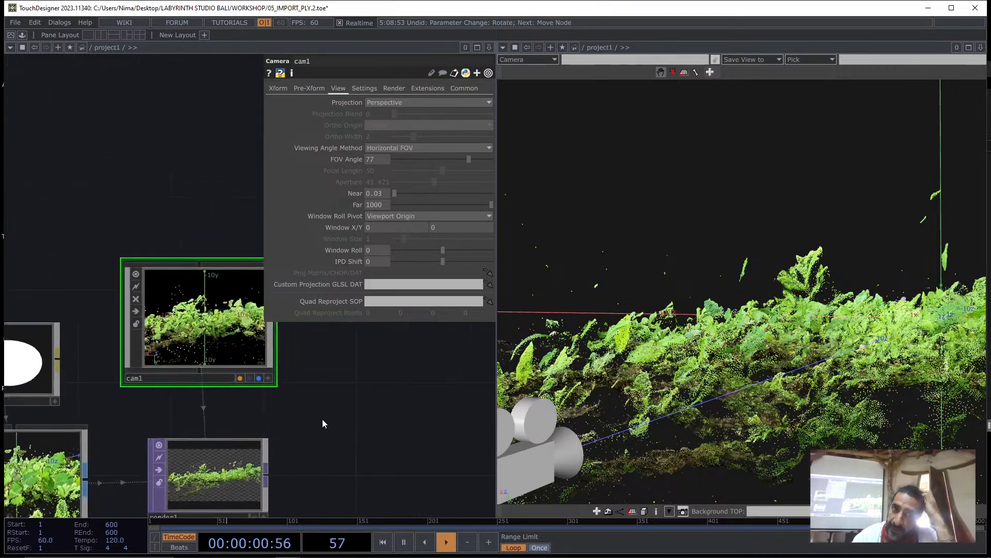
left_click_drag(581, 391, 717, 408)
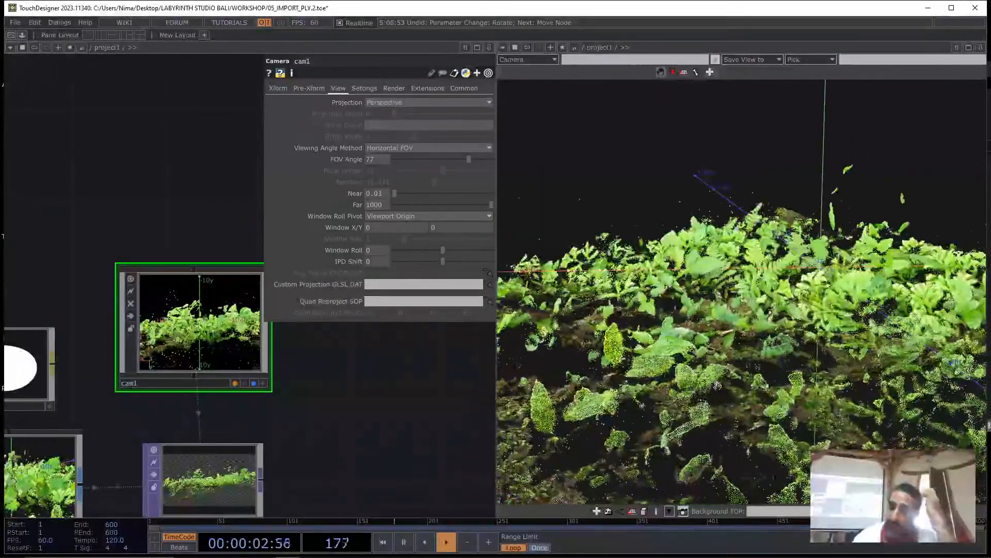
left_click_drag(862, 344, 777, 360)
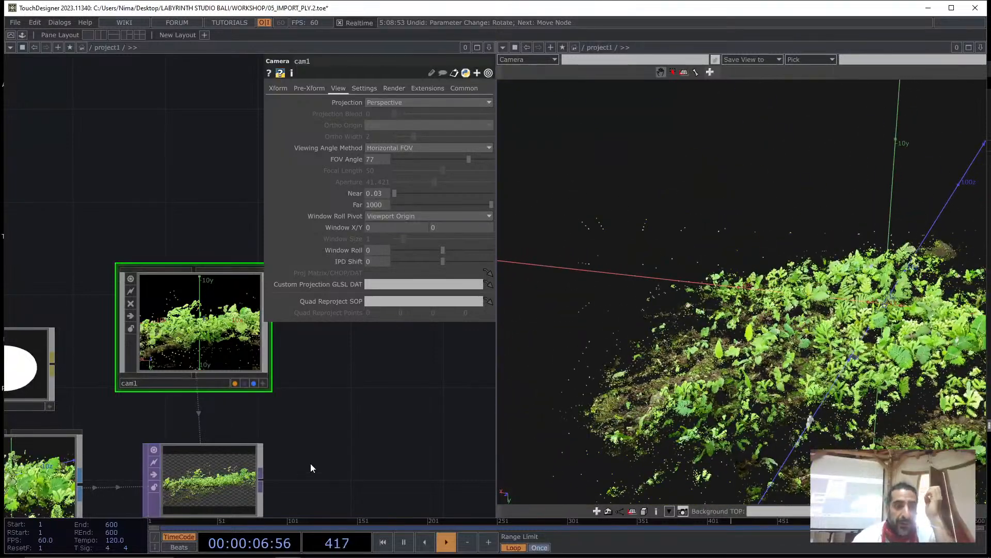
left_click_drag(309, 425, 306, 372)
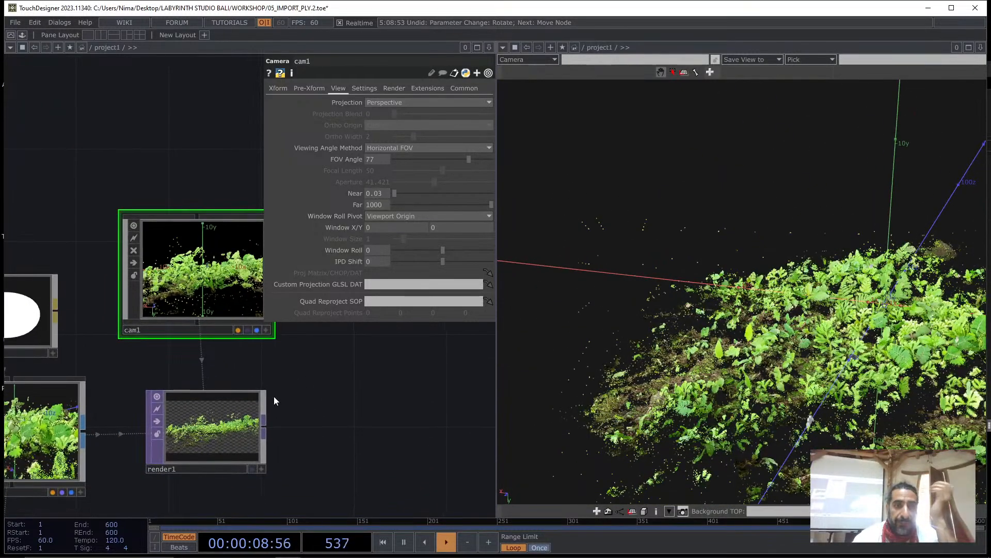
Move cam1 closer to the plants by setting its Translate Z to 13.6
left_click(277, 90)
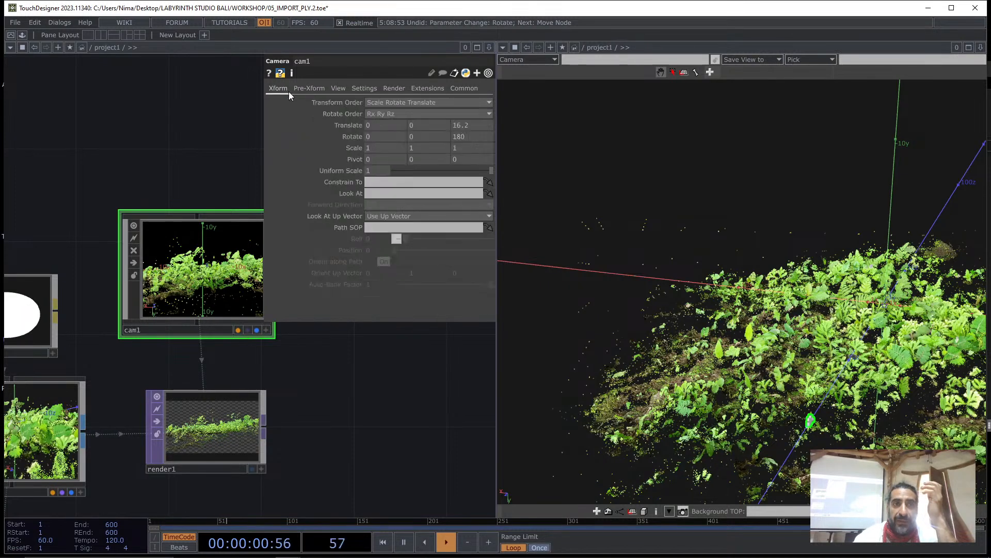
left_click_drag(468, 125, 461, 110)
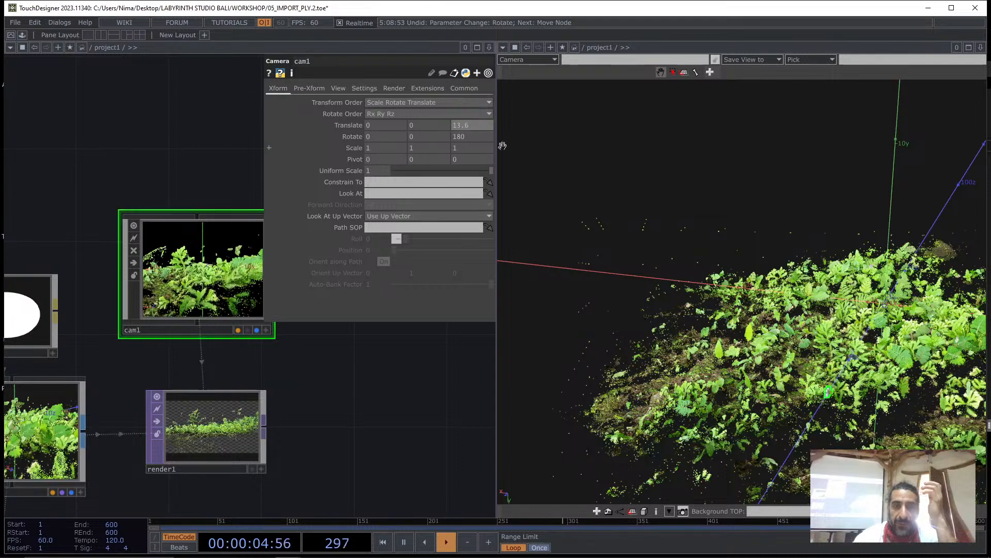
left_click(502, 48)
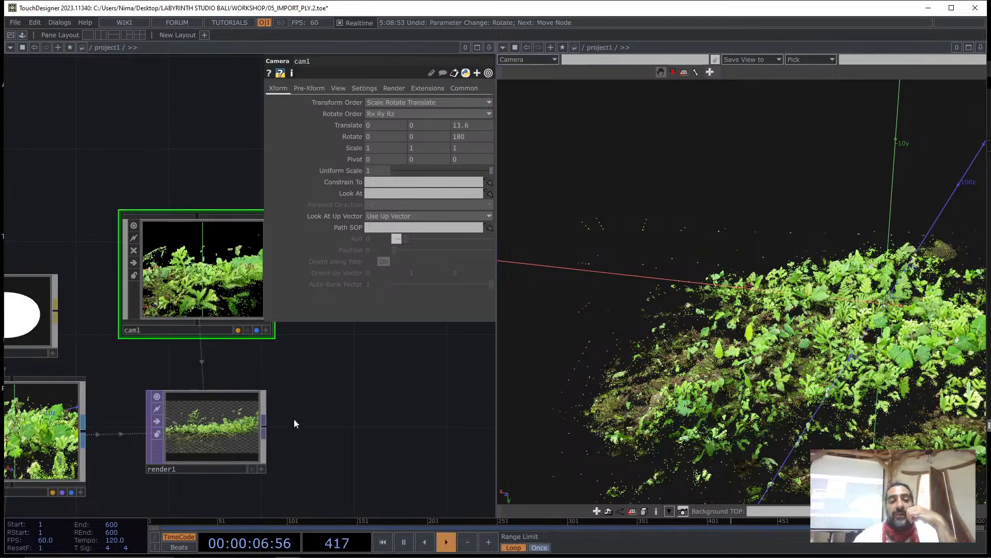
Add a Null TOP to the output of render1 and place it beside the render node
right_click(264, 432)
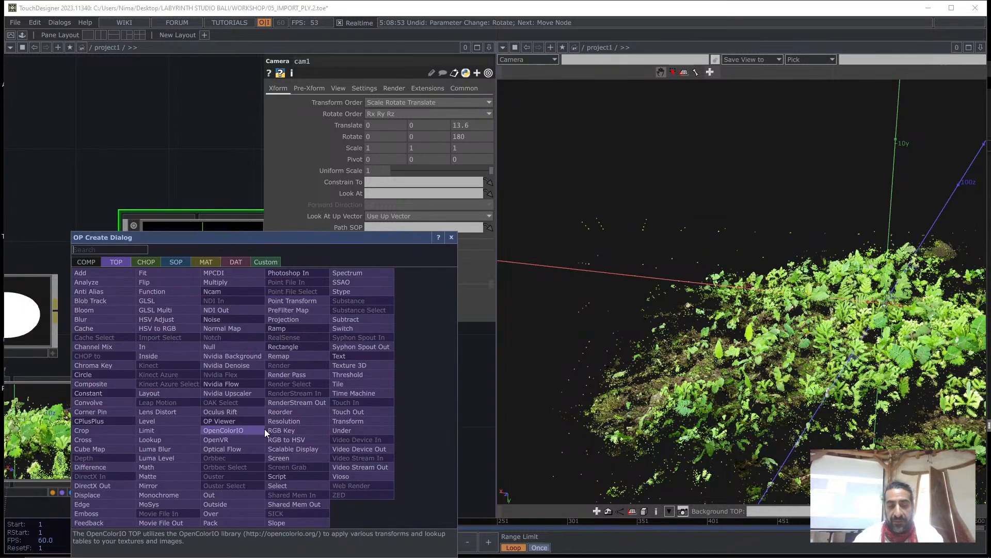
left_click(227, 347)
left_click(425, 426)
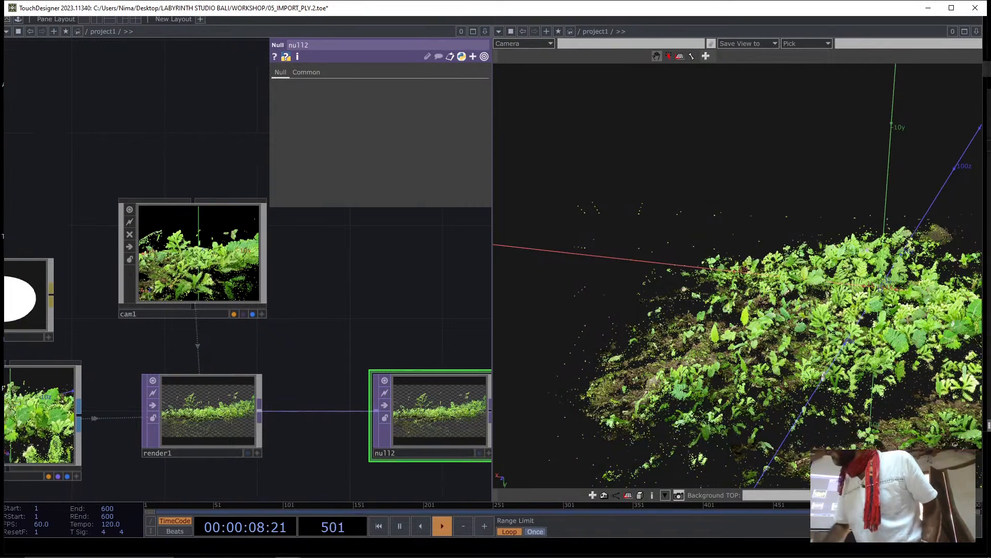
Set render1's resolution to 3840 x 2160 and inspect the information of null2
scroll(209, 297, "down", 5)
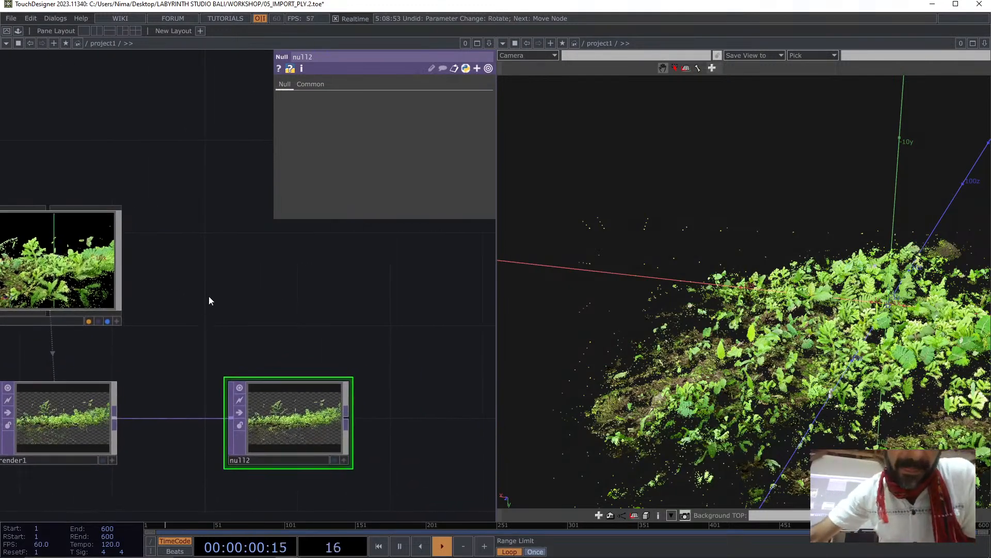
left_click_drag(255, 350, 314, 351)
left_click(137, 360)
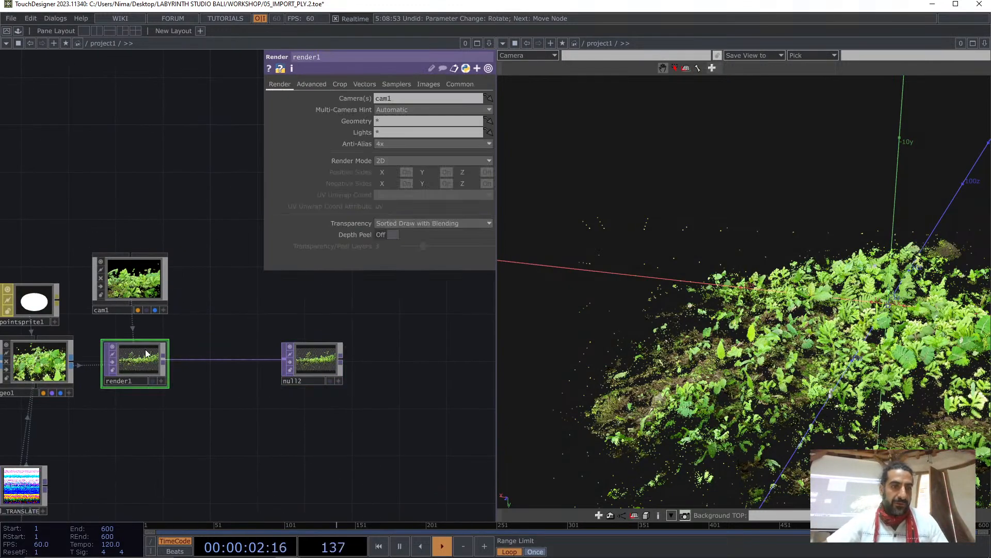
left_click(460, 84)
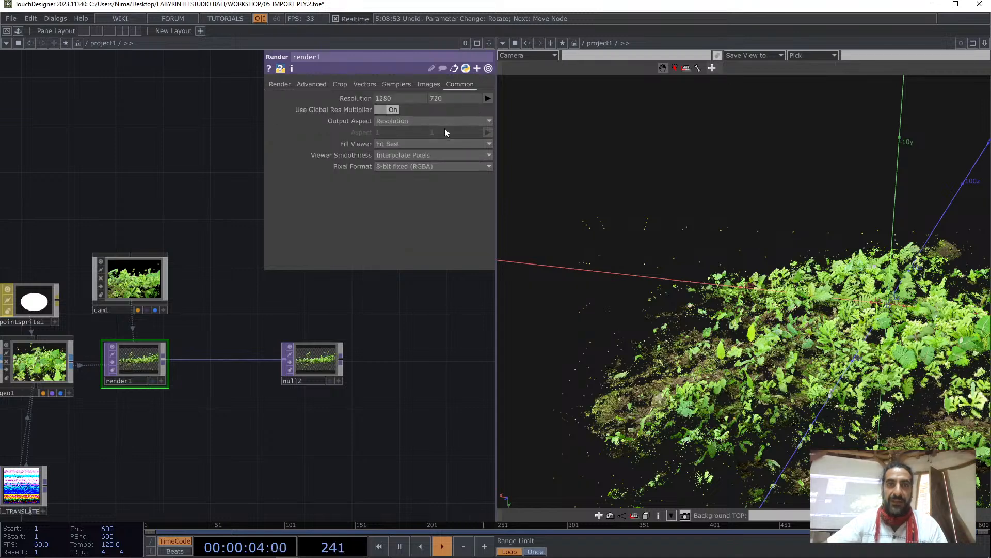
left_click(487, 98)
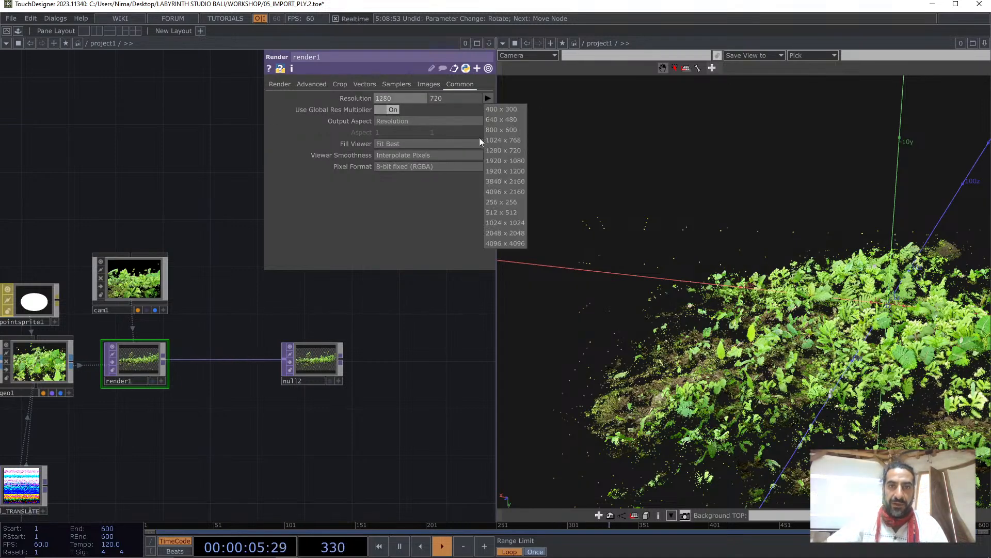
left_click(509, 181)
scroll(328, 365, "up", 3)
middle_click(343, 347)
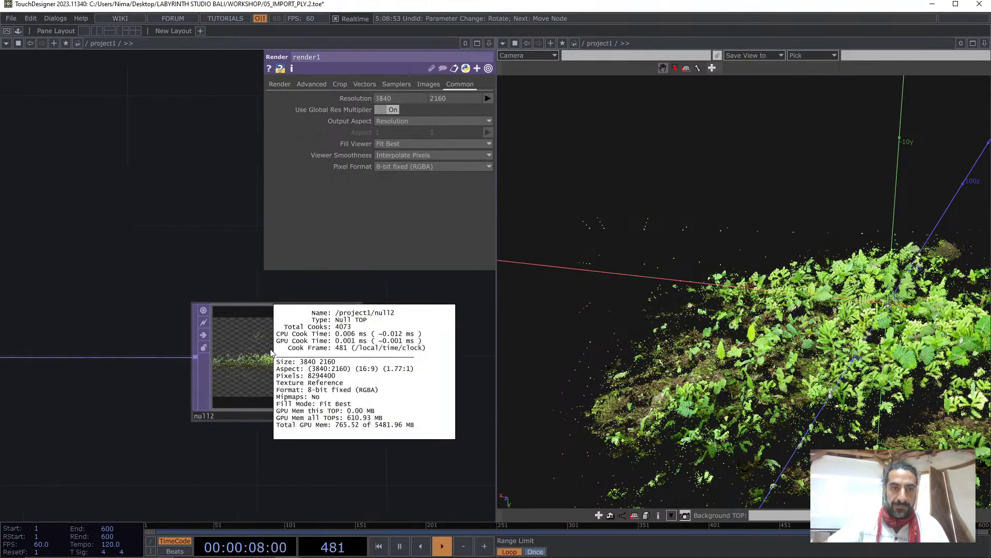
Add a Window COMP to the network and place it beside null2
middle_click_drag(375, 344, 420, 339)
left_click_drag(368, 339, 246, 347)
key("ctrl+v")
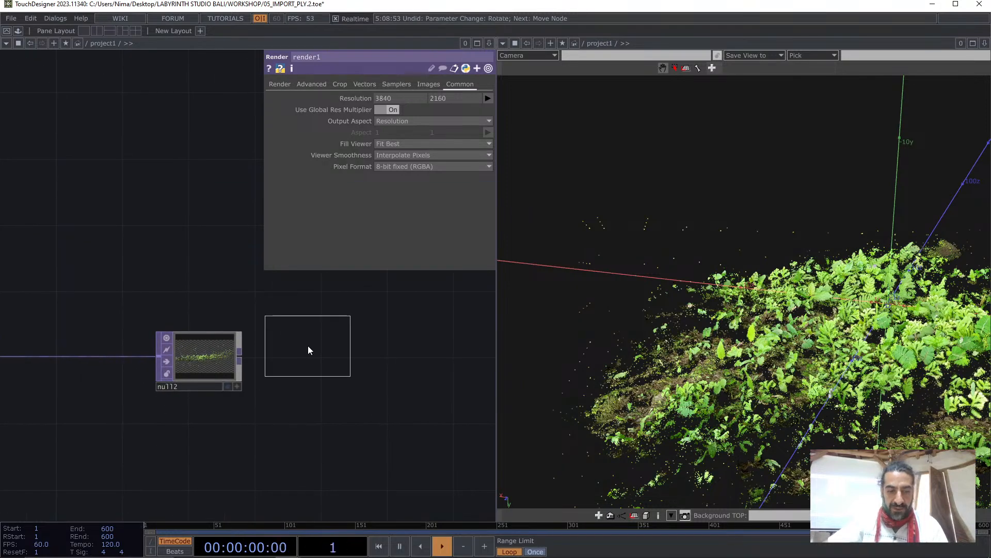
key("Escape")
key("Tab")
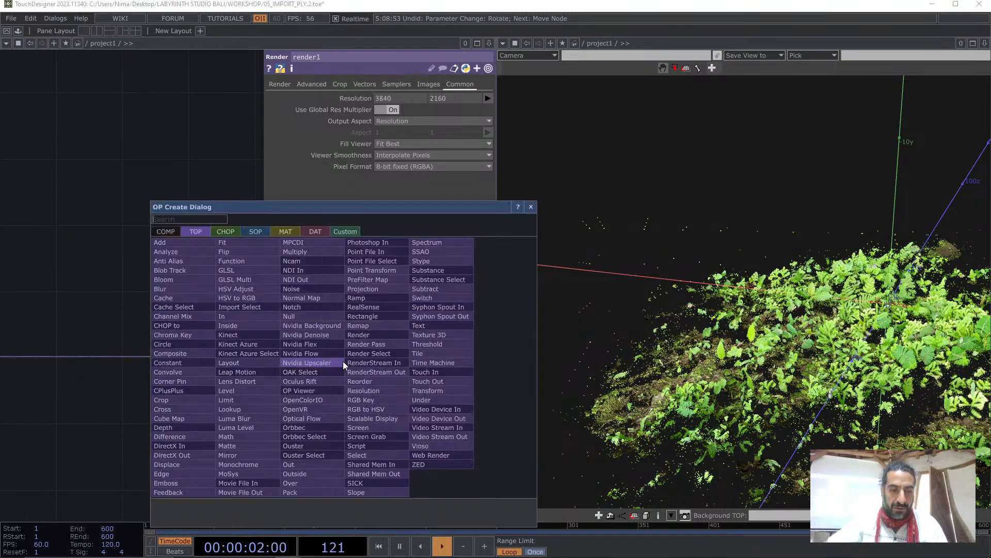
type("W")
left_click(177, 230)
left_click(299, 308)
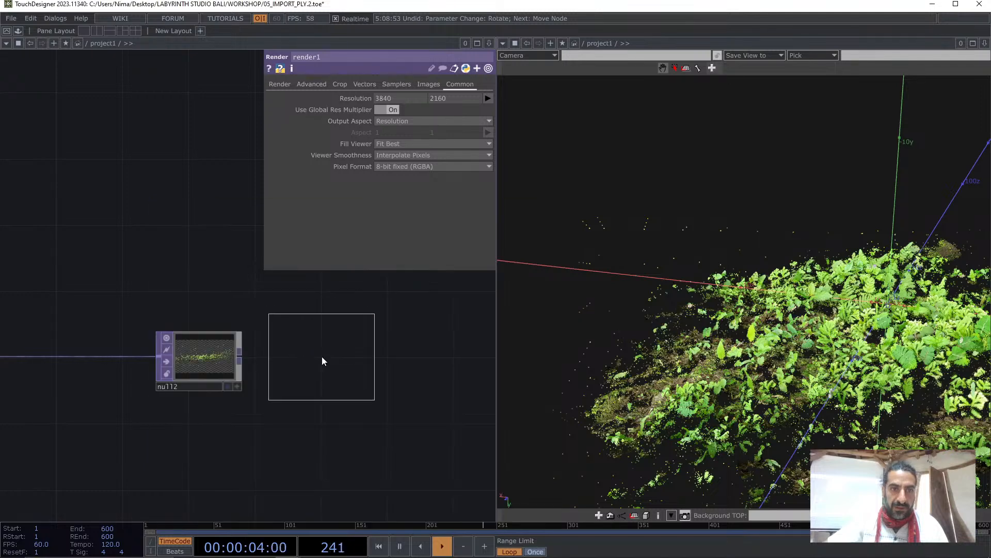
left_click(321, 356)
Assign null2 as the Window Operator of window2
left_click_drag(258, 321, 80, 286)
left_click_drag(53, 320, 164, 329)
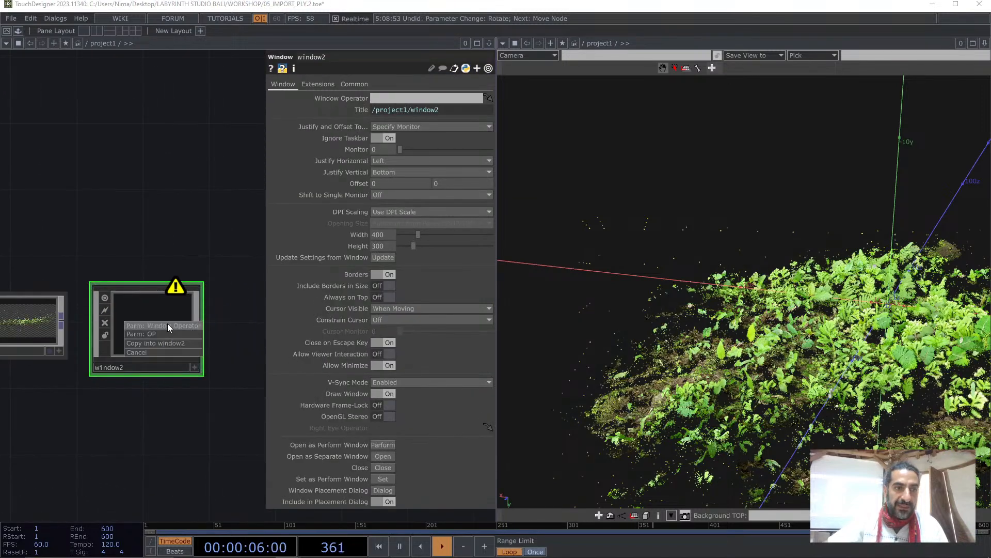
left_click(167, 324)
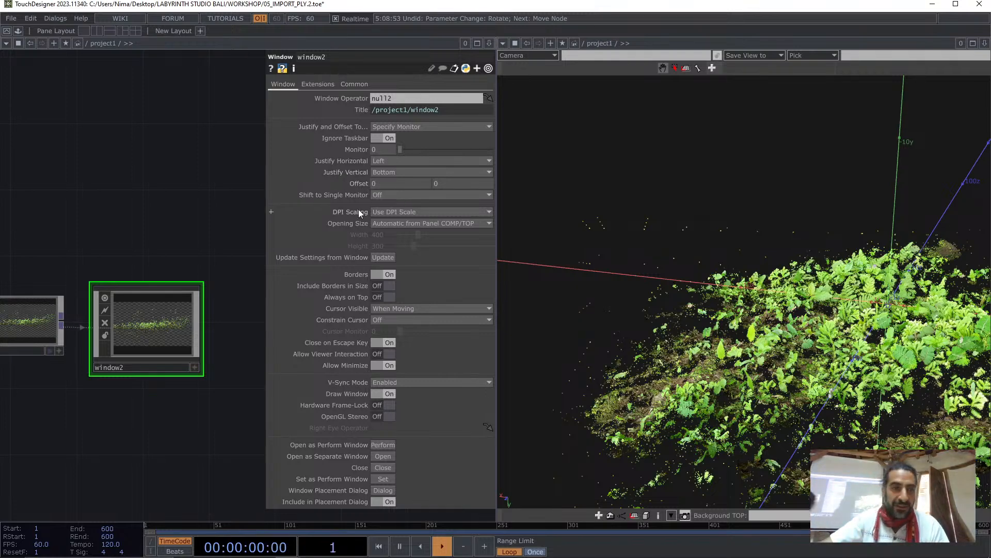
Set window2 to Monitor 1 with Opening Size Fill and open it as a separate window
middle_click(387, 151)
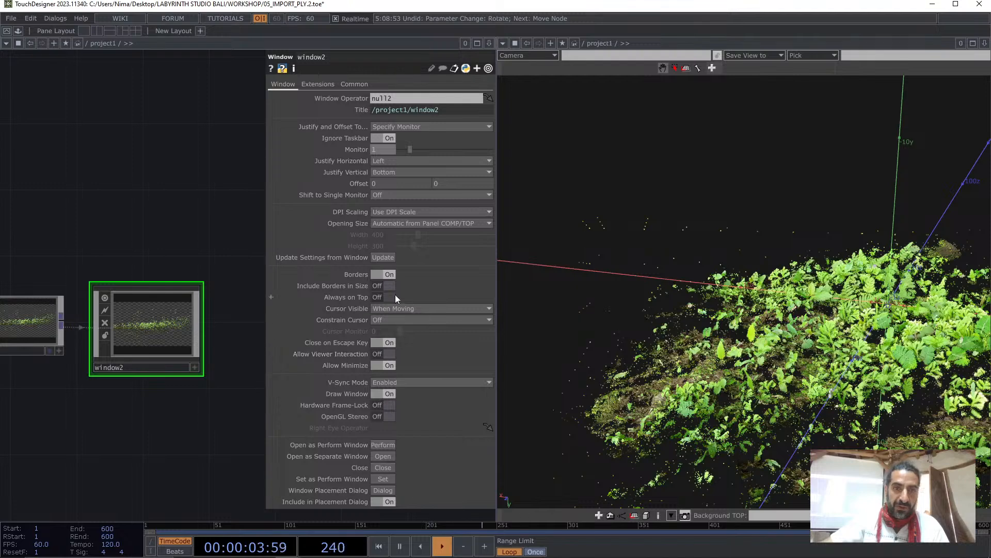
left_click(420, 224)
left_click(410, 245)
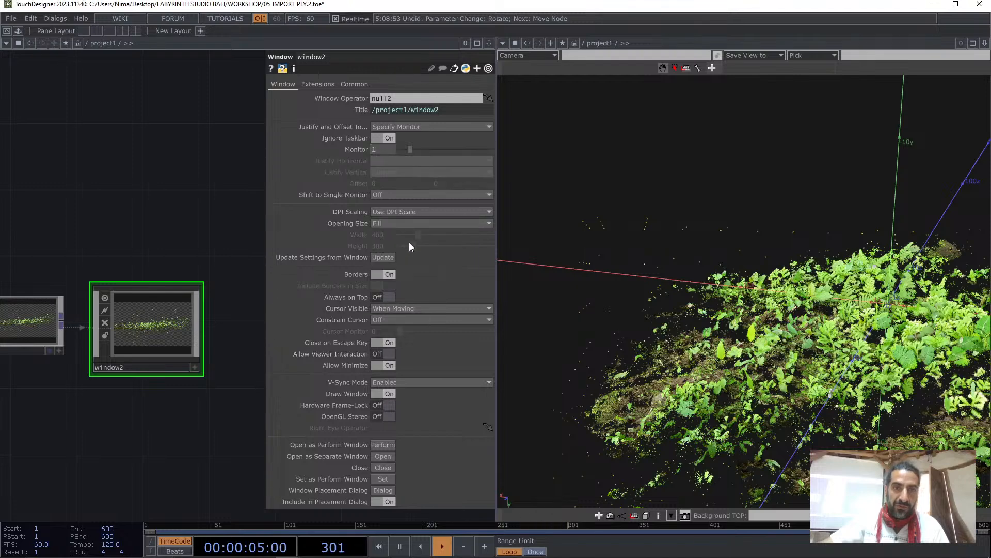
left_click(388, 456)
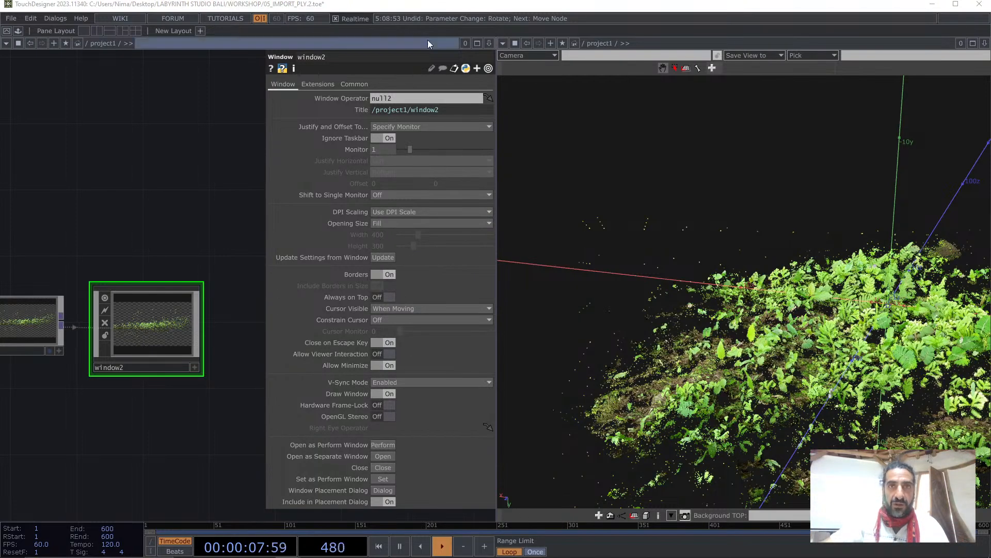
Check the monitor arrangement in the Windows display settings by identifying display 2, and return to the maximized TouchDesigner window
left_click_drag(428, 7, 384, 149)
left_click(507, 21)
right_click(507, 20)
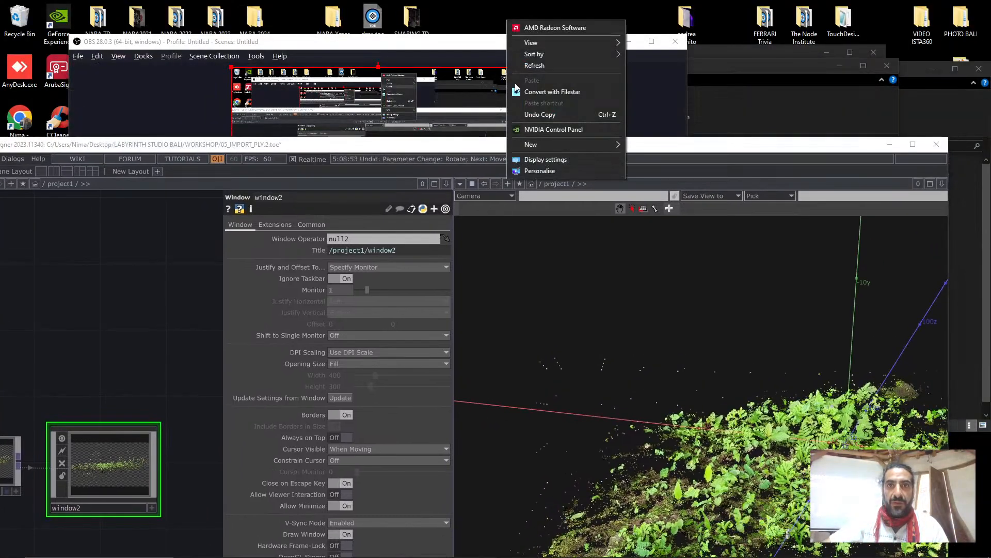
left_click(519, 158)
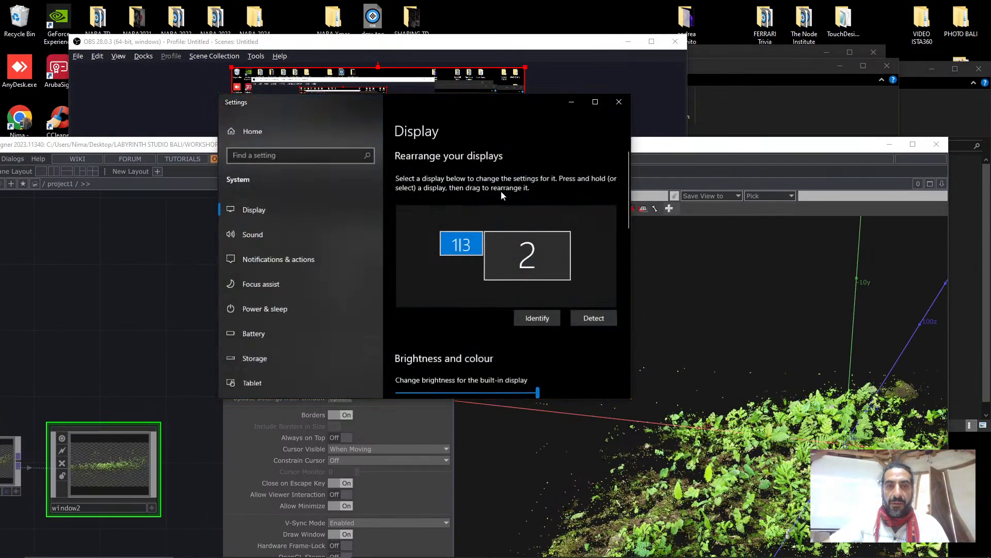
left_click(517, 253)
left_click(541, 317)
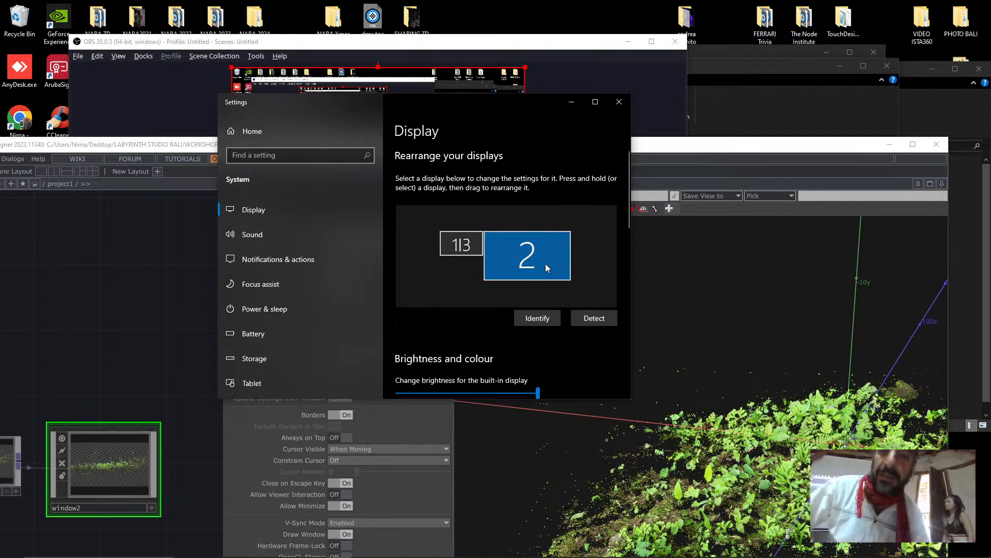
double_click(758, 152)
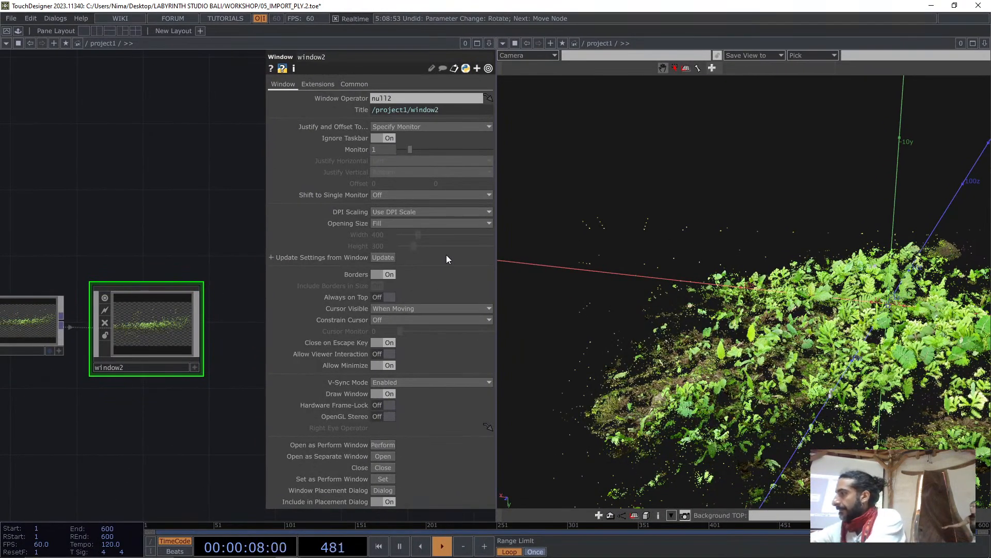
Turn off Borders for window2
mouse_move(290, 538)
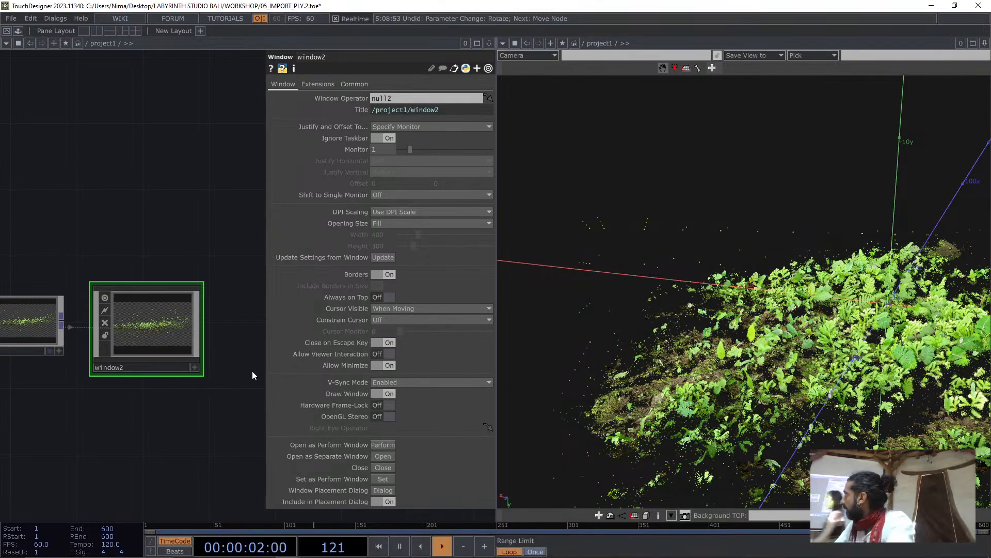
left_click(389, 275)
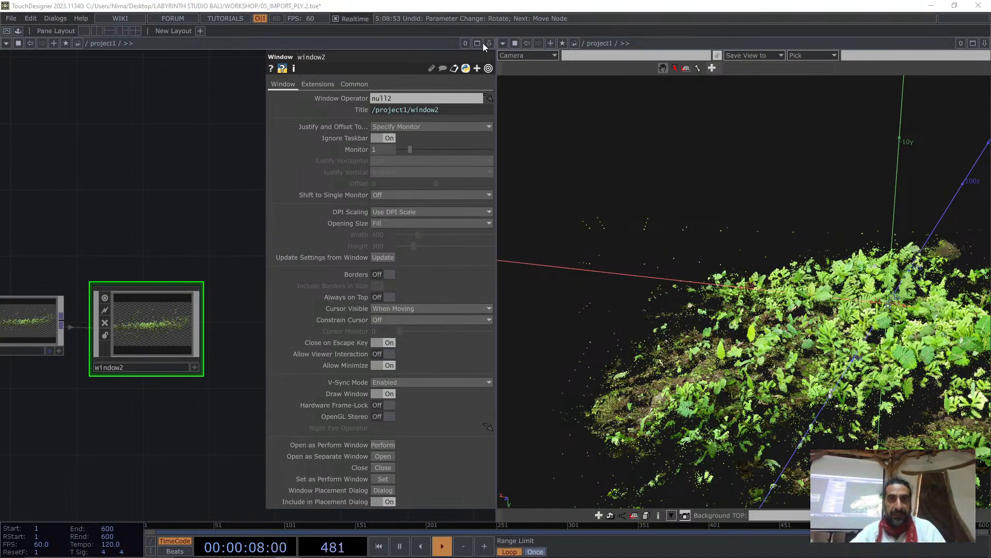
Try moving cam1 along its Translate Z axis while viewing its position among the plants
left_click_drag(743, 296, 690, 279)
scroll(691, 280, "up", 3)
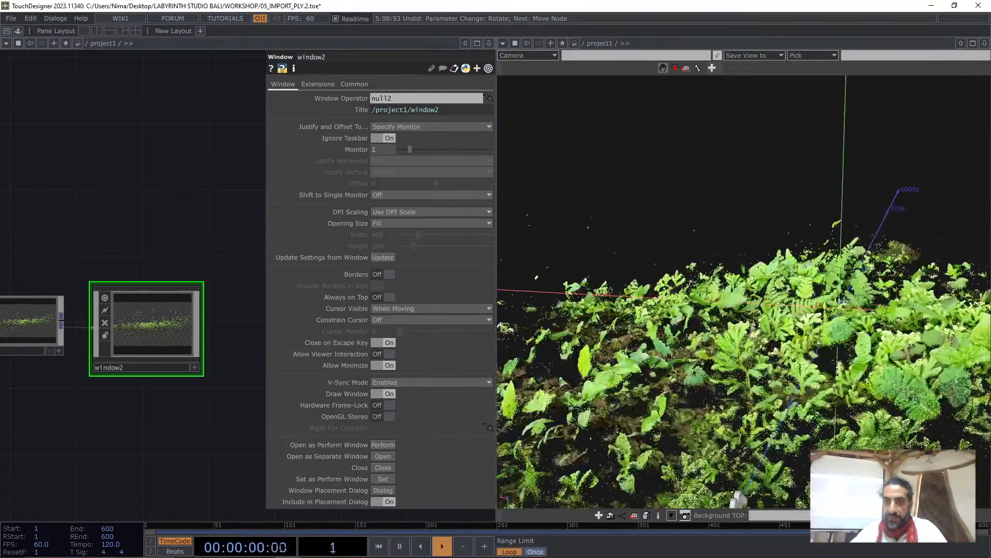
left_click_drag(69, 435, 194, 405)
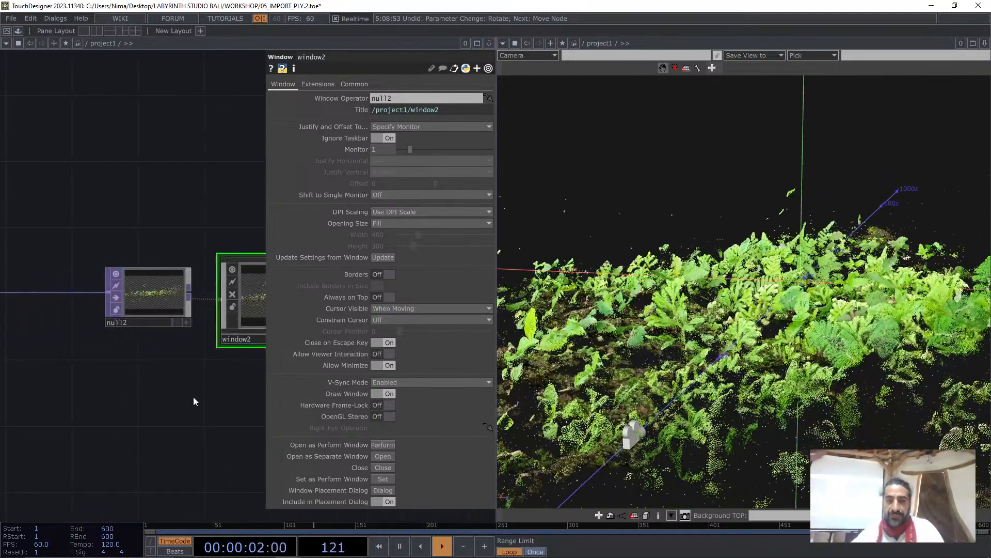
key("p")
scroll(193, 398, "down", 5)
left_click_drag(111, 358, 250, 354)
scroll(216, 324, "up", 5)
left_click(265, 302)
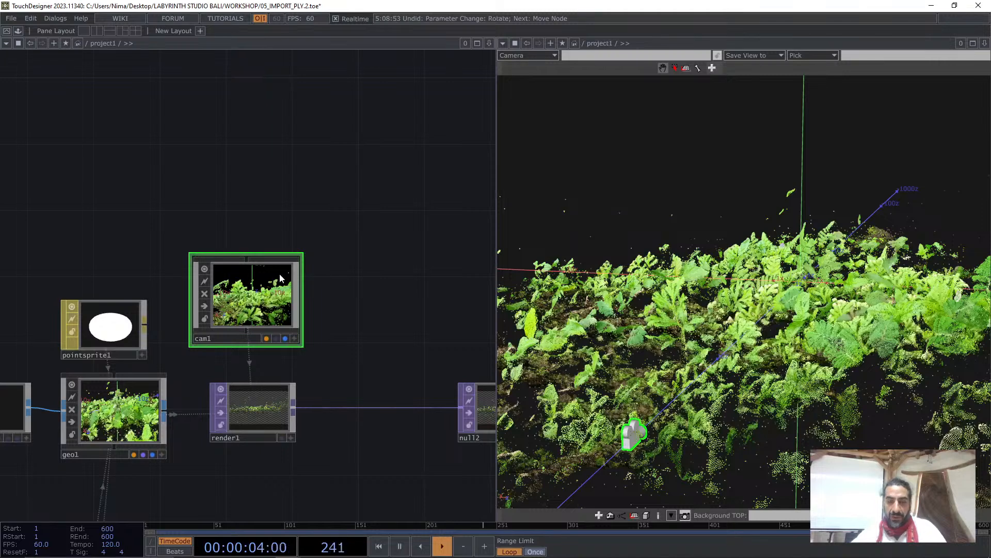
key("p")
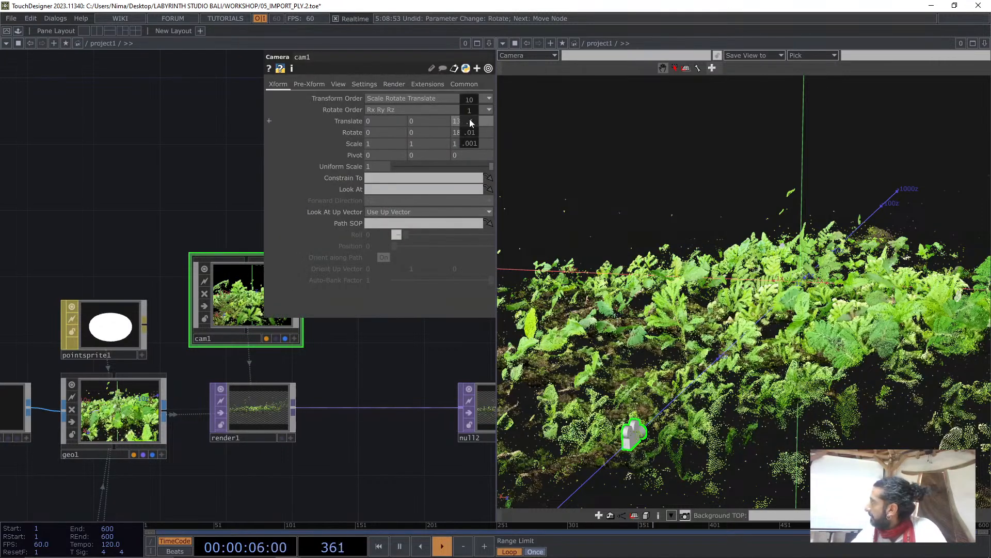
left_click_drag(469, 119, 469, 104)
left_click_drag(781, 328, 787, 279)
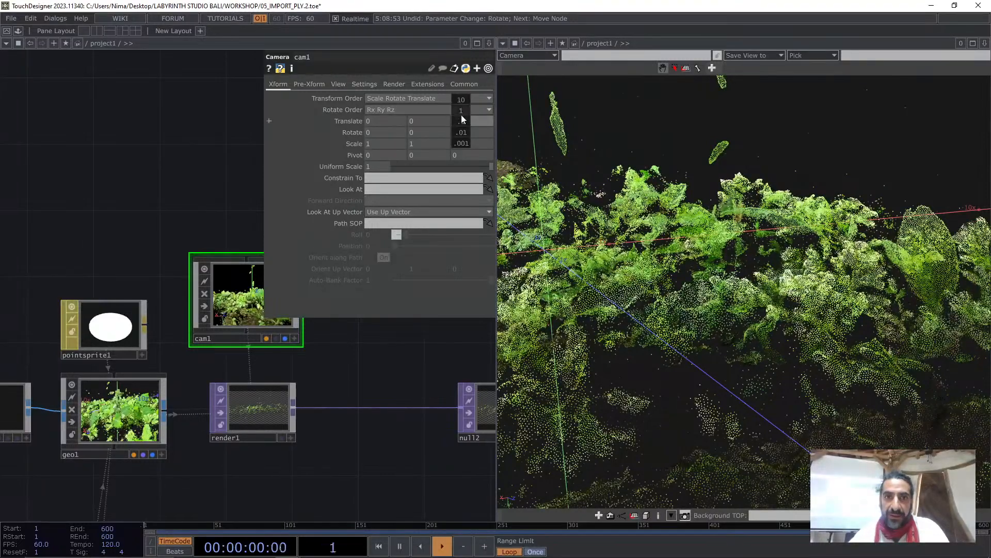
Try several camera depths inside the point cloud, leaving cam1's Translate Z at 9.1
middle_click_drag(461, 115, 555, 115)
left_click_drag(687, 243, 808, 262)
left_click_drag(687, 248, 689, 203)
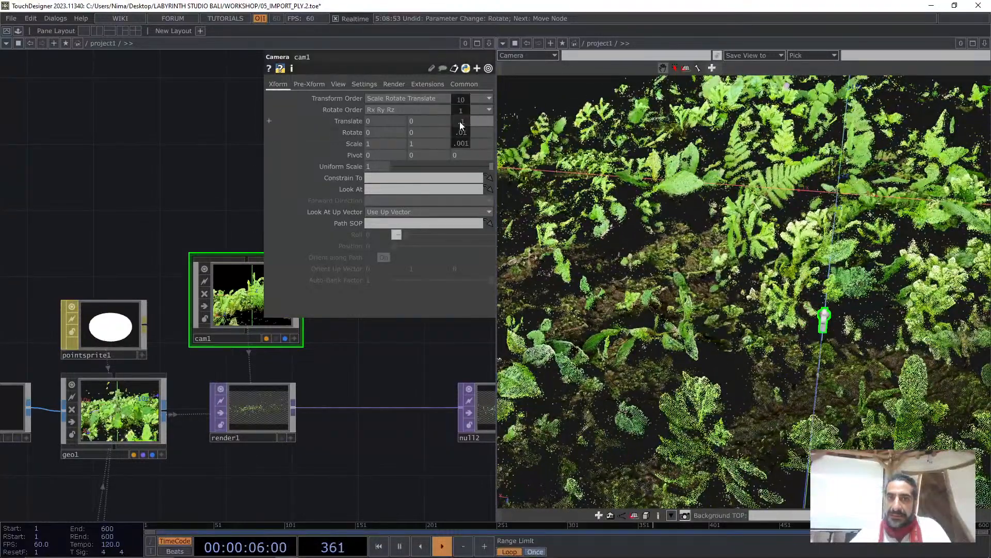
mouse_move(459, 120)
middle_mouse_down()
mouse_move(461, 106)
mouse_move(494, 139)
middle_mouse_up()
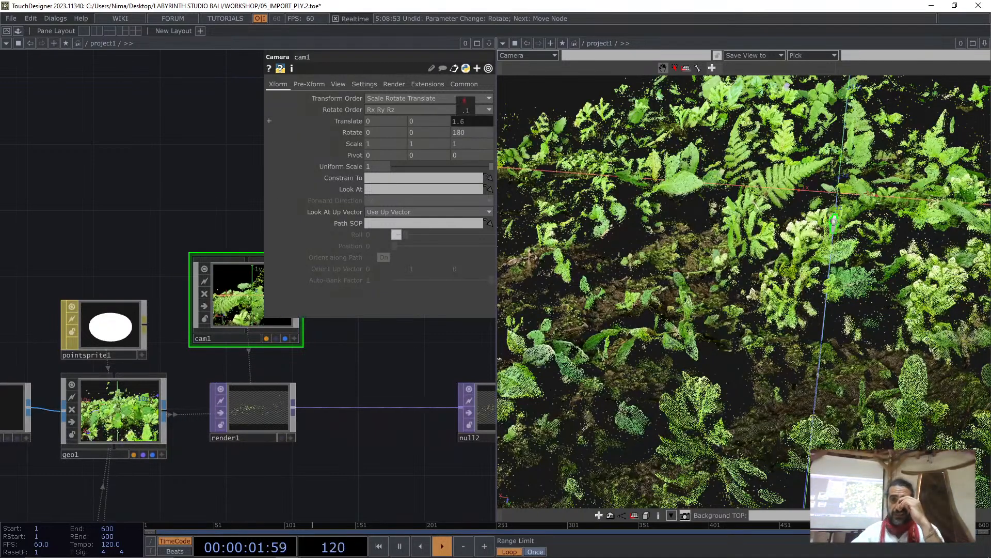
middle_click_drag(463, 124, 466, 106)
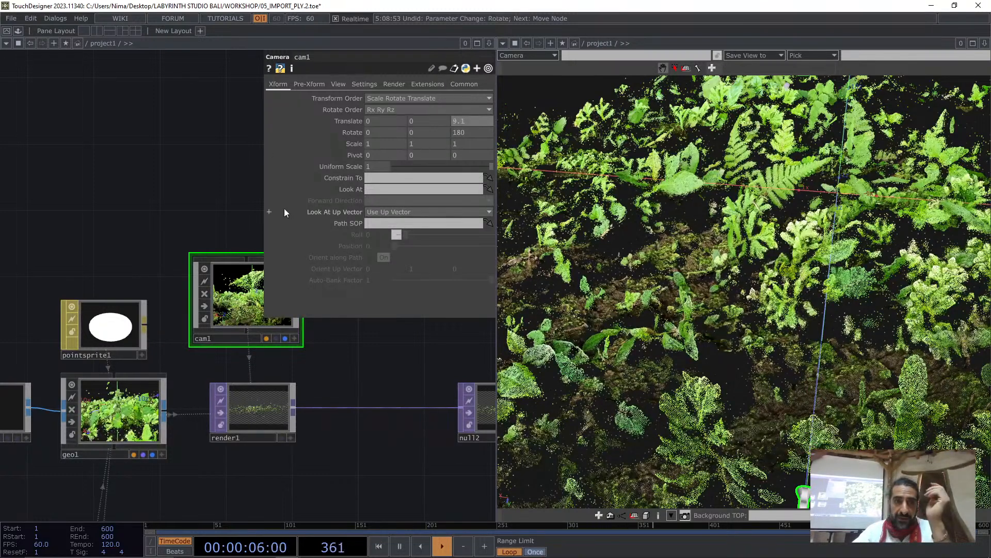
Set the Constant Point Scale of pointsprite1 to 3
left_click(104, 327)
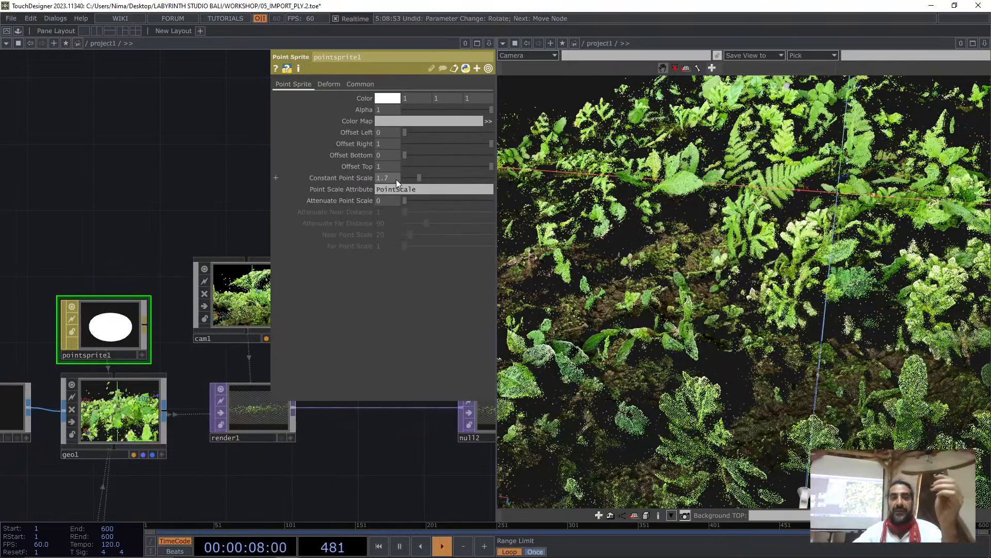
middle_click_drag(395, 178, 305, 192)
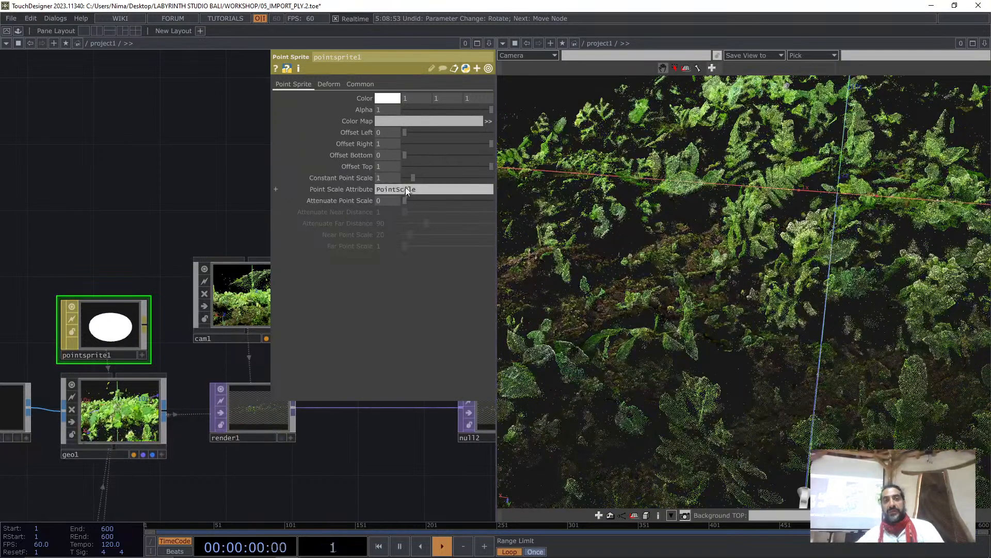
mouse_move(397, 179)
middle_mouse_down()
mouse_move(390, 156)
mouse_move(398, 181)
middle_mouse_up()
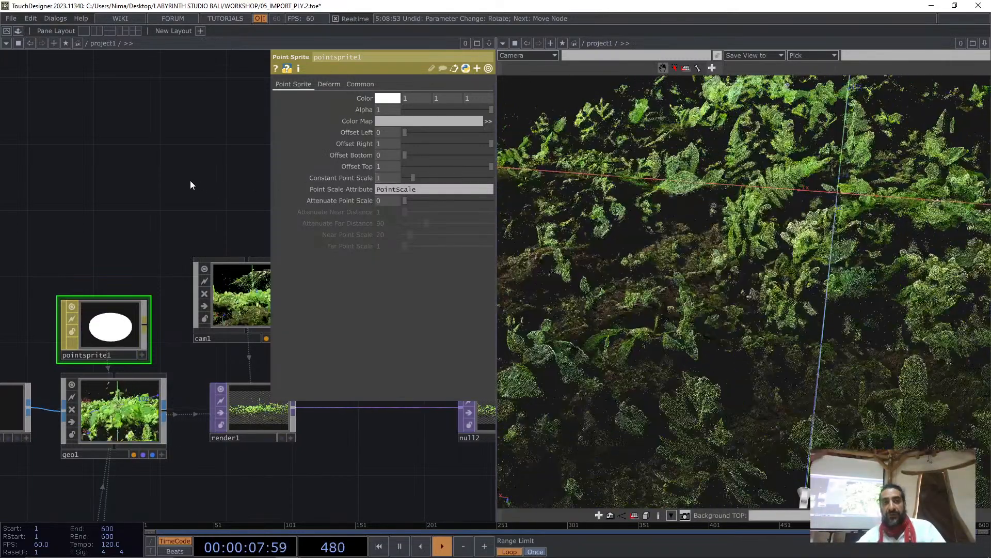
key("Tab")
key("Escape")
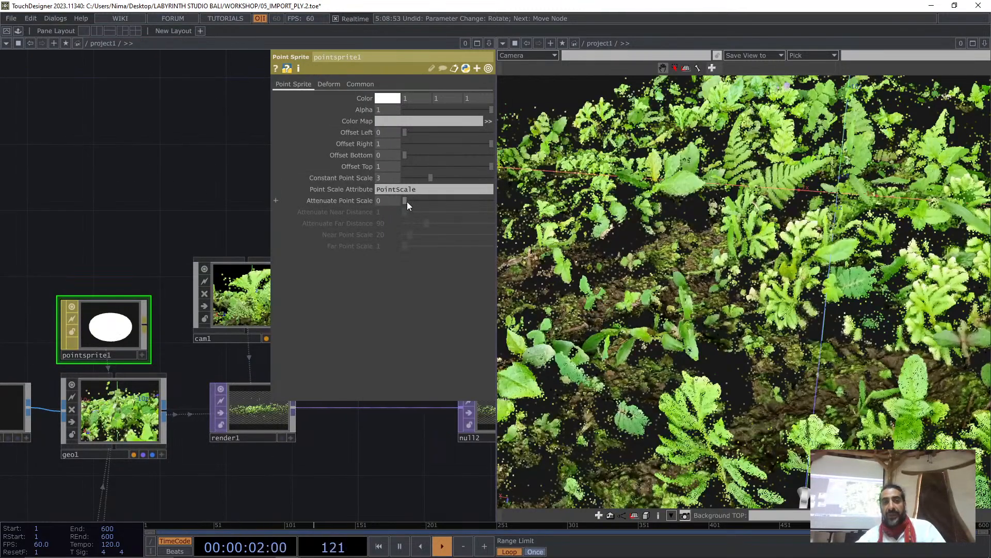
Try raising pointsprite1's Attenuate Point Scale to 1 and return it to 0
left_click(405, 202)
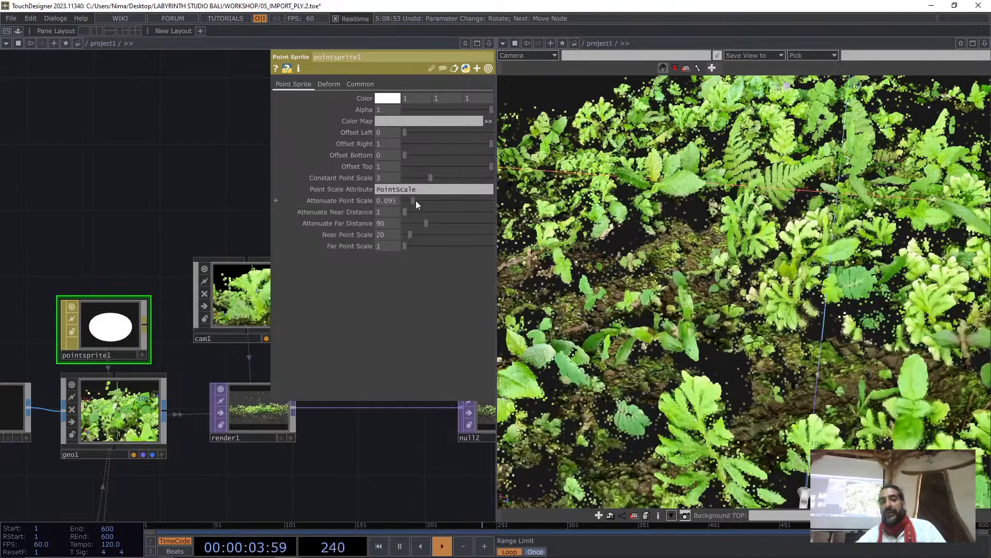
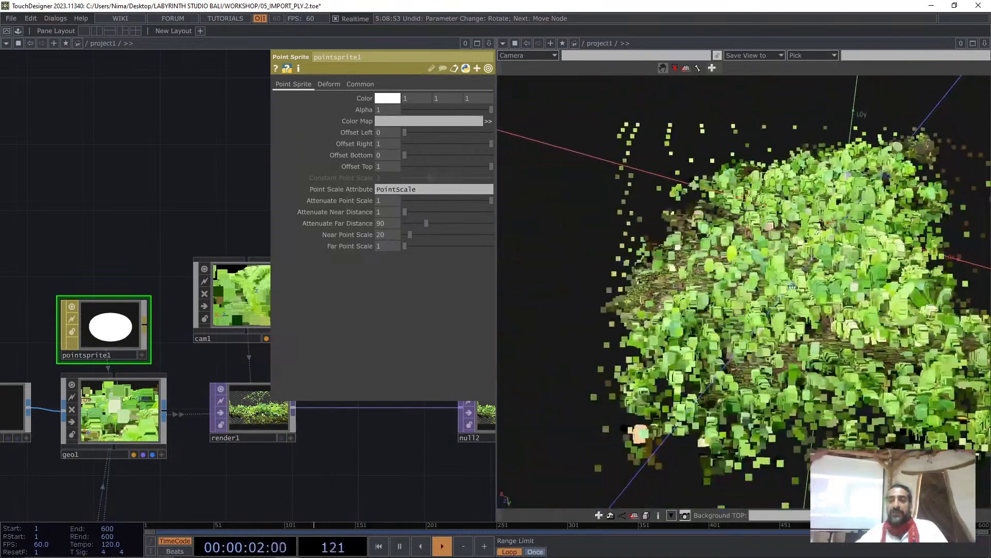
left_click_drag(82, 406, 122, 404)
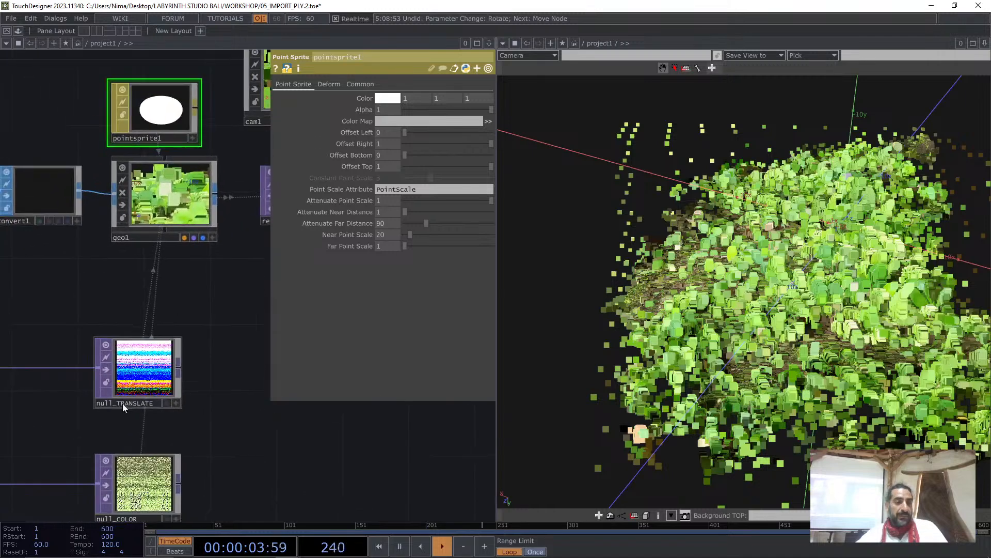
left_click_drag(174, 368, 149, 484)
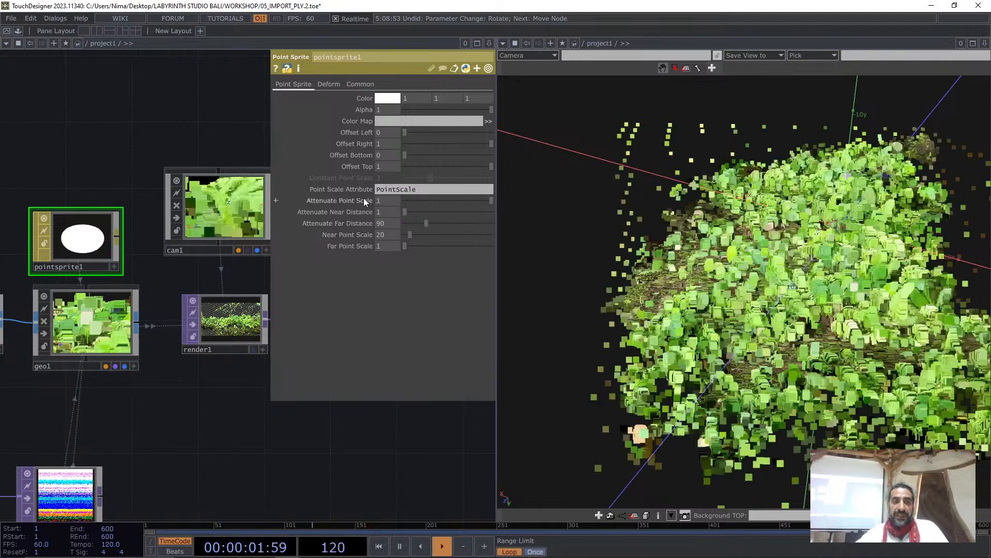
left_click_drag(457, 200, 305, 214)
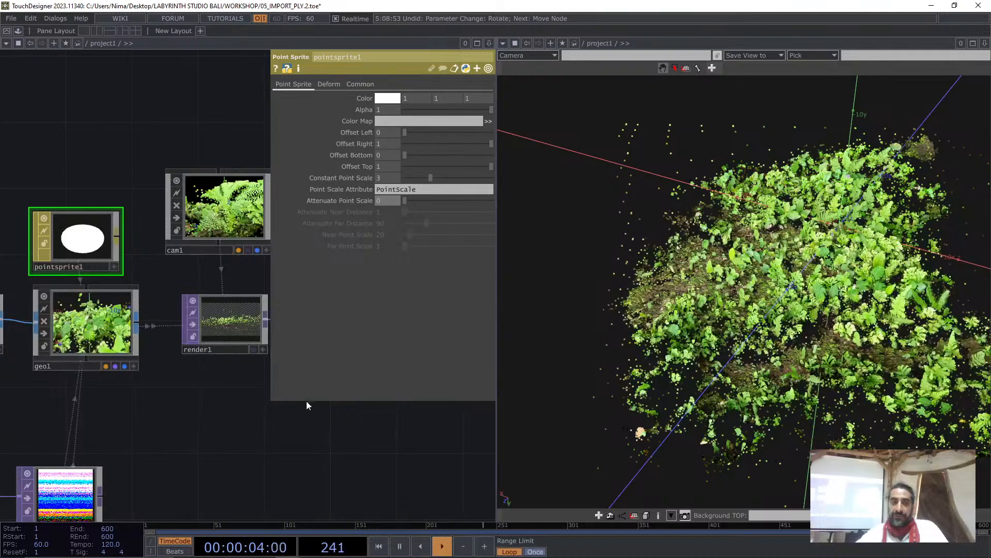
Set cam1's Translate Z to 10
left_click(224, 207)
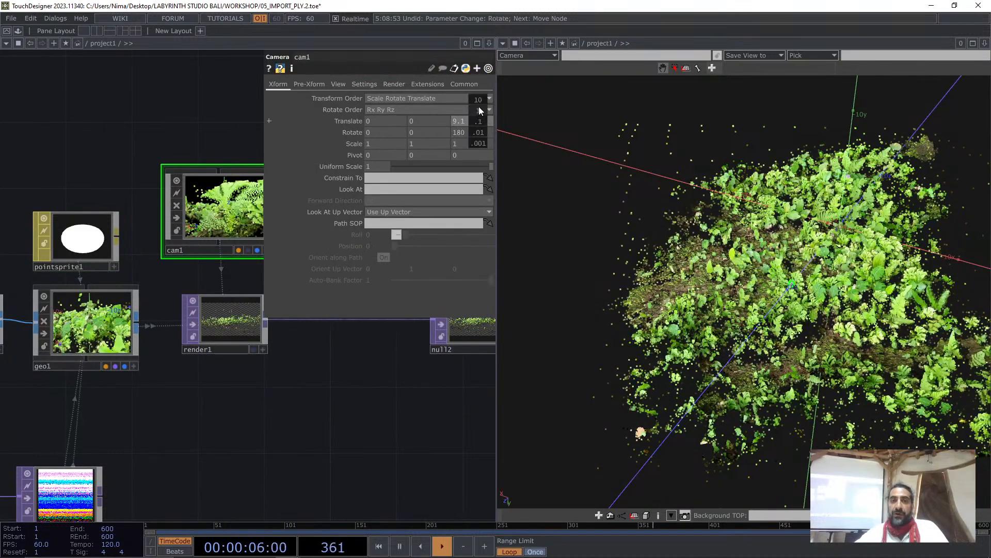
mouse_move(478, 106)
middle_mouse_down()
mouse_move(521, 107)
mouse_move(396, 106)
mouse_move(476, 106)
middle_mouse_up()
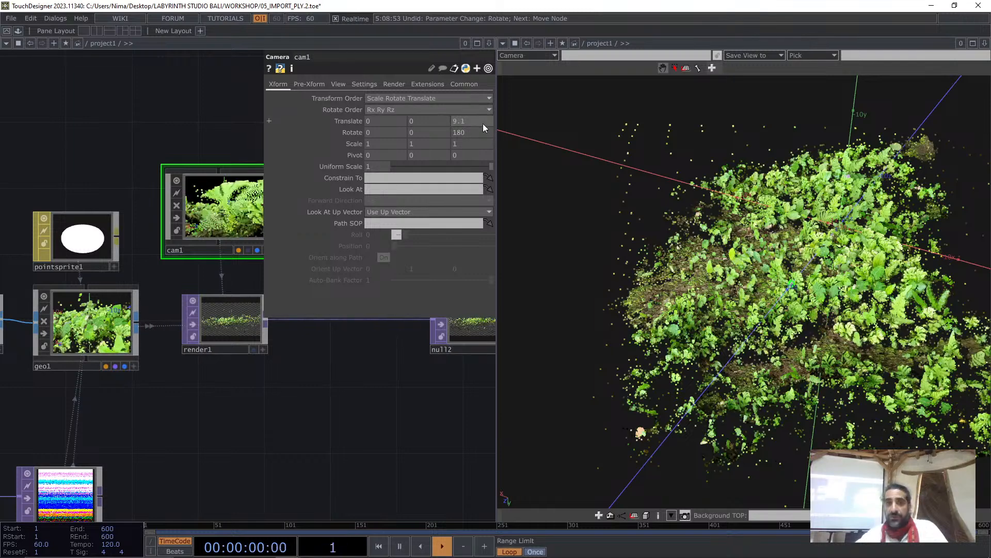
left_click(466, 121)
type("10")
key("Return")
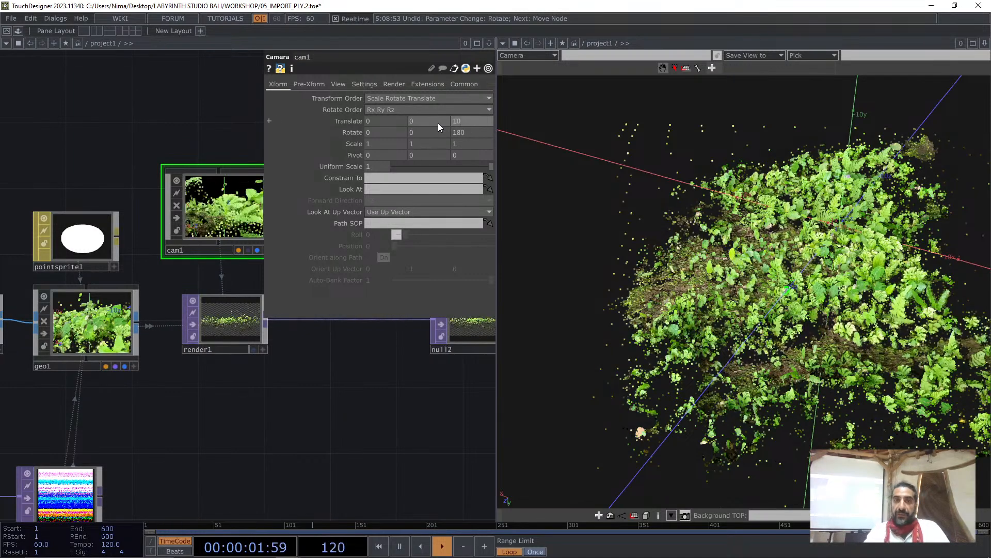
Set pointsprite1's Attenuate Point Scale to 1, Near Point Scale to 1 and Far Point Scale to 0
left_click(75, 225)
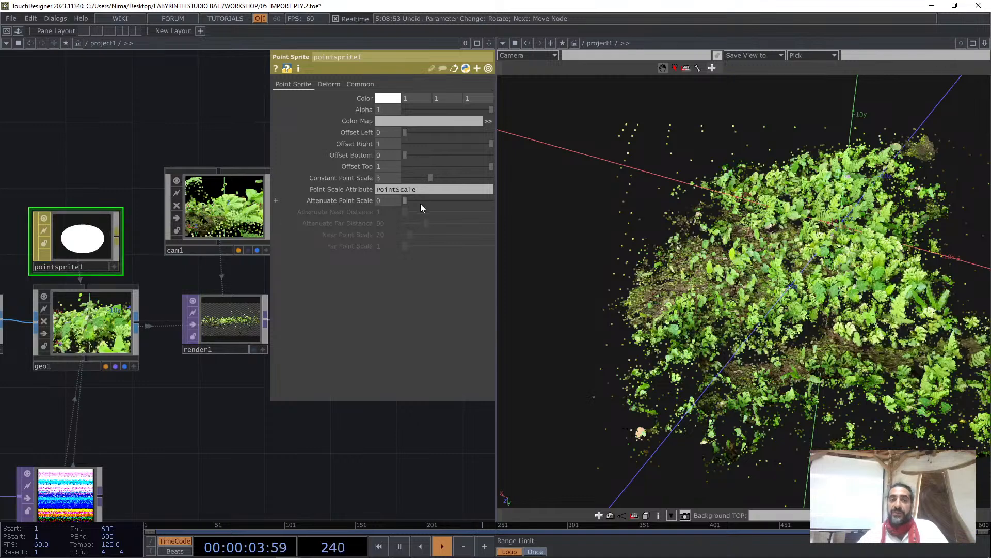
left_click_drag(431, 199, 572, 199)
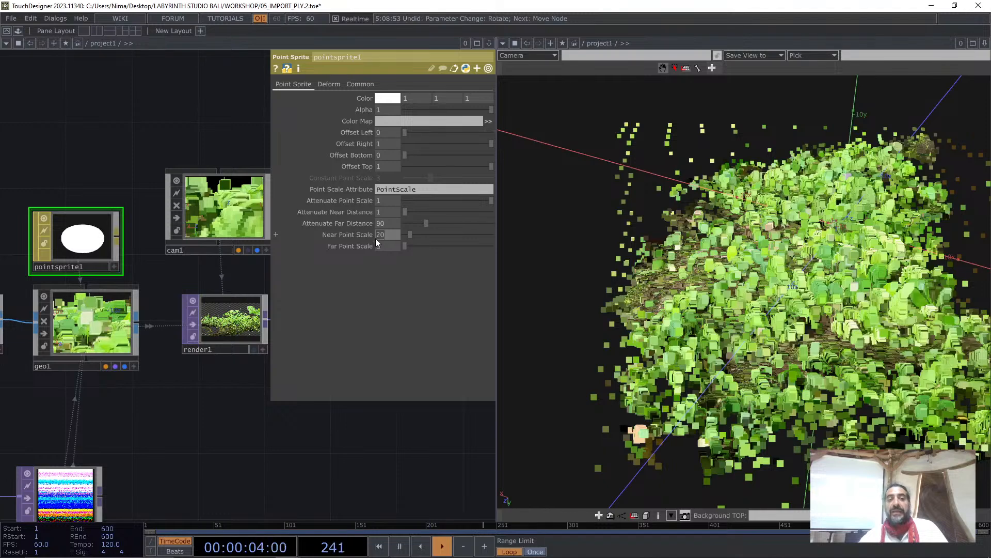
left_click(217, 155)
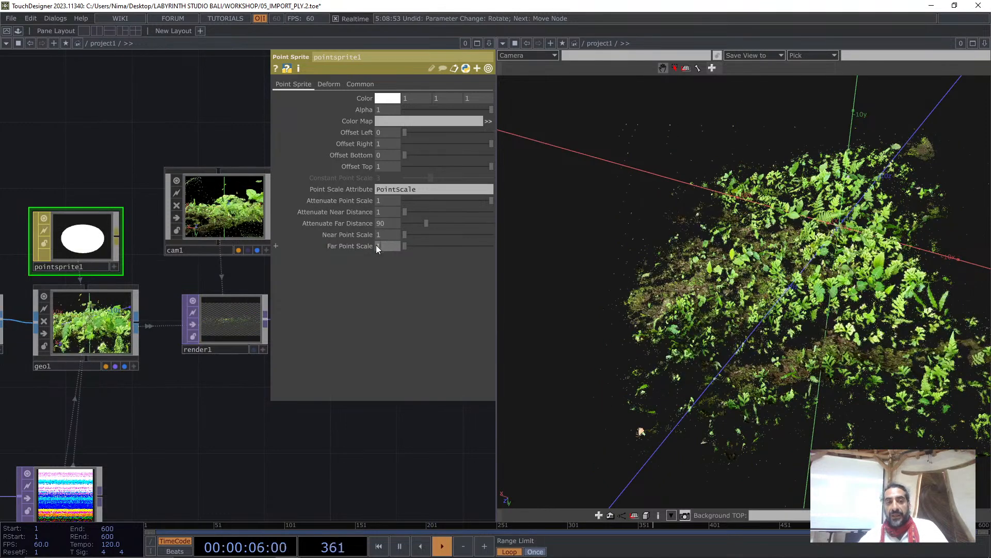
type("0")
left_click(206, 148)
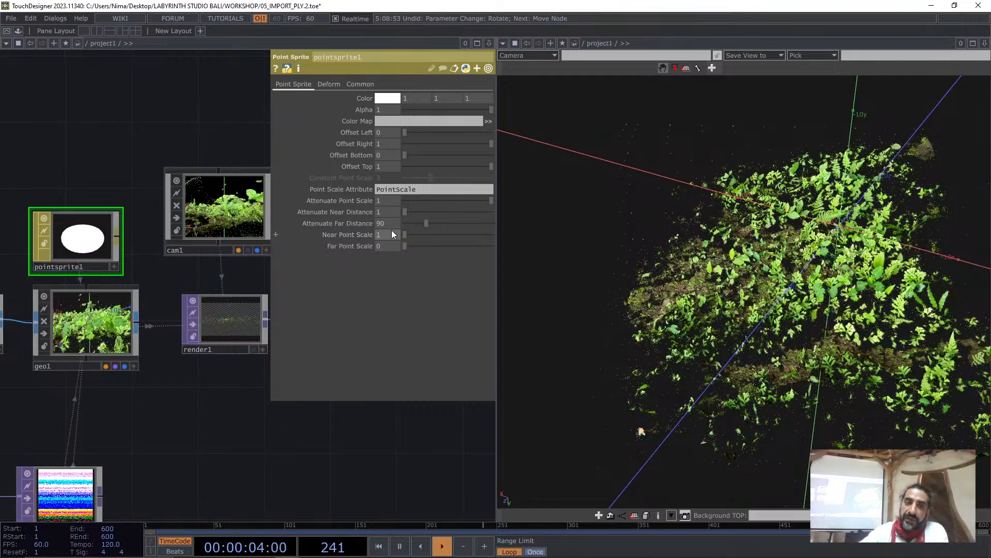
Try lowering pointsprite1's Attenuate Far Distance to 49, 43.7 and 34.7 while comparing the point cloud views
middle_click_drag(394, 227, 391, 201)
left_click_drag(386, 205, 386, 225)
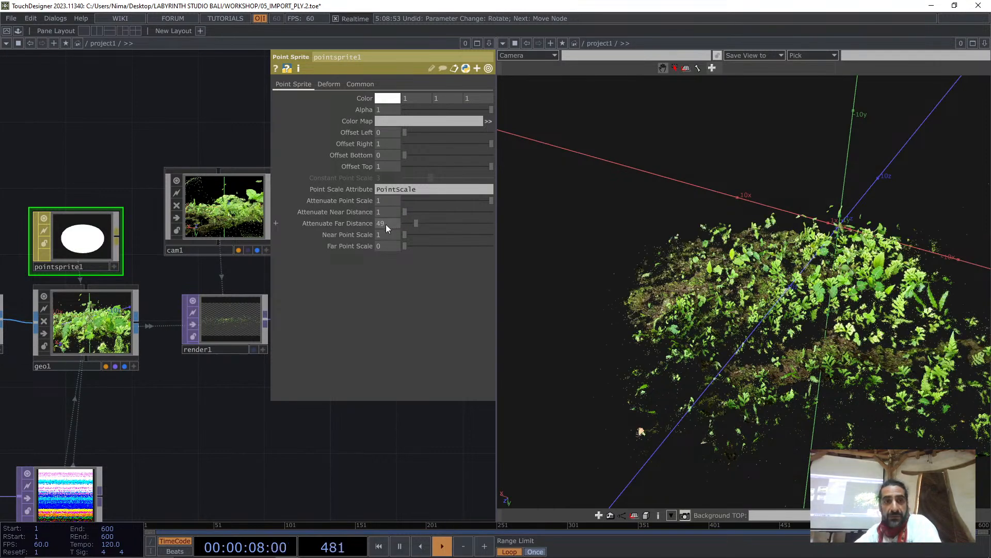
left_click_drag(219, 376, 186, 397)
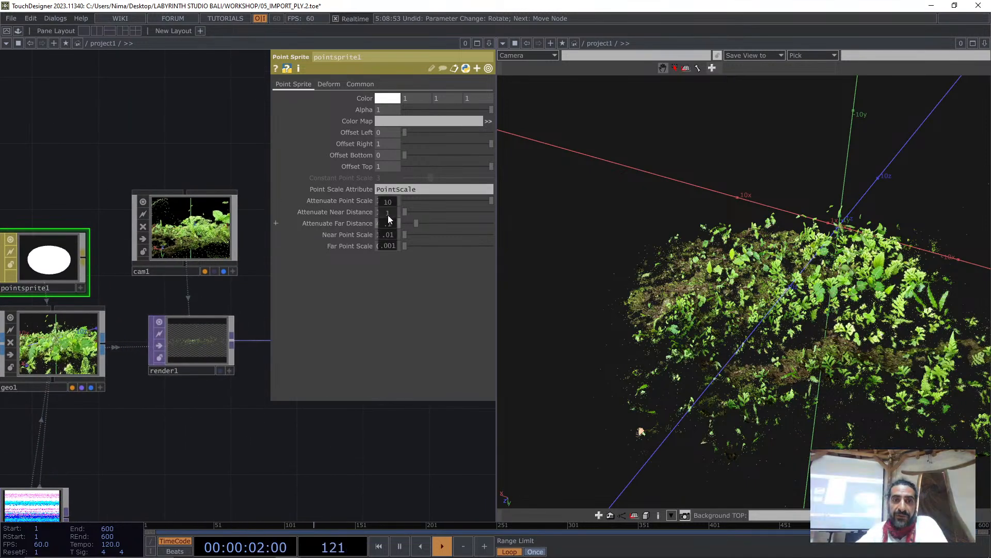
left_click_drag(388, 223, 388, 225)
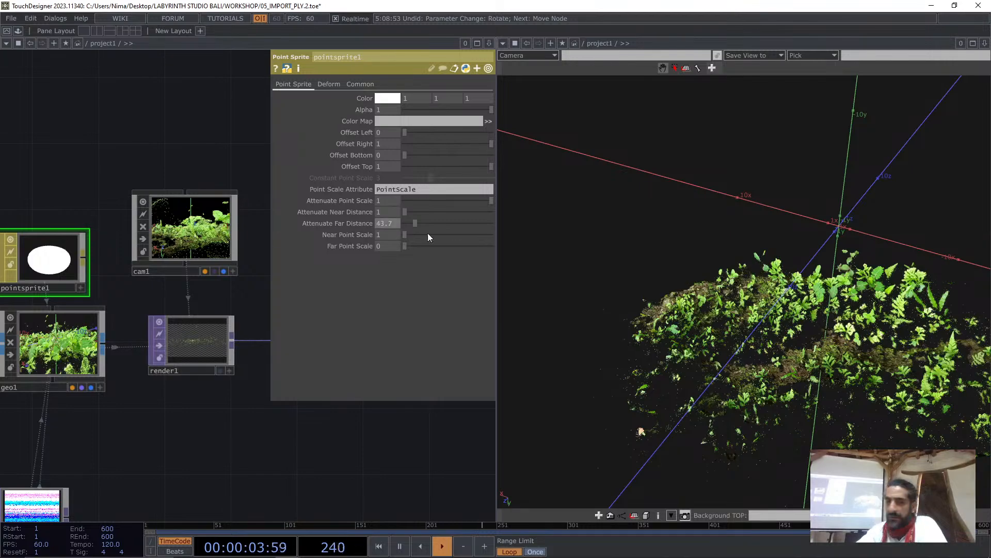
scroll(197, 300, "up", 4)
left_click_drag(708, 305, 725, 318)
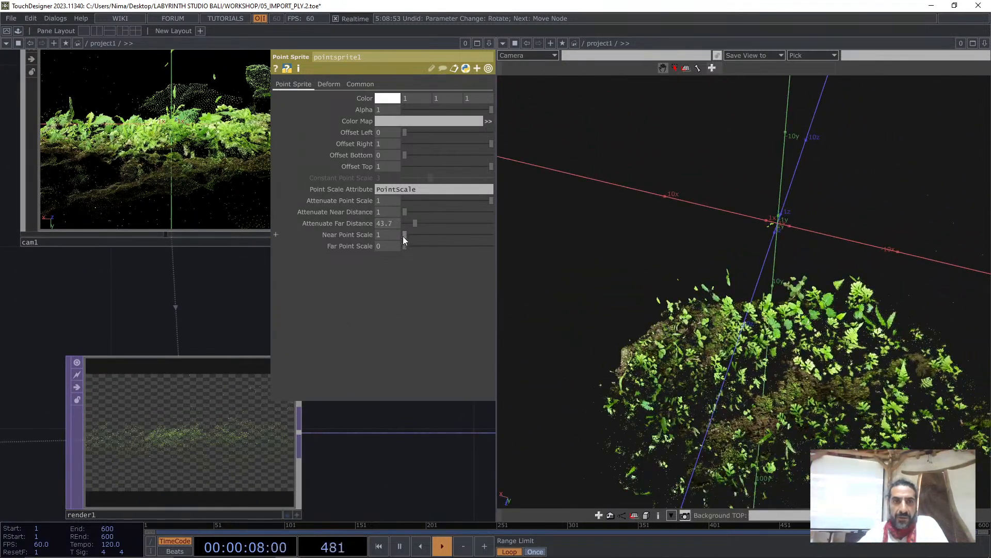
left_click_drag(391, 223, 373, 213)
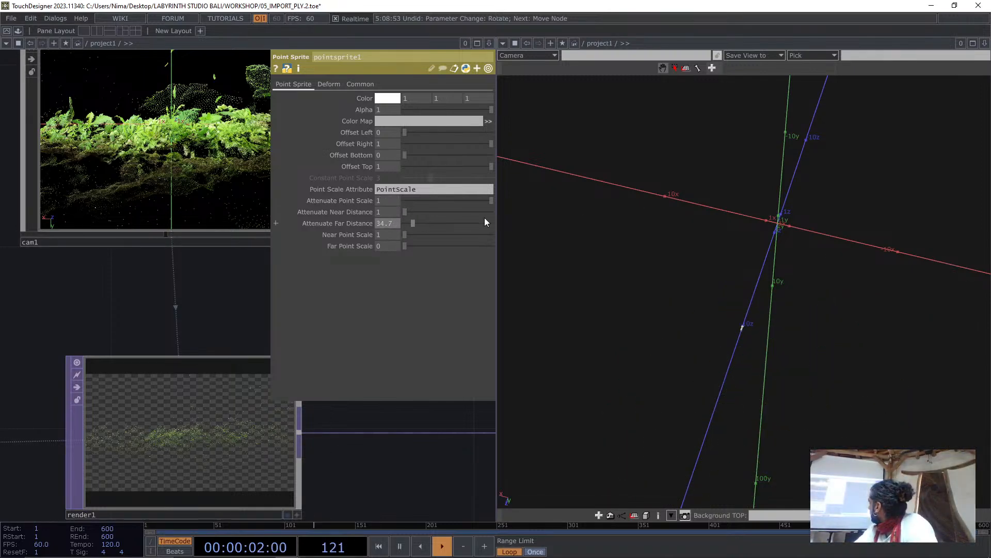
Inspect the render1 and cam1 previews and try pointsprite1's Attenuate Far Distance at 0 and 58
left_click_drag(200, 335, 194, 440)
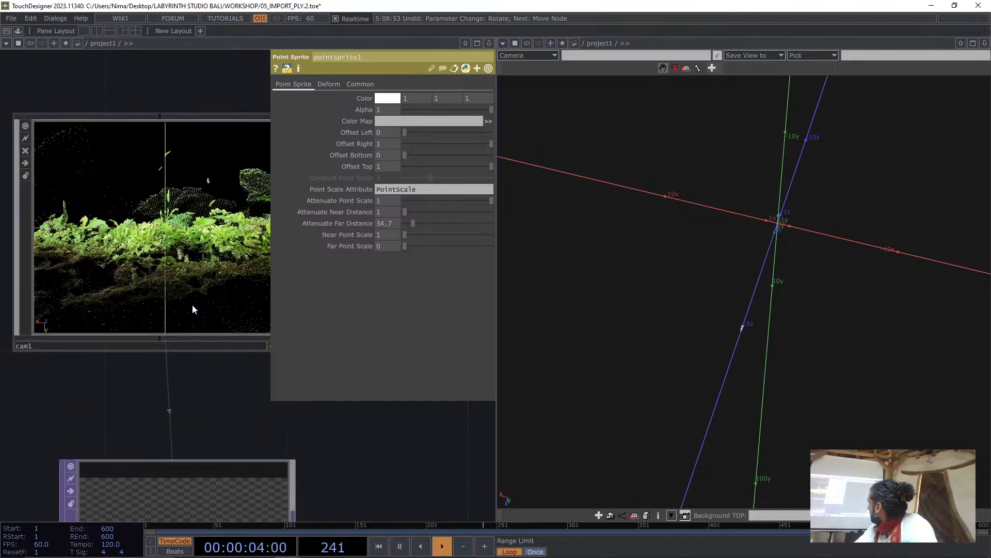
left_click_drag(209, 372, 261, 186)
scroll(214, 335, "up", 1)
scroll(214, 335, "up", 2)
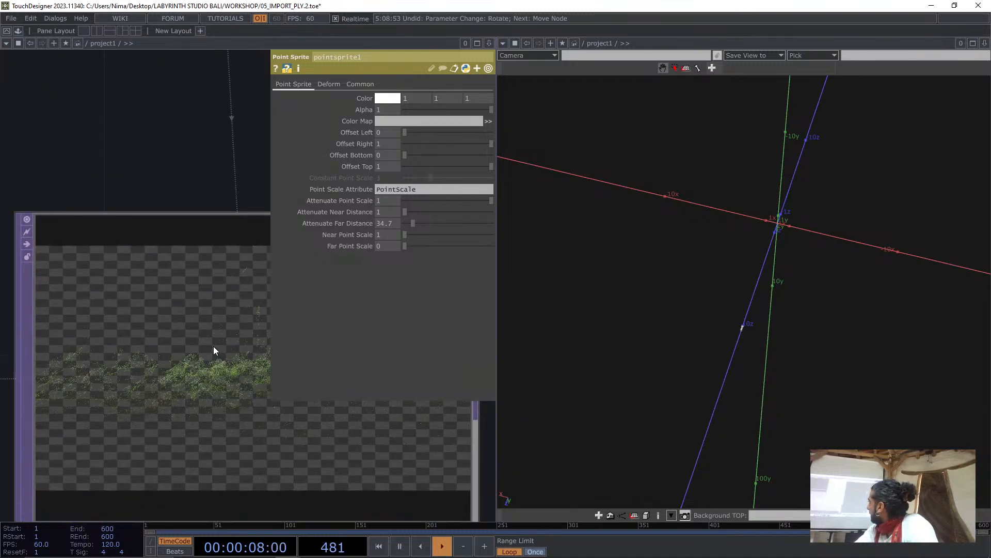
scroll(237, 359, "down", 4)
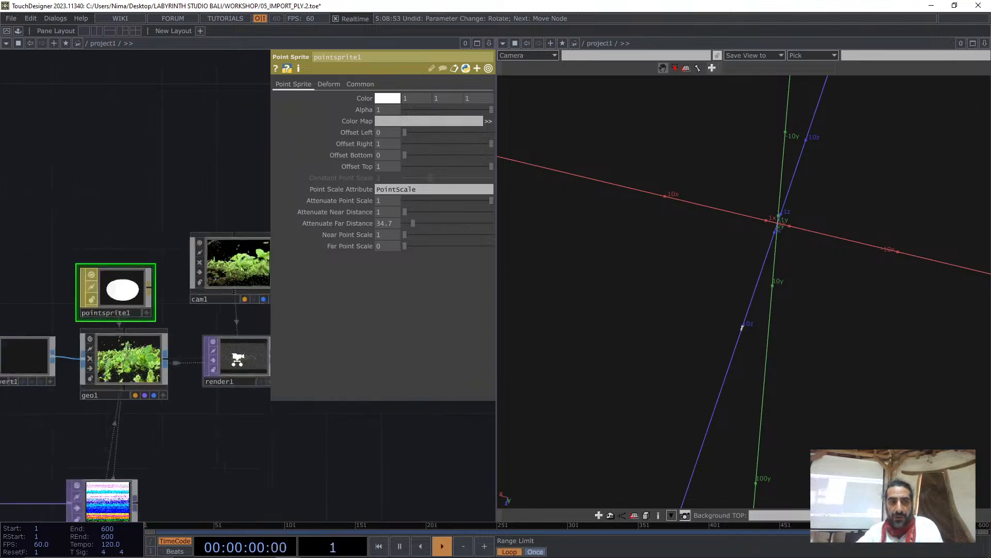
scroll(251, 410, "down", 4)
scroll(251, 410, "up", 1)
left_click_drag(406, 224, 409, 224)
scroll(218, 311, "up", 3)
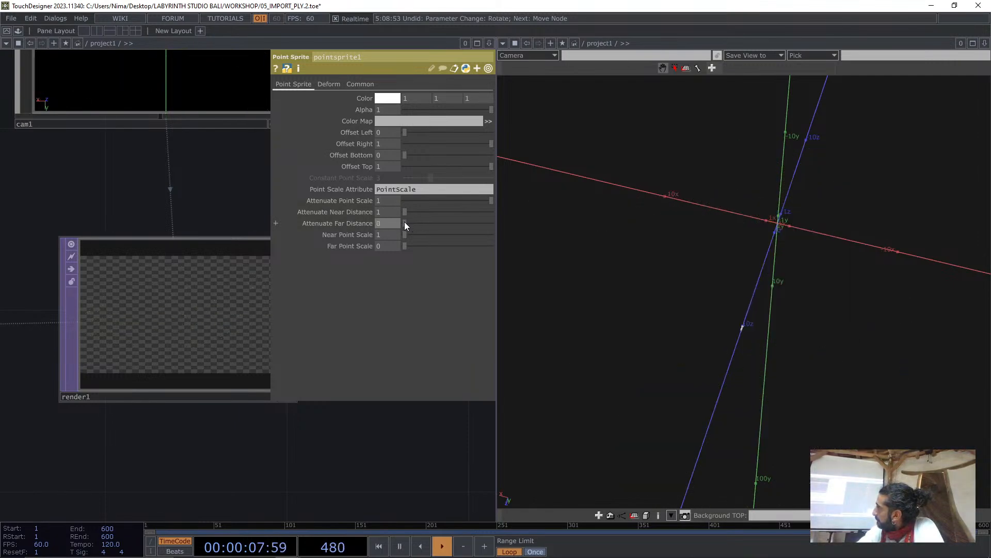
left_click_drag(404, 222, 419, 221)
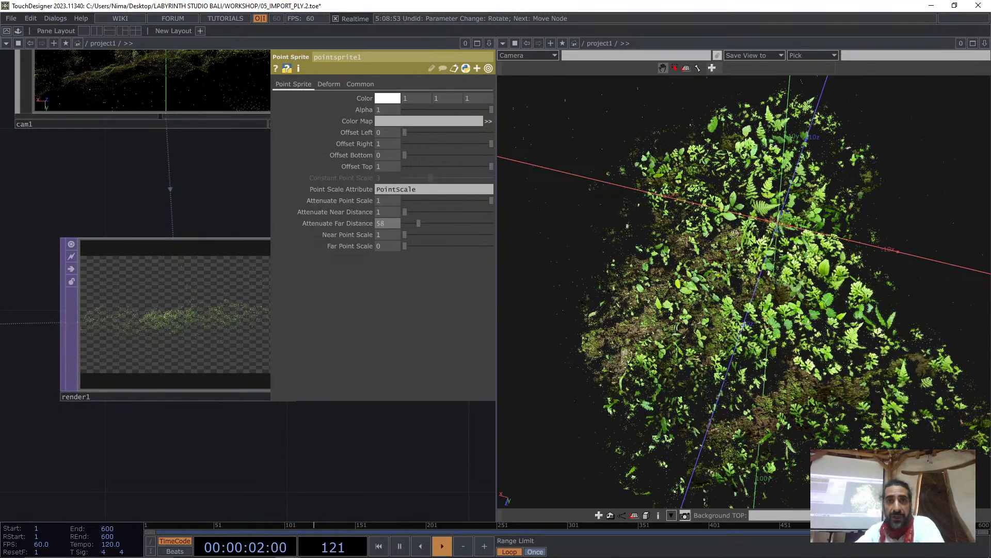
Maximize the network editor pane and set pointsprite1's Attenuate Far Distance to 18
left_click(477, 43)
left_click_drag(437, 266, 525, 337)
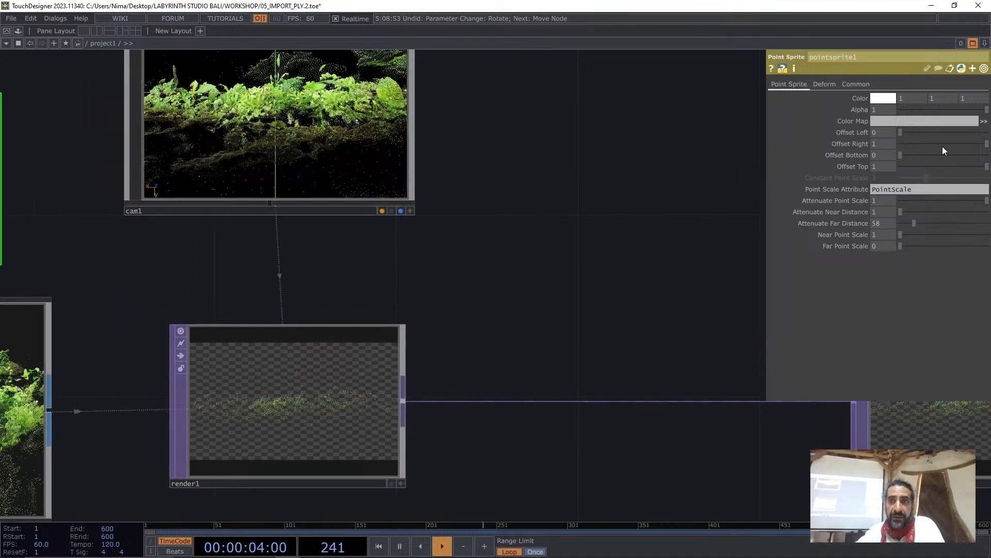
left_click_drag(914, 224, 902, 224)
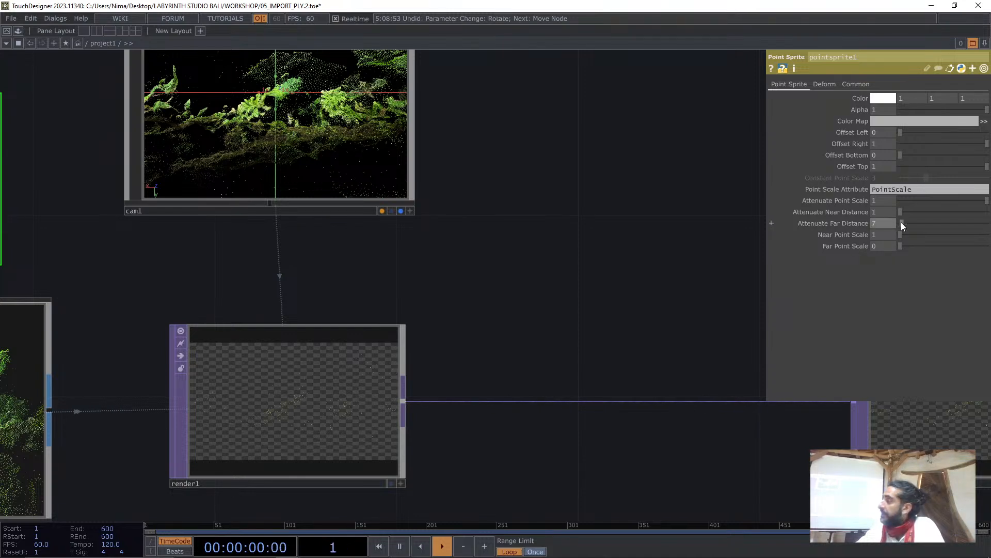
left_click_drag(902, 224, 905, 223)
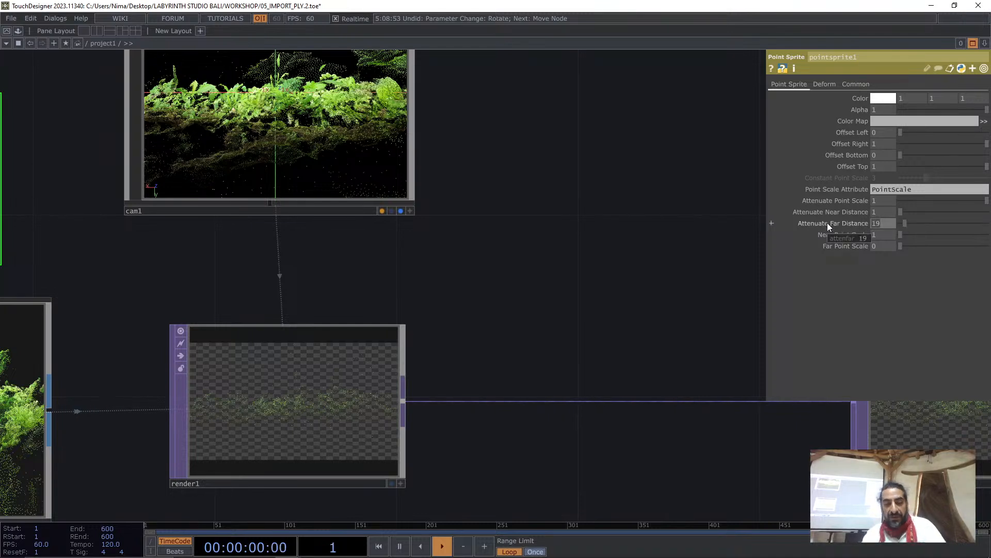
type("18")
key("Return")
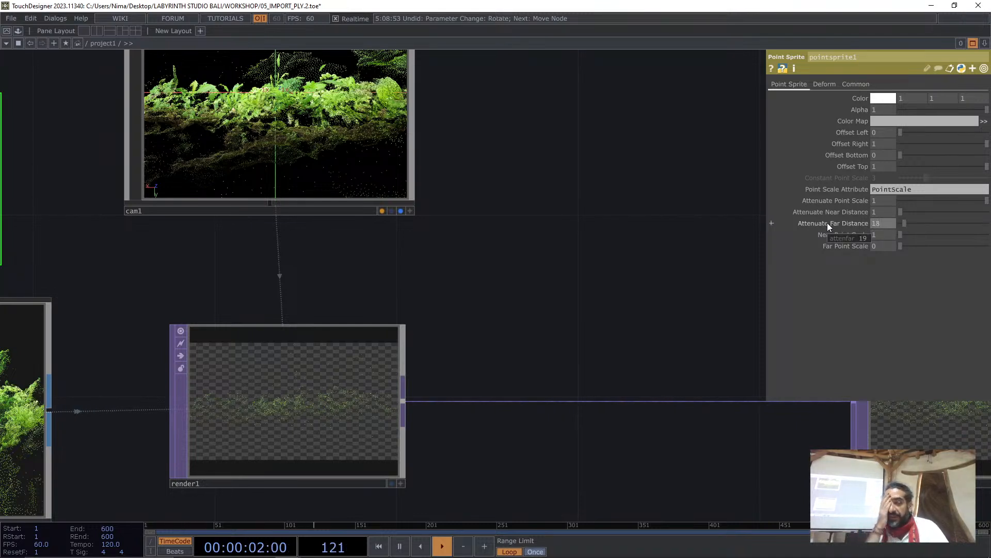
Set pointsprite1's Far Point Scale to 0.07 and Near Point Scale to 5
scroll(367, 252, "down", 4)
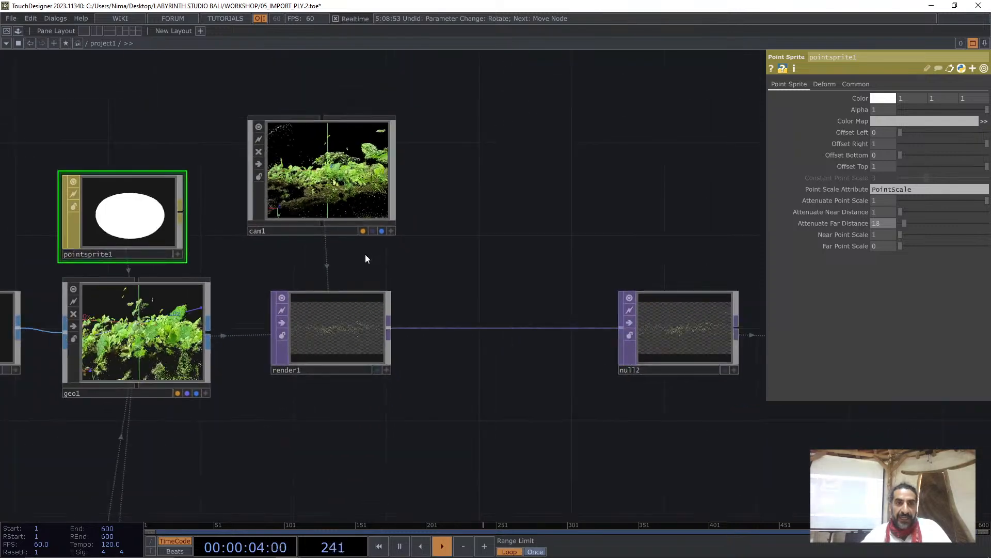
middle_click_drag(884, 246, 909, 247)
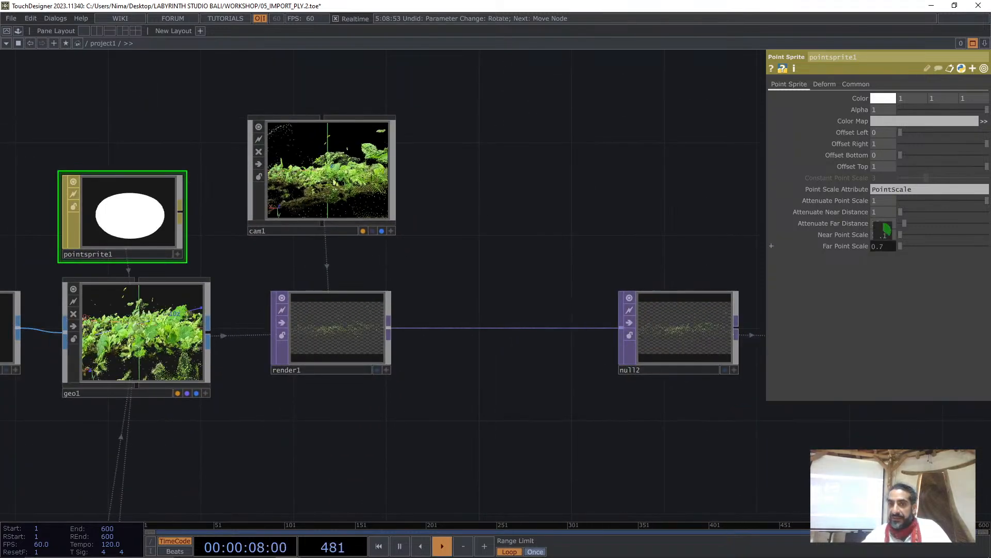
mouse_move(884, 231)
middle_mouse_down()
mouse_move(884, 241)
mouse_move(886, 217)
middle_mouse_up()
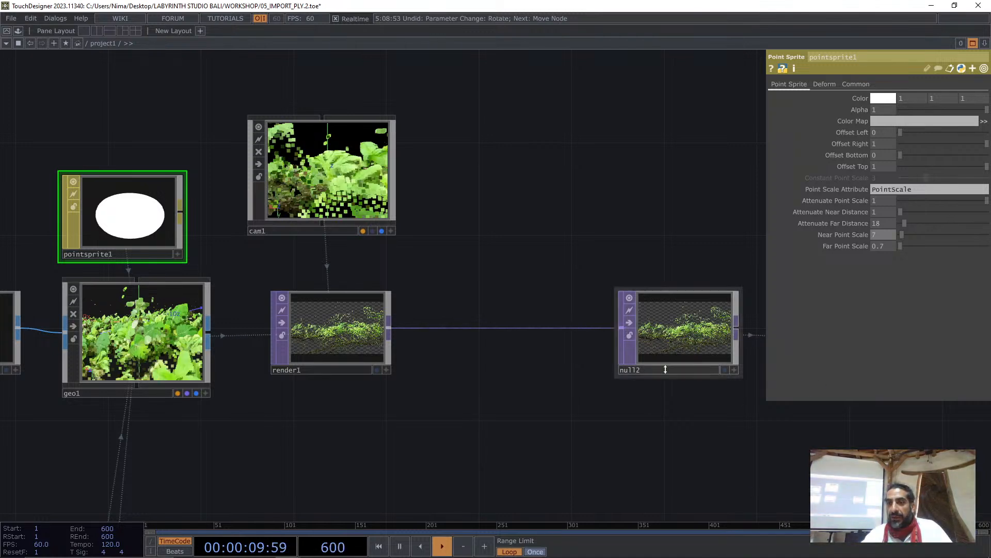
mouse_move(887, 243)
middle_mouse_down()
mouse_move(882, 227)
mouse_move(885, 263)
middle_mouse_up()
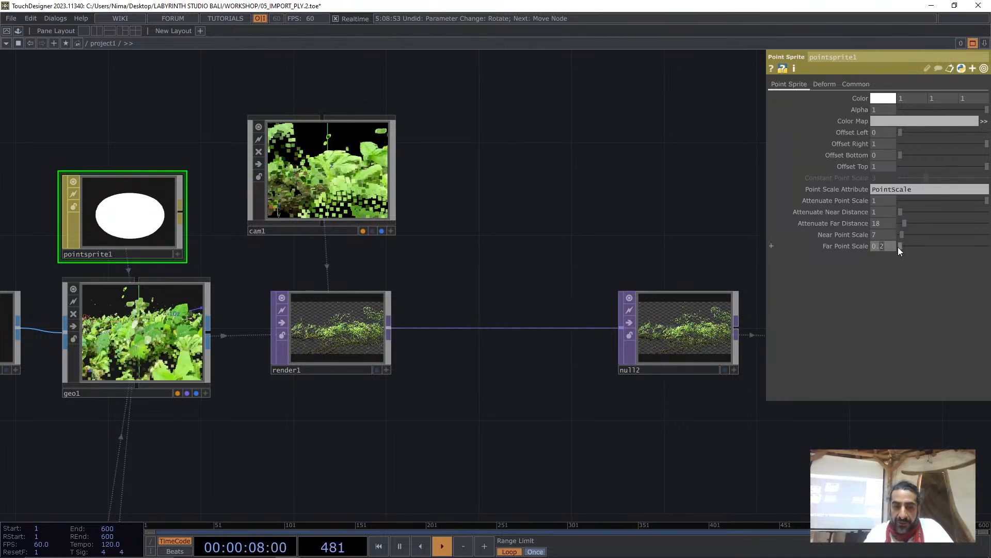
type("07")
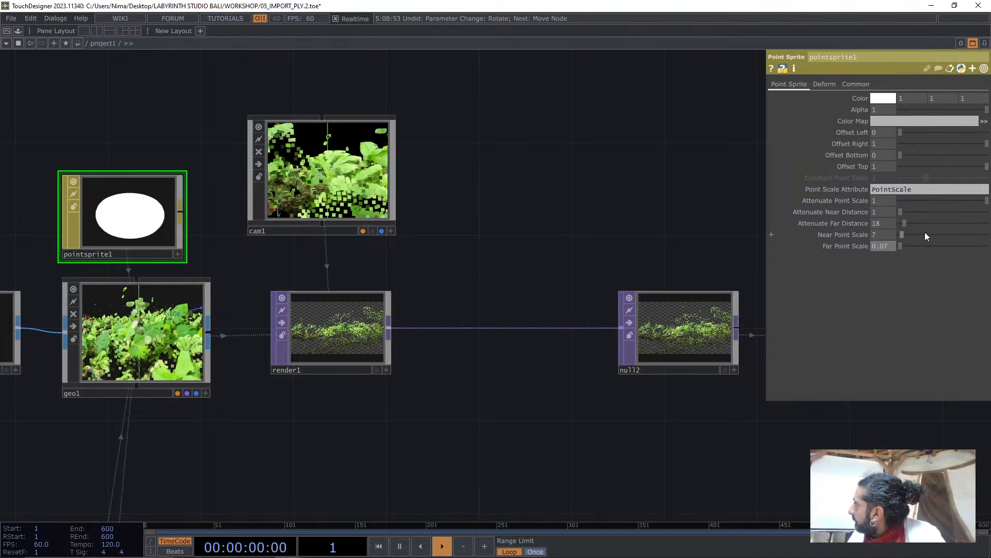
left_click(881, 235)
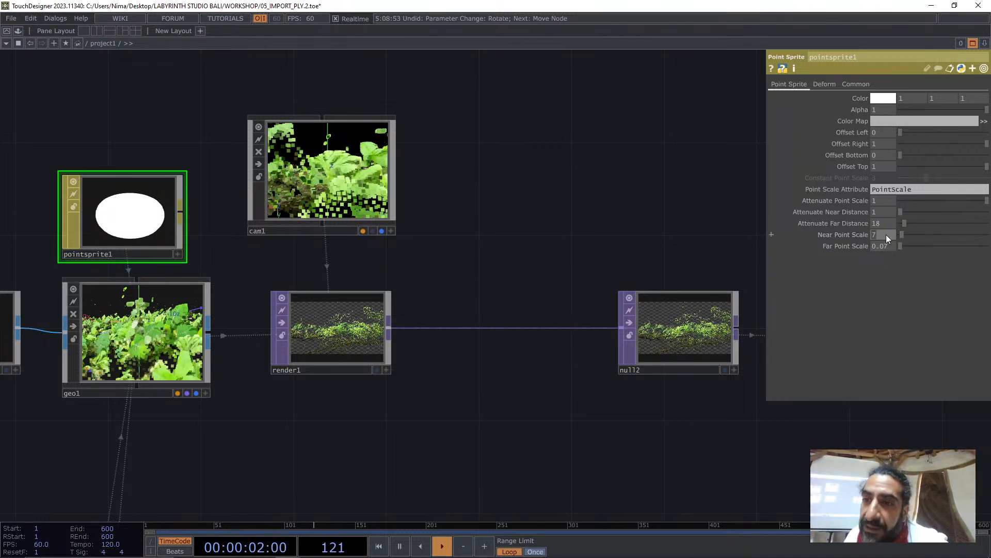
middle_click_drag(886, 234, 862, 222)
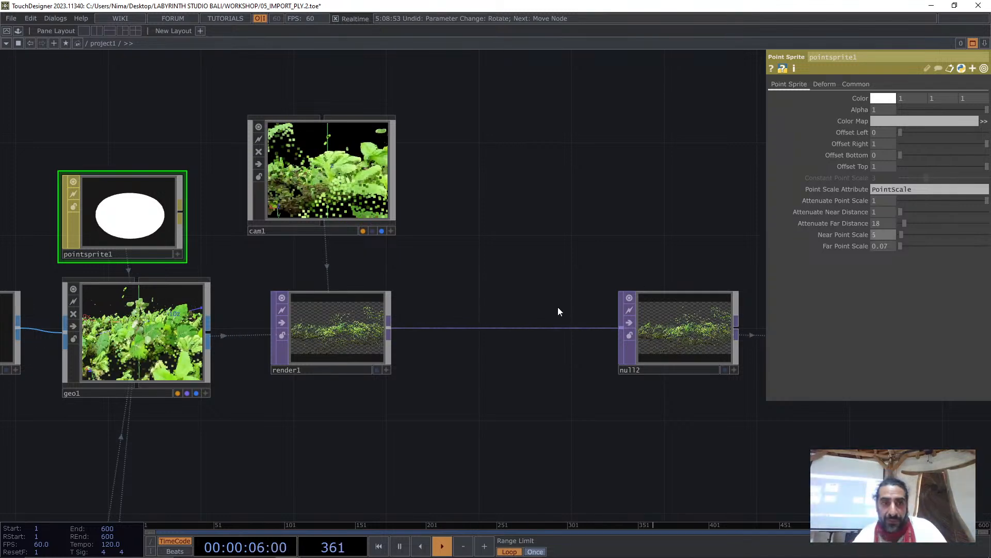
Add an LFO CHOP in the empty area above pointsprite1 and set its Frequency to 0.03
left_click_drag(465, 254, 460, 376)
scroll(466, 263, "down", 1)
scroll(466, 263, "down", 2)
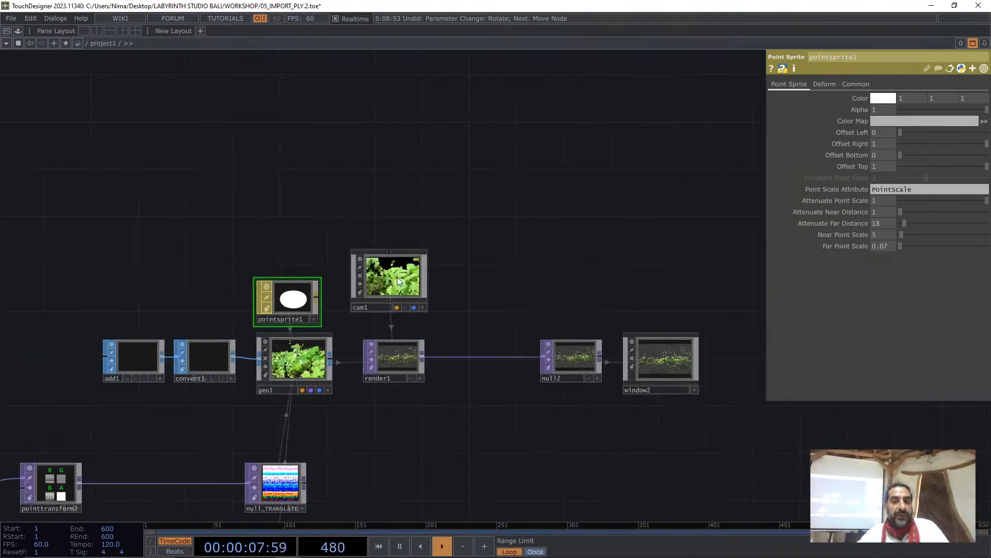
left_click(395, 277)
key("Tab")
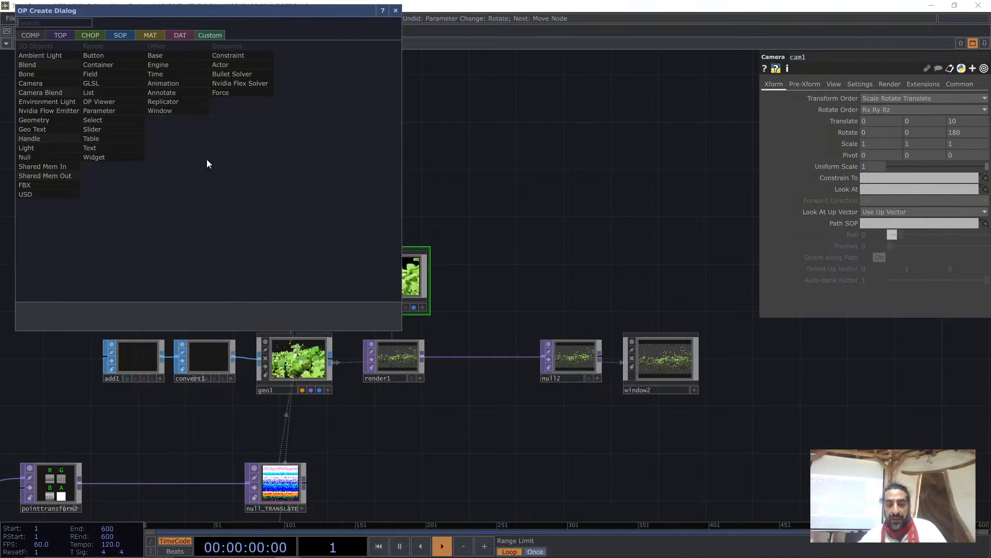
left_click(89, 35)
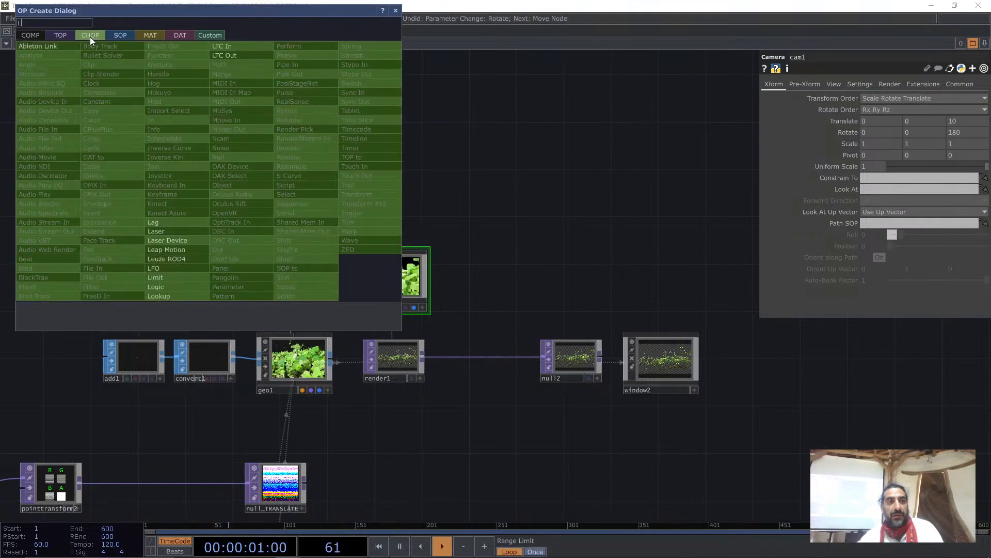
left_click(166, 265)
left_click(191, 150)
middle_click_drag(855, 119, 785, 121)
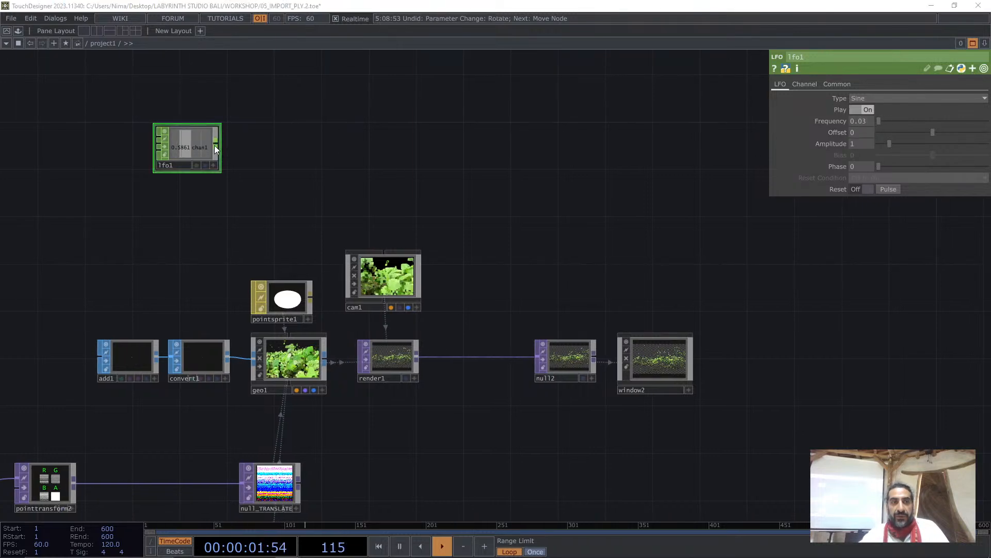
Add a Math CHOP connected to the output of lfo1
key("Tab")
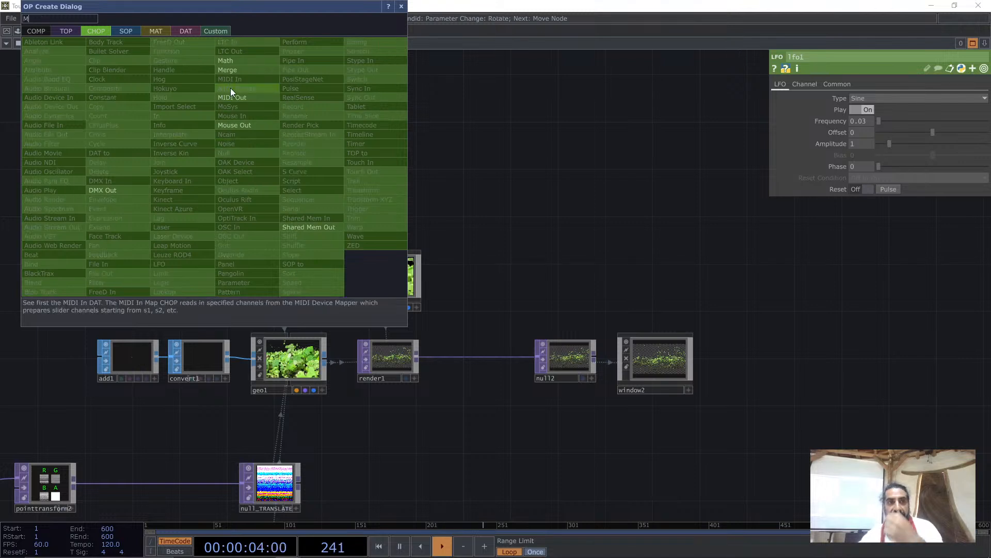
left_click(255, 60)
left_click(283, 144)
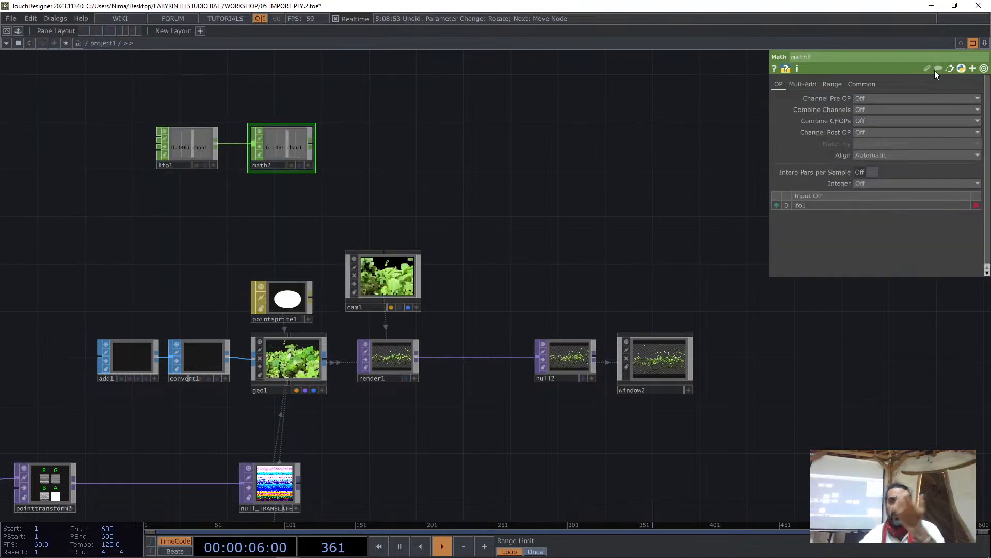
Remap math2's values with a From Range of -1 to 1 and a To Range of 18 to -18
left_click(832, 83)
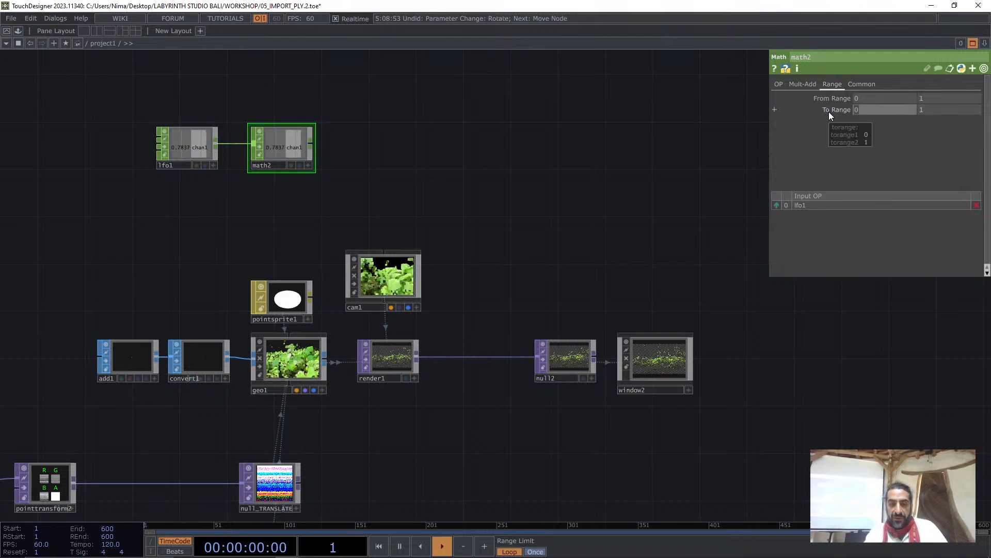
type("18")
key("Tab")
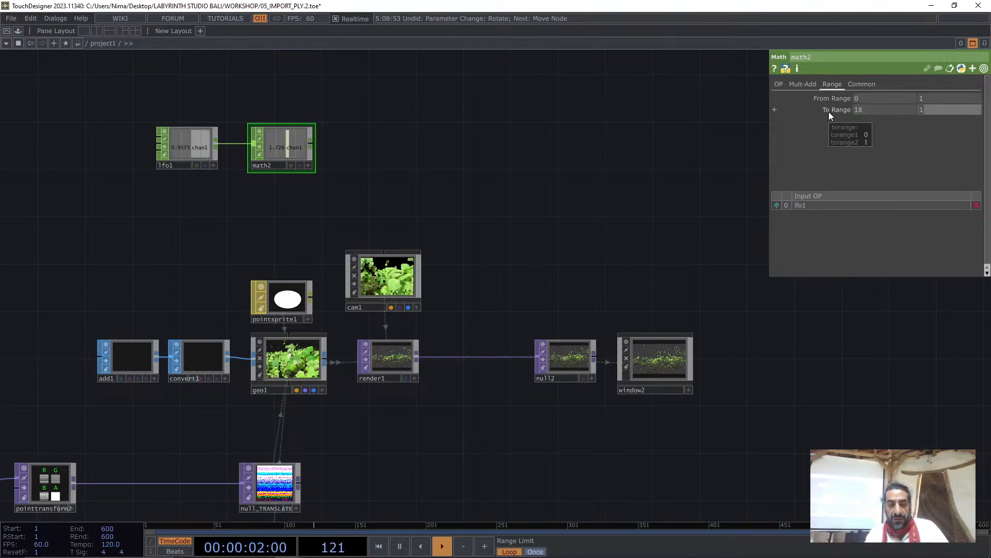
type("-18")
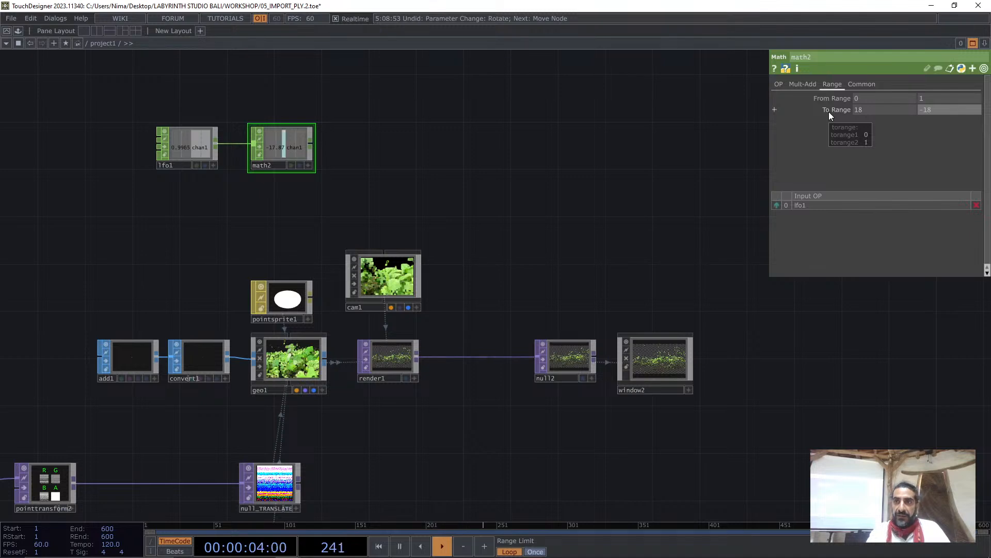
middle_click_drag(877, 98, 443, 134)
middle_click_drag(880, 88, 889, 85)
Add a Null CHOP connected to the output of math2 and rename it CAMtz
scroll(330, 150, "up", 5)
right_click(268, 149)
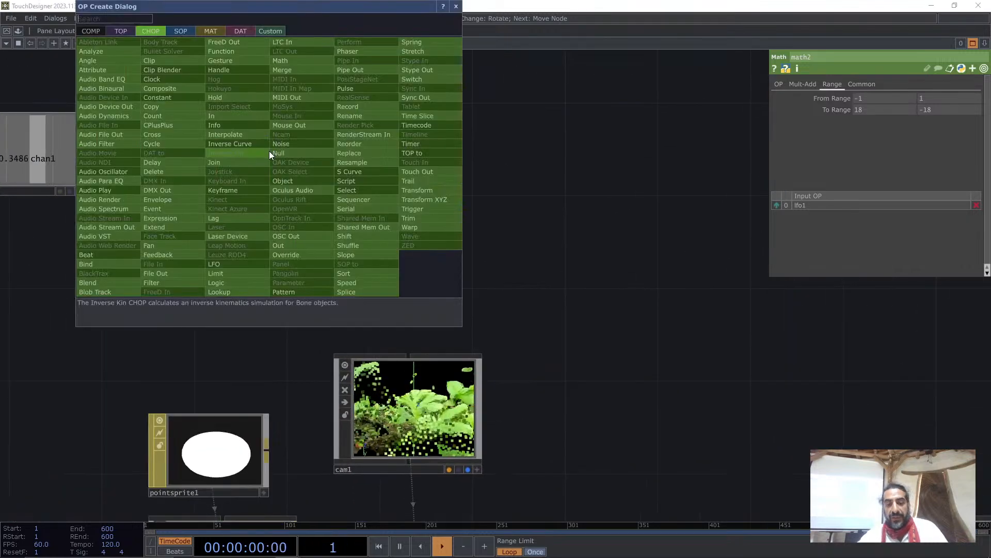
left_click(288, 146)
left_click(412, 152)
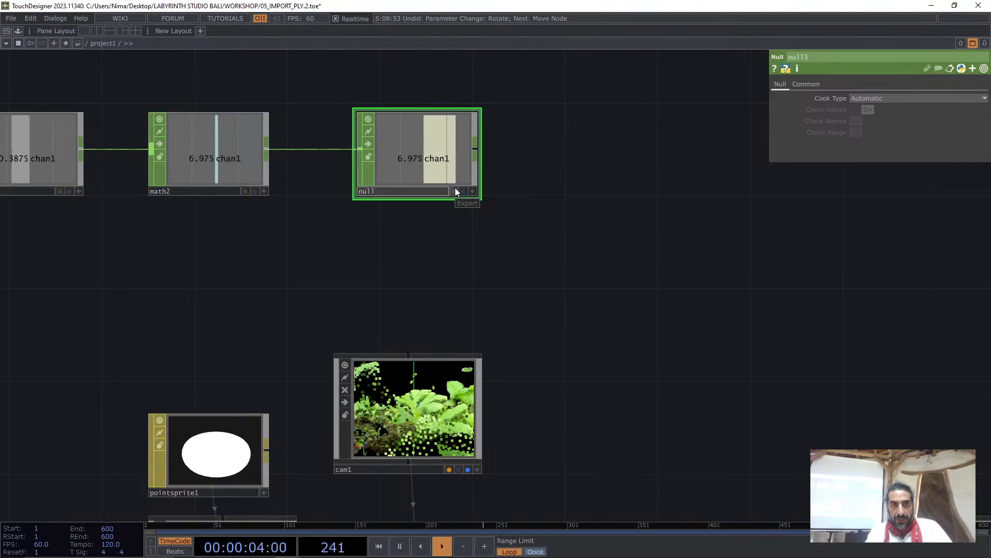
type("CAMt")
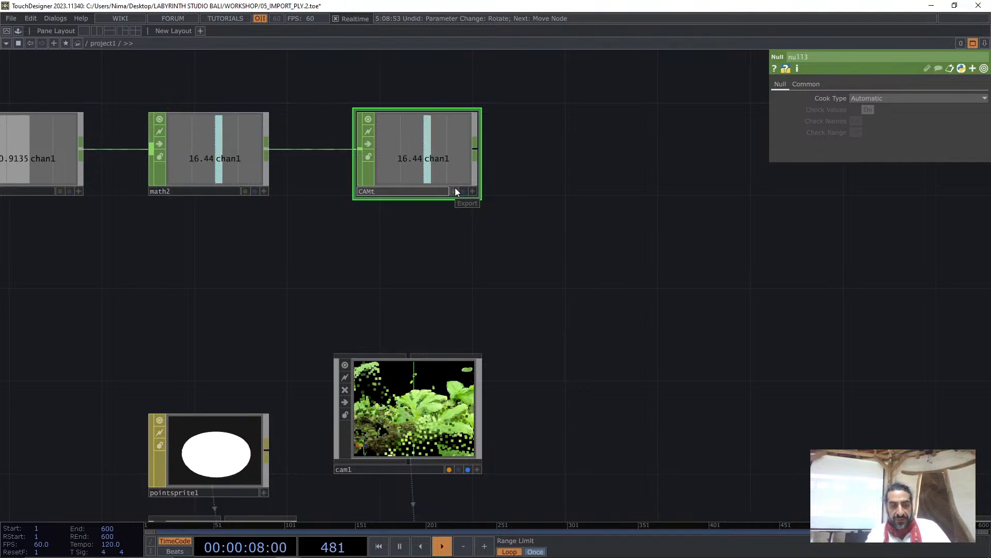
type("z")
key("Return")
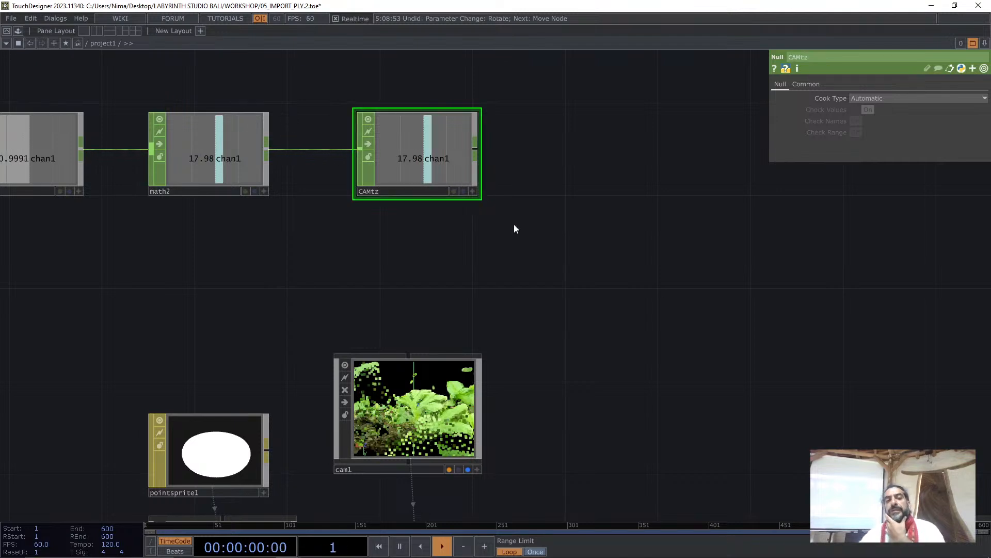
Export CAMtz's chan1 channel to the Z value of cam1's Translate parameter
left_click_drag(454, 172, 952, 121)
left_click(970, 108)
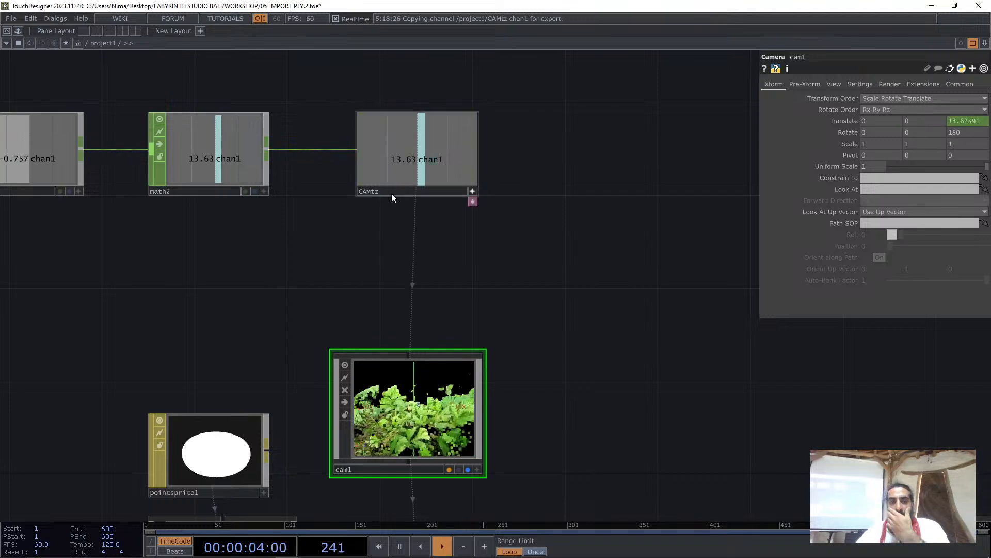
Set lfo1's Frequency to 0.007
left_click(51, 172)
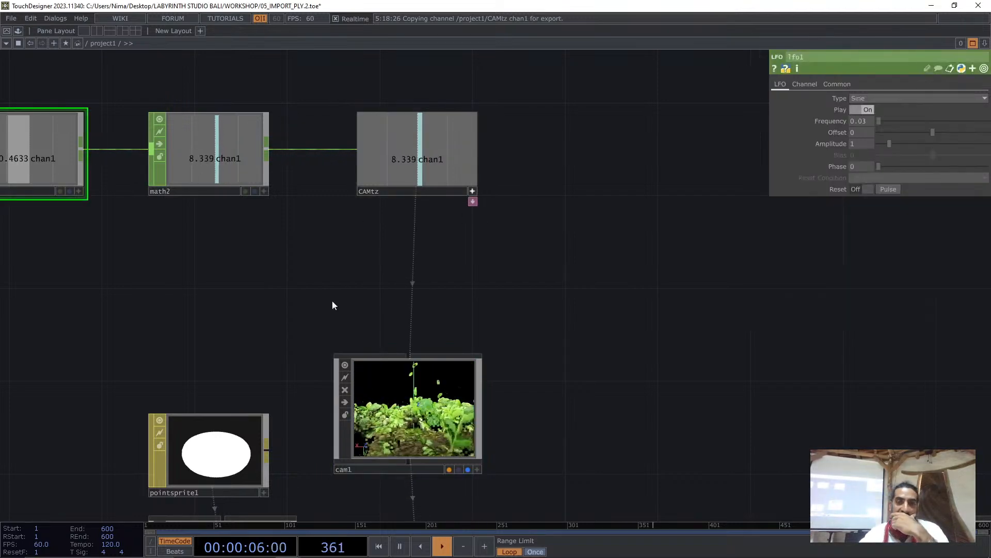
double_click(870, 122)
type("0.007")
key("Return")
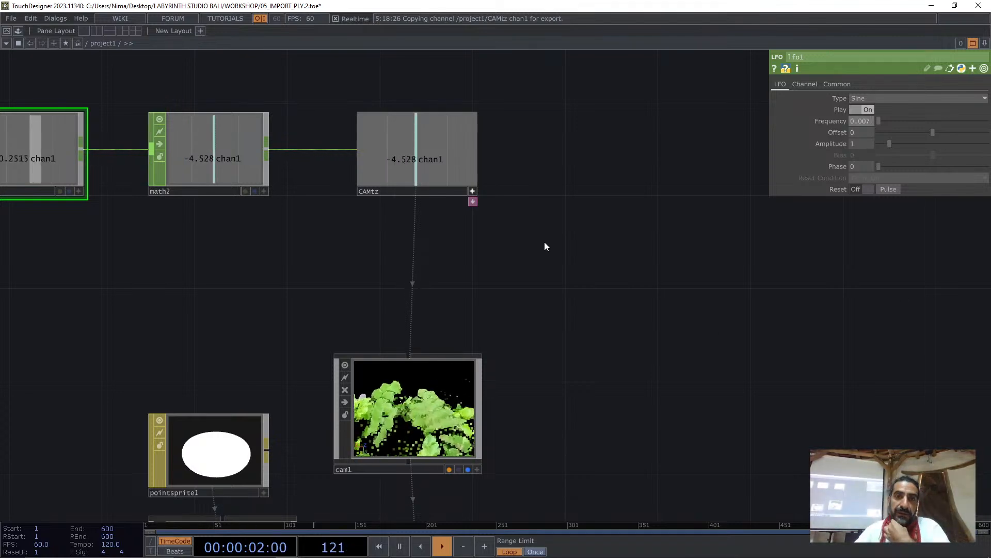
Set math2's To Range to 13 and -13
left_click(242, 129)
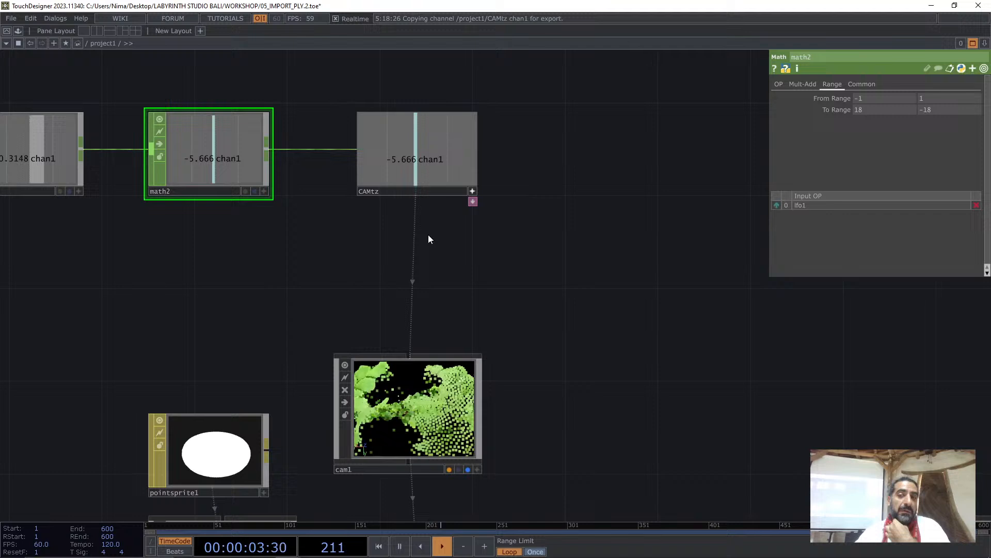
left_click(912, 110)
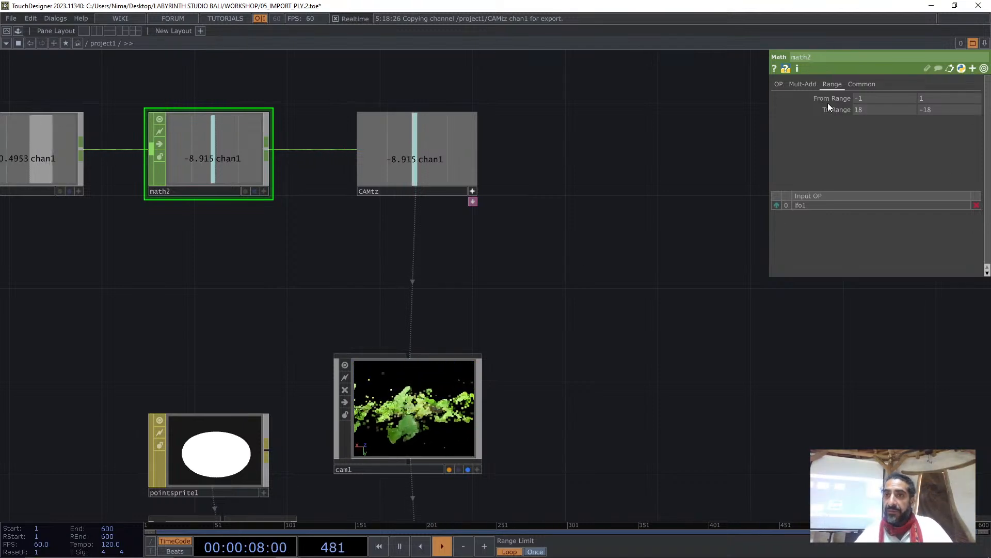
type("13")
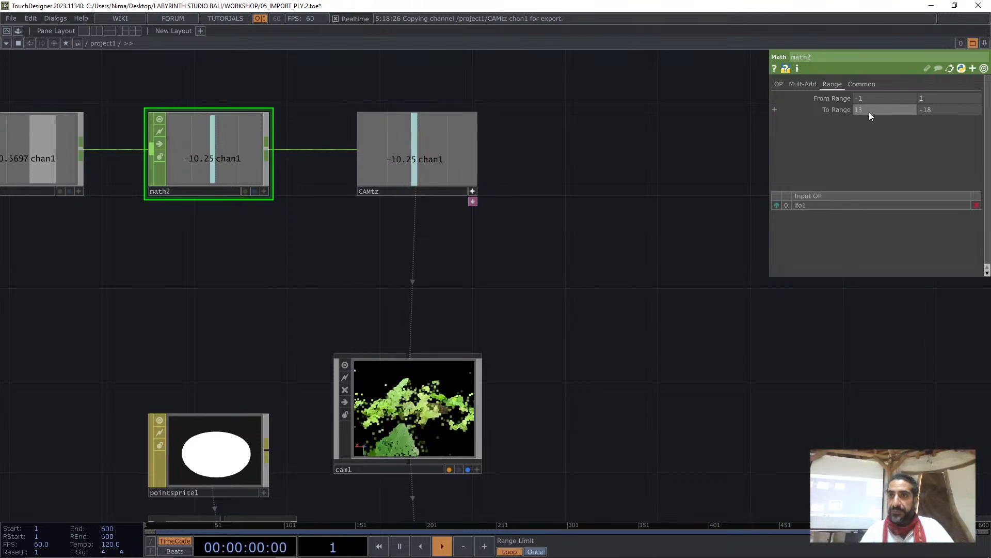
key("Tab")
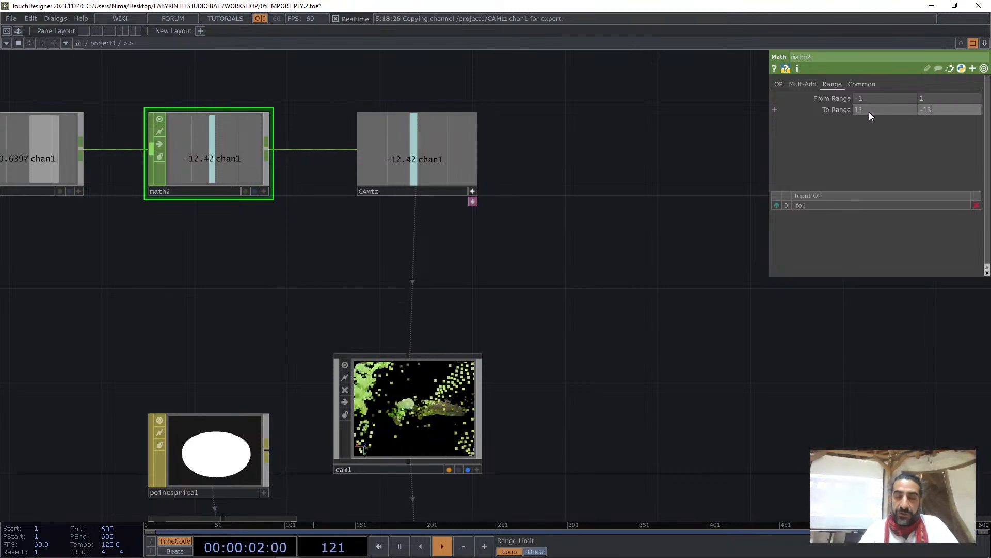
type("-13")
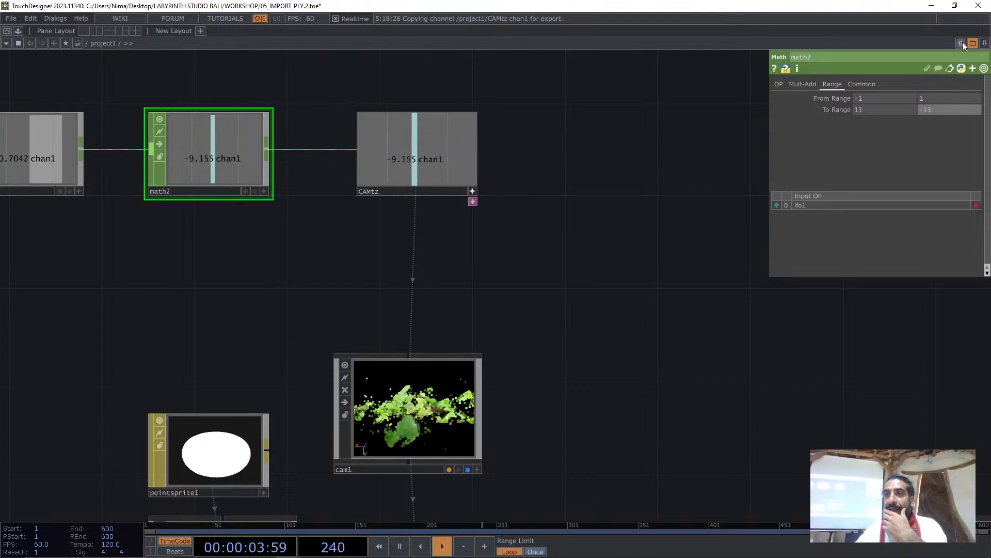
Show a 3D scene viewer beside the network and examine cam1's position along its path through the point cloud
key("alt+bracketleft")
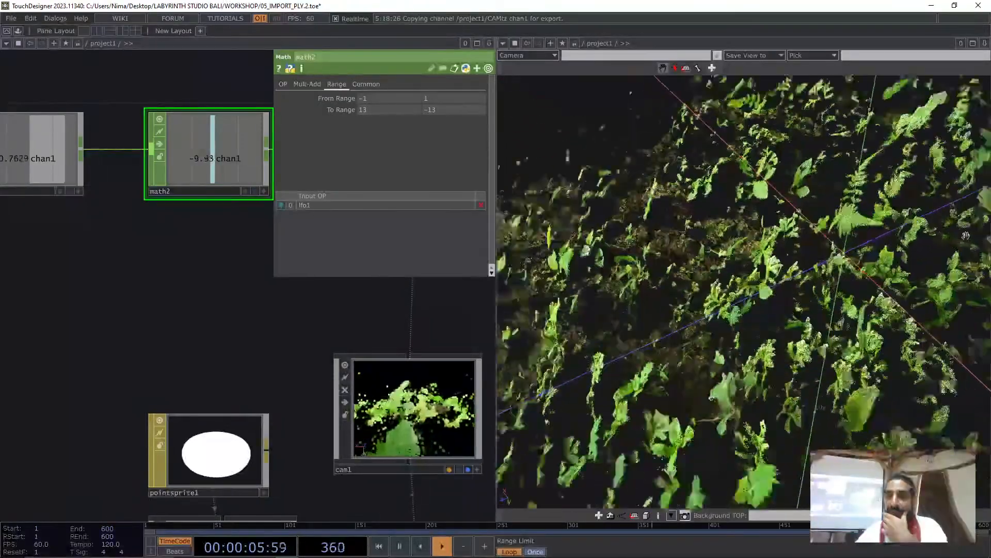
left_click(385, 416)
right_click_drag(878, 77, 594, 124)
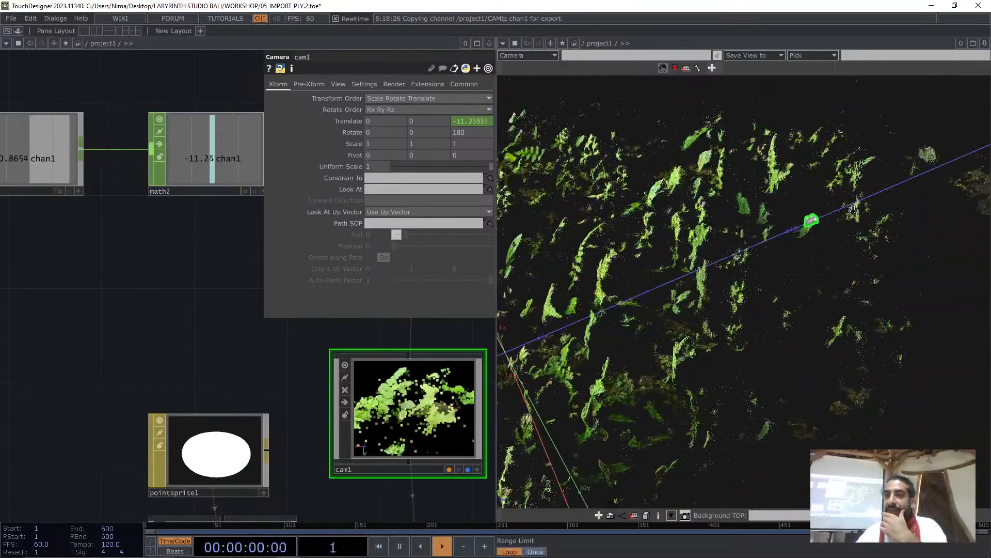
left_click_drag(215, 307, 88, 339)
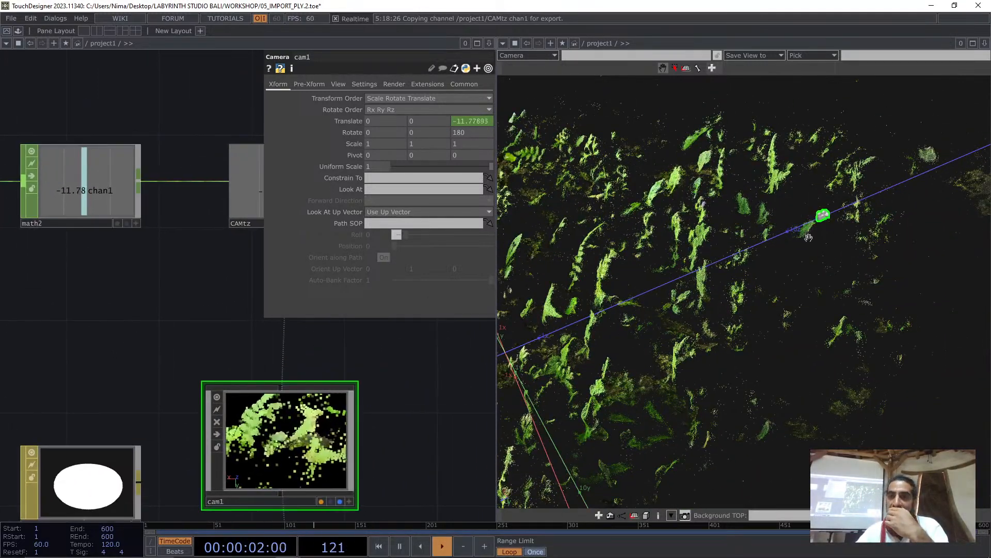
Set the end value of math2's To Range to -2, checking the camera's travel in the scene viewer
left_click(110, 203)
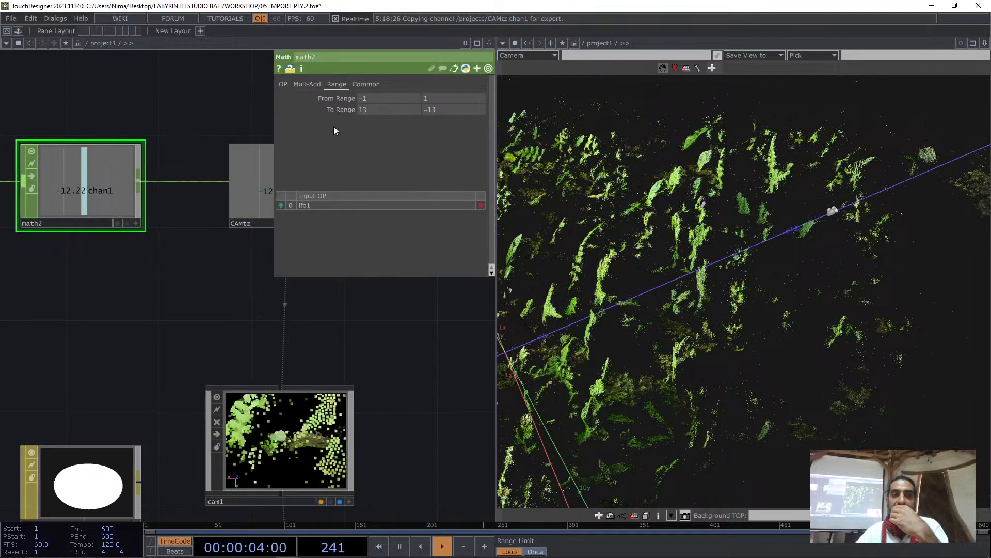
middle_click(442, 109)
mouse_move(442, 109)
middle_mouse_down()
mouse_move(413, 100)
mouse_move(442, 100)
middle_mouse_up()
left_click_drag(583, 284, 727, 173)
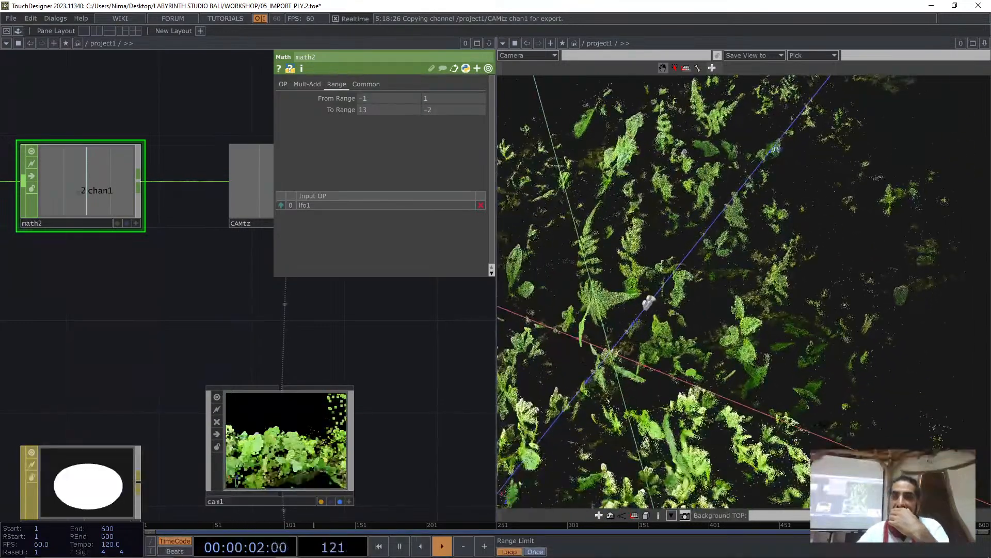
right_click_drag(775, 150, 852, 94)
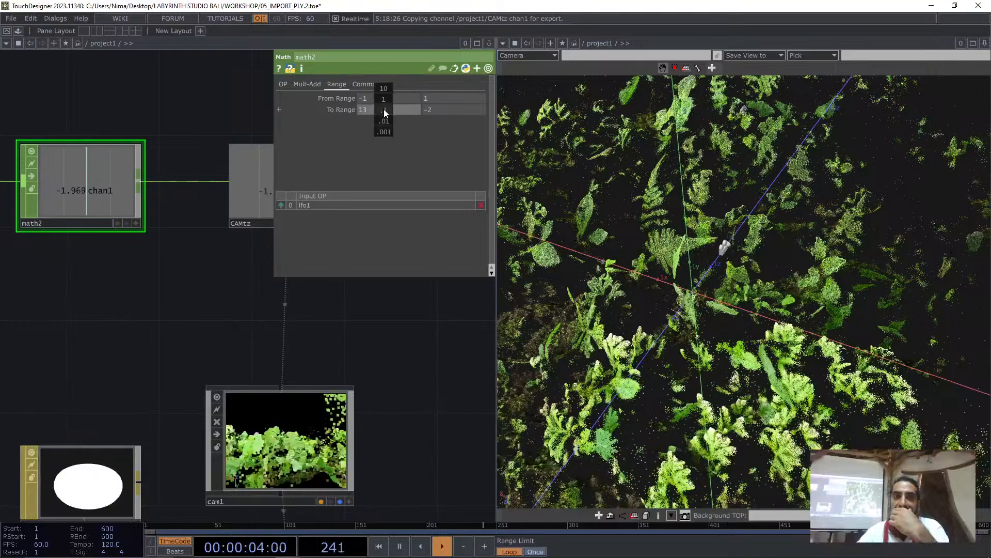
middle_click_drag(385, 112, 382, 102)
Set lfo1's Frequency to 0.03
scroll(49, 336, "down", 1)
left_click_drag(16, 316, 163, 331)
scroll(162, 331, "down", 2)
left_click(98, 225)
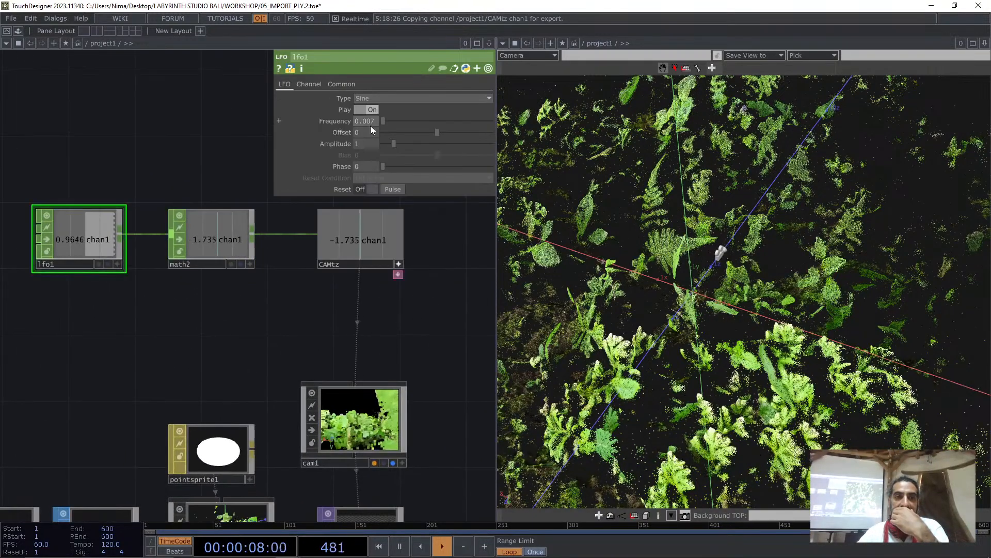
mouse_move(370, 122)
middle_mouse_down()
mouse_move(373, 145)
mouse_move(372, 102)
middle_mouse_up()
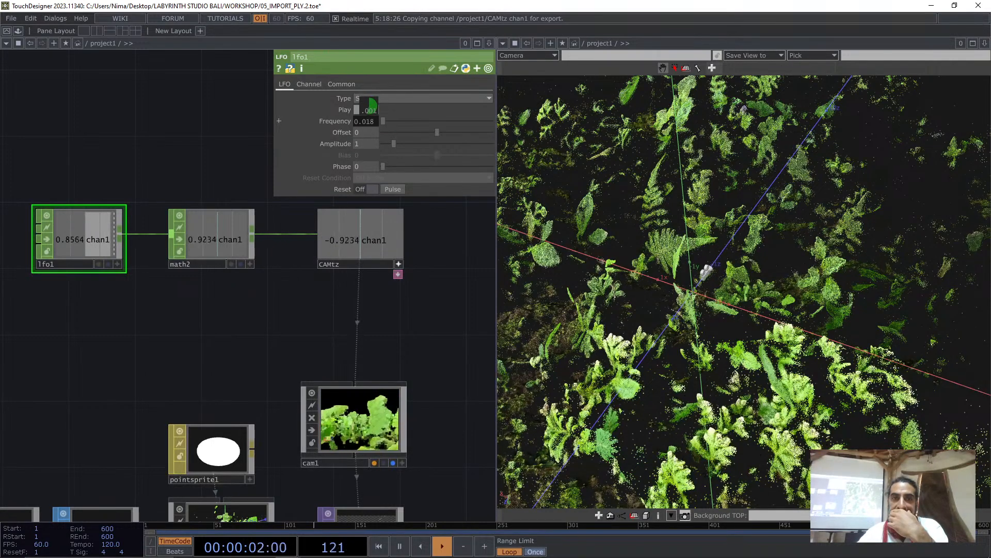
middle_click_drag(369, 107, 371, 122)
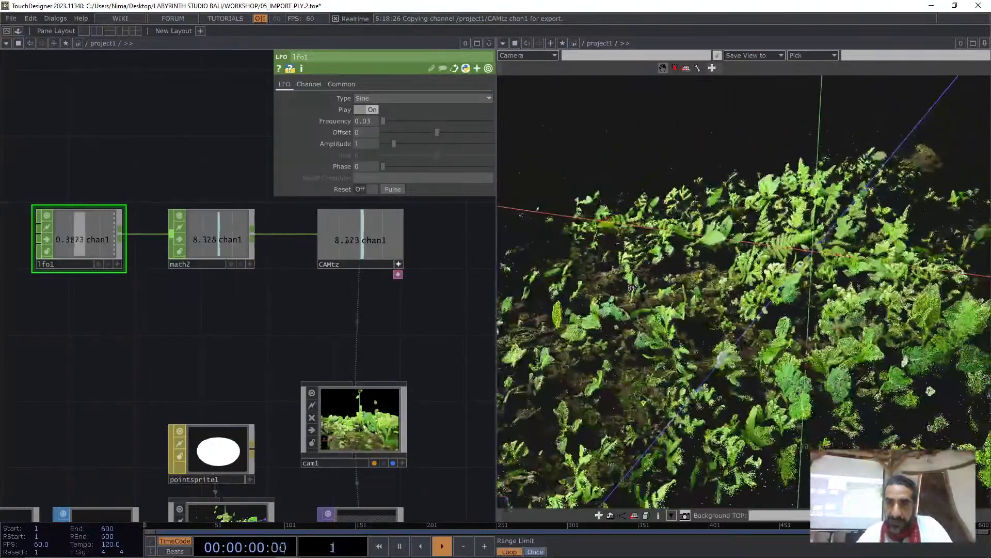
Change lfo1's waveform Type to Triangle
left_click(212, 243)
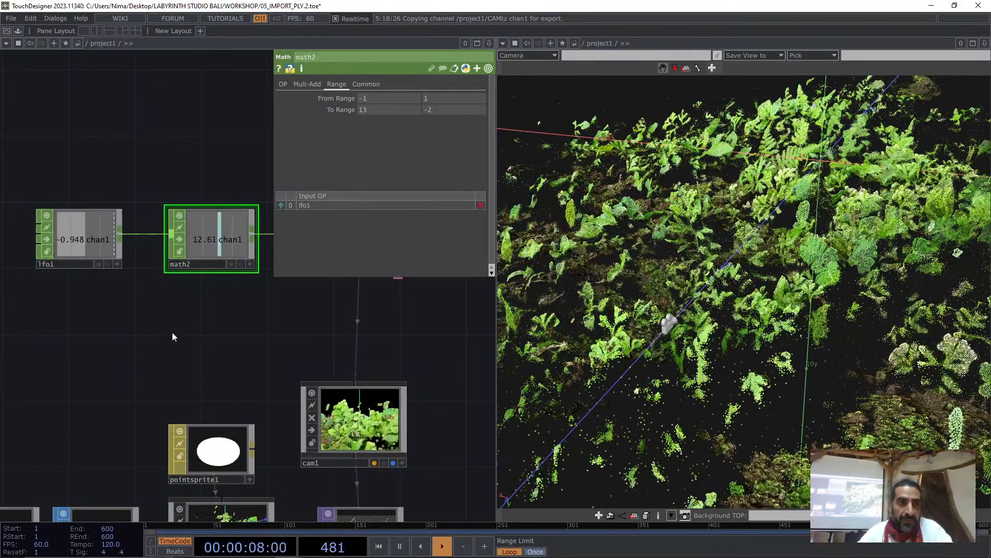
left_click(83, 239)
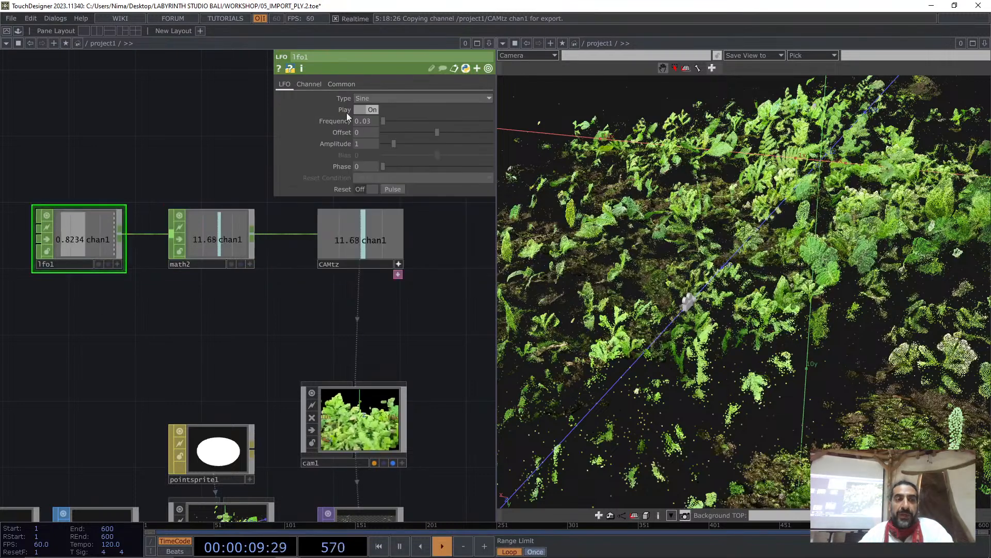
left_click(378, 100)
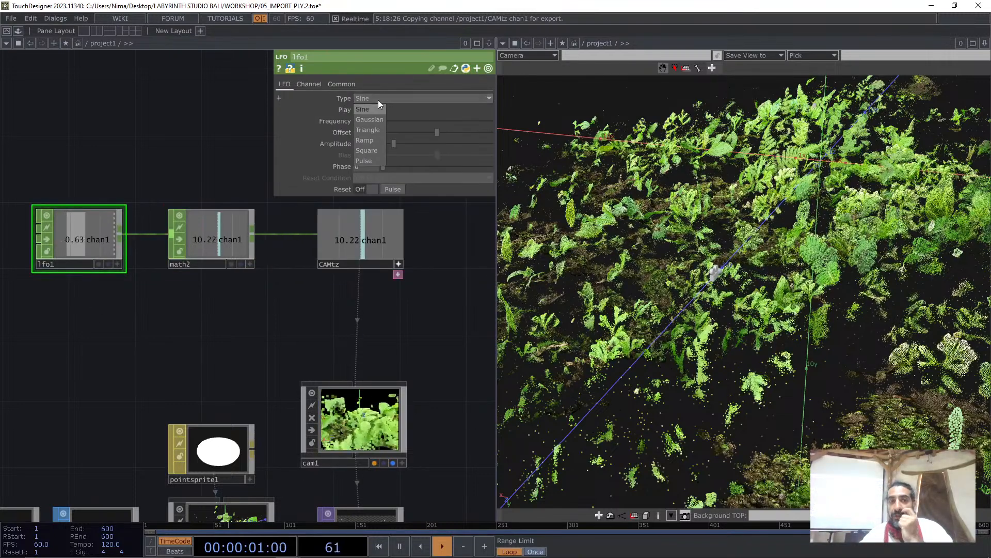
left_click(378, 129)
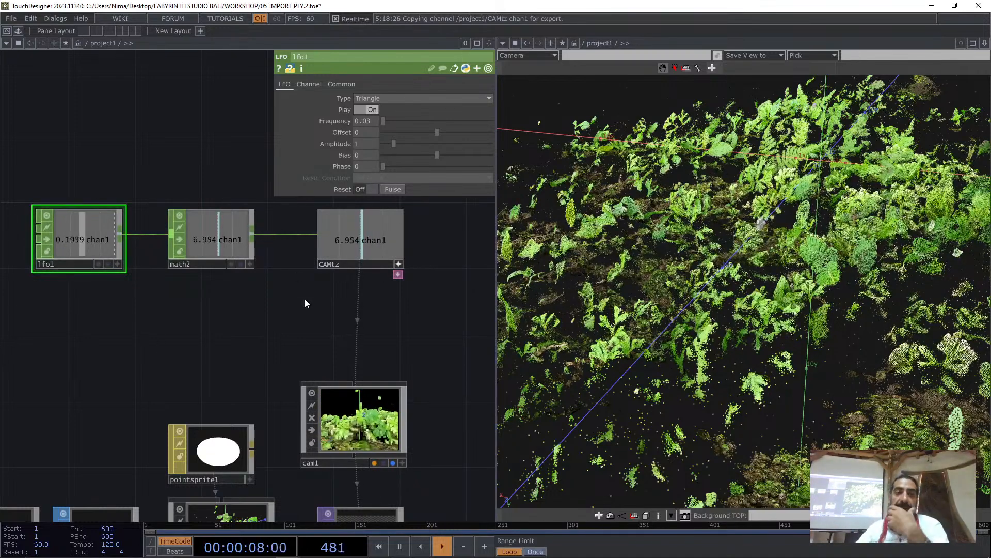
Move the lfo1, math2 and CAMtz chain away from cam1 and widen the gap between lfo1 and math2
scroll(401, 365, "down", 3)
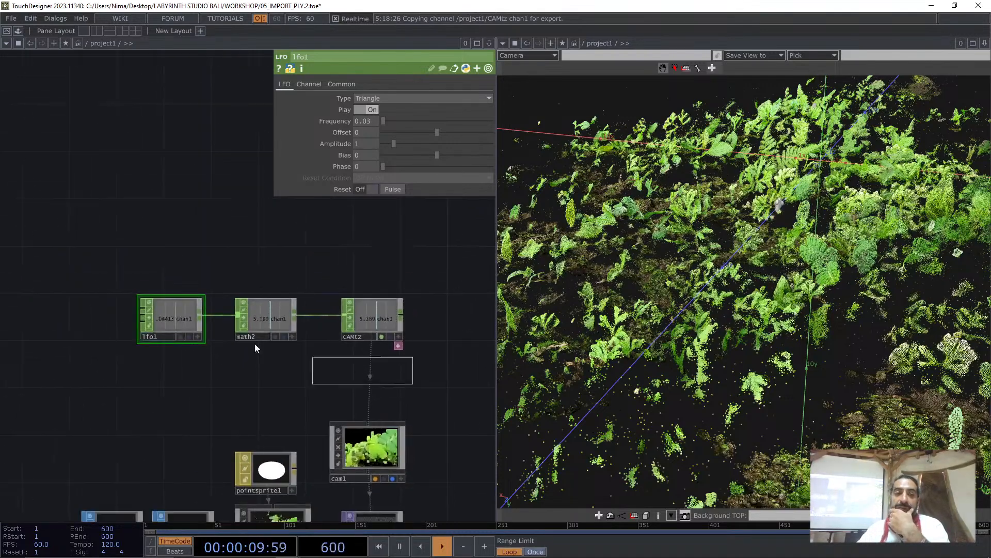
right_click_drag(255, 348, 178, 312)
left_click_drag(178, 313, 119, 230)
left_click_drag(213, 282, 349, 344)
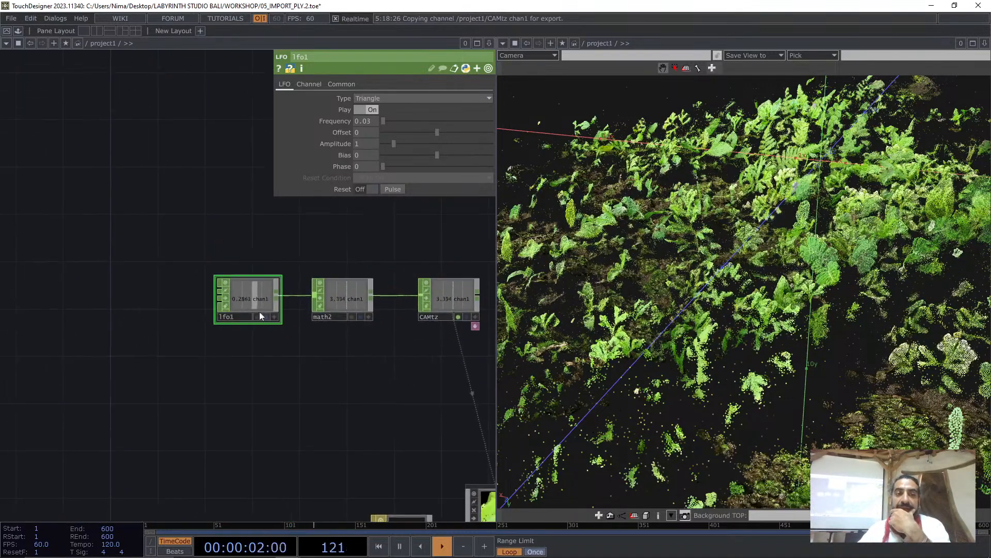
left_click_drag(259, 315, 188, 314)
left_click_drag(376, 354, 309, 344)
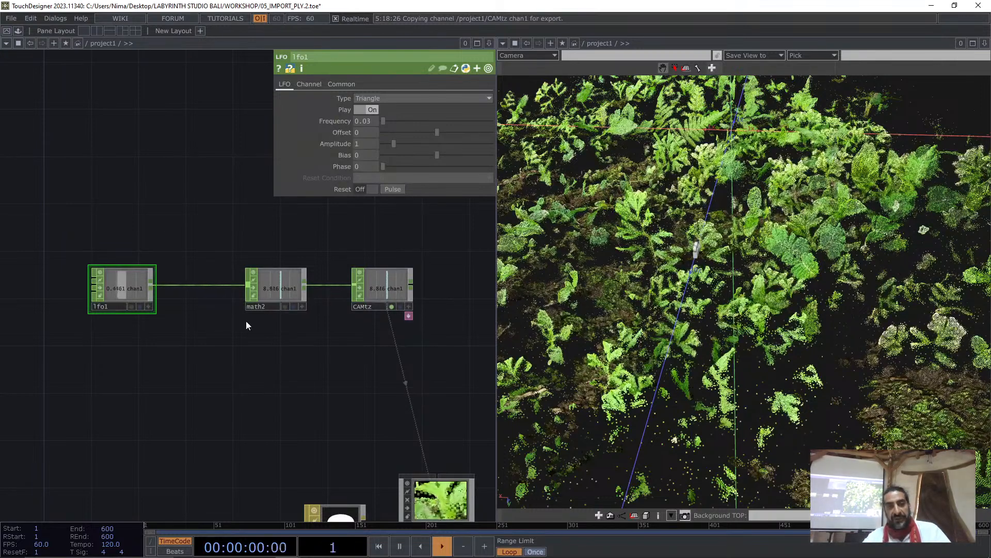
Add a Noise CHOP in the empty area below lfo1
key("Tab")
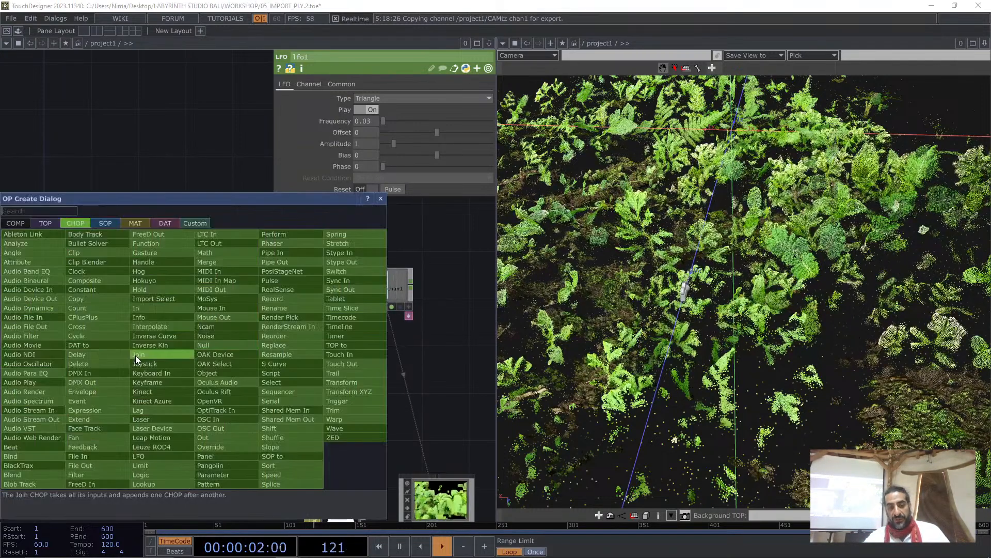
type("NOI")
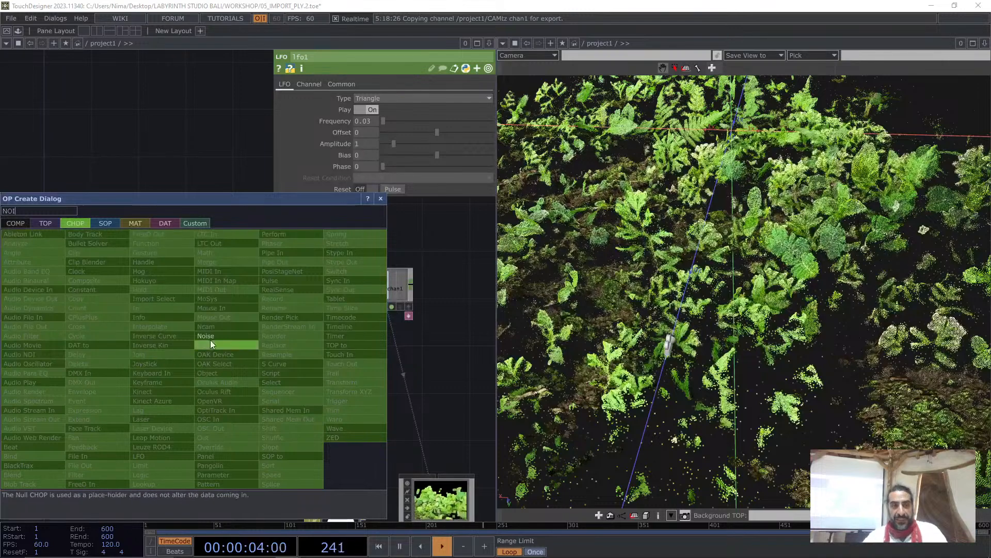
left_click(208, 336)
left_click(120, 362)
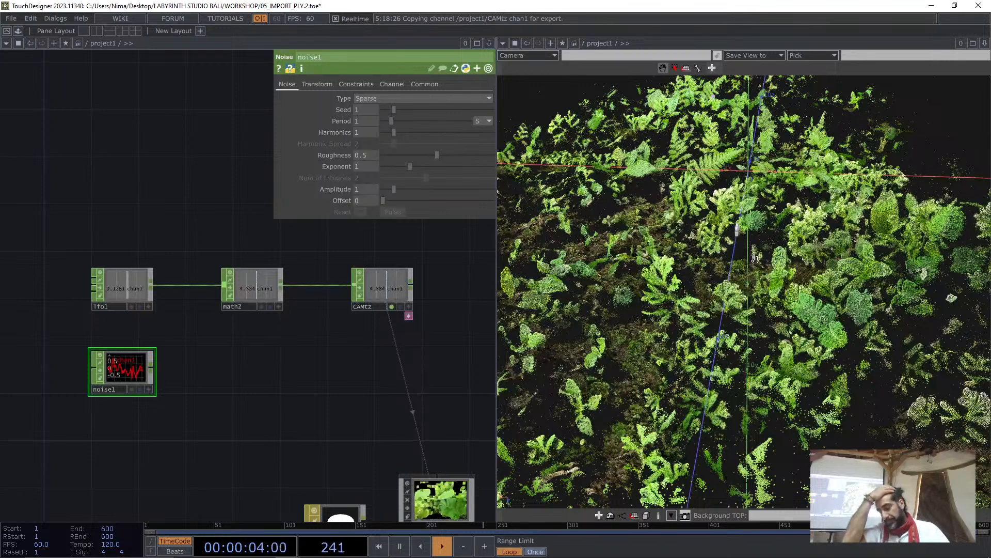
left_click_drag(129, 387, 168, 373)
Turn on Time Slice for noise1 and set its Period to 30
left_click(432, 82)
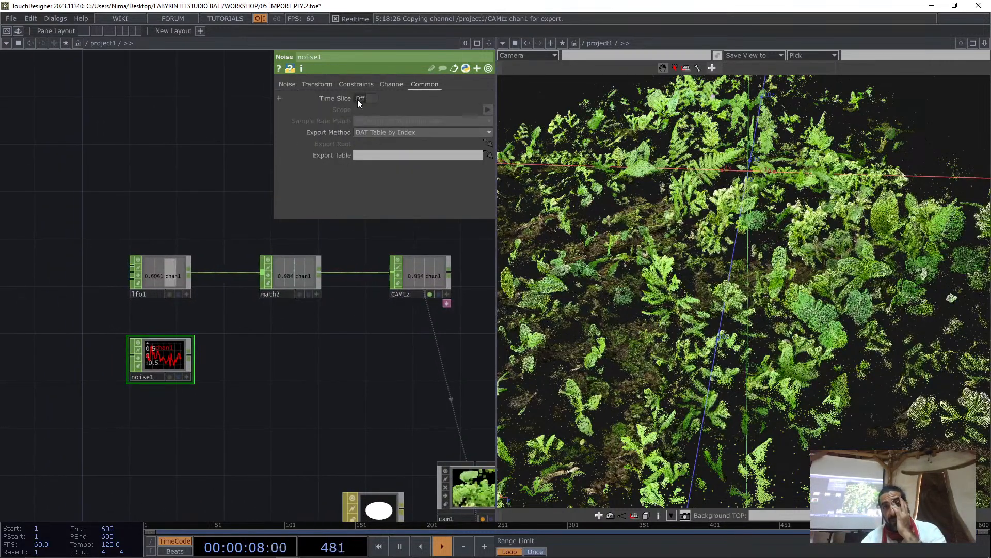
scroll(168, 376, "up", 3)
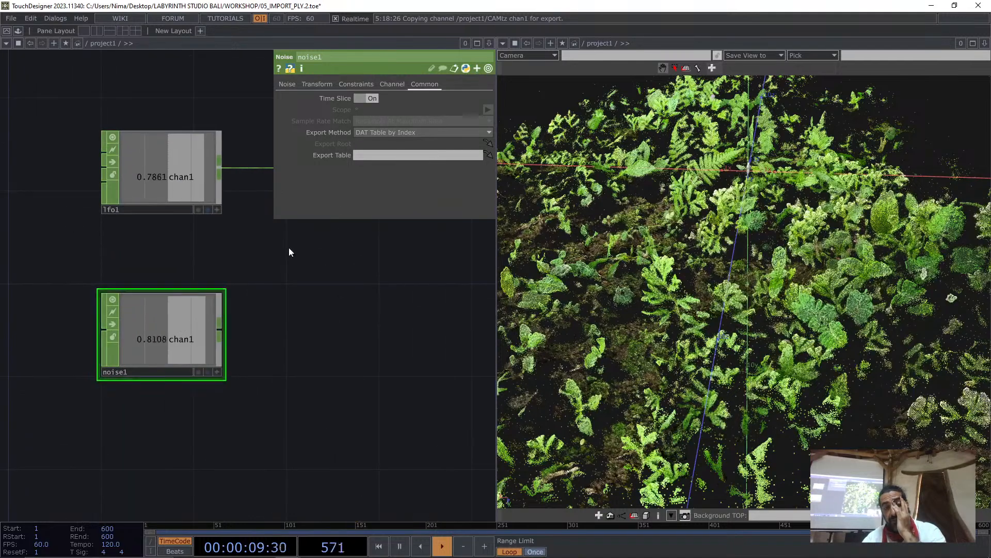
left_click(287, 83)
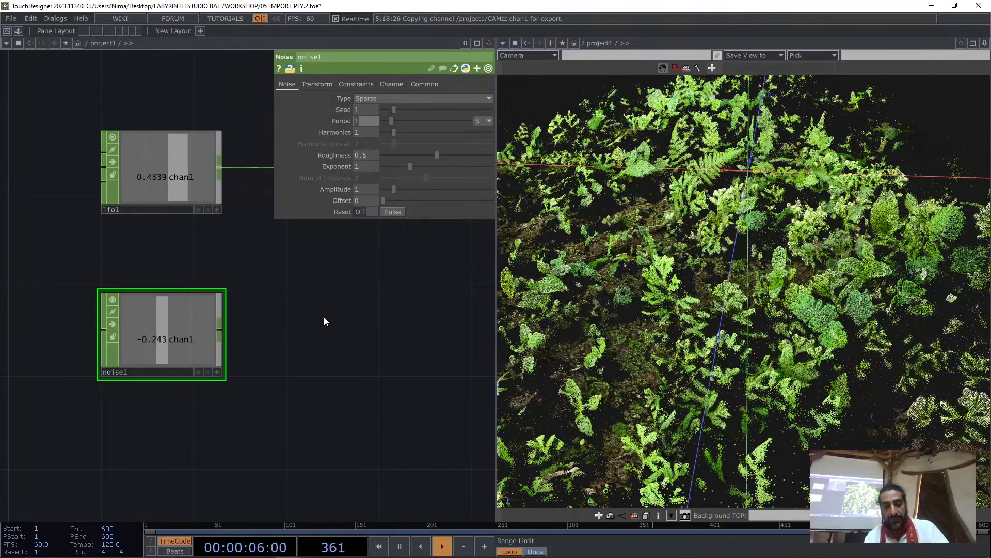
type("30")
key("Return")
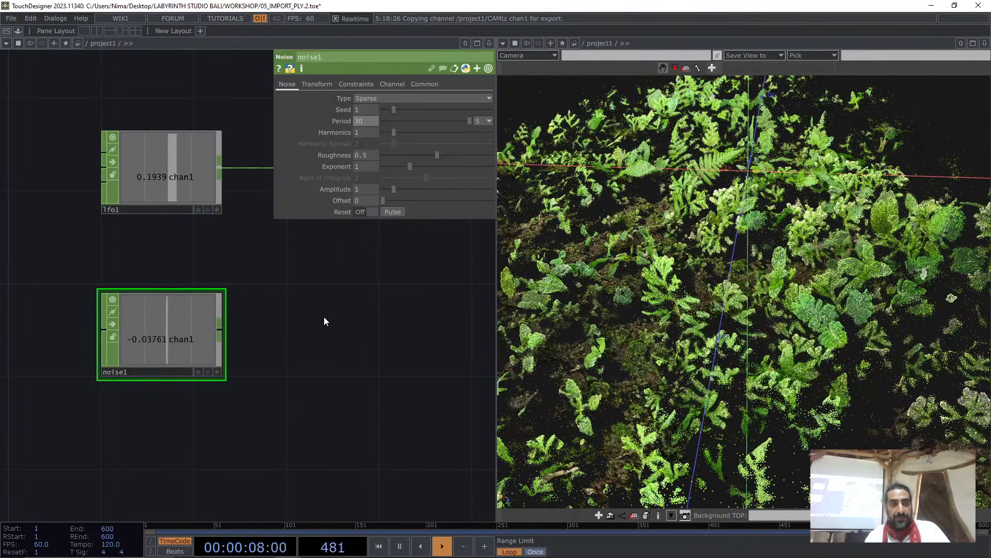
Append a Math CHOP to noise1 and a Null CHOP after that Math
right_click(222, 331)
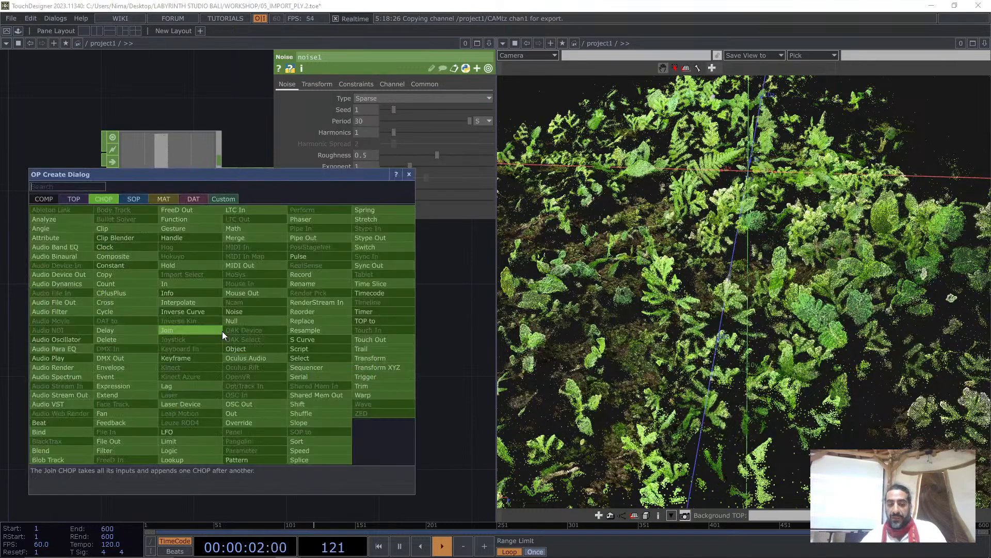
left_click(247, 232)
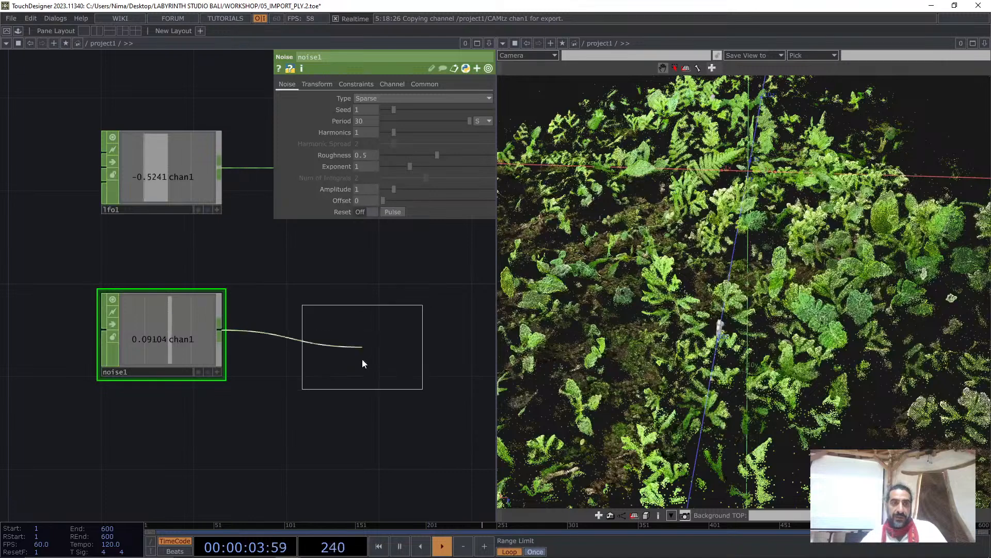
left_click(370, 335)
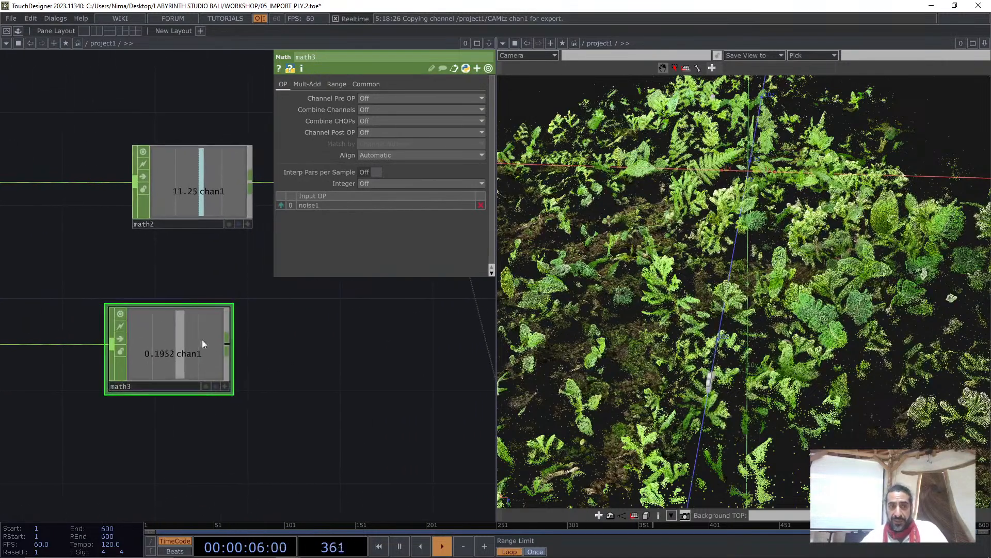
right_click(227, 343)
type("NU")
left_click(249, 335)
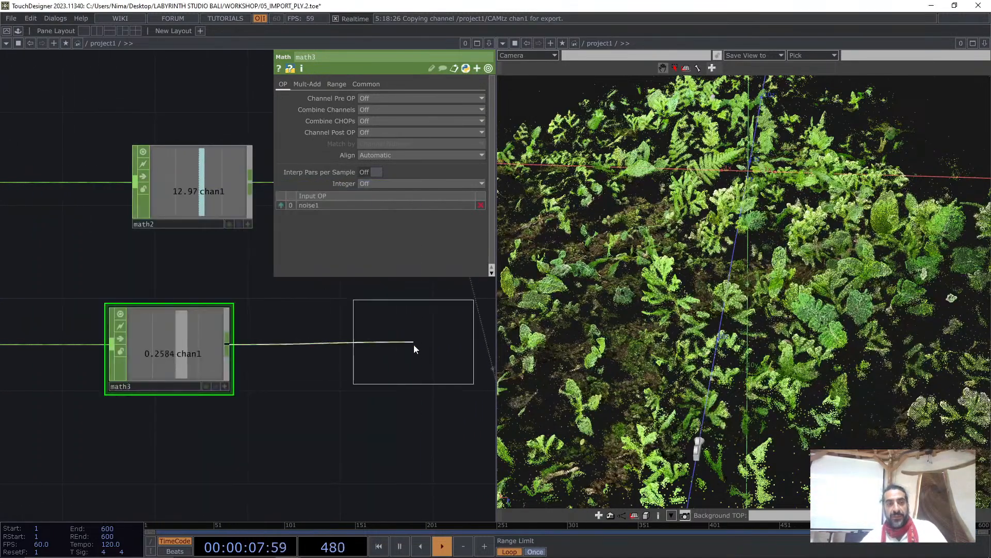
left_click(420, 347)
left_click_drag(345, 347, 298, 346)
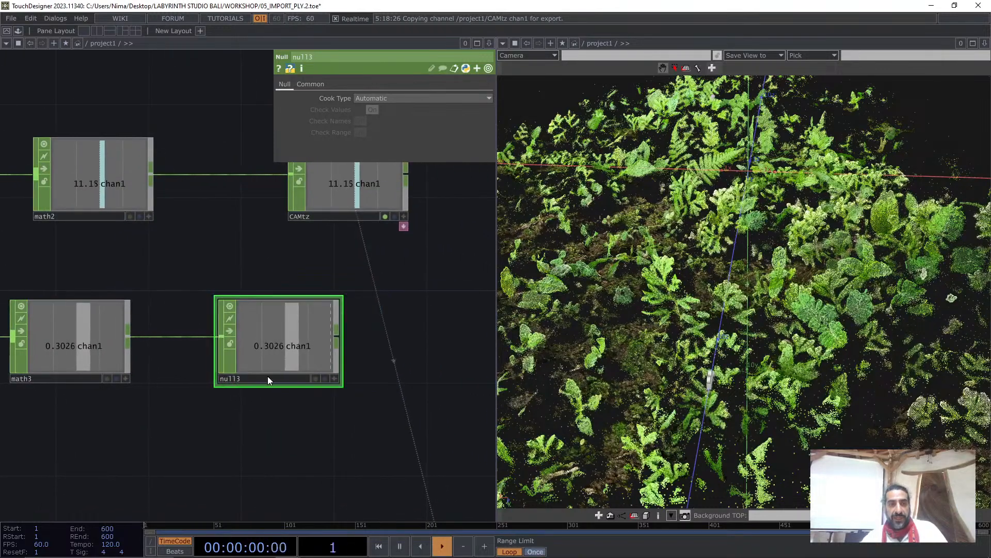
Rename the Null CHOP at the end of the noise1 chain to CAMtx
left_click(267, 376)
type("CAM")
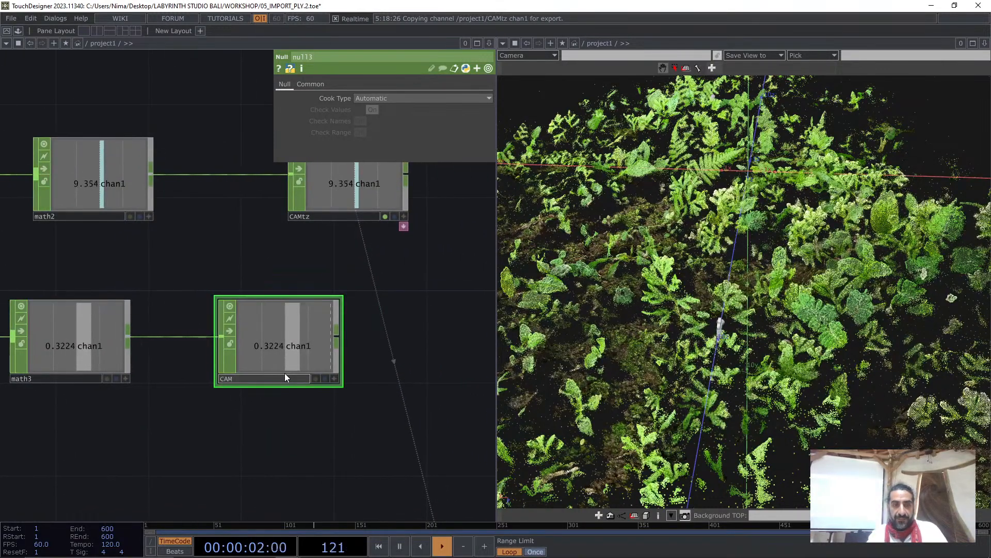
type("tx")
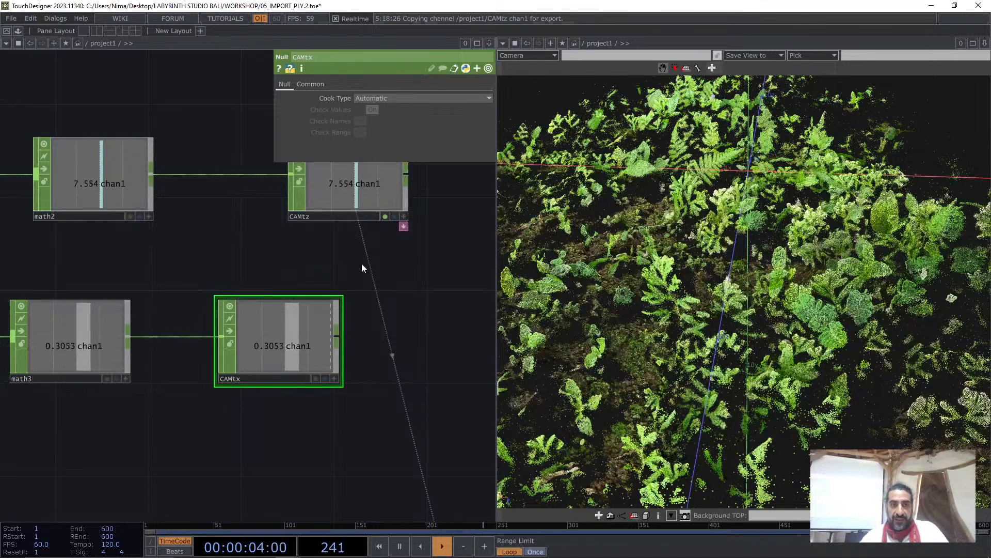
Make the CAMtx viewer active and export its channel to cam1's Translate X
left_click_drag(303, 378, 243, 320)
scroll(243, 320, "down", 2)
left_click(324, 419)
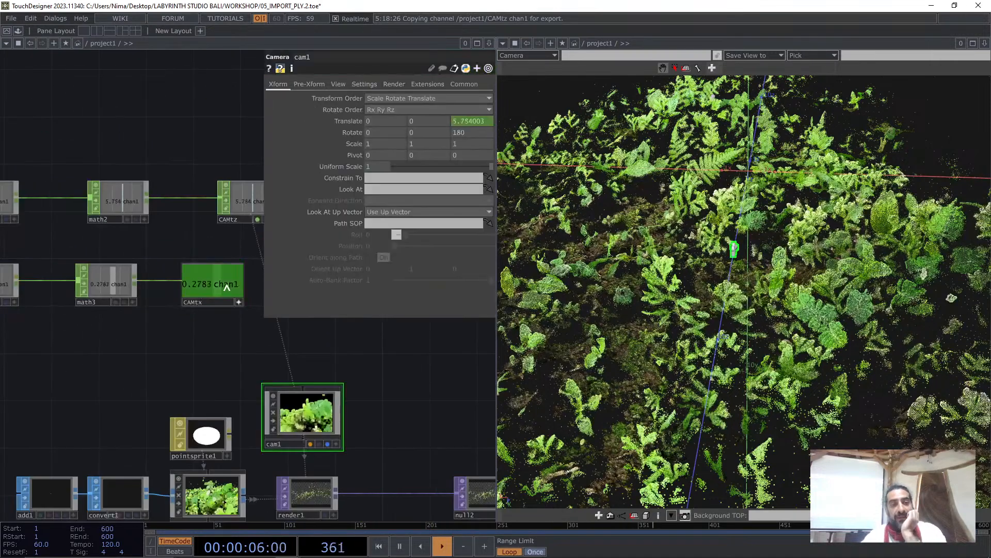
left_click_drag(212, 284, 395, 122)
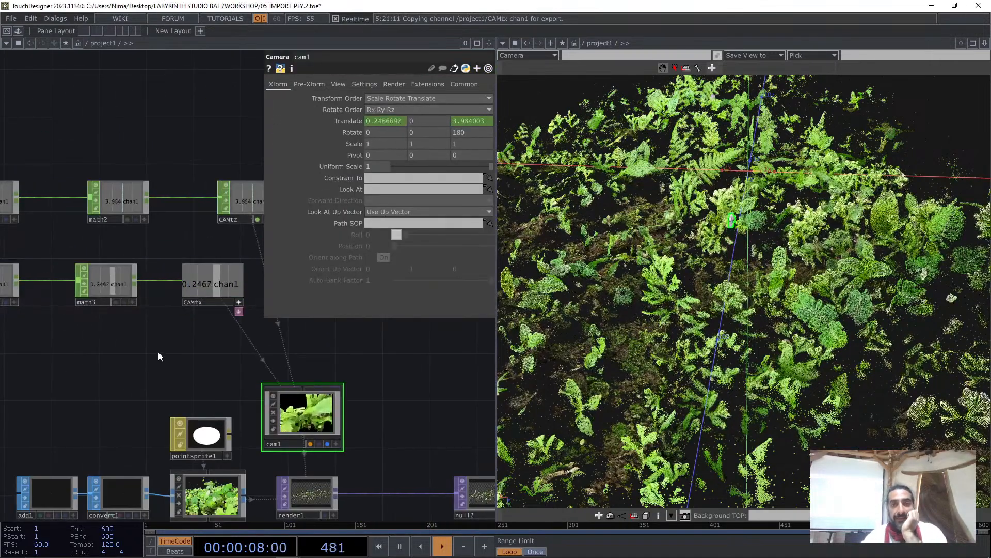
Set math3's To Range to -3 and 3
left_click_drag(158, 352, 193, 364)
left_click(140, 297)
left_click(335, 84)
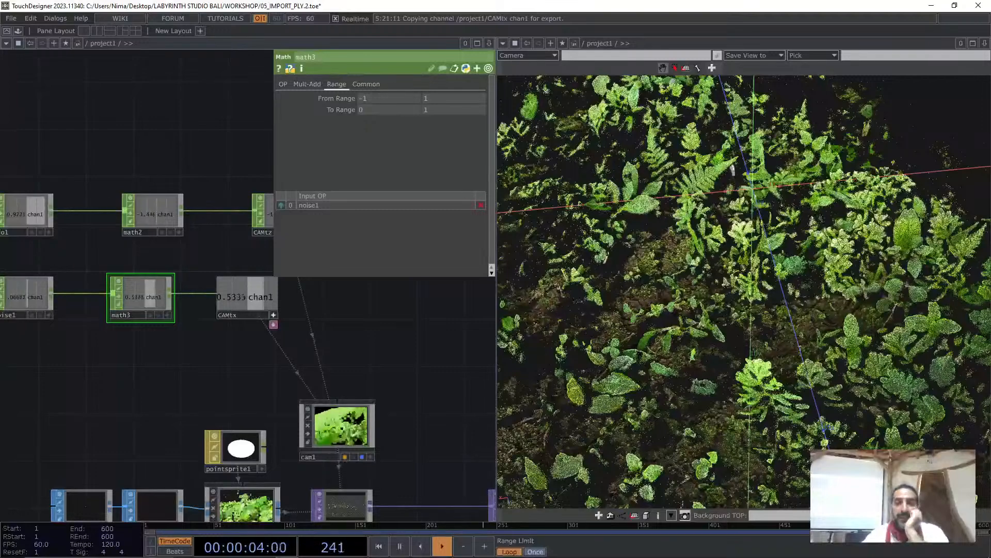
middle_click(370, 98)
middle_click_drag(370, 99, 336, 99)
middle_click_drag(431, 110, 460, 101)
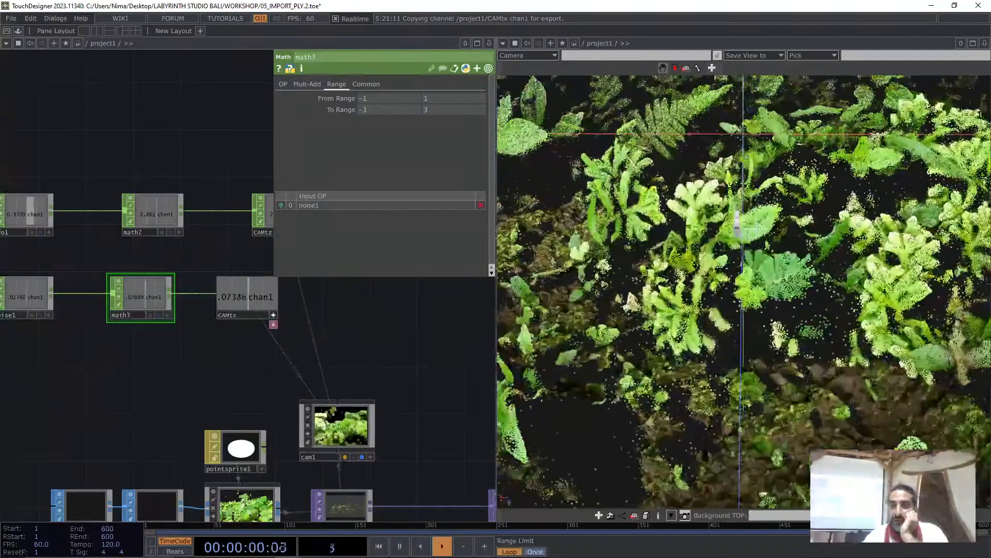
Set noise1's Exponent to 0.7 and its Harmonics to 0
left_click_drag(139, 369, 212, 359)
left_click(107, 271)
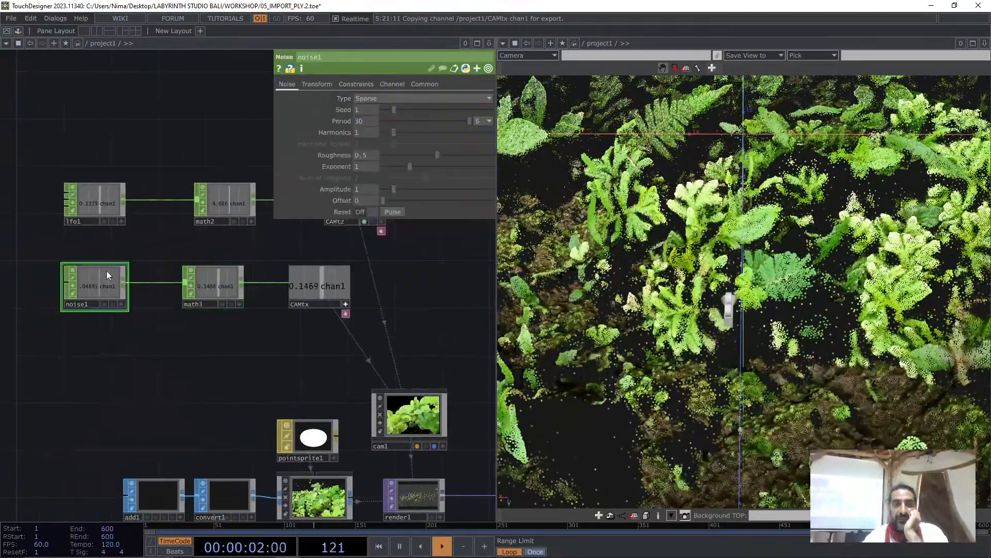
scroll(111, 267, "up", 3)
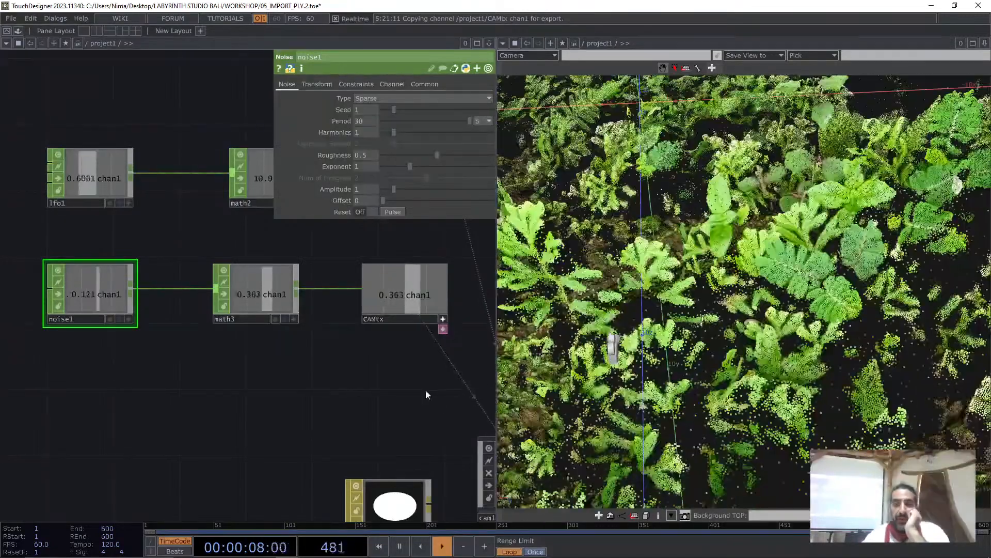
scroll(311, 379, "down", 5)
scroll(313, 380, "down", 3)
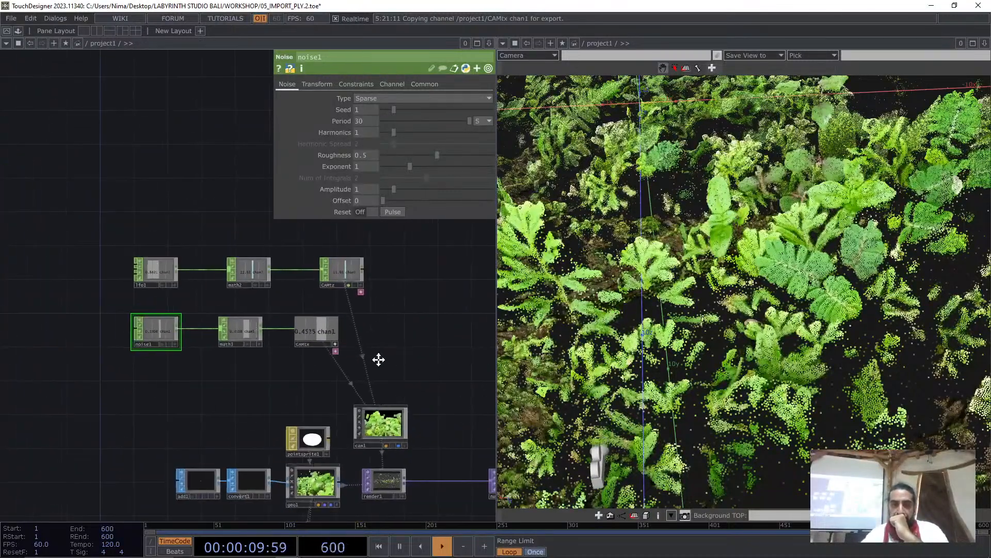
left_click_drag(378, 358, 359, 357)
scroll(140, 335, "up", 1)
scroll(141, 335, "up", 3)
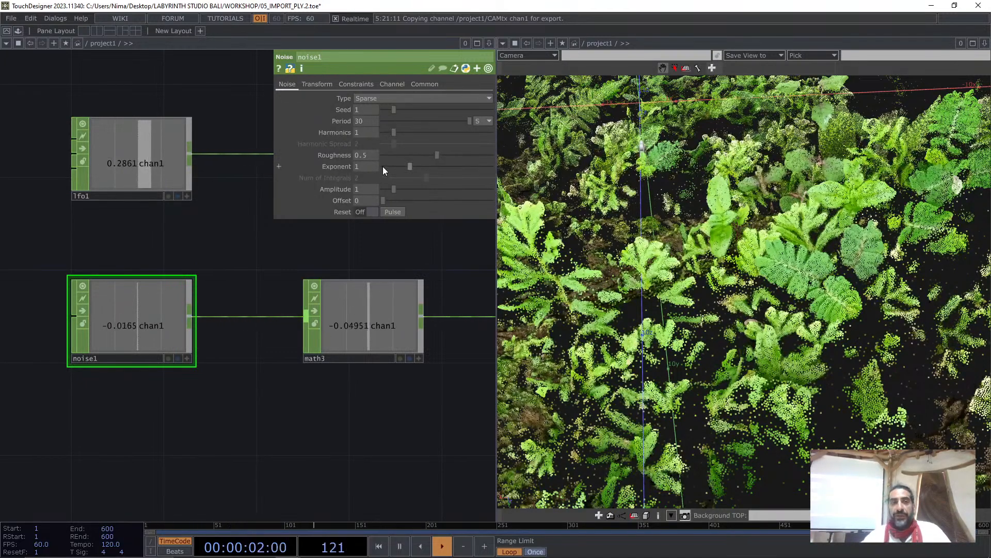
mouse_move(360, 166)
middle_mouse_down()
mouse_move(361, 155)
mouse_move(349, 155)
mouse_move(361, 165)
middle_mouse_up()
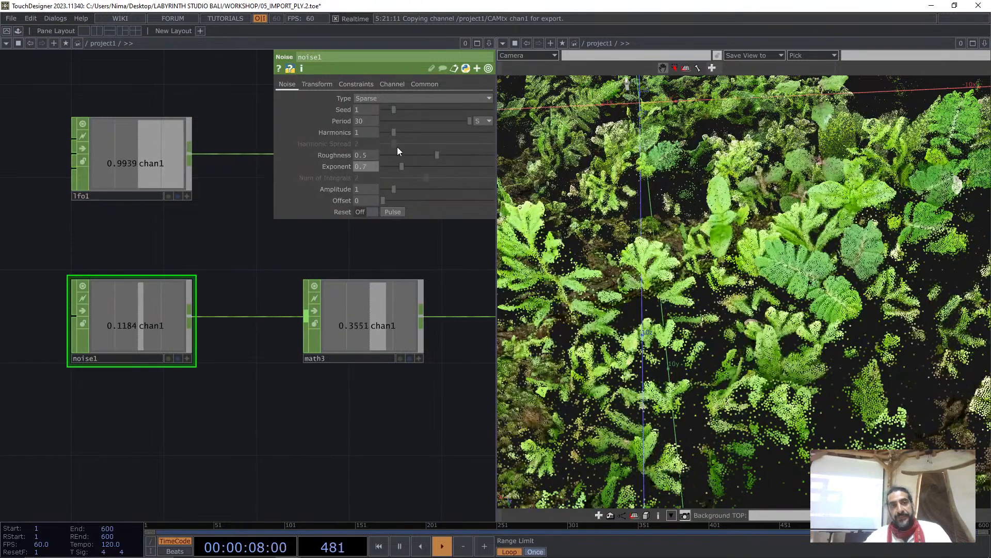
left_click_drag(395, 136, 302, 146)
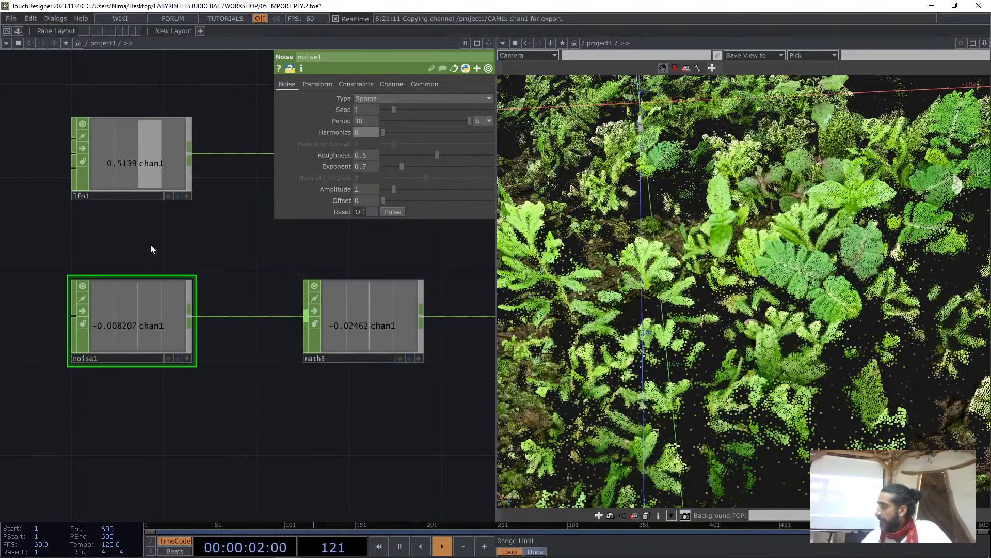
Widen math3's To Range to -7 and 7
left_click(378, 312)
middle_click_drag(380, 110, 440, 91)
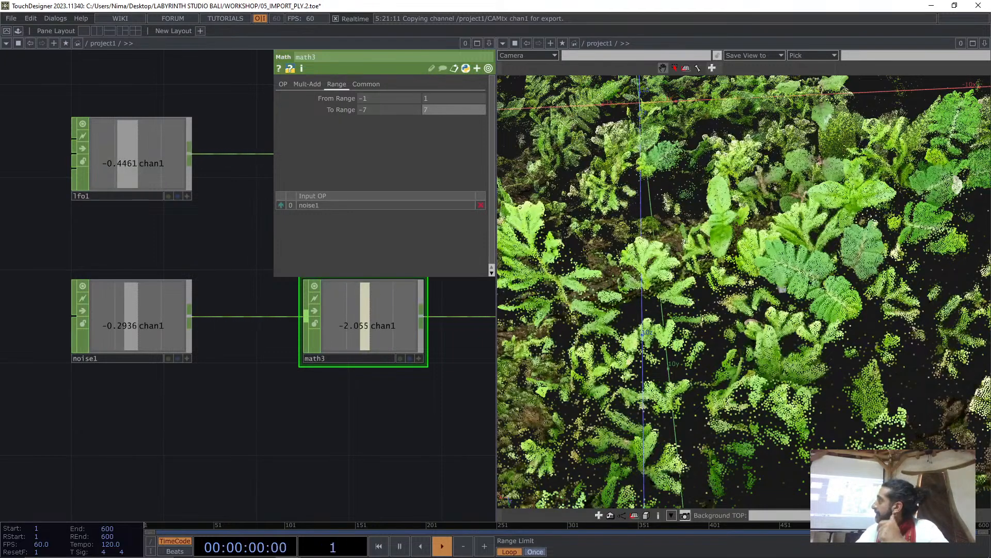
left_click_drag(438, 431, 239, 404)
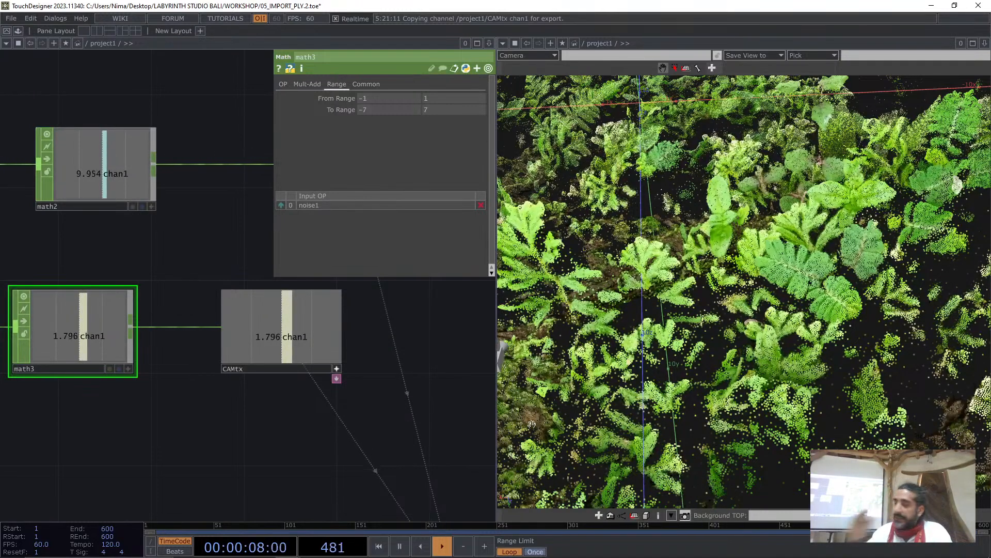
Set noise1's Exponent to 1
left_click_drag(152, 453, 193, 465)
scroll(193, 465, "down", 3)
left_click(42, 344)
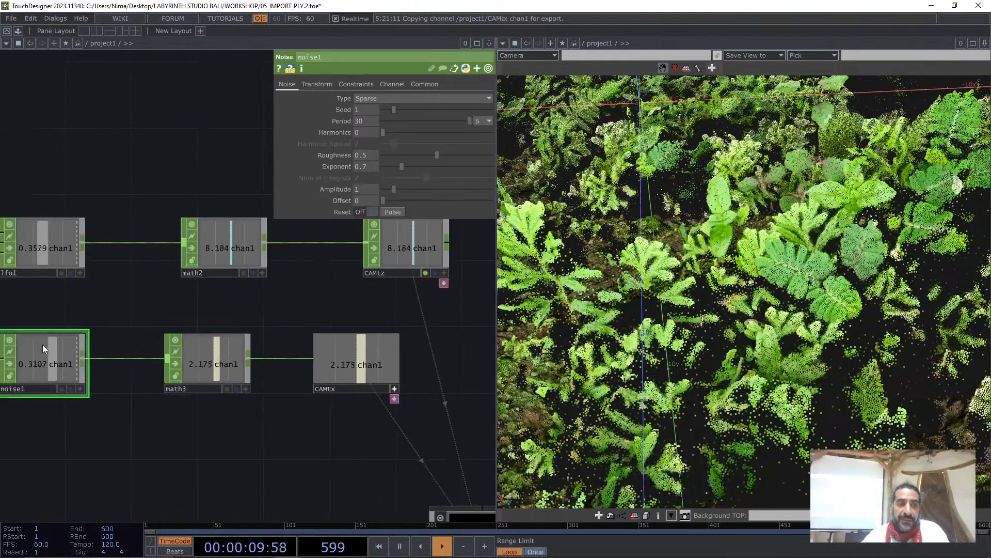
middle_click_drag(370, 167, 372, 155)
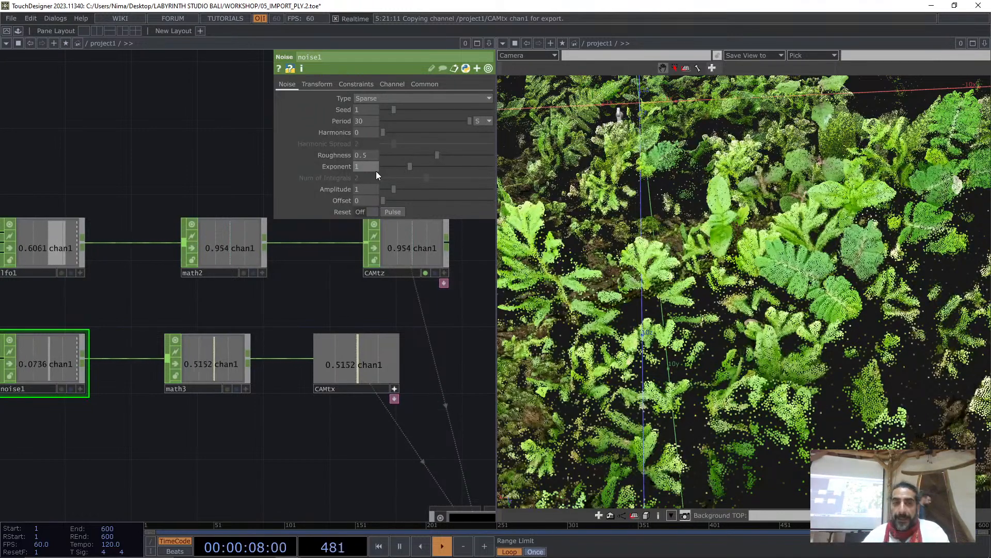
Turn off the active viewer on CAMtx and align the node directly below CAMtz
left_click(396, 388)
left_click_drag(428, 382, 359, 411)
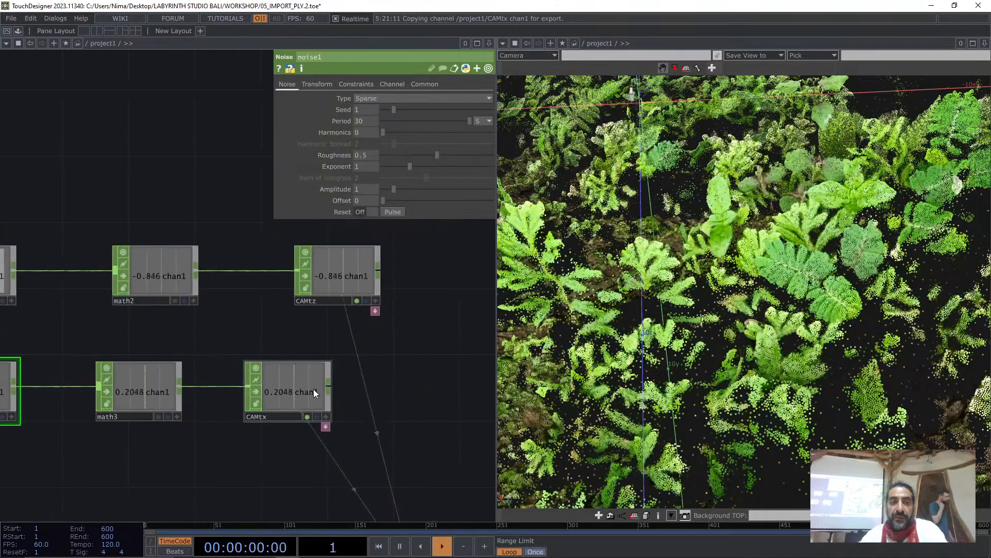
left_click_drag(309, 388, 373, 385)
scroll(396, 387, "down", 4)
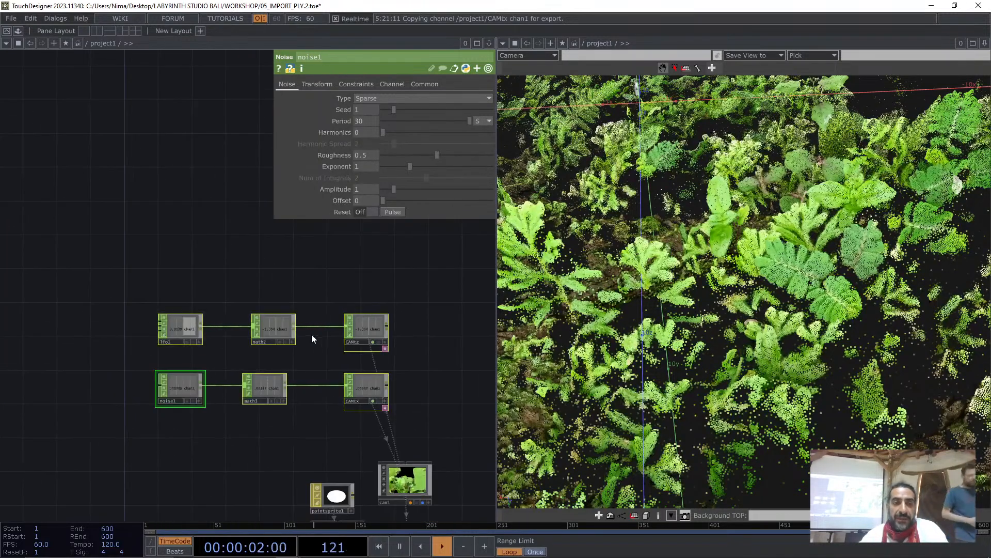
Align math3 below math2 and move the lfo1 and noise1 chains together farther away from cam1
left_click(225, 253)
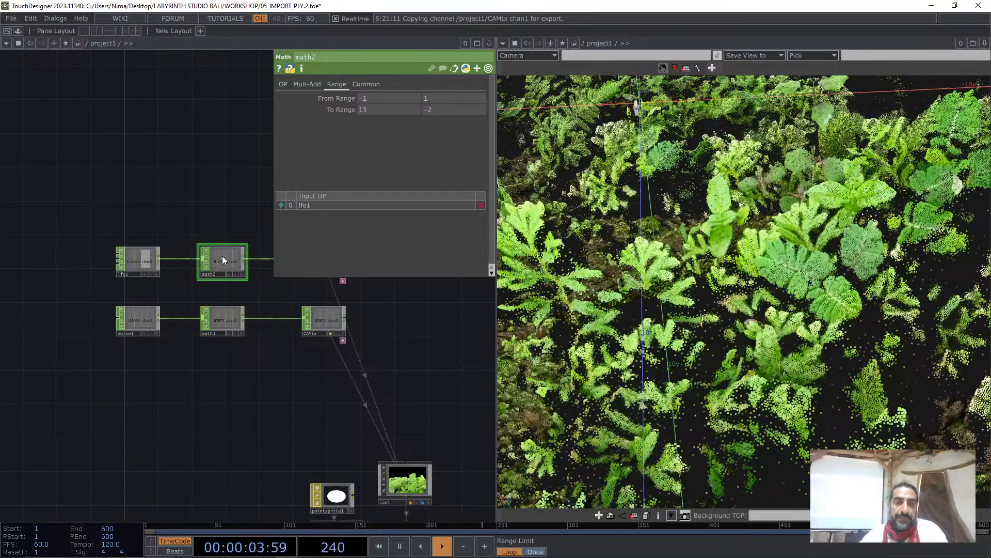
left_click_drag(387, 338, 357, 407)
right_click_drag(387, 427, 100, 323)
left_click_drag(180, 323, 137, 255)
left_click(269, 396)
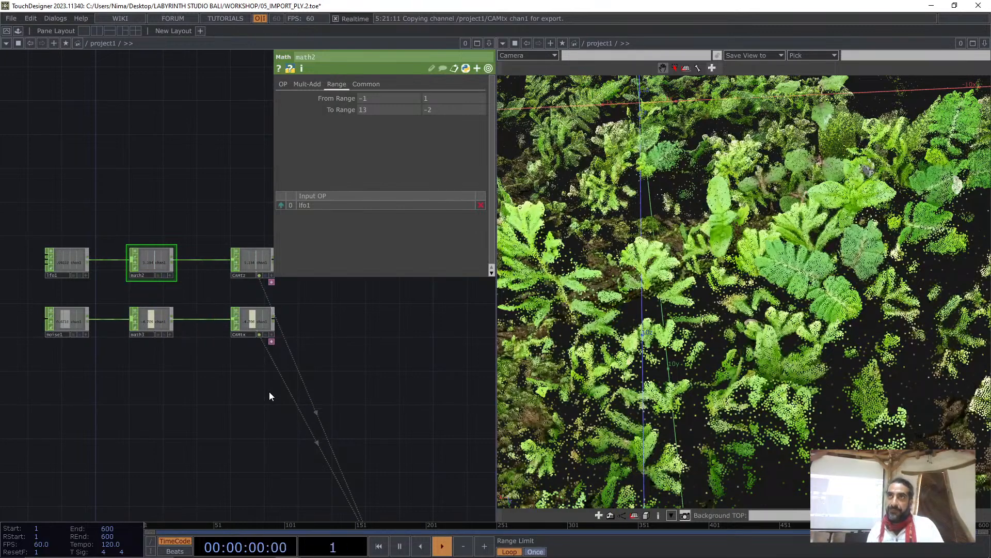
Duplicate math3 with its noise1 connection and place the copy below the original
scroll(88, 294, "up", 1)
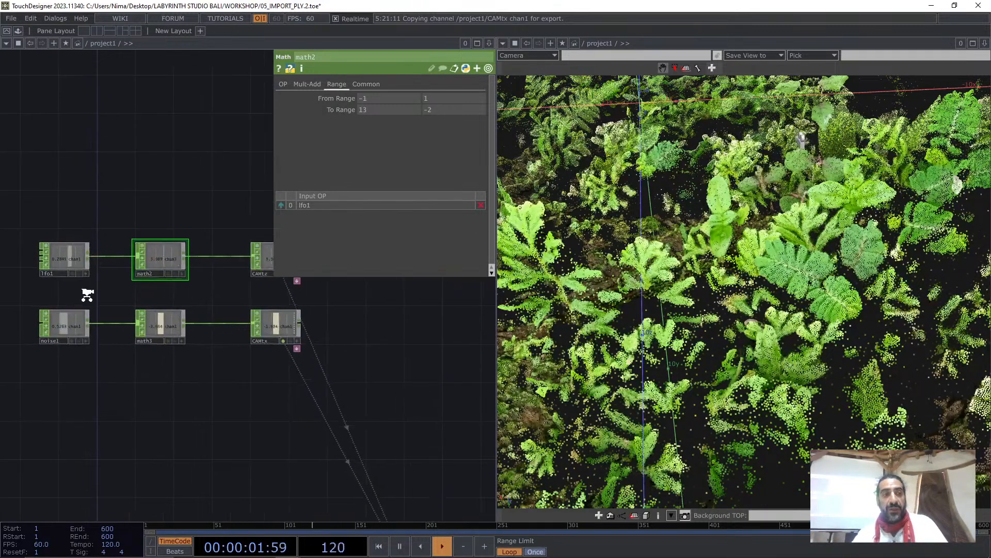
scroll(87, 295, "up", 3)
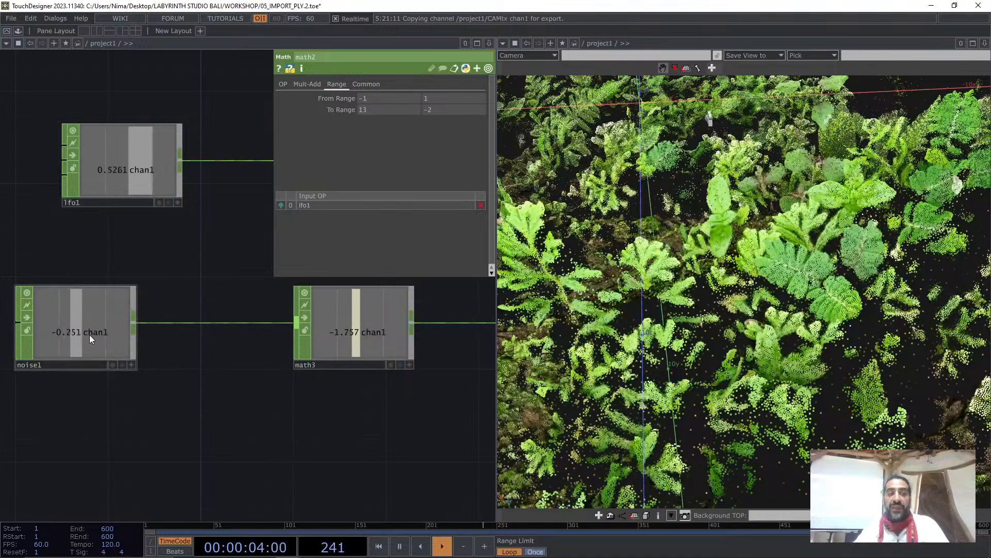
scroll(142, 339, "down", 3)
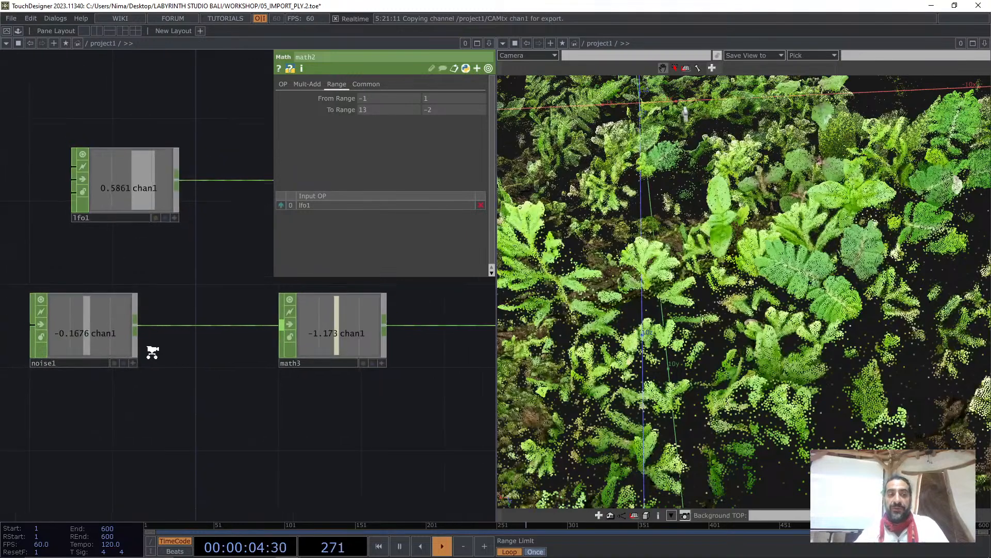
left_click(288, 359)
key("ctrl+c")
key("ctrl+v")
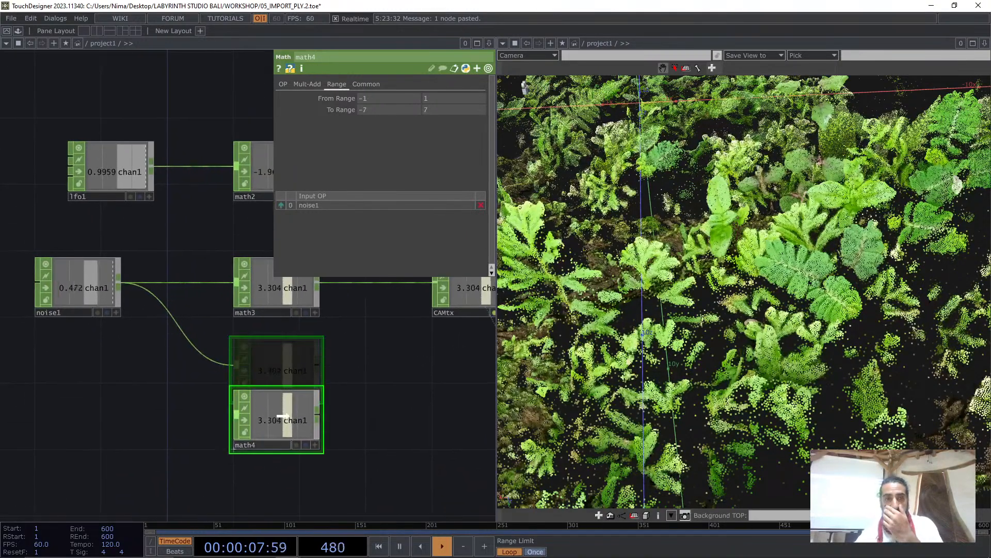
left_click(283, 415)
Set math4's To Range to -30 and 30
left_click(365, 109)
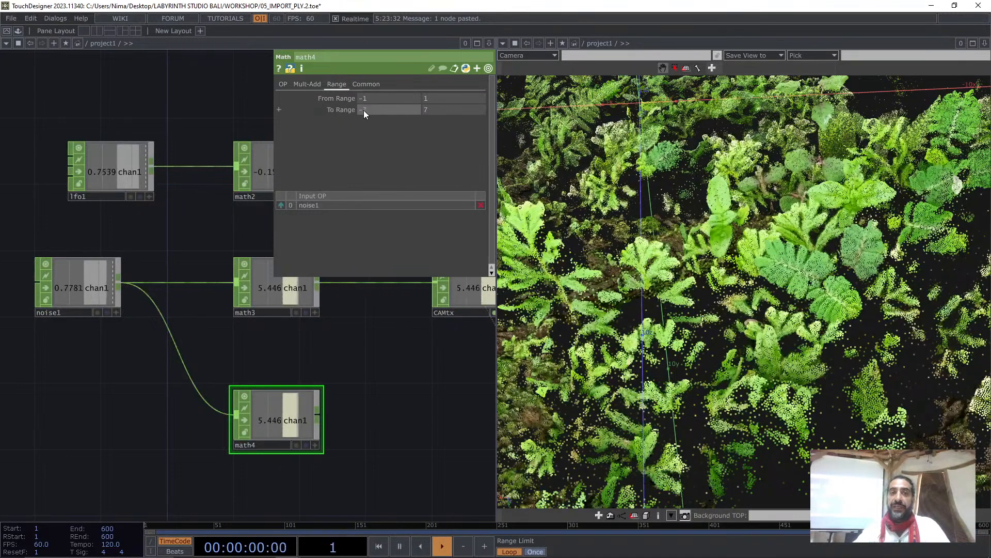
type("-30")
key("Tab")
type("30")
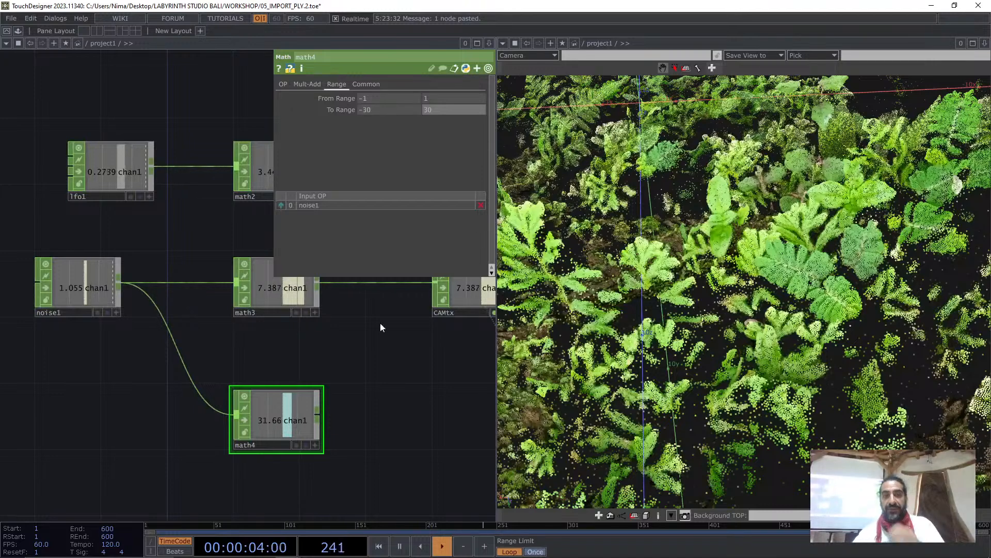
Add a Null CHOP after math4, wired to math4's output
left_click_drag(380, 322, 326, 290)
key("Tab")
left_click(262, 385)
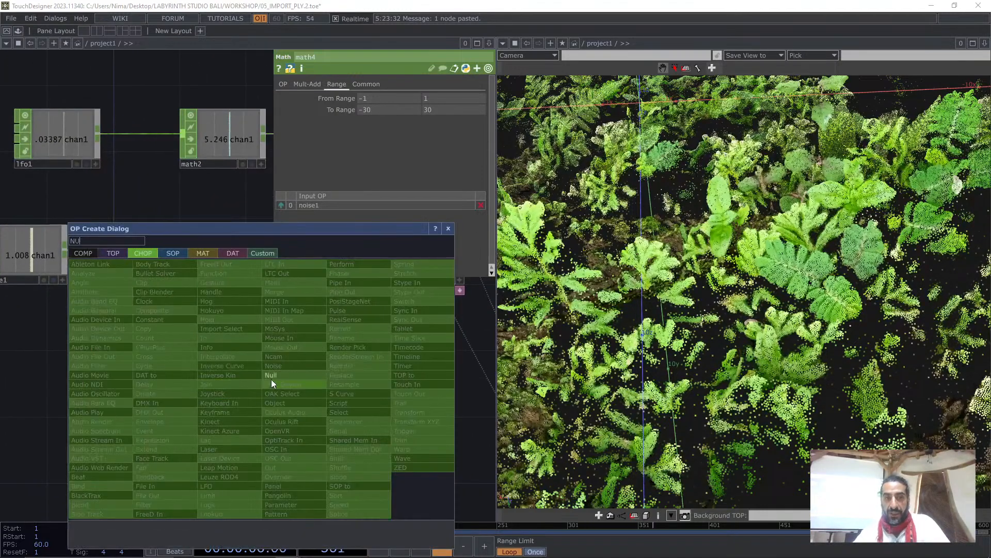
right_click(263, 383)
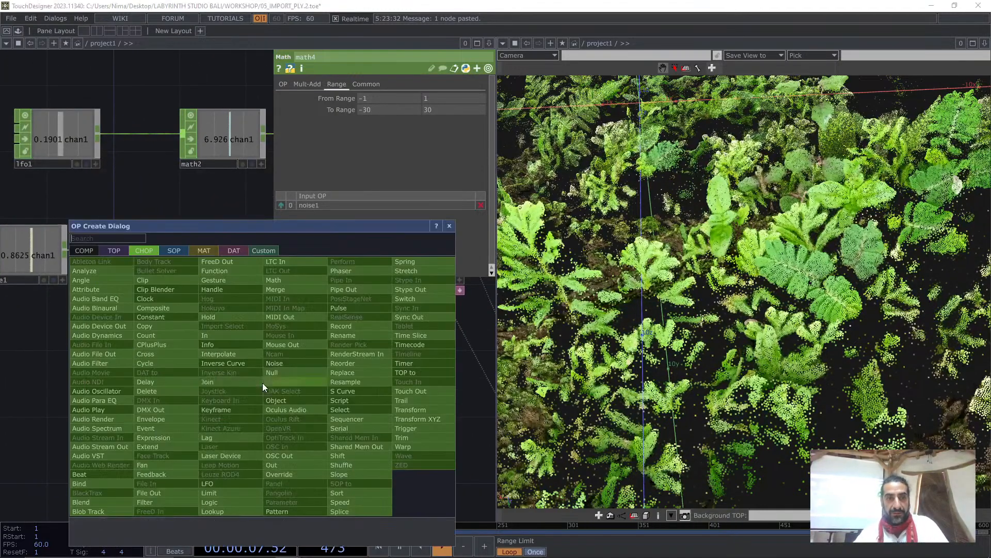
type("nul")
key("Return")
left_click(422, 384)
Rename the Null connected to math4 as CAMry
left_click(398, 412)
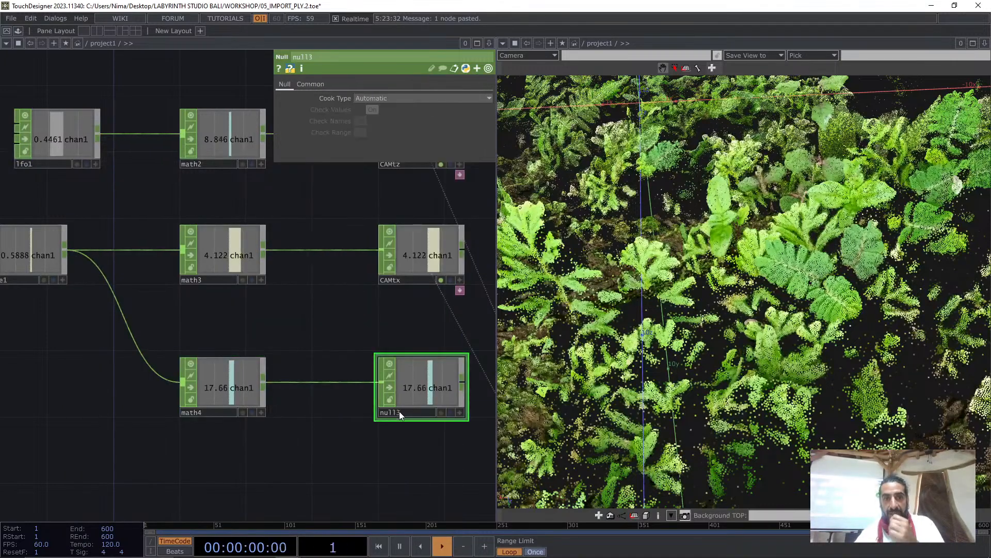
type("CAMr")
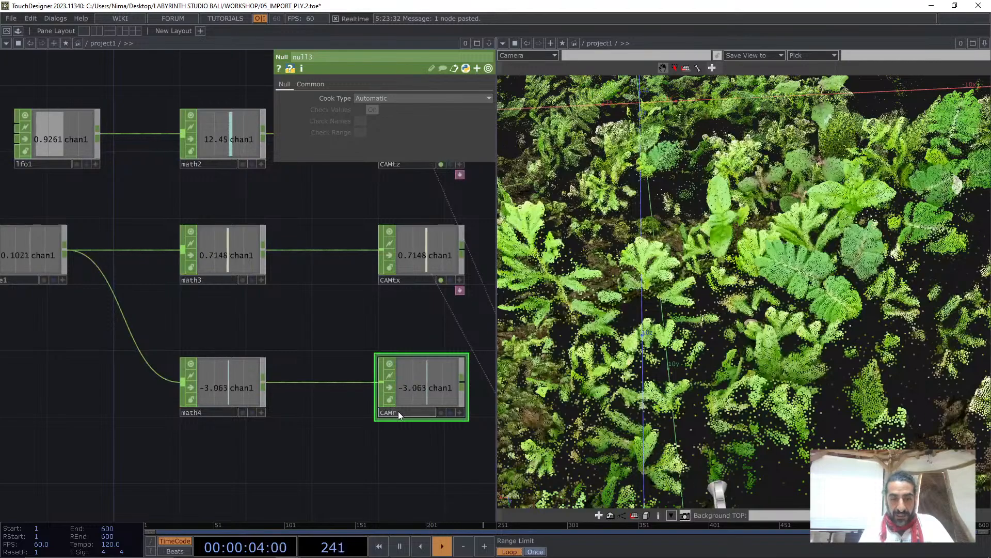
type("y")
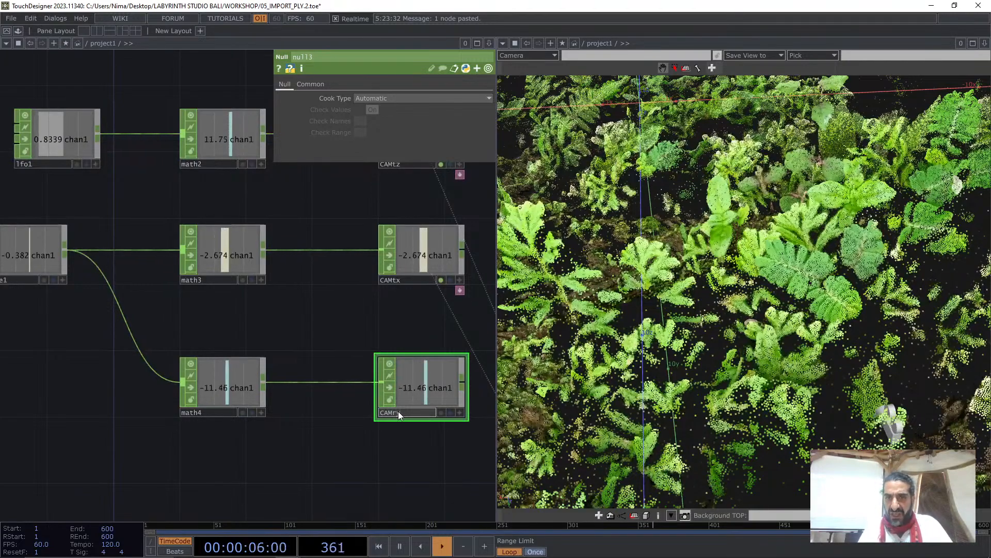
key("Return")
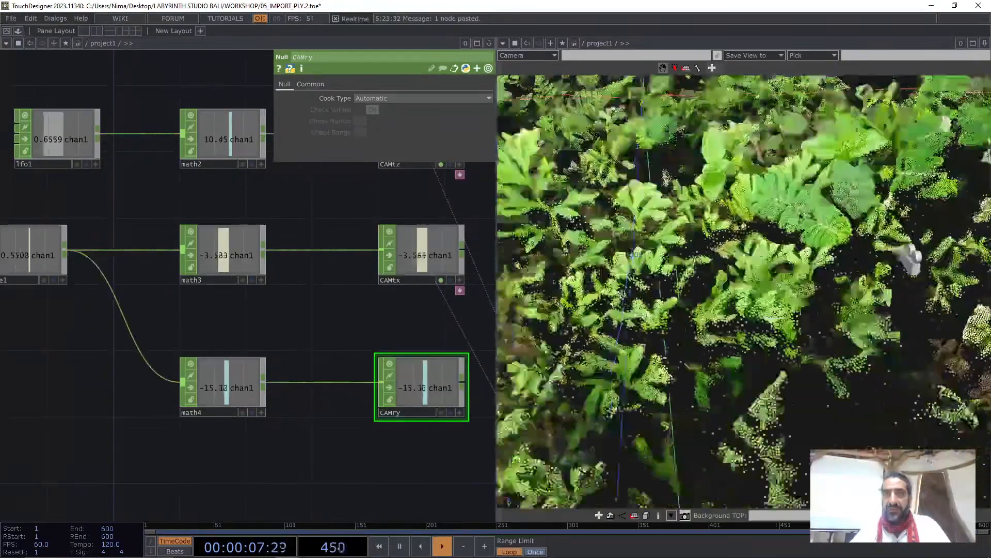
Make CAMry's viewer active and export its chan1 channel to cam1's Y rotation
left_click_drag(622, 293, 632, 243)
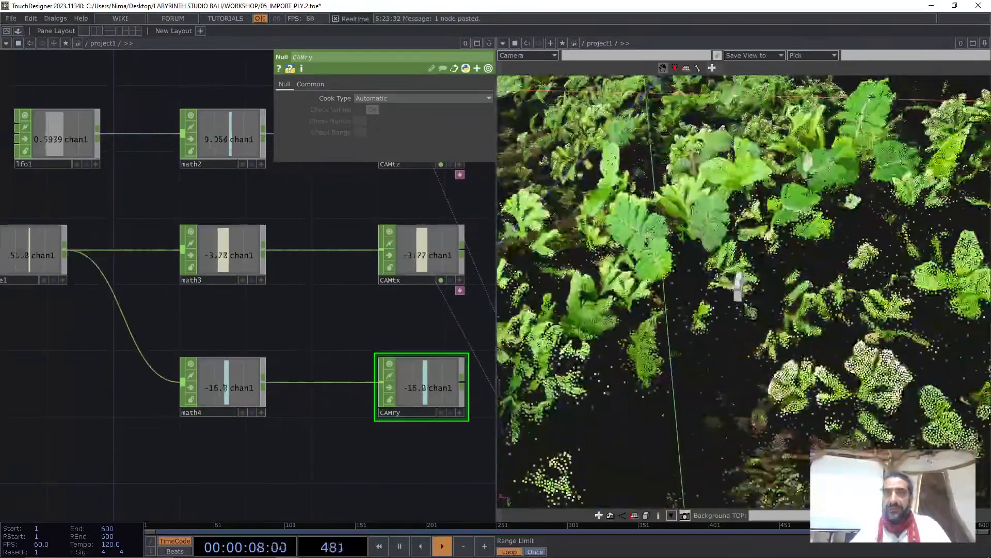
left_click_drag(331, 445, 181, 372)
scroll(274, 319, "down", 4)
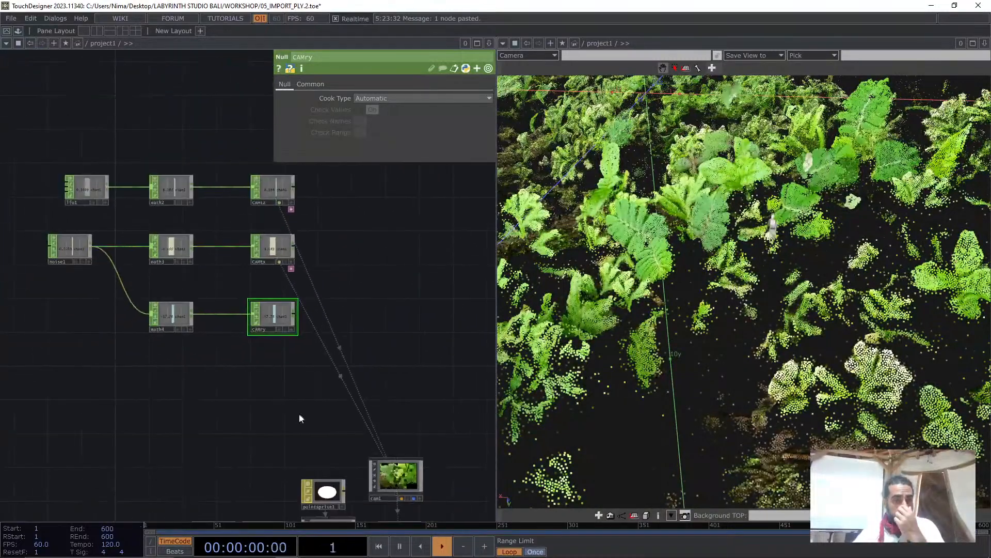
left_click(394, 476)
left_click_drag(307, 368, 277, 382)
left_click(262, 342)
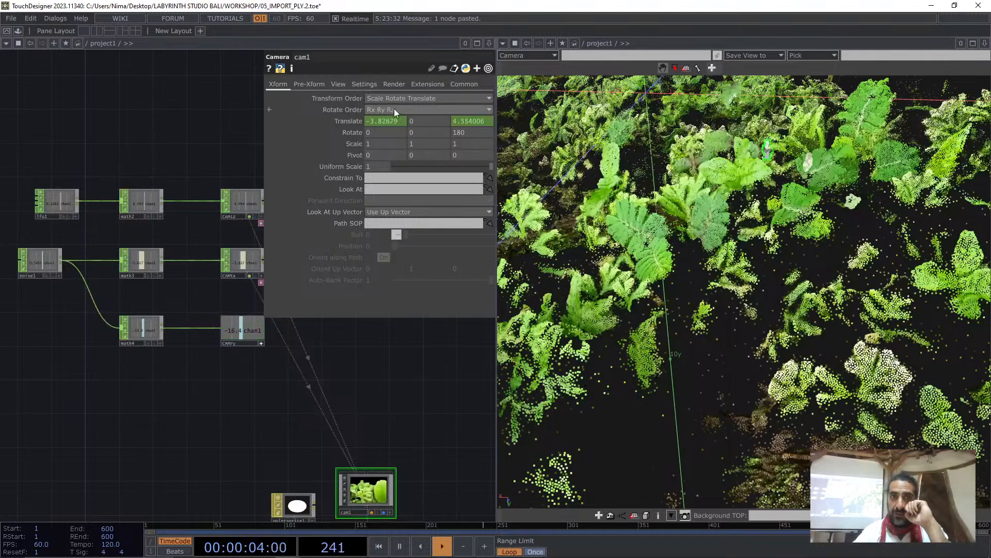
left_click_drag(243, 328, 428, 132)
left_click(438, 123)
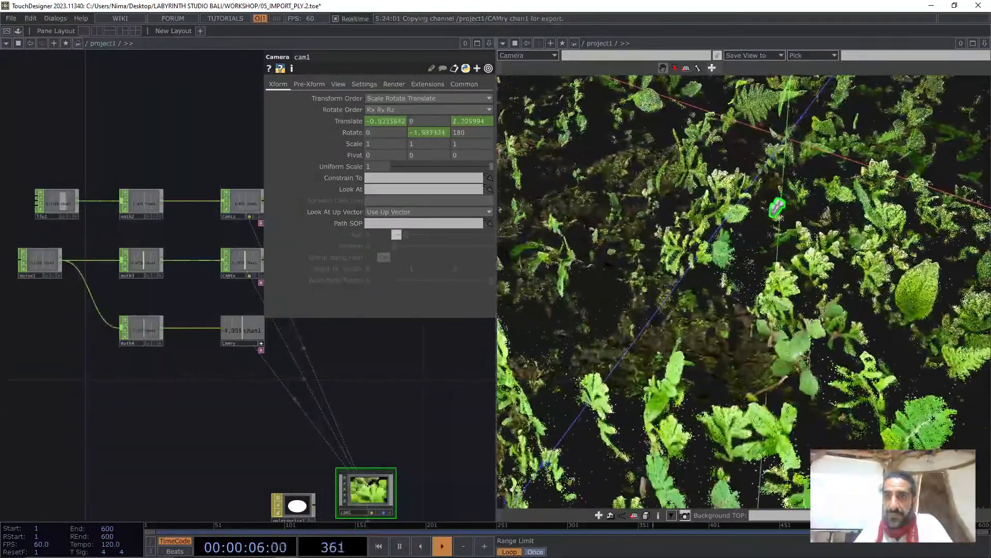
Set the Seed of noise1 to 7
scroll(138, 263, "up", 3)
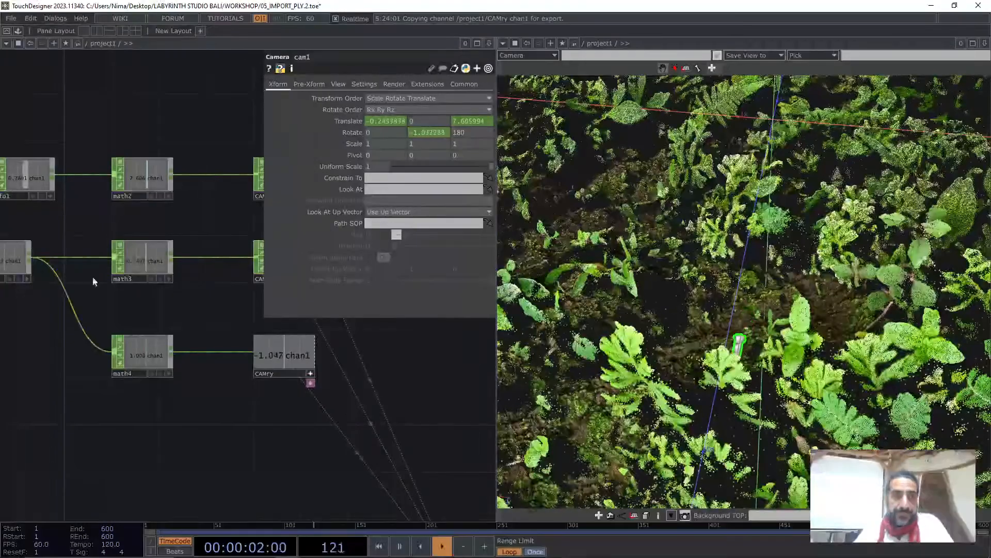
left_click(26, 252)
middle_click_drag(366, 109, 383, 99)
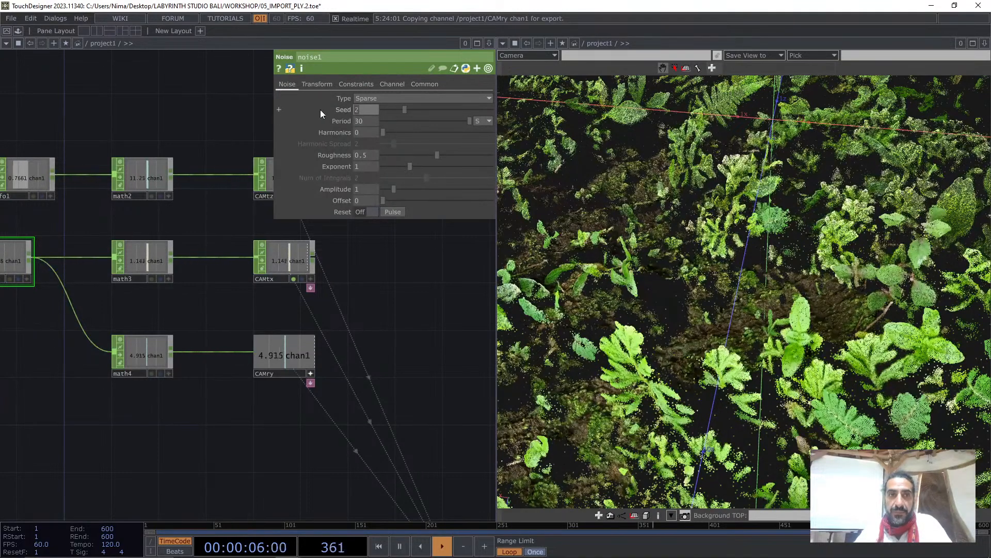
type("7")
left_click(223, 407)
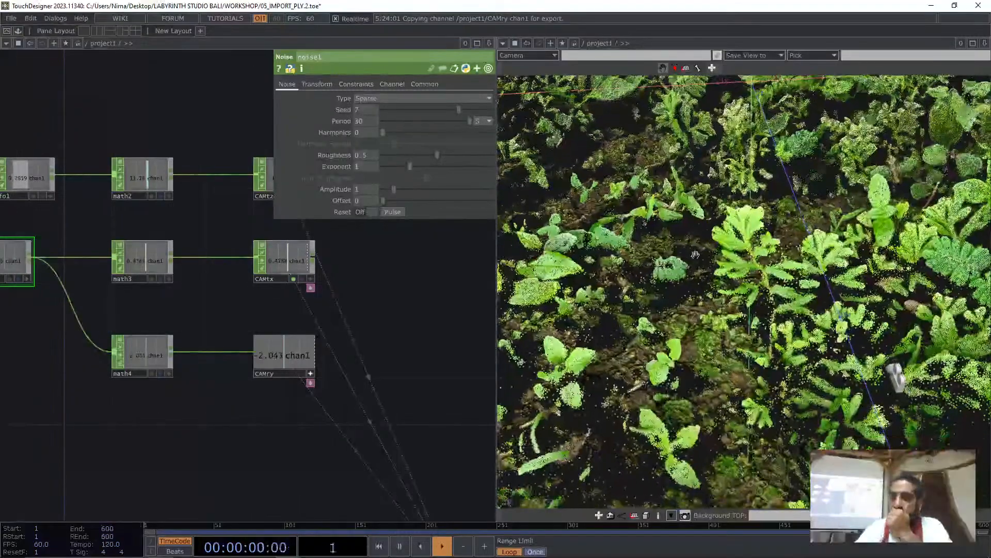
Set math4's To Range to -70 and 70
left_click(137, 350)
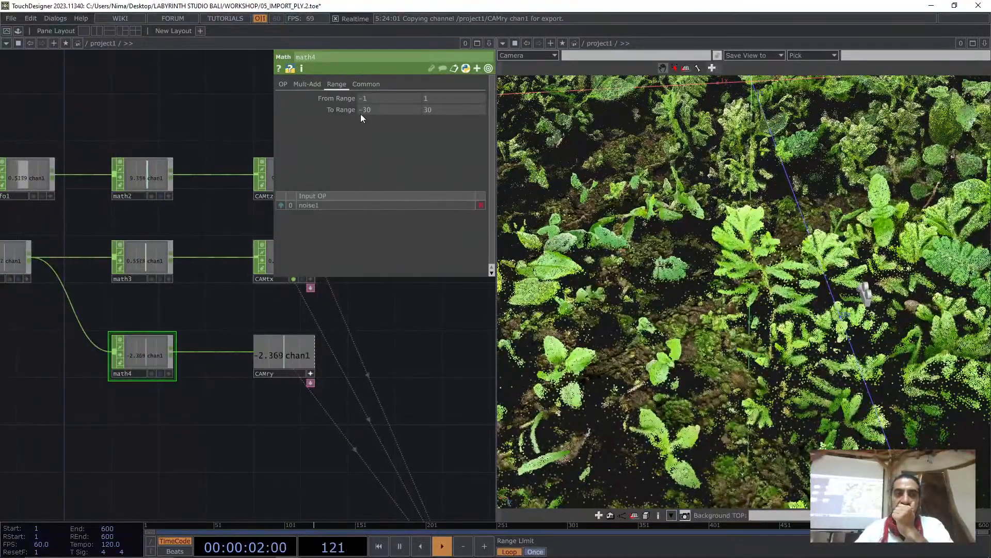
middle_click_drag(369, 110, 369, 106)
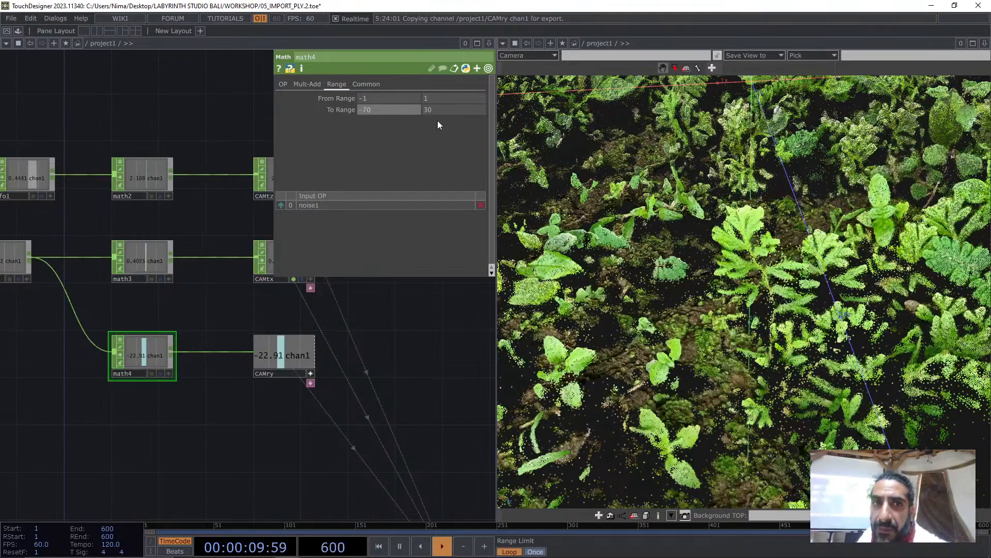
middle_click_drag(436, 110, 433, 93)
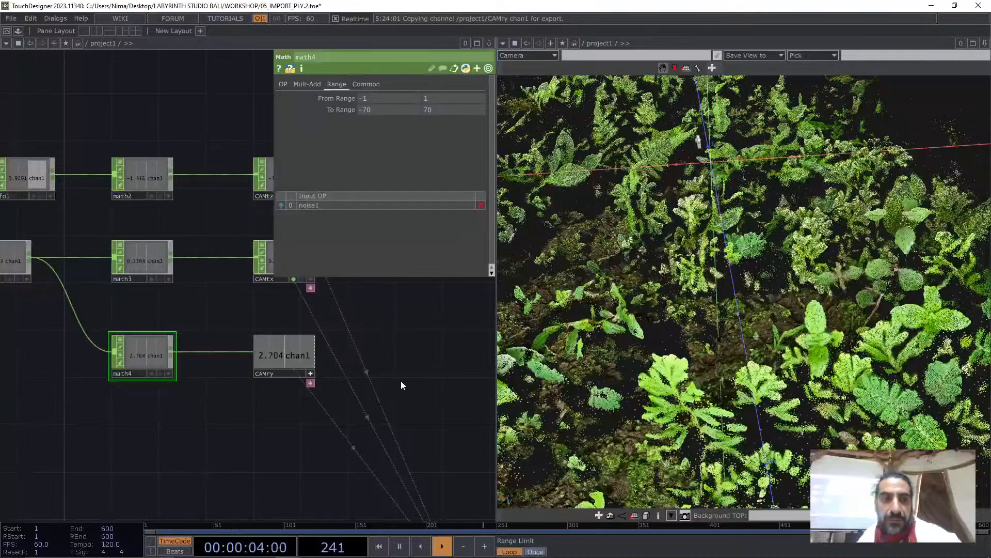
Check cam1's view, then widen the To Range of math3 to -13 and 13 and of math4 to -130 and 130
left_click_drag(402, 385, 361, 480)
scroll(165, 377, "up", 5)
left_click(214, 360)
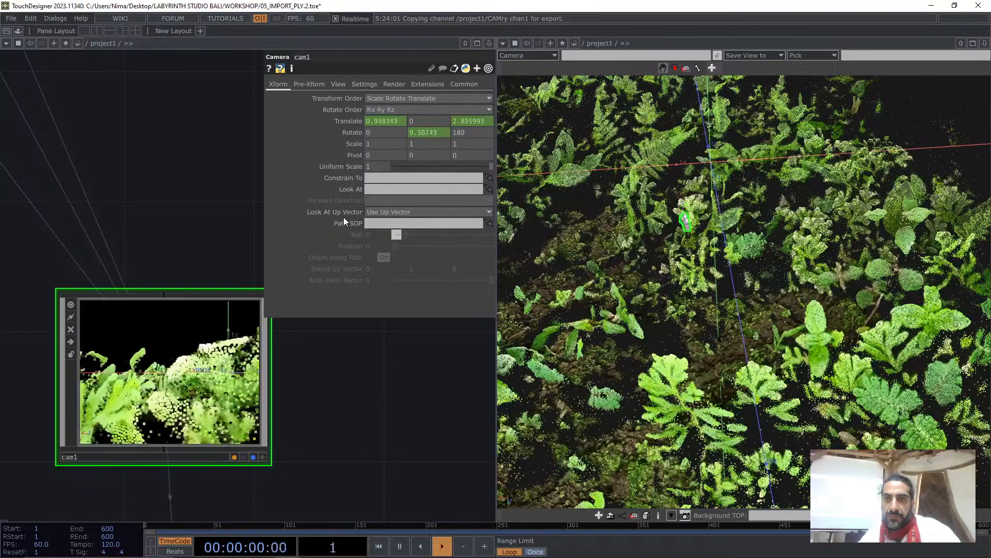
scroll(207, 289, "down", 5)
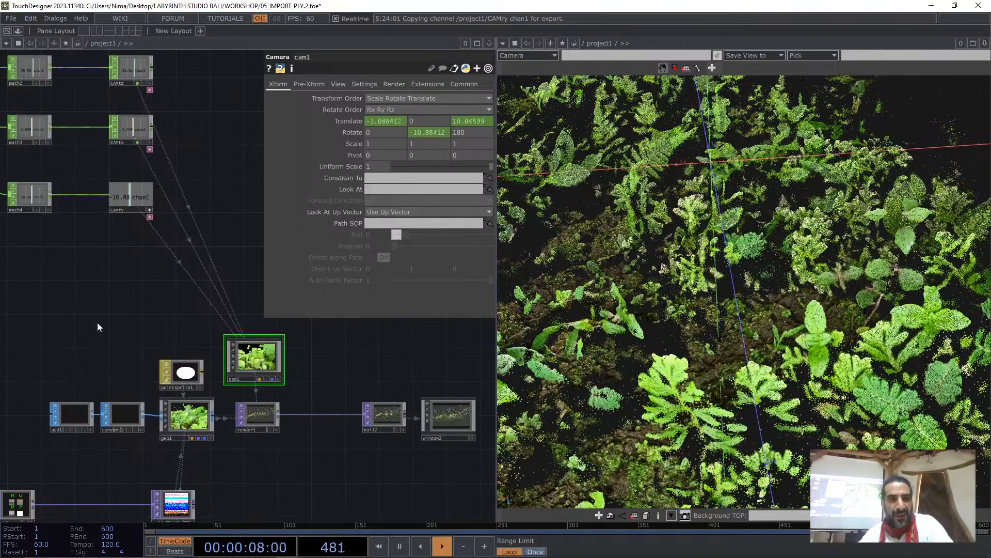
left_click_drag(99, 326, 199, 312)
left_click(175, 161)
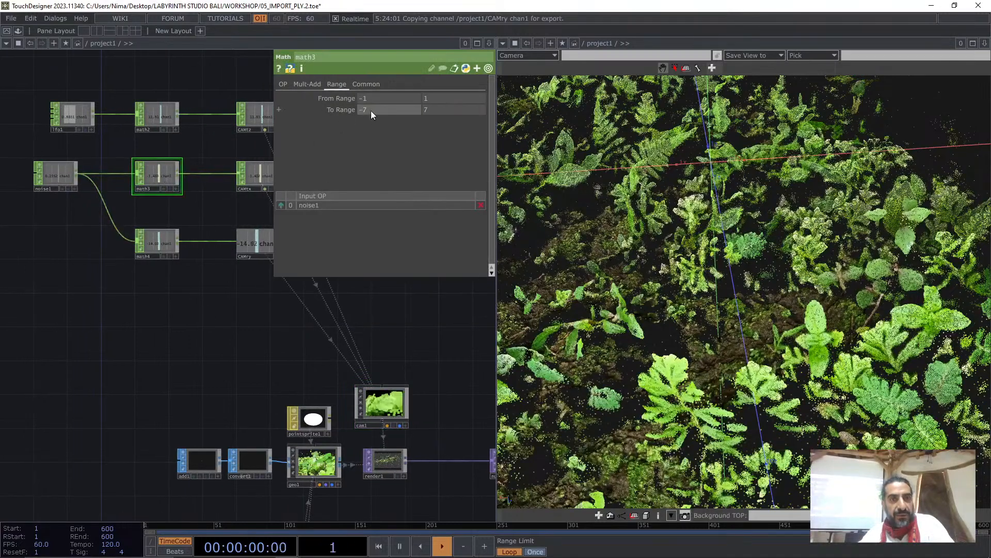
middle_click_drag(376, 105, 370, 89)
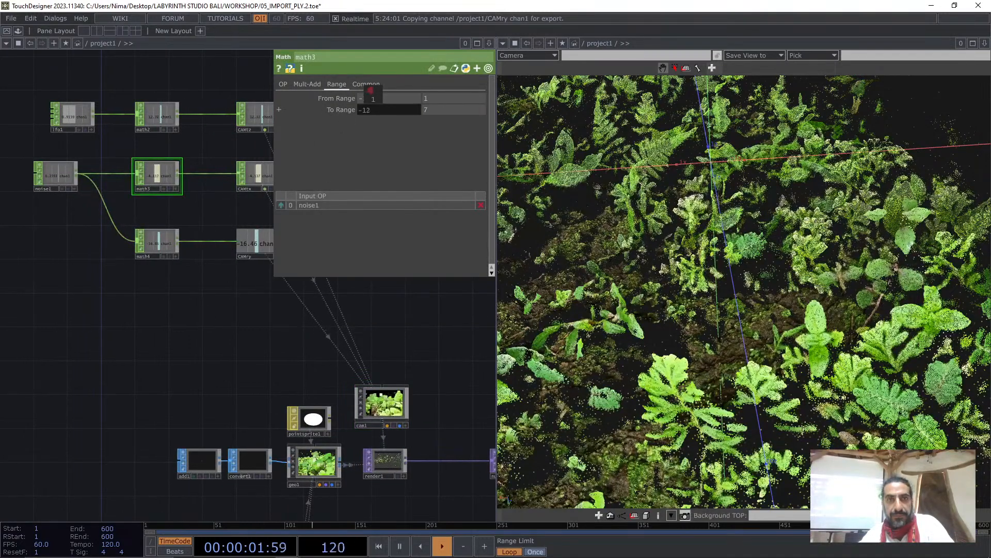
mouse_move(430, 107)
middle_mouse_down()
mouse_move(436, 93)
mouse_move(429, 110)
middle_mouse_up()
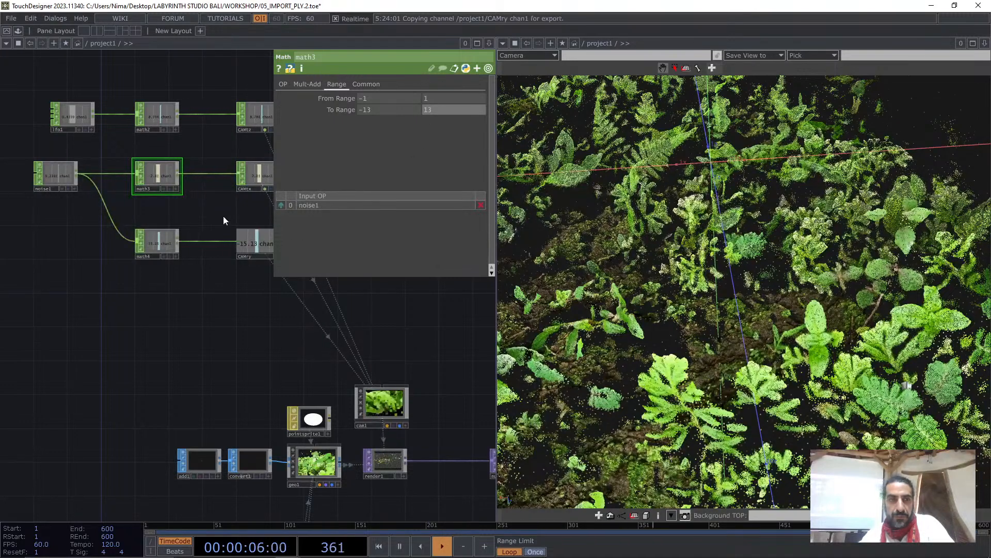
left_click(176, 227)
middle_click_drag(365, 109, 443, 99)
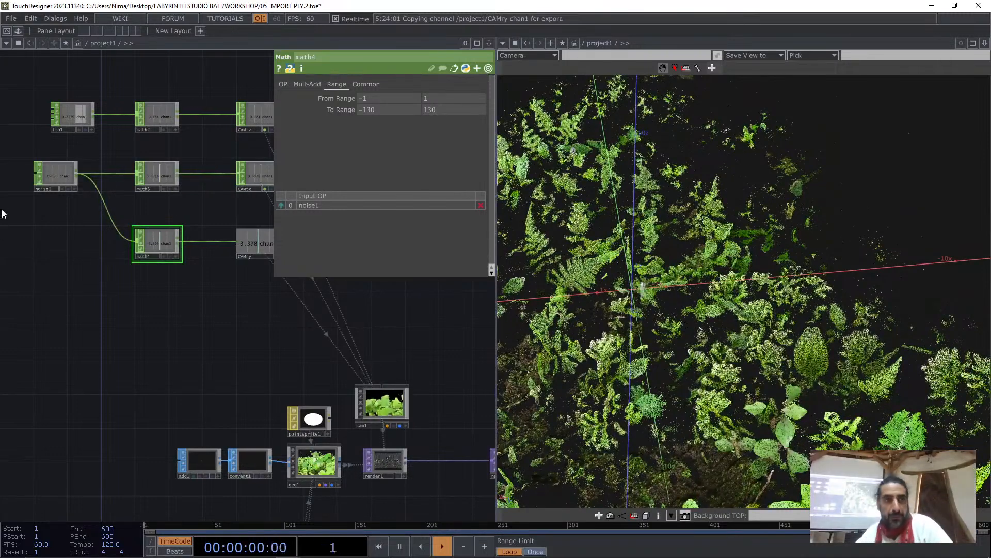
Move lfo1 farther away from math2 and set its waveform Type to Ramp
left_click_drag(2, 219, 149, 323)
left_click(108, 155)
left_click_drag(108, 154, 83, 155)
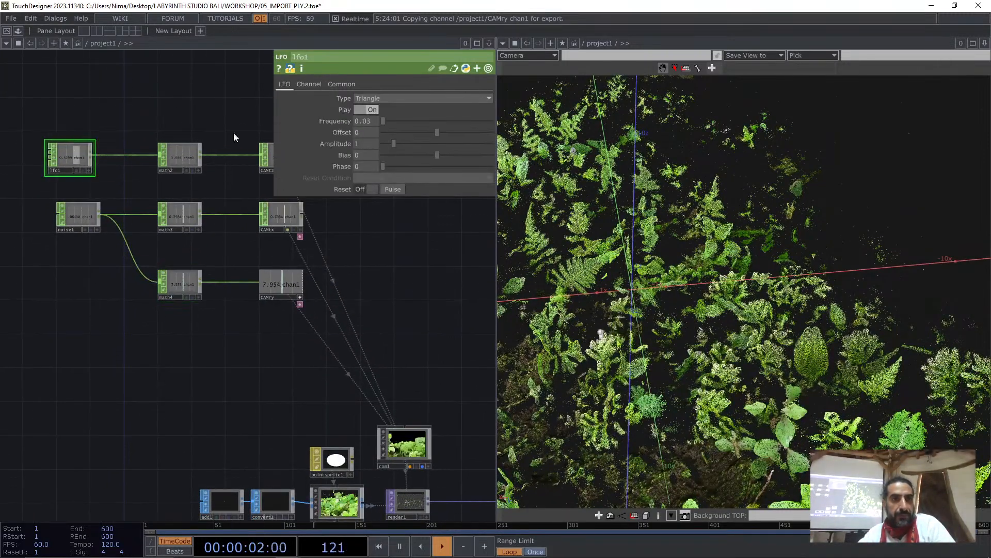
left_click(377, 97)
left_click(375, 125)
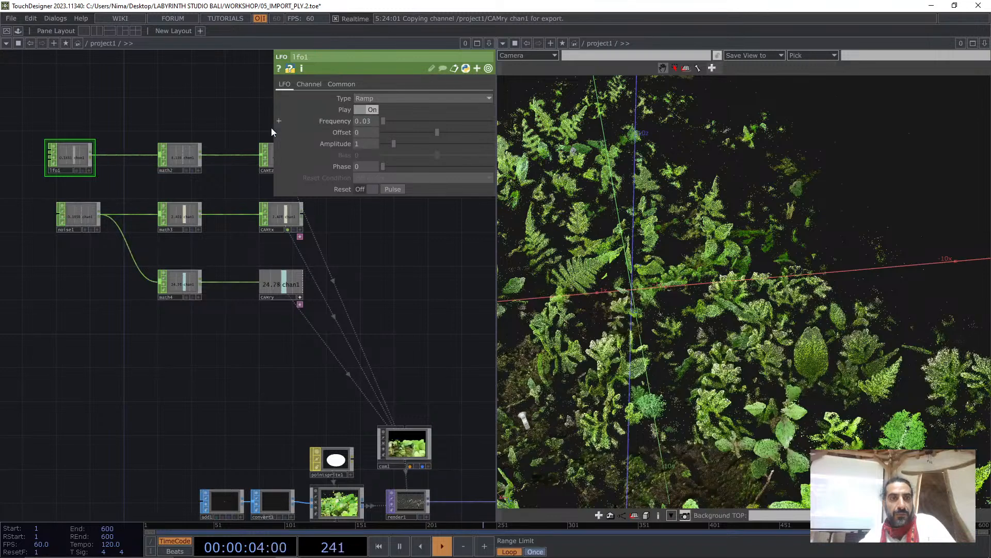
left_click(199, 156)
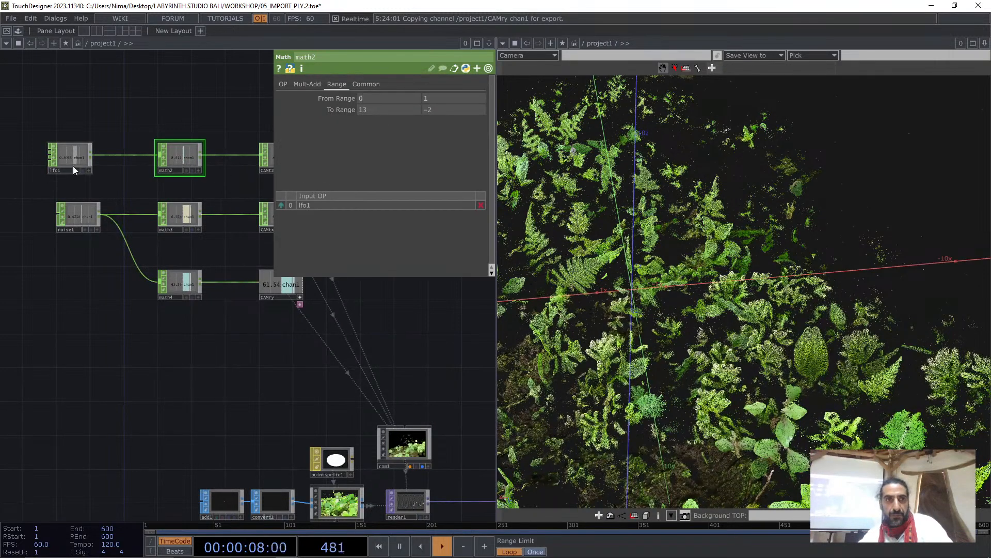
Undo the recent frequency and type changes on the lfo1 node
scroll(73, 166, "up", 3)
left_click(96, 155)
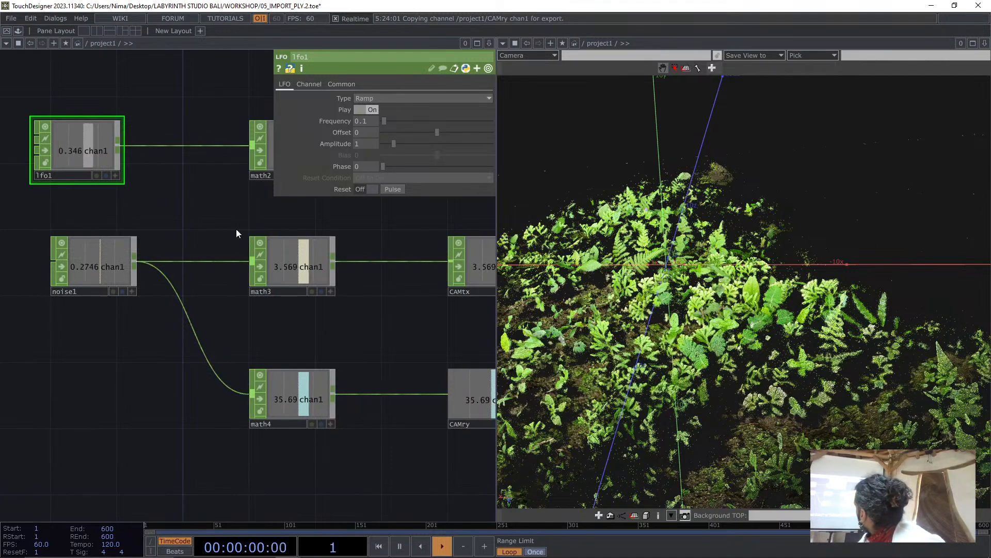
key("ctrl+z")
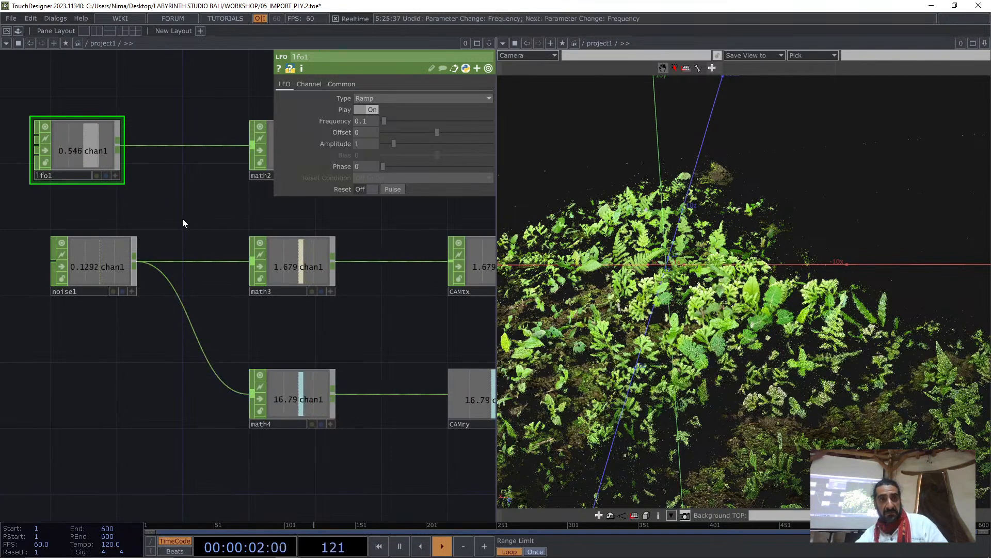
key("ctrl+z")
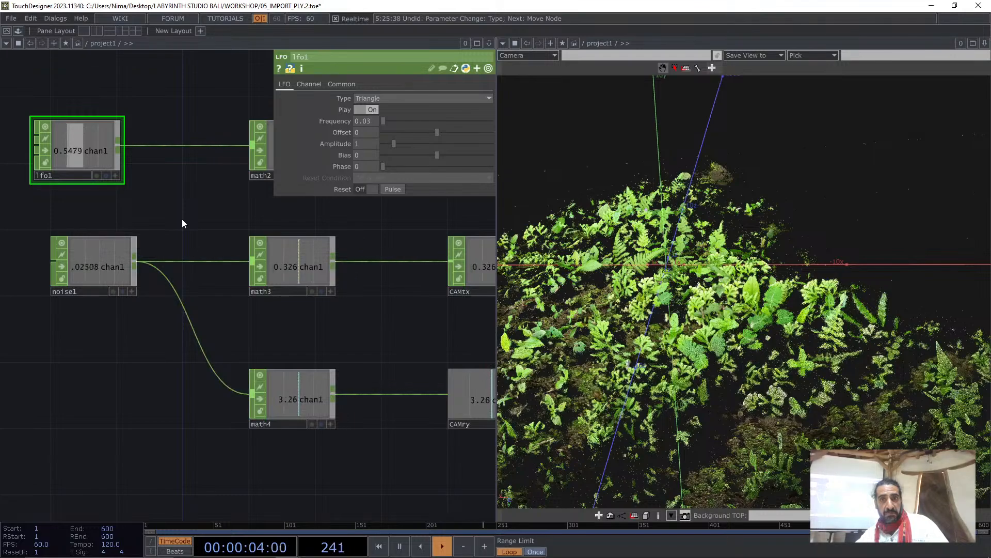
Review the parameters of the math2, cam1, math4 and noise1 nodes that drive the camera
left_click(258, 172)
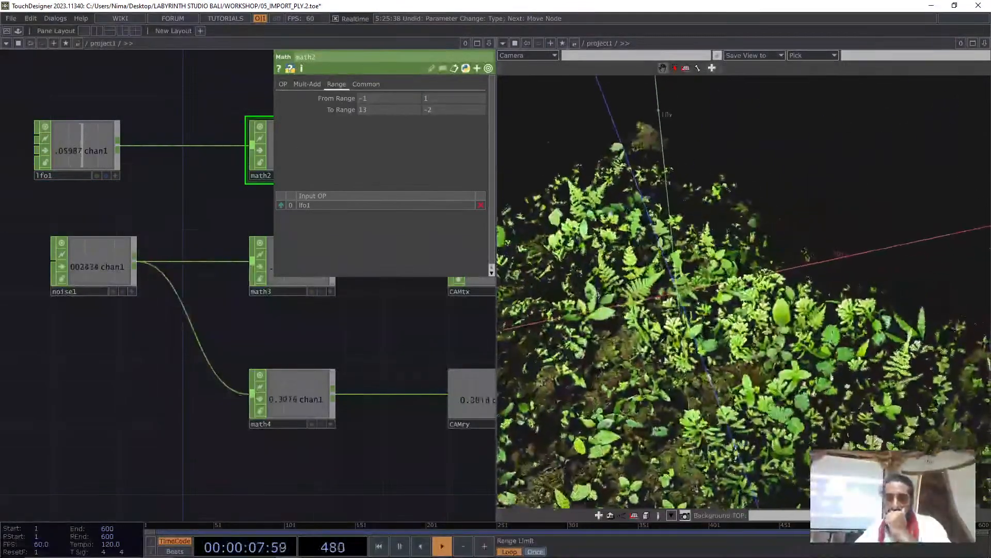
left_click_drag(245, 358, 50, 360)
scroll(50, 360, "down", 3)
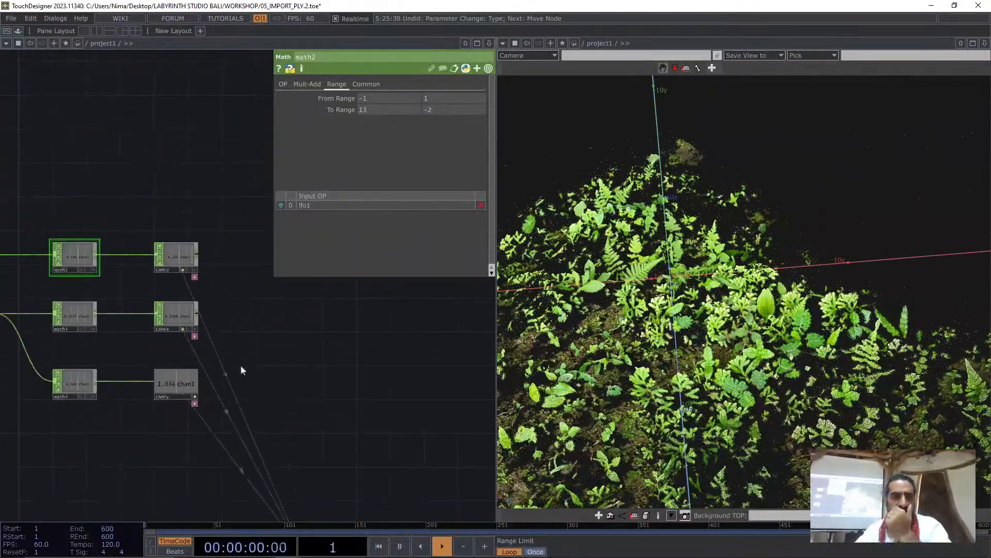
left_click_drag(283, 453, 249, 302)
left_click(267, 393)
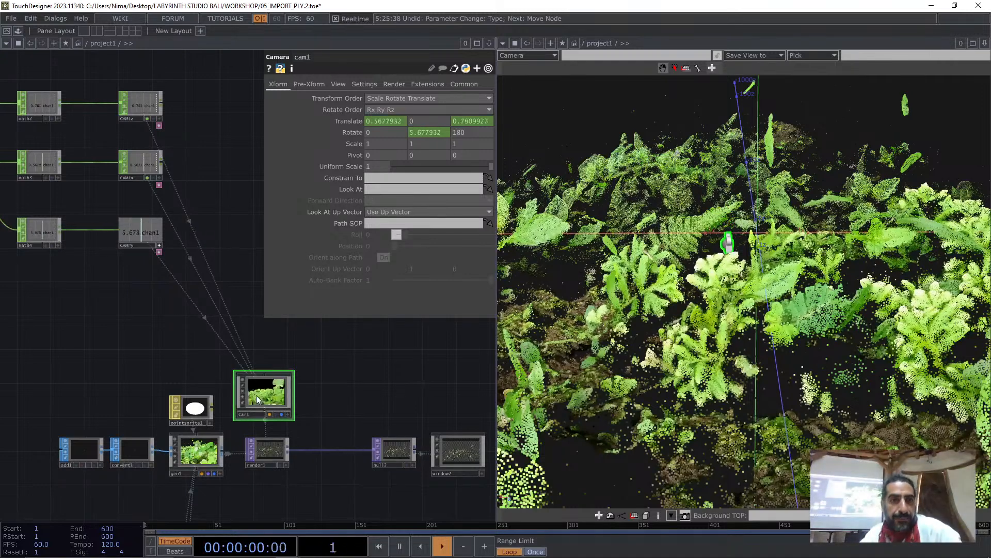
left_click_drag(96, 294, 128, 290)
left_click(76, 217)
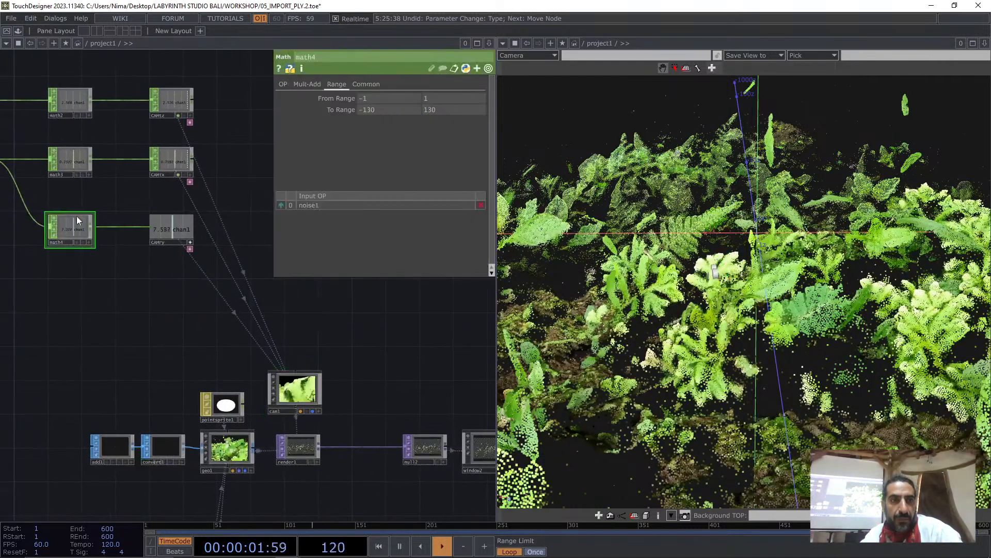
left_click_drag(129, 328, 245, 384)
left_click(85, 235)
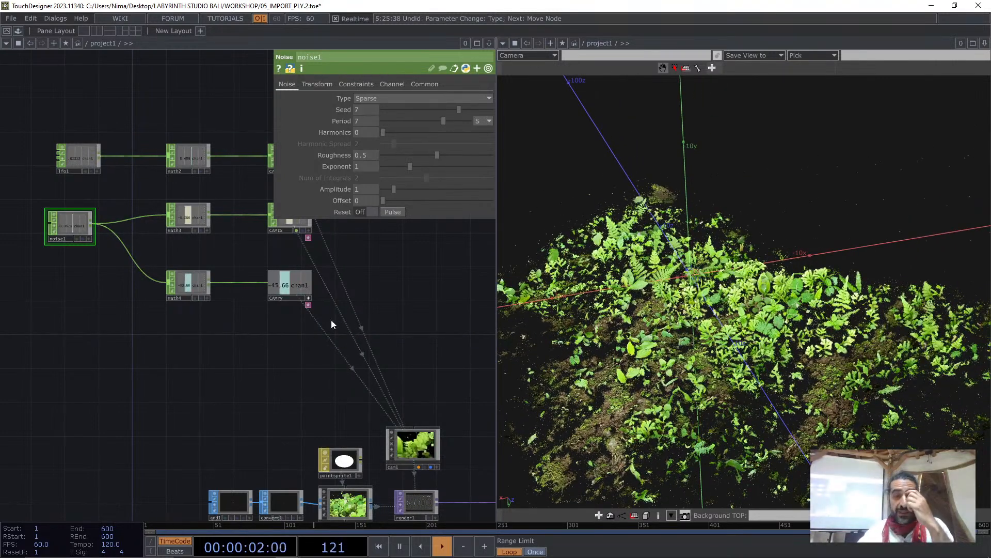
Examine cam1's transform and the CAMry null together with its docked export table
left_click(402, 429)
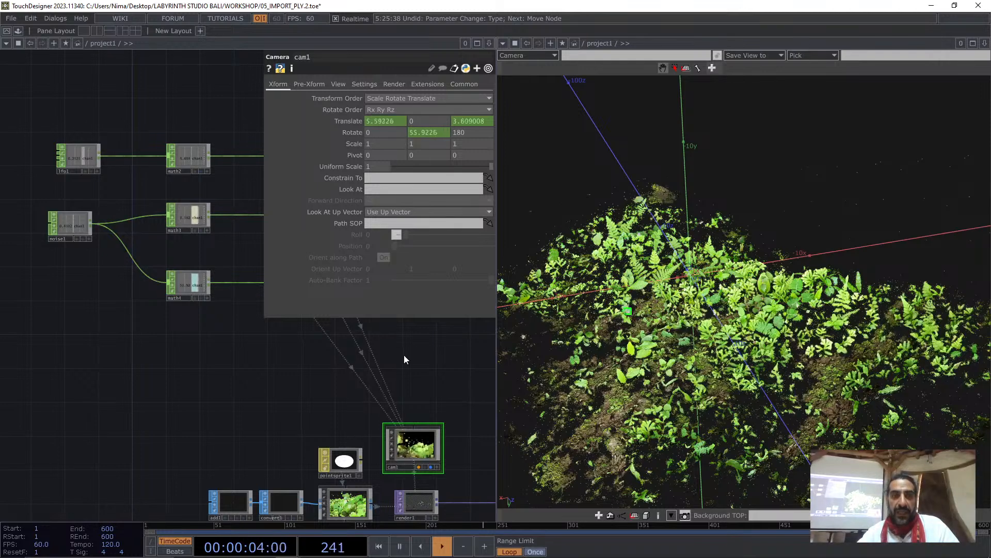
left_click_drag(404, 355, 349, 407)
middle_click_drag(349, 407, 237, 361)
scroll(237, 362, "up", 3)
left_click(220, 332)
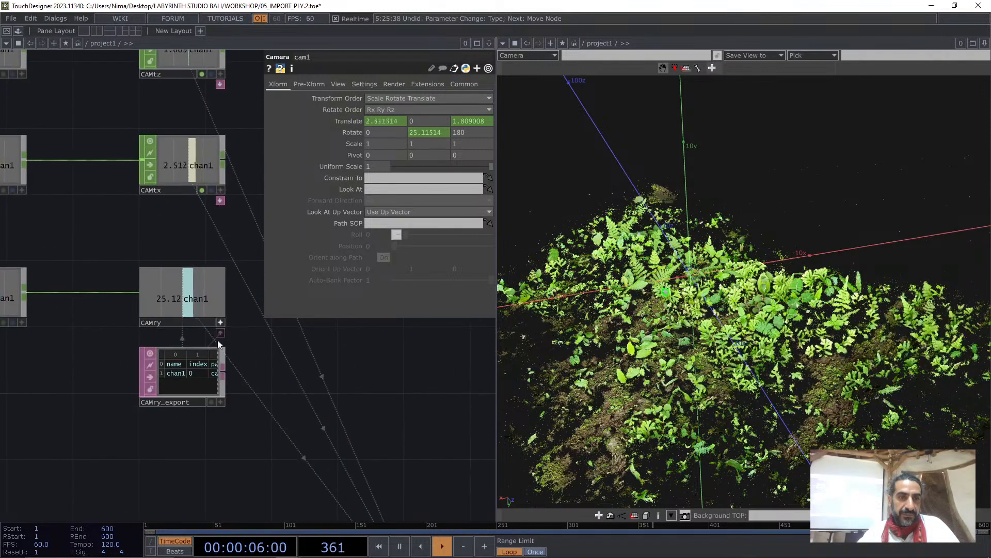
left_click(184, 374)
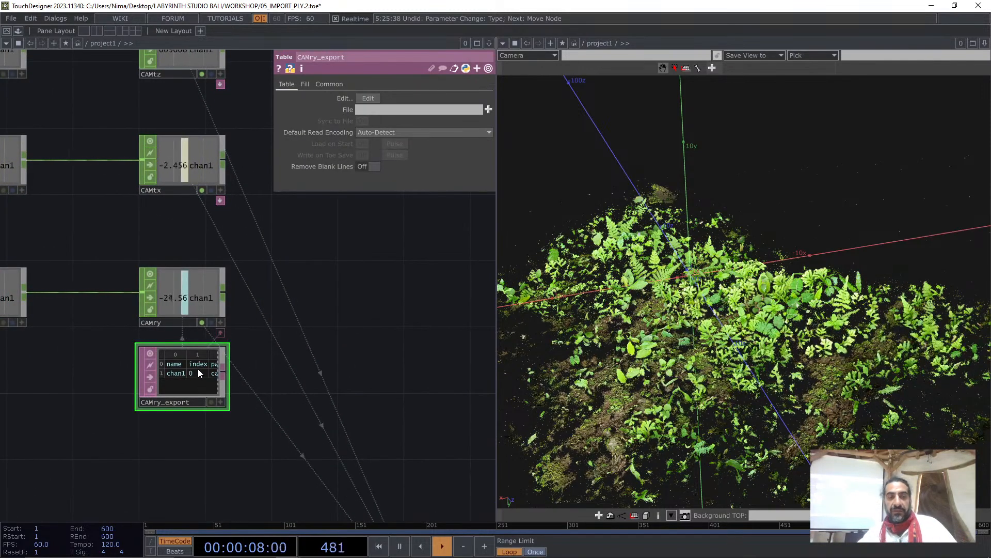
left_click(194, 318)
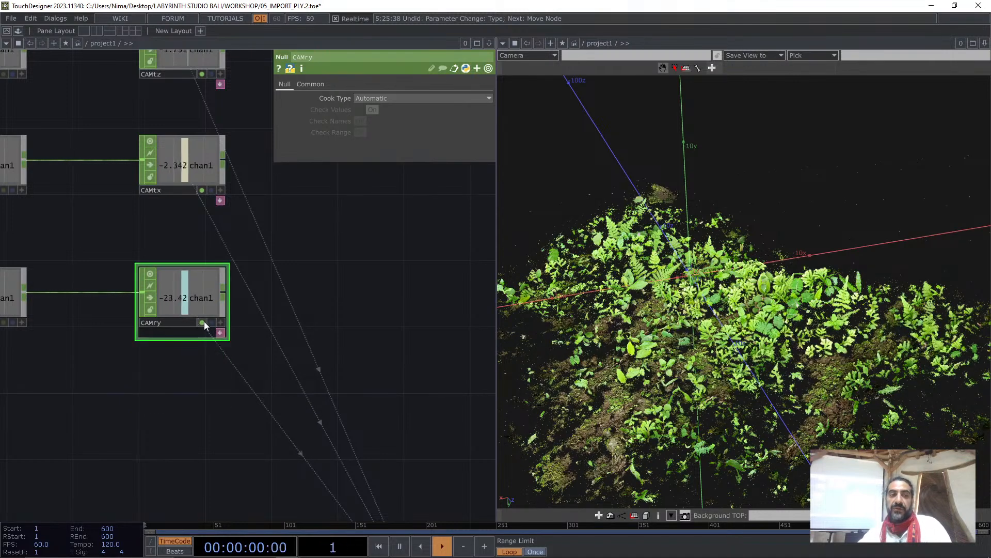
left_click(202, 323)
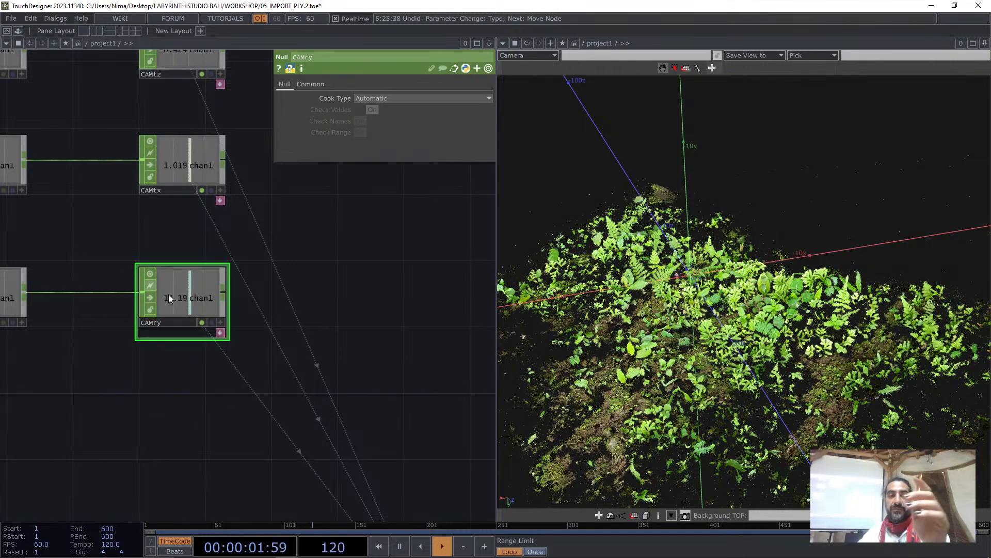
Delete the CAMry_export table and turn off the export flag of the CAMry null
left_click(221, 333)
left_click(197, 368)
key("Delete")
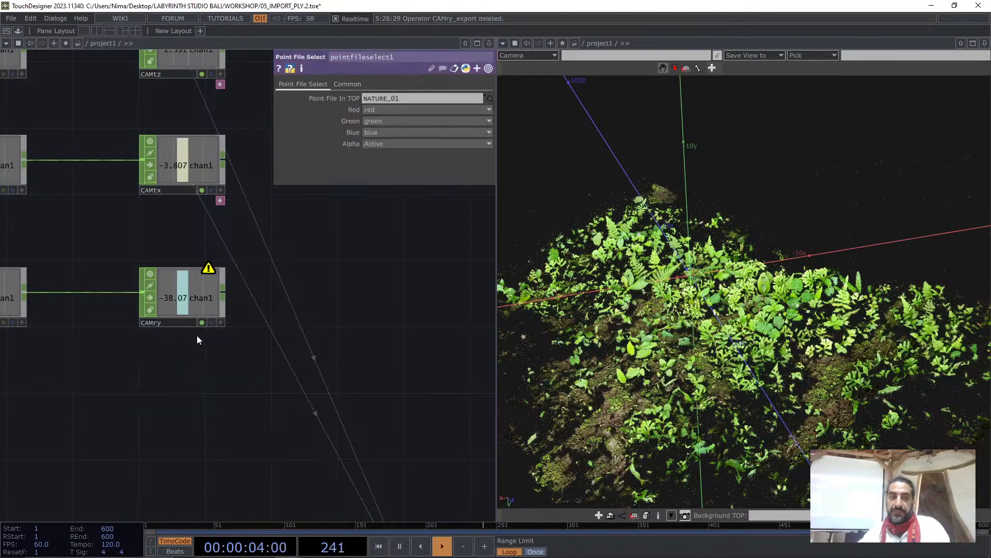
left_click(204, 323)
left_click_drag(227, 329, 156, 256)
scroll(156, 257, "down", 5)
Enable Apply Pre-Transform on cam1 and return to its main transform parameters
left_click(231, 357)
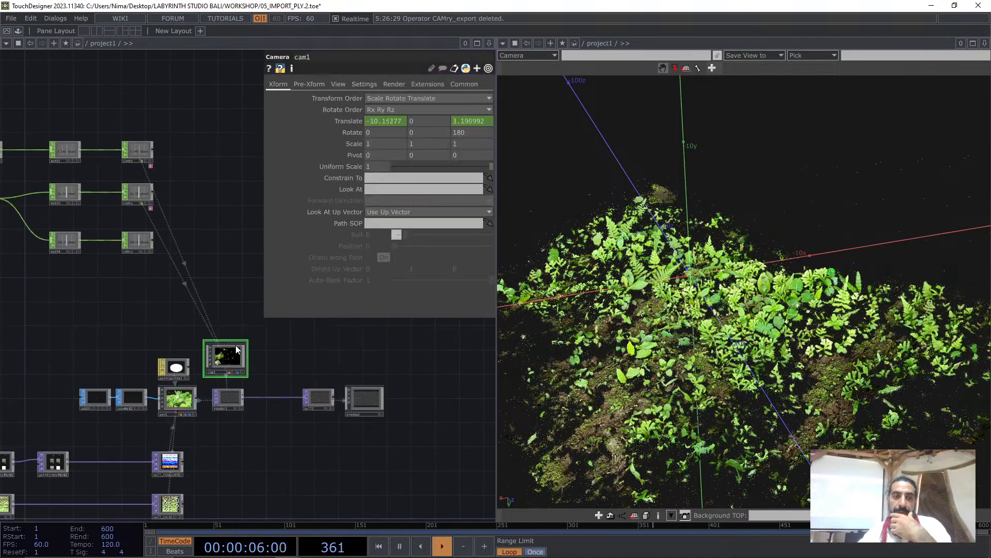
scroll(245, 343, "up", 4)
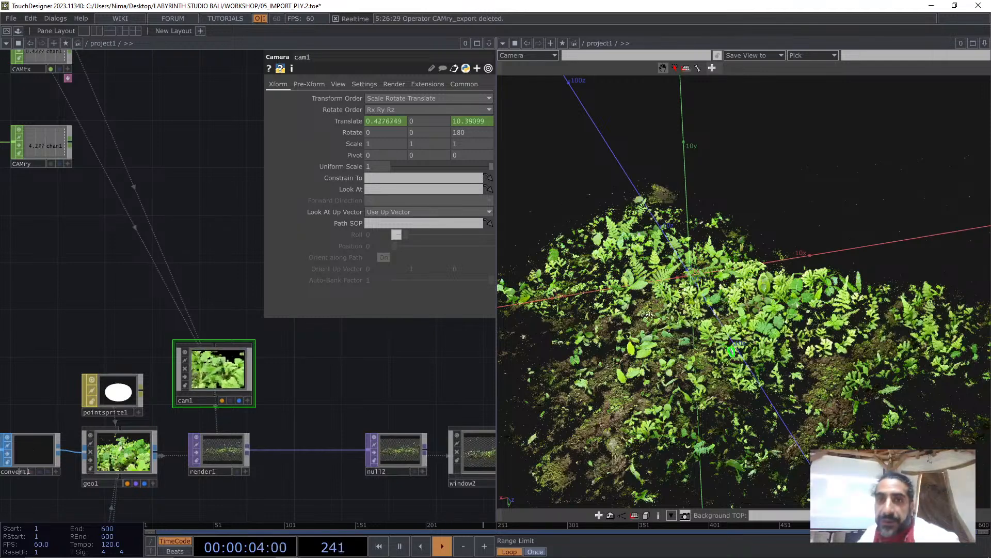
left_click(306, 84)
left_click(378, 98)
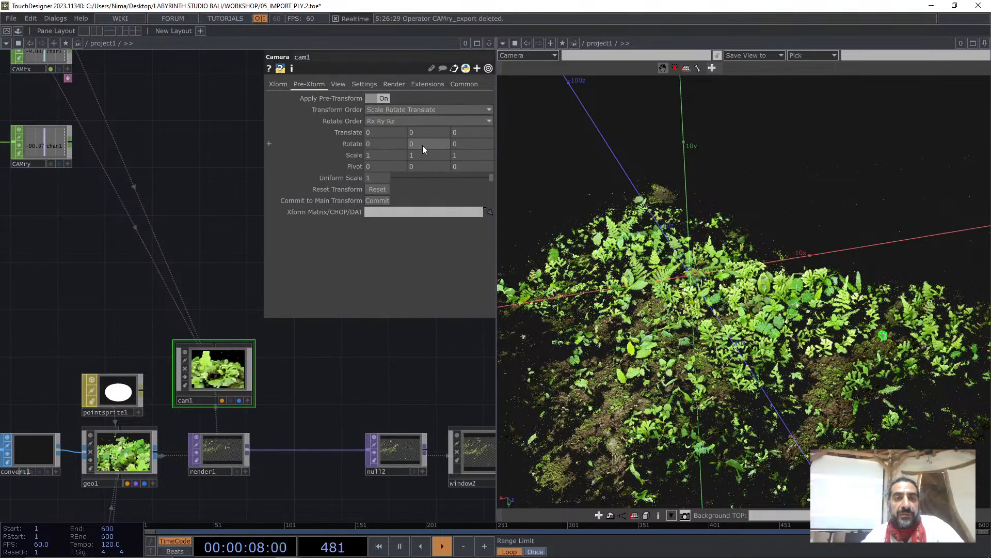
middle_click(422, 133)
mouse_move(422, 132)
middle_mouse_down()
mouse_move(402, 124)
mouse_move(430, 127)
middle_mouse_up()
left_click(279, 84)
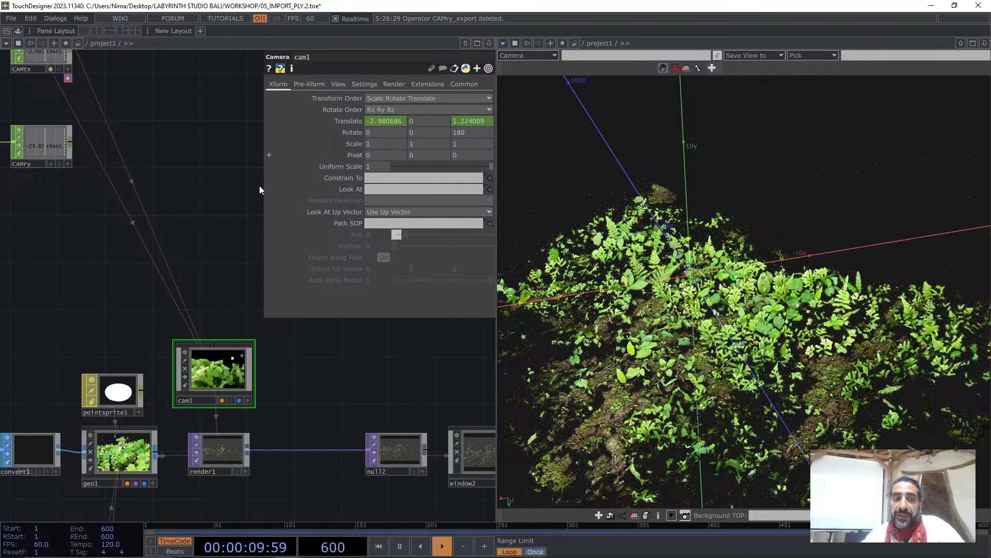
Try a new Null COMP as the parent of cam1, and delete that Null
key("Tab")
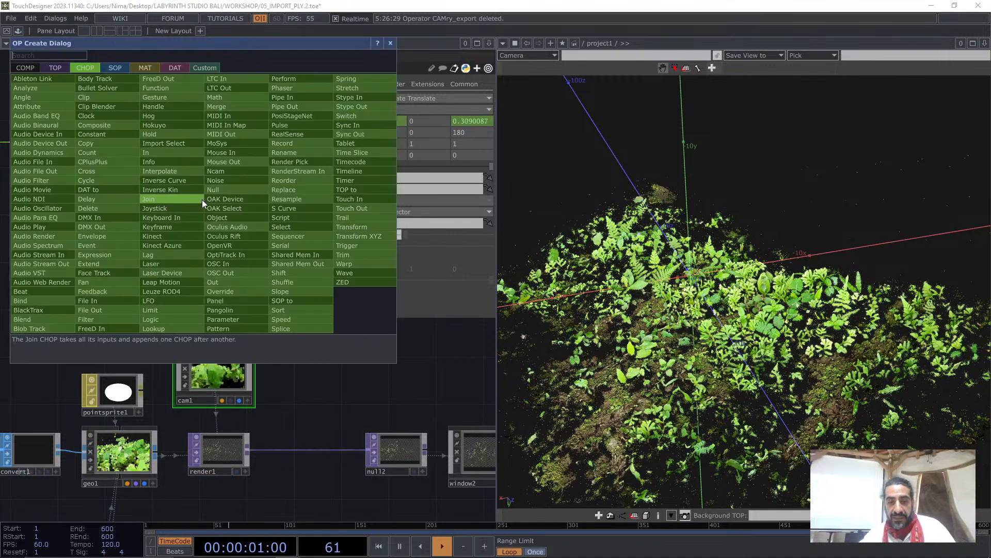
left_click(25, 69)
type("N")
left_click(43, 193)
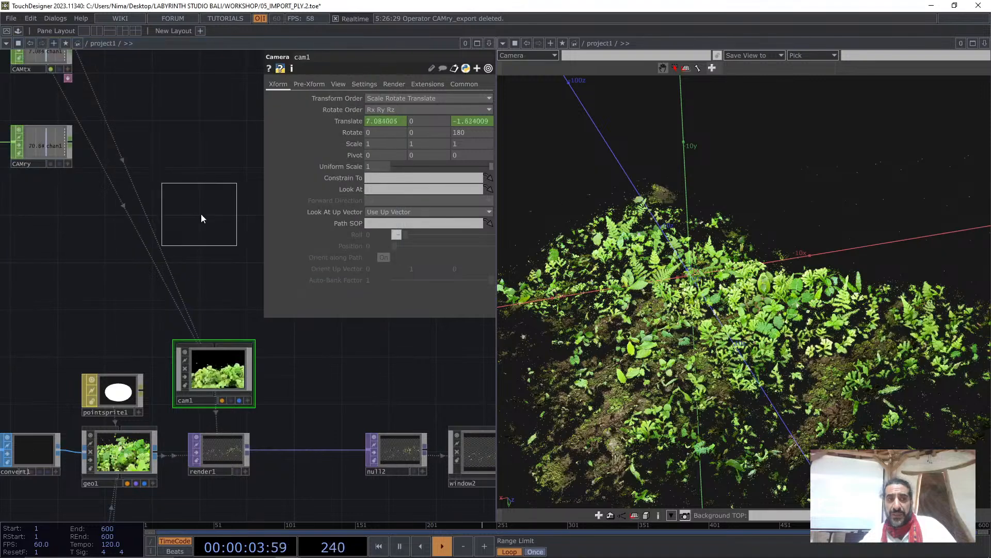
left_click(204, 216)
left_click_drag(214, 339, 215, 344)
left_click_drag(194, 203, 206, 203)
mouse_move(424, 132)
middle_mouse_down()
mouse_move(425, 107)
mouse_move(423, 129)
middle_mouse_up()
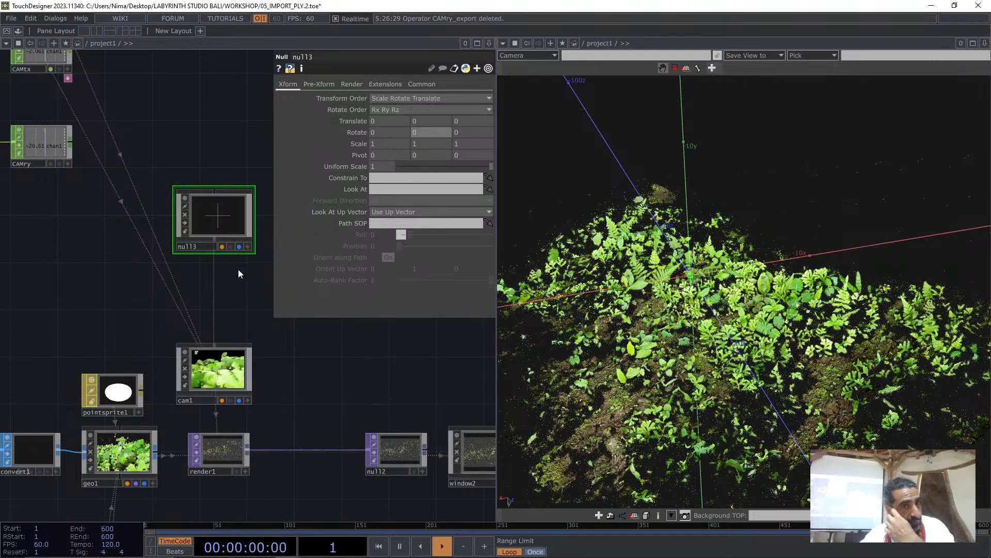
key("Delete")
Turn off the export flags of the CAMtx and CAMtz nulls so cam1's translation is released
left_click(216, 361)
left_click_drag(269, 330, 290, 361)
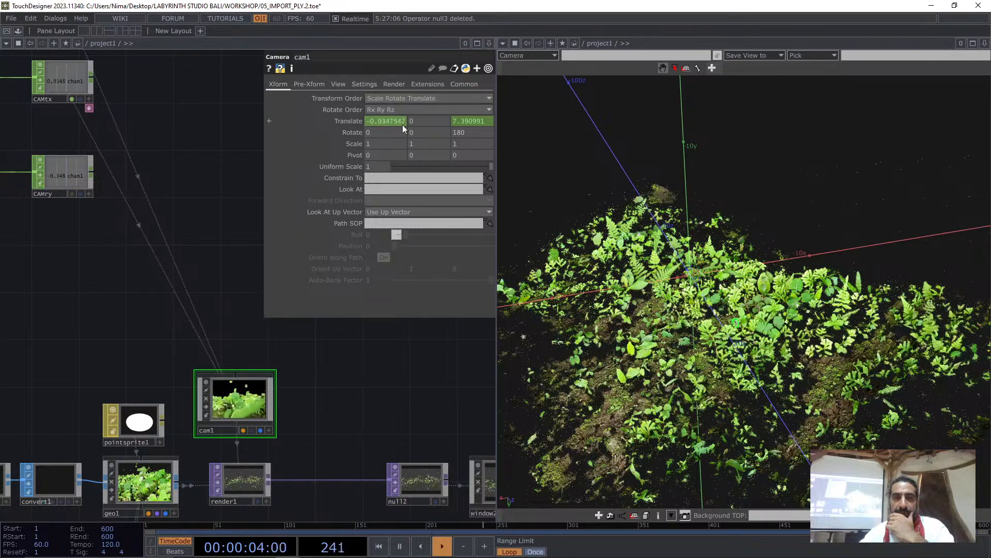
left_click(72, 100)
left_click_drag(166, 107, 193, 179)
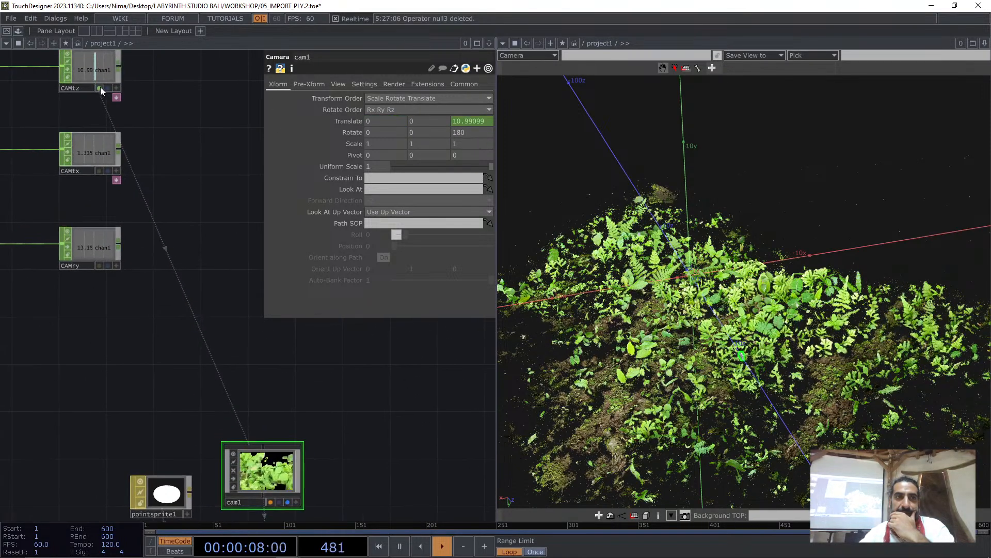
left_click(99, 88)
left_click_drag(202, 324, 196, 194)
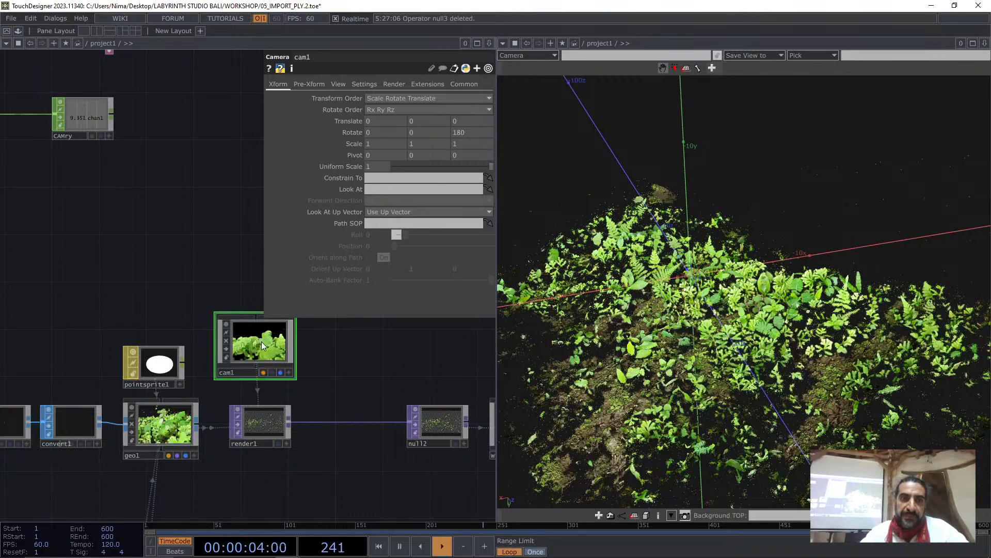
Export the CAMry channel to the Rotate Y parameter in cam1's main transform
left_click_drag(162, 204, 166, 257)
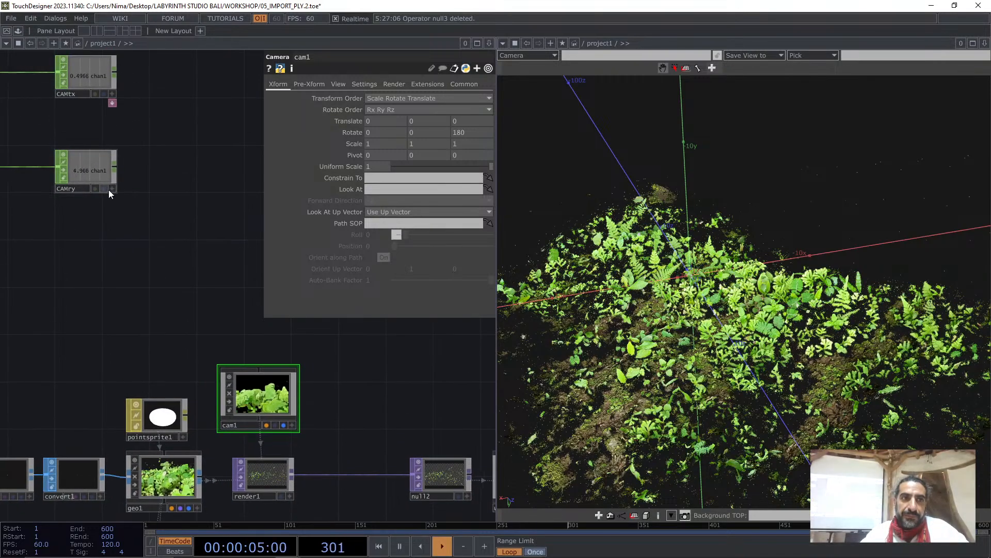
left_click_drag(421, 124, 424, 132)
left_click(432, 116)
scroll(676, 272, "up", 4)
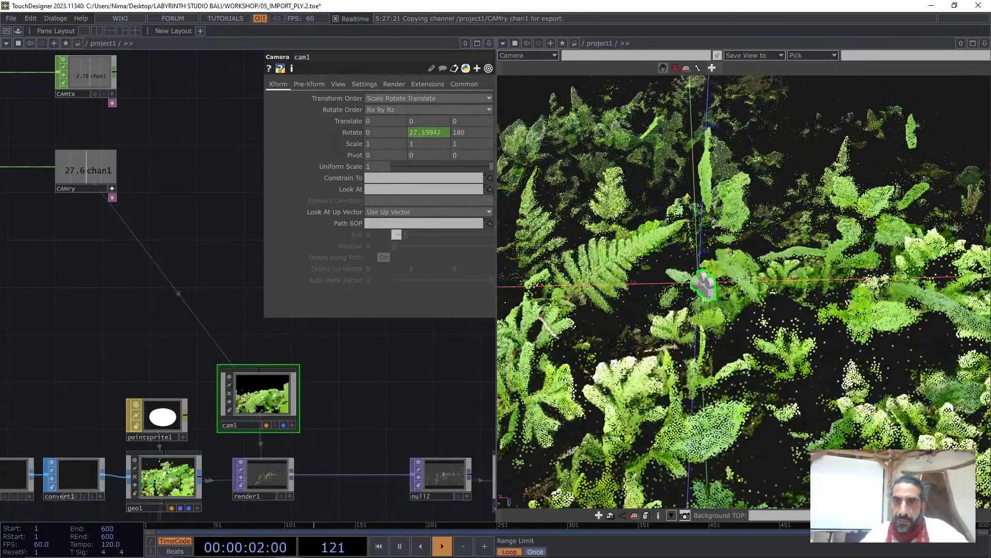
Show cam1's pre-transform parameters and delete the CAMtz_export and CAMtx_export tables
left_click_drag(132, 201, 140, 267)
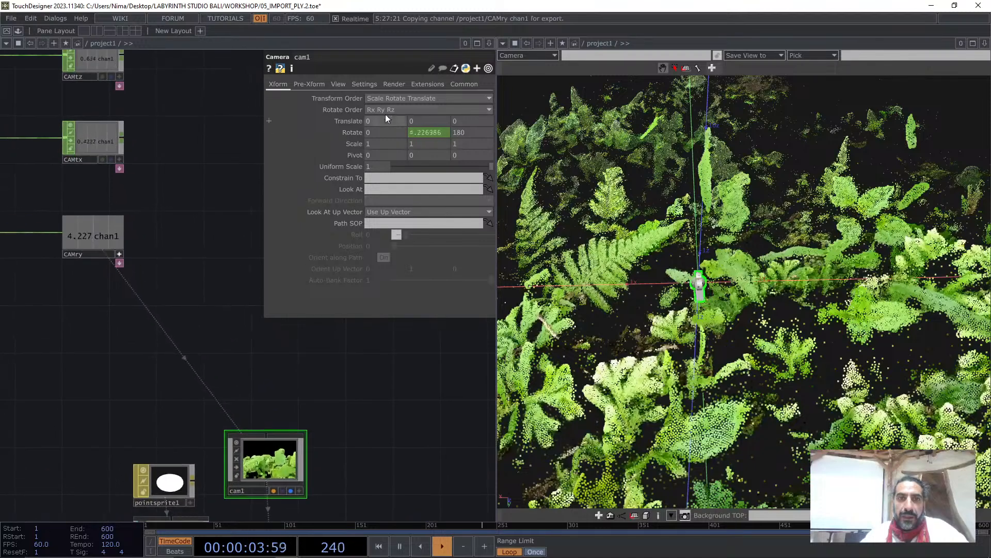
left_click(304, 83)
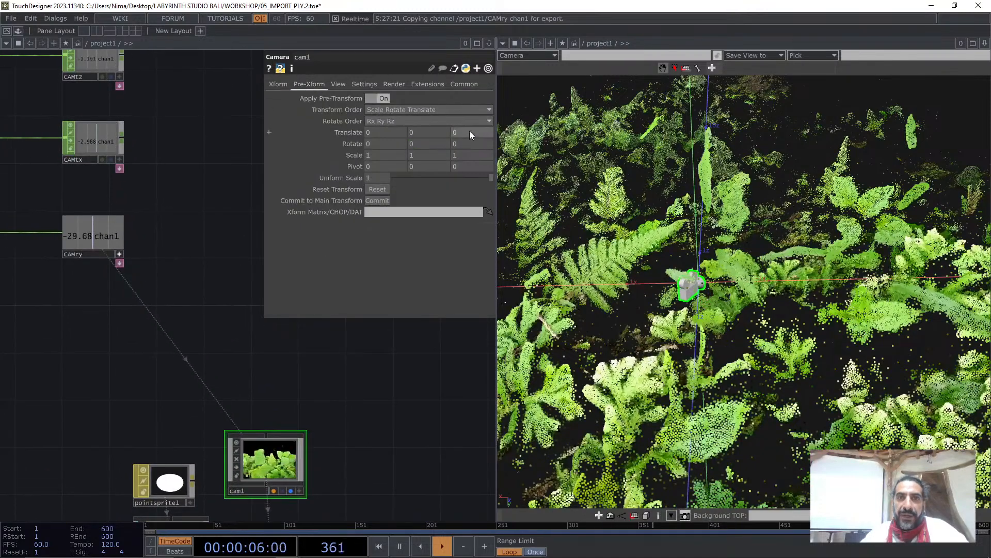
mouse_move(470, 122)
middle_mouse_down()
mouse_move(466, 113)
mouse_move(469, 132)
middle_mouse_up()
left_click_drag(128, 129, 124, 183)
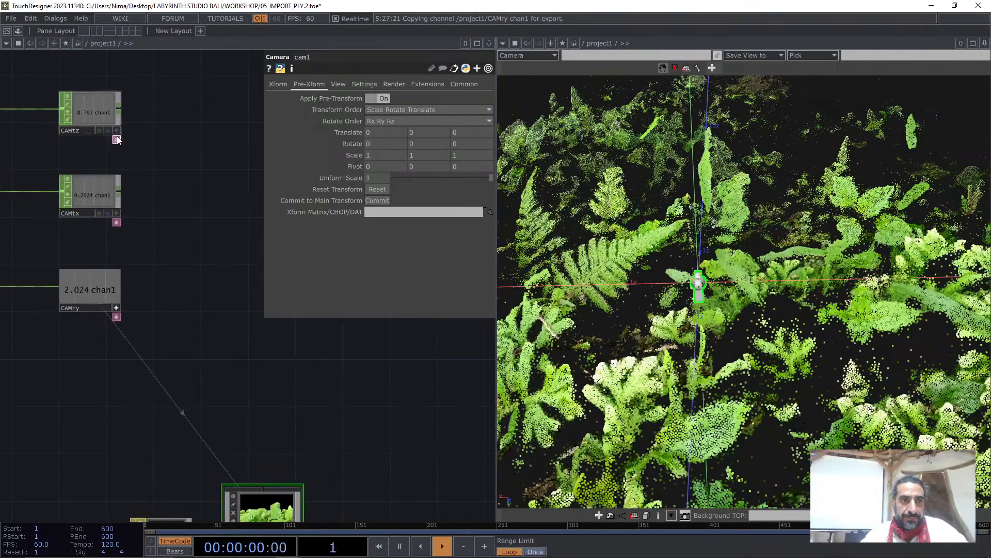
left_click(116, 139)
left_click(96, 164)
key("Delete")
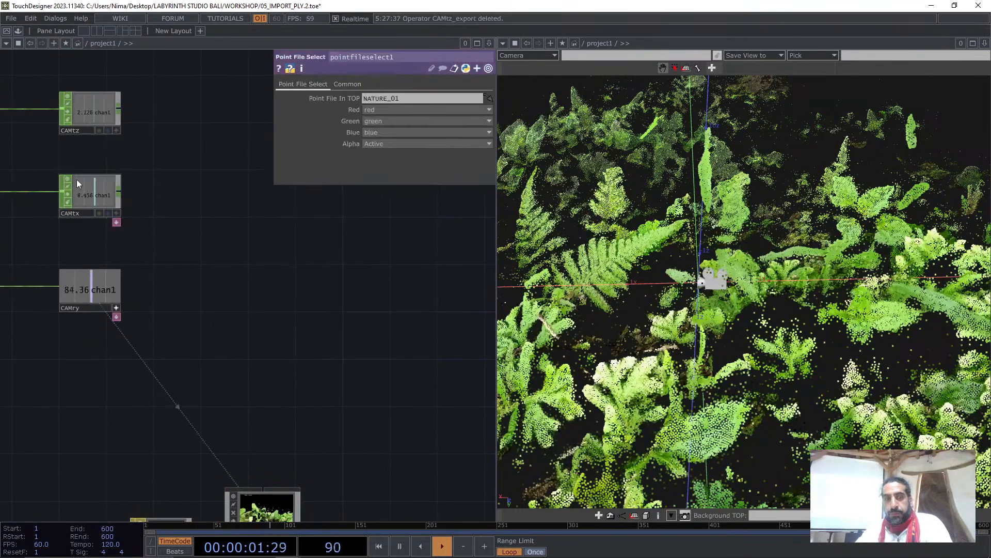
left_click(117, 223)
left_click(102, 233)
key("Delete")
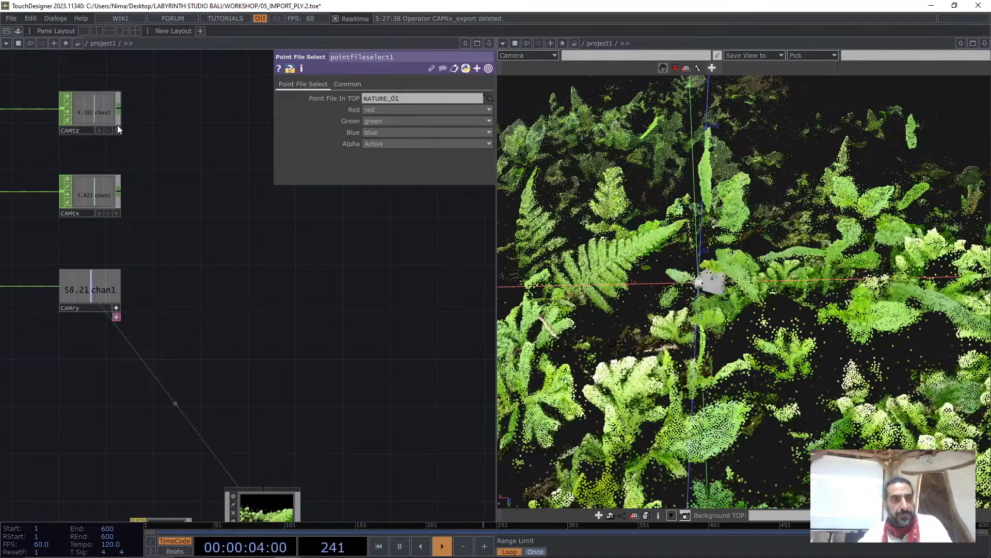
Export the CAMtz channel to cam1's pre-transform Translate Z and the CAMtx channel to its pre-transform Translate X
left_click(276, 502)
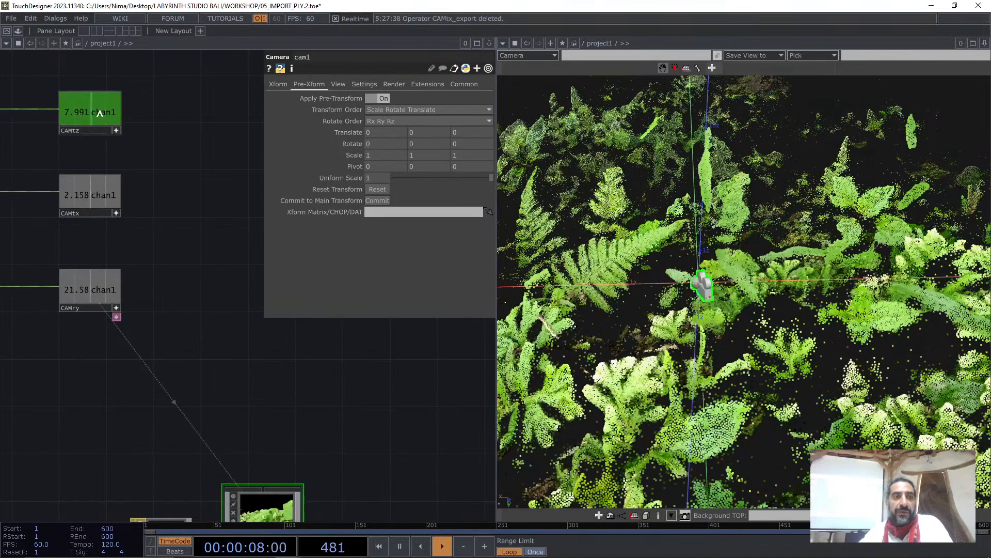
left_click_drag(370, 156, 473, 132)
left_click(473, 126)
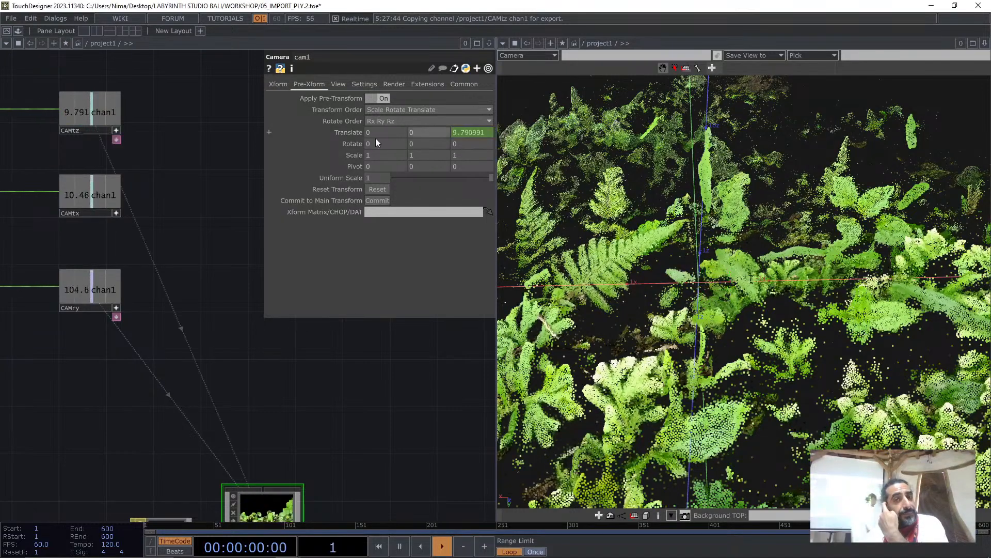
left_click_drag(381, 137, 385, 134)
left_click(397, 117)
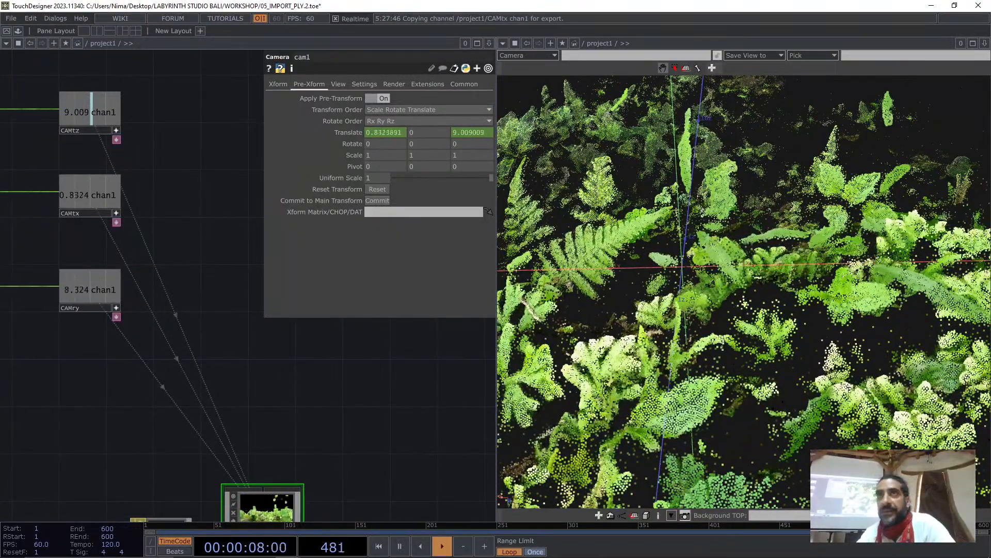
scroll(203, 374, "down", 3)
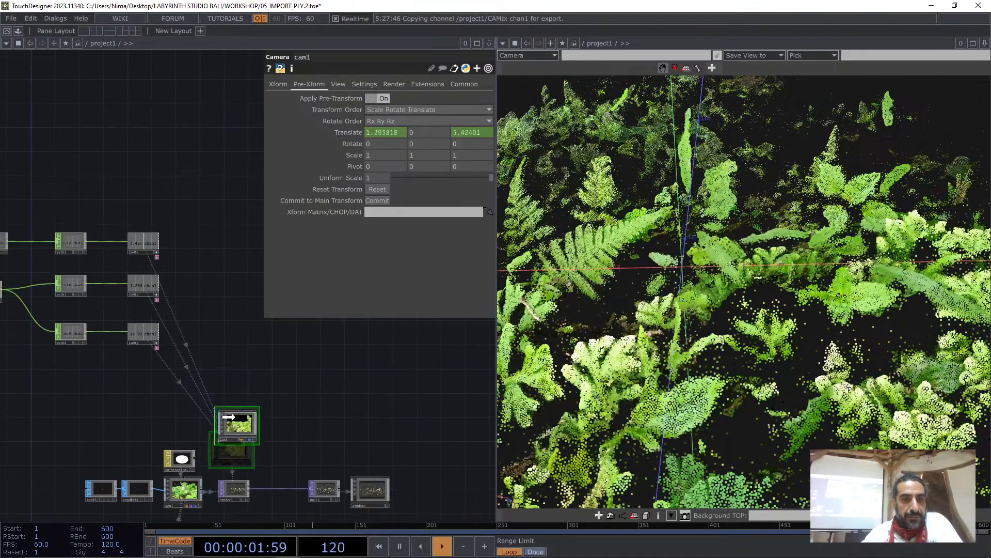
Move the cam1 node up beside the CAMtz, CAMtx and CAMry nulls and set noise1's period to 30 seconds
left_click_drag(229, 417, 230, 308)
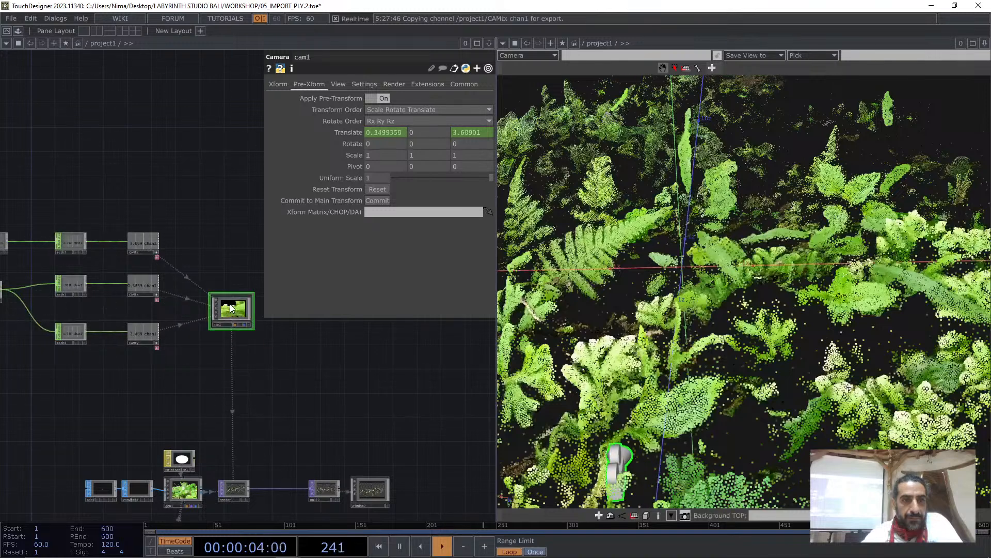
left_click_drag(223, 418, 357, 425)
left_click(124, 293)
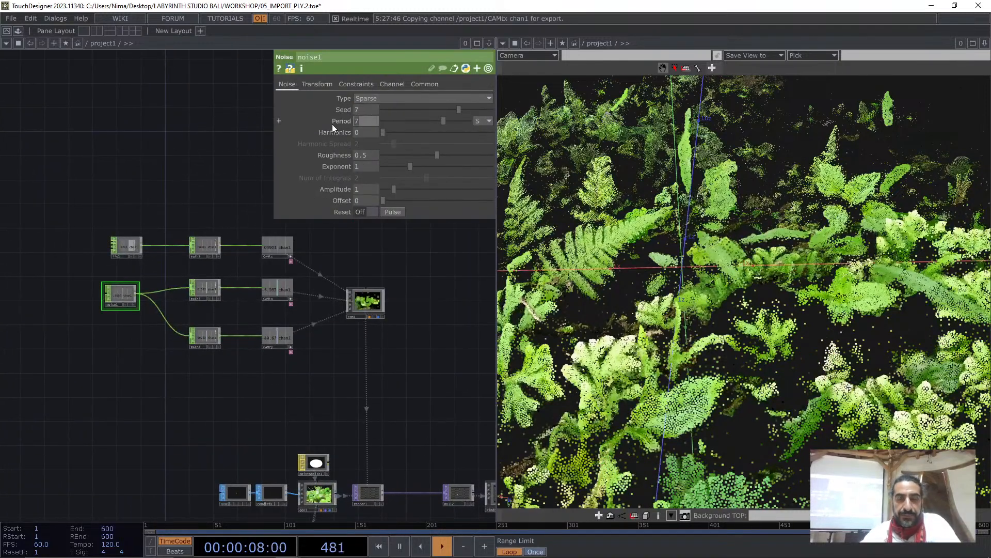
type("30")
key("Return")
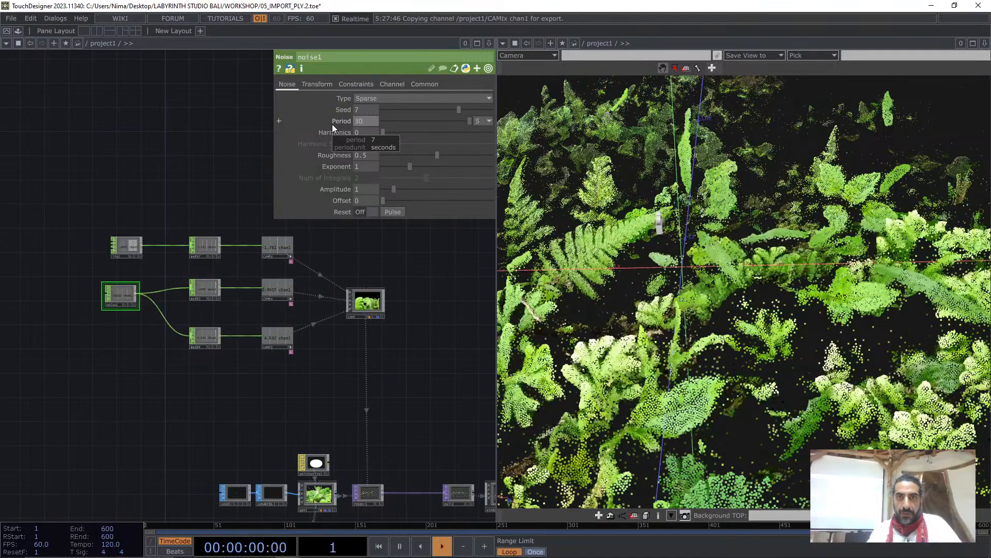
Change the waveform type of lfo1 to Sine
left_click(126, 246)
scroll(129, 246, "up", 3)
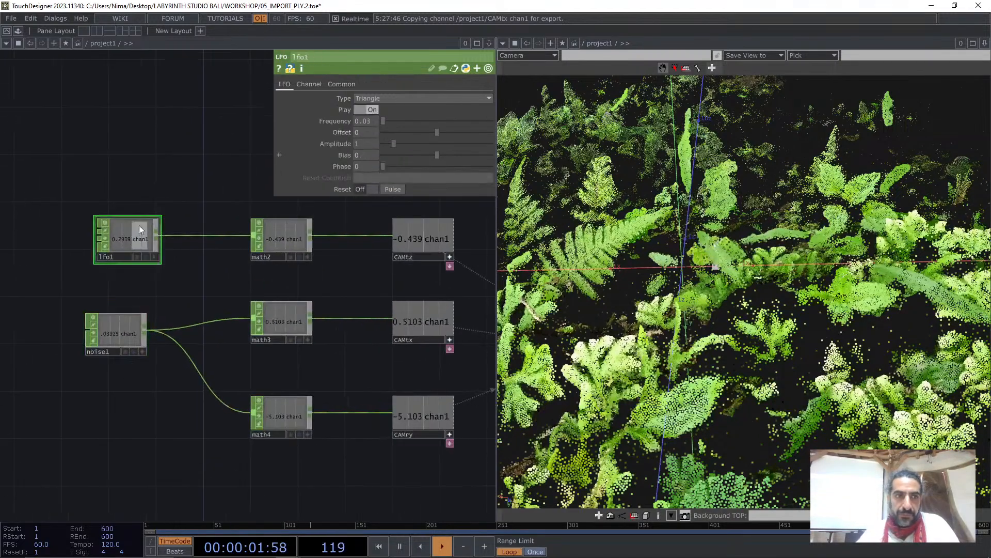
left_click(385, 101)
left_click(379, 116)
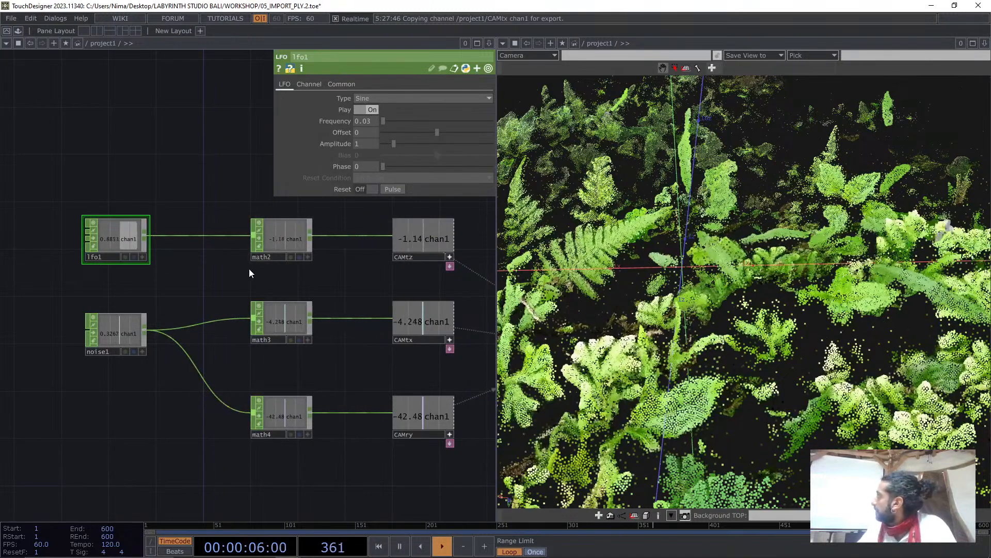
Set math4's output range to -70 to 70 for the camera's Y rotation
left_click(297, 314)
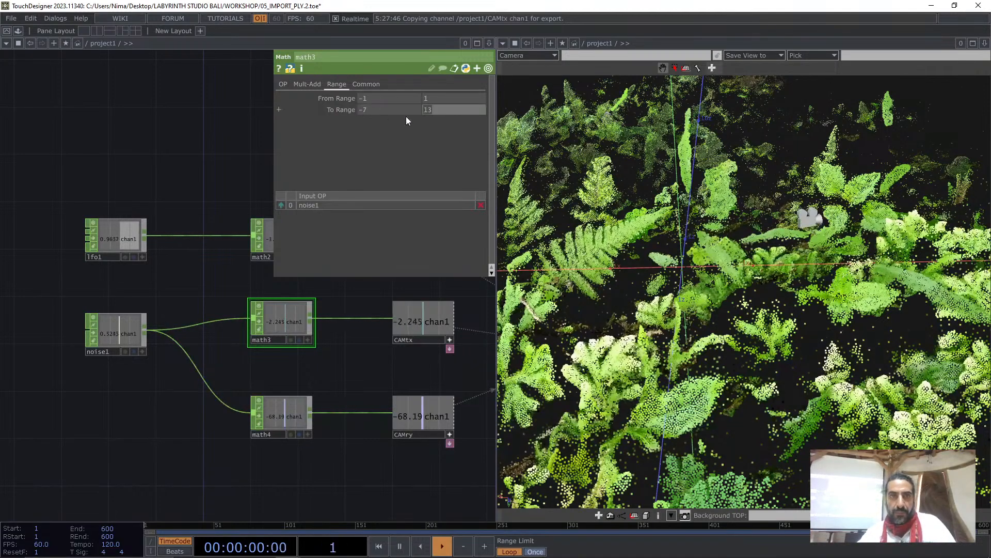
left_click(284, 402)
left_click_drag(364, 106, 391, 113)
key("BackSpace")
type("70")
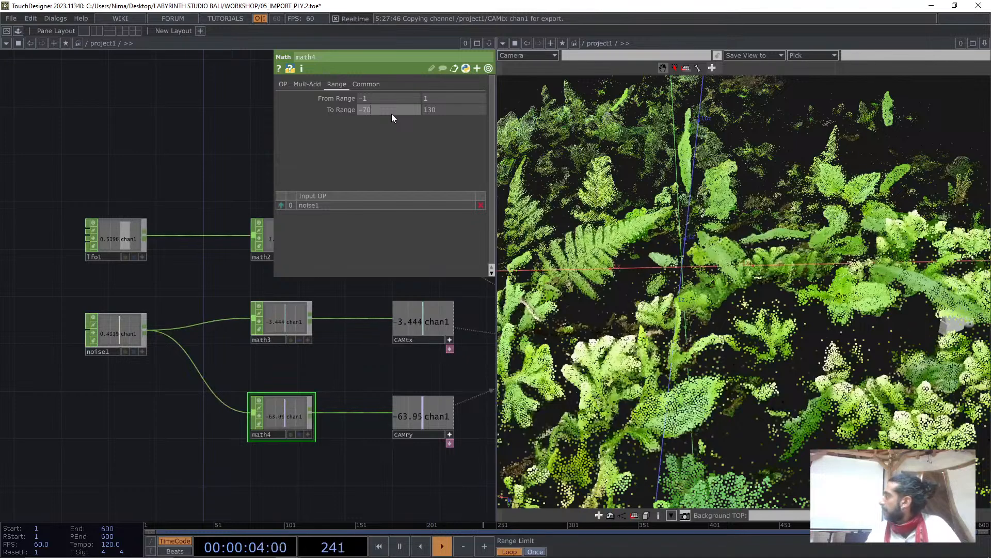
key("Return")
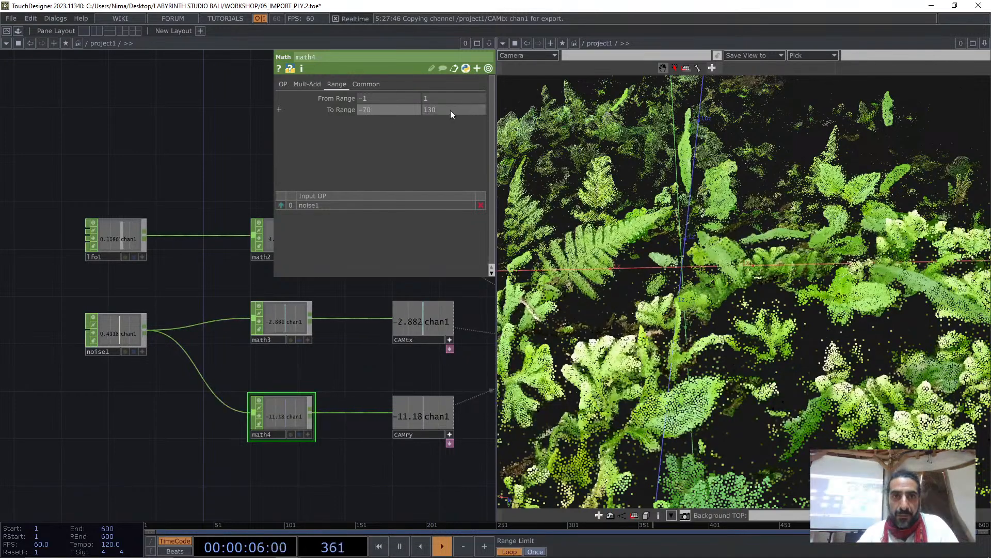
key("Tab")
type("70")
key("Return")
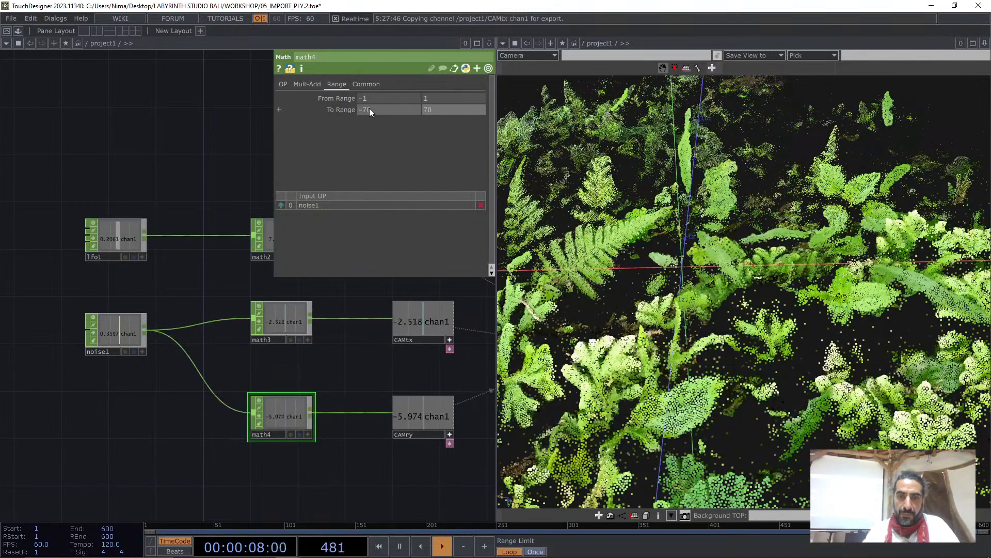
Select the CAMtz, CAMtx and CAMry nulls together and turn off their active viewers
left_click_drag(294, 391, 122, 378)
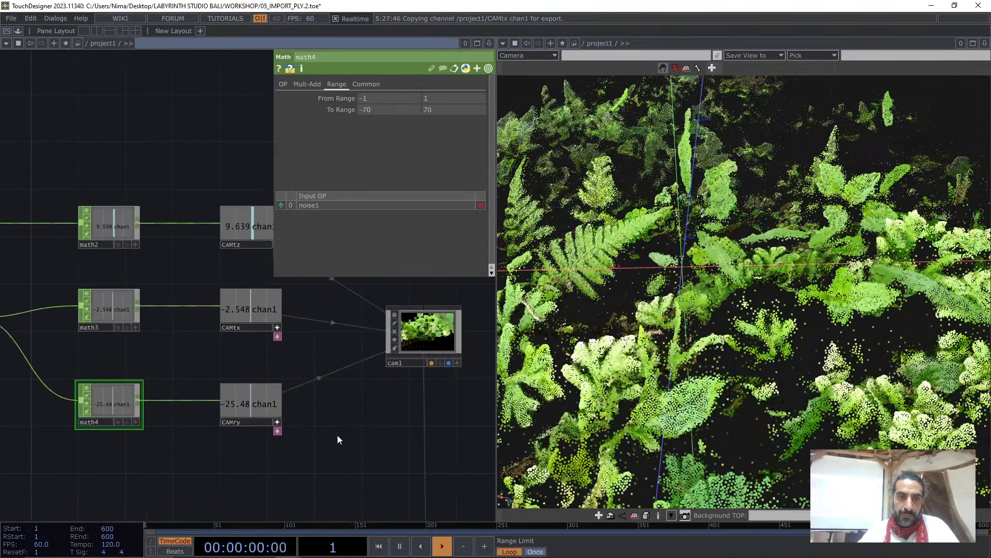
left_click(246, 226)
right_click_drag(310, 444, 215, 199)
left_click_drag(318, 365, 218, 246)
Widen cam1's horizontal field of view by setting its FOV angle to 101
scroll(243, 263, "down", 2)
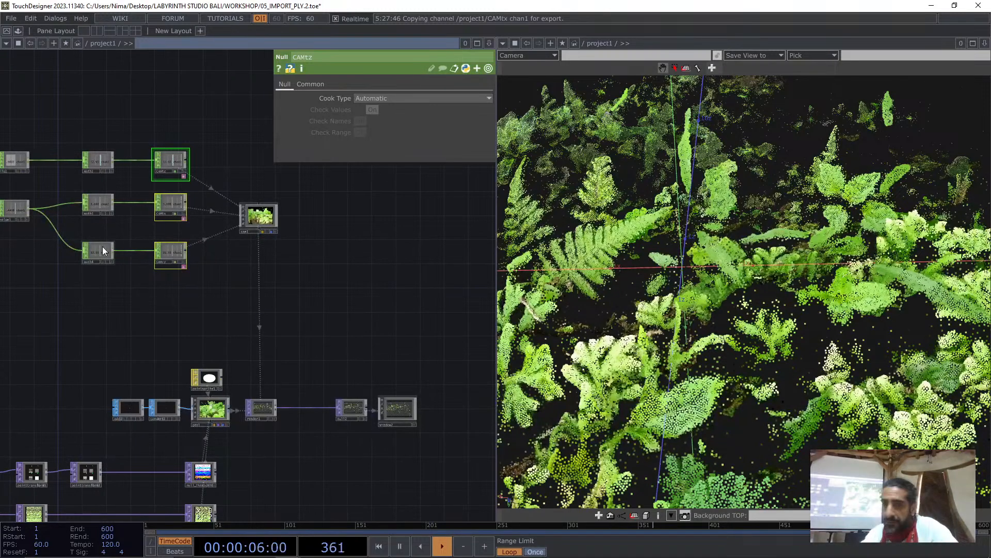
left_click_drag(293, 418, 241, 426)
scroll(212, 327, "up", 3)
left_click(255, 181)
left_click(339, 84)
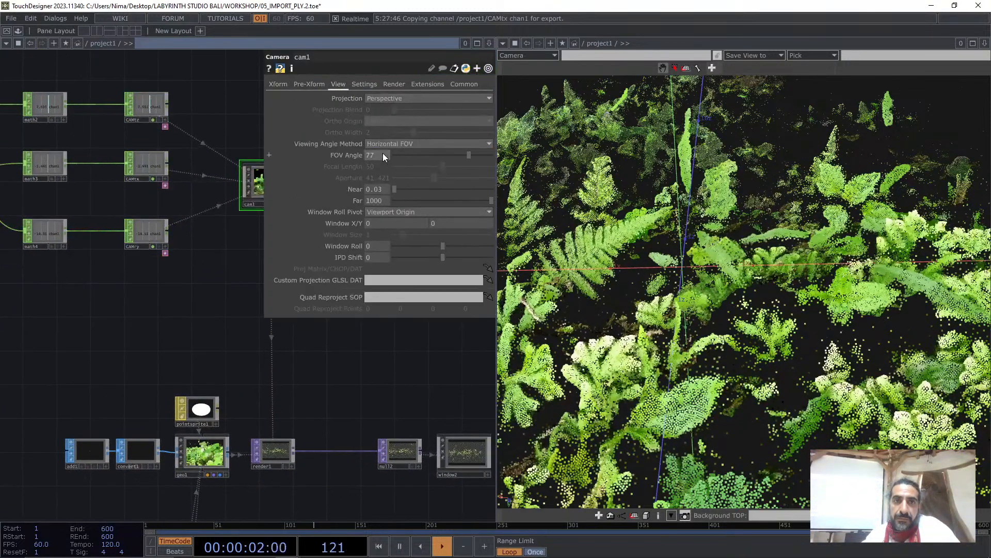
middle_click_drag(384, 135, 385, 171)
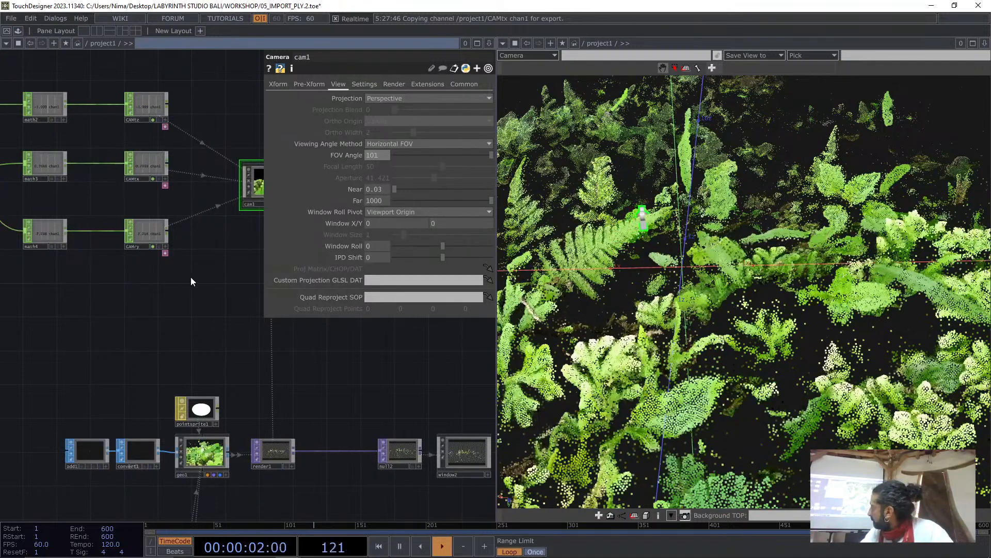
Enlarge the point cloud's sprites with a Near Point Scale of 7 in pointsprite1, and save the project
left_click(199, 410)
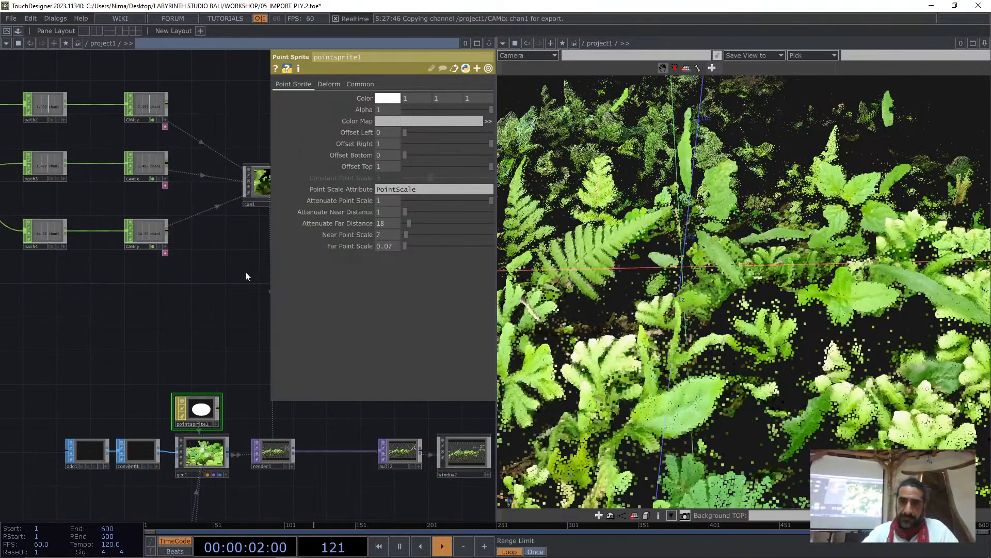
left_click_drag(310, 460, 202, 376)
scroll(202, 376, "down", 3)
left_click_drag(177, 426, 252, 420)
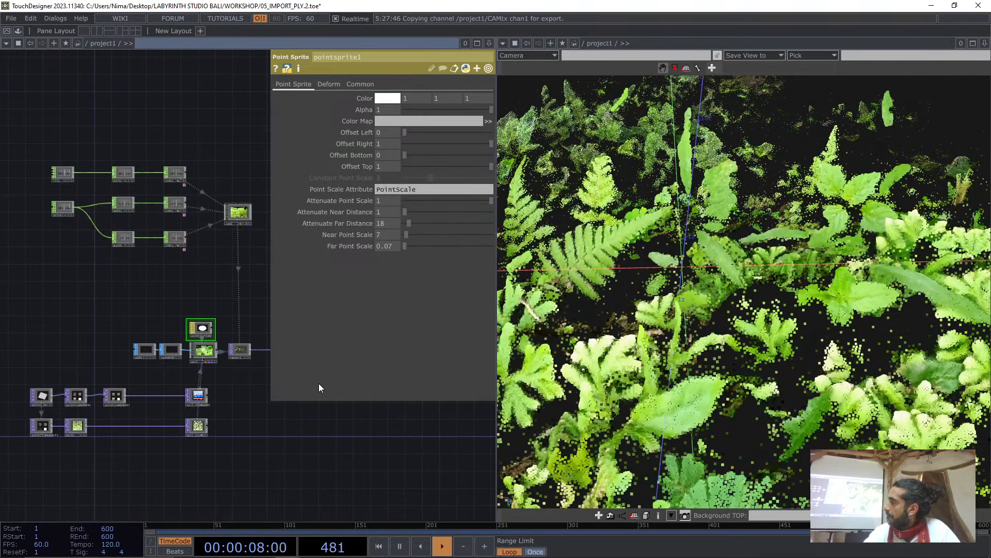
left_click(11, 19)
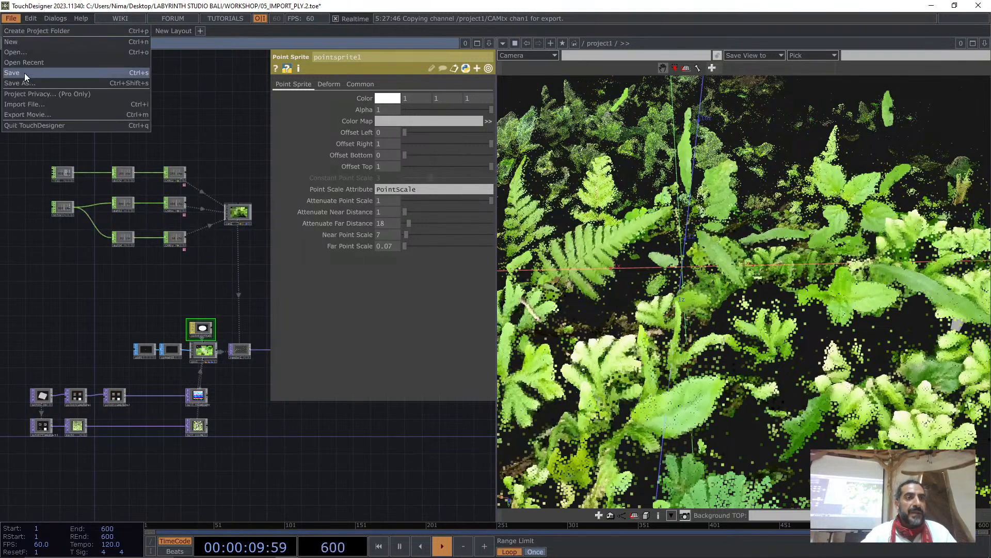
left_click(24, 73)
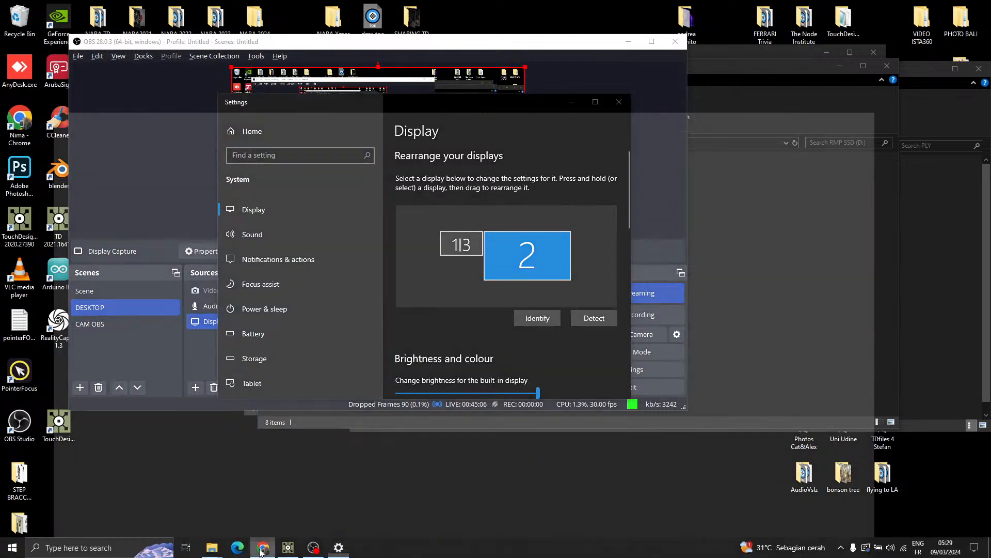
Switch to Chrome, close the YouTube stream, and open the Day_05_PointCloud-3dScan folder in Google Drive
left_click(262, 548)
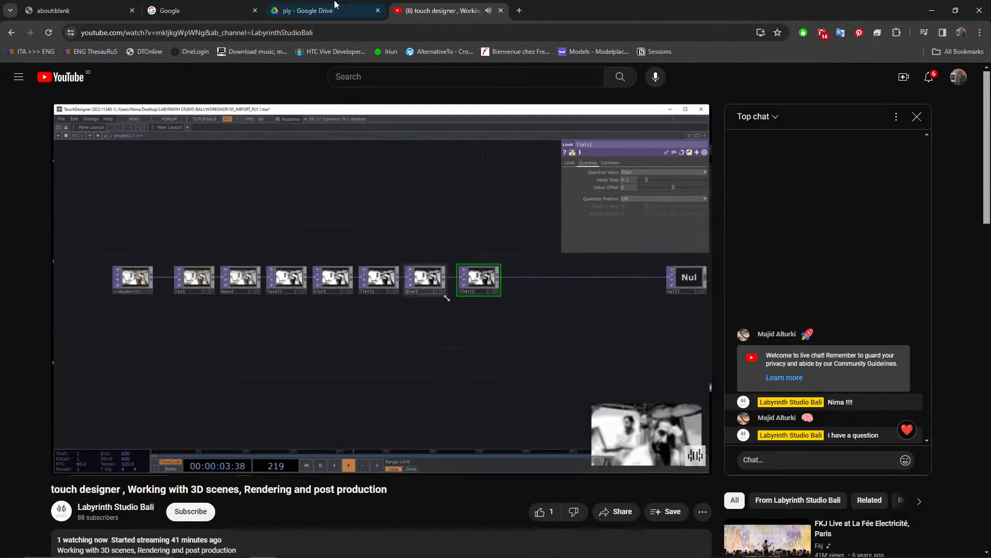
left_click(337, 8)
middle_click(451, 6)
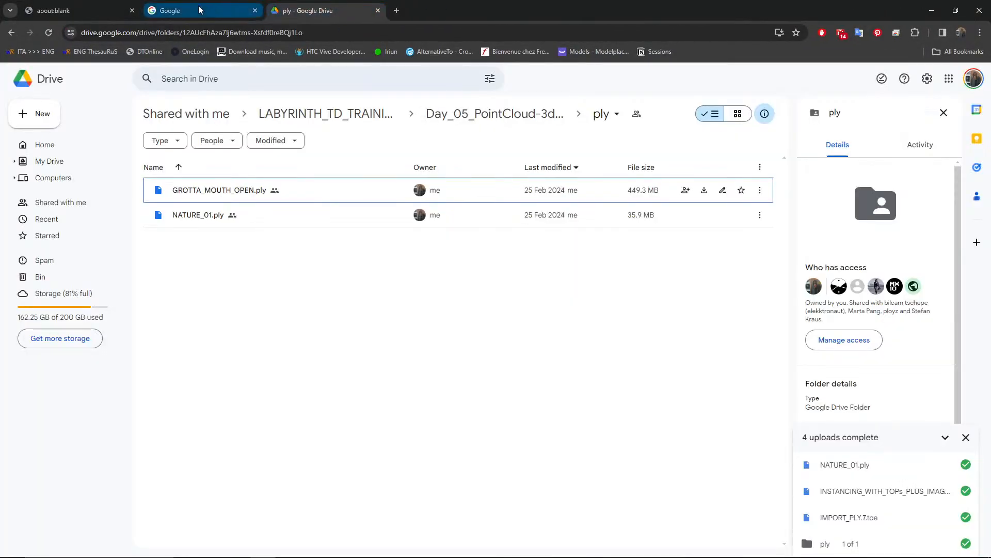
left_click(439, 114)
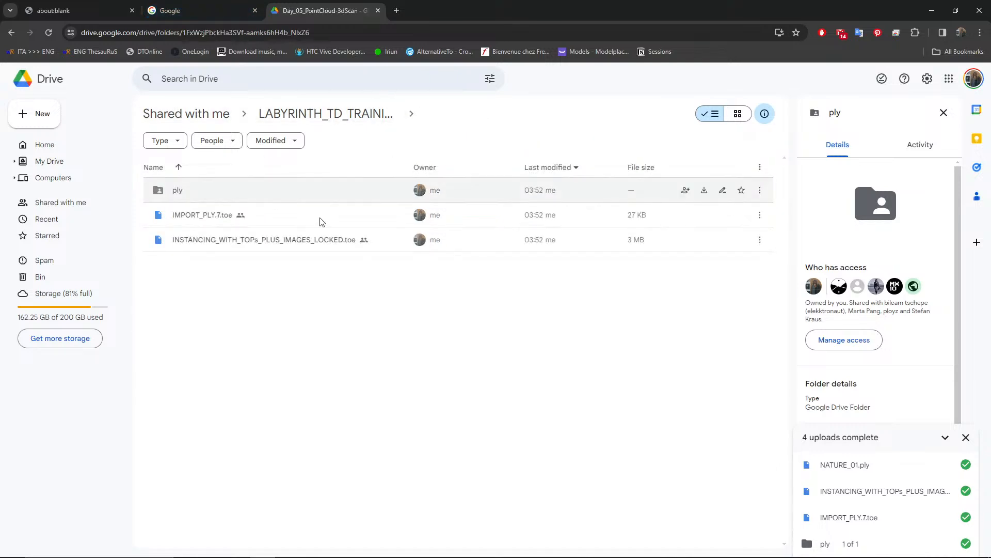
Switch to File Explorer, open the WORKSHOP folder inside LABYRINTH STUDIO BALI, and widen the name column to show full file names
key("alt+Tab")
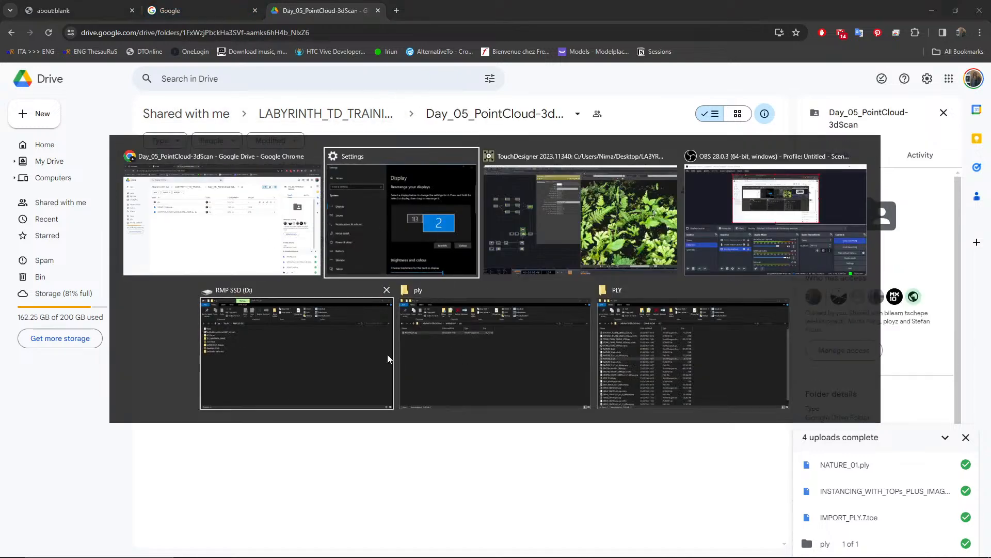
left_click(388, 354)
left_click(237, 334)
key("alt+Tab")
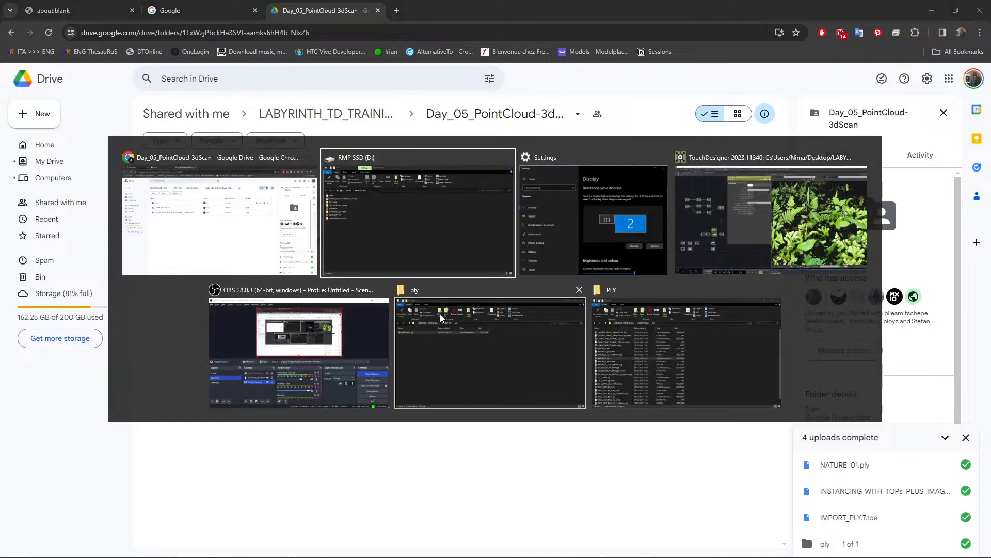
left_click(484, 355)
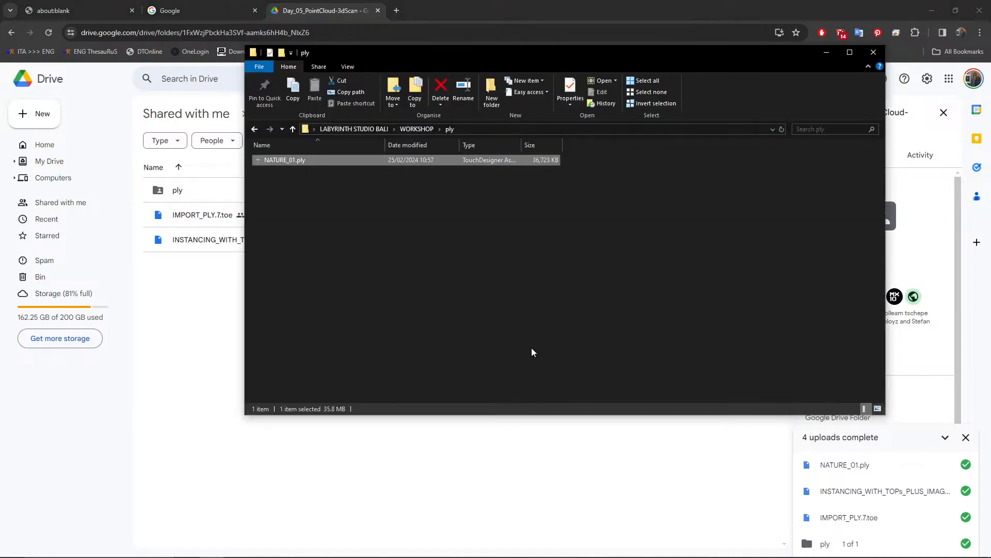
left_click(409, 129)
left_click(358, 128)
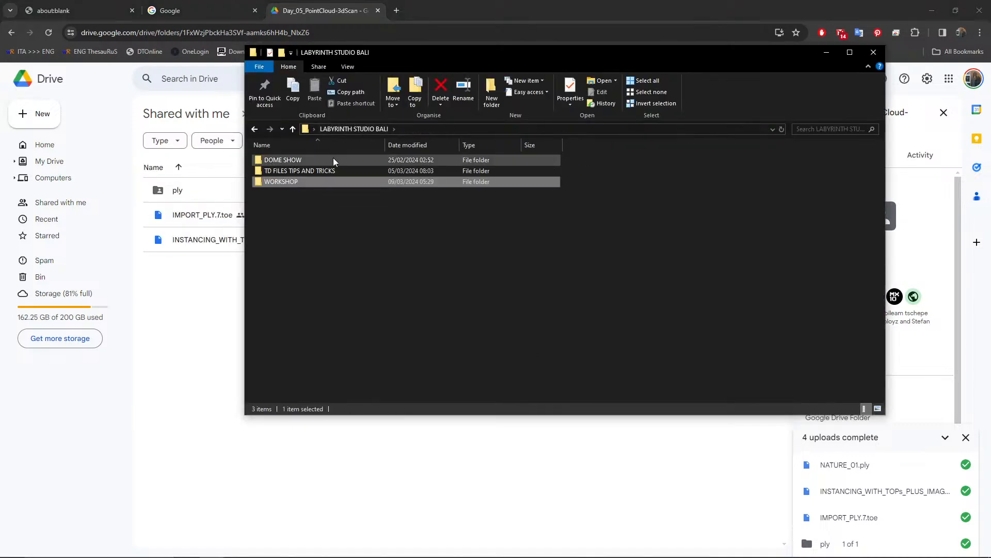
double_click(293, 181)
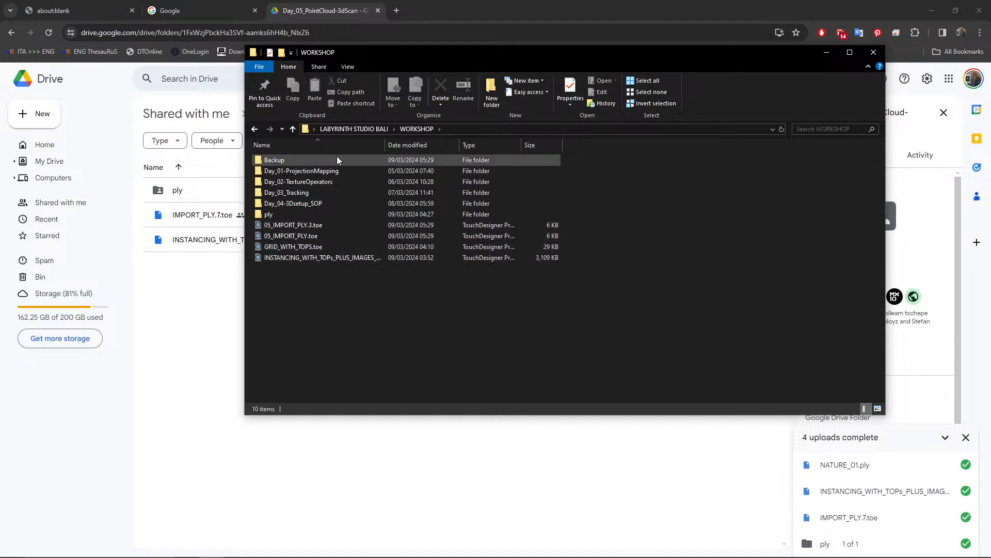
double_click(385, 145)
Compare the local WORKSHOP project files with those in the Day_05_PointCloud-3dScan Drive folder, and return to TouchDesigner
key("alt+Tab")
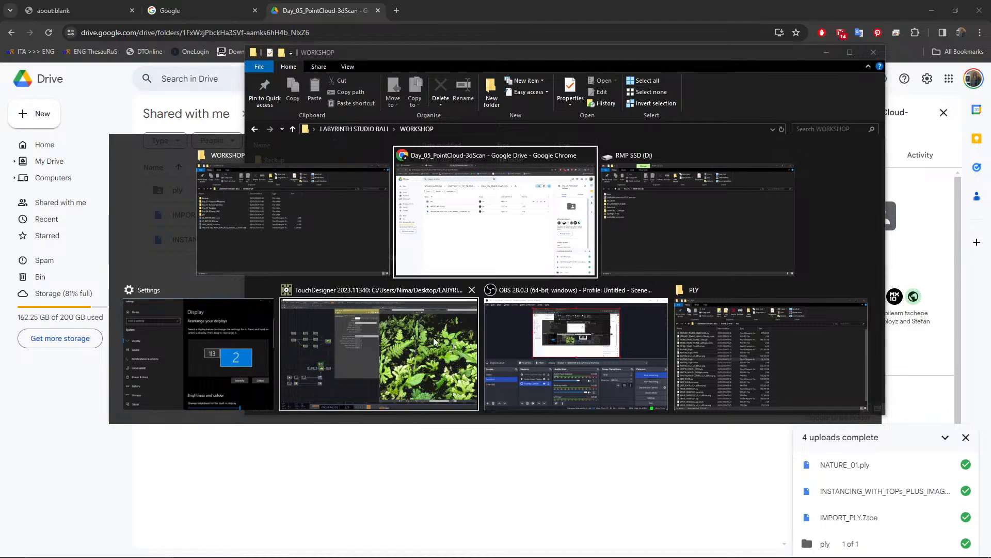
left_click(392, 340)
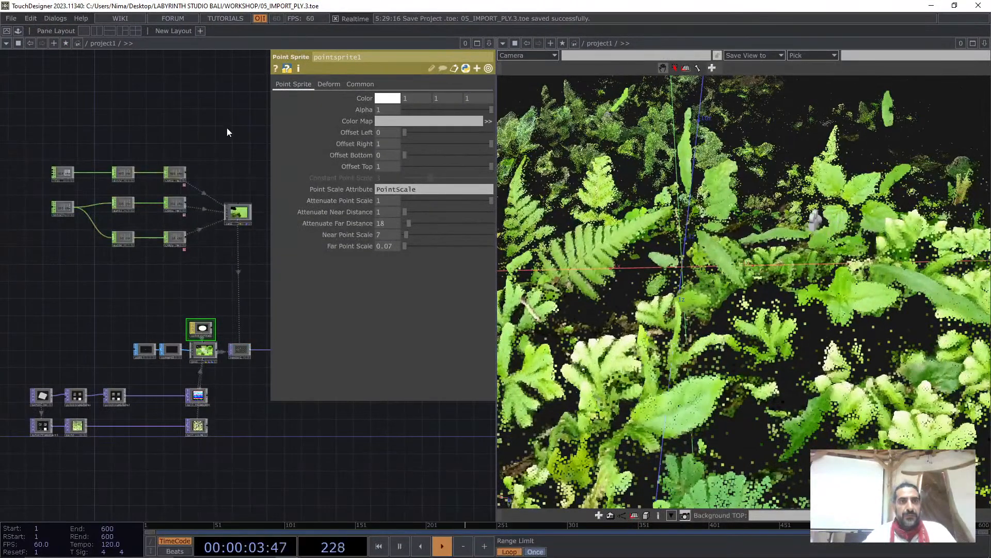
key("alt+Tab")
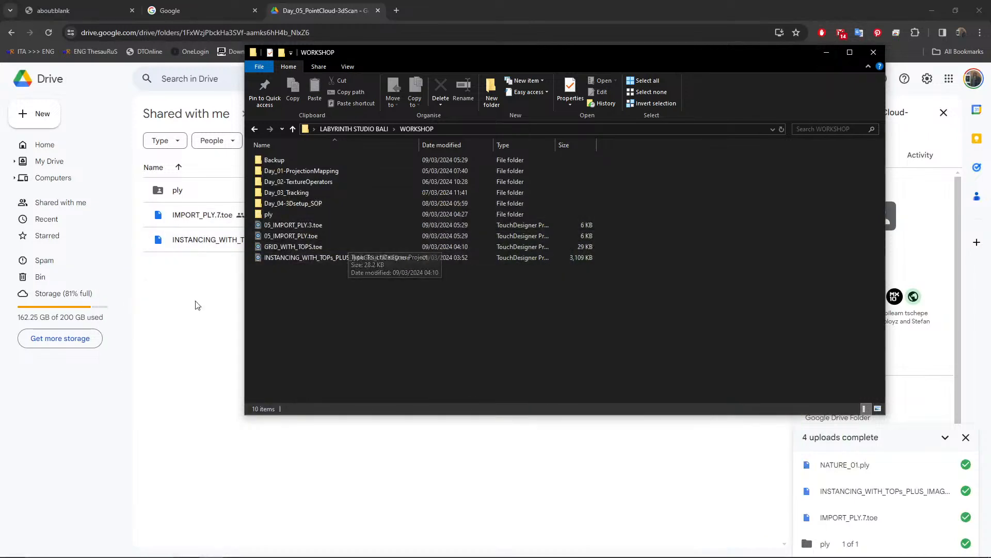
left_click(190, 306)
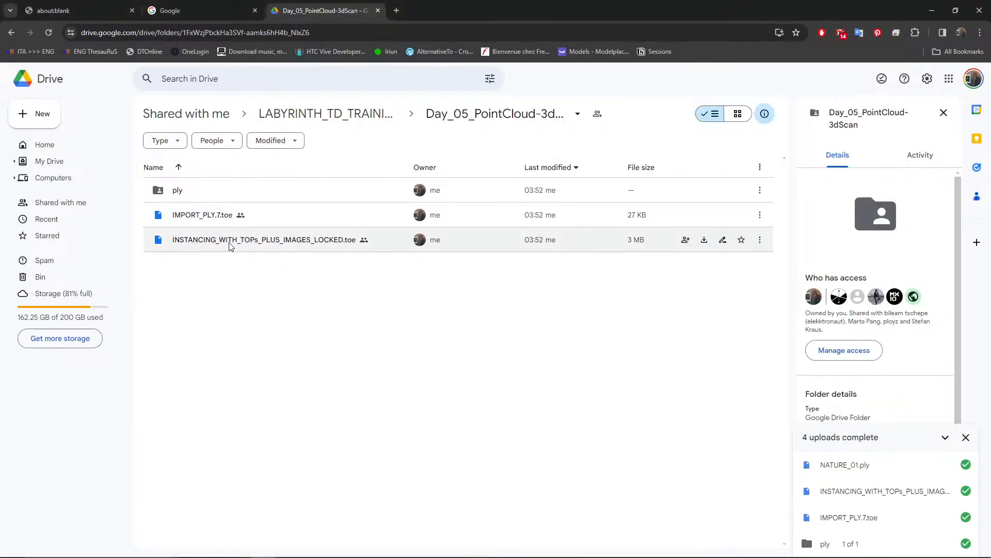
key("alt+Tab")
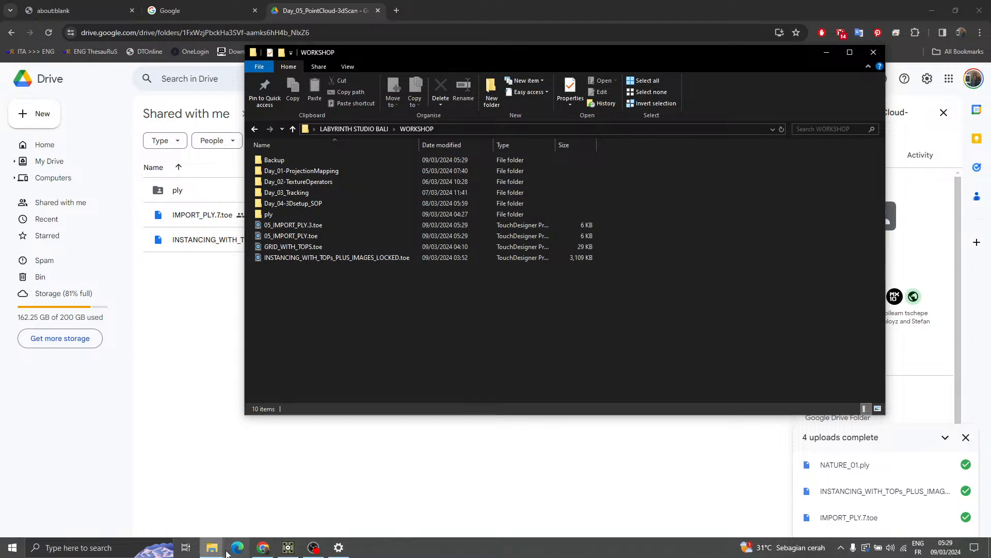
left_click(288, 547)
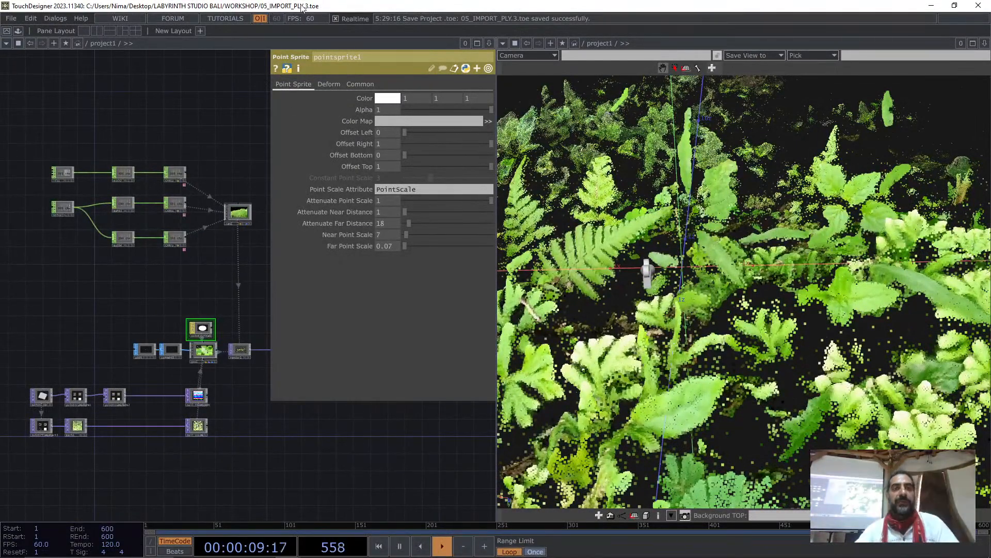
Save the project under the new name 05_PLY_POINTsprite_CAMERAdistance.toe in the WORKSHOP folder
left_click(10, 19)
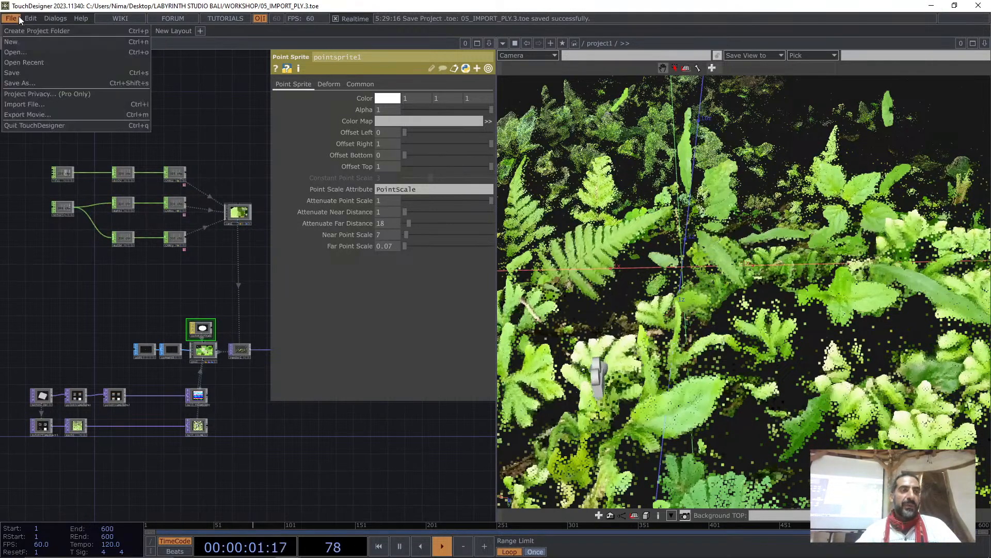
left_click(29, 84)
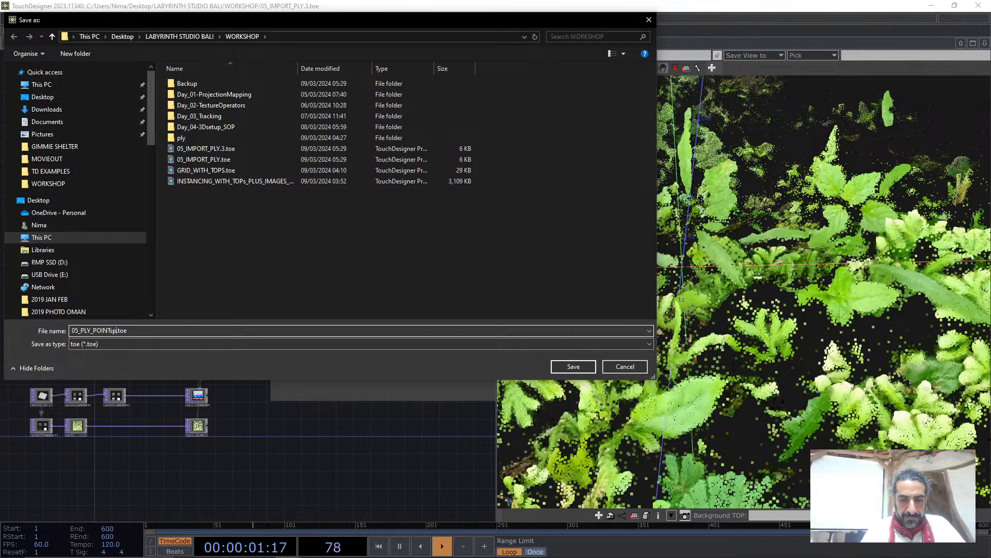
type("_")
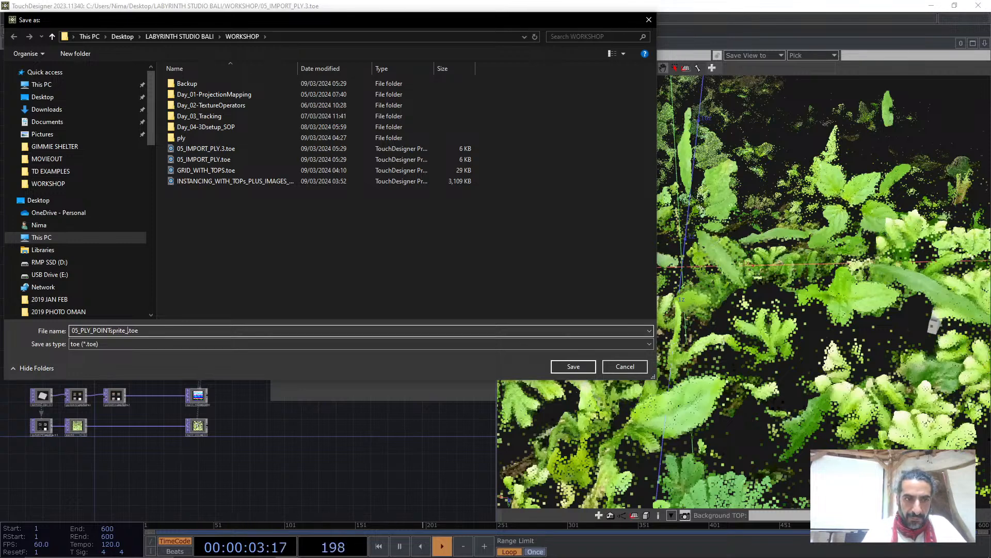
type("CAMERAdistance")
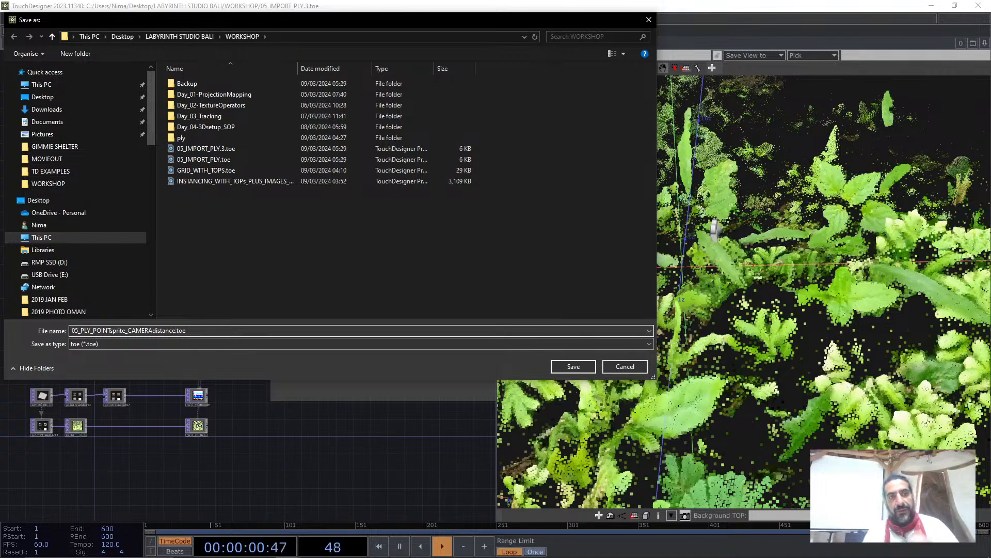
key("Return")
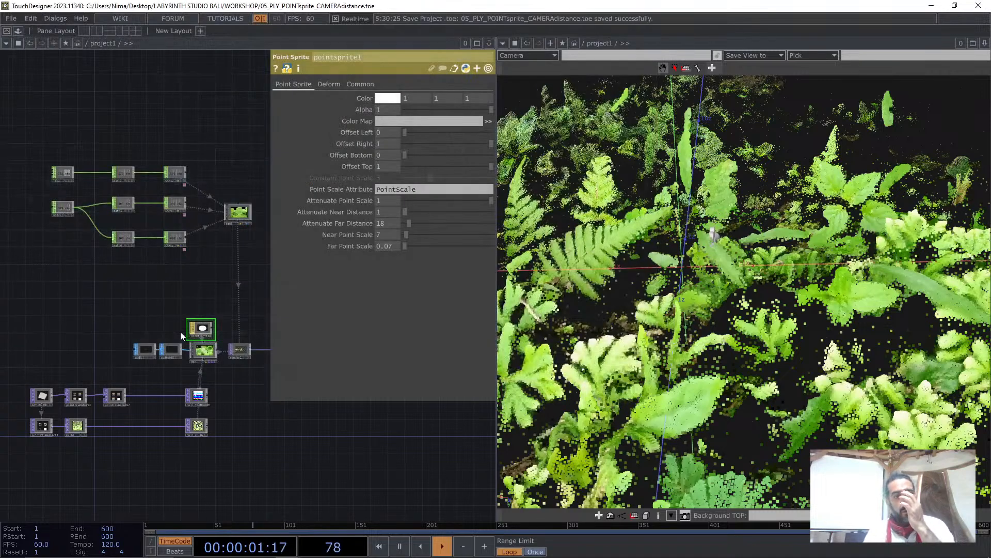
Upload 05_PLY_POINTsprite_CAMERAdistance.toe from the WORKSHOP folder in File Explorer to the Day_05_PointCloud-3dScan Google Drive folder in Chrome
key("alt+Tab")
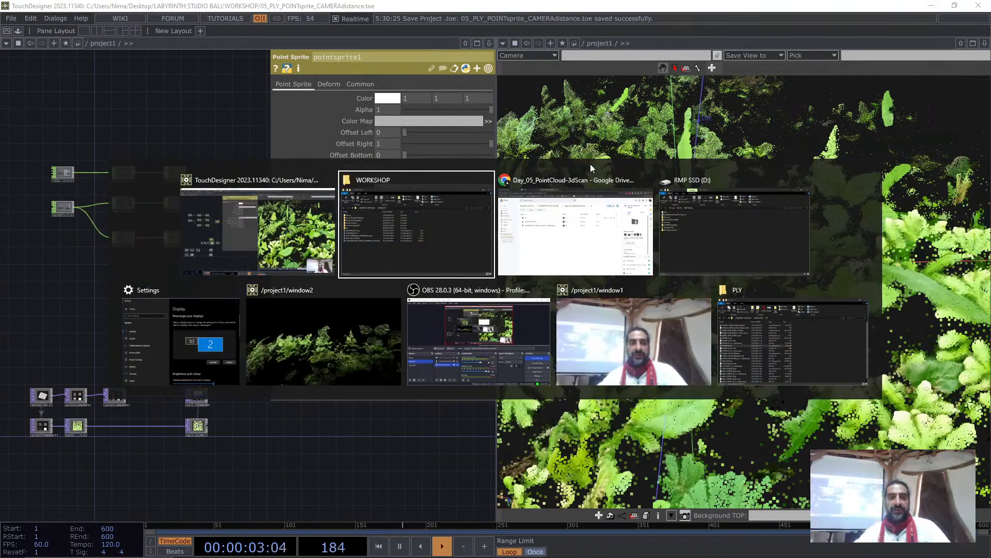
left_click(314, 246)
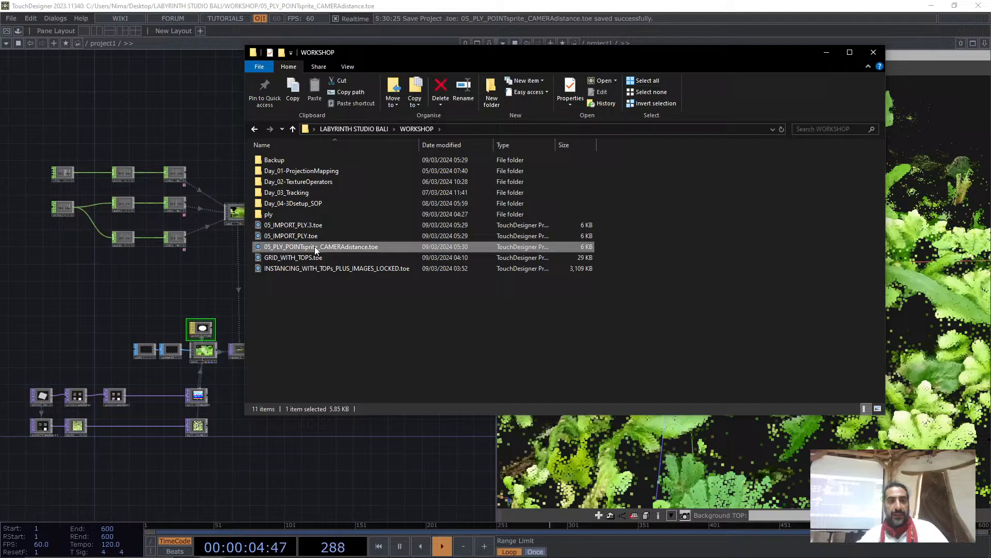
left_click(263, 546)
key("alt+Tab")
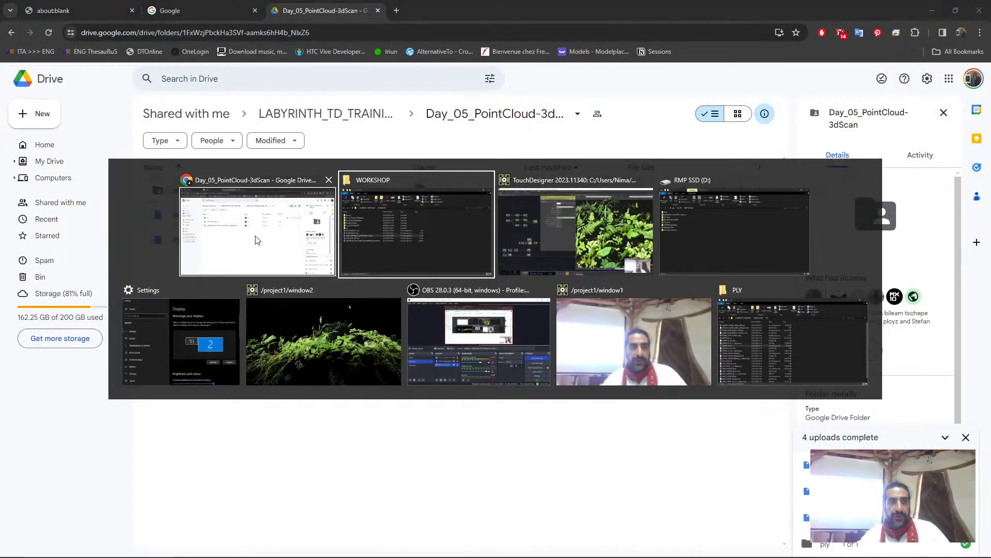
left_click_drag(300, 247, 194, 314)
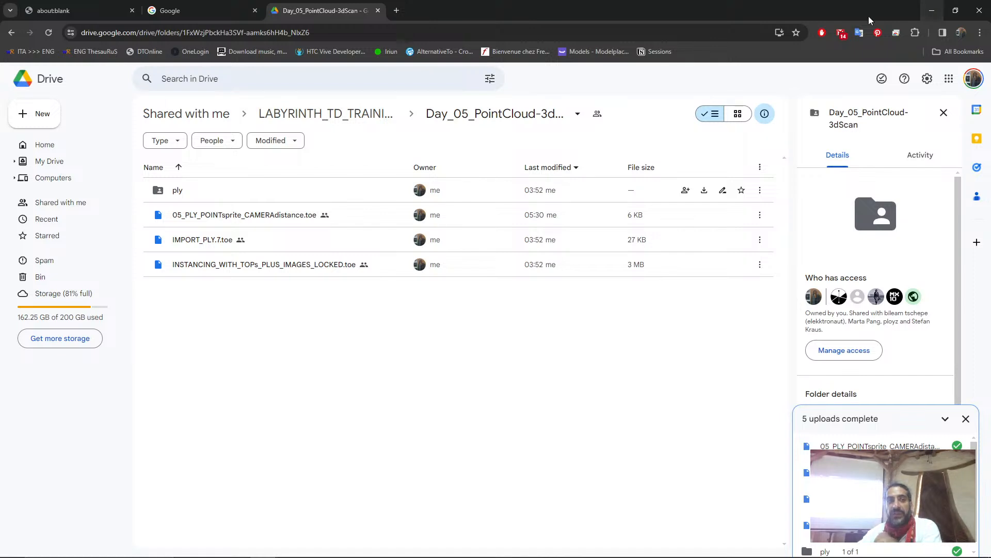
Check the contents of the ply folder in Google Drive, go back to its parent folder, and return to TouchDesigner
double_click(176, 190)
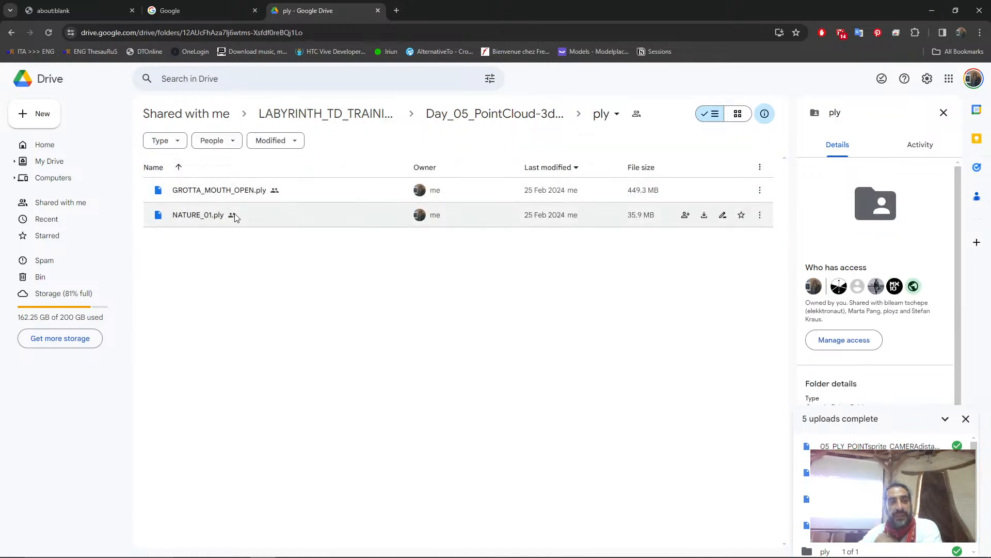
left_click(494, 113)
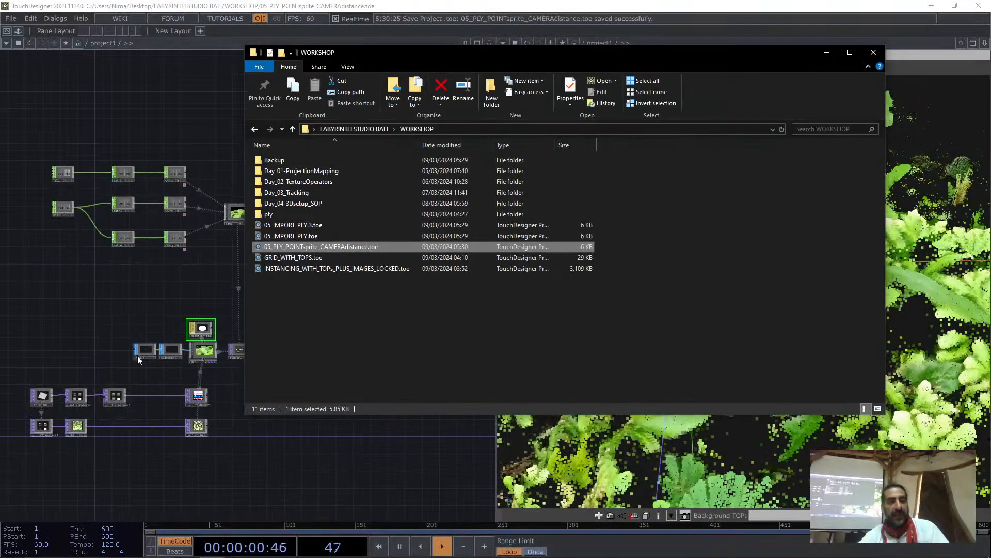
left_click(87, 349)
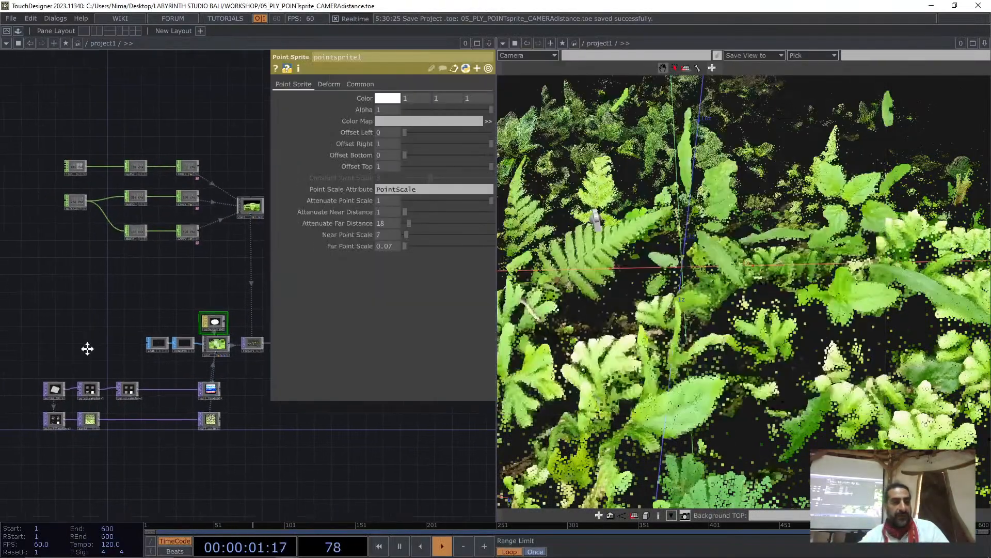
Inspect the point file settings of NATURE_01 and the channel selection of pointfileselect1
scroll(42, 404, "up", 4)
left_click(70, 377)
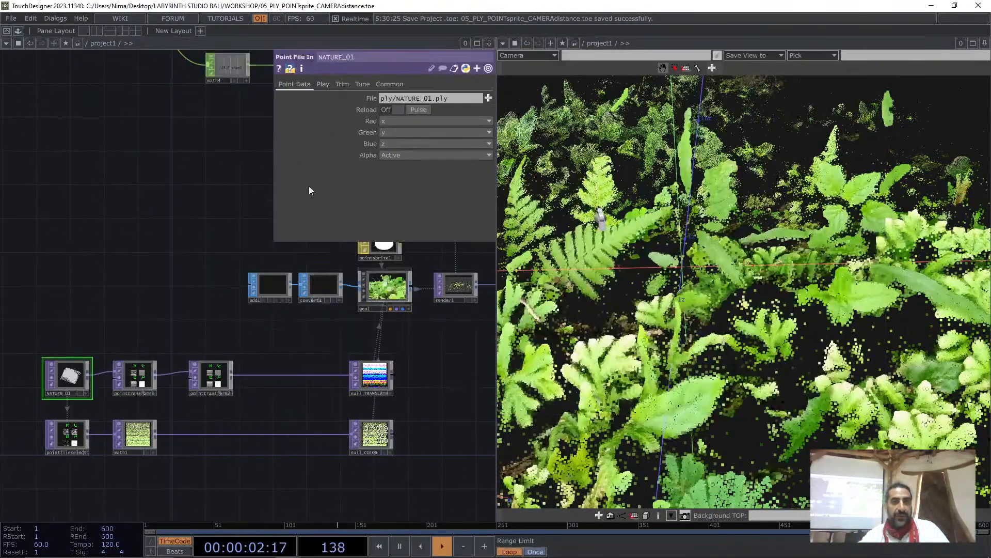
left_click(71, 444)
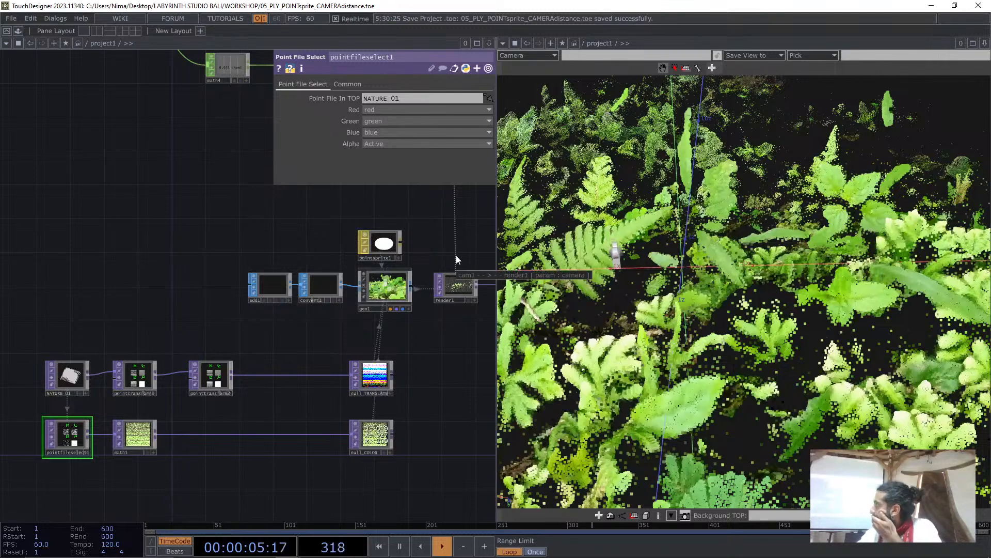
Examine the webcam chain from videodevin1 through res1 and null1 to window1
scroll(166, 284, "down", 8)
scroll(158, 322, "up", 4)
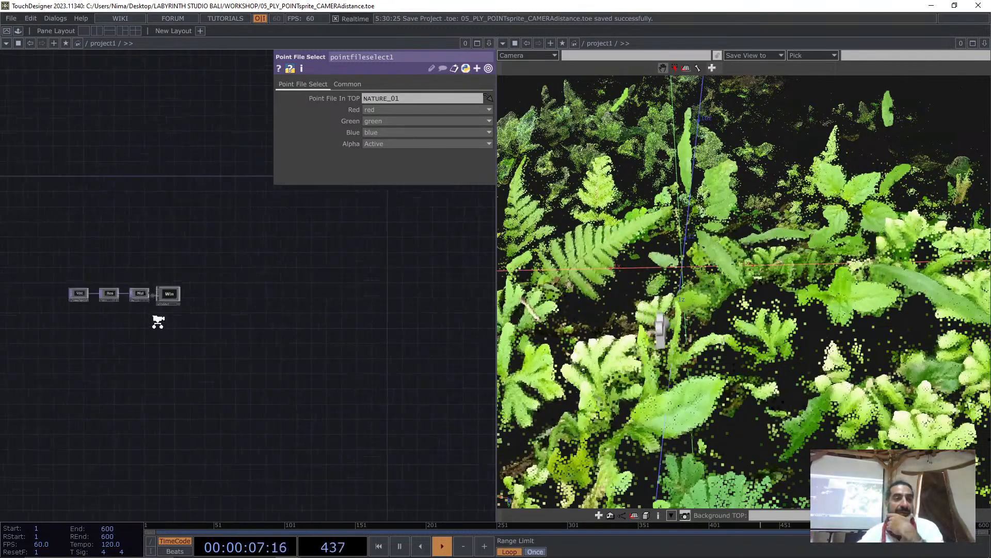
scroll(157, 322, "up", 3)
right_click_drag(241, 338, 1, 213)
left_click_drag(154, 371, 223, 426)
scroll(220, 366, "up", 2)
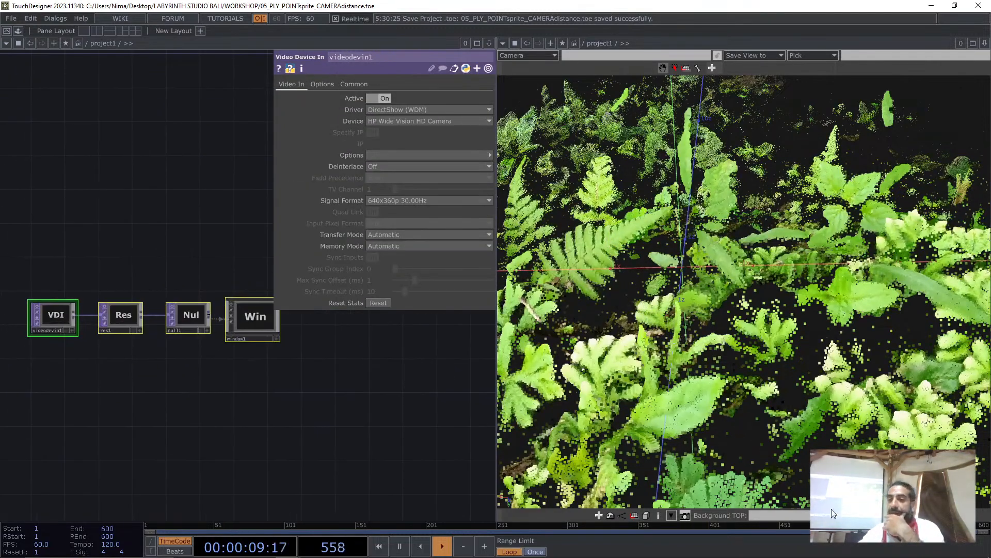
scroll(77, 319, "up", 1)
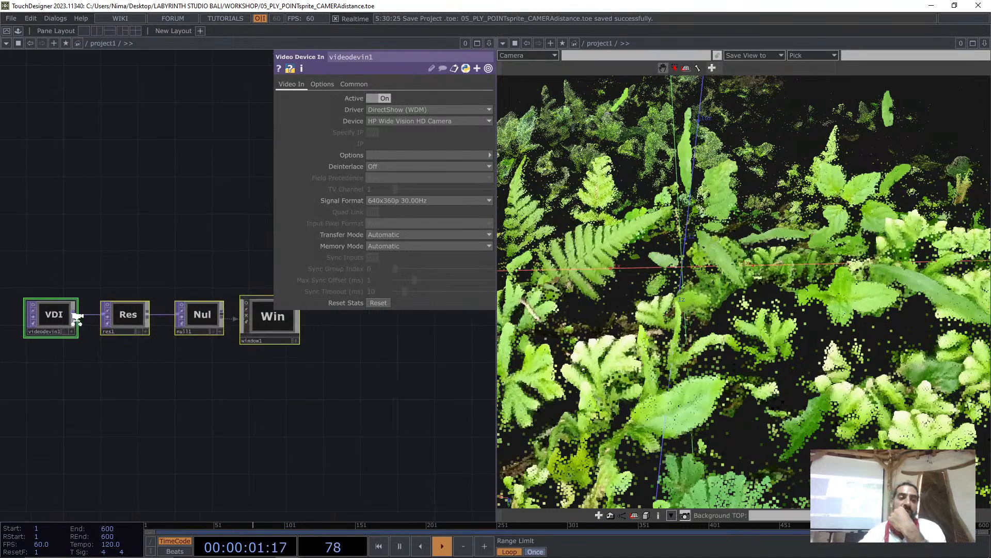
scroll(76, 318, "up", 4)
scroll(212, 411, "down", 5)
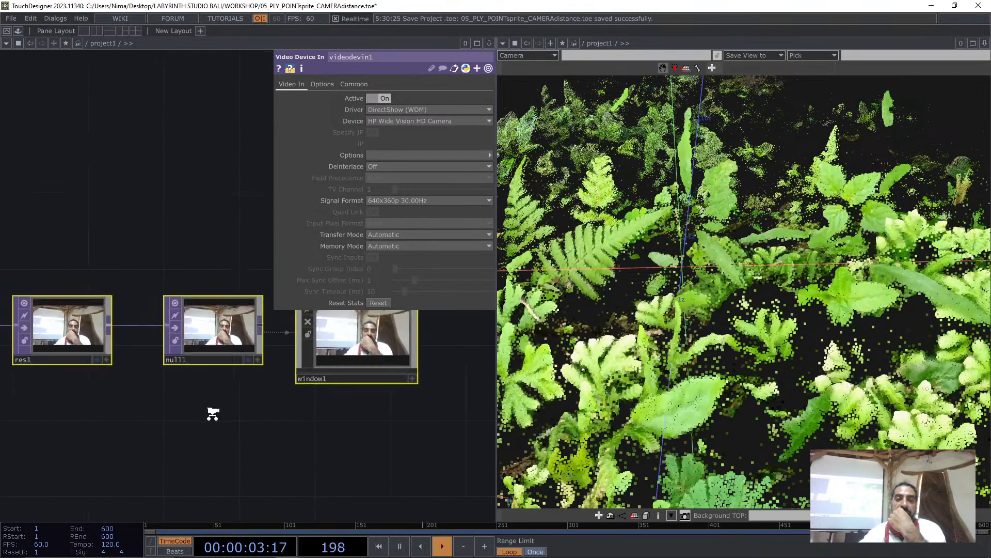
key("h")
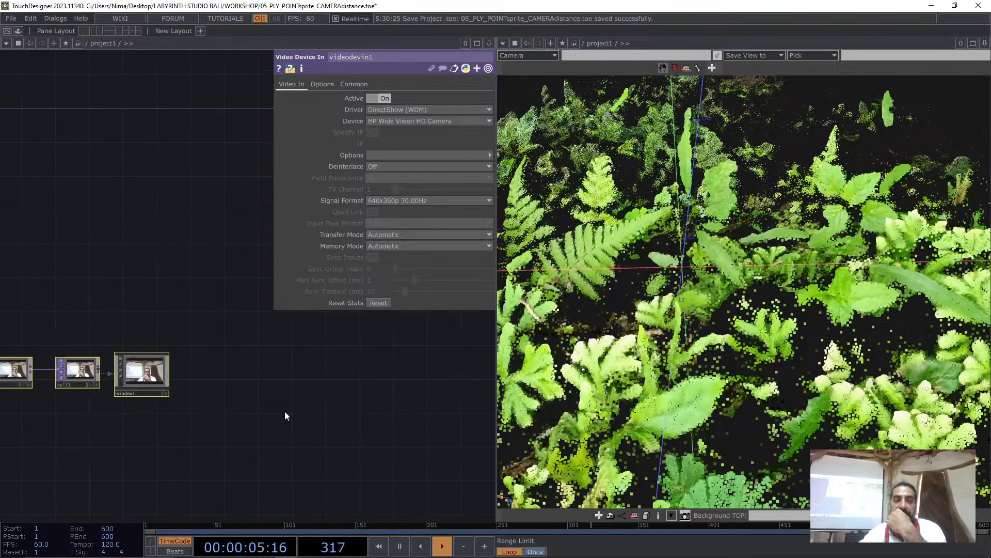
Go back to the point cloud network and inspect render1's resolution settings and operator information
left_click_drag(317, 376, 173, 433)
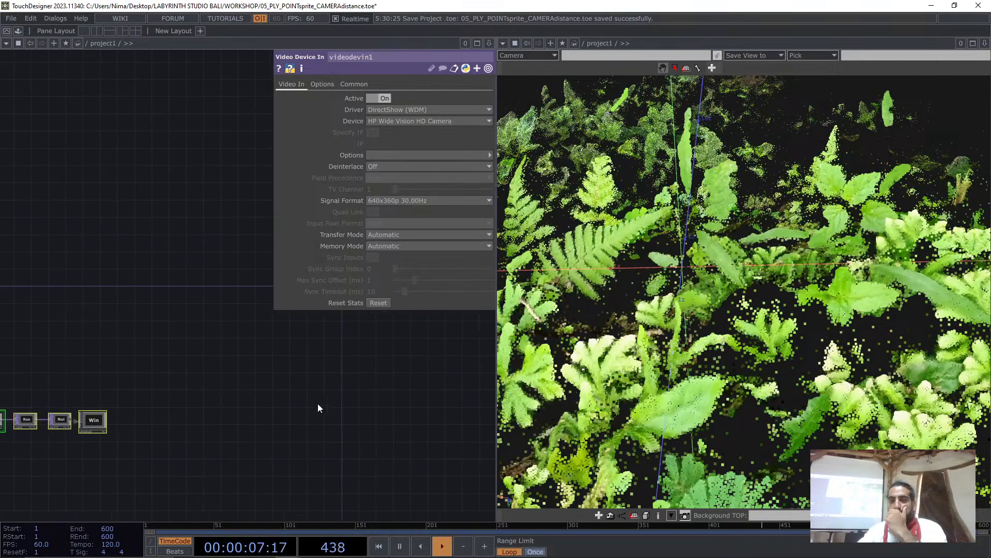
left_click_drag(319, 407, 175, 465)
left_click_drag(361, 410, 171, 449)
left_click_drag(297, 383, 219, 417)
middle_click_drag(158, 336, 217, 331)
left_click_drag(251, 438, 504, 430)
left_click(174, 319)
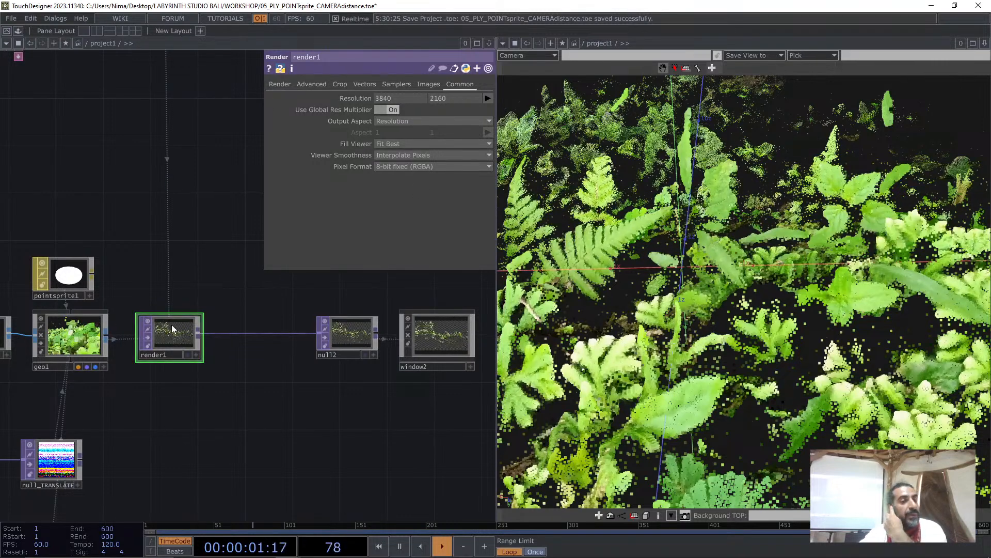
scroll(170, 323, "up", 4)
middle_click(157, 332)
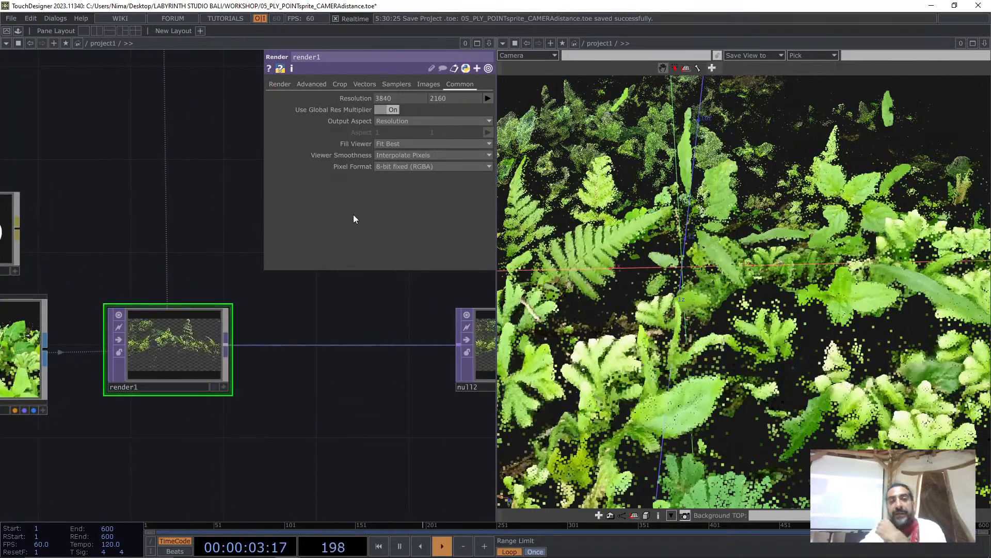
scroll(237, 297, "down", 4)
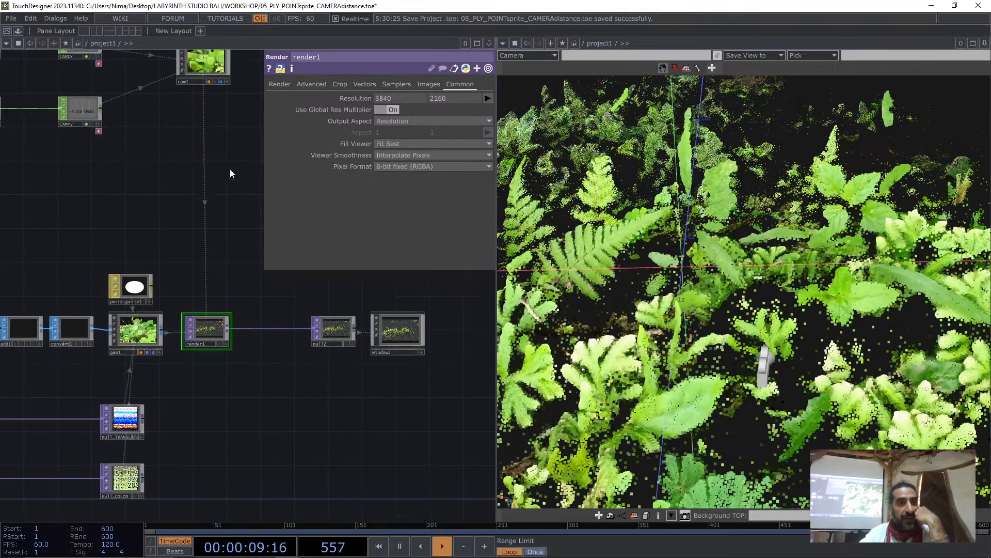
Review the transform parameters of the cam1 camera
left_click(202, 58)
left_click(279, 84)
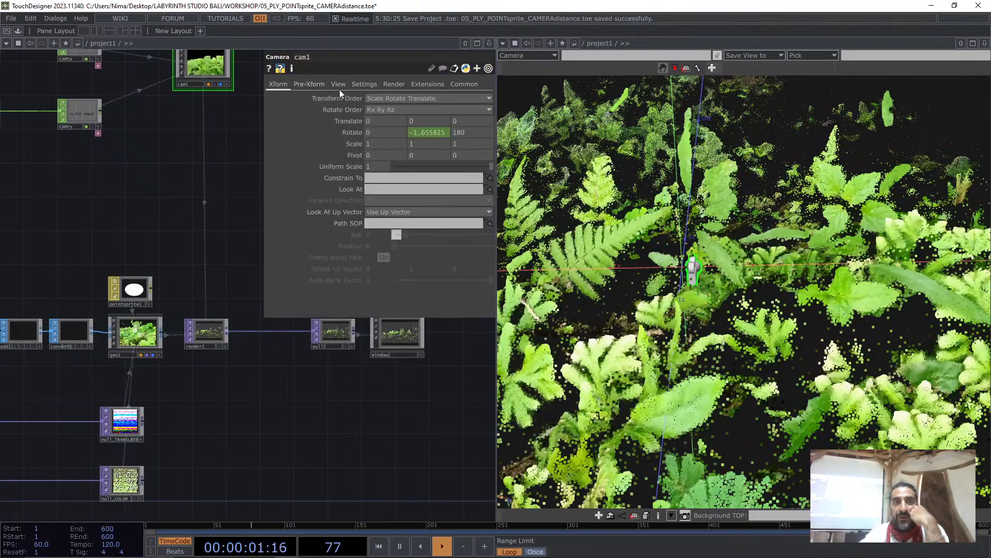
middle_click_drag(424, 122, 428, 99)
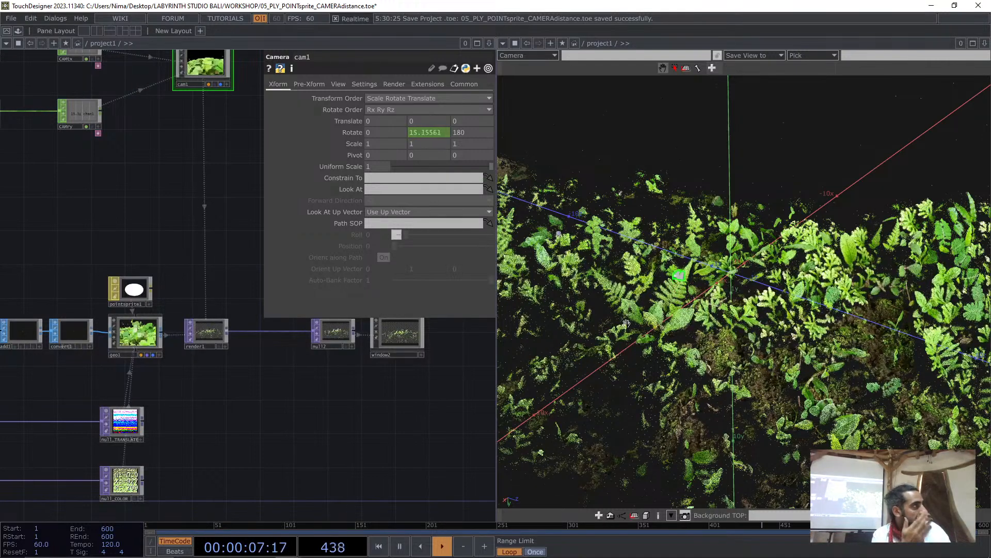
Add a Pattern CHOP in the empty network area above lfo1
left_click_drag(169, 316, 117, 281)
scroll(117, 281, "up", 2)
key("Tab")
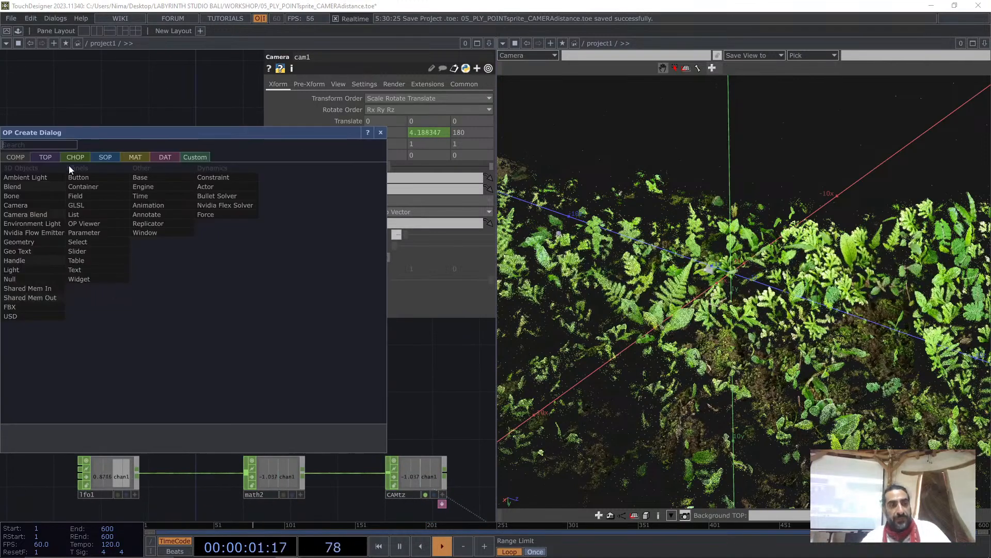
left_click(69, 156)
type("PA")
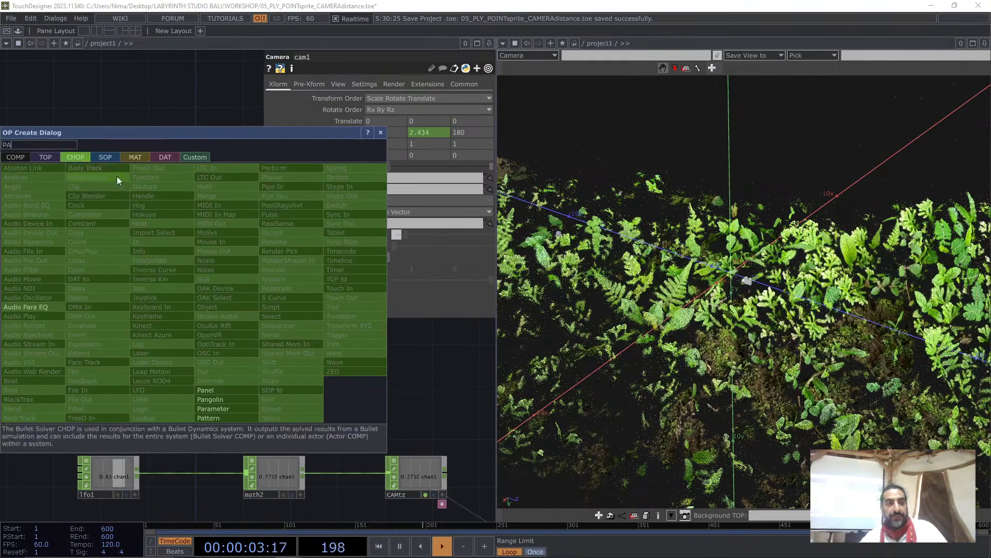
left_click(230, 413)
left_click(156, 267)
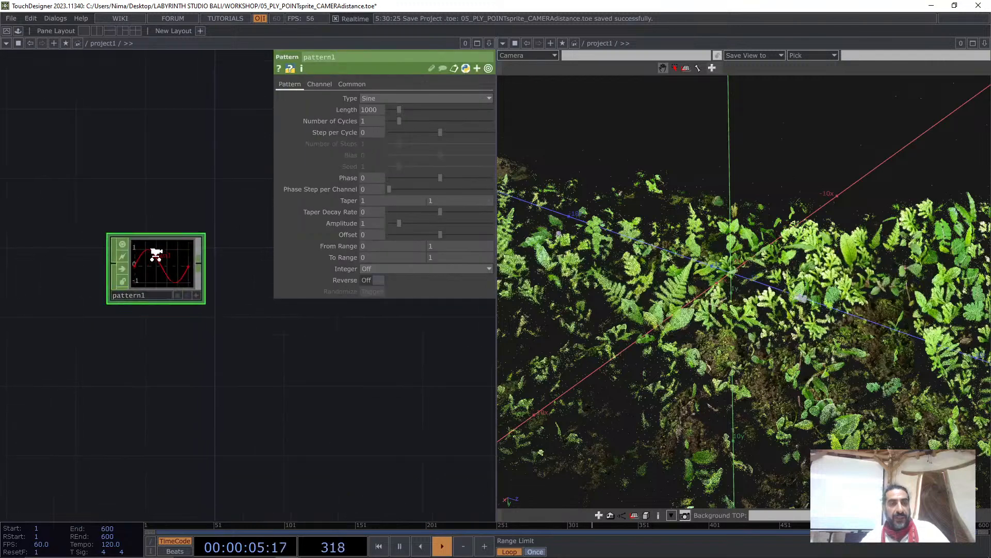
scroll(185, 238, "up", 3)
Set pattern1's Number of Cycles to 3 and inspect its channel and sample information
middle_click_drag(373, 121, 384, 122)
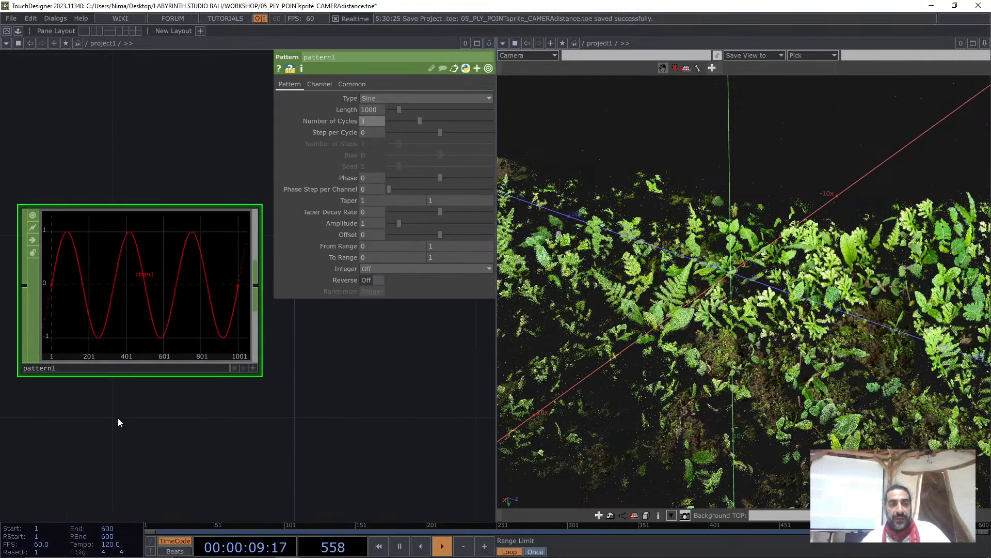
middle_click_drag(124, 284, 195, 309)
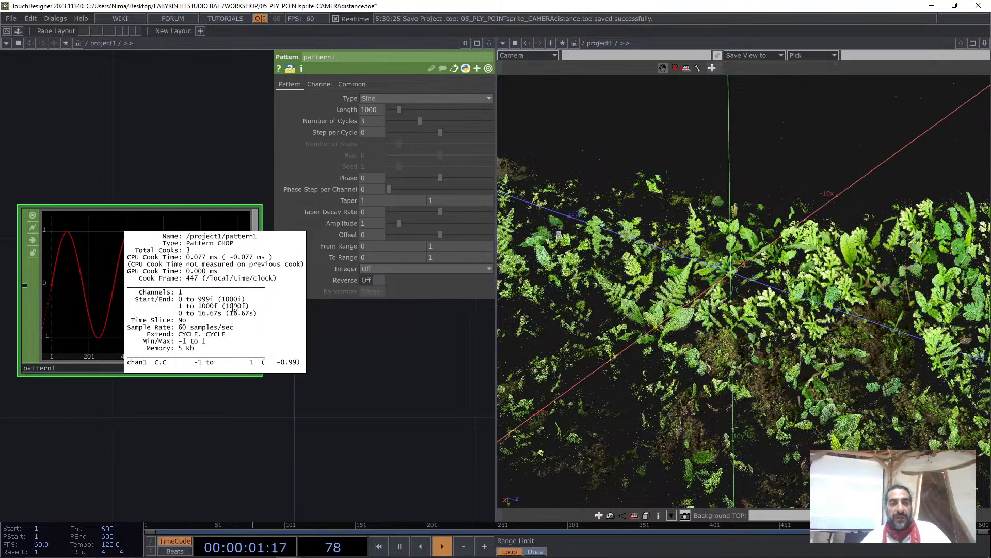
middle_click_drag(133, 317, 123, 330)
Add a Noise CHOP below pattern1
scroll(124, 330, "down", 2)
key("Tab")
type("NOI")
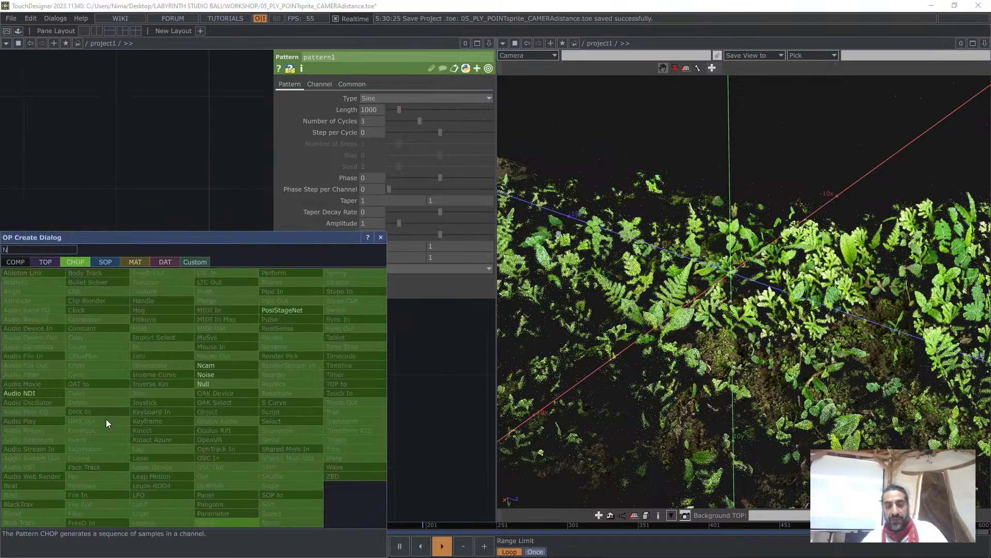
left_click(207, 374)
left_click(132, 414)
scroll(132, 413, "up", 4)
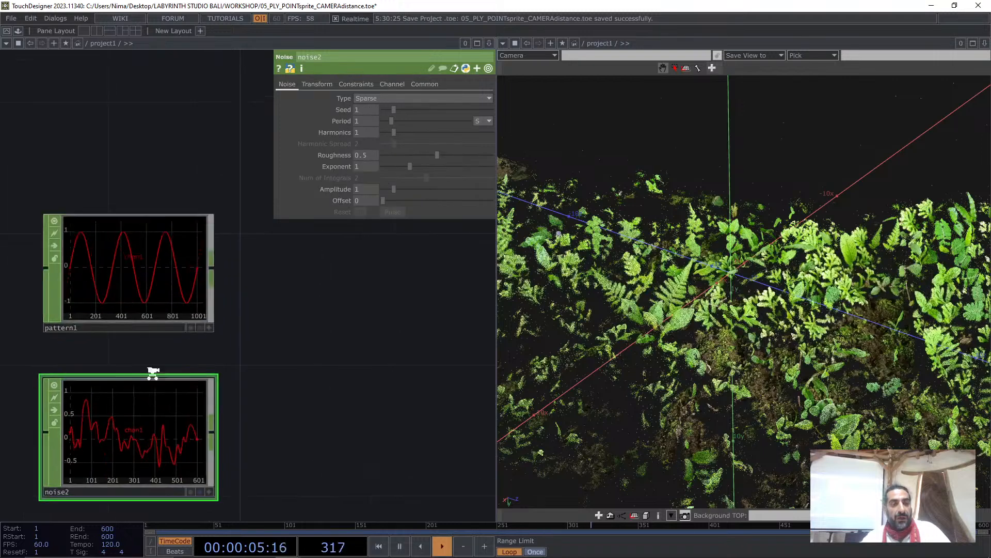
Set noise2's channel End to 999, check its sample information, and return to its noise parameters
left_click(391, 84)
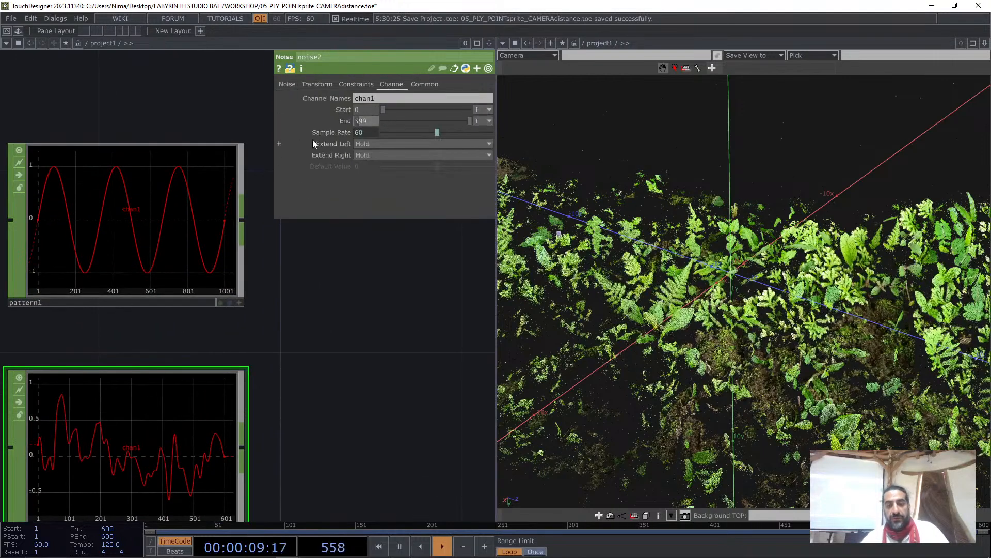
key("Return")
left_click_drag(343, 397, 342, 325)
middle_click(149, 370)
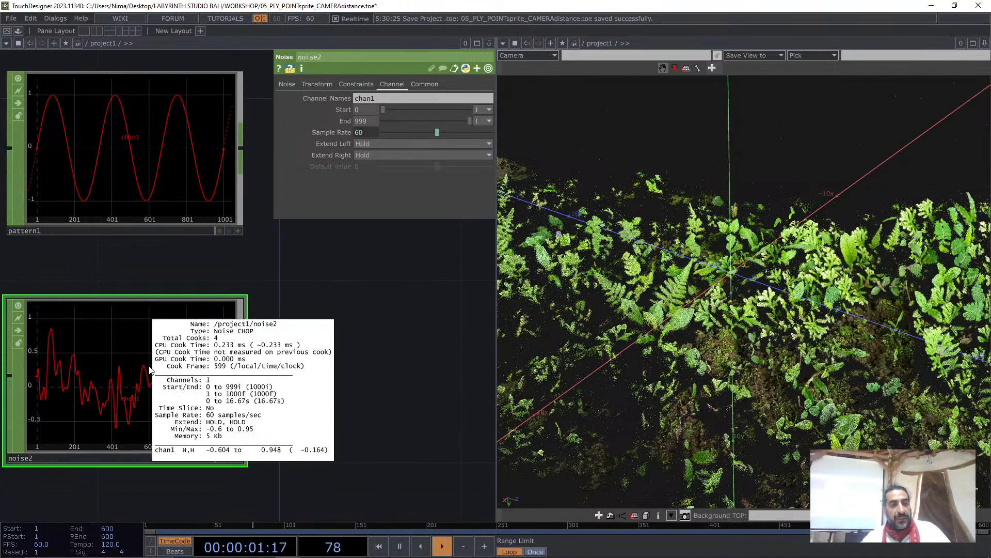
left_click(288, 85)
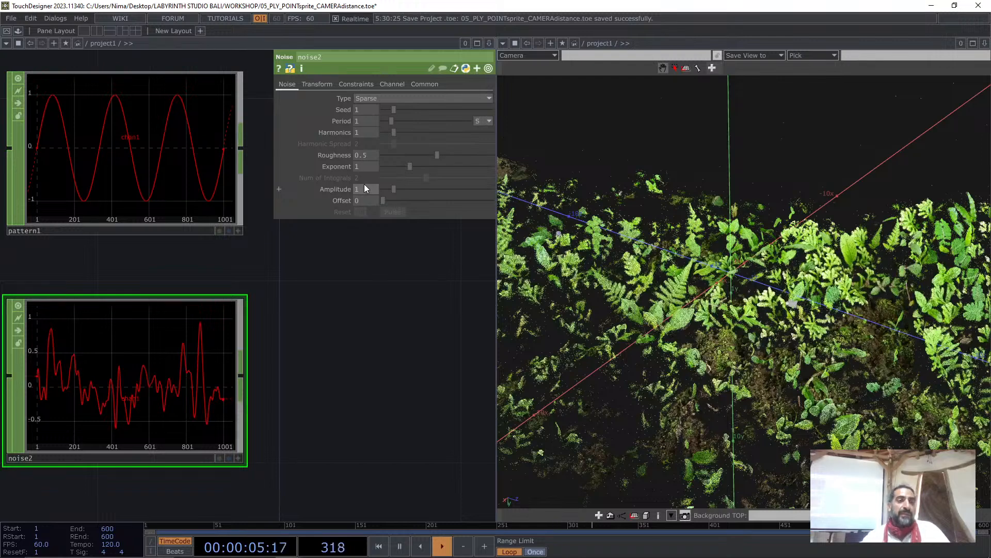
Set noise2's Amplitude to 0.1, Harmonics to 0 and Period to 3
middle_click_drag(365, 189, 368, 166)
left_click_drag(395, 133, 339, 147)
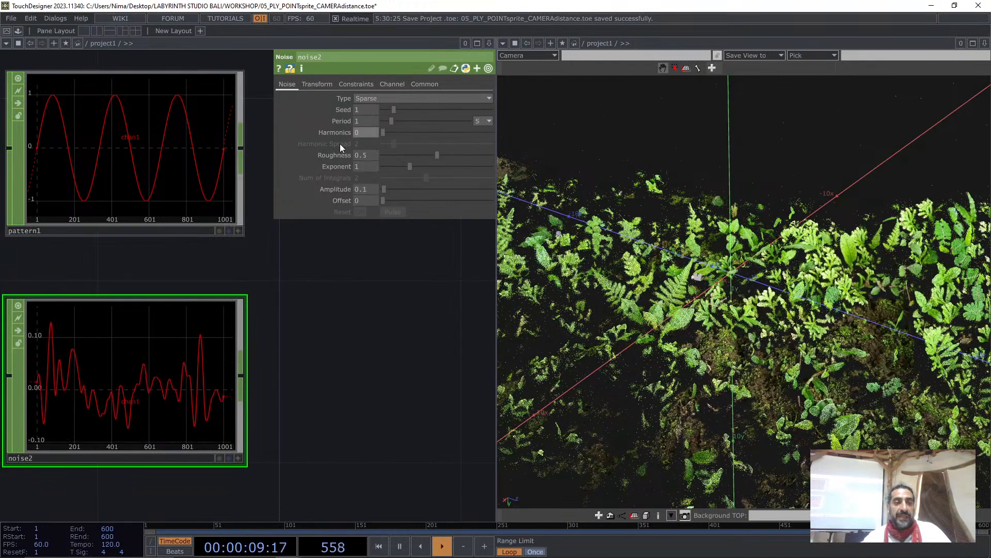
middle_click_drag(367, 122, 369, 101)
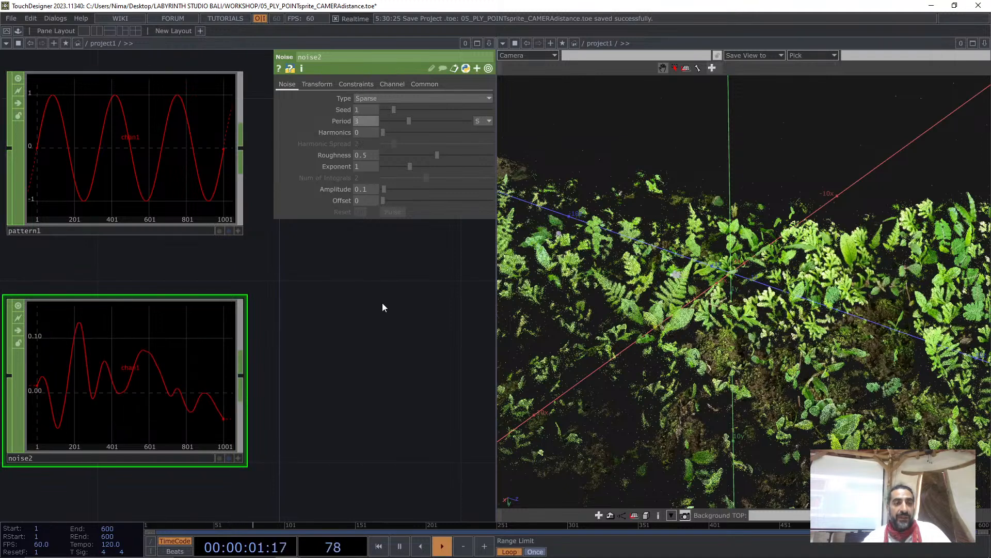
Add a Math CHOP fed by pattern1 beside the two sources and connect noise2 as its second input
left_click_drag(382, 302, 365, 305)
scroll(299, 294, "down", 3)
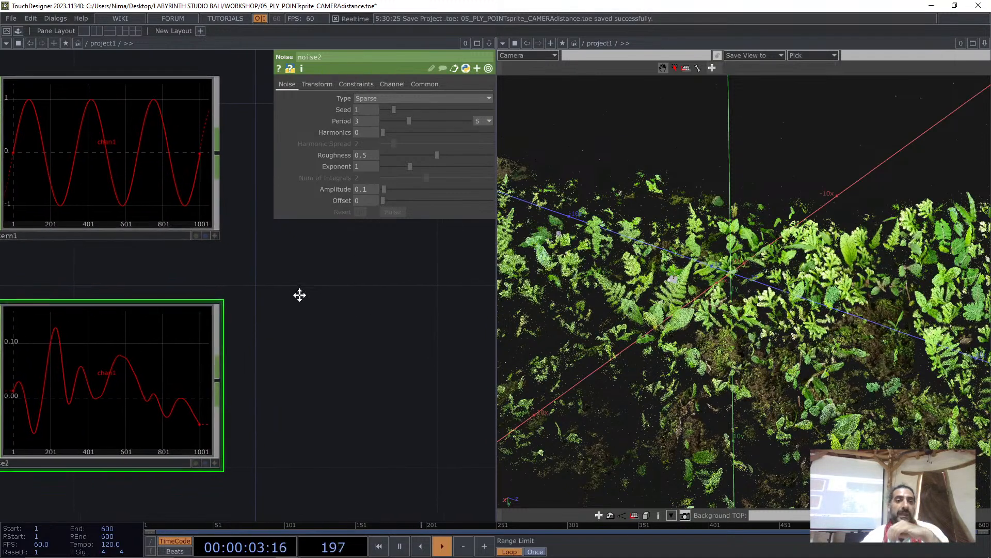
right_click(221, 204)
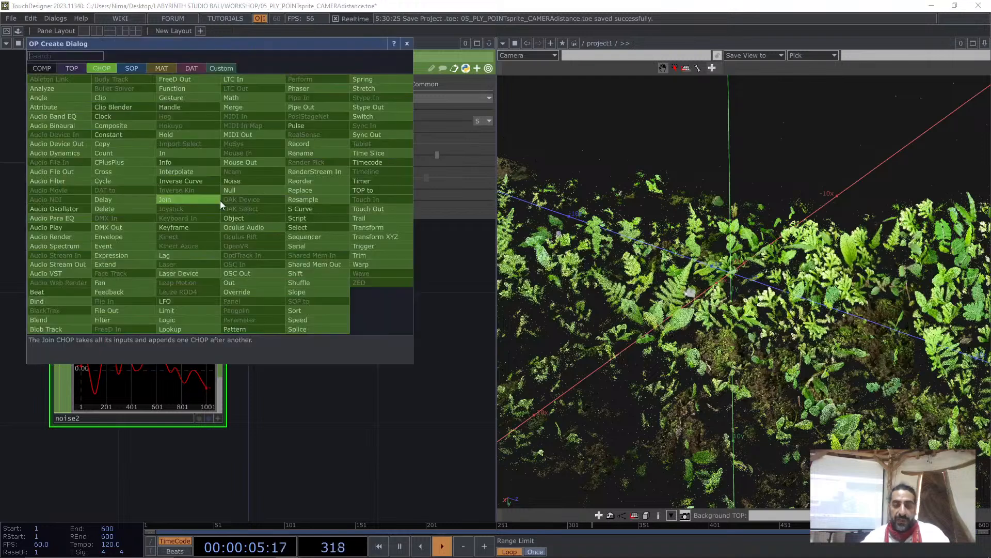
left_click(217, 144)
left_click(283, 324)
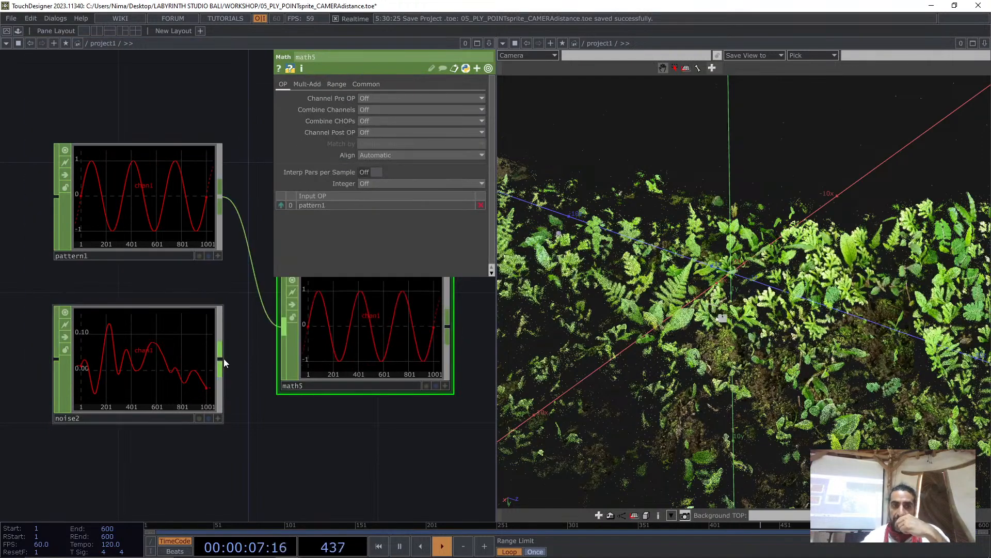
left_click_drag(221, 359, 282, 333)
left_click_drag(413, 428, 361, 421)
right_click_drag(362, 420, 337, 325)
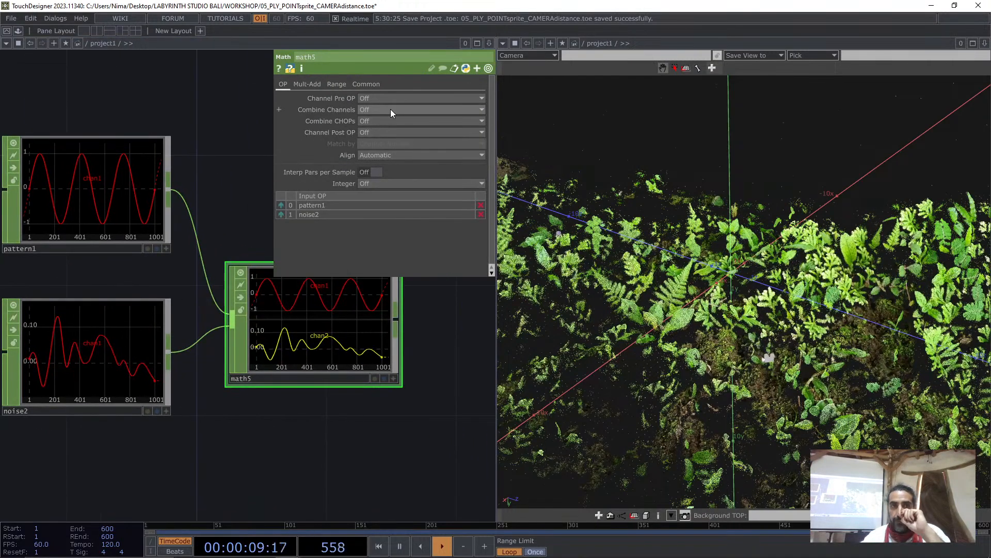
Set math5's Combine CHOPs to Add and inspect the combined waveform
left_click(382, 121)
left_click(373, 141)
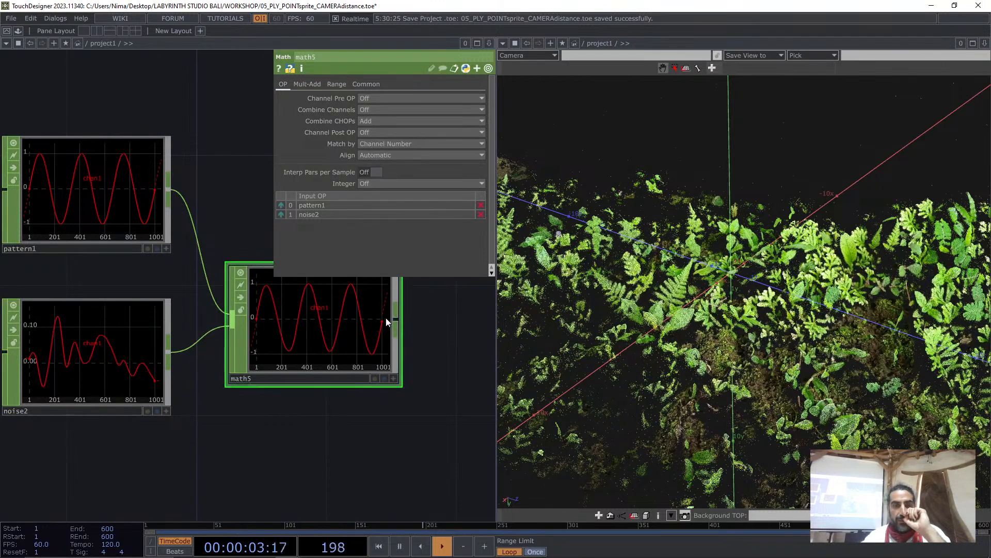
scroll(382, 318, "up", 2)
scroll(277, 334, "down", 2)
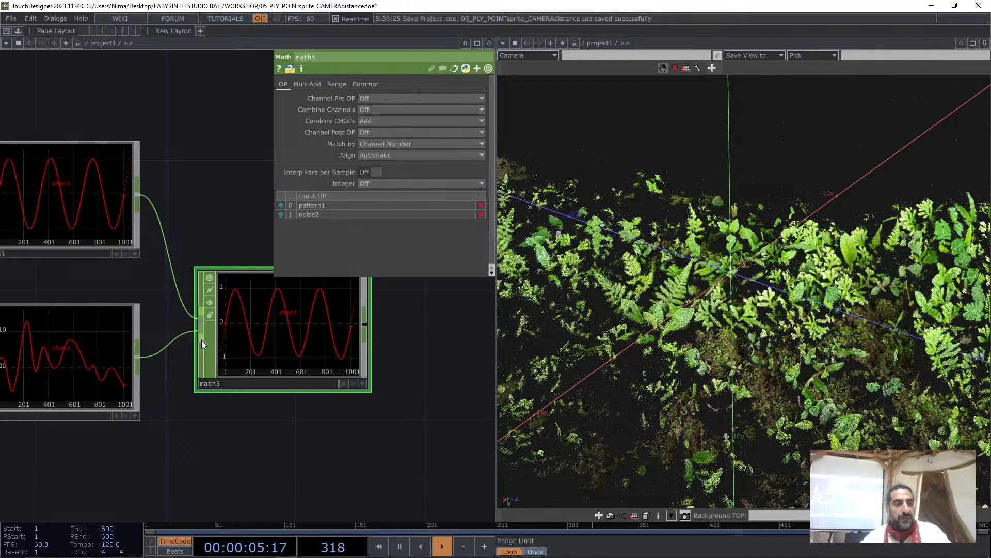
Set noise2's Period to 0.7 and Amplitude to 0.4, checking the effect on math5's waveform
left_click(110, 398)
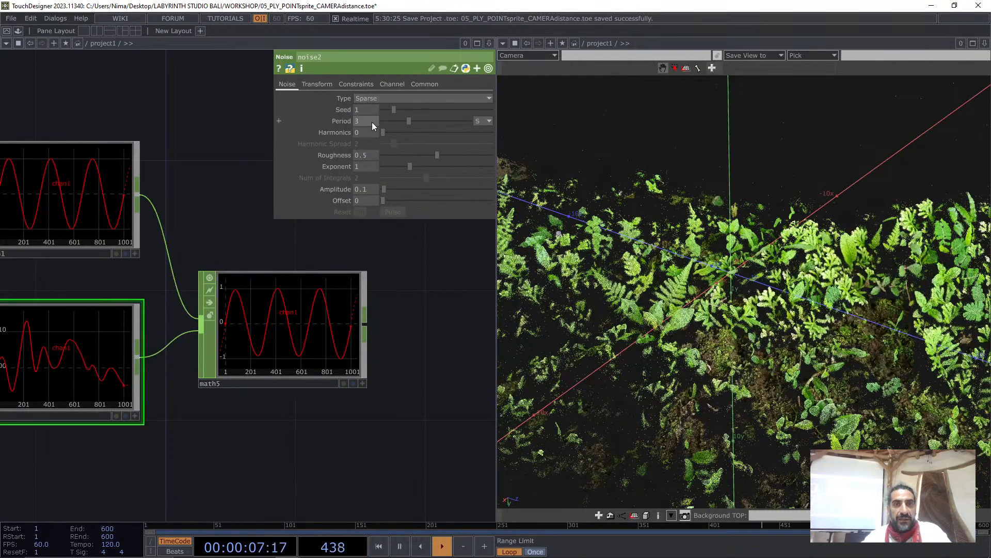
mouse_move(369, 108)
middle_mouse_down()
mouse_move(335, 109)
mouse_move(368, 109)
mouse_move(370, 124)
mouse_move(357, 124)
mouse_move(365, 100)
middle_mouse_up()
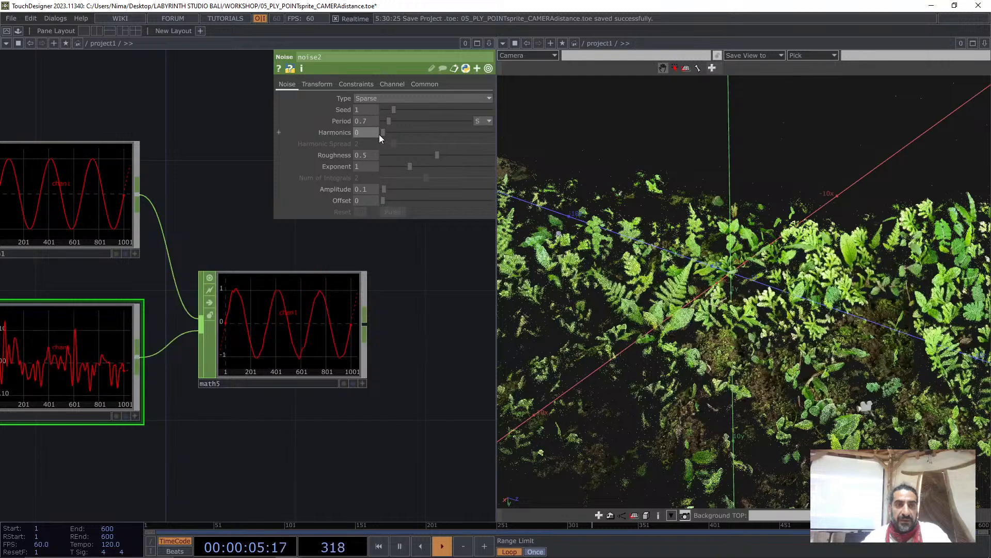
mouse_move(367, 190)
middle_mouse_down()
mouse_move(373, 179)
mouse_move(369, 189)
middle_mouse_up()
scroll(311, 343, "up", 3)
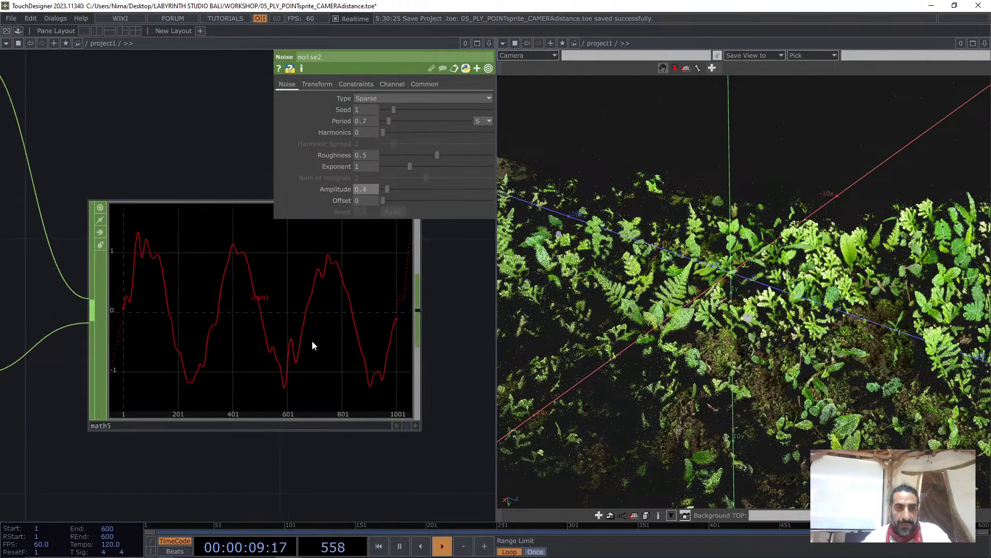
scroll(305, 317, "down", 3)
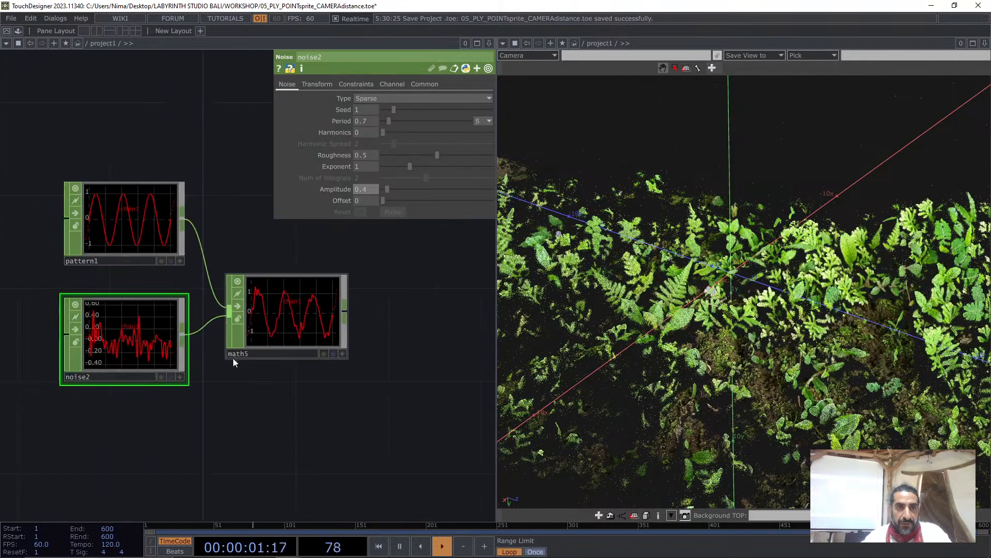
Inspect math5's summed waveform and move pattern1, noise2 and math5 together farther above the lfo1 chain
right_click_drag(258, 429, 143, 236)
left_click(263, 312)
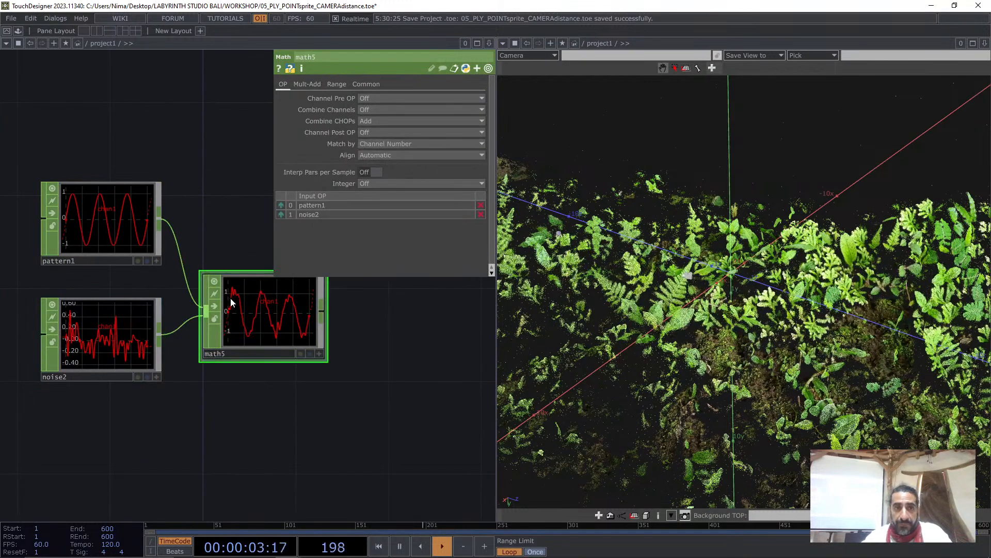
scroll(233, 302, "up", 4)
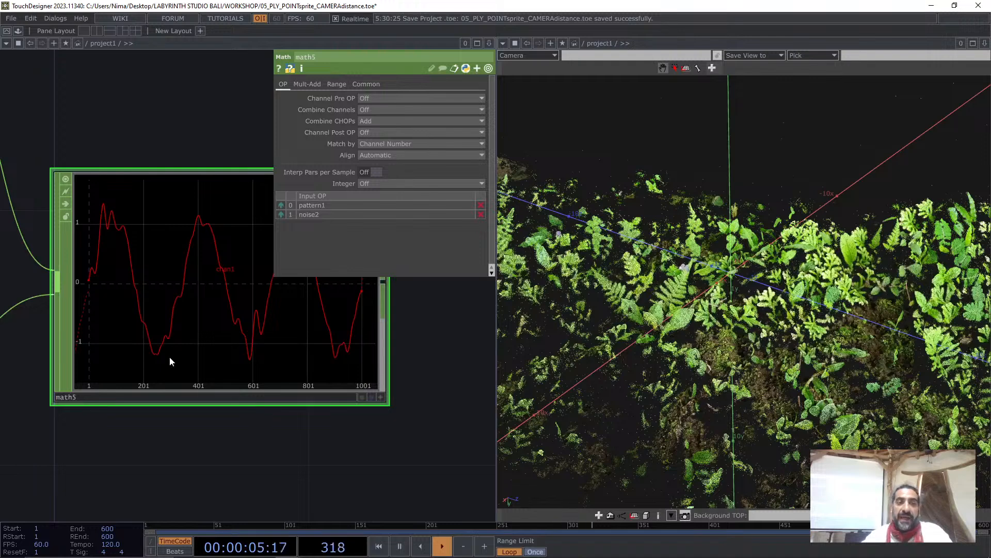
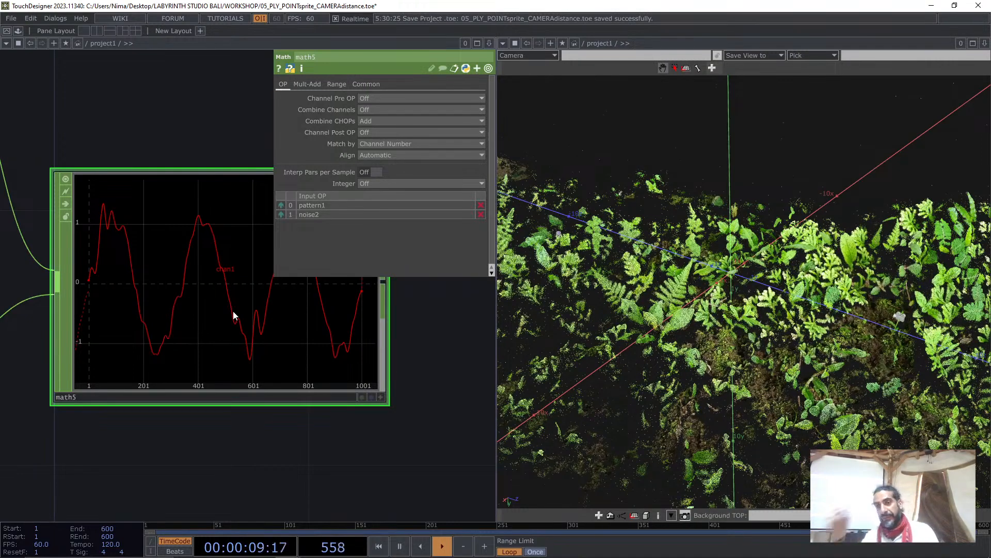
scroll(189, 307, "down", 5)
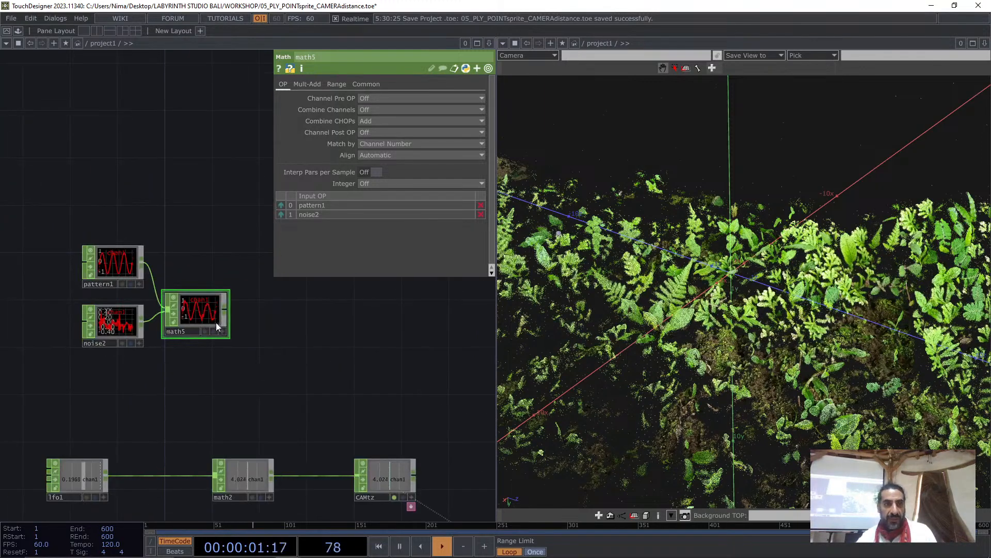
left_click_drag(206, 303, 147, 232)
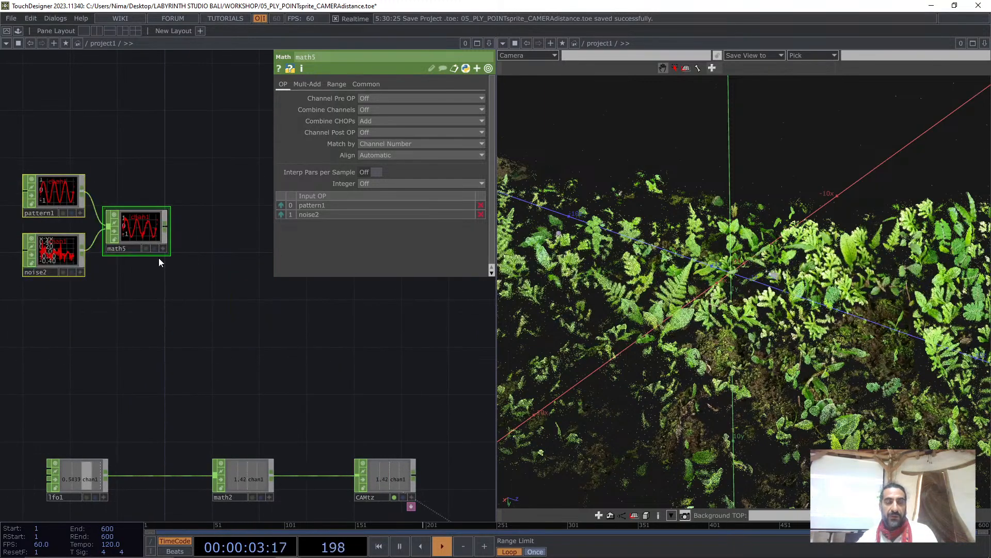
Look over the network from the camera controls and point cloud sources to the render and window output
scroll(248, 356, "down", 4)
left_click_drag(324, 343, 413, 276)
left_click_drag(380, 514, 280, 344)
scroll(361, 438, "up", 4)
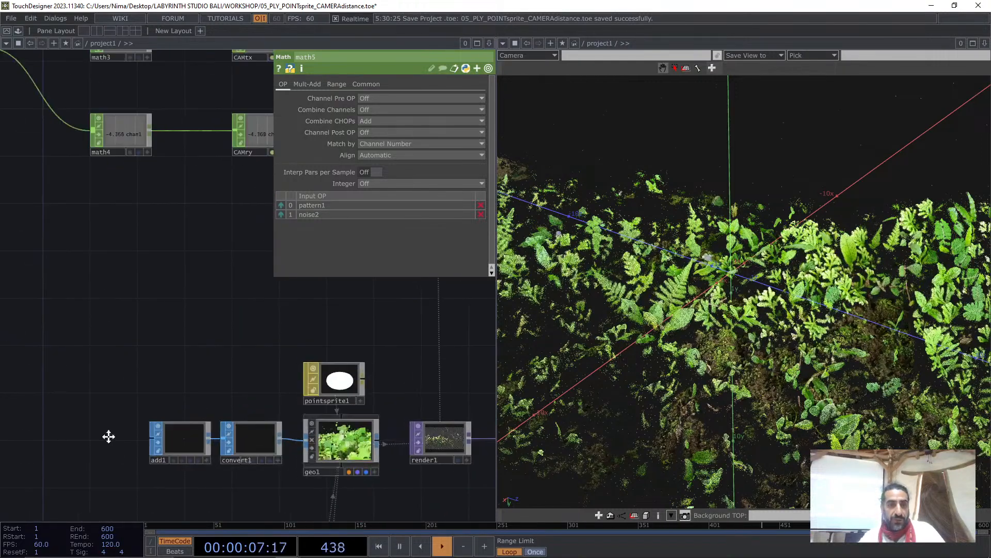
left_click_drag(109, 436, 176, 251)
scroll(189, 310, "down", 4)
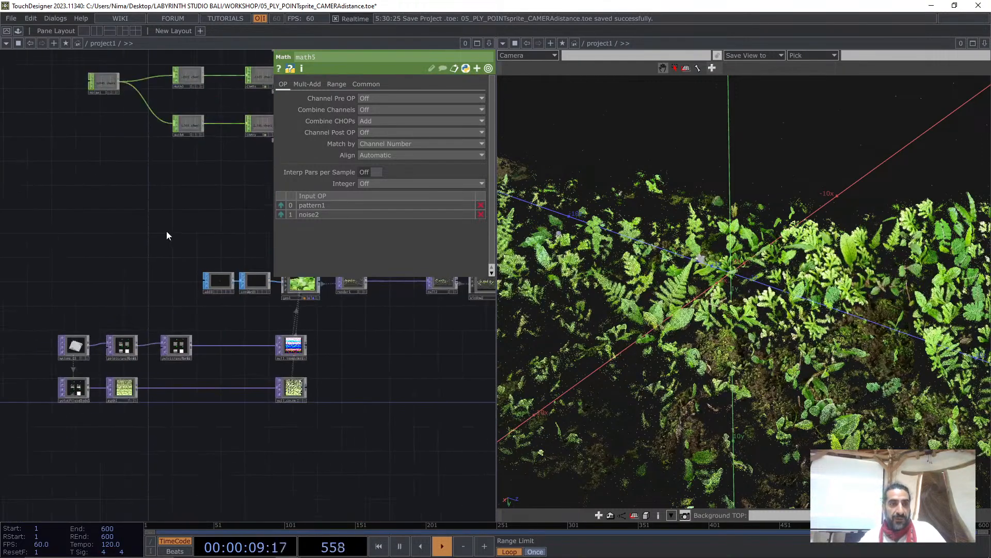
left_click_drag(148, 291, 213, 293)
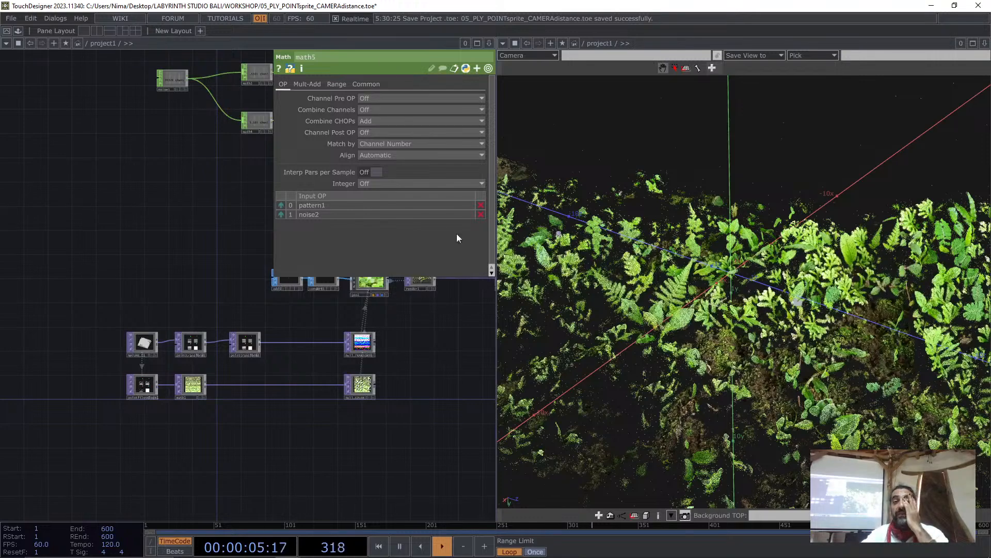
left_click(477, 43)
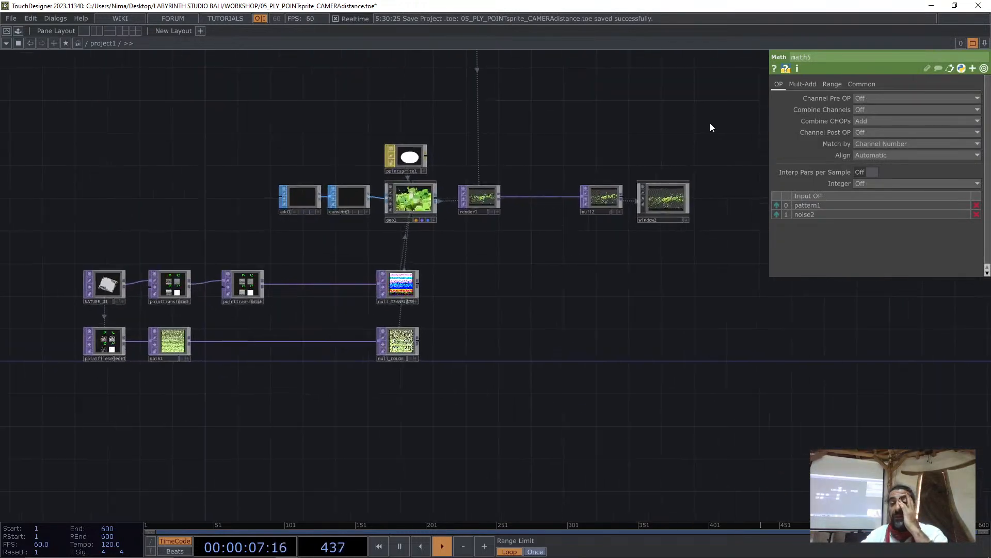
left_click(972, 43)
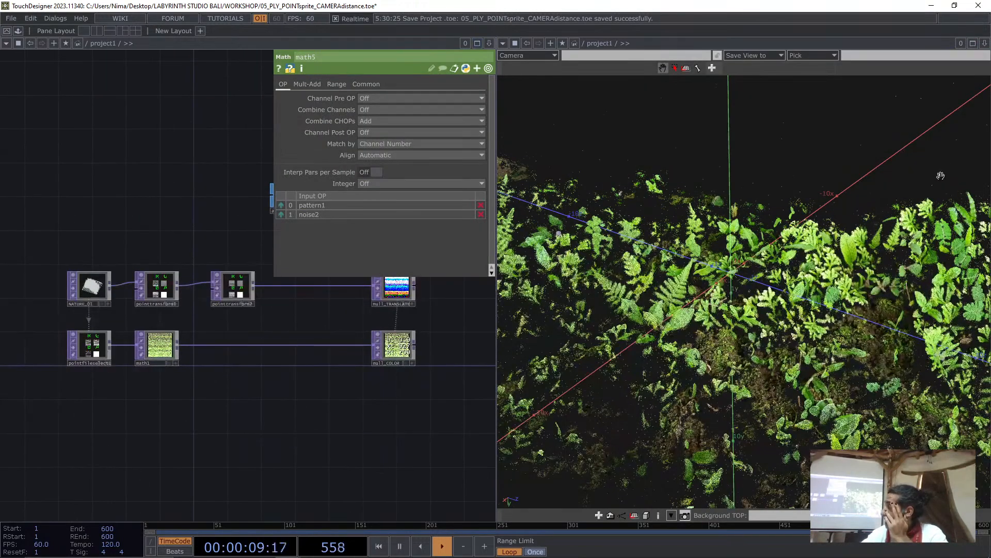
left_click_drag(315, 423, 102, 480)
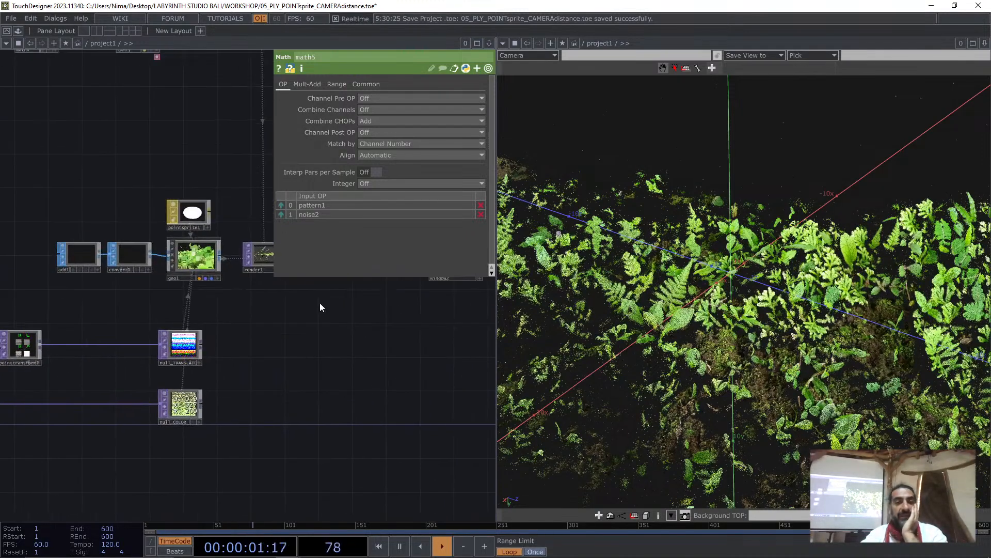
left_click_drag(320, 302, 229, 397)
scroll(213, 270, "up", 2)
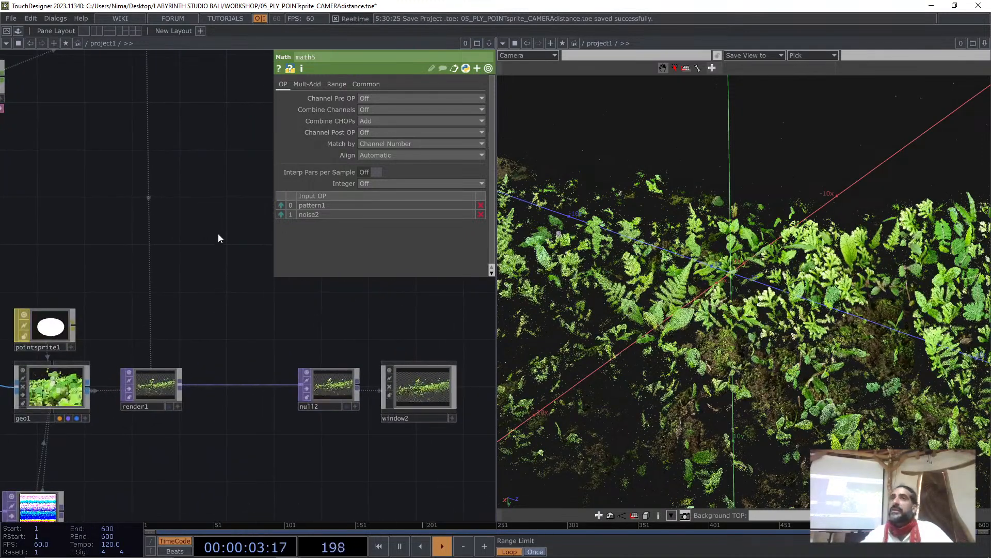
Move the cam1 node slightly up and to the left, closer to its CAMtz, CAMtx and CAMry inputs
left_click_drag(187, 206, 197, 367)
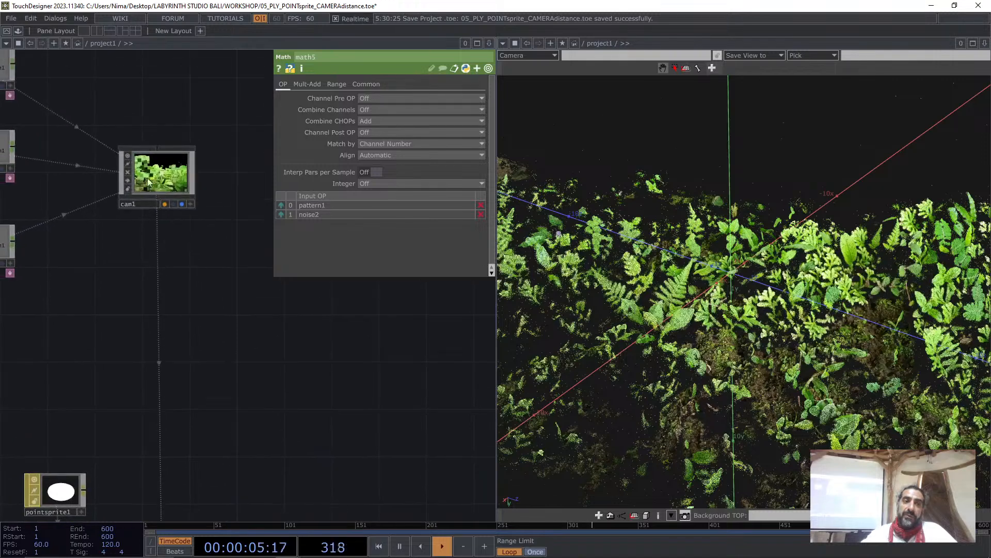
left_click_drag(155, 174, 107, 149)
left_click_drag(205, 308, 186, 233)
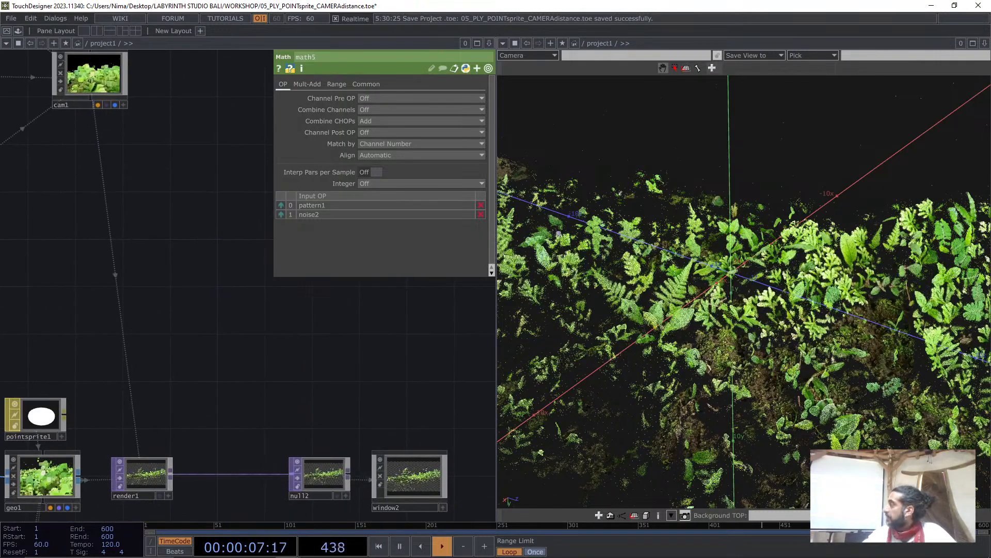
Set cam1's Translate Y to -1.5 and Rotate X to -30
left_click(92, 83)
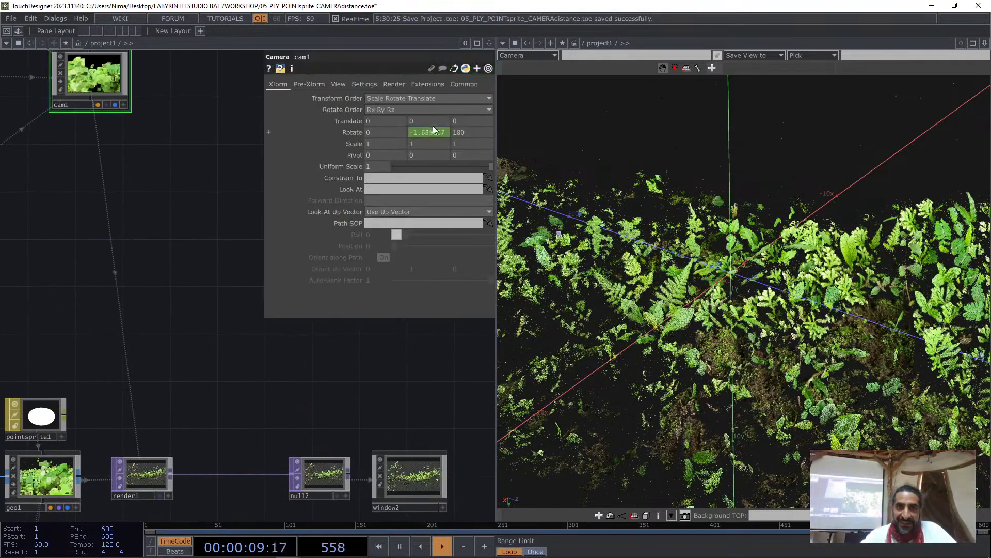
middle_click_drag(430, 121, 344, 122)
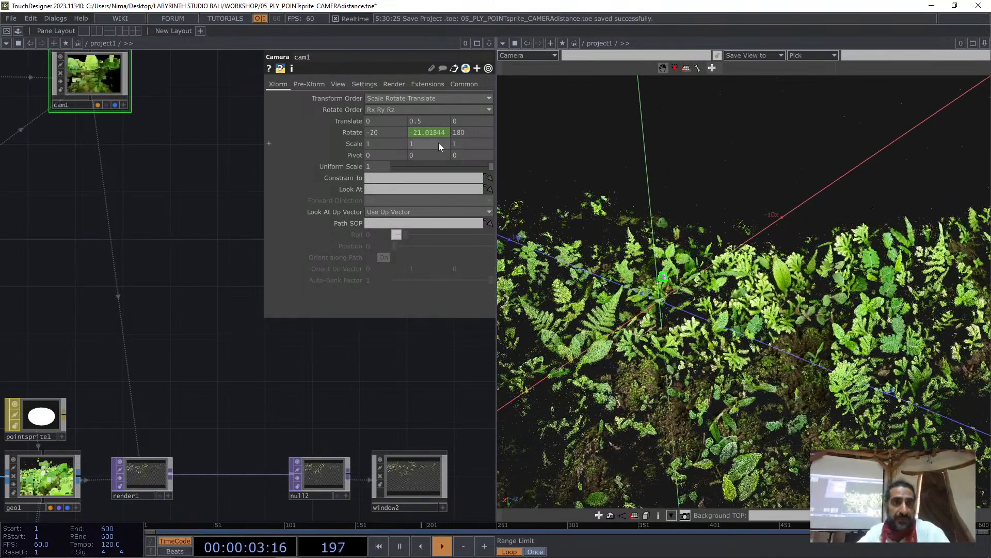
mouse_move(441, 120)
middle_mouse_down()
mouse_move(439, 111)
mouse_move(451, 111)
mouse_move(425, 109)
middle_mouse_up()
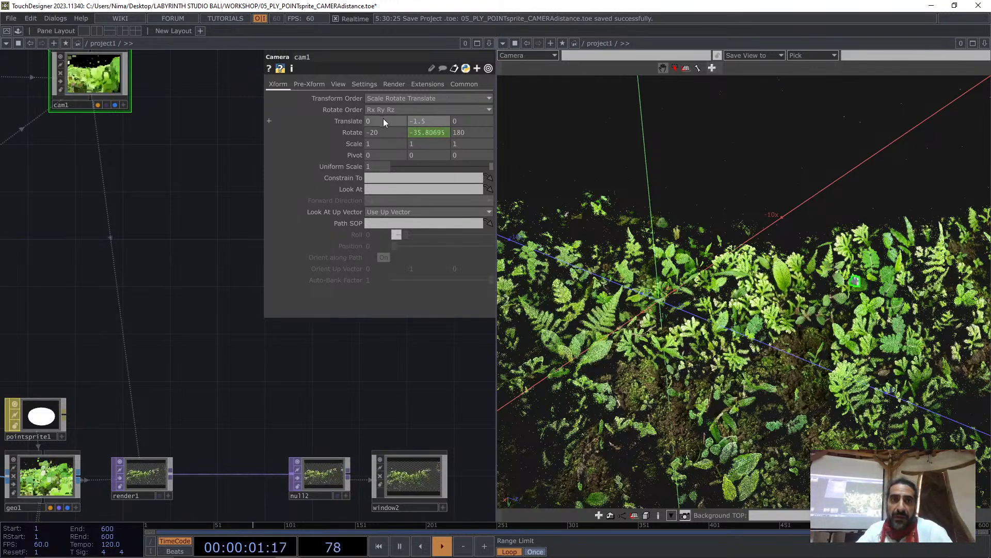
middle_click_drag(378, 132, 375, 111)
middle_click_drag(377, 133, 377, 133)
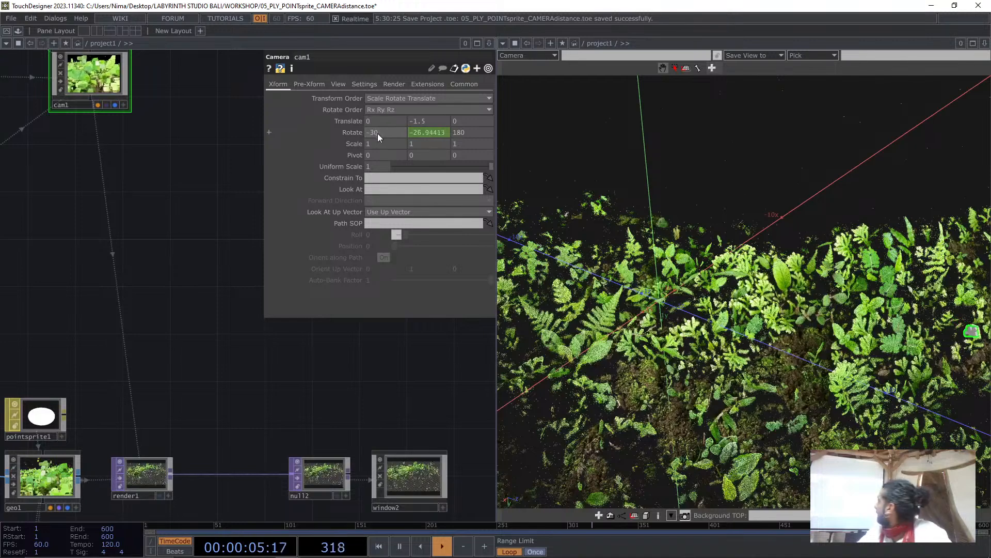
Select window2 at the end of the render chain and check its window parameters
key("shift+h")
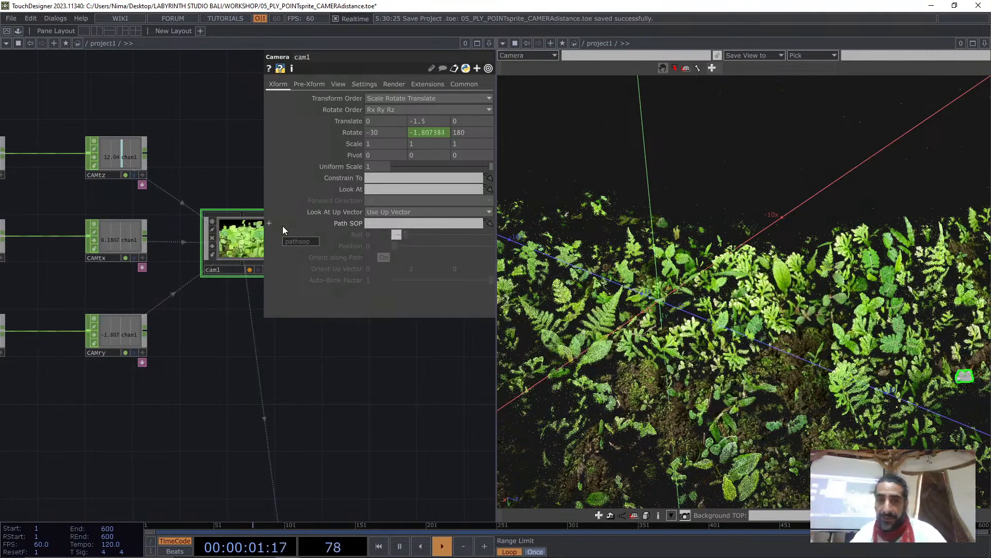
left_click_drag(378, 354, 137, 380)
scroll(152, 382, "down", 4)
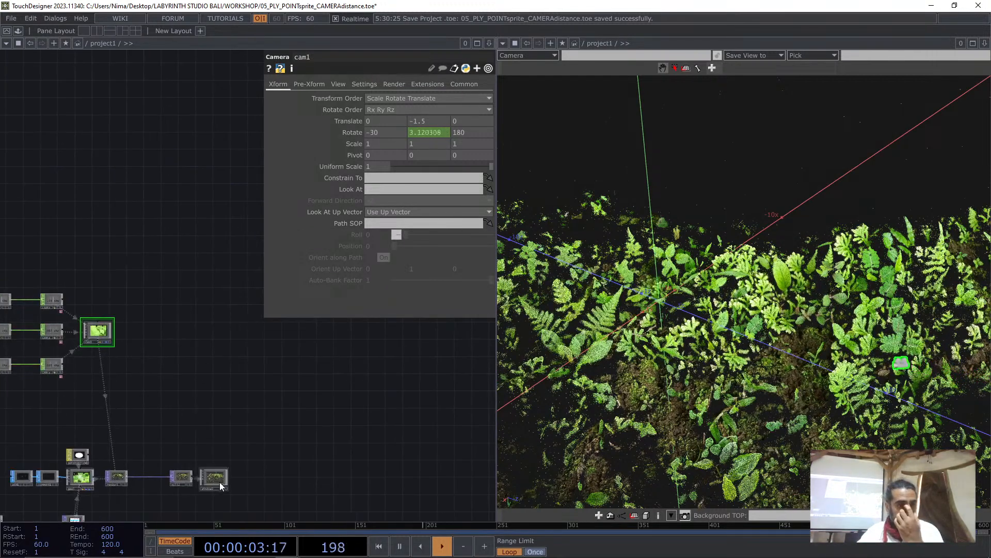
scroll(221, 486, "up", 8)
left_click(227, 465)
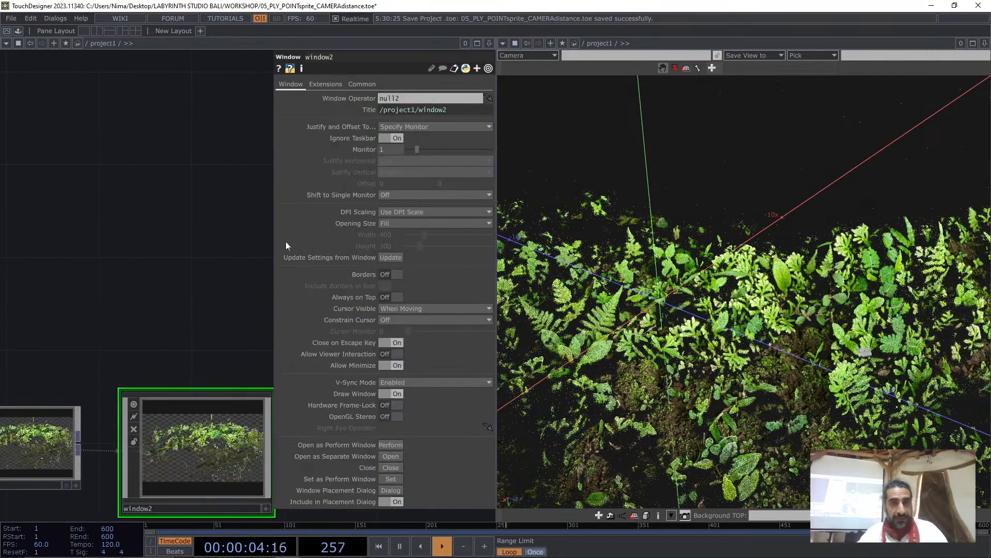
Minimise TouchDesigner, open the Windows display settings and check the Multiple displays options
left_click(929, 5)
right_click(258, 465)
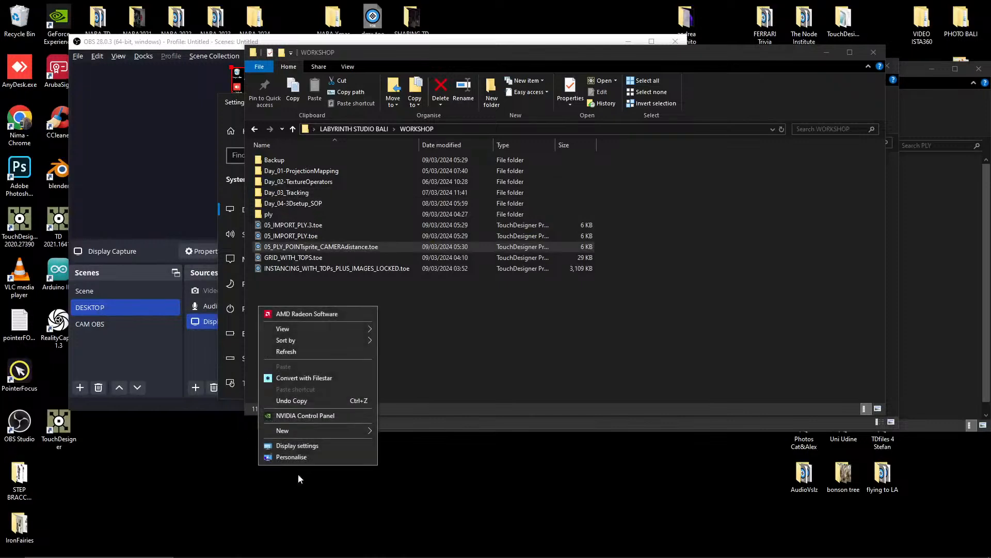
left_click(311, 444)
scroll(512, 289, "down", 10)
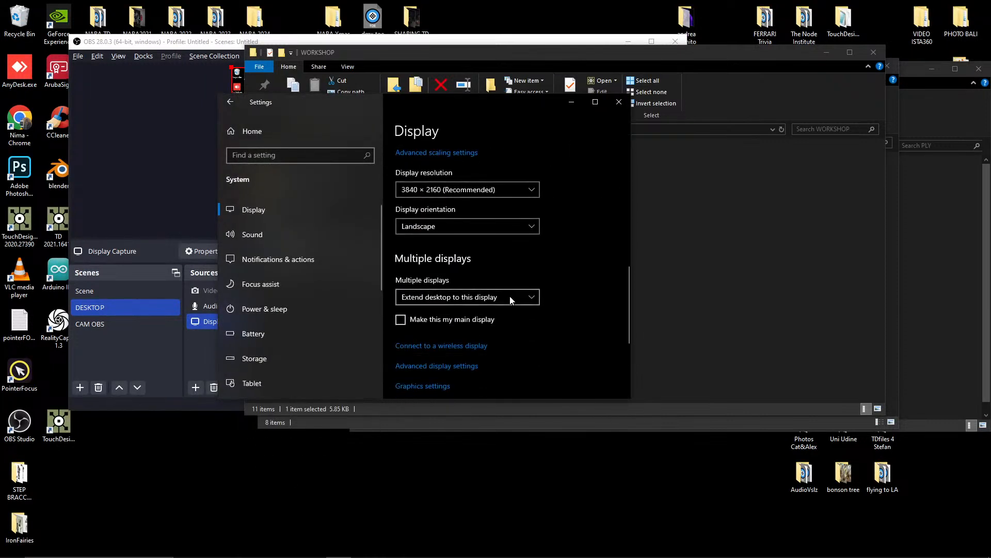
Switch from the Windows display settings back to TouchDesigner
key("alt+Tab")
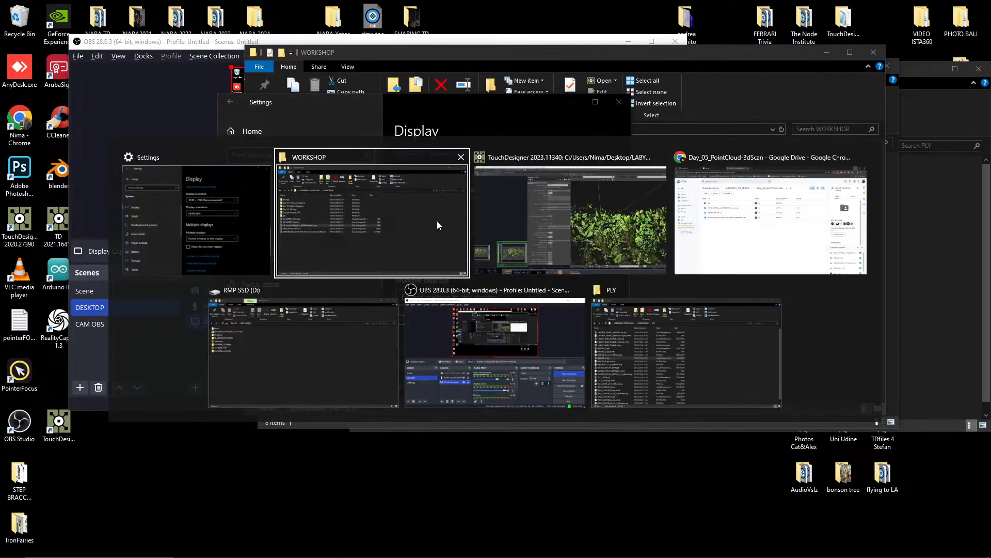
left_click(476, 227)
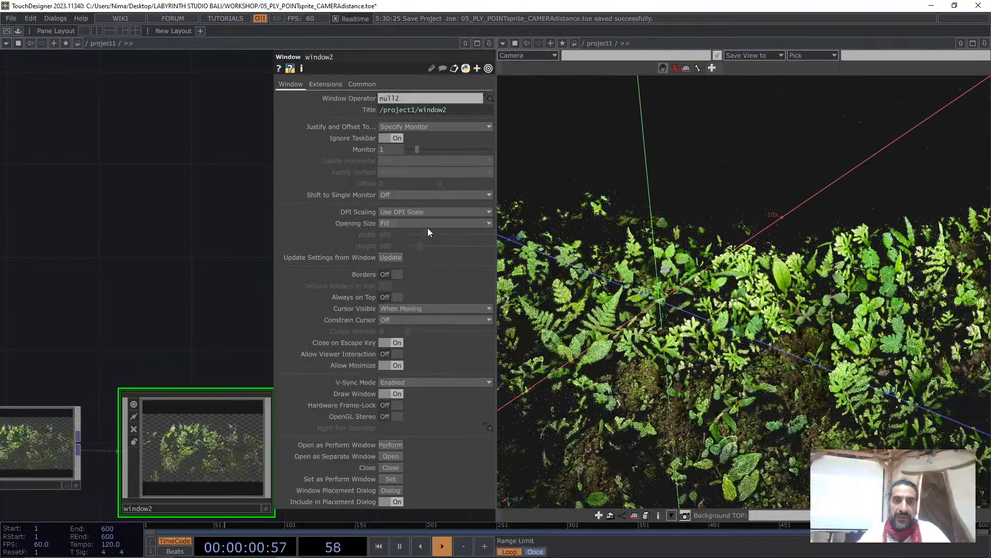
Try window2 with Opening Size set to Automatic from Panel COMP/TOP, closing and reopening its separate window
left_click(427, 228)
left_click(423, 234)
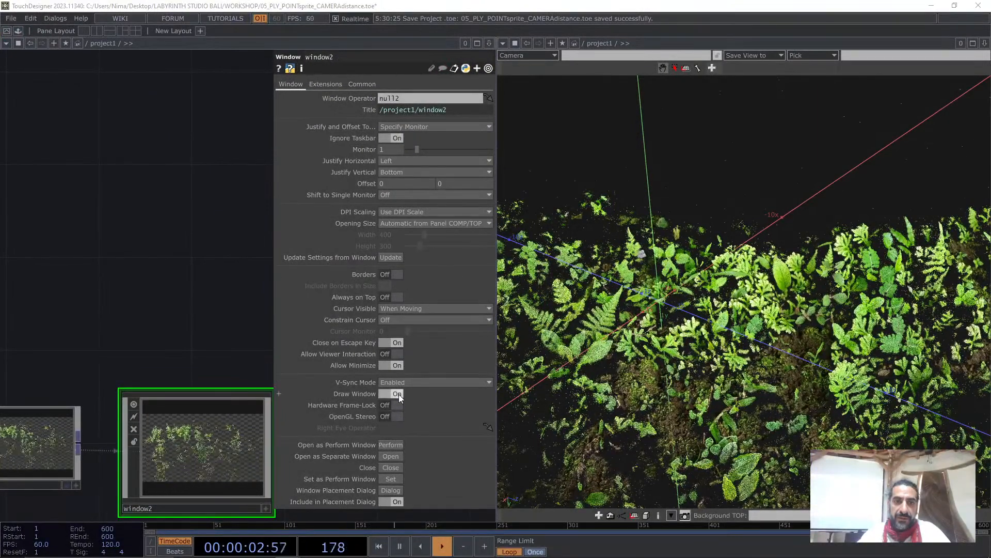
left_click(392, 465)
left_click(395, 452)
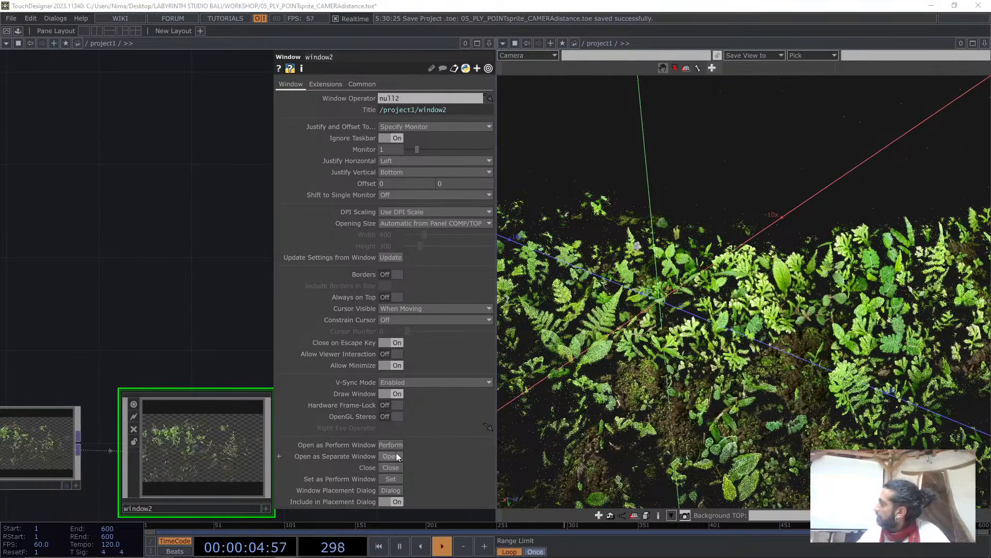
Set window2's Opening Size to Fill, then close and reopen its separate output window
left_click(419, 224)
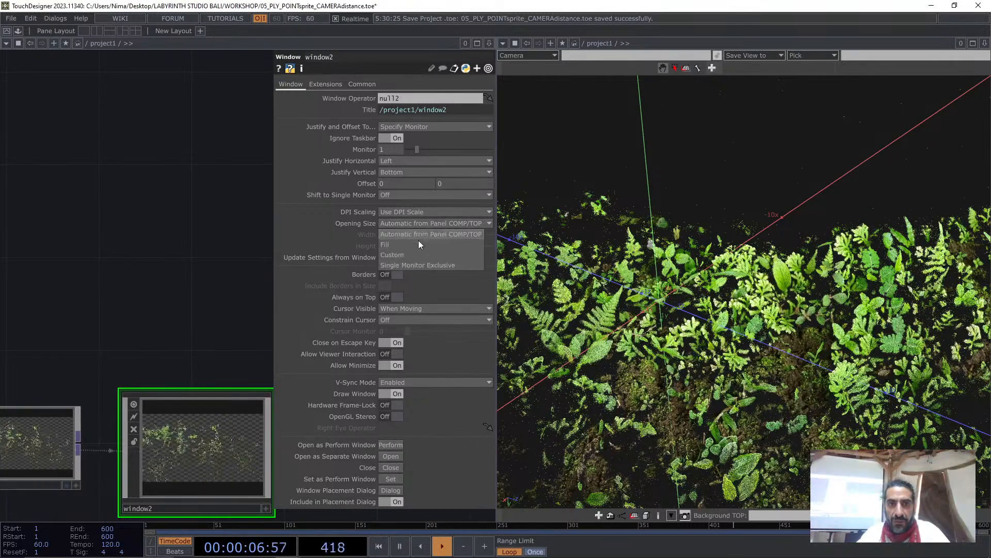
left_click(418, 244)
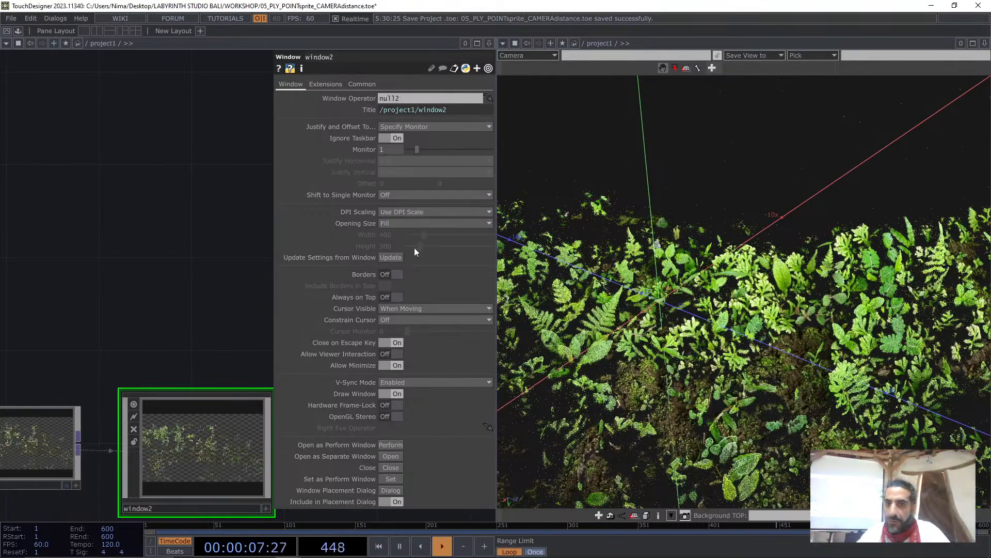
left_click(391, 467)
left_click(395, 456)
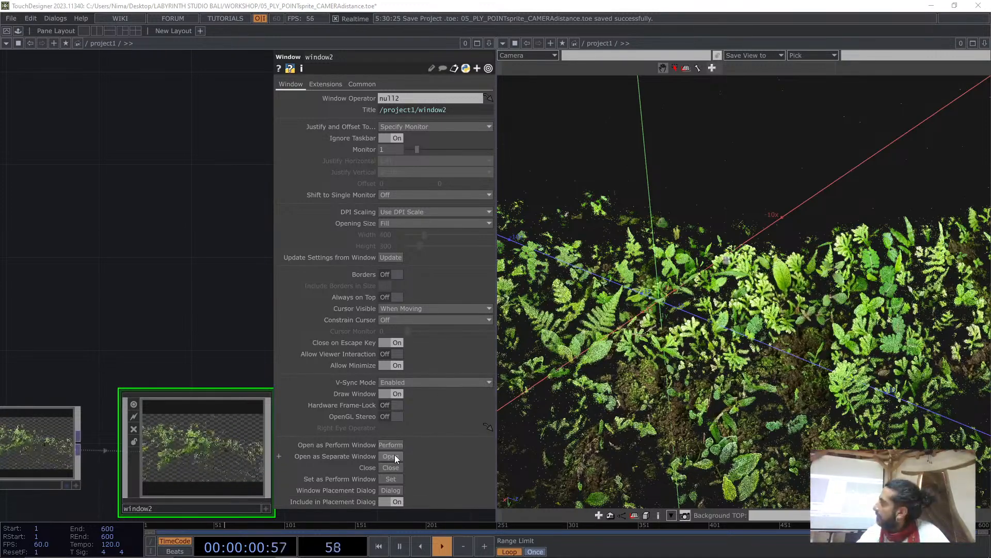
Expand the network editor to fill the workspace, bring the camera and render chain into view, and save the project
left_click(477, 43)
left_click_drag(153, 221, 491, 223)
scroll(491, 223, "down", 3)
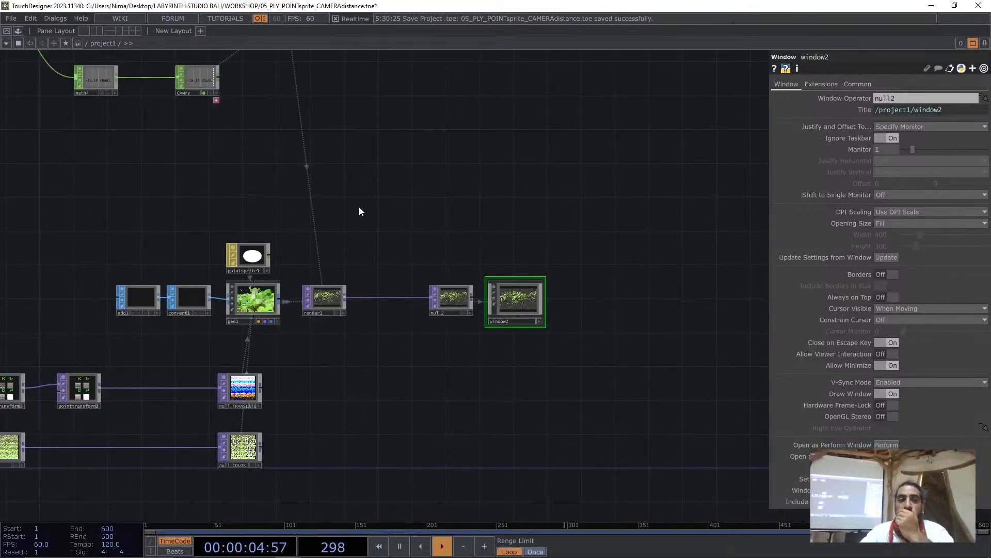
left_click_drag(367, 134, 345, 170)
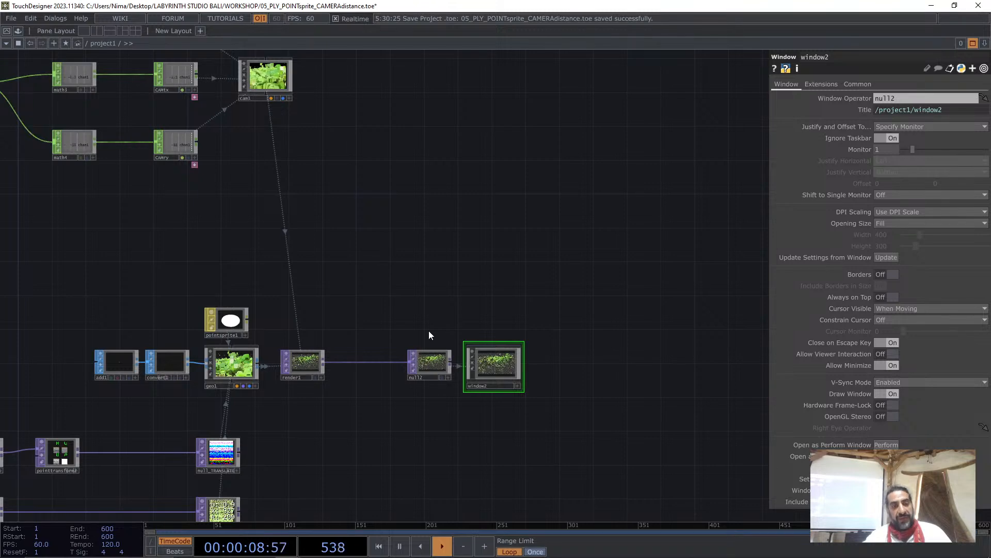
key("ctrl+s")
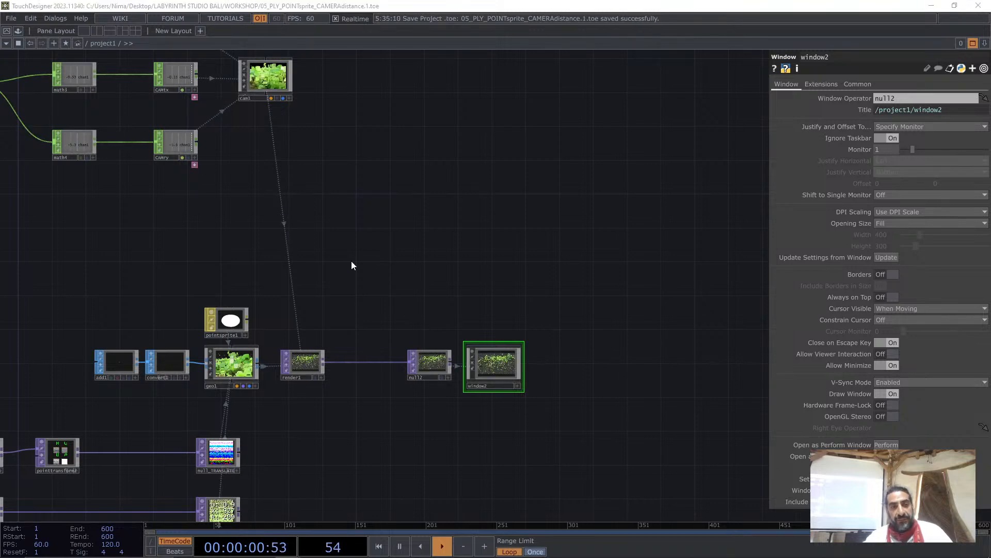
Add the cameraViewport component from the Palette's Tools to the network above render1
key("Tab")
key("Escape")
left_click(18, 31)
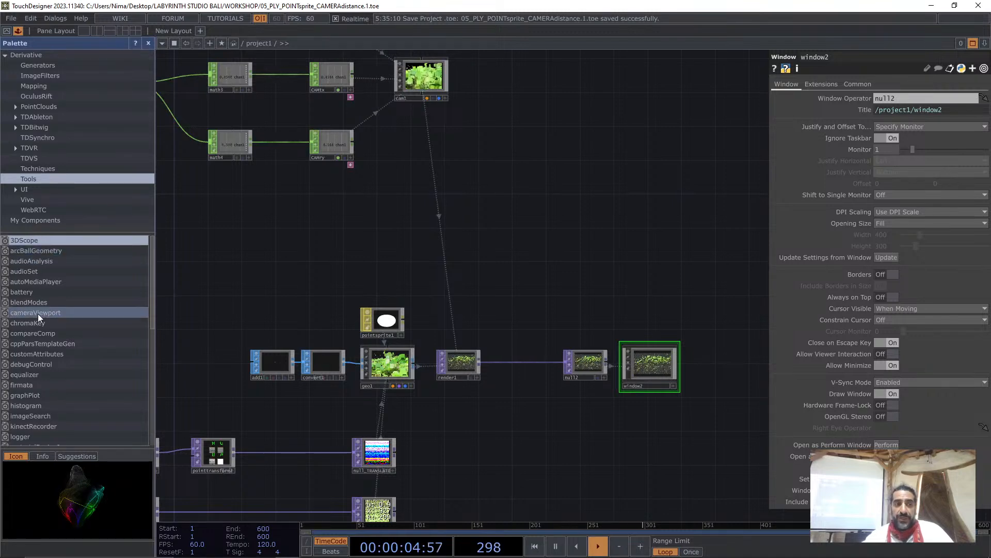
left_click_drag(38, 313, 494, 250)
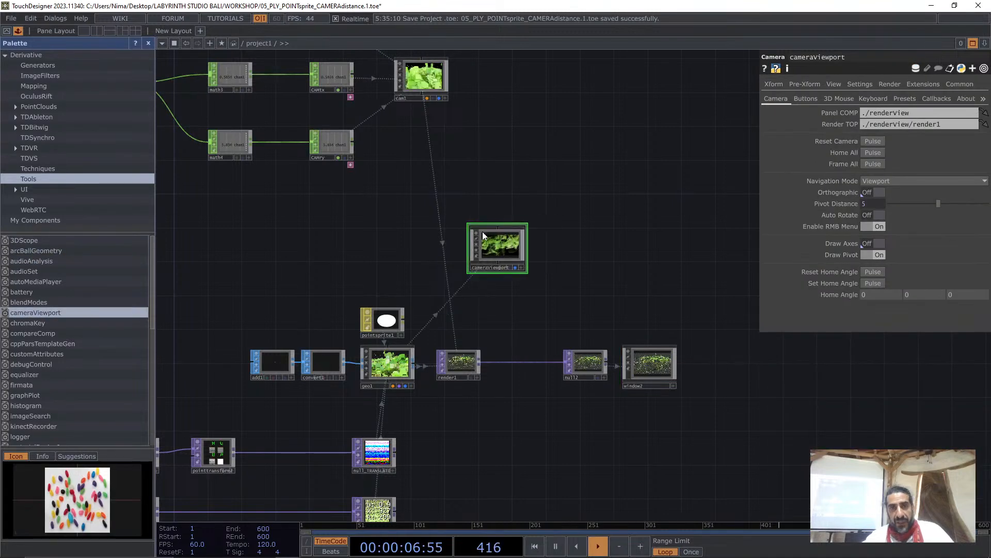
Assign cameraViewport as render1's camera, and set cameraViewport's Panel COMP to .. and its Render TOP to render1
left_click(148, 43)
scroll(363, 242, "up", 5)
left_click_drag(359, 239, 259, 450)
left_click(261, 450)
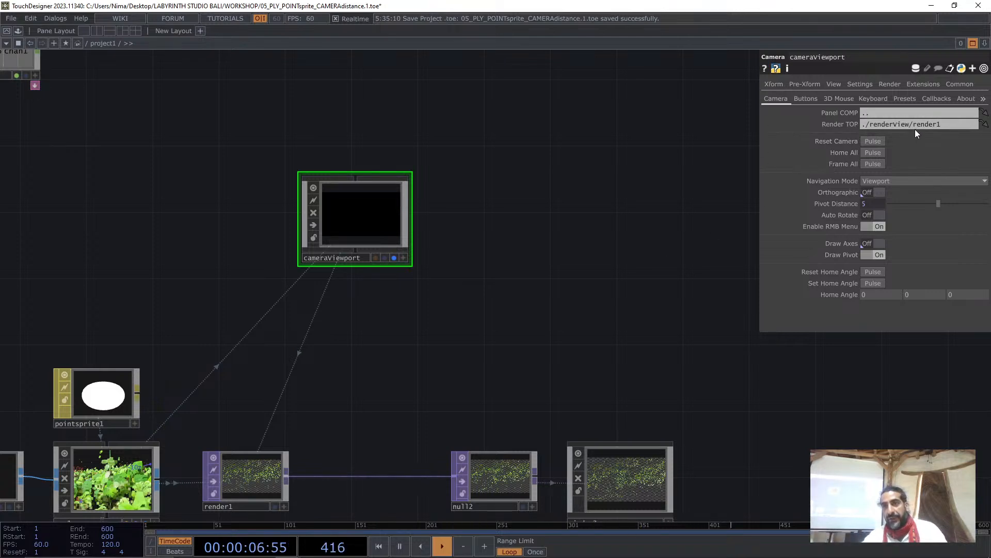
key("u")
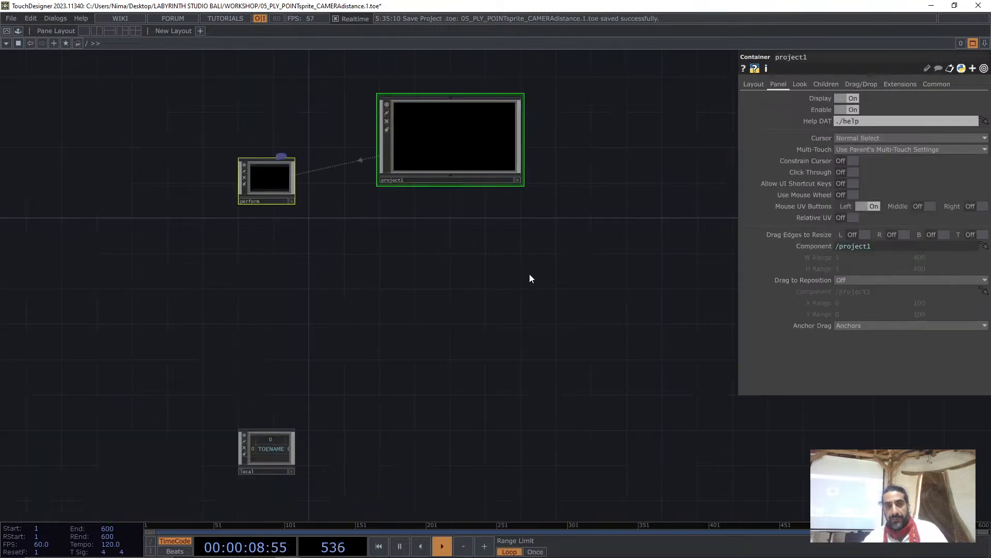
key("i")
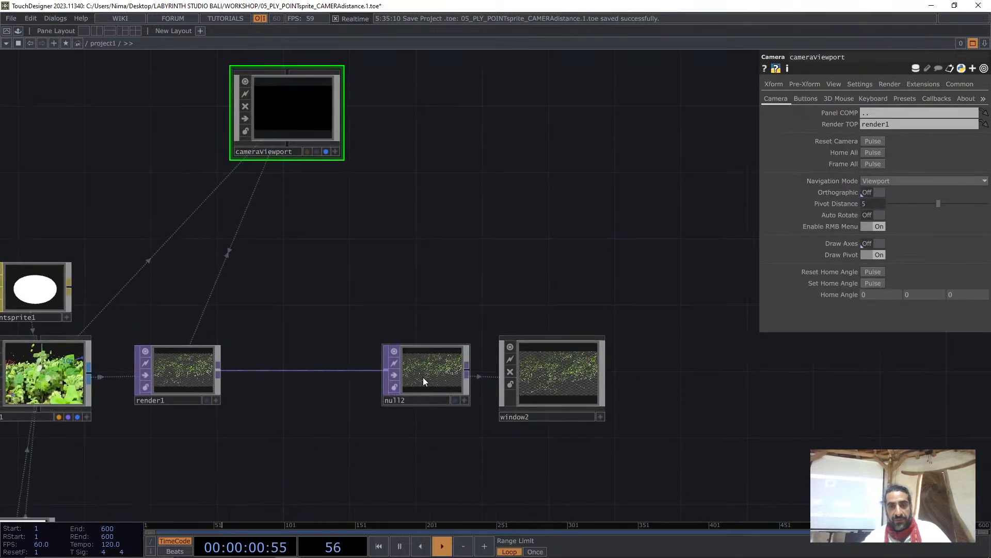
Rename the null2 TOP between render1 and window2 to BG
left_click(417, 397)
type("BG")
key("Return")
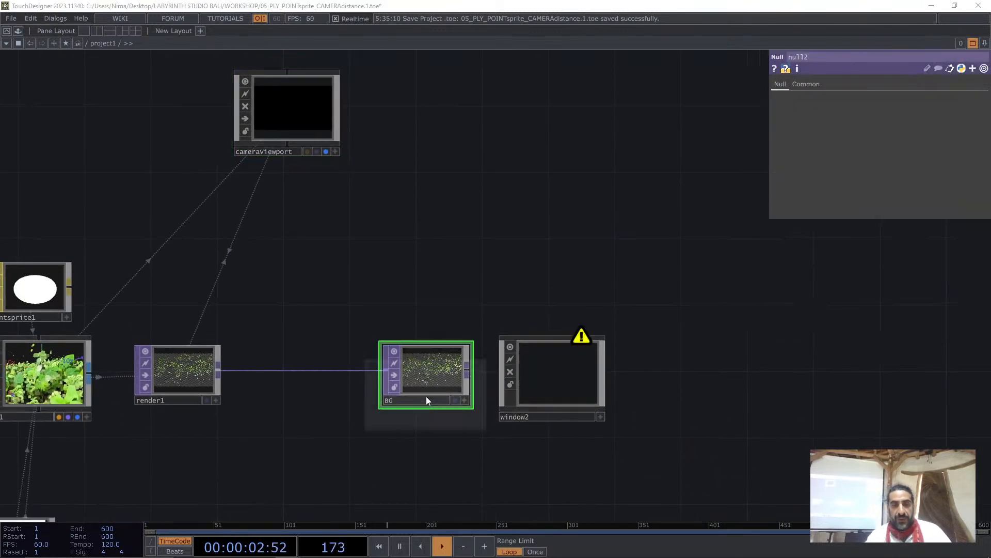
left_click(416, 418)
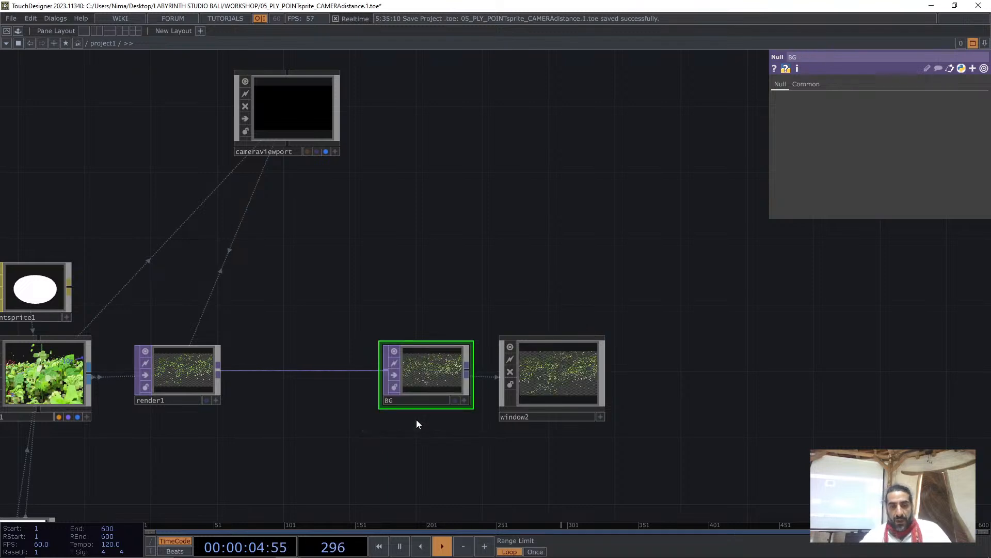
Go up one network level and set the project1 container's Background TOP to ./BG
key("u")
left_click(800, 84)
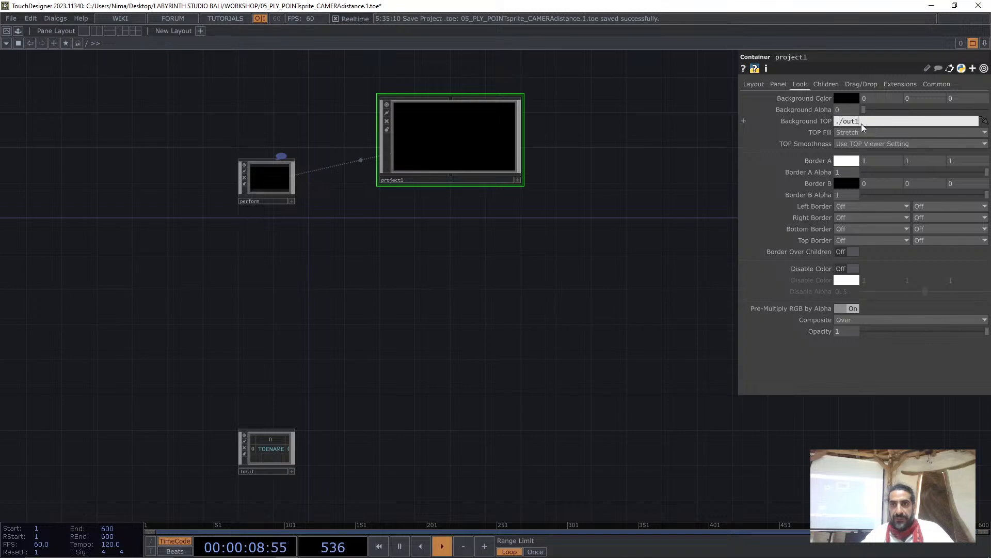
type("BG")
key("Return")
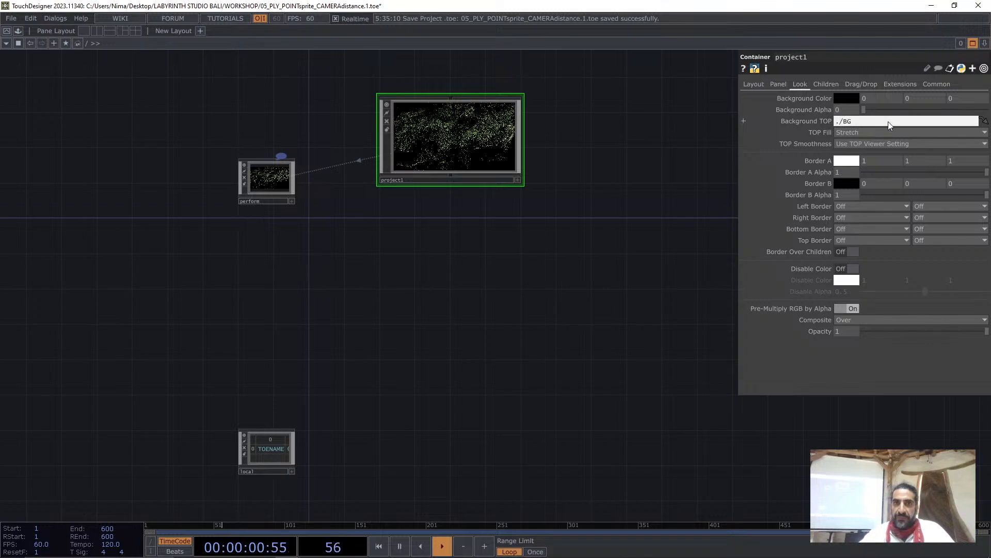
Inspect project1's background render up close and enable its Middle and Right Mouse UV Buttons
scroll(446, 95, "up", 5)
scroll(590, 250, "up", 3)
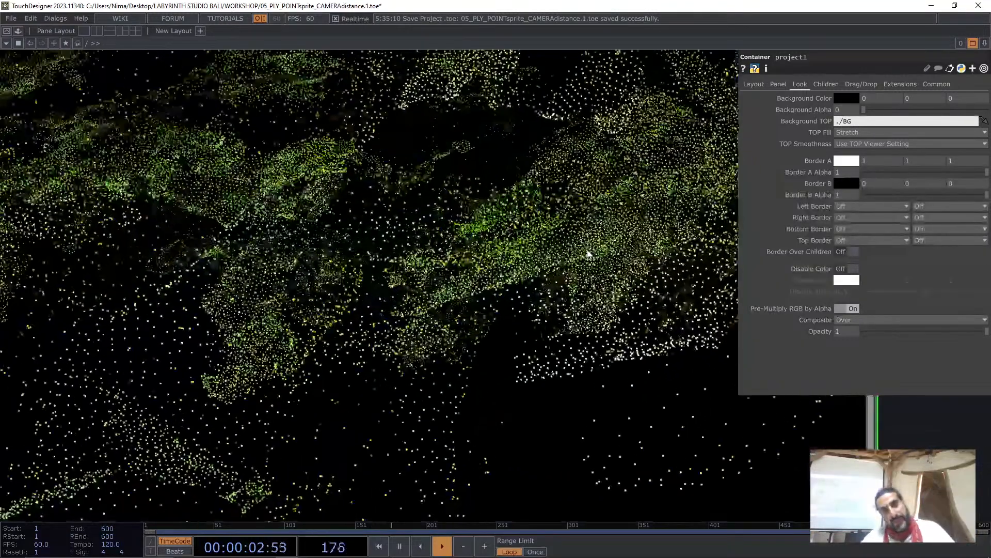
scroll(589, 250, "down", 6)
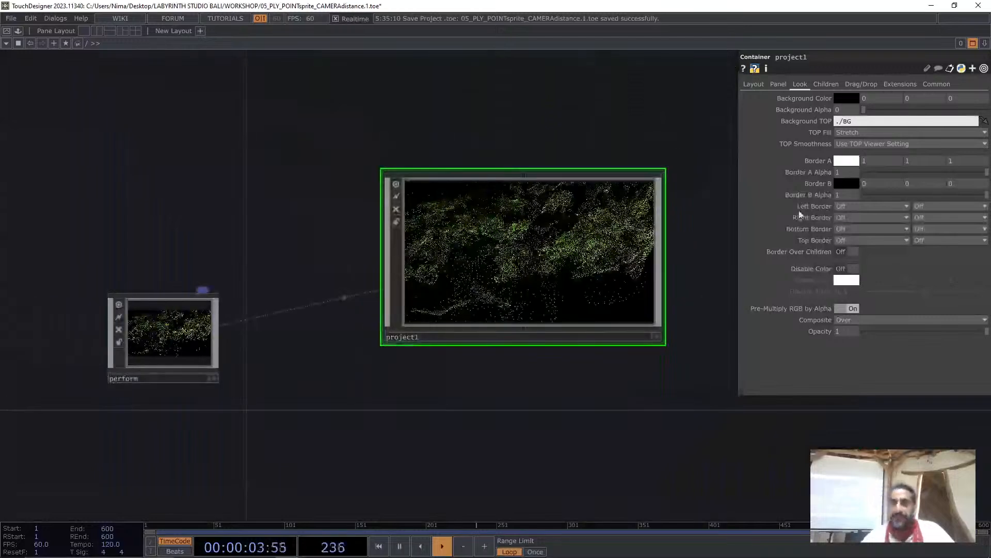
left_click(778, 84)
left_click(978, 206)
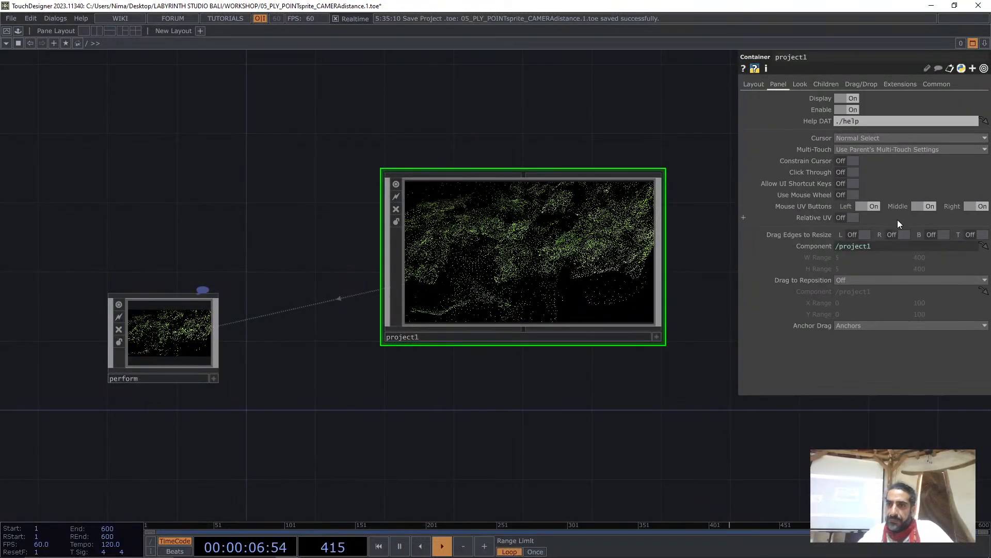
Restore the split workspace and change the geometry viewer pane into a Panel view of project1
left_click(972, 44)
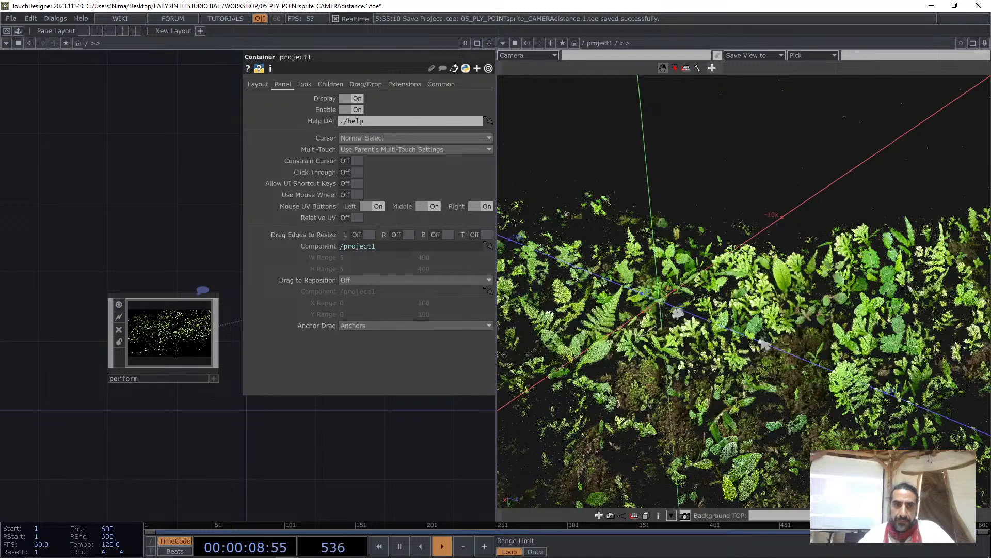
left_click(503, 44)
left_click(522, 66)
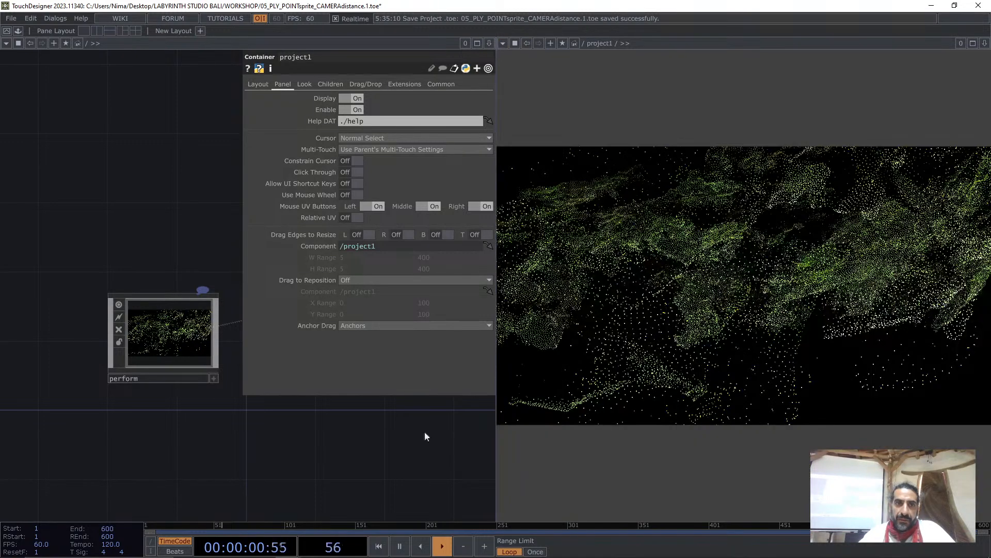
Return inside project1, move cameraViewport directly above render1, and check render1's camera and geometry parameters
left_click_drag(335, 451, 82, 431)
scroll(164, 237, "up", 3)
left_click(201, 380)
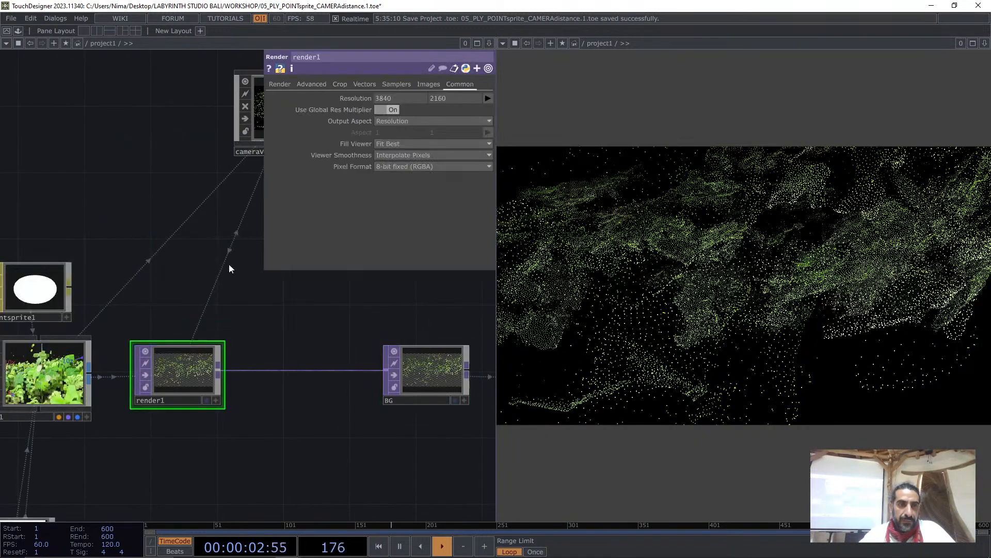
left_click_drag(228, 265, 201, 323)
left_click_drag(241, 178, 125, 177)
left_click(270, 98)
left_click(280, 86)
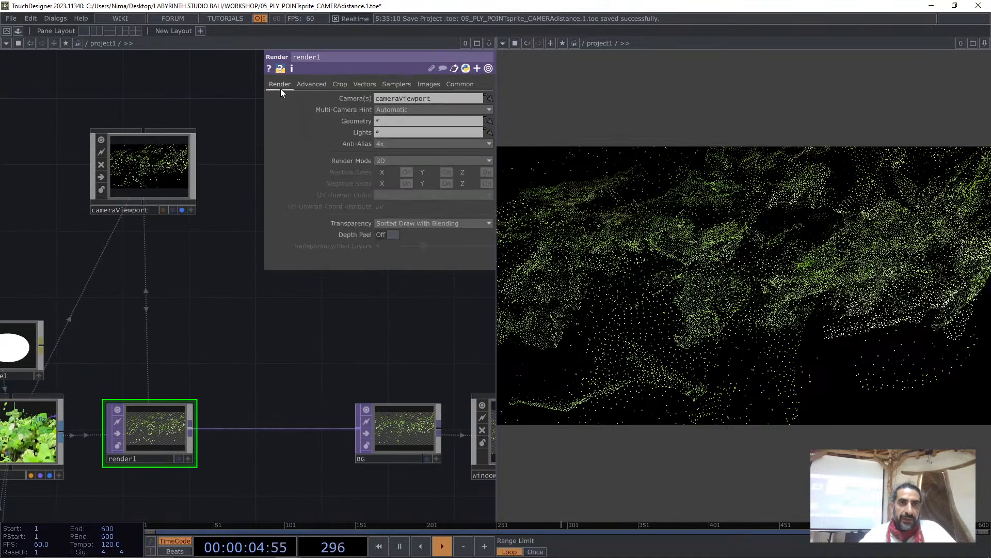
Navigate the cameraViewport camera in the project1 panel to a close view of the plant point cloud
scroll(167, 269, "down", 3)
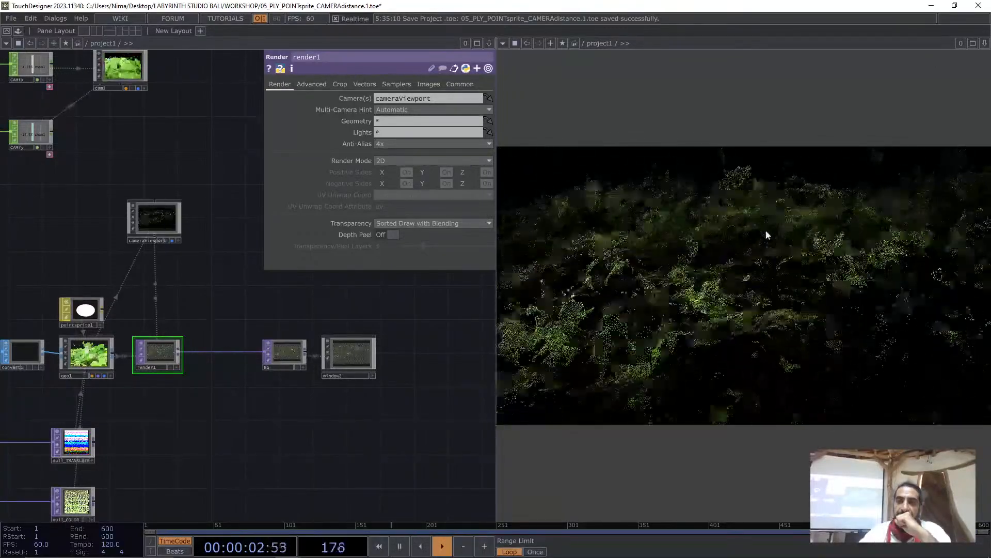
right_click(748, 245)
mouse_move(692, 232)
left_mouse_down()
mouse_move(766, 226)
mouse_move(691, 247)
left_mouse_up()
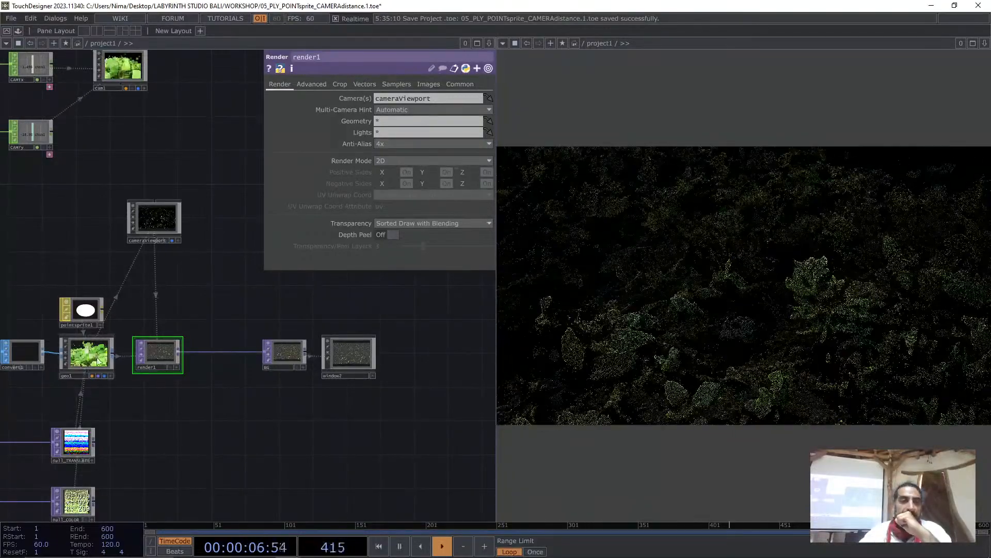
Set pointsprite1's Attenuate Point Scale to 0 and expand the network editor to fill the workspace
left_click(106, 299)
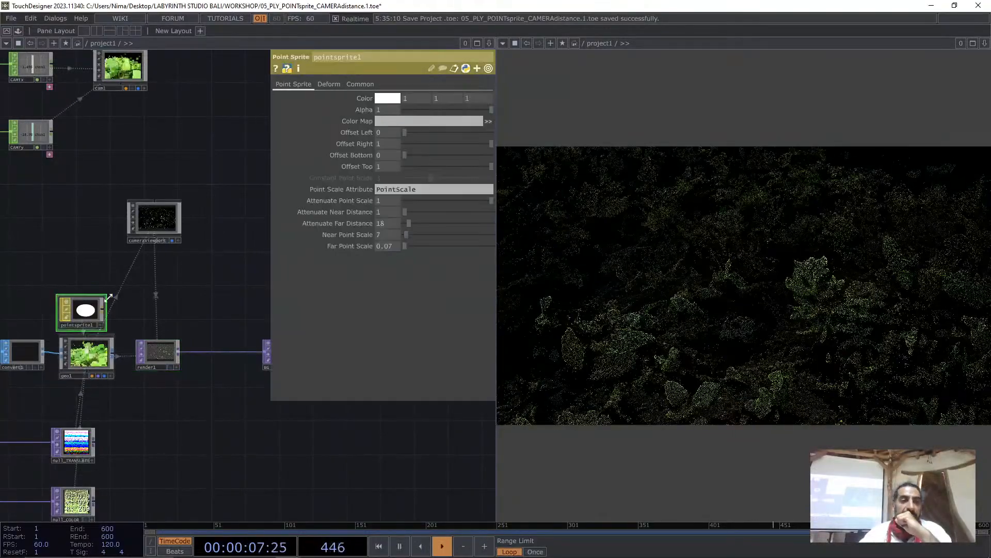
left_click(437, 203)
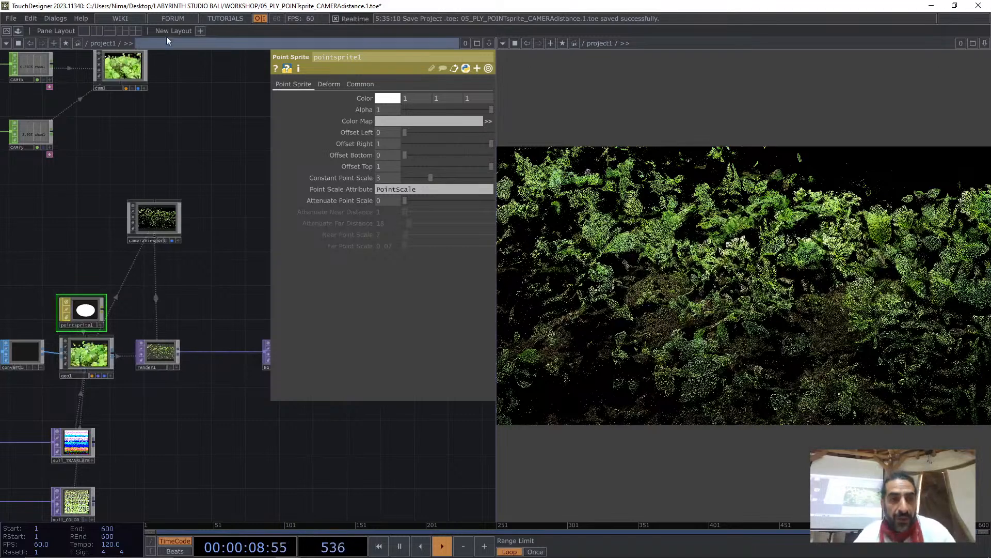
left_click(476, 44)
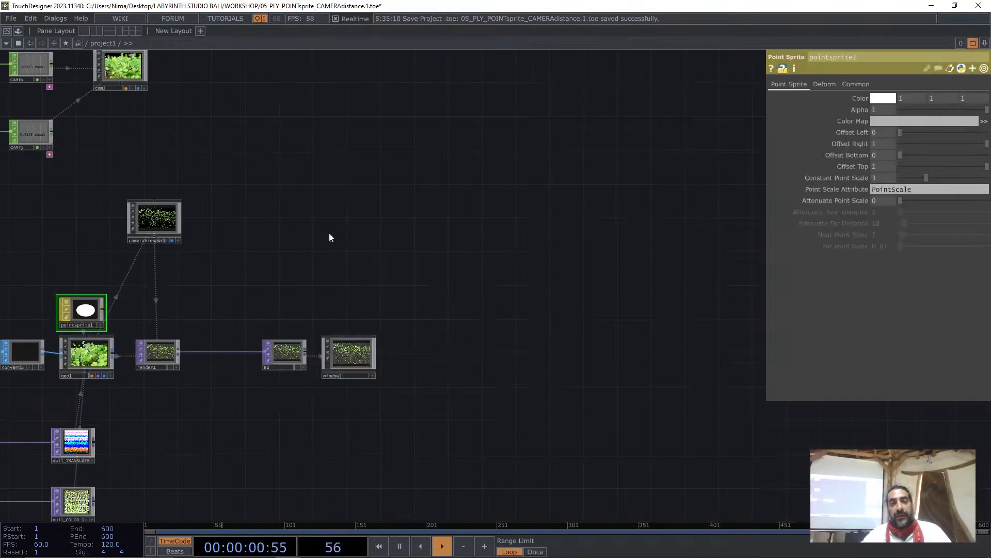
Move NATURE_01, pointtransform1, pointtransform2, pointfileselect1 and math1 together away from the null nodes to free space after pointtransform2
key("h")
scroll(320, 398, "up", 5)
right_click_drag(373, 404, 4, 115)
left_click_drag(524, 352, 669, 342)
scroll(686, 340, "down", 2)
right_click_drag(643, 369, 302, 208)
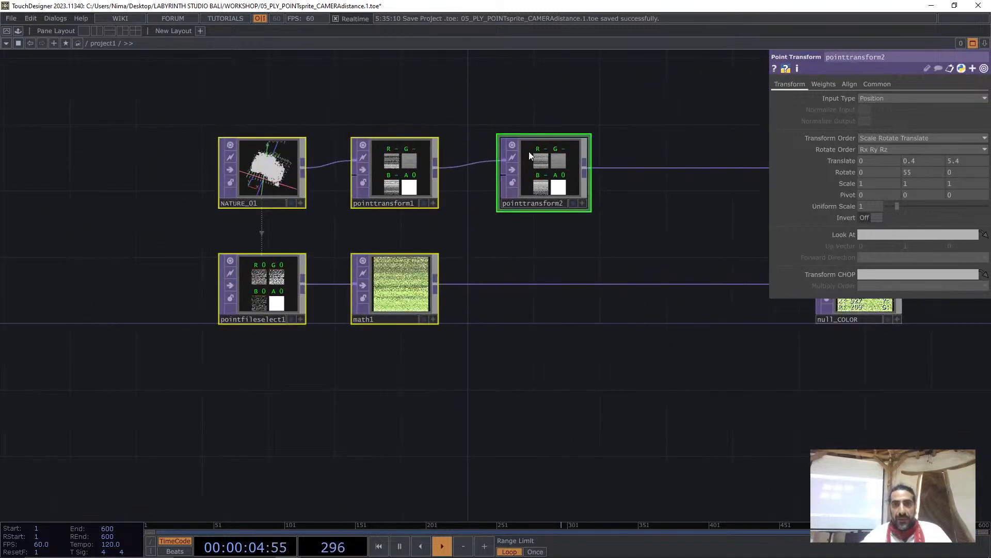
left_click_drag(529, 151, 297, 151)
left_click(414, 231)
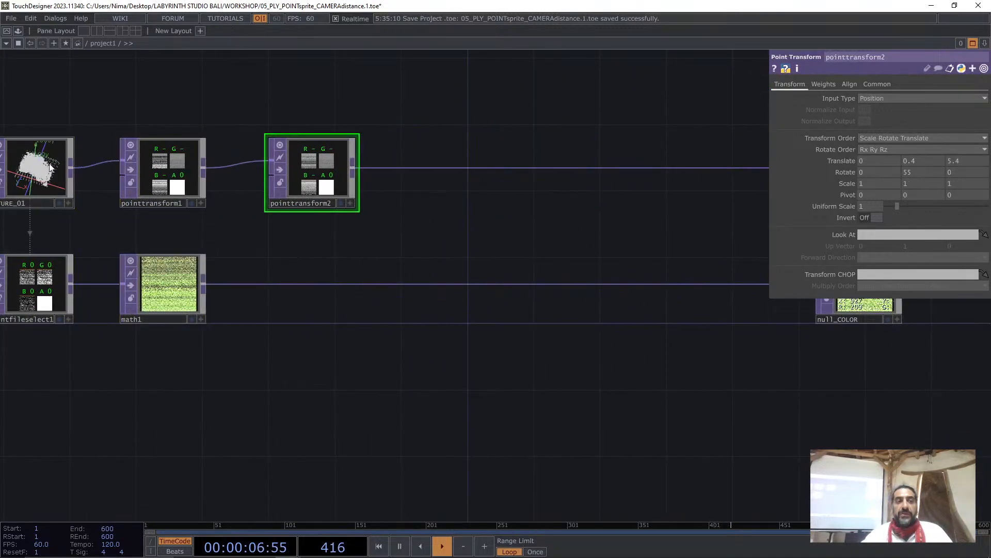
scroll(343, 150, "up", 3)
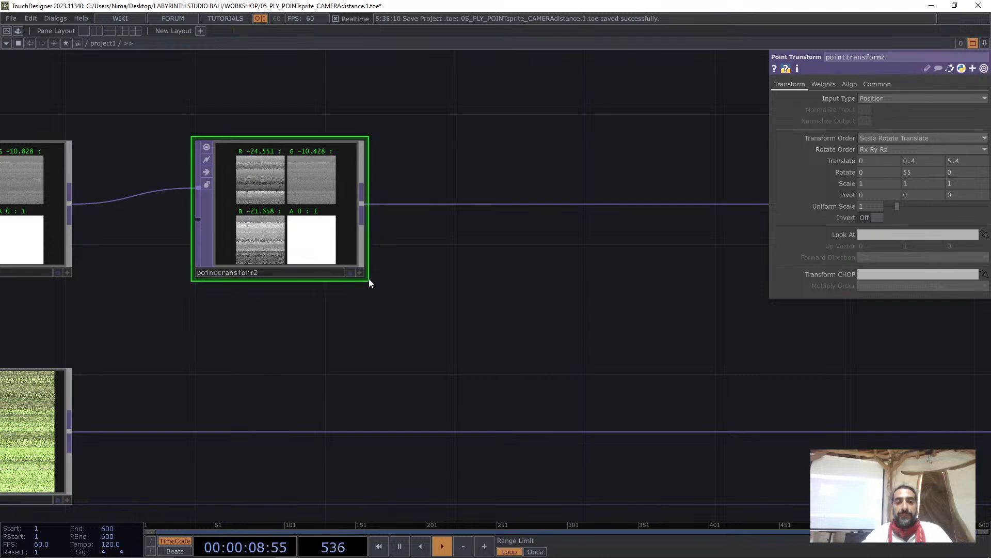
left_click_drag(393, 293, 311, 299)
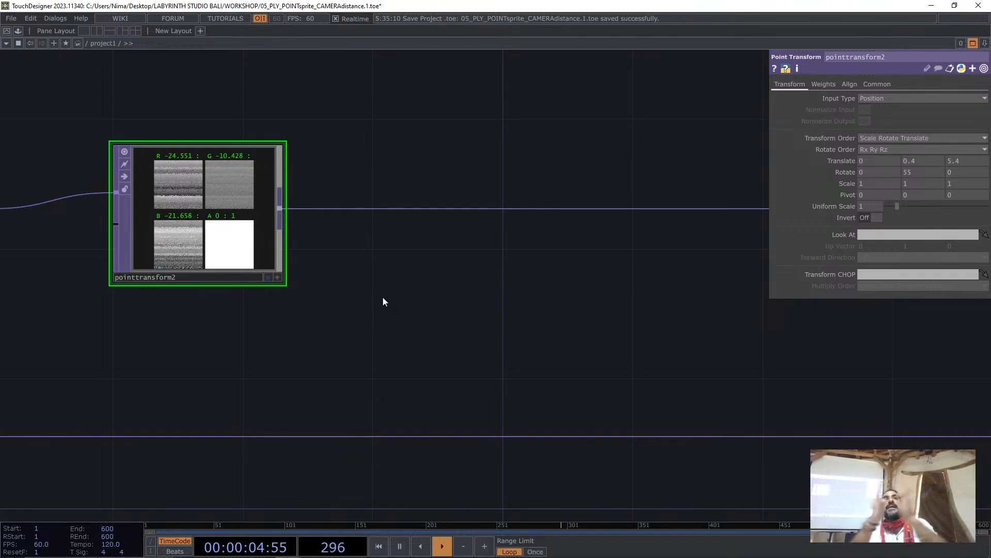
Display pointtransform2's viewer as points and examine its transformed point cloud up close
scroll(224, 186, "up", 3)
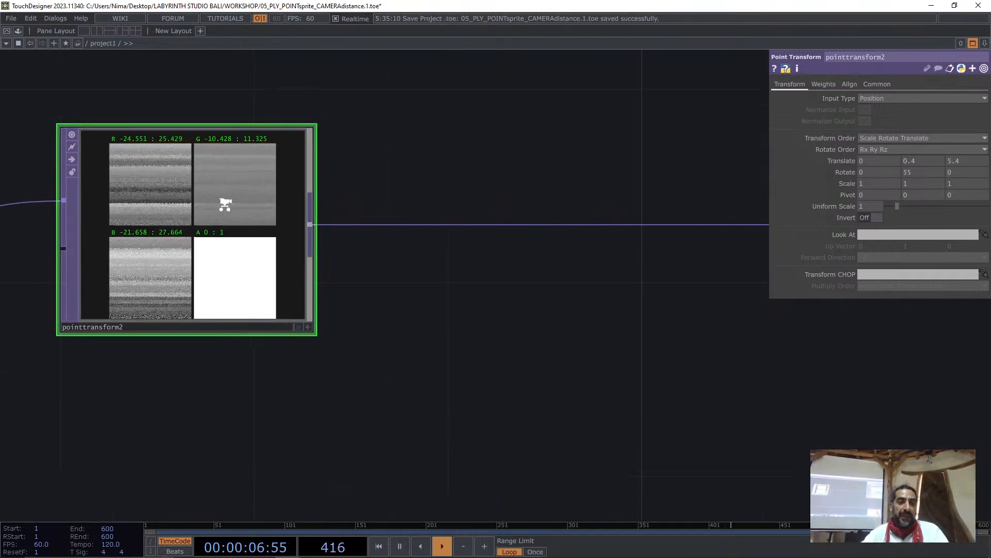
left_click(336, 374)
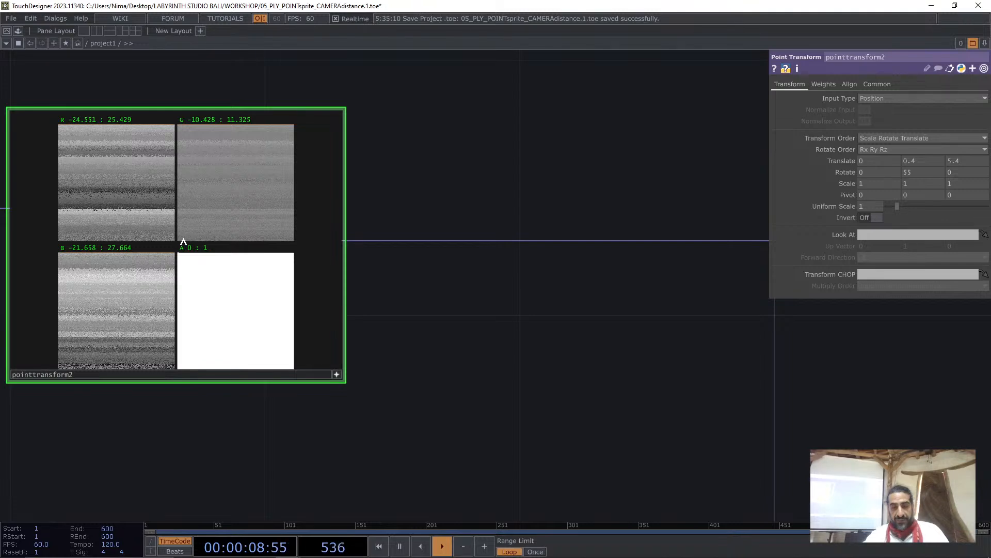
right_click(200, 232)
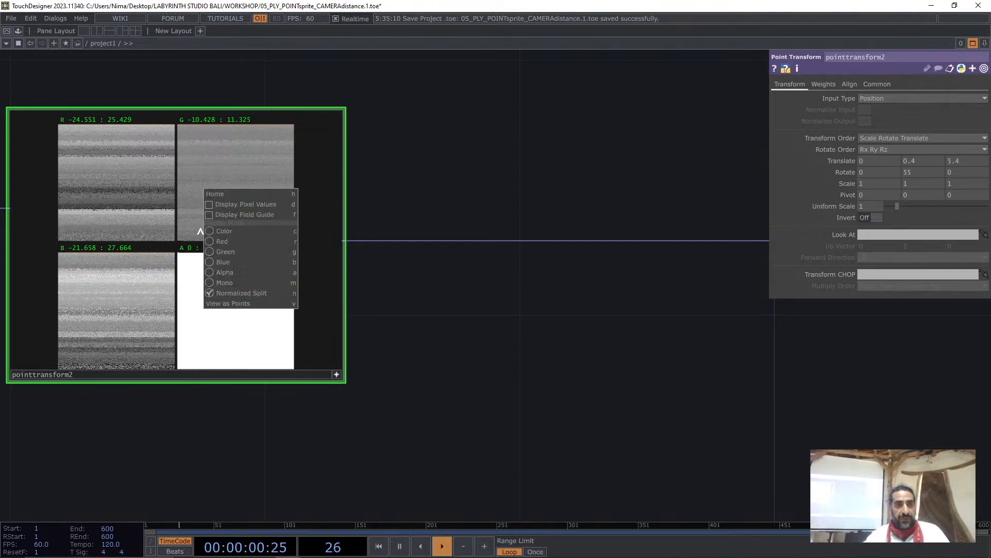
left_click(223, 304)
left_click_drag(195, 286, 170, 294)
scroll(429, 318, "down", 1)
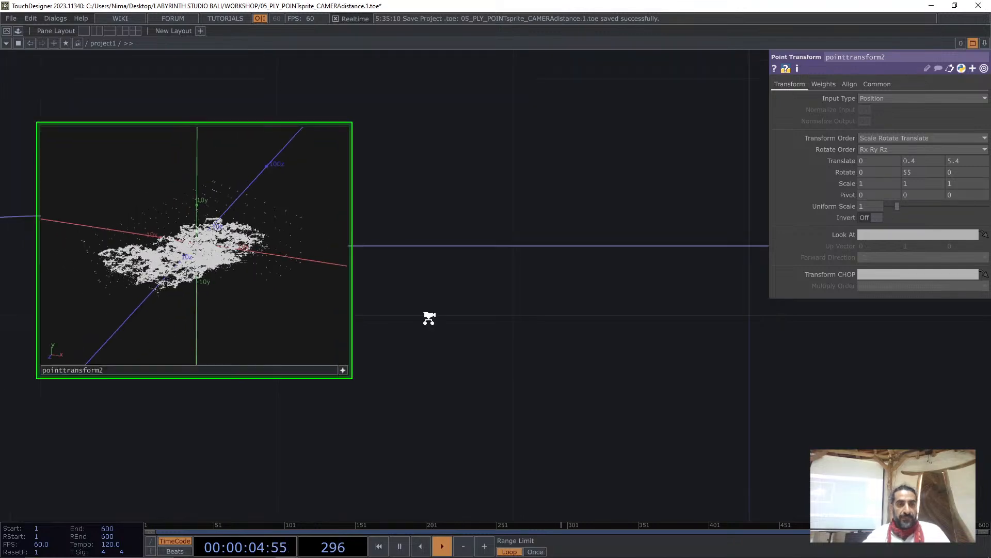
scroll(429, 318, "down", 3)
scroll(225, 325, "down", 2)
scroll(447, 301, "up", 6)
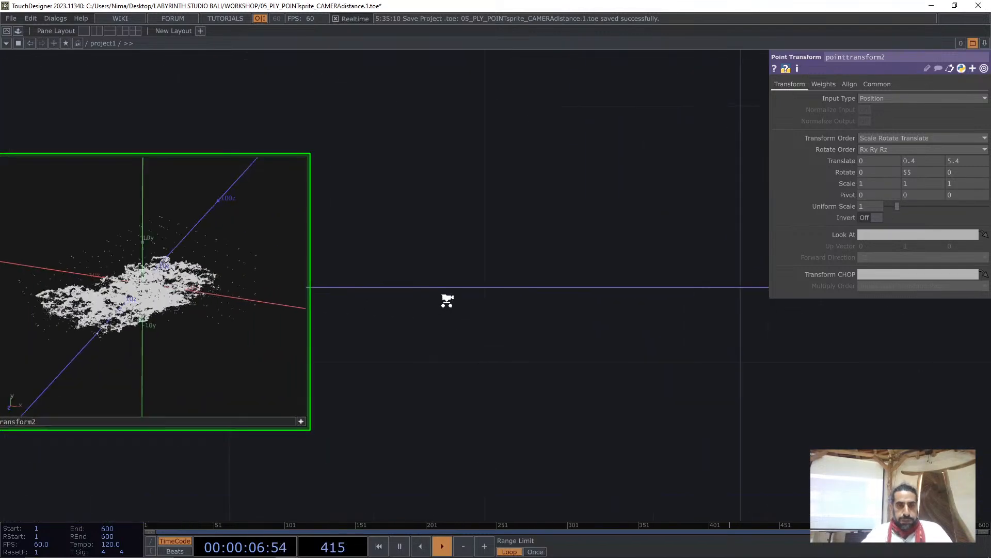
scroll(447, 301, "up", 2)
left_click_drag(379, 356, 703, 328)
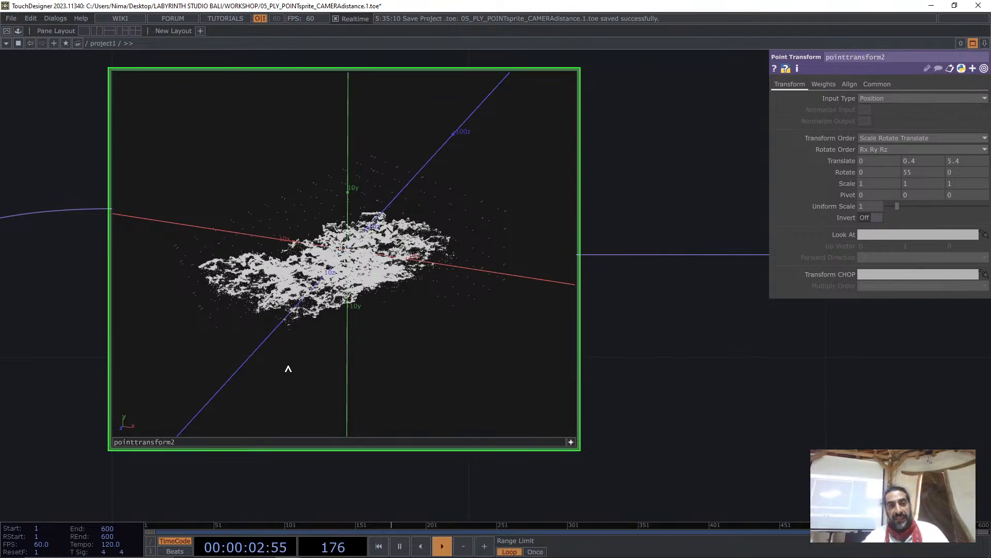
left_click_drag(662, 342, 733, 321)
Display pointtransform1's viewer as points and orbit its point cloud
scroll(734, 321, "down", 3)
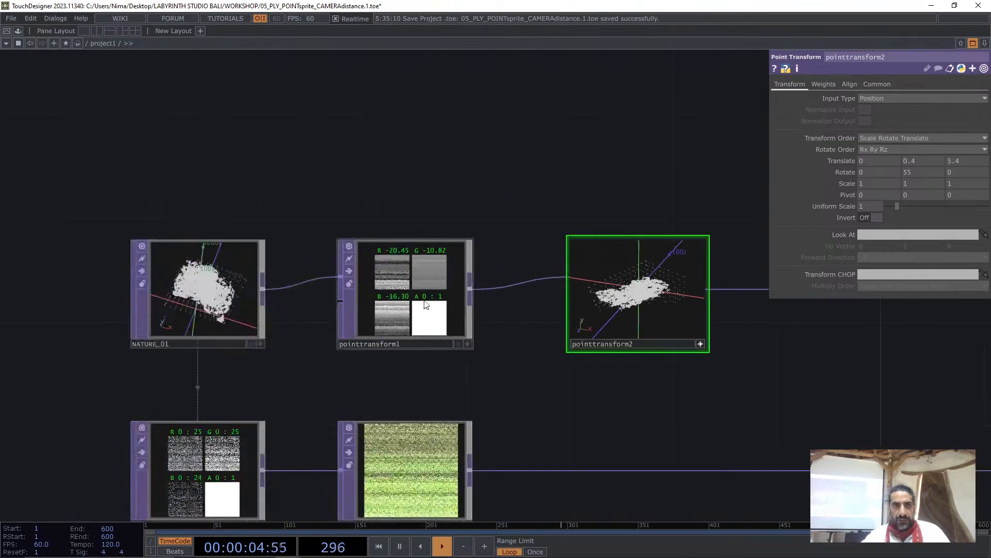
scroll(400, 283, "up", 3)
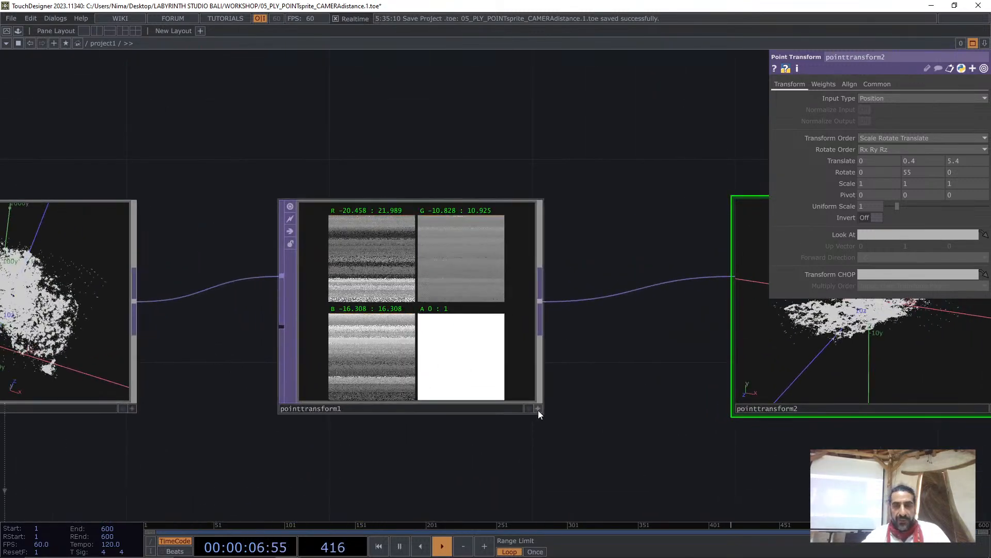
left_click(538, 410)
right_click(433, 297)
left_click(455, 401)
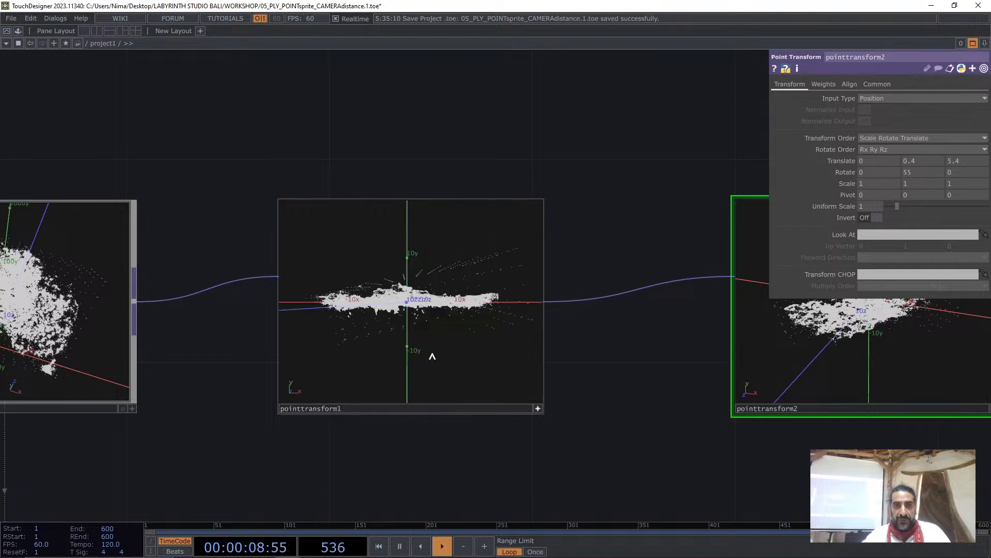
left_click_drag(431, 354, 450, 303)
Move pointtransform2 away from pointtransform1 toward the null nodes to free space between the two
middle_click_drag(623, 364, 638, 398)
left_click_drag(680, 391, 466, 354)
left_click(601, 351)
left_click_drag(611, 370, 270, 371)
left_click_drag(238, 297, 678, 299)
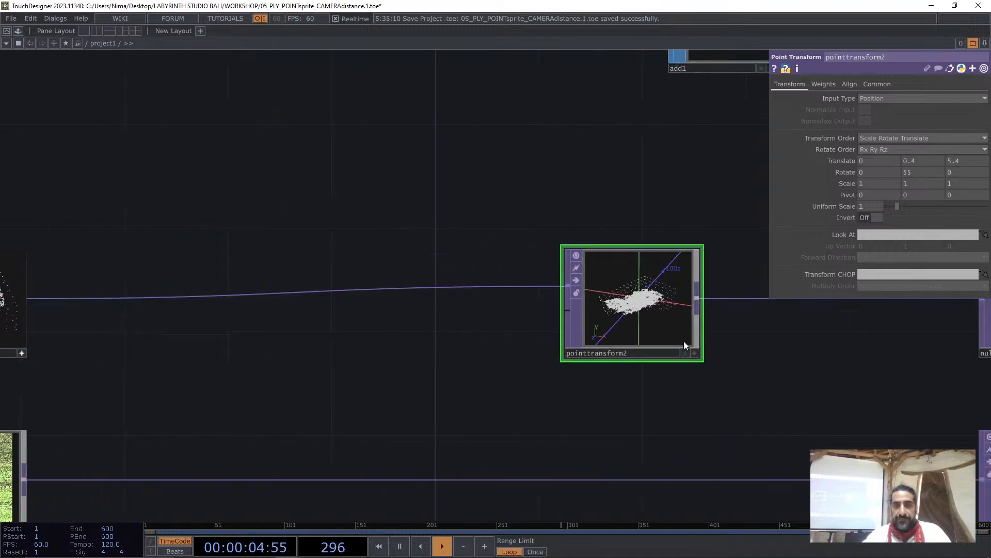
Switch pointtransform2's viewer back to image view and move the node farther from pointtransform1
left_click(695, 353)
right_click(646, 248)
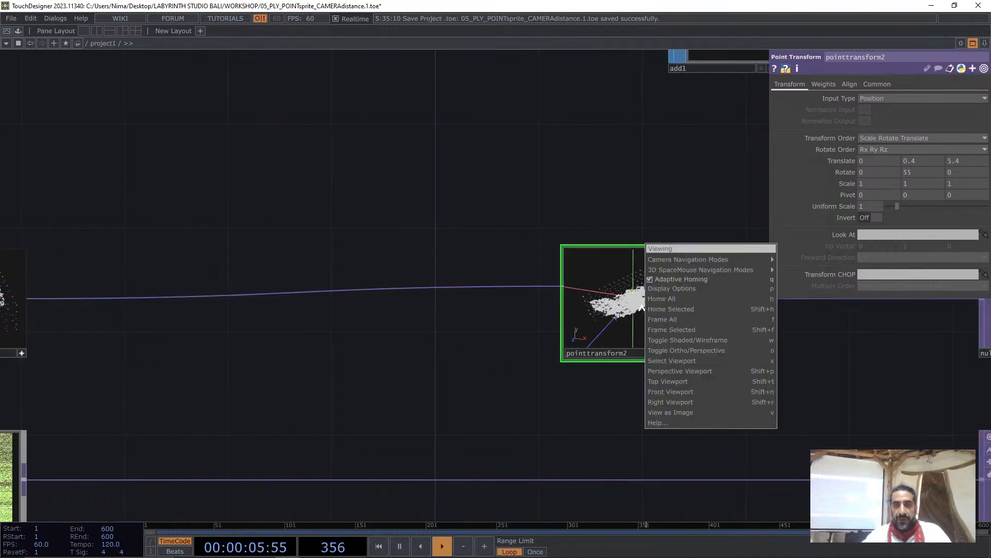
left_click(670, 412)
middle_click_drag(629, 392, 561, 395)
left_click_drag(561, 395, 396, 405)
left_click_drag(420, 317, 652, 321)
left_click_drag(531, 365, 926, 350)
left_click_drag(581, 390, 454, 358)
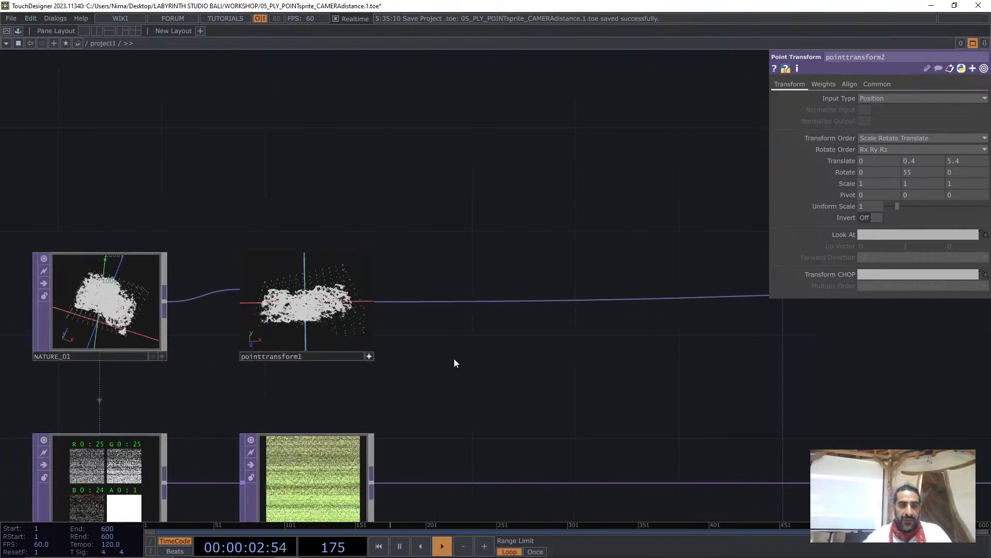
Move NATURE_01, pointtransform1, pointfileselect1 and math1 together away from pointtransform2, and deactivate pointtransform1's viewer
scroll(451, 408, "down", 1)
left_click_drag(450, 407, 454, 336)
scroll(453, 336, "down", 2)
right_click_drag(484, 423, 120, 243)
left_click_drag(434, 272, 269, 272)
scroll(269, 272, "up", 3)
scroll(275, 314, "up", 5)
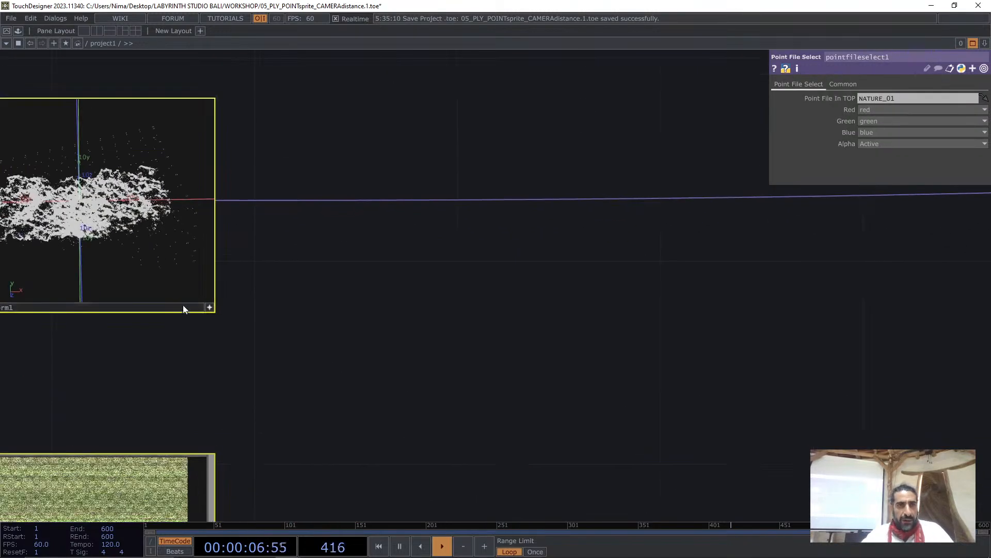
left_click(262, 325)
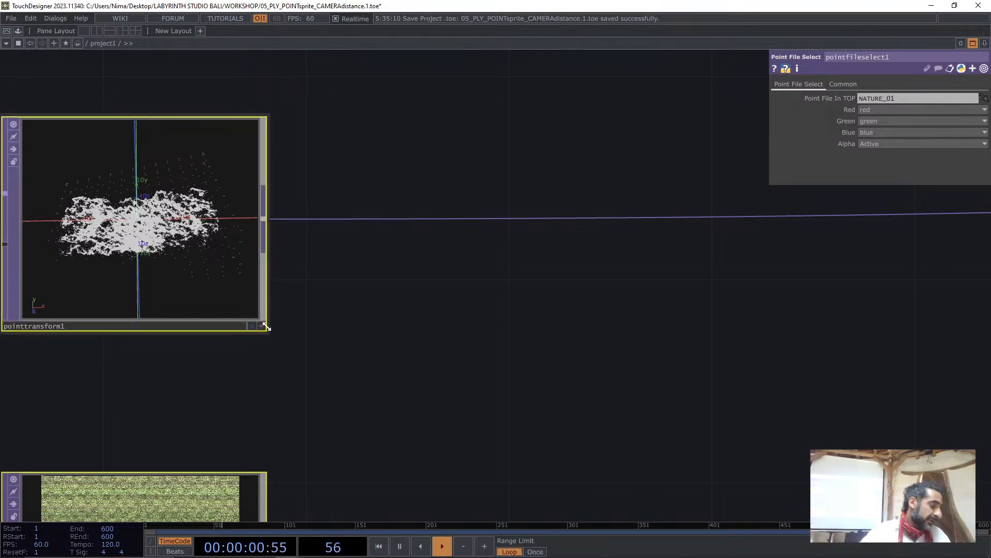
Add a Threshold TOP on a new branch from pointtransform1's output, placed just below its existing wire
scroll(368, 247, "down", 2)
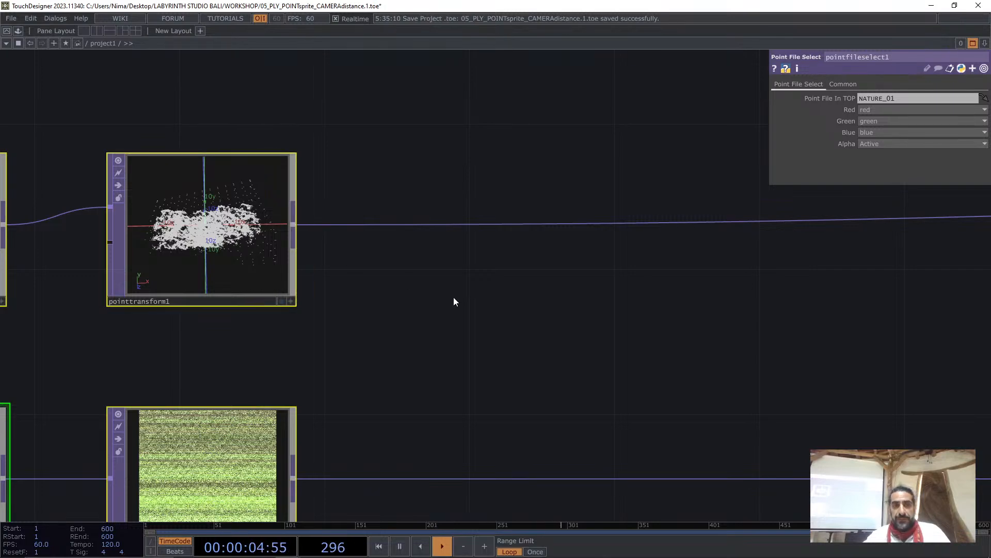
left_click_drag(454, 296, 377, 284)
scroll(374, 282, "down", 3)
left_click(194, 247)
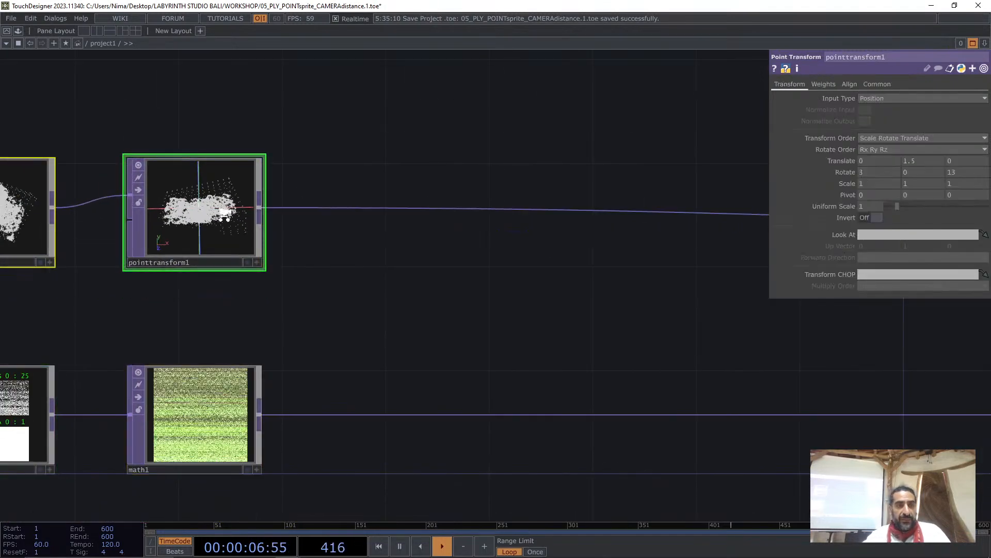
scroll(318, 292, "up", 3)
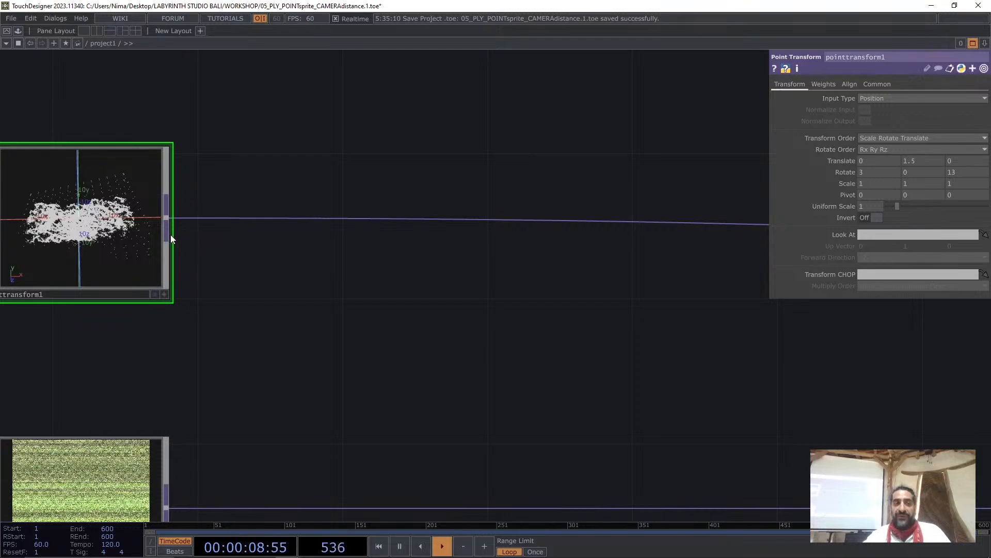
right_click(169, 233)
left_click(269, 216)
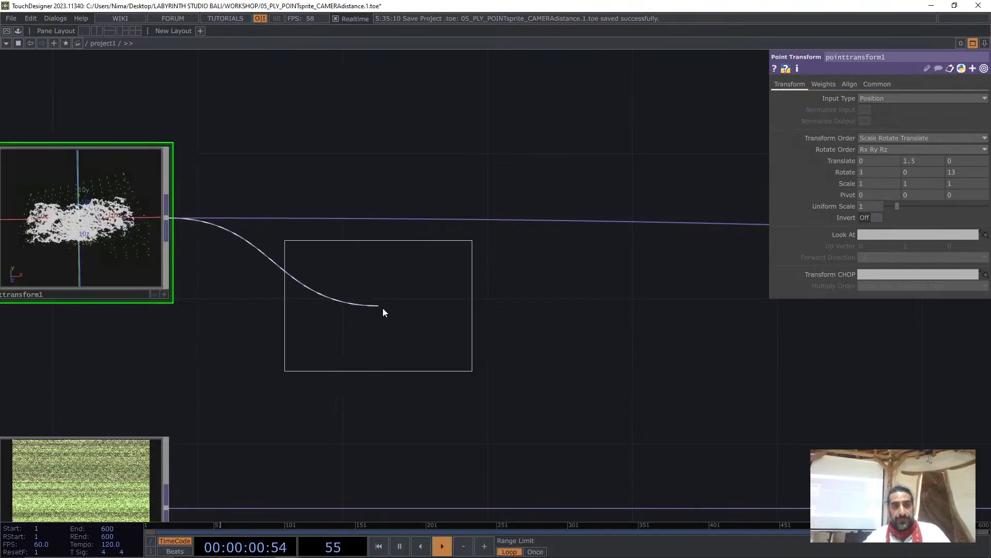
left_click(382, 307)
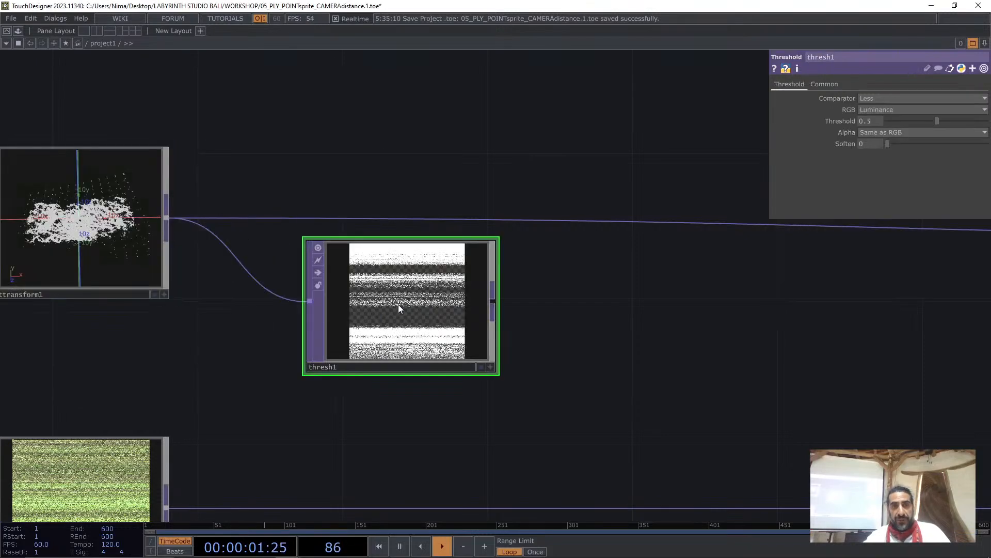
Set thresh1's RGB parameter to Red and check the Comparator options, keeping Less
left_click(879, 109)
left_click(872, 129)
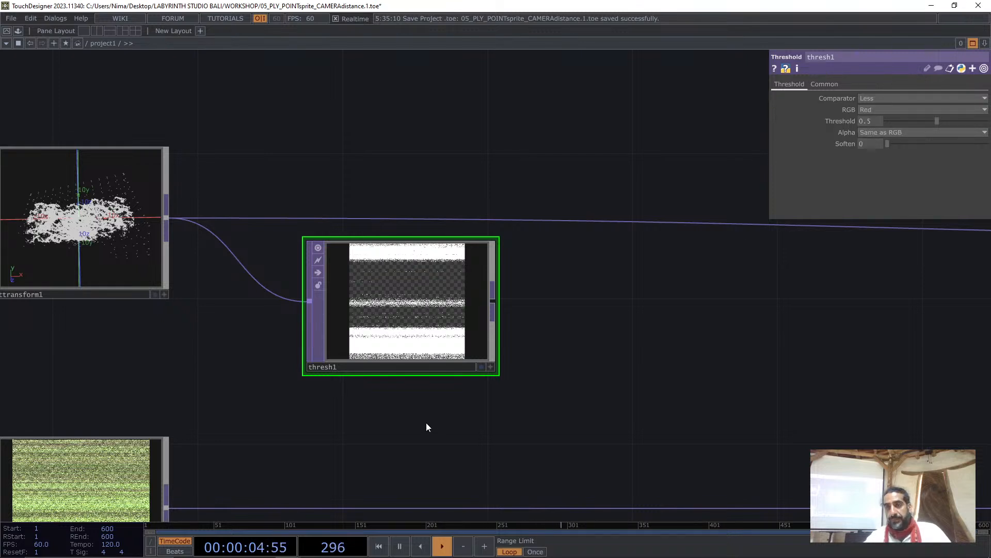
left_click(881, 98)
left_click(669, 316)
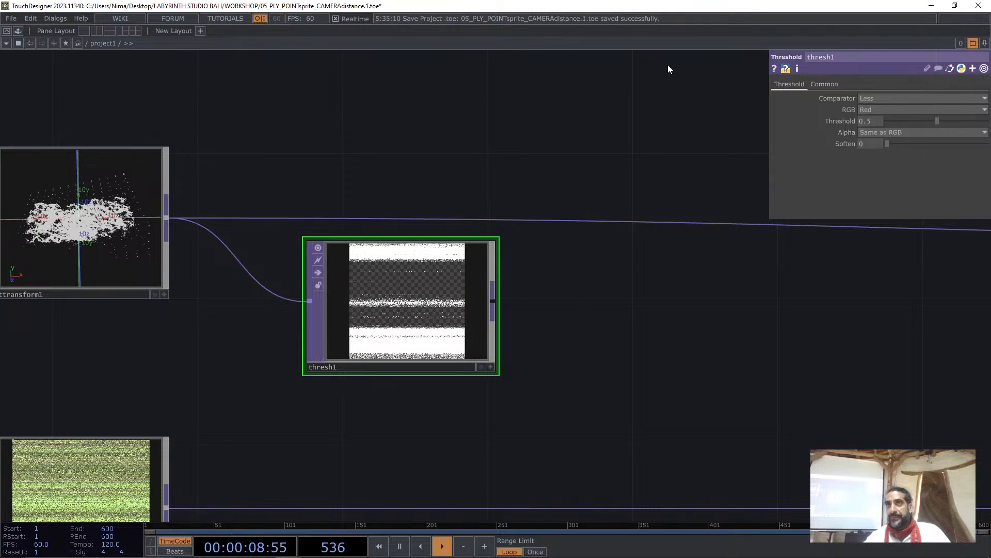
Move pointfileselect1 and math1 lower, align null_COLOR with them, and lower thresh1 slightly
left_click_drag(667, 373, 588, 248)
scroll(589, 248, "down", 3)
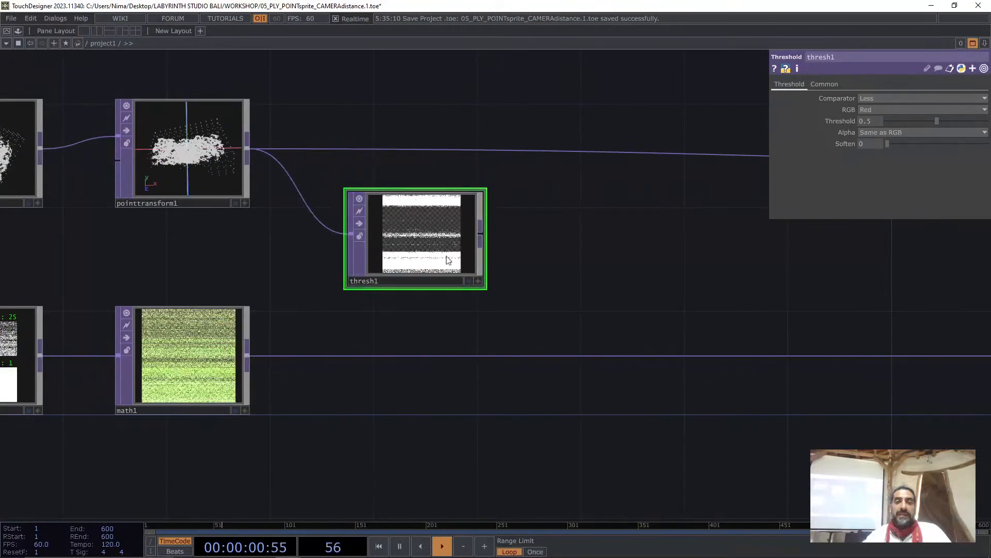
left_click_drag(611, 289, 351, 341)
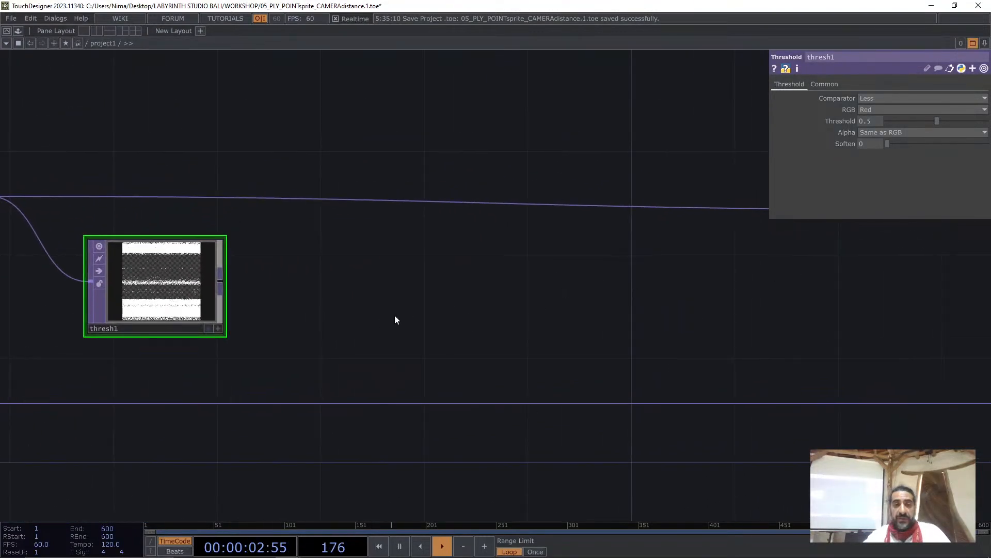
scroll(403, 316, "down", 5)
scroll(347, 326, "up", 4)
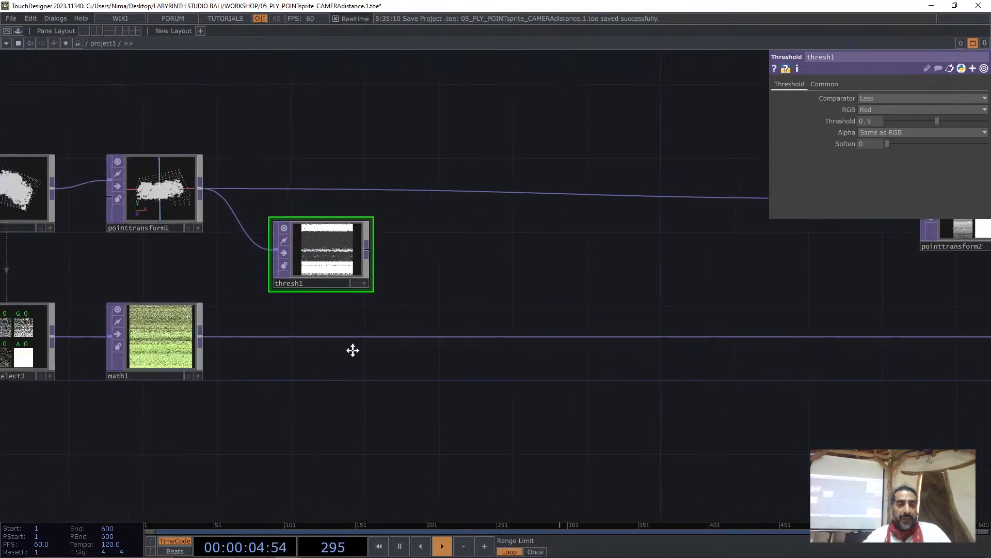
left_click_drag(352, 350, 463, 289)
right_click_drag(351, 335, 142, 289)
left_click_drag(142, 297, 142, 370)
left_click_drag(746, 357, 440, 351)
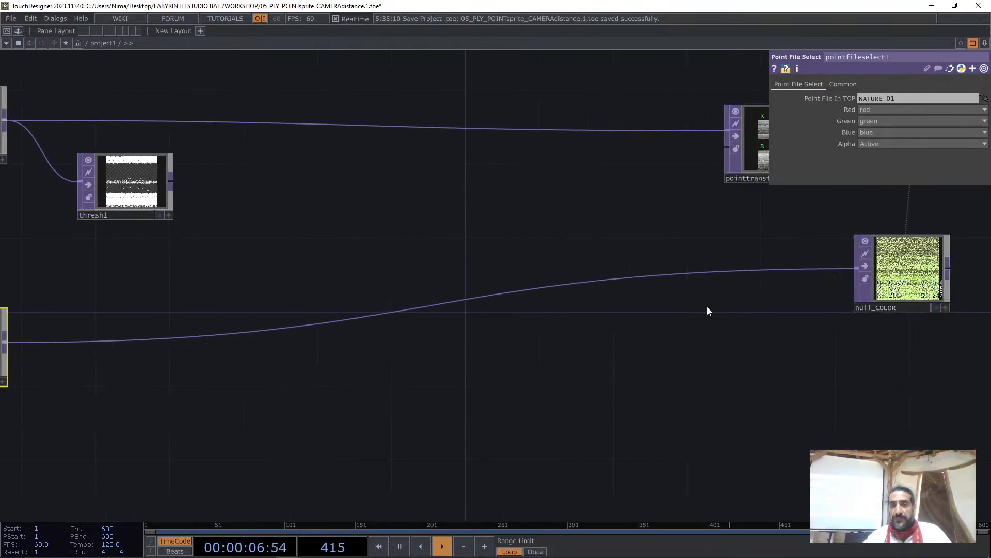
left_click_drag(893, 267, 896, 340)
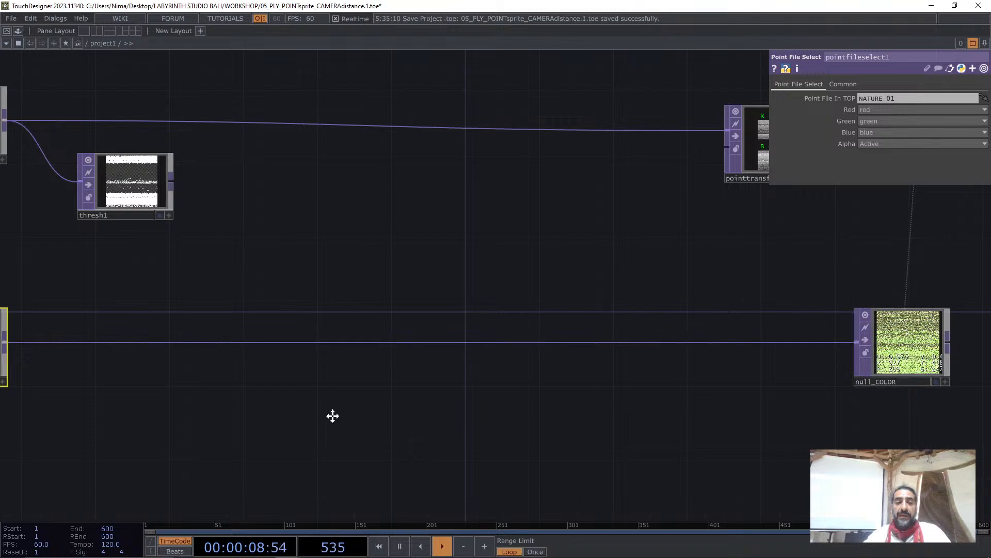
left_click_drag(332, 416, 463, 410)
left_click_drag(275, 181, 273, 199)
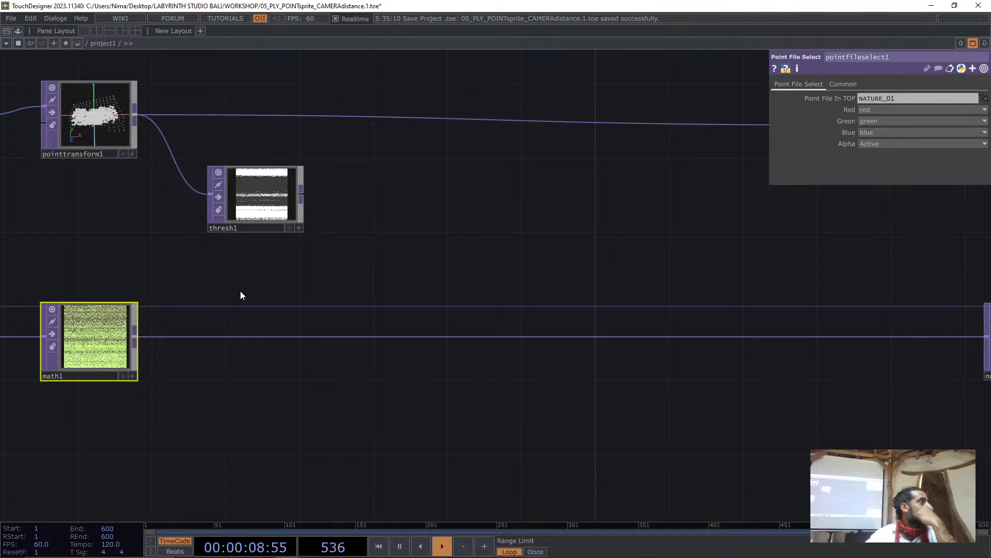
Check the node info of math1 and thresh1, and add a Lookup TOP connected to thresh1's output
middle_click(59, 324)
middle_click(291, 195)
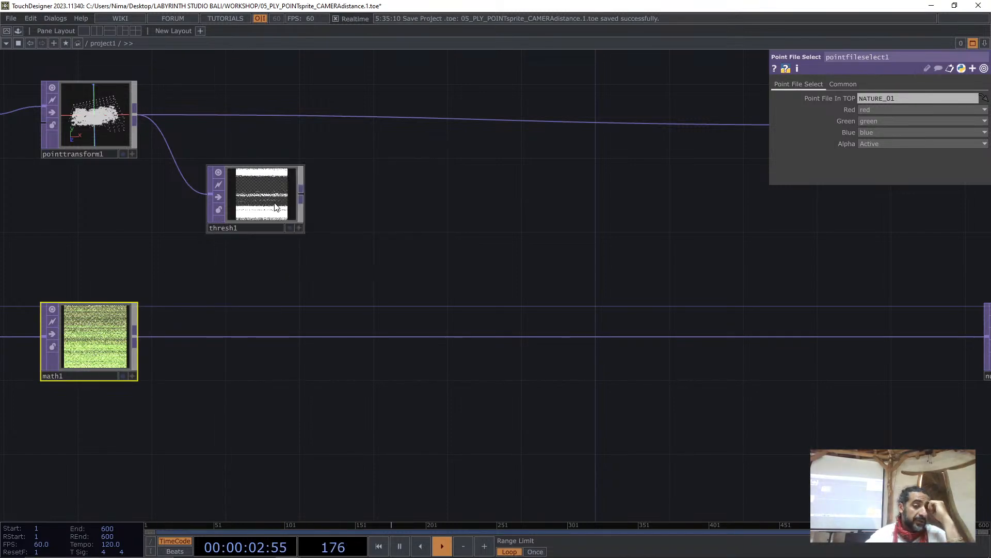
scroll(275, 207, "up", 4)
right_click(330, 188)
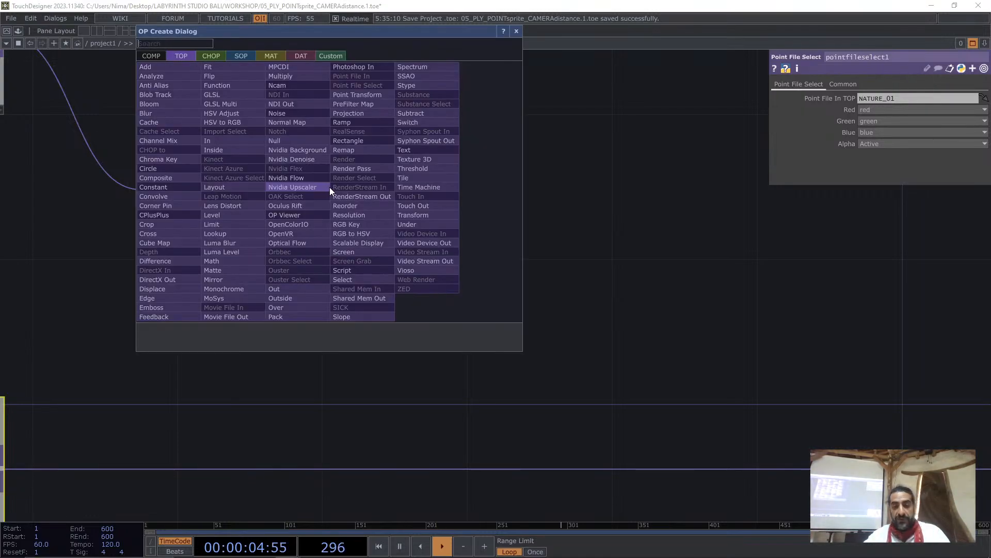
left_click(217, 233)
left_click(504, 257)
Add a Ramp TOP directly below thresh1 and connect it to lookup1's second input
left_click(274, 201)
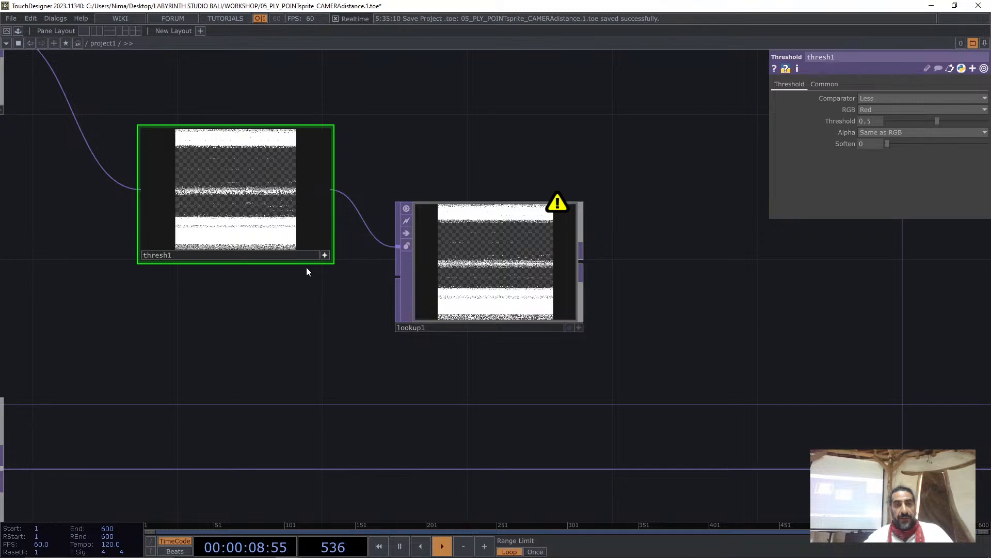
key("Tab")
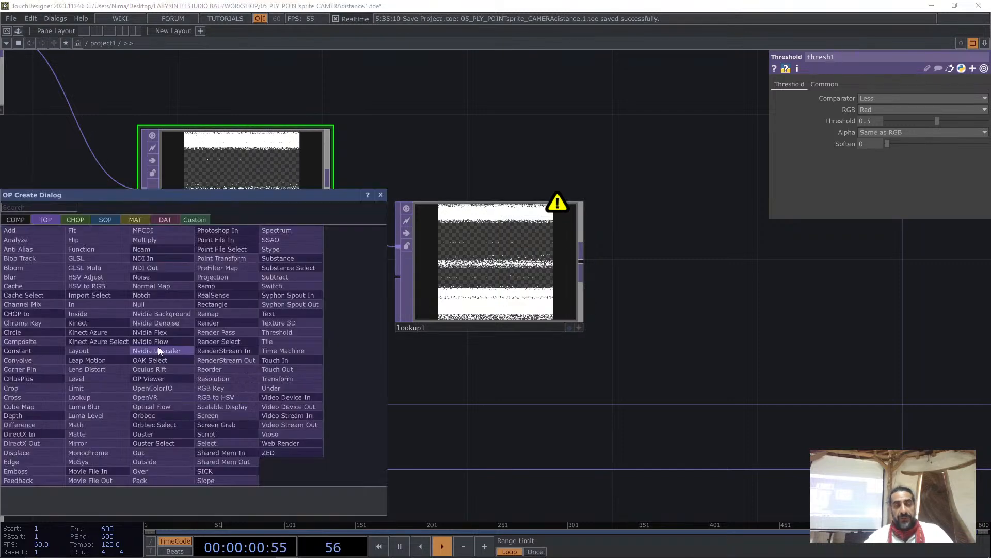
left_click(224, 287)
left_click(246, 367)
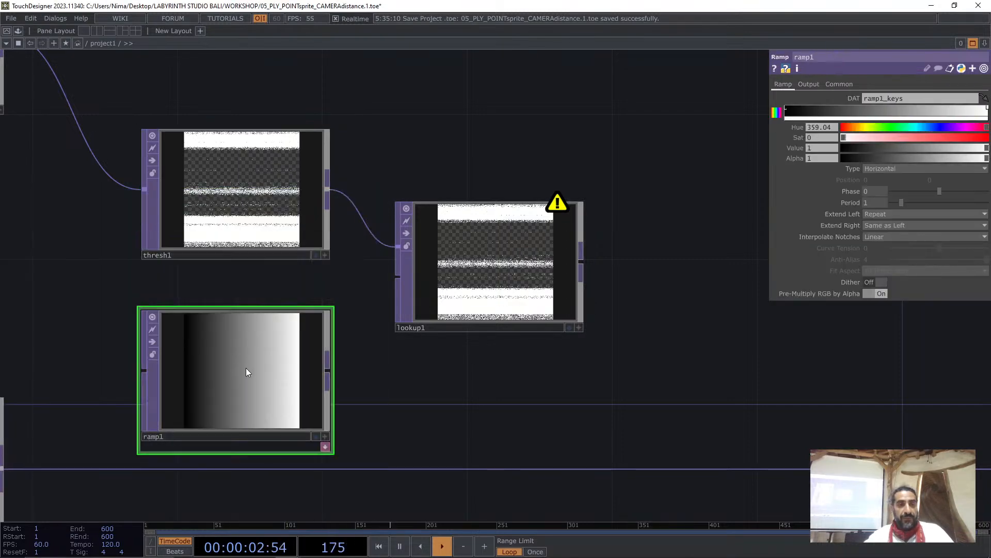
left_click_drag(246, 367, 258, 330)
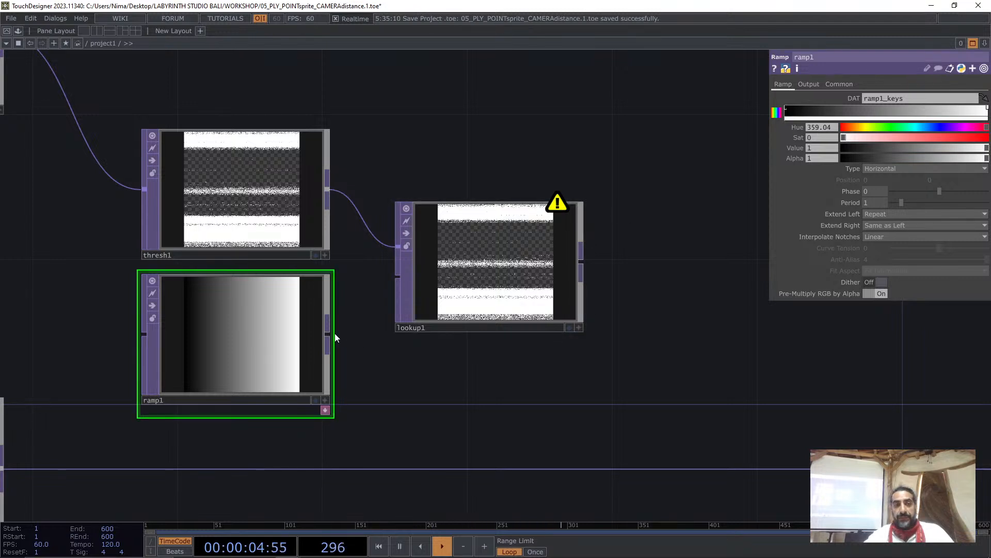
left_click_drag(333, 335, 397, 279)
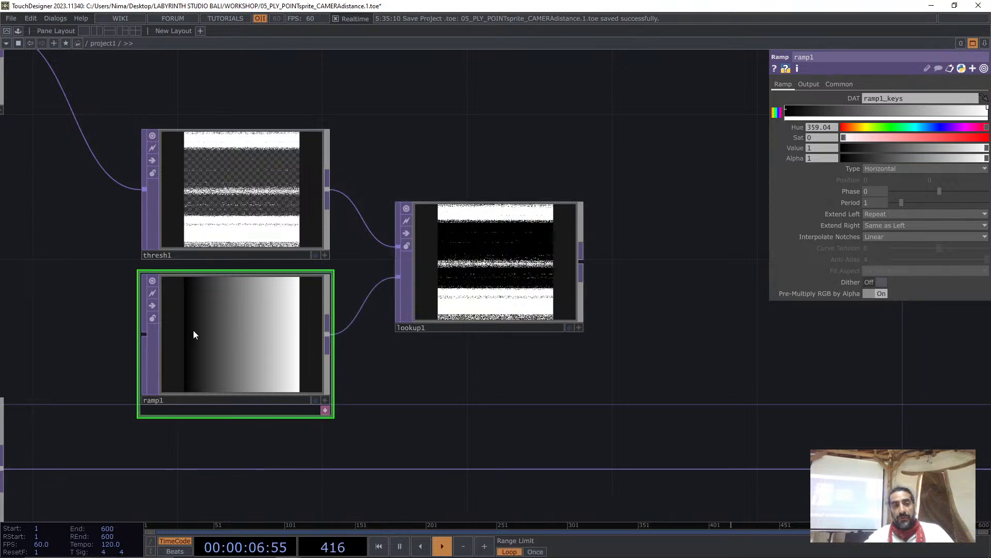
Set ramp1's dark end key to Value 0 and Alpha 0 so that end is transparent
left_click_drag(878, 148, 788, 172)
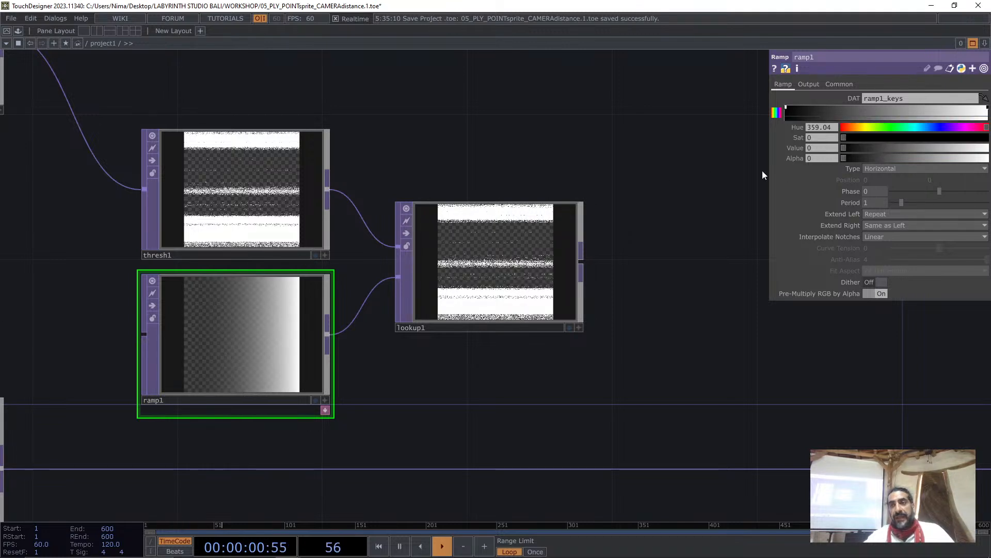
Recolour ramp1's bright end key yellow-green with Hue 79 and Saturation 1
left_click(987, 108)
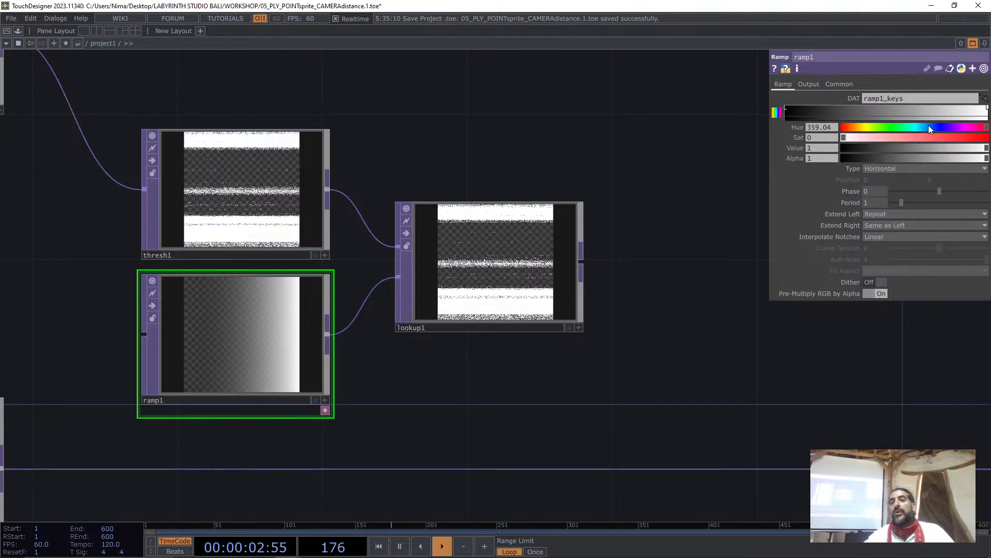
left_click_drag(916, 125, 989, 137)
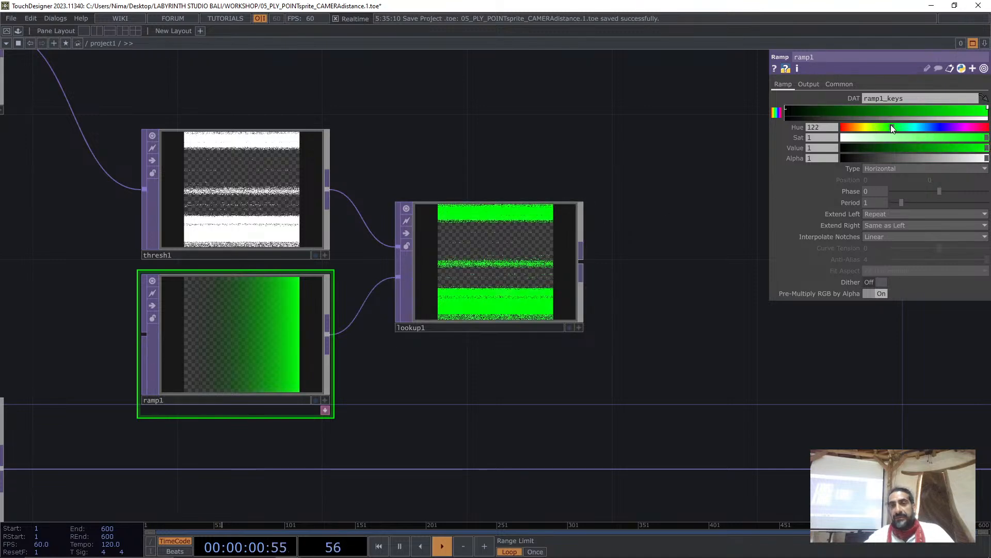
mouse_move(891, 126)
left_mouse_down()
mouse_move(862, 127)
mouse_move(876, 128)
left_mouse_up()
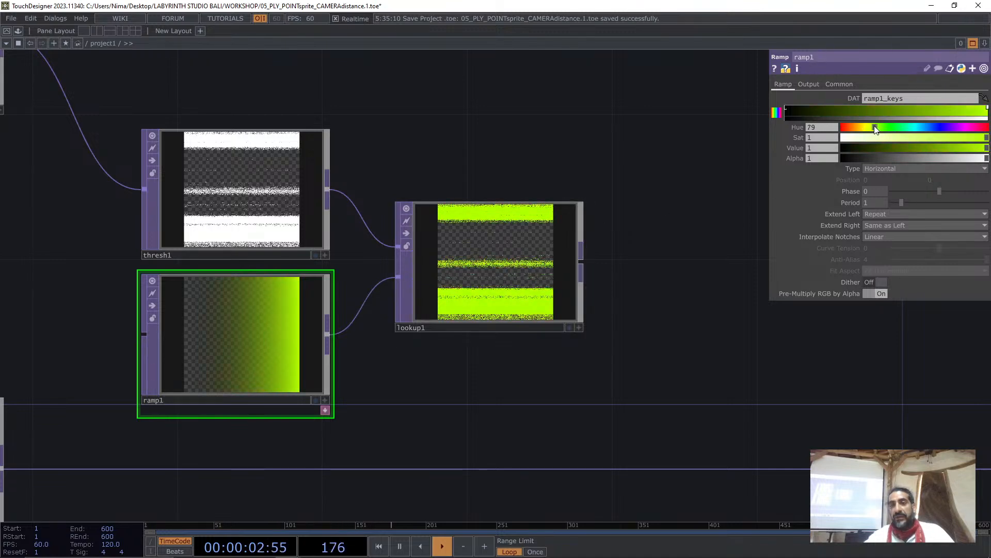
Add an Over TOP connected to lookup1's output and place it between lookup1 and null_COLOR
scroll(709, 340, "down", 2)
left_click_drag(709, 339, 410, 289)
scroll(473, 316, "down", 2)
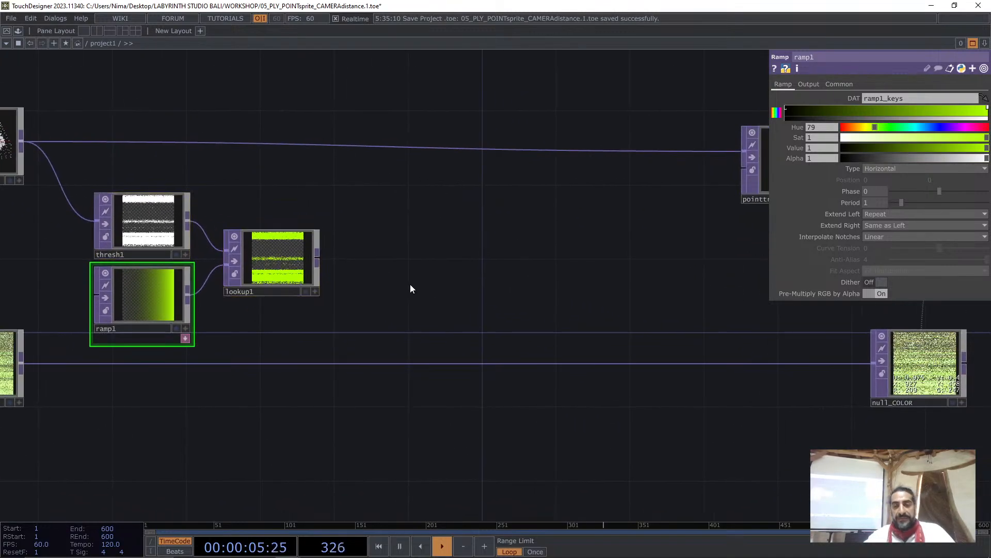
right_click(320, 259)
type("O")
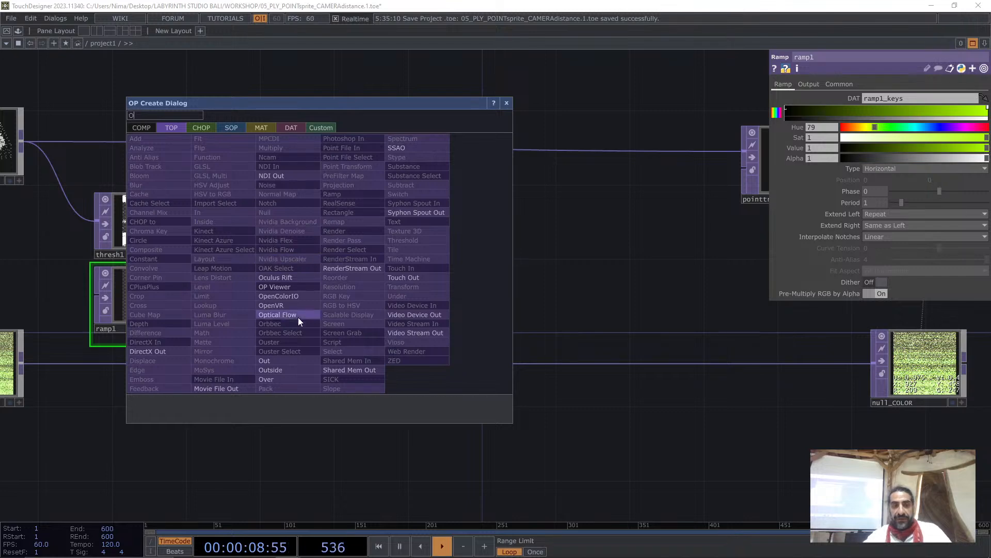
left_click(291, 379)
left_click(478, 317)
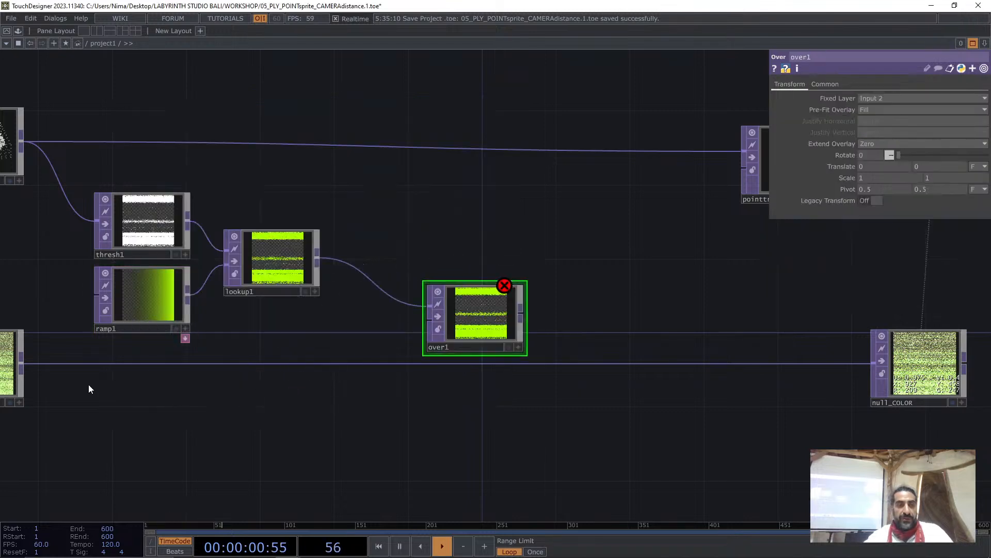
Connect math1 to over1's second input and route over1 into null_COLOR, shifting thresh1 up and over1 down
left_click_drag(25, 366, 336, 343)
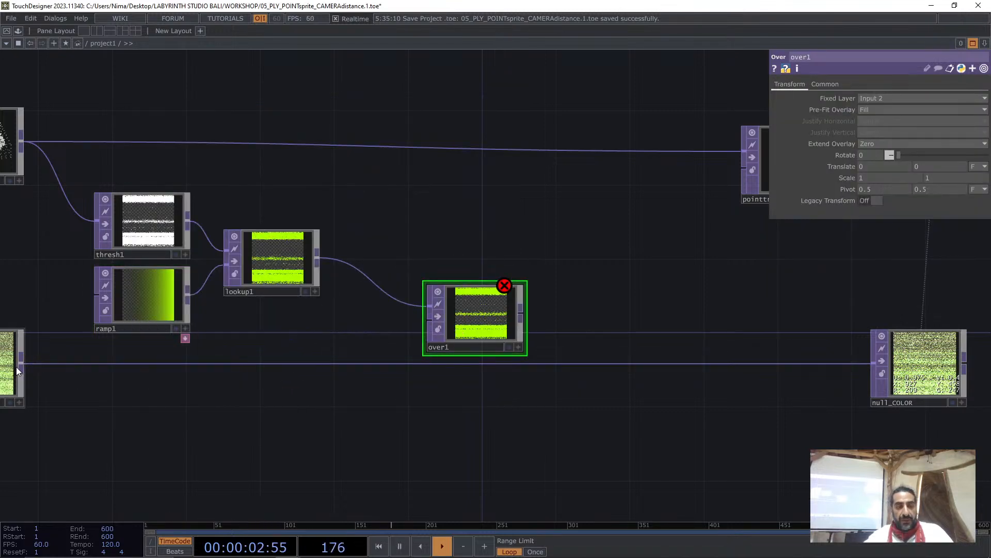
left_click_drag(20, 365, 427, 320)
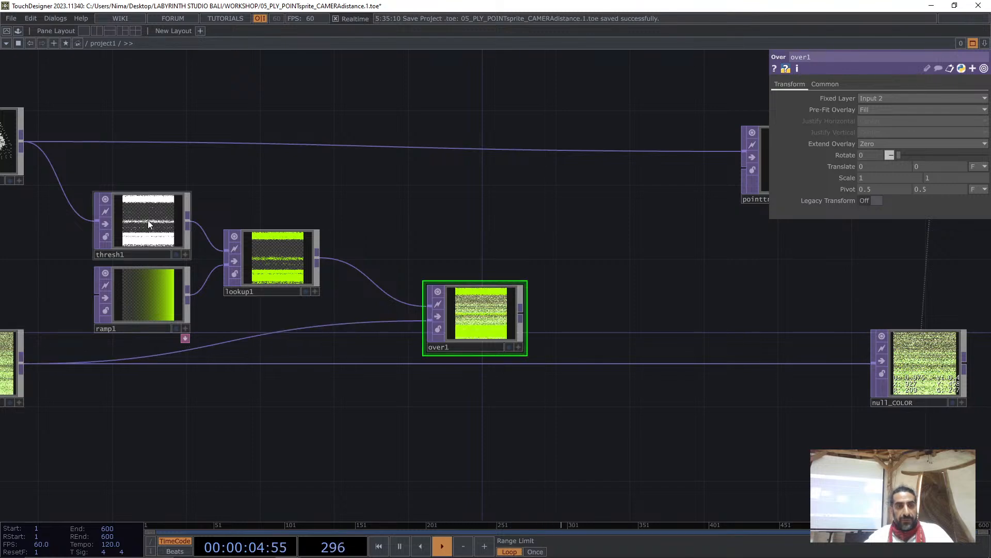
left_click_drag(148, 220, 147, 200)
left_click_drag(521, 309, 573, 338)
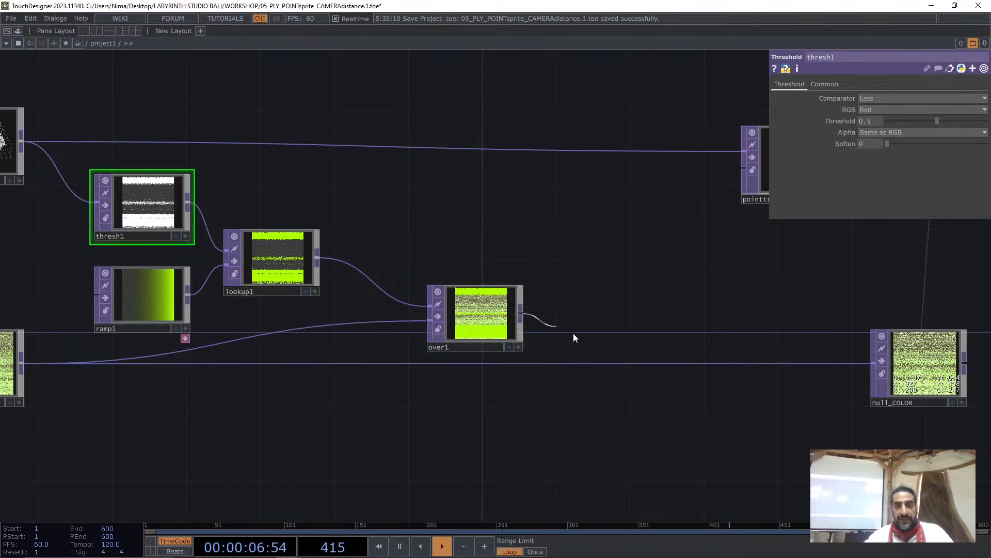
left_click_drag(616, 361, 617, 362)
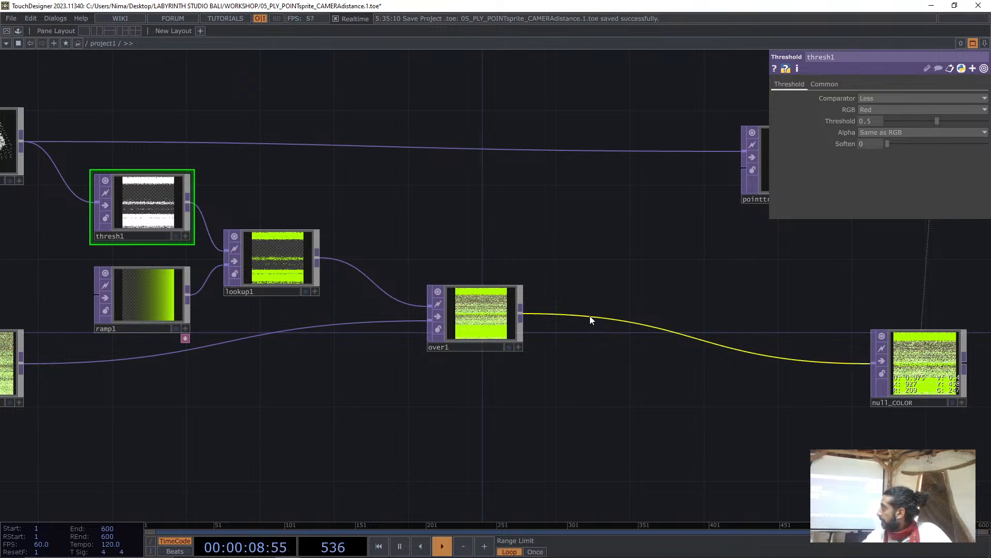
left_click_drag(466, 309, 473, 328)
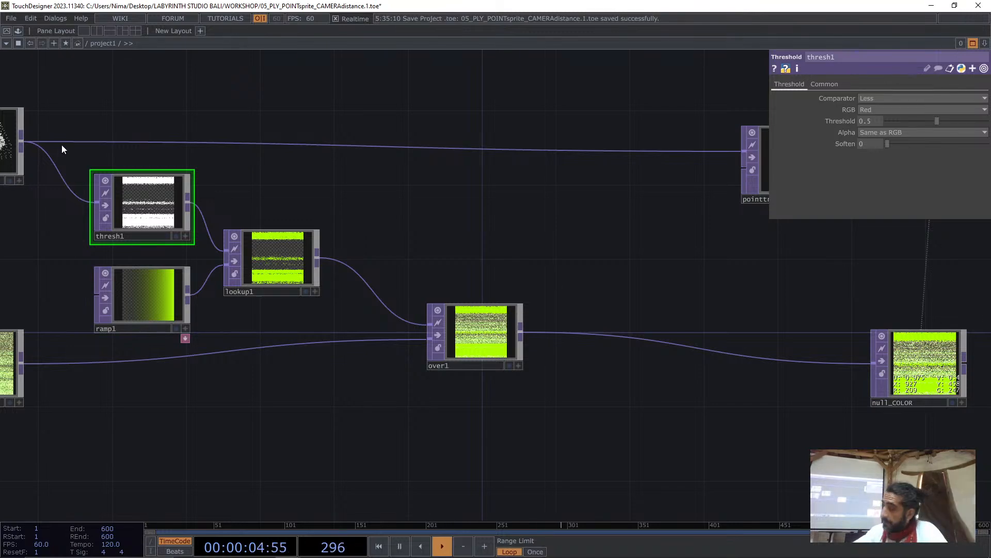
Examine the recoloured render, then orbit pointtransform1's point cloud viewer to check its extent along the axes
left_click(972, 43)
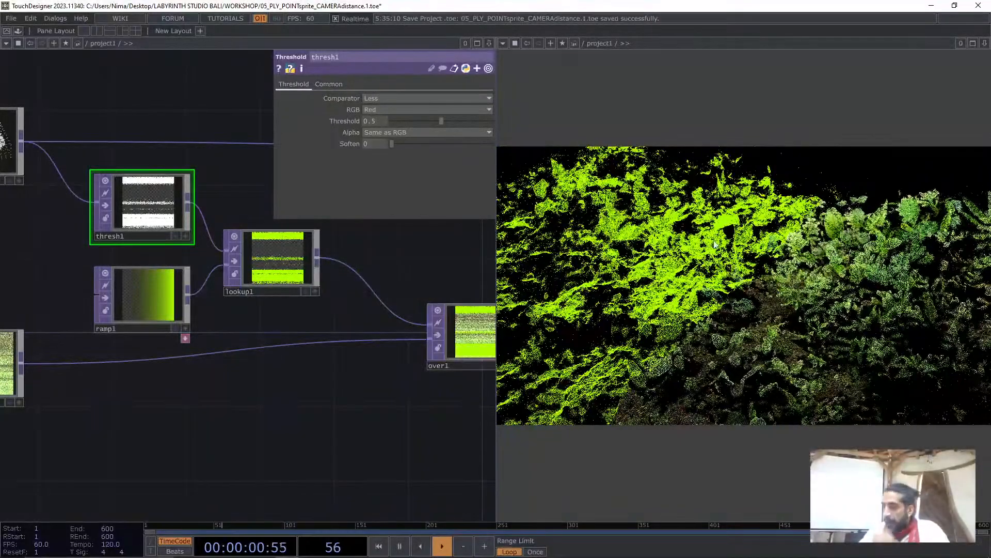
left_click(477, 44)
left_click_drag(405, 191, 589, 202)
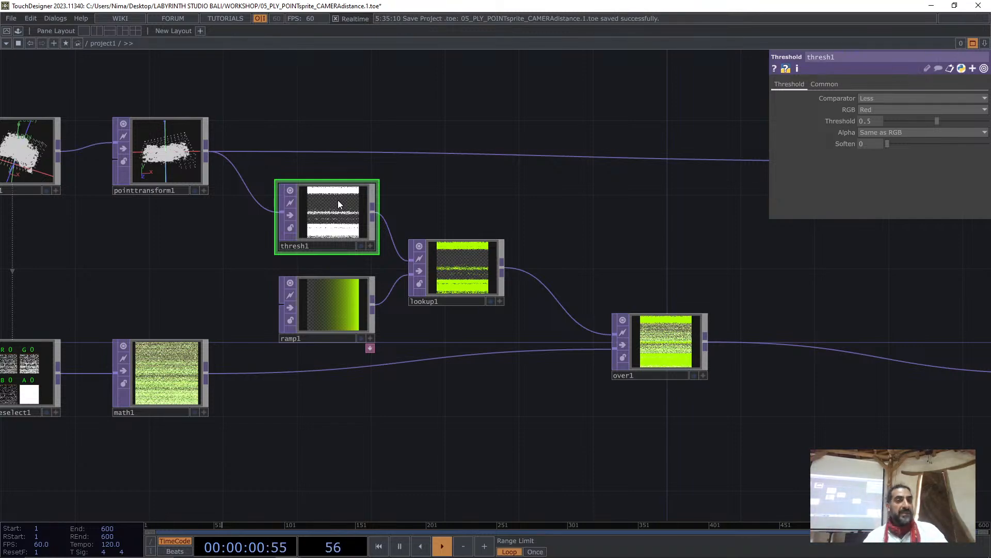
scroll(137, 133, "up", 4)
left_click(335, 295)
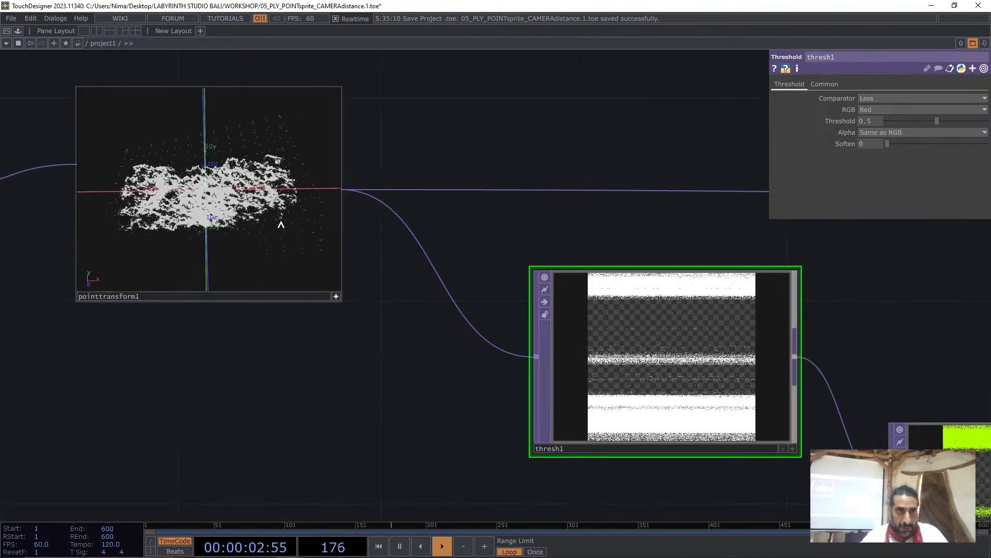
left_click_drag(287, 173, 227, 203)
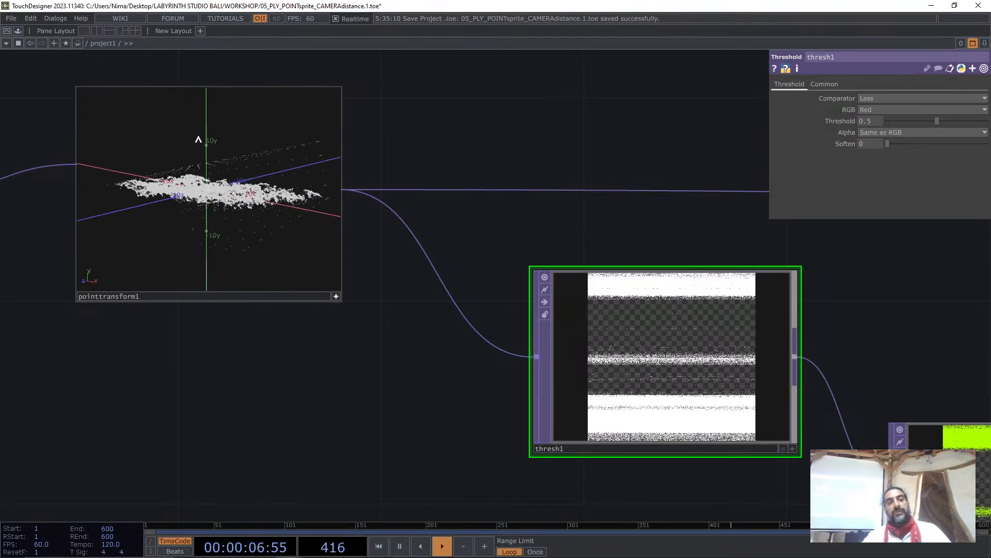
mouse_move(206, 146)
left_mouse_down()
mouse_move(213, 161)
mouse_move(209, 150)
left_mouse_up()
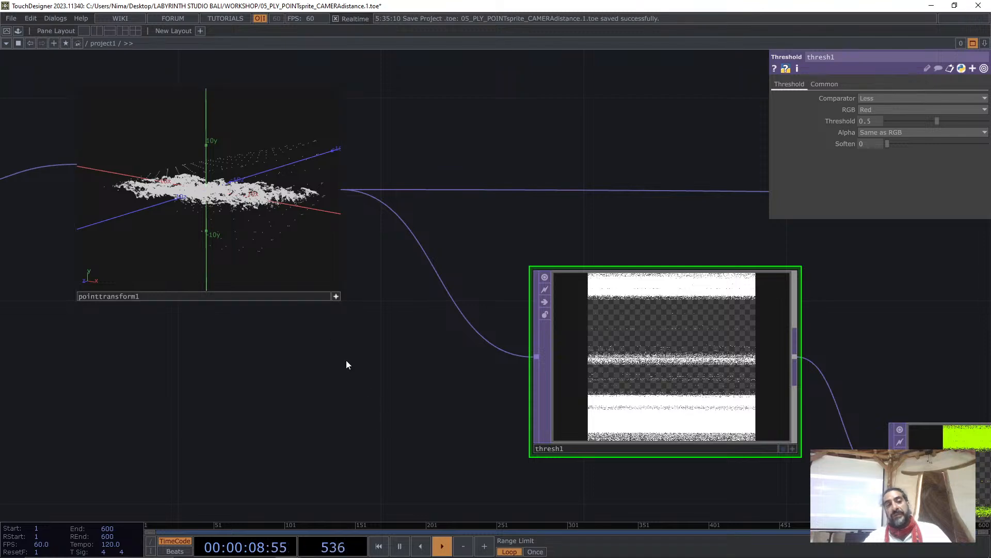
left_click(335, 295)
left_click_drag(389, 410, 386, 409)
scroll(289, 315, "down", 3)
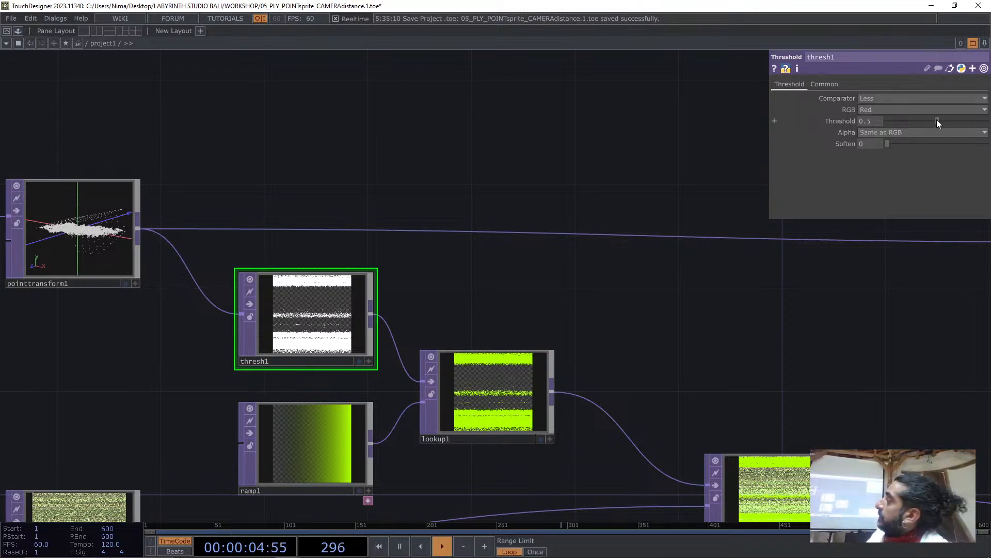
Show the render beside the network and vary thresh1's threshold between 0 and 21, leaving it at 20
left_click_drag(936, 120, 840, 124)
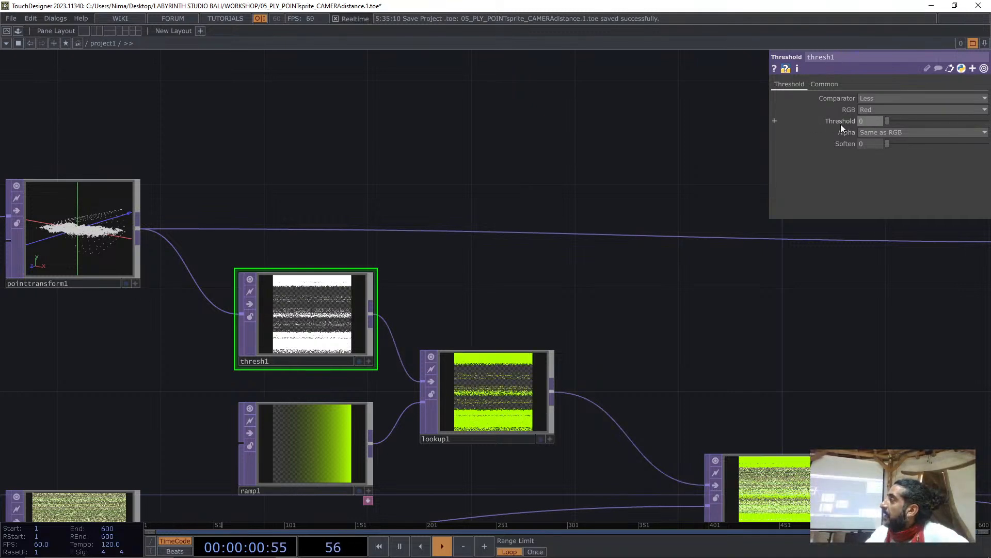
middle_click_drag(869, 110, 986, 110)
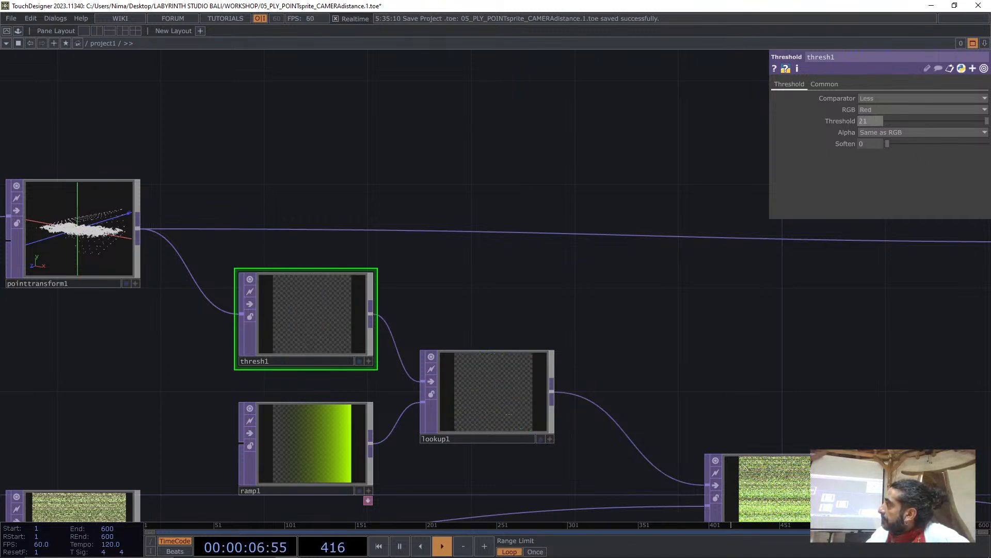
left_click(974, 44)
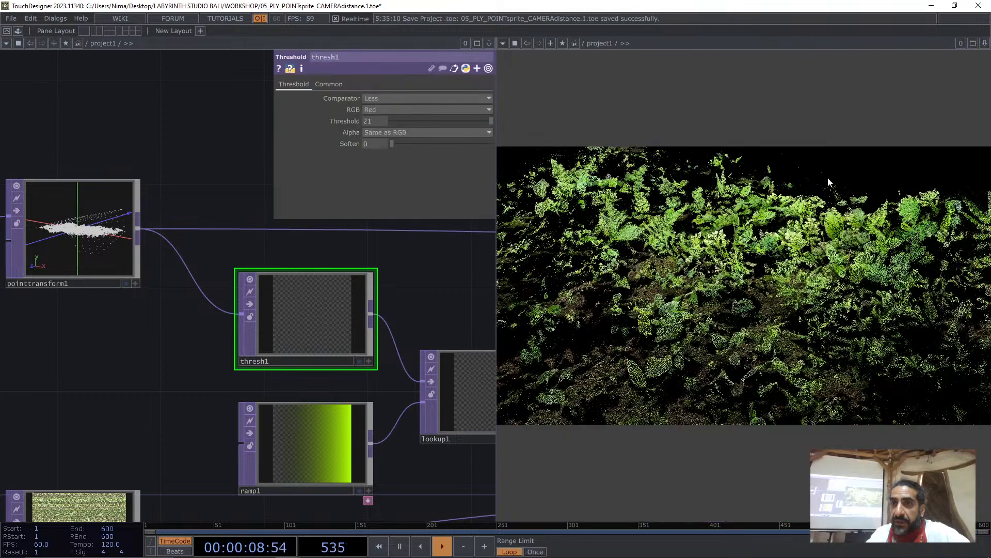
middle_click_drag(374, 121, 361, 101)
left_click_drag(620, 243, 756, 232)
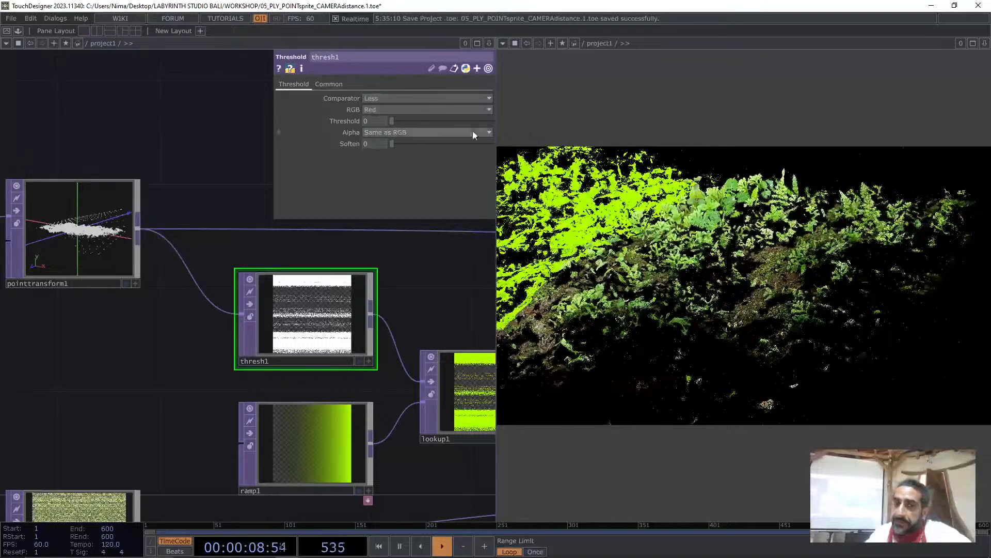
middle_click_drag(374, 123, 373, 106)
Move pointfileselect1, math1, thresh1, ramp1, lookup1 and over1 together lower in the network
left_click_drag(440, 288, 208, 291)
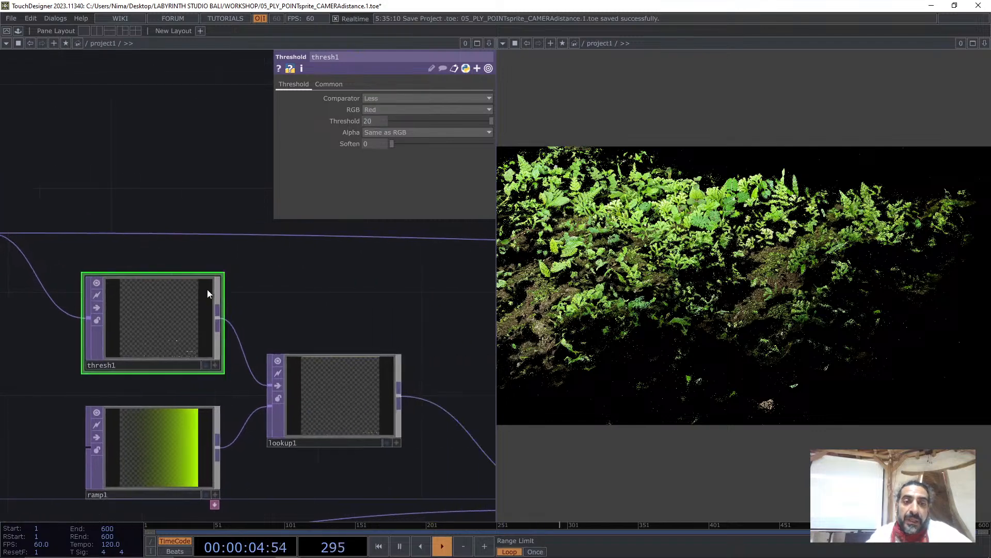
scroll(222, 281, "down", 4)
left_click_drag(275, 333, 136, 389)
scroll(222, 343, "down", 3)
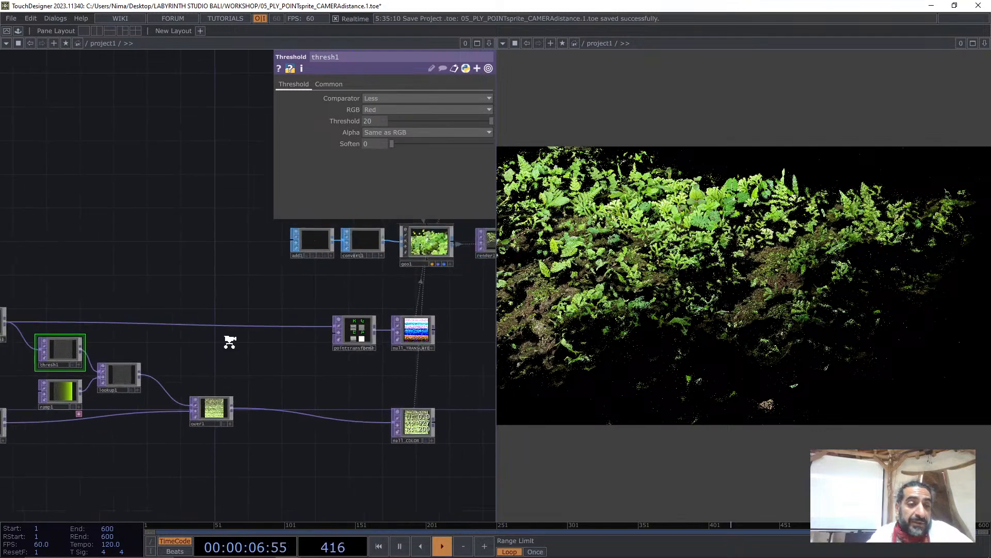
left_click_drag(230, 342, 305, 310)
right_click_drag(323, 427, 60, 321)
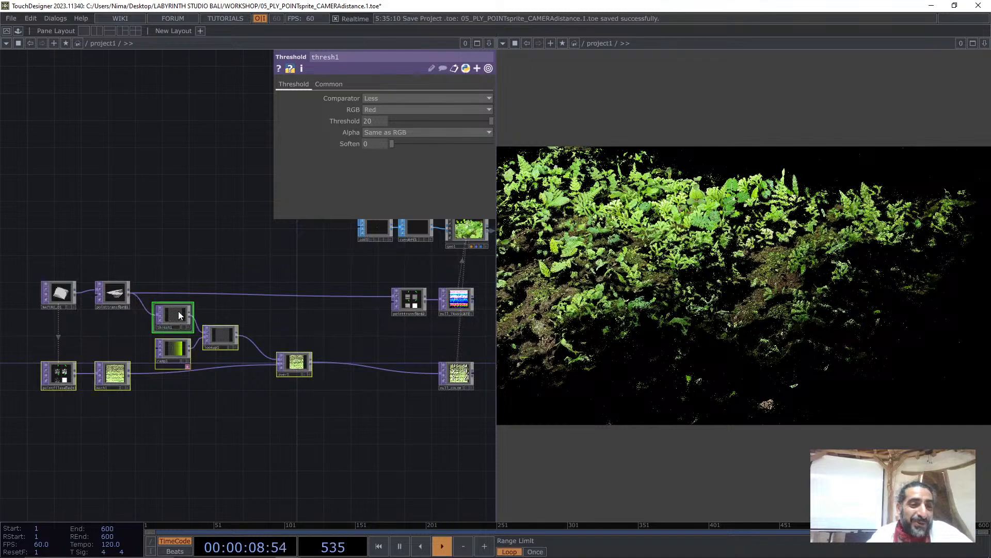
left_click_drag(178, 314, 179, 340)
scroll(152, 304, "up", 3)
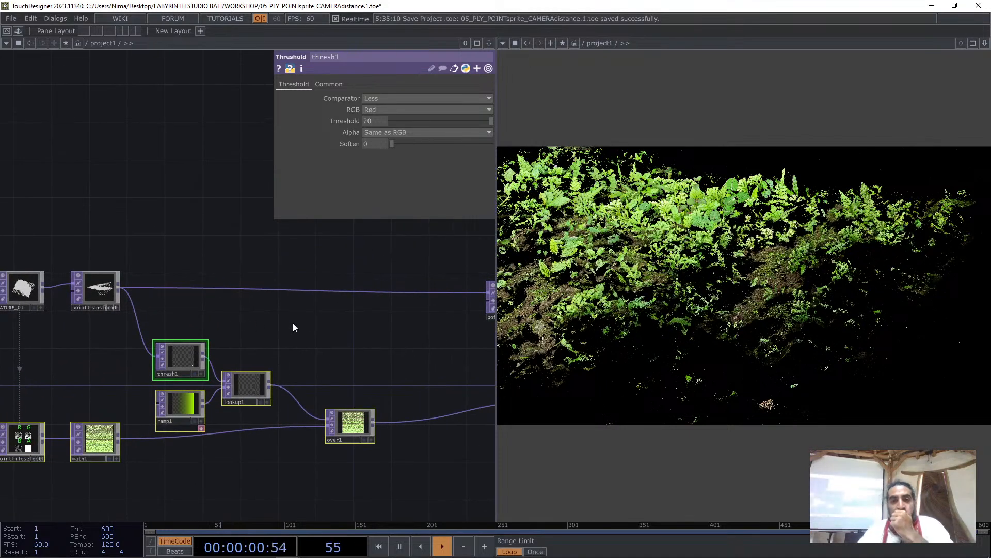
left_click_drag(302, 344, 346, 380)
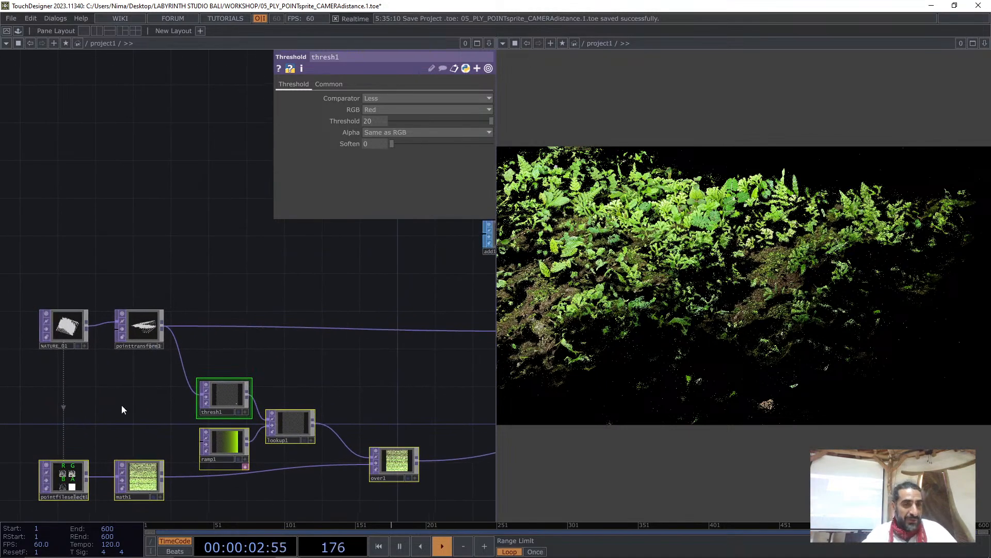
Move NATURE_01, pointtransform1, pointfileselect1 and math1 together further left, away from thresh1
left_click_drag(7, 283, 80, 197)
right_click_drag(80, 198, 228, 413)
left_click_drag(206, 242, 83, 252)
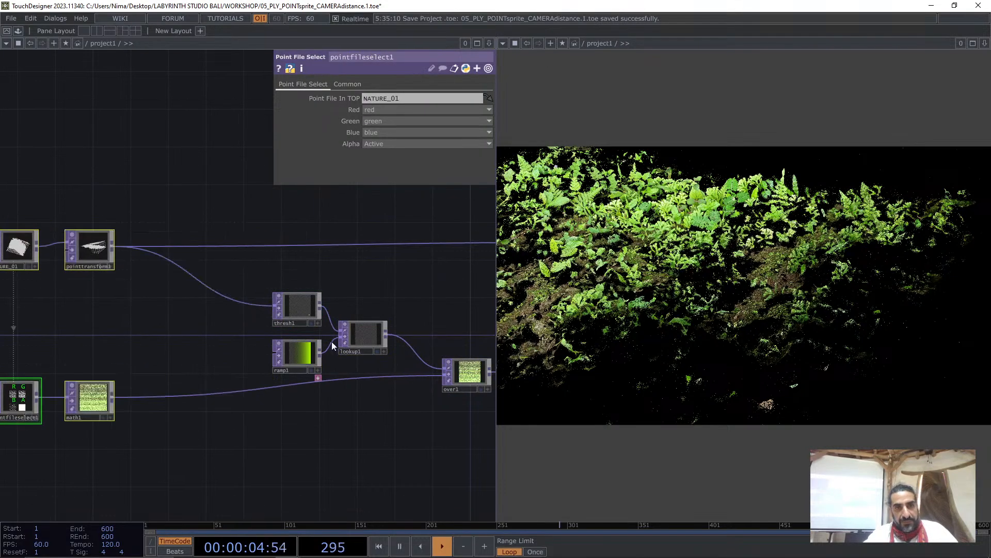
Move thresh1, ramp1 and lookup1 left towards pointtransform1, and lower null_COLOR in line with over1
right_click_drag(391, 409, 285, 305)
left_click_drag(291, 308, 197, 309)
left_click_drag(343, 296, 250, 314)
left_click_drag(390, 399, 223, 355)
left_click_drag(353, 319, 370, 358)
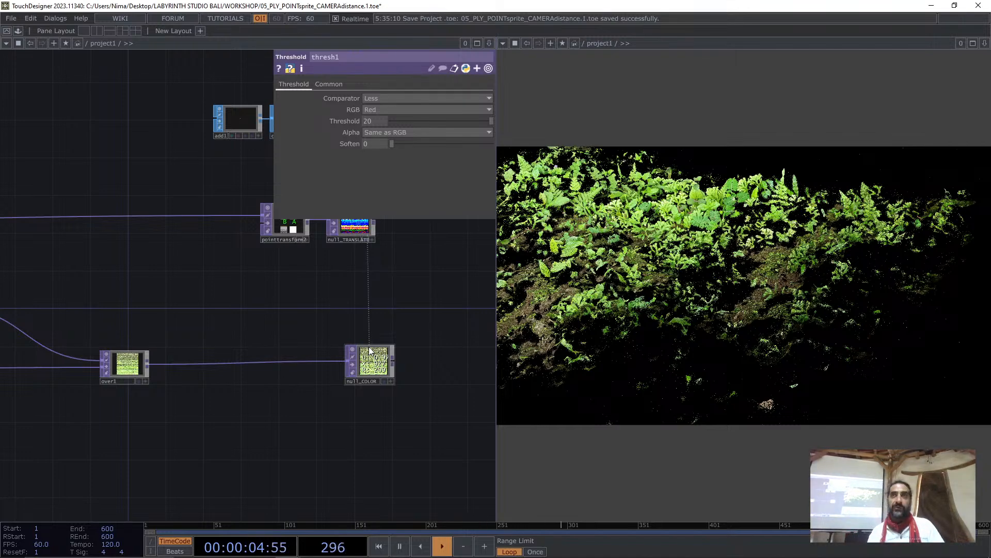
Set thresh1's threshold to 0
left_click_drag(197, 282, 510, 324)
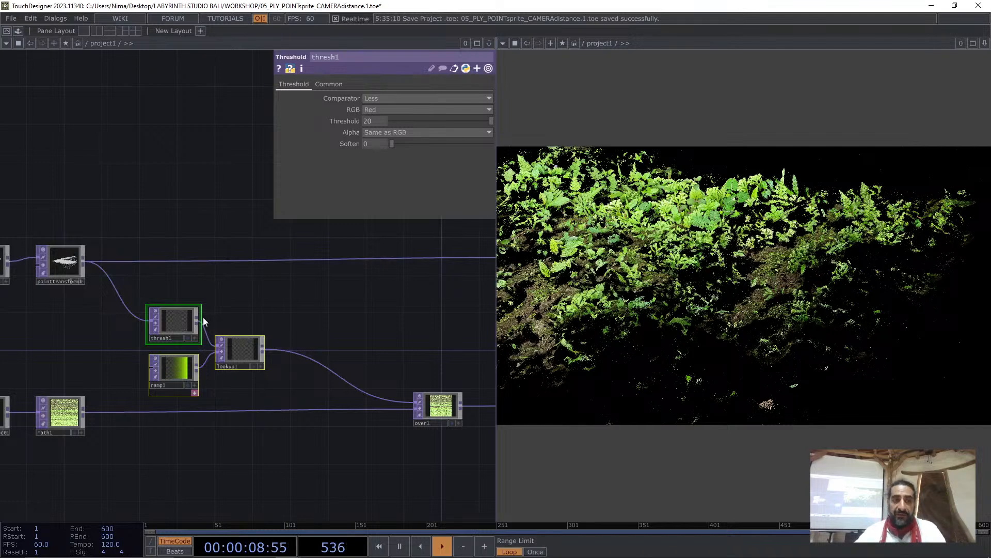
mouse_move(372, 121)
middle_mouse_down()
mouse_move(371, 106)
mouse_move(279, 121)
mouse_move(320, 105)
mouse_move(263, 106)
mouse_move(376, 107)
middle_mouse_up()
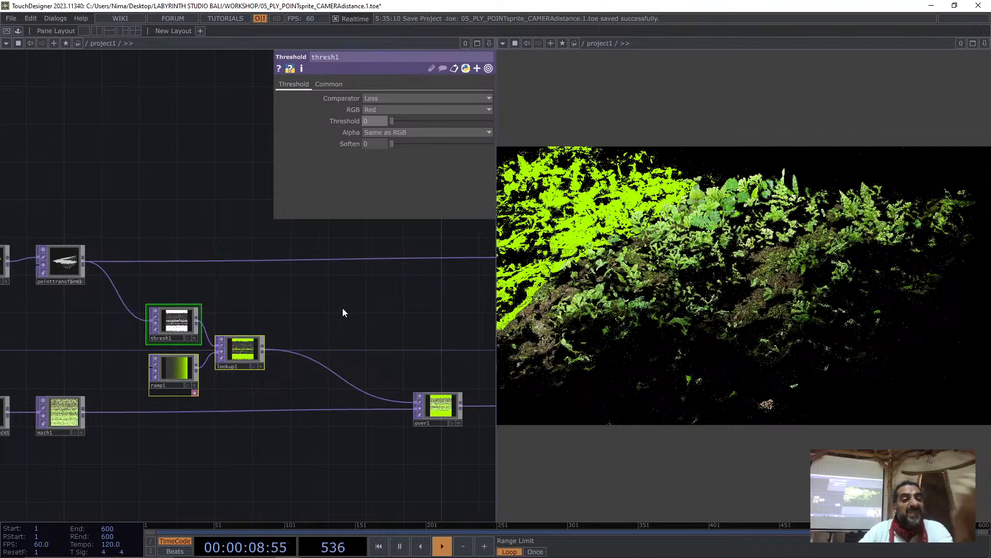
Add a Feedback TOP connected to pointtransform1's output and place it above the main position wire
left_click_drag(228, 275, 207, 301)
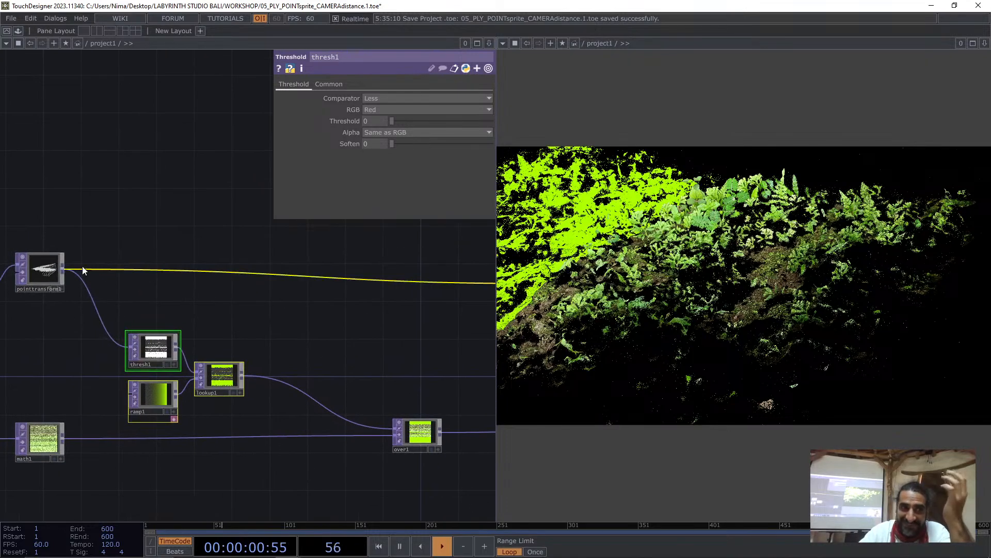
right_click(65, 270)
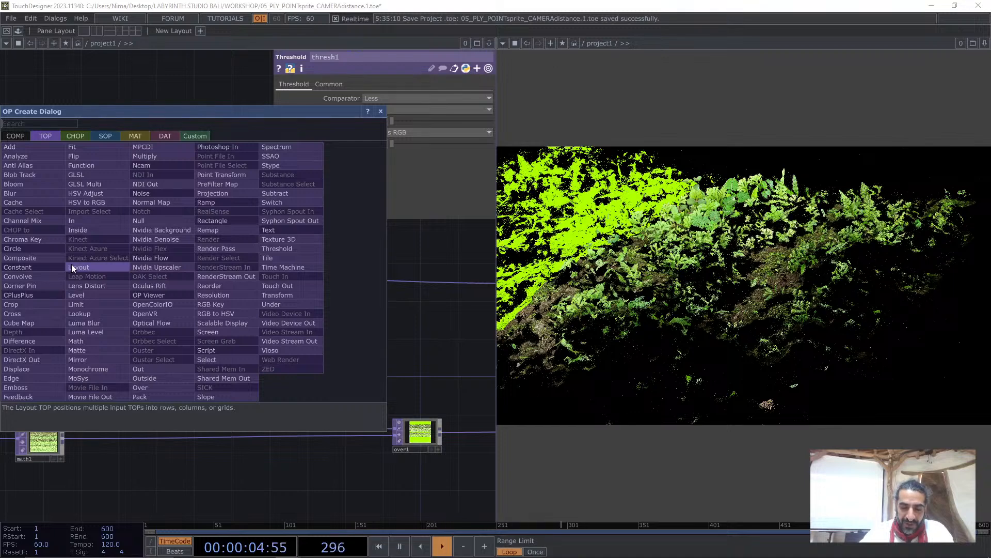
type("FE")
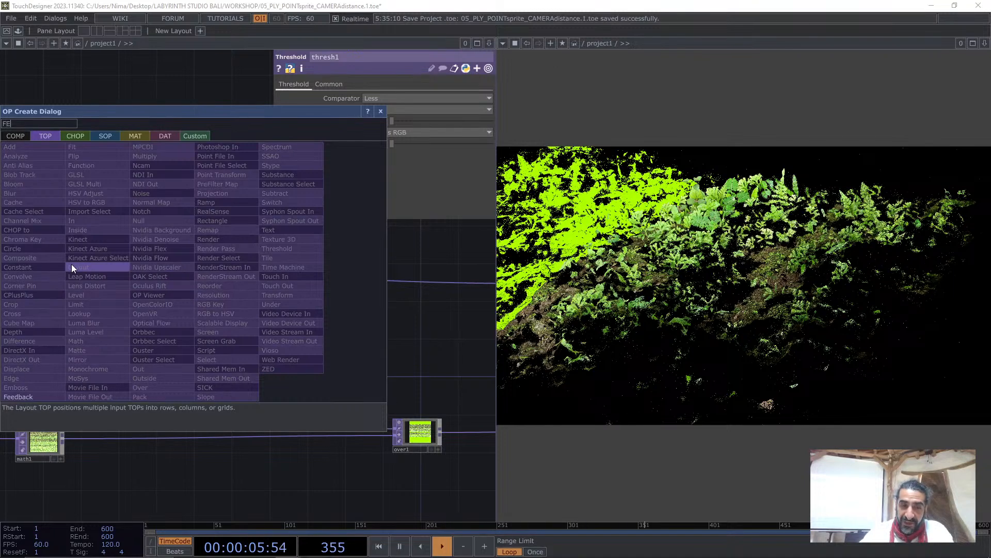
left_click(48, 395)
left_click(210, 199)
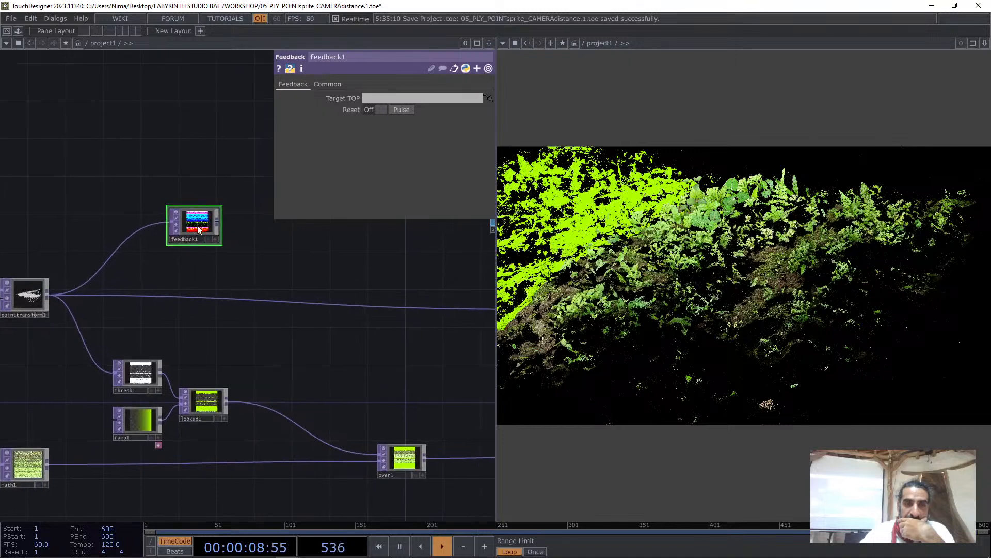
Move thresh1 slightly up and to the left of ramp1
left_click_drag(139, 371, 197, 278)
left_click_drag(261, 269, 261, 314)
left_click_drag(197, 328, 121, 411)
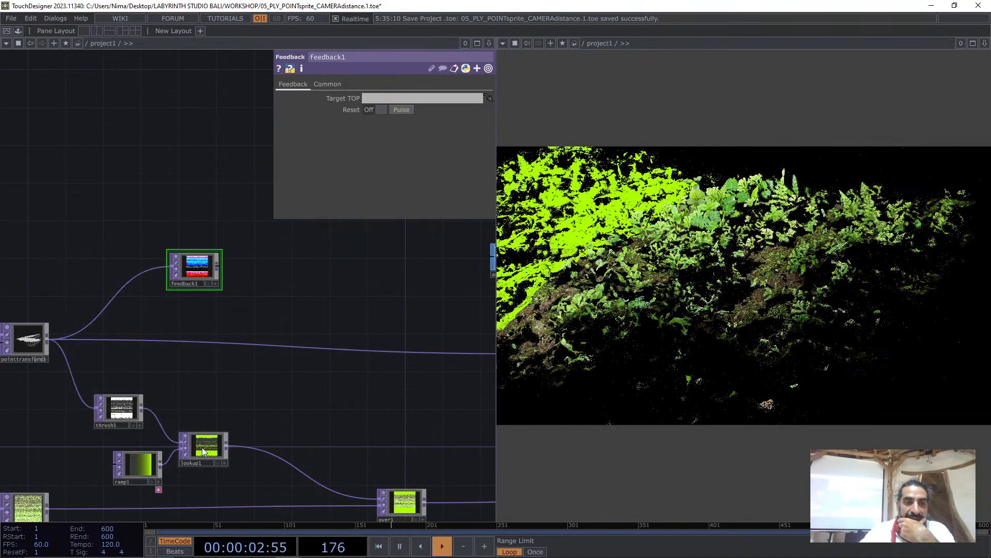
Move pointtransform2 and the null after it upward, clearing space between feedback1 and the threshold branch
left_click_drag(270, 450, 245, 397)
left_click_drag(94, 364, 76, 344)
scroll(405, 305, "down", 6)
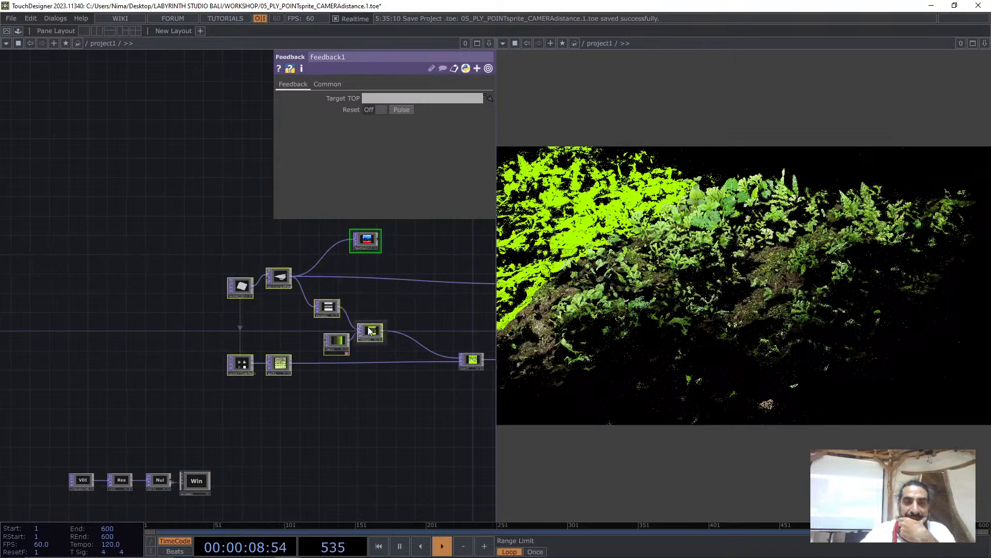
left_click_drag(371, 331, 260, 331)
left_click_drag(370, 301, 170, 312)
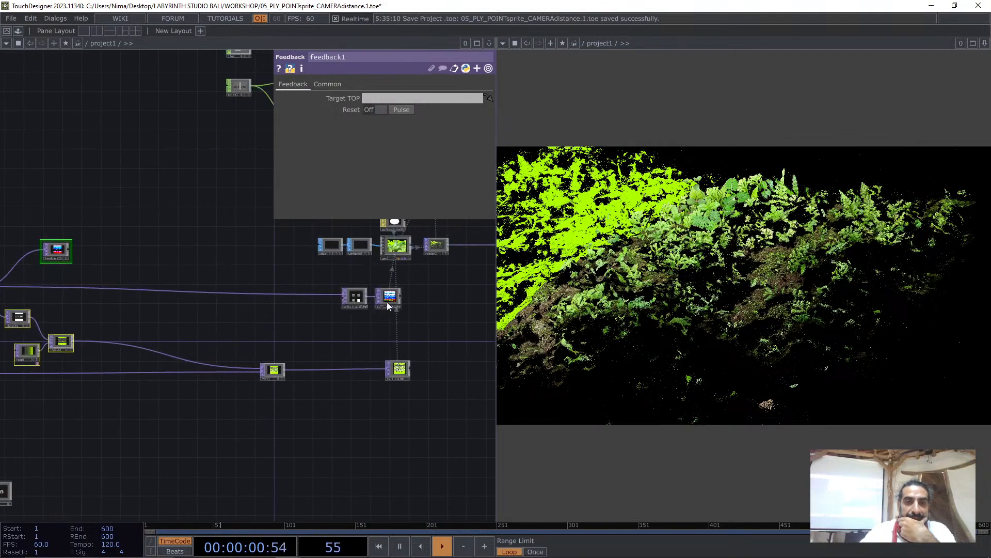
left_click(356, 311)
right_click_drag(384, 314, 339, 301)
left_click_drag(349, 302, 144, 167)
left_click_drag(83, 271, 139, 302)
Move thresh1, ramp1 and lookup1 together so that thresh1 sits directly below feedback1
scroll(160, 283, "up", 3)
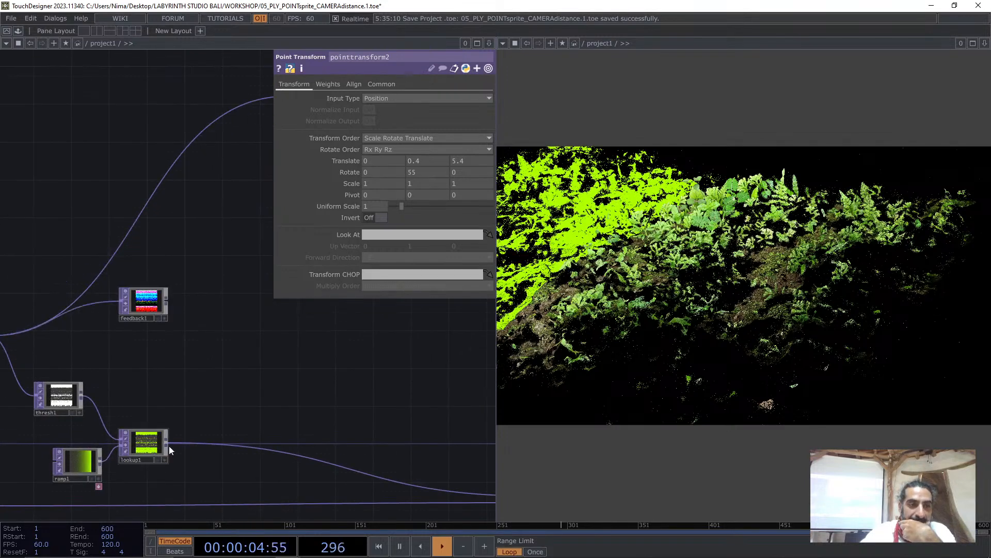
right_click_drag(206, 491, 29, 387)
left_click_drag(124, 384, 133, 353)
scroll(199, 338, "up", 2)
left_click_drag(264, 480, 210, 408)
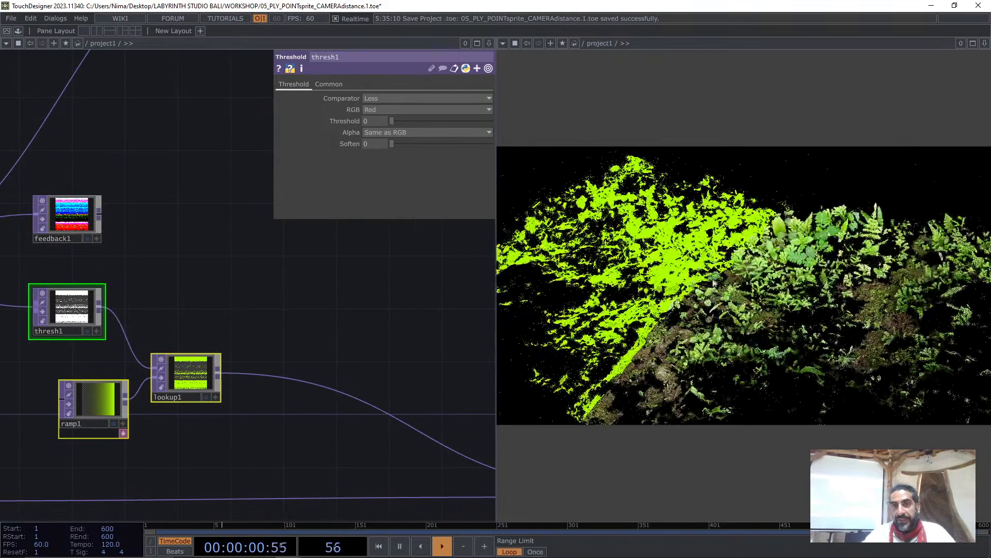
Compare feedback1 and thresh1 up close, viewing the parameters of each
left_click(78, 222)
left_click_drag(162, 238, 186, 248)
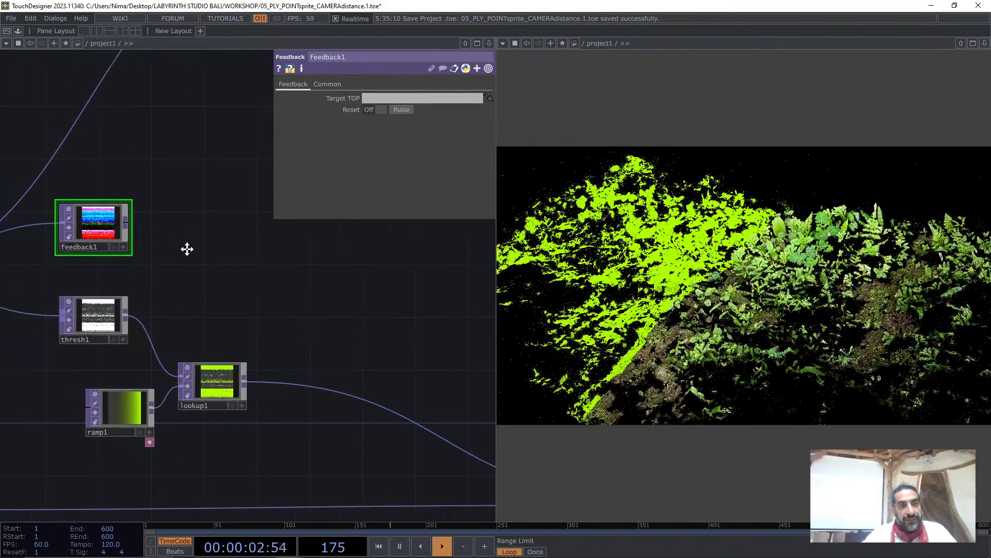
scroll(186, 248, "up", 2)
scroll(129, 231, "up", 1)
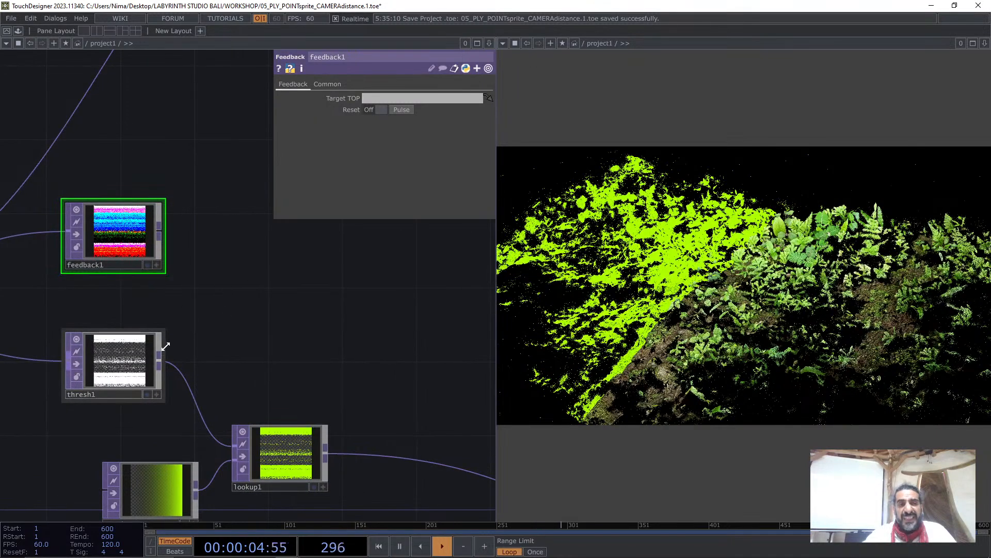
scroll(165, 361, "up", 2)
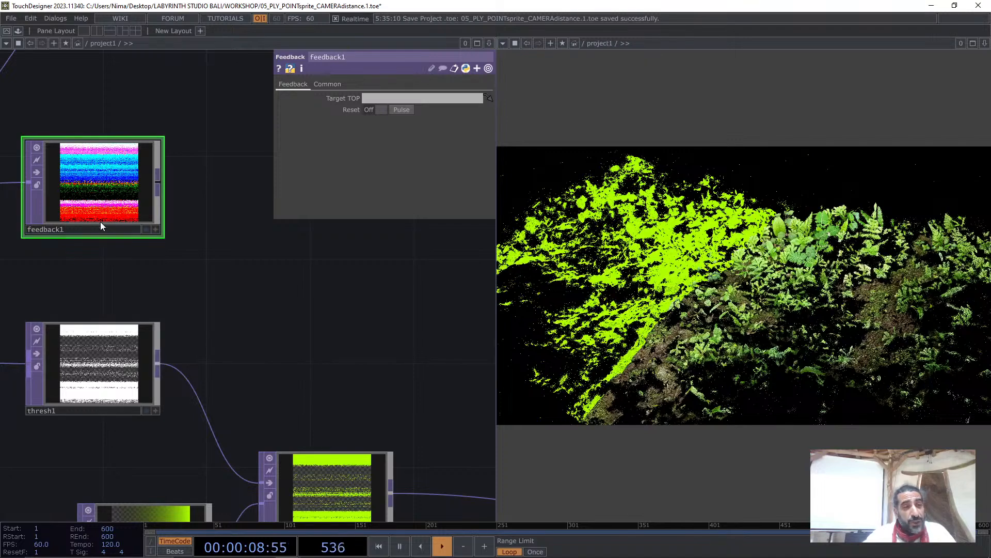
left_click_drag(115, 227, 123, 196)
left_click(105, 370)
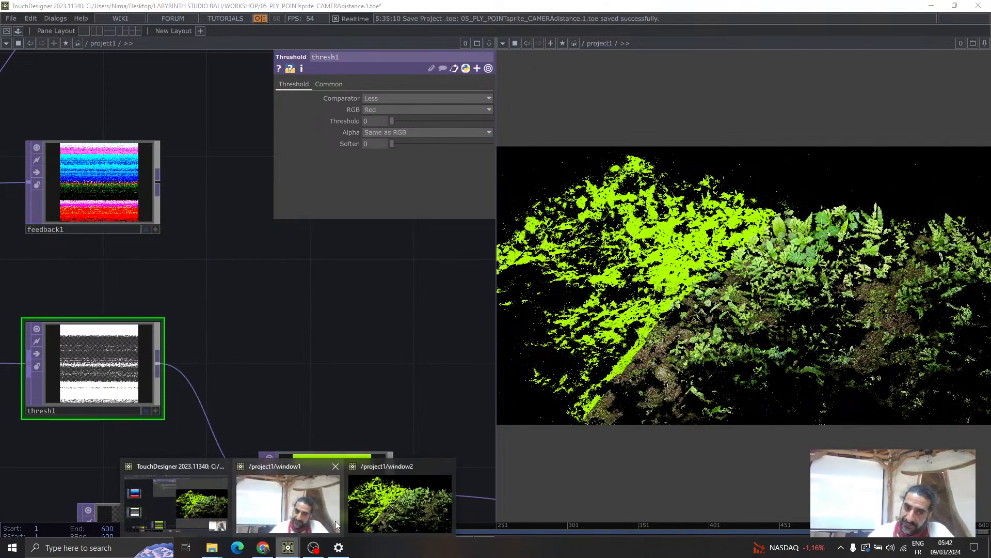
Look through the WORKSHOP project folder in File Explorer and clear the open folder windows from the desktop
mouse_move(211, 547)
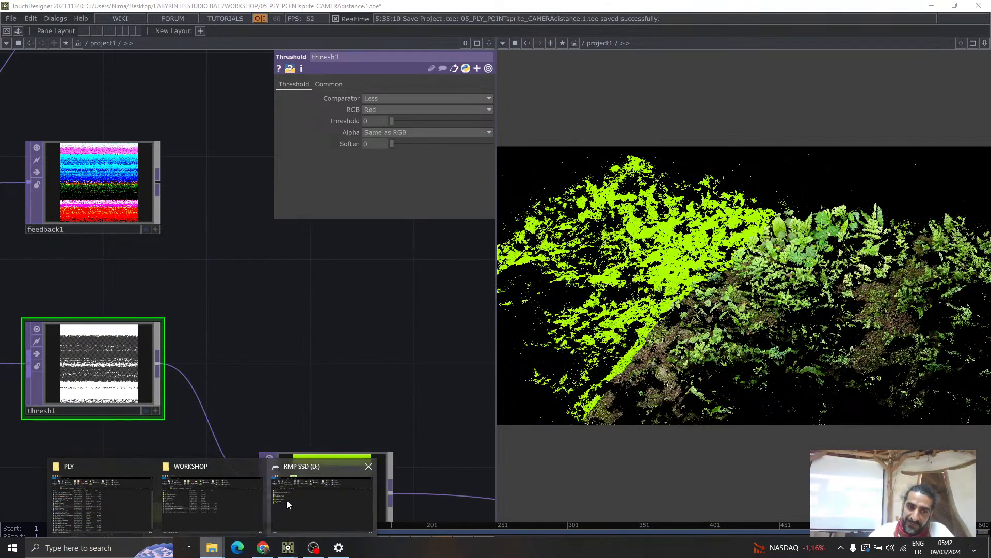
left_click(245, 503)
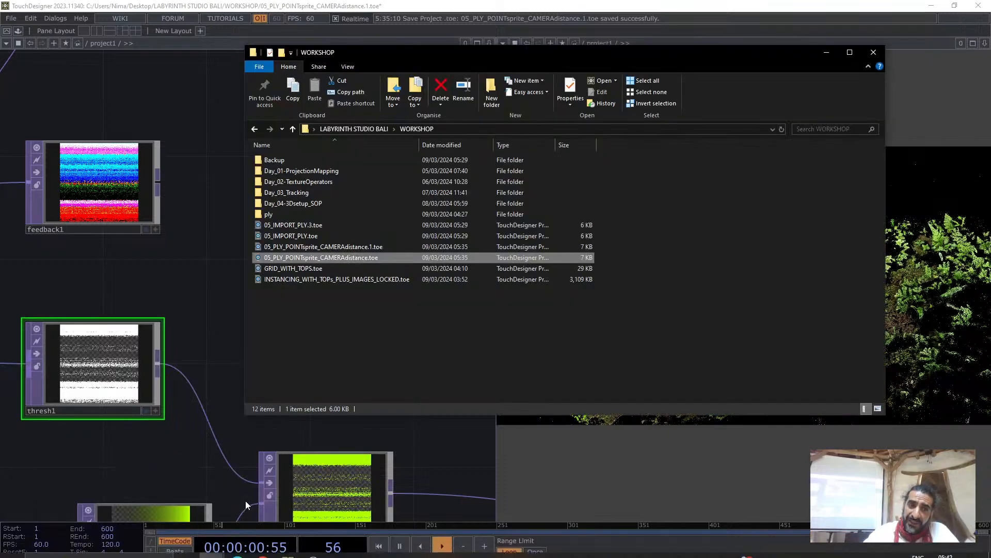
left_click(827, 52)
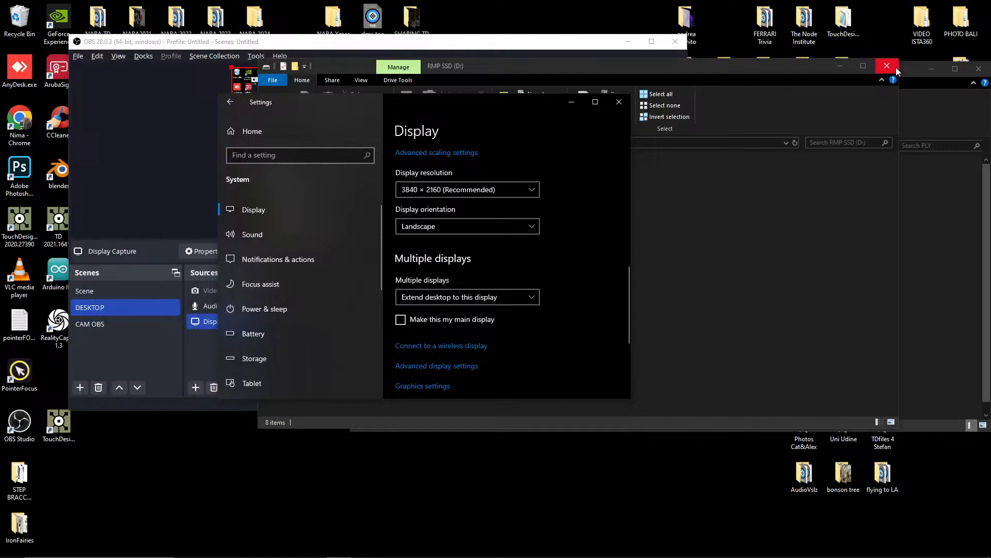
left_click(887, 66)
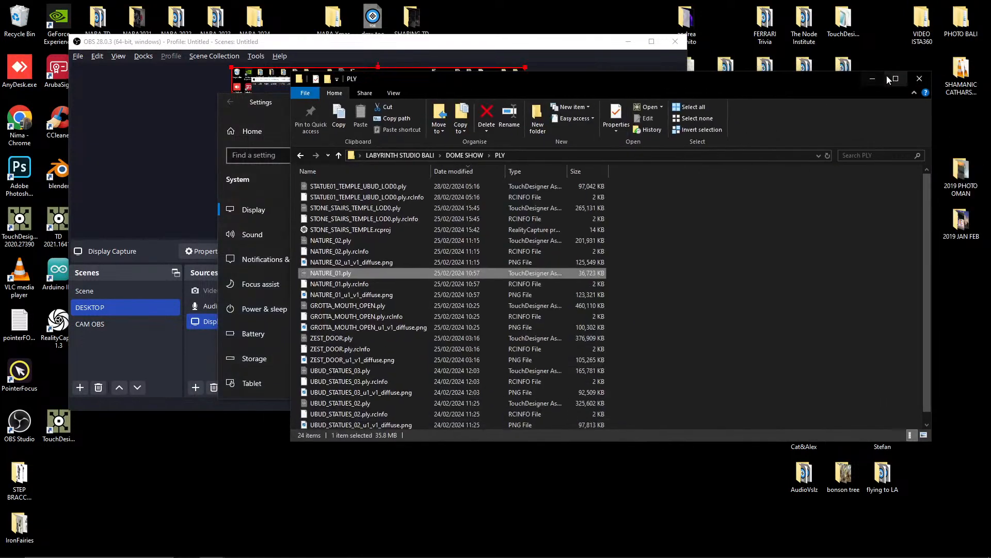
left_click(887, 75)
Open Tree_FeedbackLoop_Soundreactive.18.toe from the POINTCLOUD folder on the desktop
double_click(843, 118)
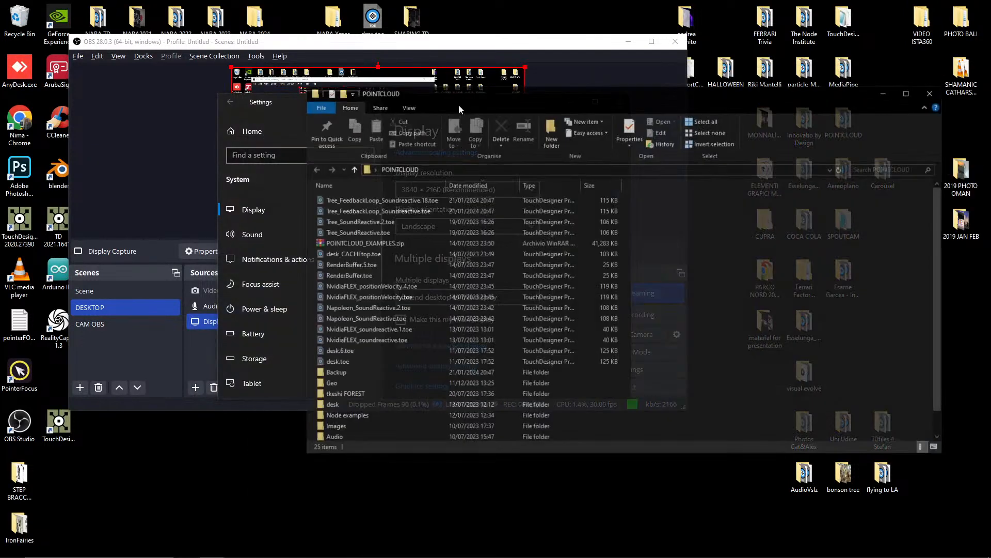
left_click(355, 200)
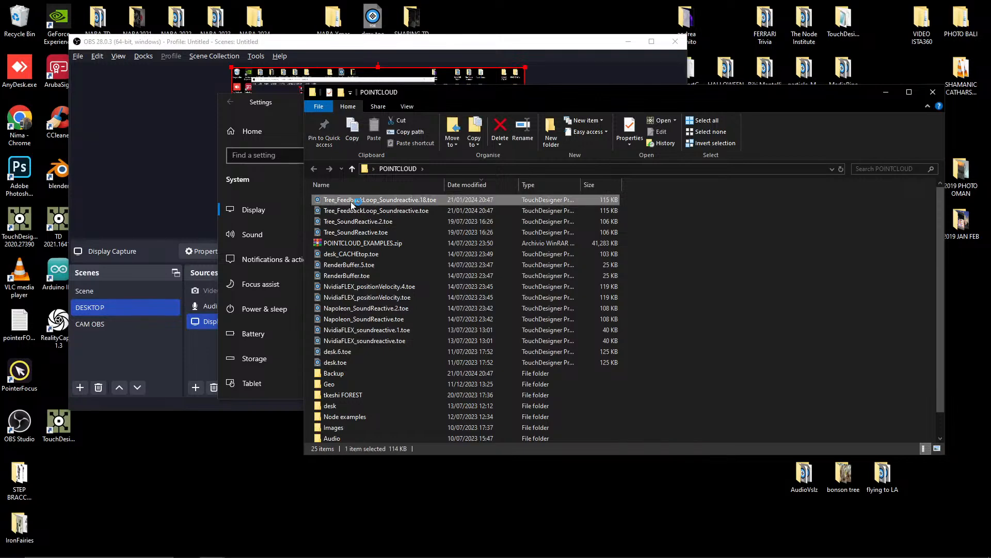
key("Return")
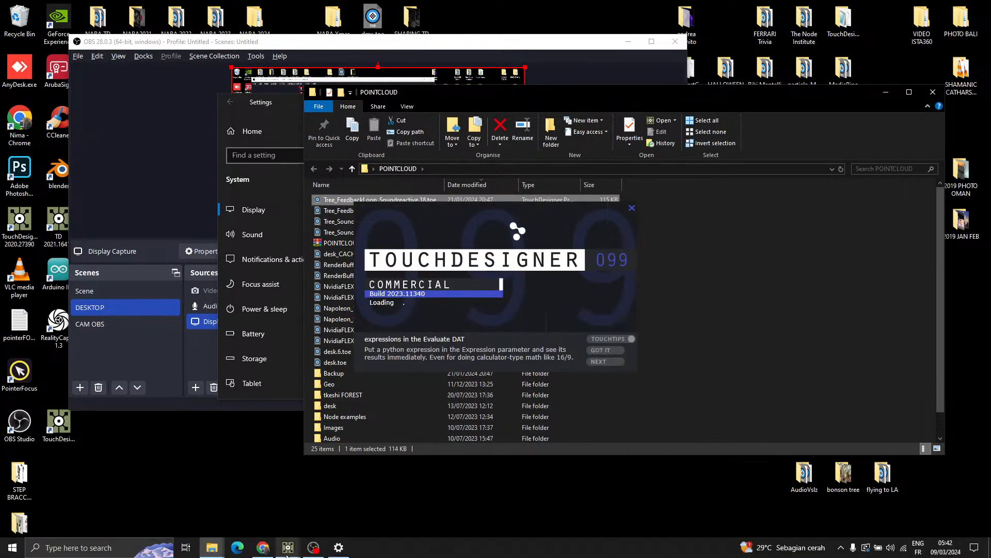
Return to the plant point cloud project and select feedback1
mouse_move(288, 548)
left_click(283, 505)
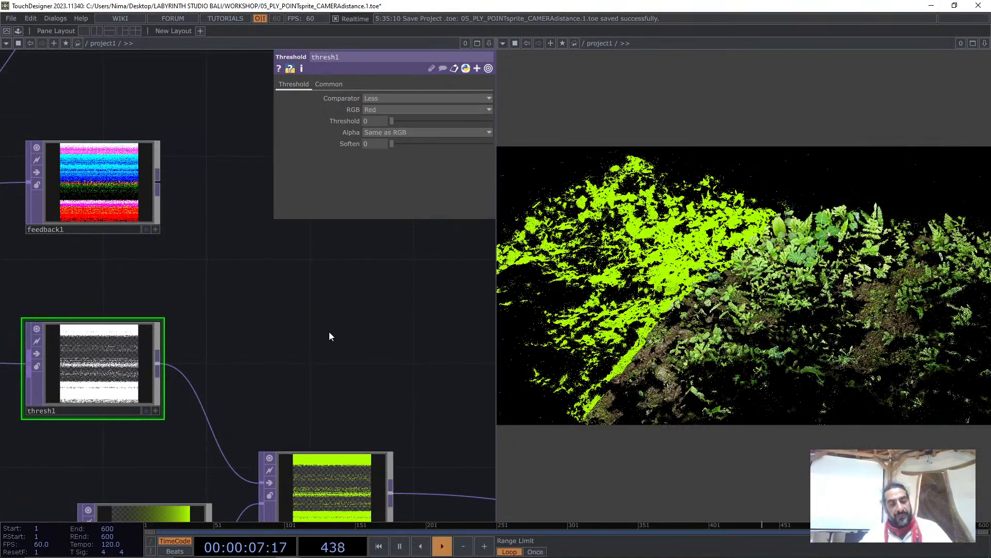
key("alt+Tab")
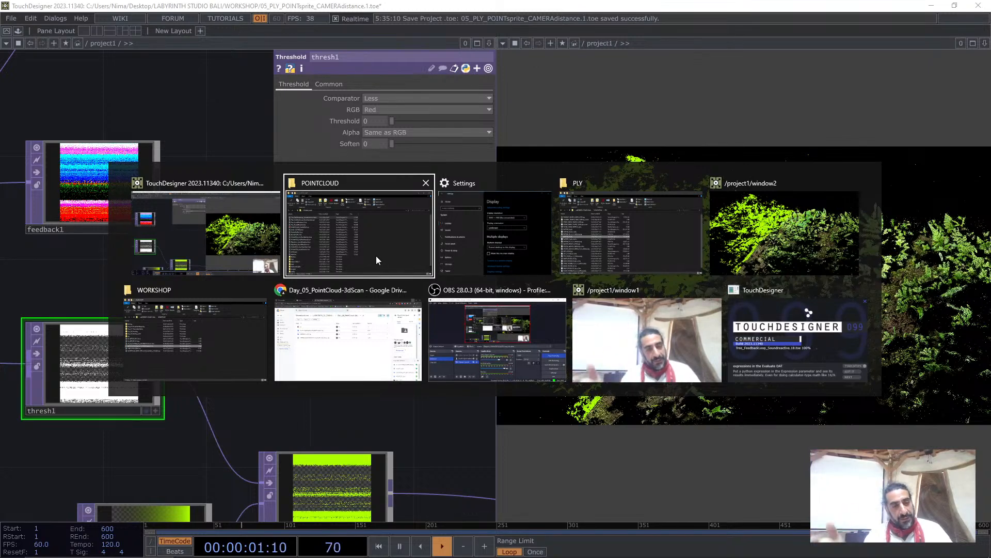
key("Escape")
left_click(100, 161)
scroll(106, 176, "down", 2)
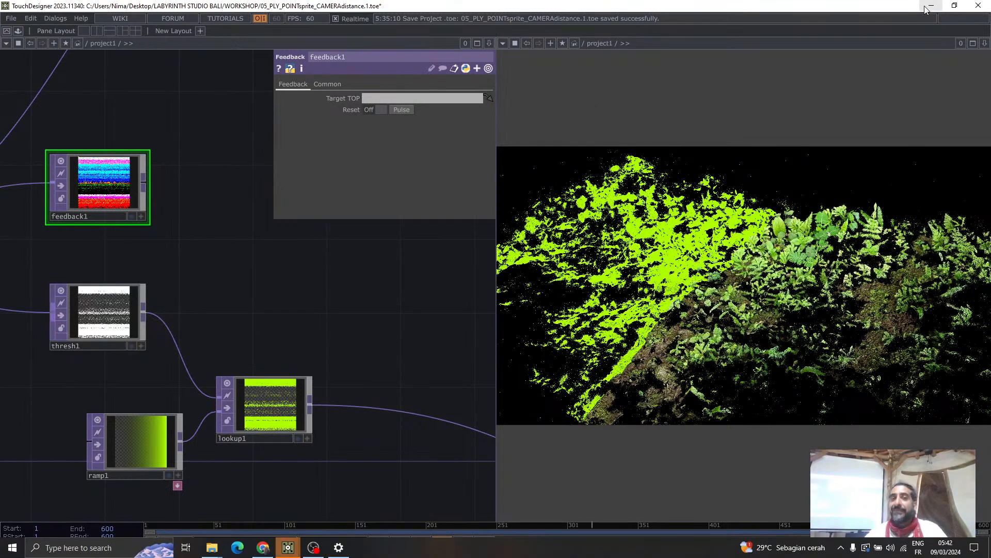
Switch to the Tree_FeedbackLoop_Soundreactive.18 example project
key("alt+Tab")
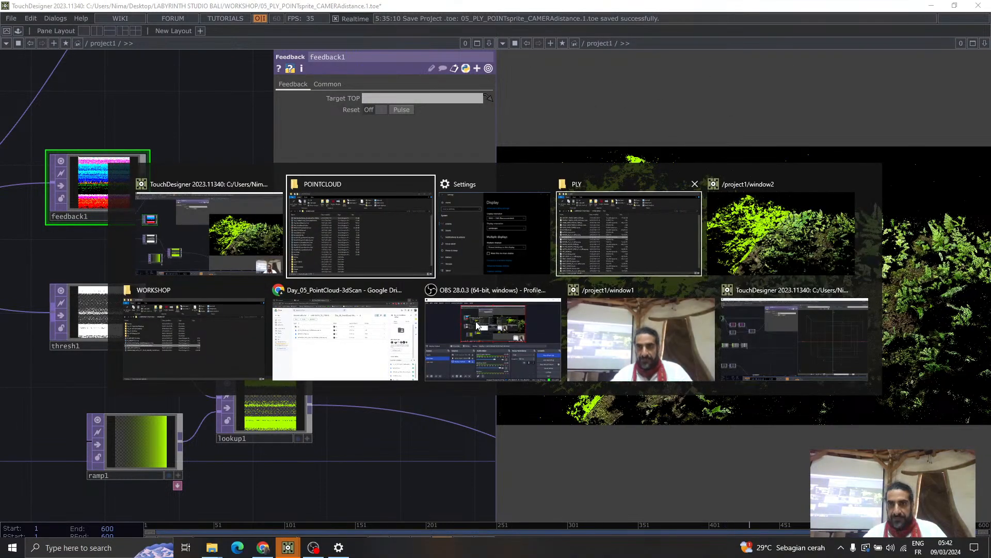
left_click(631, 241)
left_click(243, 265)
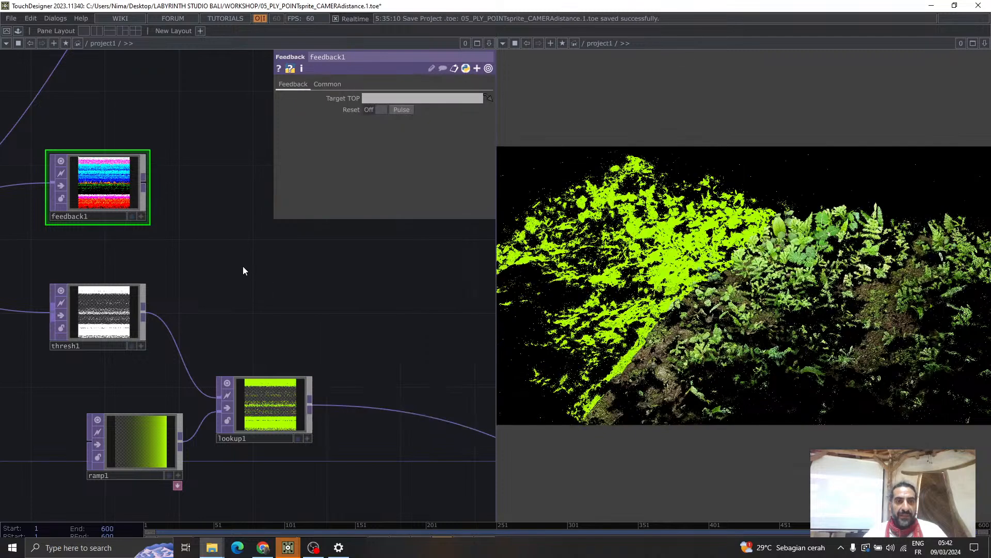
mouse_move(289, 546)
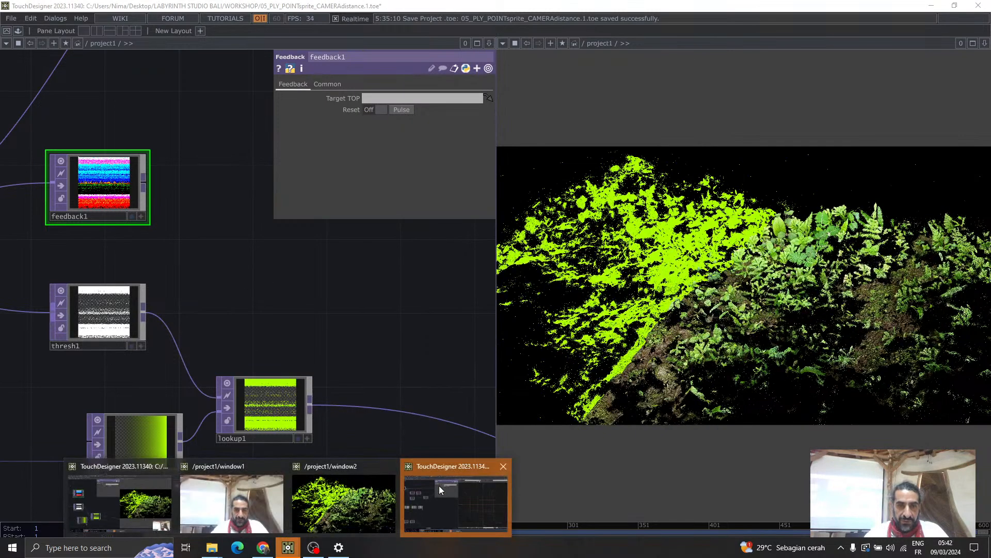
left_click(440, 489)
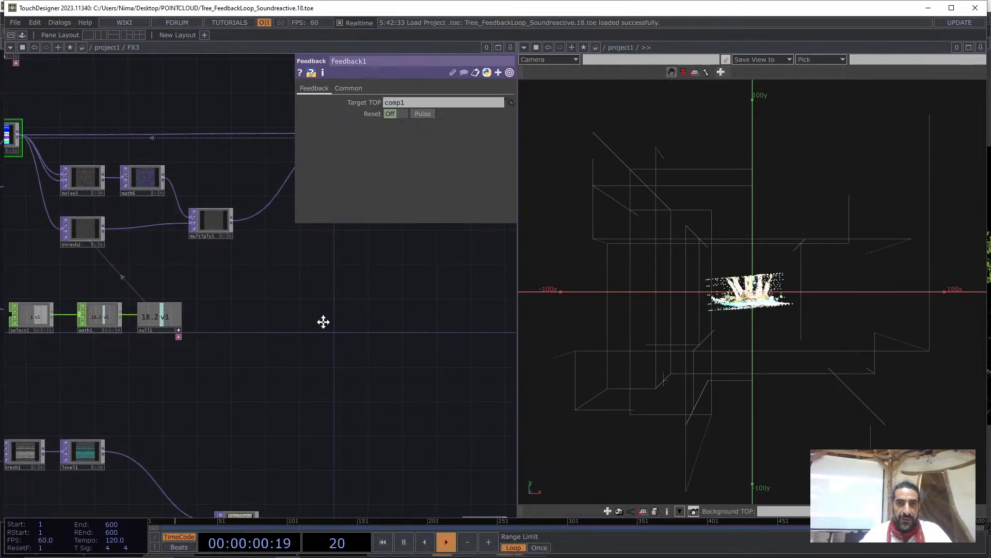
Pause the timeline and examine the feedback loop network inside FX3
left_click_drag(324, 322, 389, 288)
key("space")
left_click_drag(274, 372, 381, 321)
scroll(381, 320, "down", 5)
left_click_drag(434, 287, 321, 332)
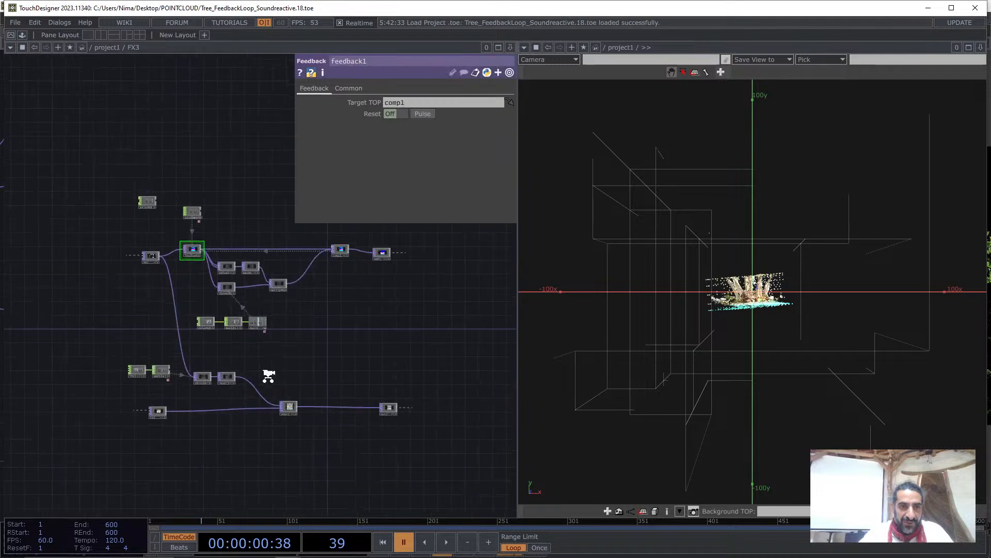
scroll(294, 385, "up", 3)
left_click_drag(294, 385, 310, 411)
scroll(208, 129, "up", 3)
Examine the parameters of noise3 and math6 in the example's feedback loop
left_click(149, 198)
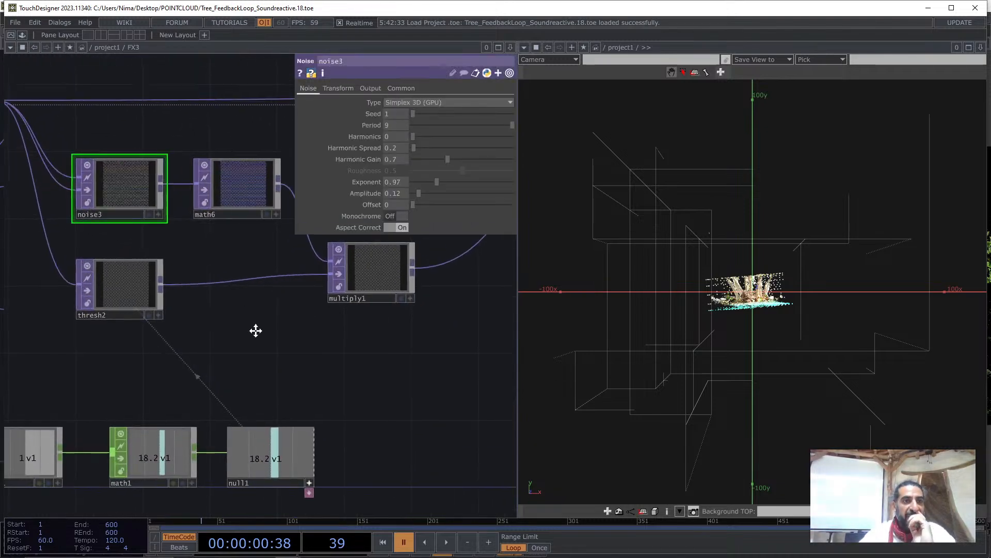
left_click_drag(254, 329, 330, 411)
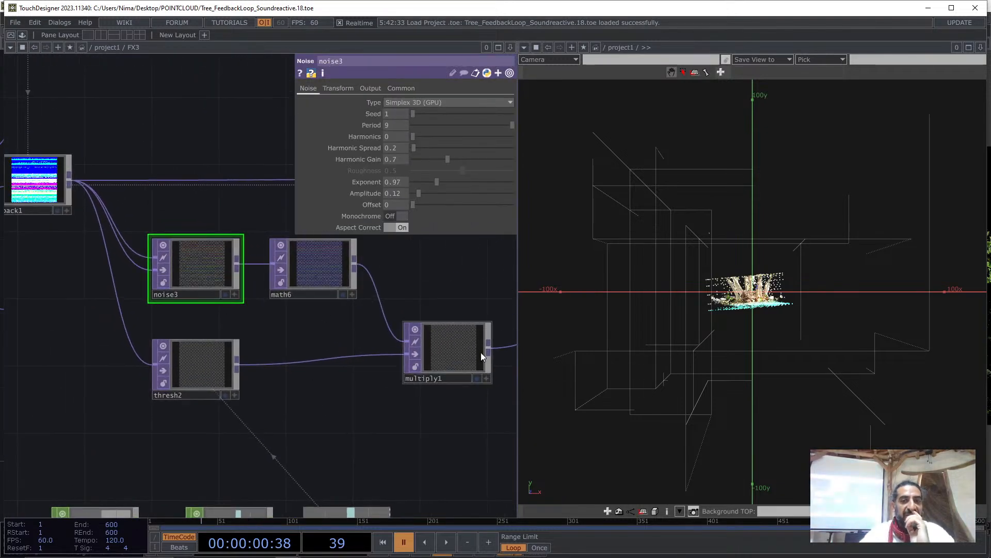
left_click(310, 266)
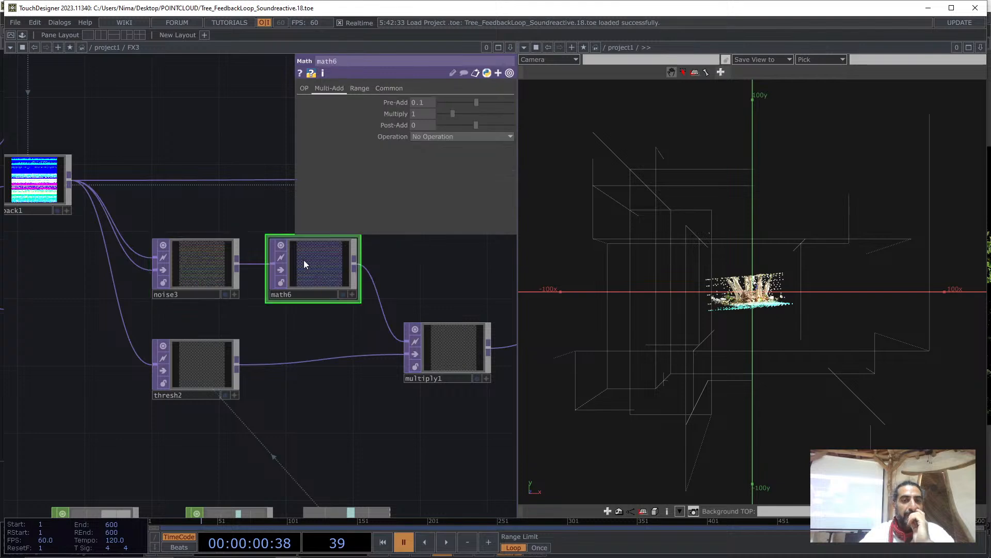
left_click(219, 269)
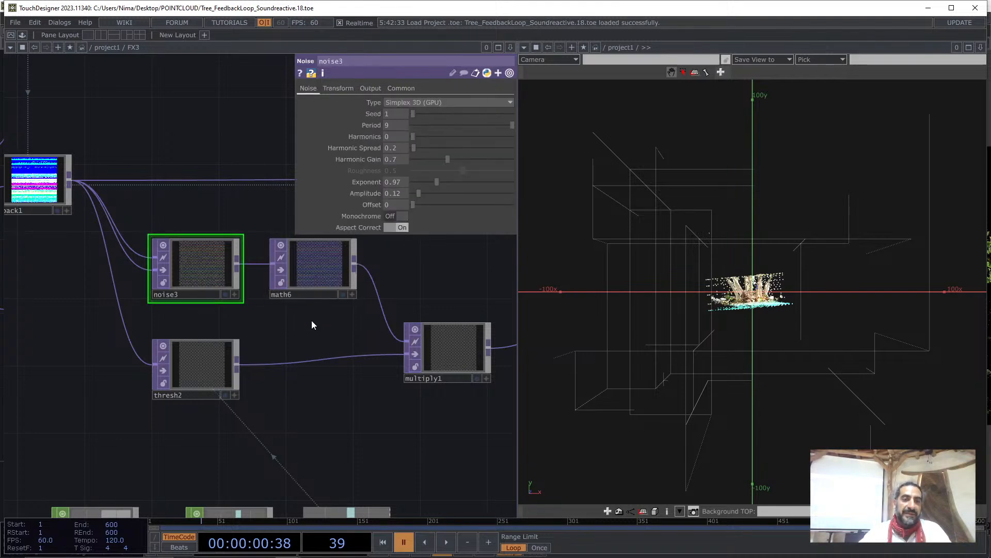
left_click(299, 284)
left_click(227, 276)
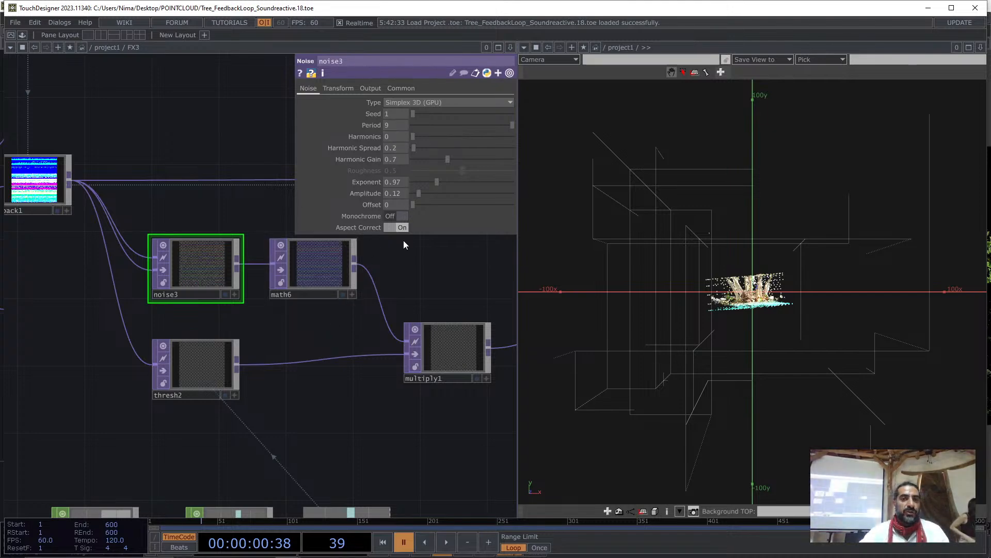
Check comp1's composite operation and inputs, and return to the plant point cloud project
left_click_drag(245, 382, 117, 447)
scroll(117, 447, "down", 3)
left_click(472, 298)
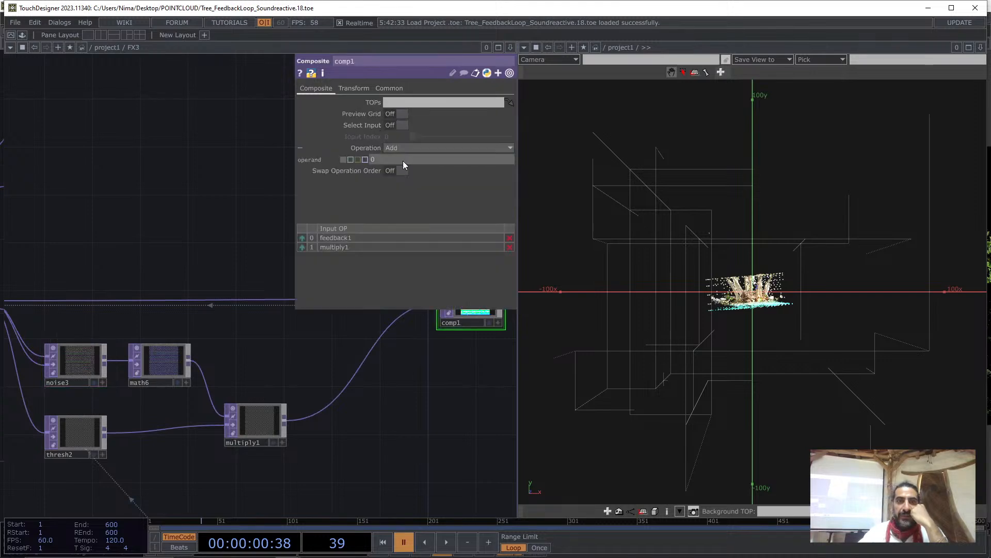
left_click(928, 9)
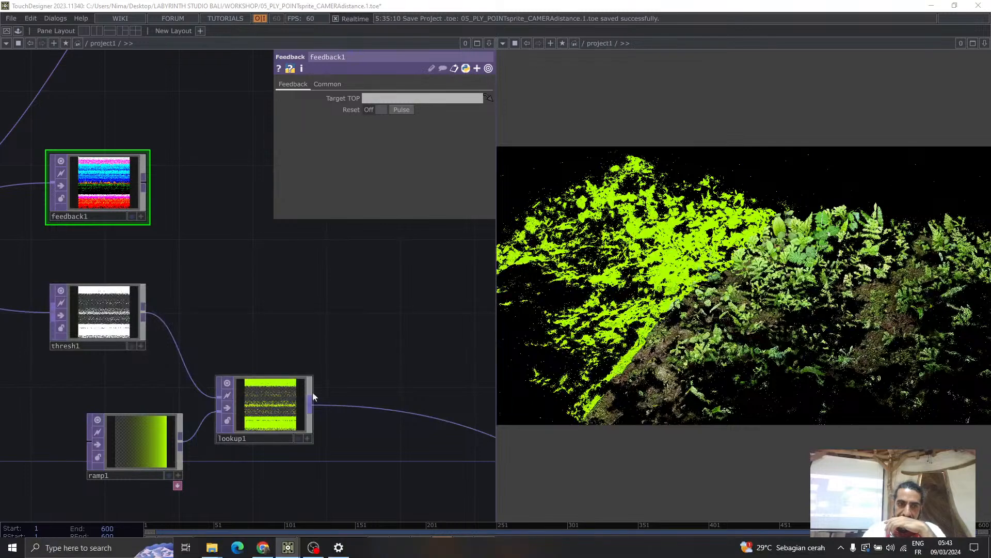
Review how the Keyboard In CHOP links to feedback1 in the example project, and return to the plant project
left_click_drag(164, 224, 175, 290)
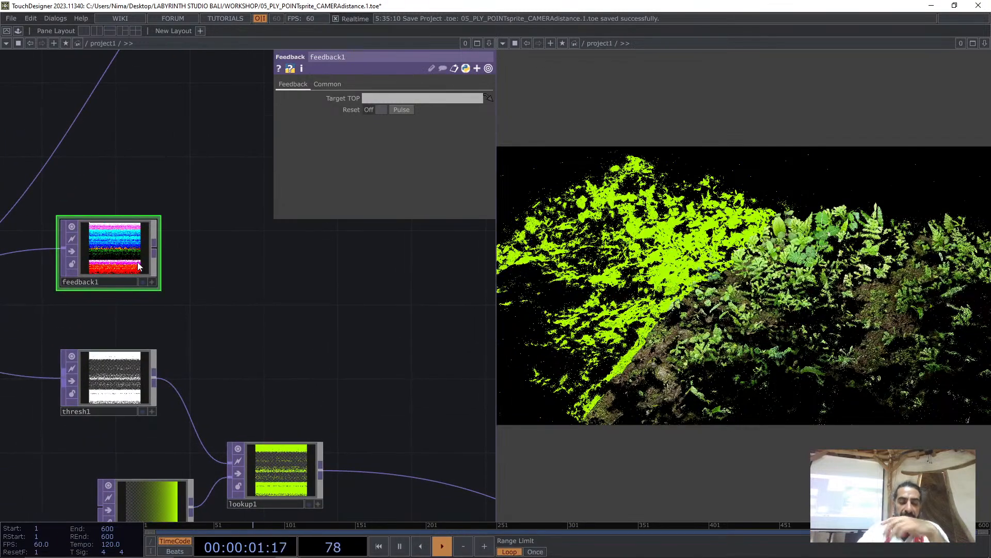
key("alt+Tab")
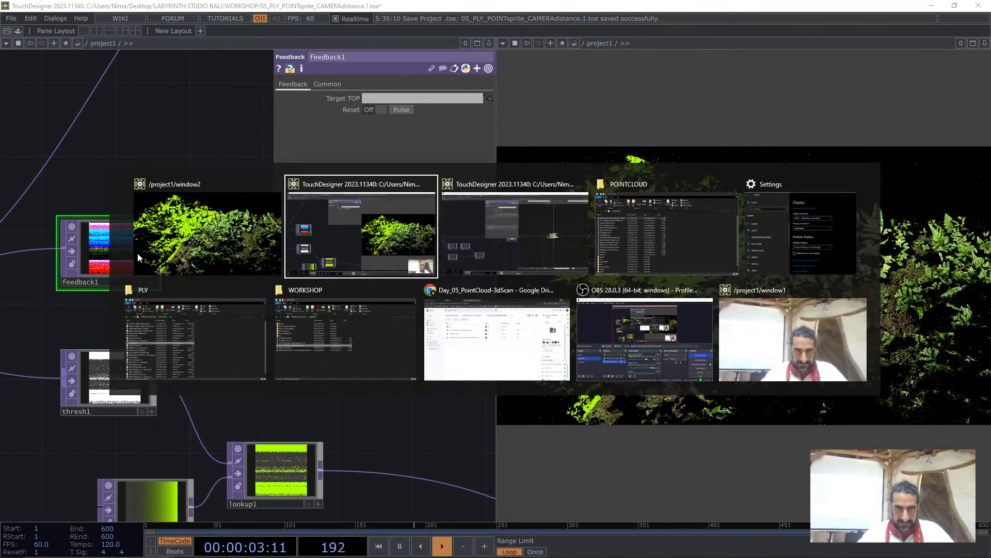
key("alt+Tab")
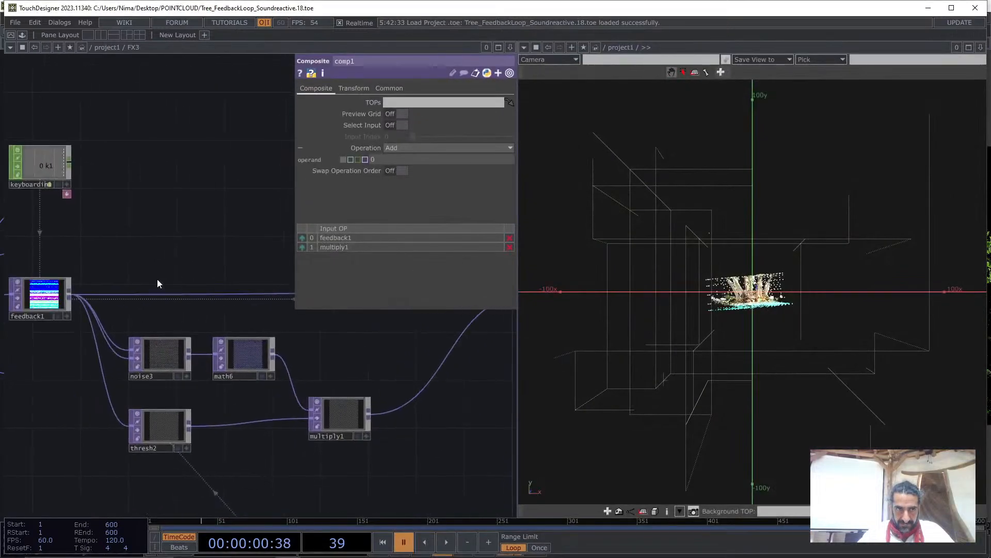
left_click_drag(158, 279, 176, 278)
left_click_drag(66, 292, 55, 291)
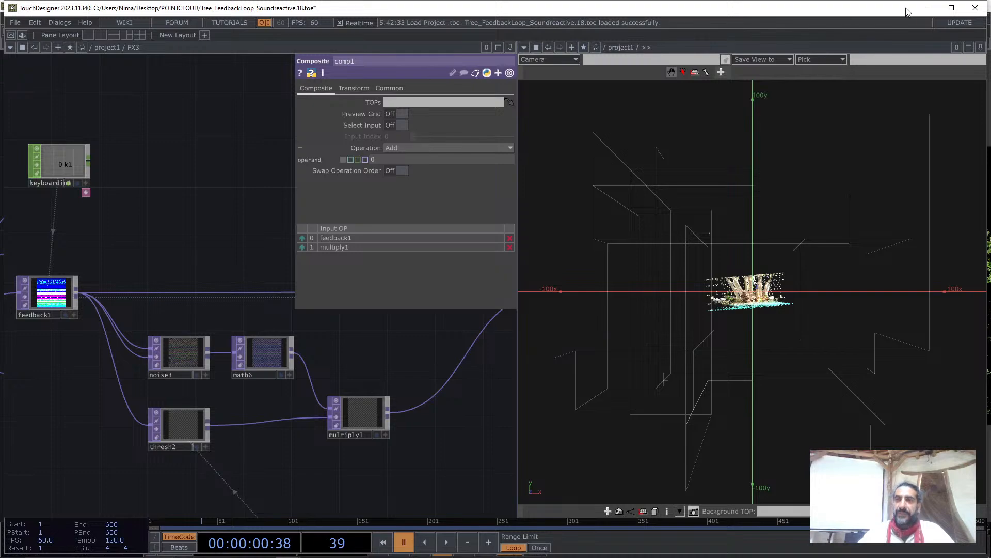
left_click(927, 8)
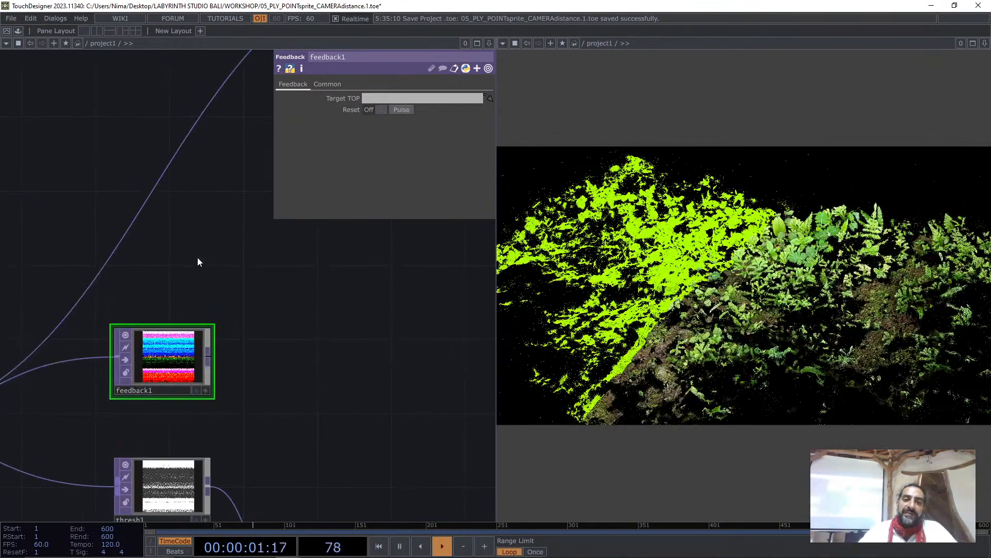
Add a Keyboard In CHOP to the network just above feedback1
left_click_drag(265, 329, 239, 224)
key("Tab")
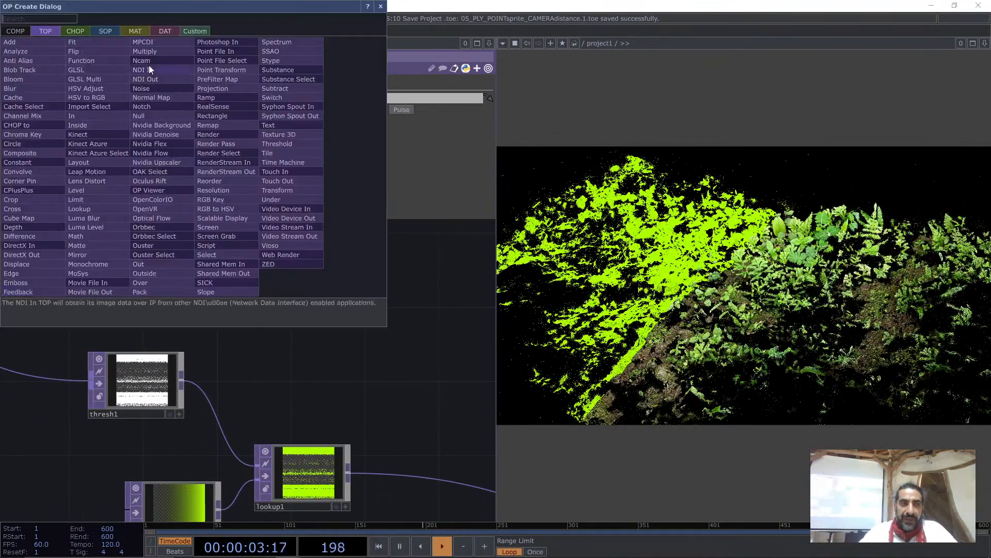
left_click(66, 30)
type("k")
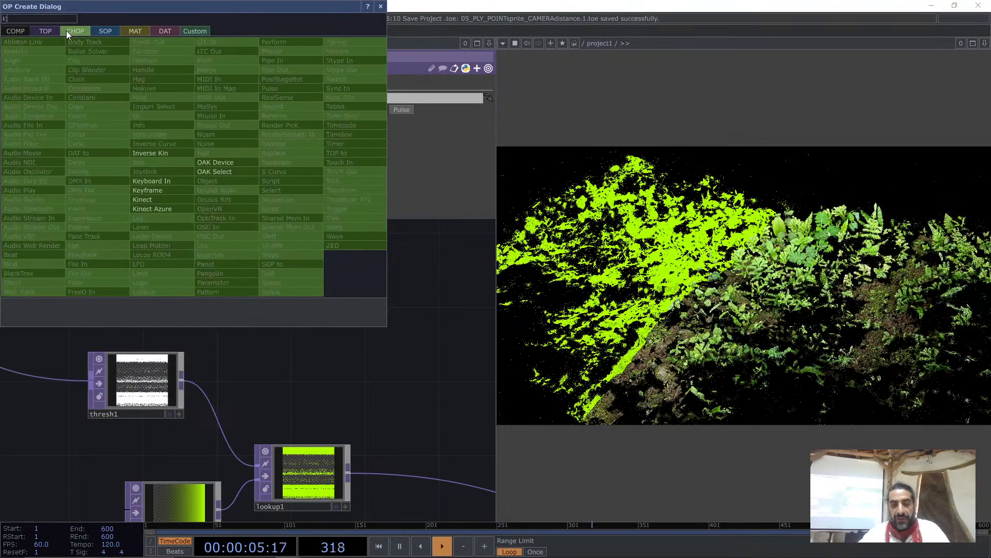
left_click(144, 172)
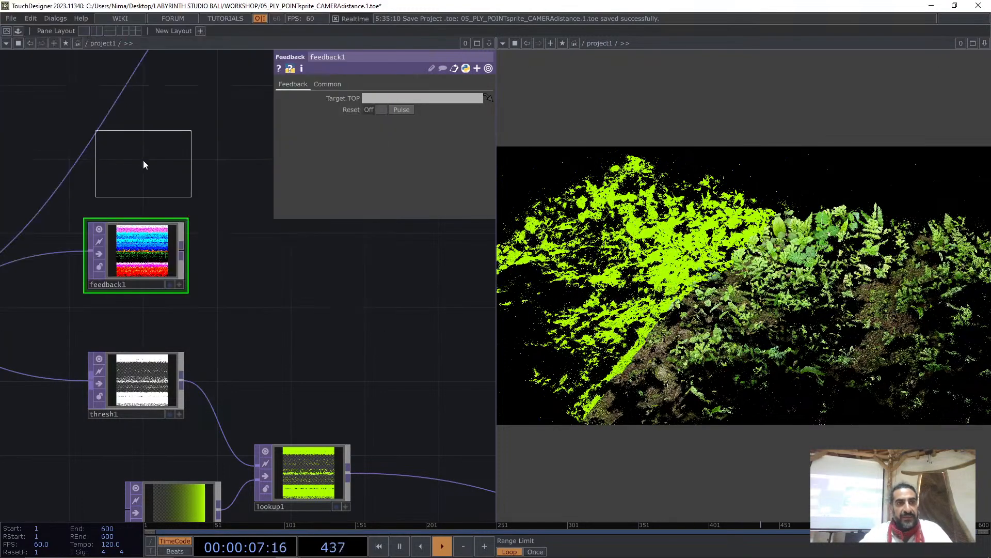
left_click(142, 157)
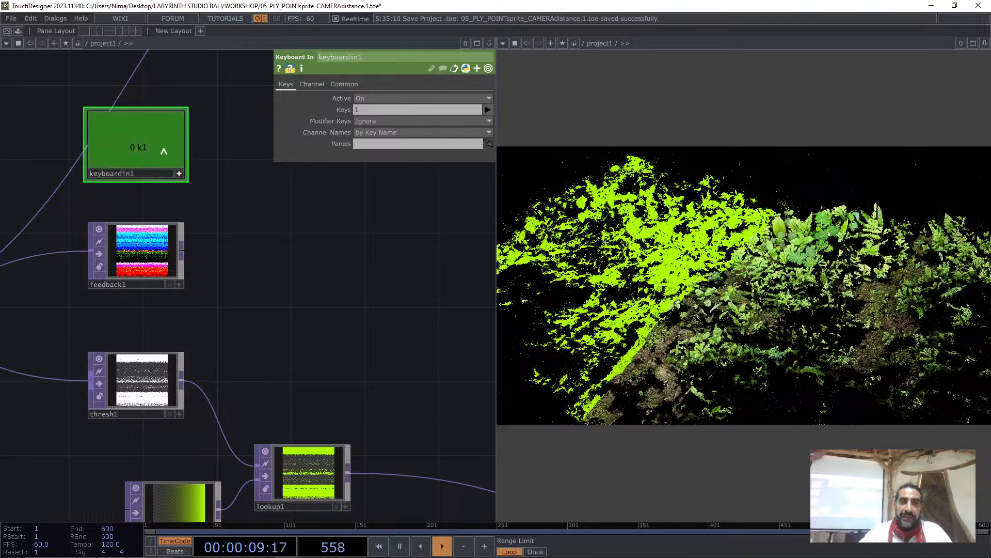
Export keyboardin1's k1 channel to feedback1's Reset Pulse parameter and test it with the 1 key
left_click_drag(164, 151, 402, 109)
left_click(407, 103)
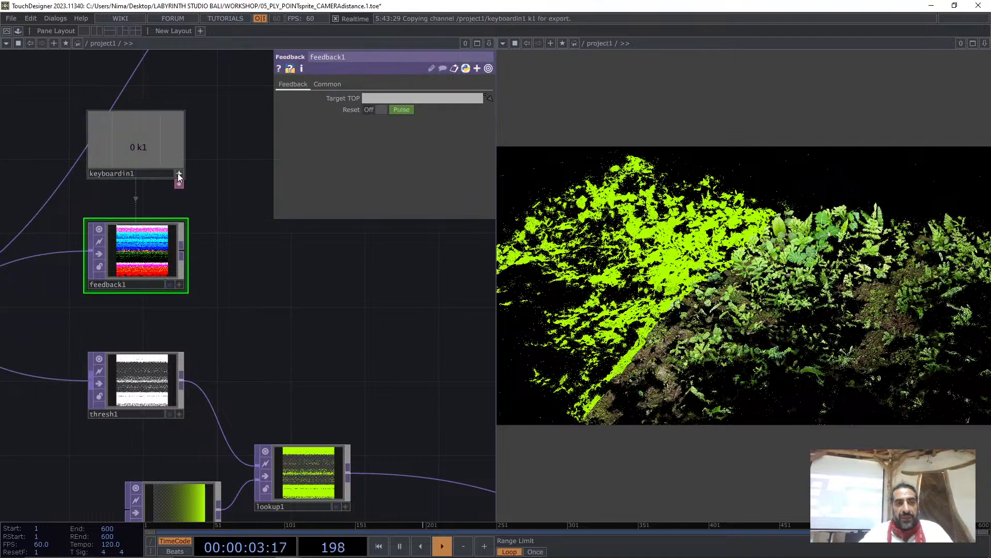
key("1")
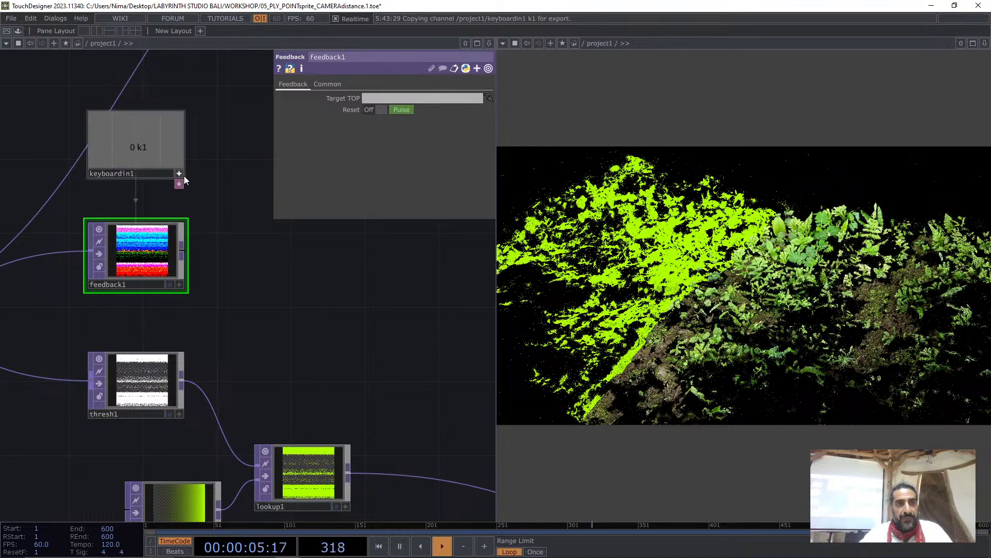
left_click(182, 175)
key("1")
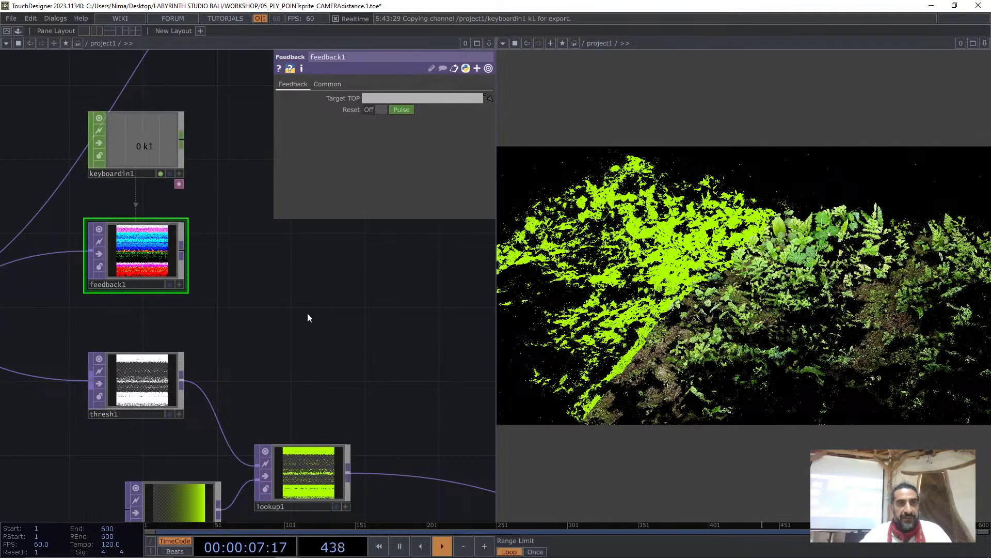
Rearrange lookup1, thresh1 and feedback1 to tidy the network around the feedback branch
left_click_drag(265, 291, 189, 272)
scroll(184, 234, "down", 3)
left_click_drag(176, 386, 215, 387)
left_click_drag(57, 320, 69, 320)
left_click_drag(72, 228, 85, 228)
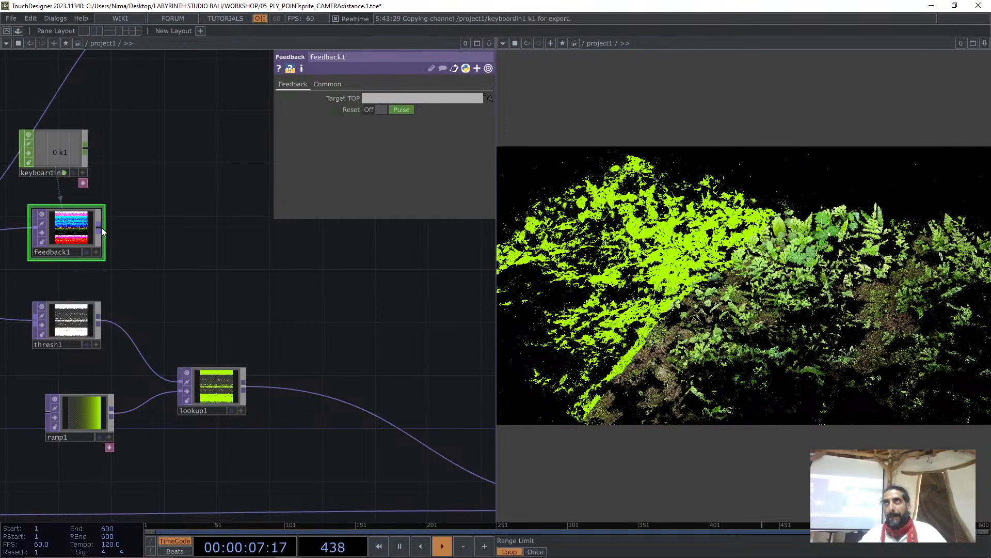
Inspect thresh1's parameters and its image in the active viewer
scroll(66, 311, "up", 4)
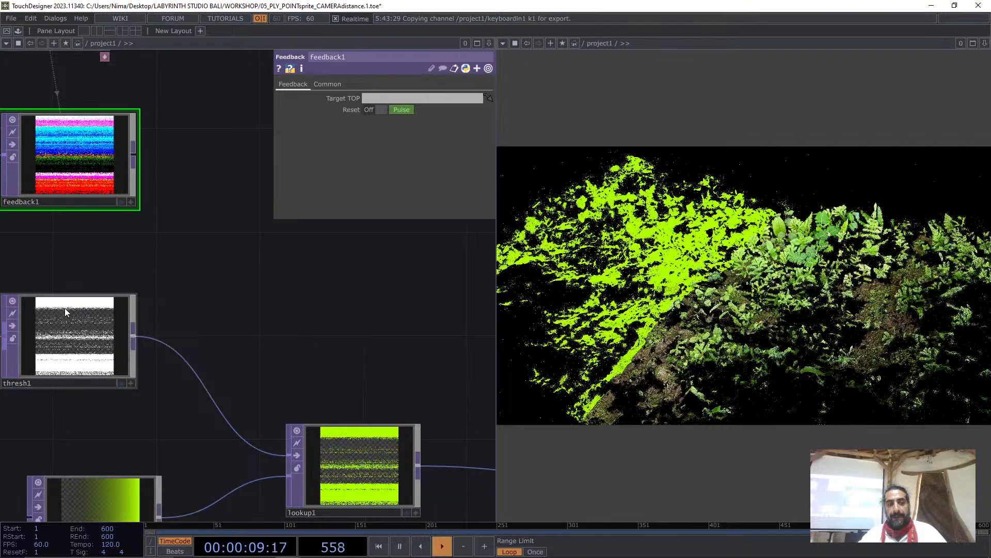
left_click(69, 318)
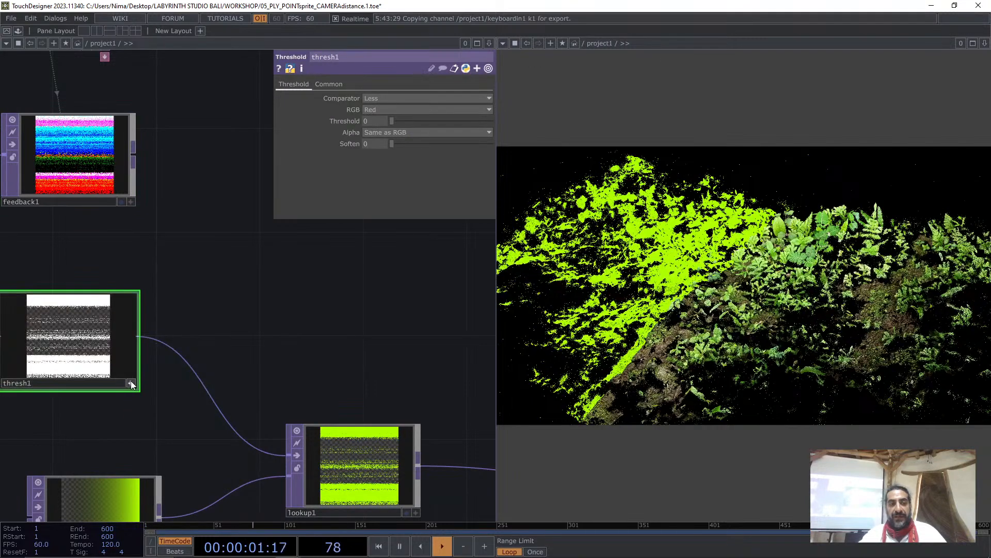
left_click(133, 384)
scroll(133, 384, "down", 4)
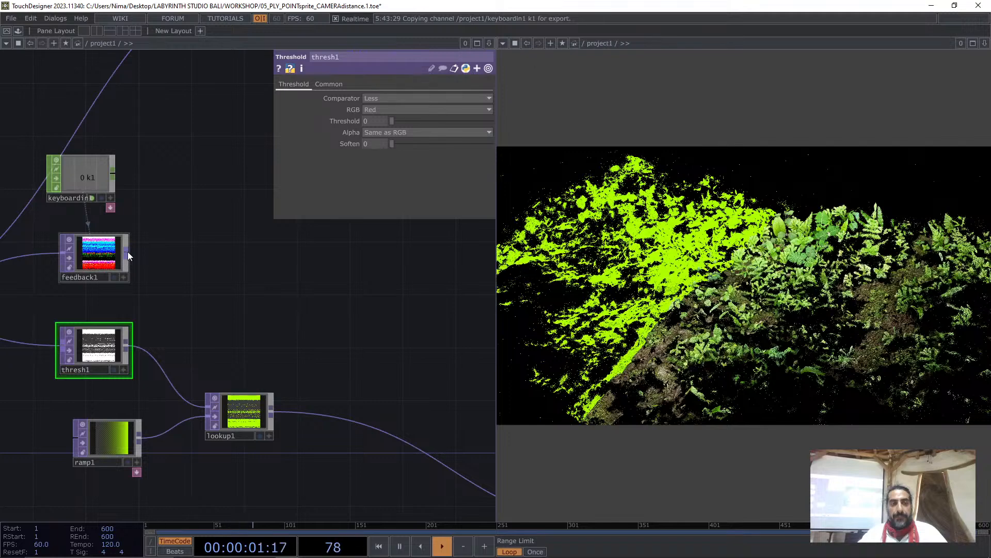
Add a Multiply TOP that combines feedback1 with thresh1
right_click(128, 252)
type("MU")
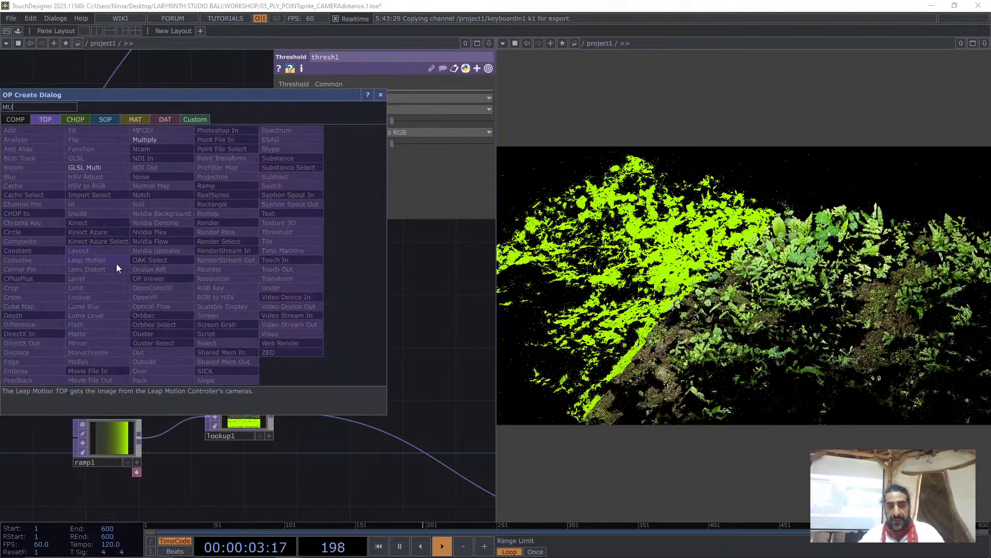
left_click(144, 139)
left_click(222, 320)
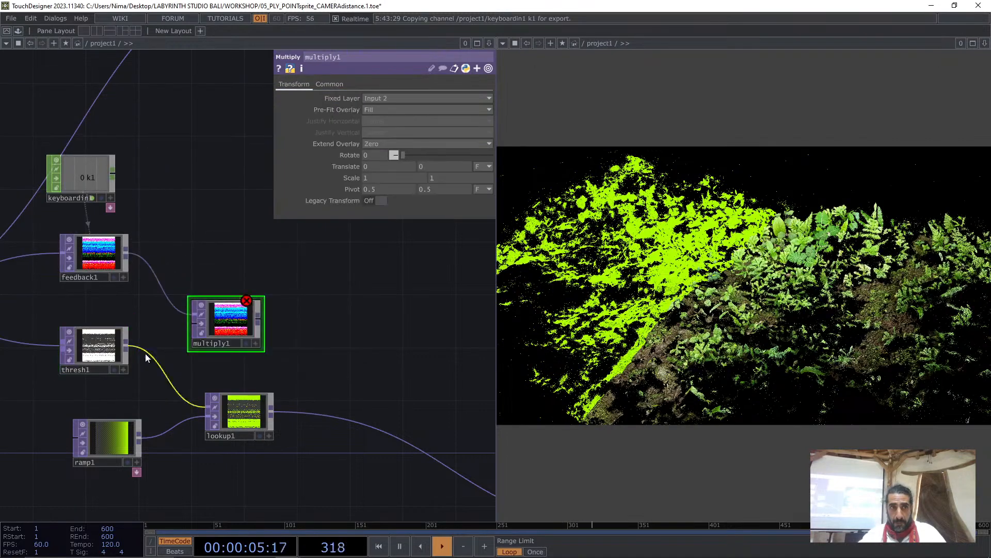
scroll(251, 337, "up", 4)
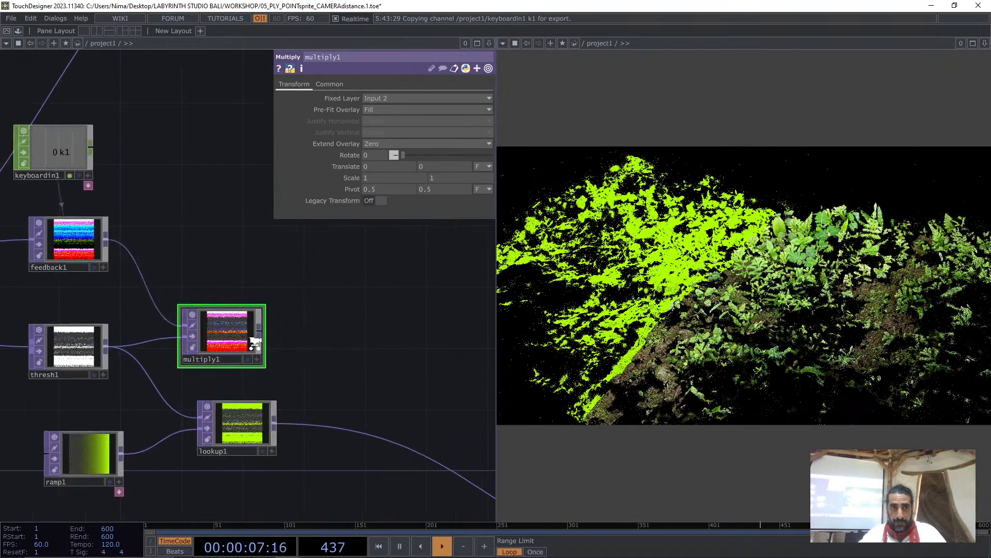
scroll(250, 336, "down", 4)
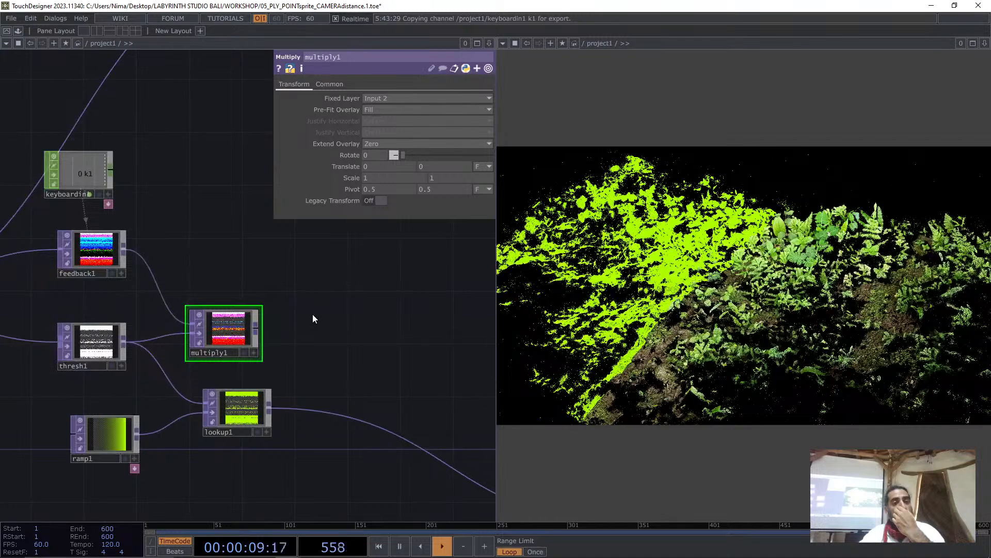
Move pointtransform2 and null_TRANSLATE down beside the feedback branch and widen the network pane
left_click_drag(313, 319, 182, 323)
scroll(256, 315, "down", 2)
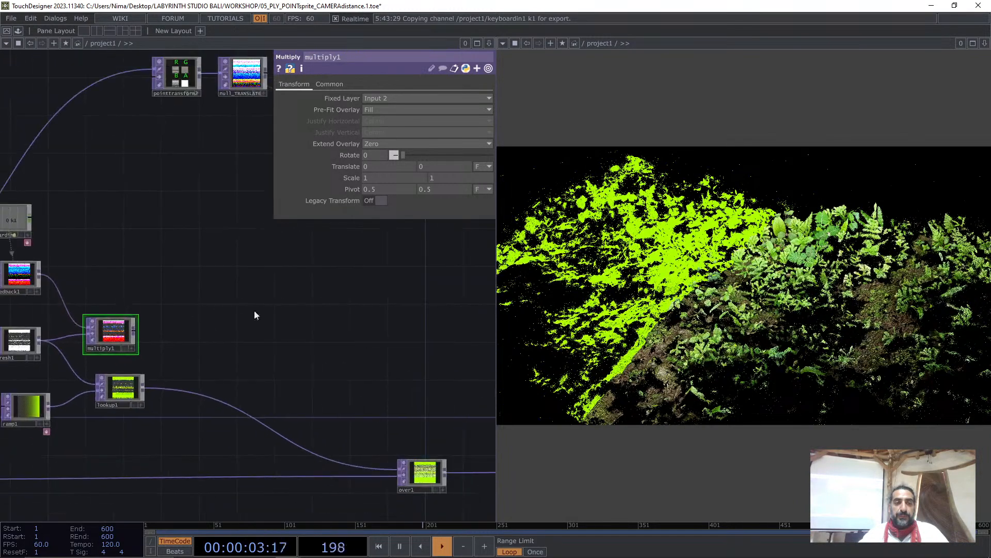
left_click_drag(229, 258, 224, 307)
right_click_drag(243, 203, 177, 132)
left_click_drag(173, 129, 285, 326)
left_click_drag(153, 380, 224, 363)
middle_click_drag(227, 368, 283, 379)
scroll(200, 304, "down", 2)
left_click_drag(496, 77, 682, 86)
left_click_drag(106, 272, 182, 256)
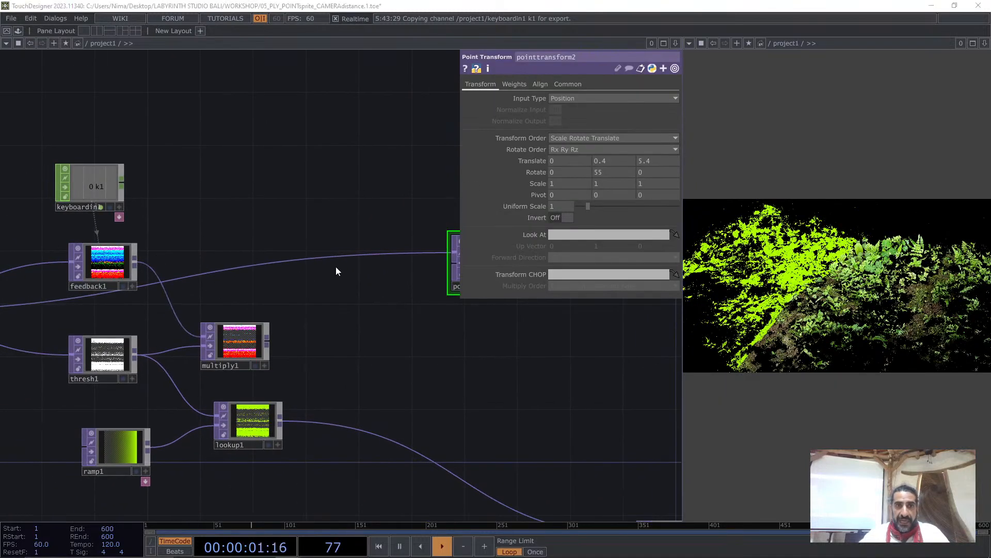
Add an Add TOP fed by feedback1 and multiply1, and wire its output into pointtransform2
key("Tab")
type("AD")
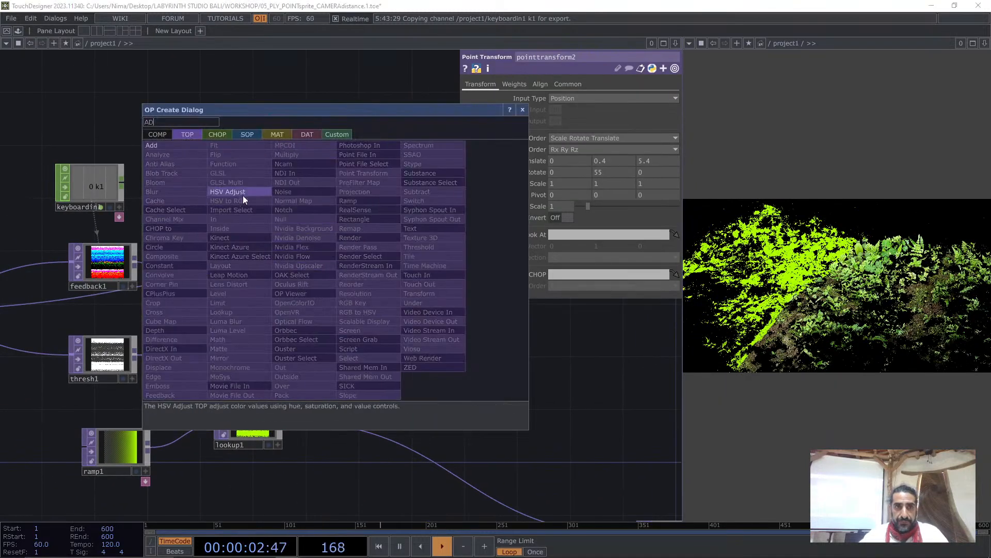
left_click(181, 146)
left_click(348, 278)
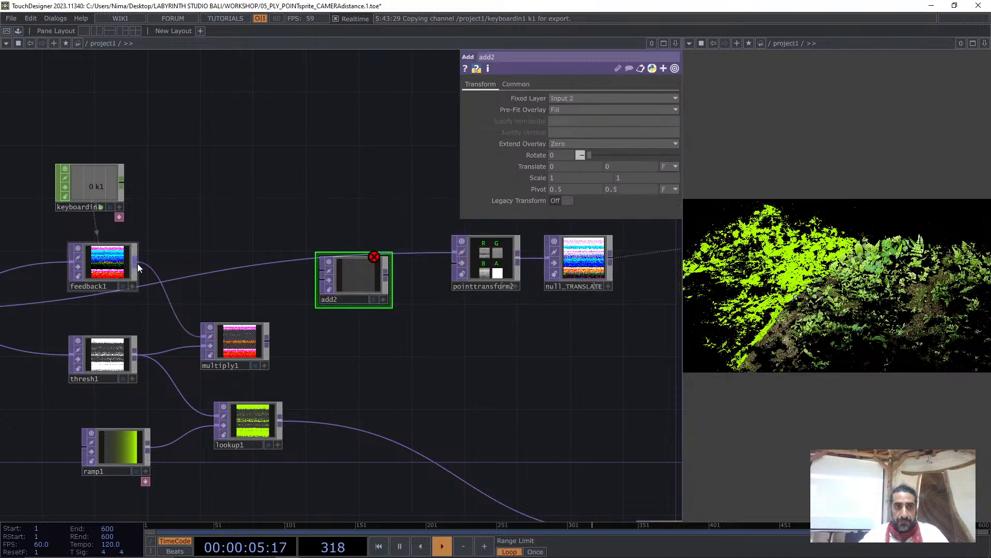
left_click_drag(137, 263, 308, 273)
left_click_drag(269, 340, 359, 286)
left_click_drag(395, 287, 455, 254)
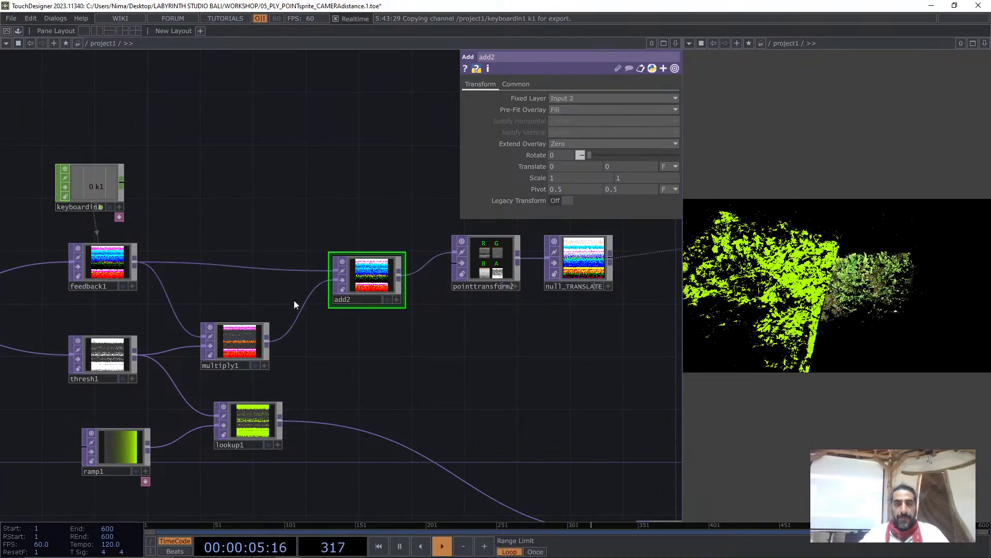
Try add2 as feedback1's Target TOP with a keyboard-triggered reset, and undo the target change
left_click(241, 338)
left_click_drag(241, 338, 255, 311)
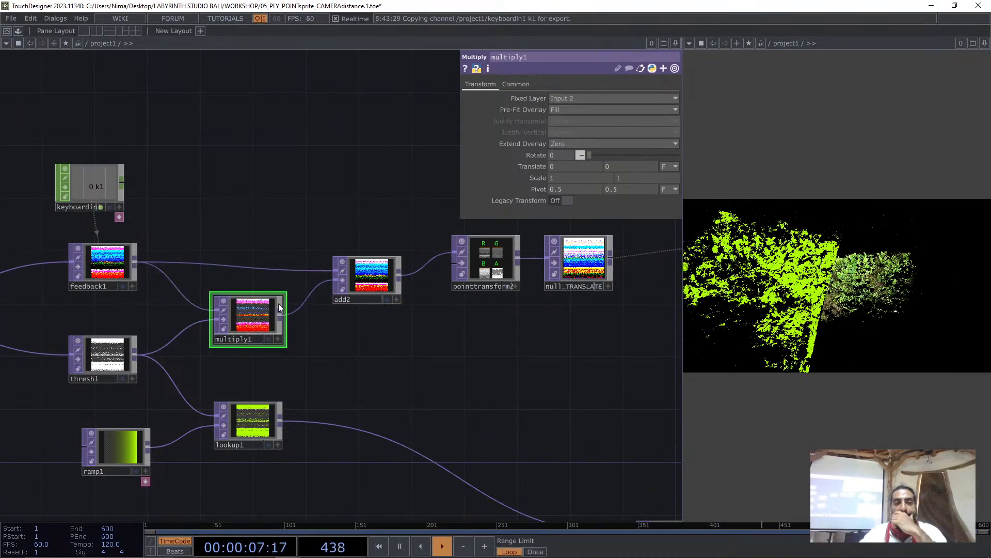
left_click_drag(373, 283, 373, 269)
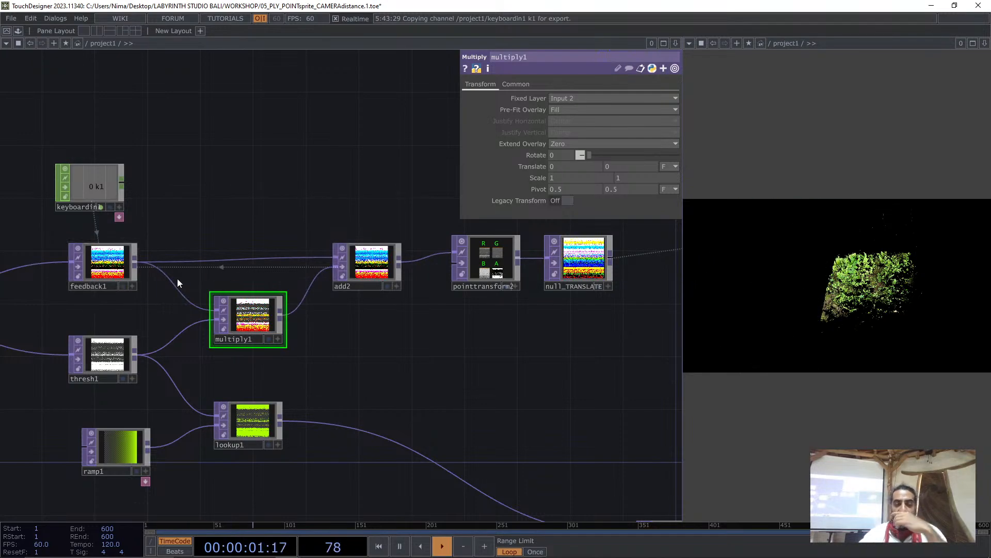
key("a")
key("a")
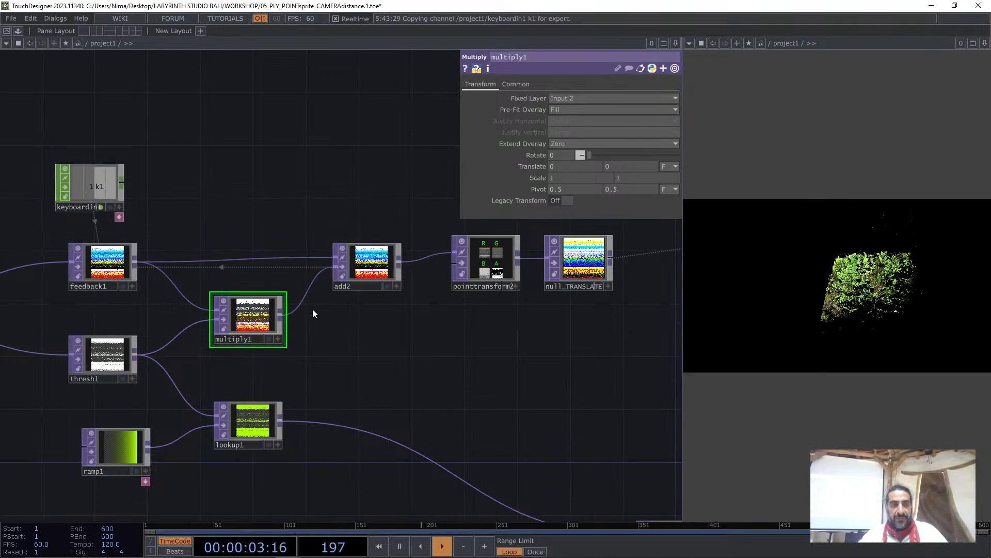
key("ctrl+z")
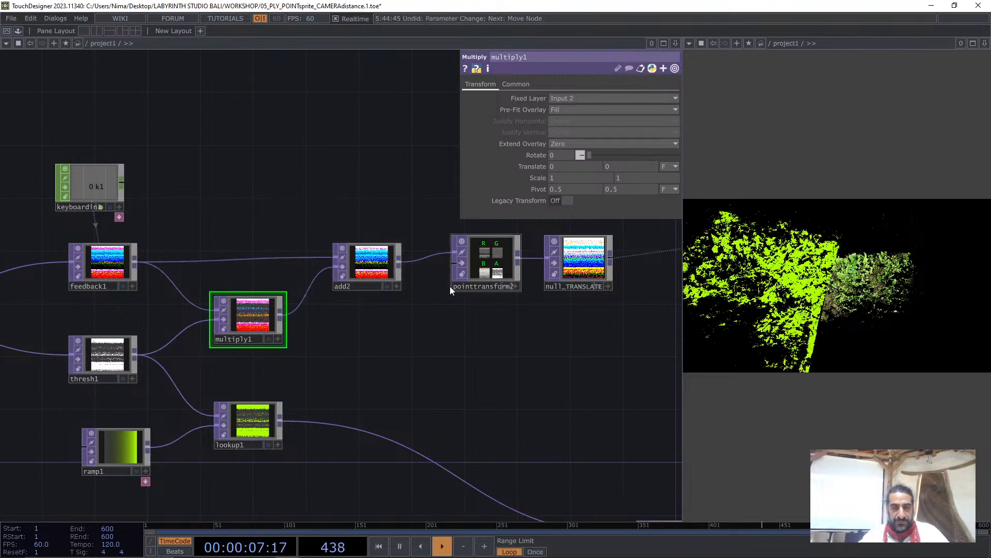
Delete add2 and multiply1, leaving feedback1 wired directly into pointtransform2
left_click(352, 274)
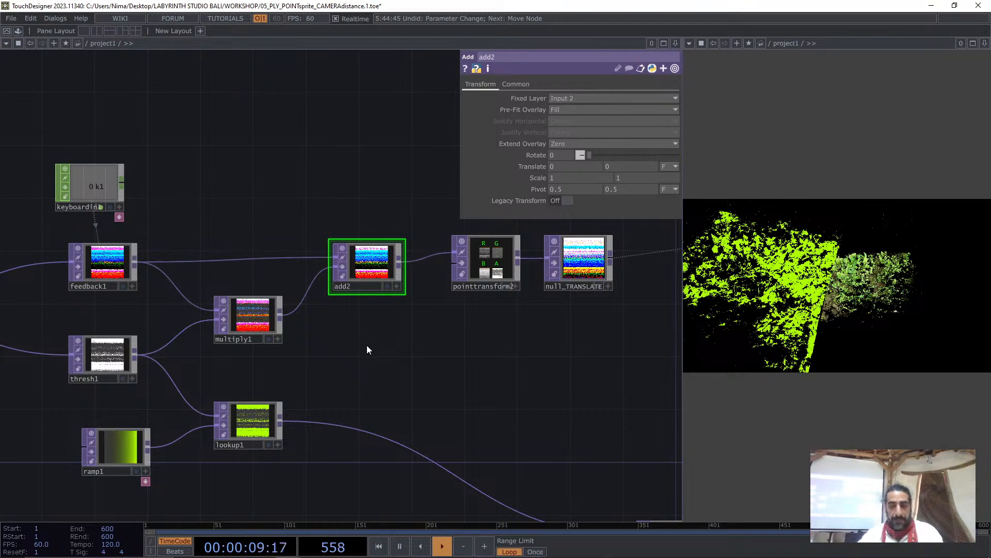
key("Delete")
key("Delete")
key("ctrl+z")
left_click(263, 320)
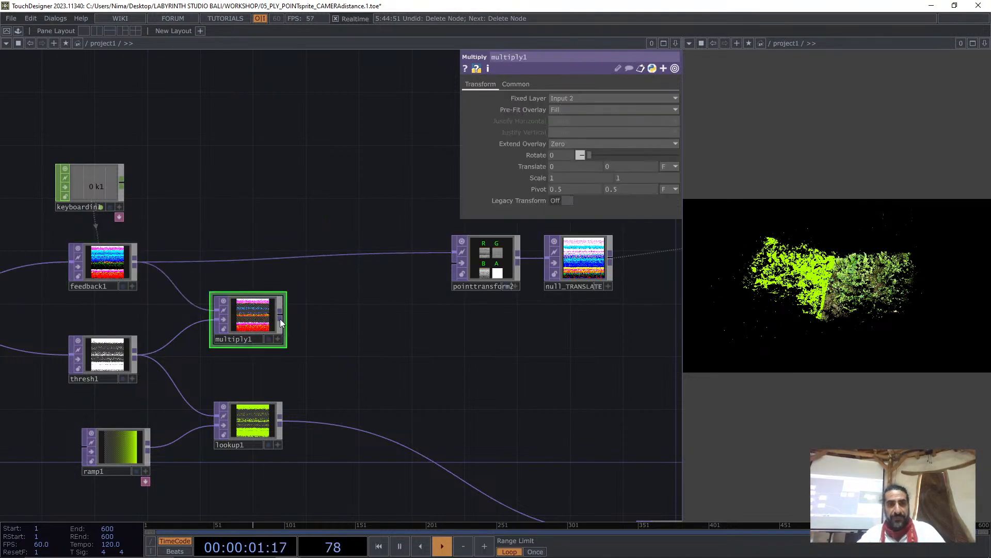
key("Delete")
Adjust the camera view of the plant render and reposition feedback1, thresh1 and lookup1 in the network
scroll(231, 344, "left", 3)
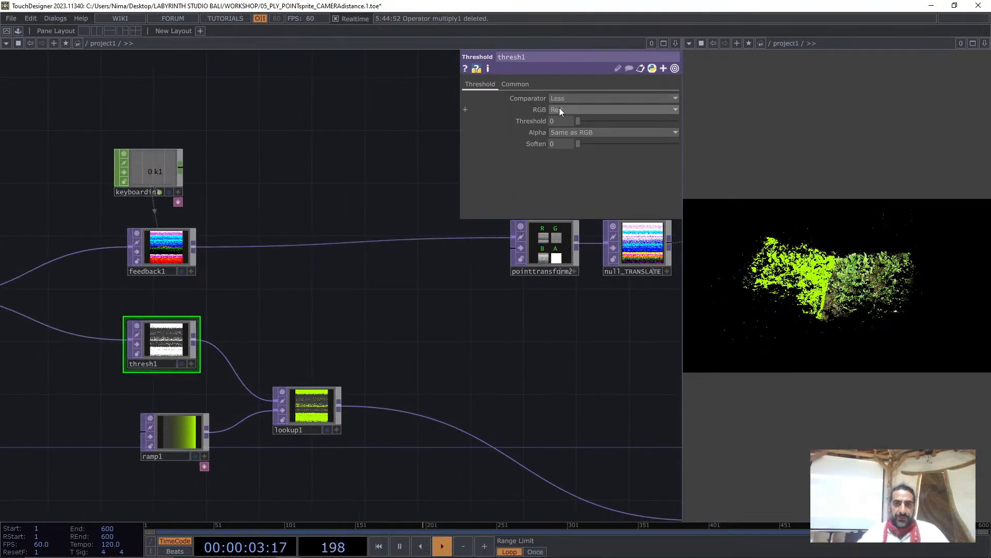
scroll(177, 288, "up", 3)
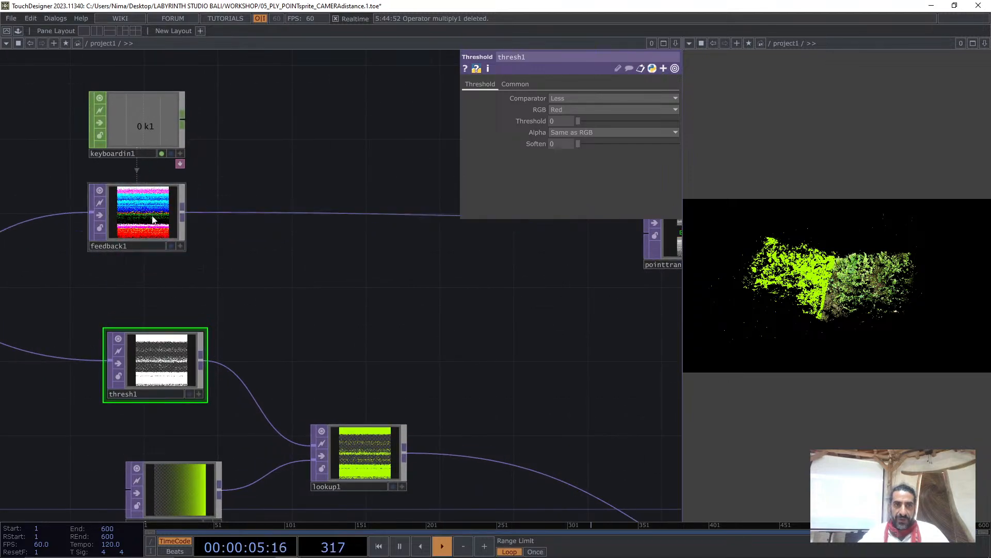
scroll(790, 276, "up", 5)
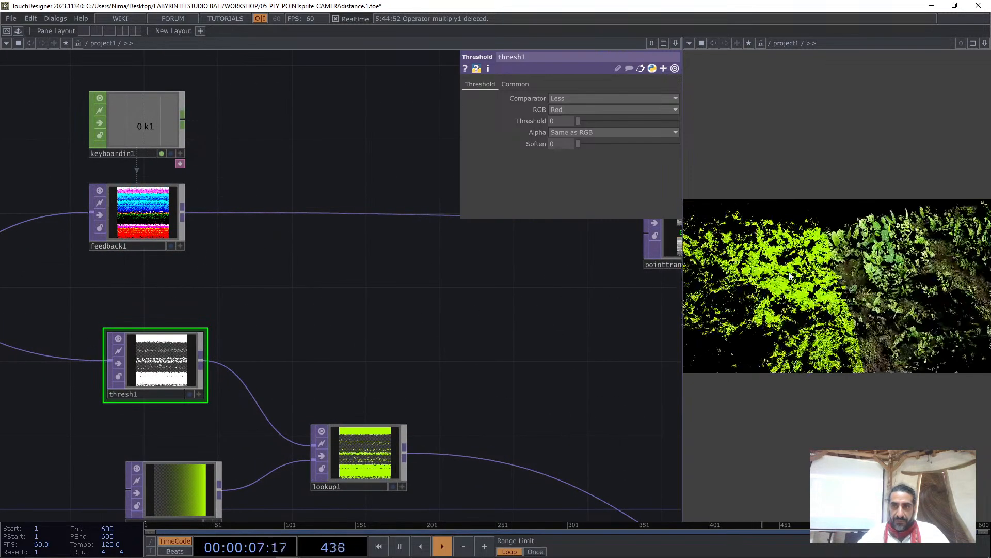
left_click_drag(790, 276, 829, 270)
left_click_drag(141, 212, 159, 212)
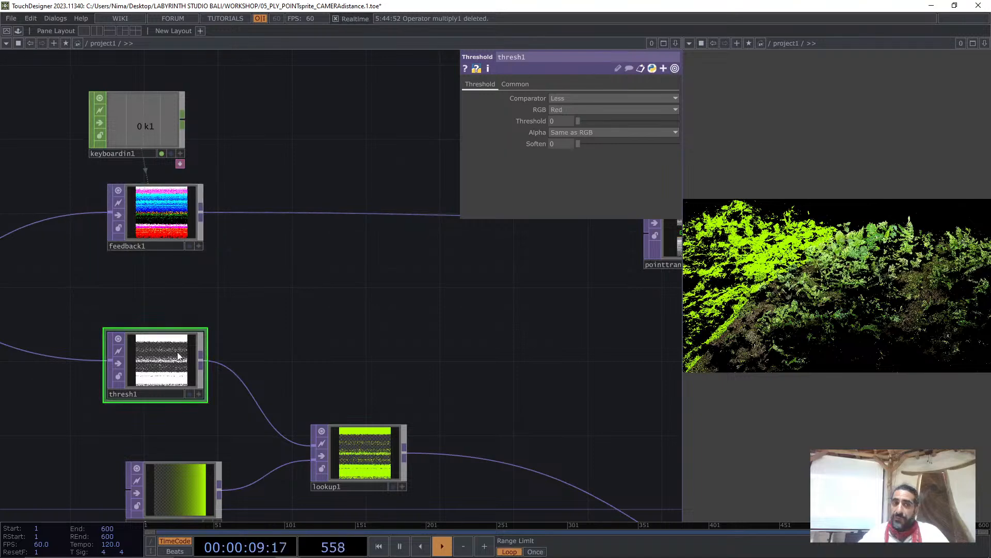
left_click_drag(178, 354, 177, 318)
left_click_drag(364, 453, 384, 473)
Switch to the Tree_FeedbackLoop_Soundreactive project and examine thresh2's parameters in the feedback loop
key("alt+Tab")
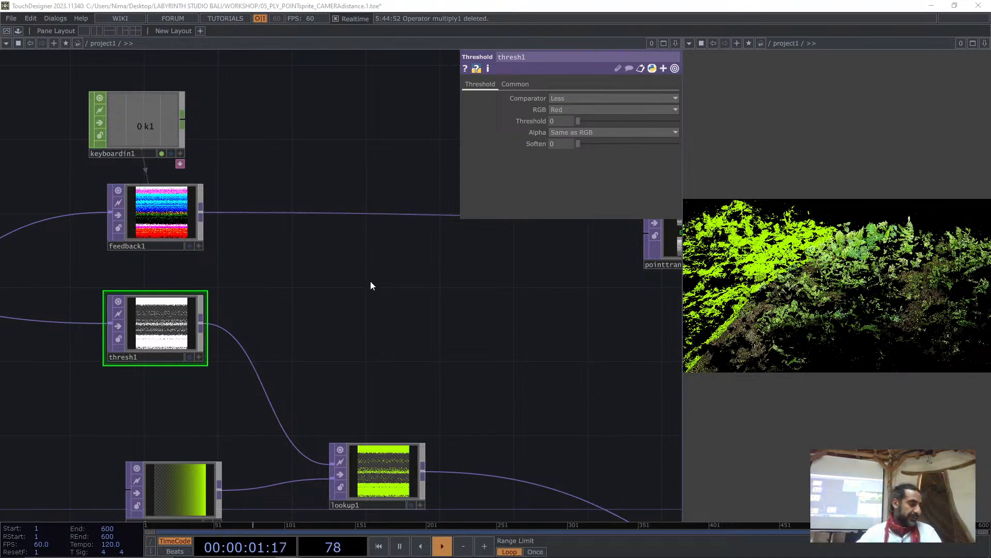
key("alt+Tab")
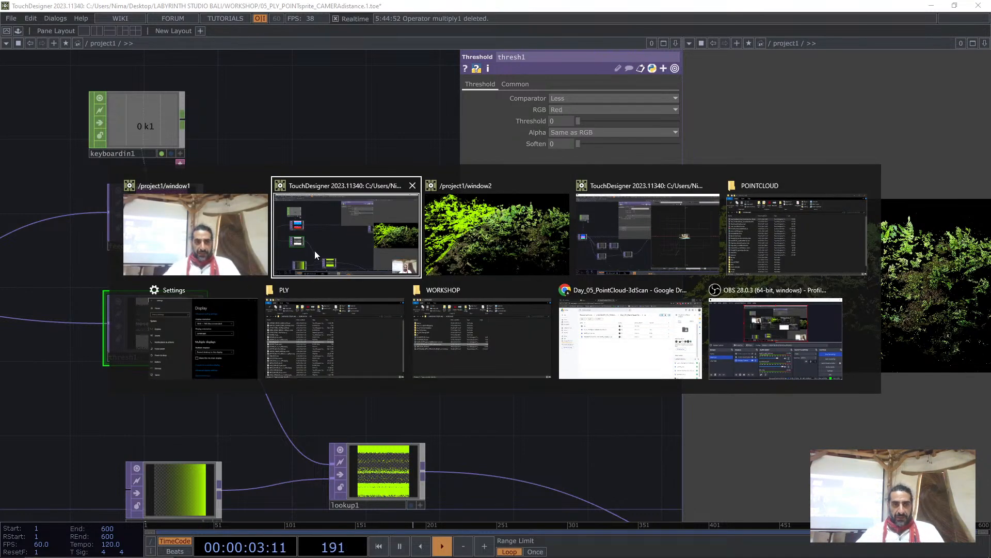
left_click(614, 245)
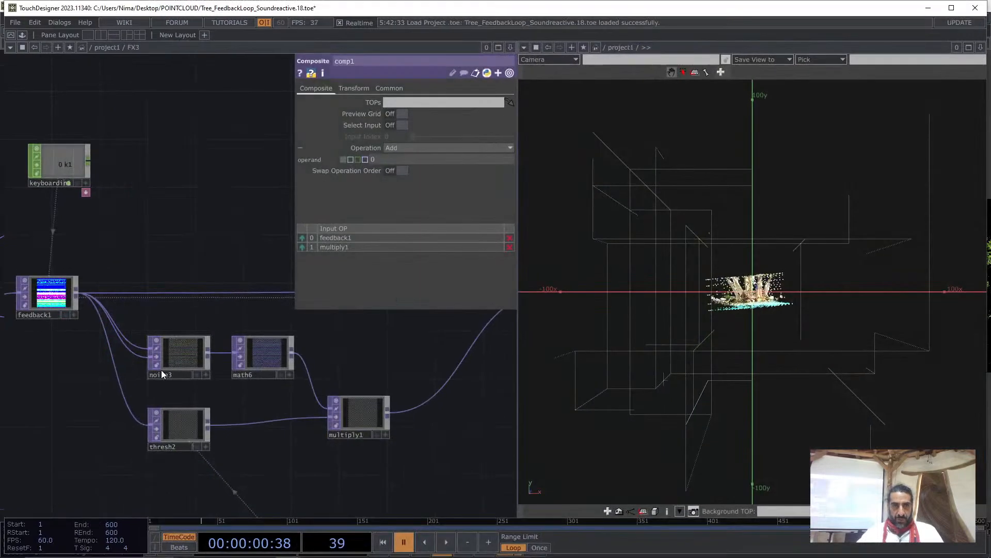
scroll(162, 371, "up", 3)
scroll(188, 345, "down", 3)
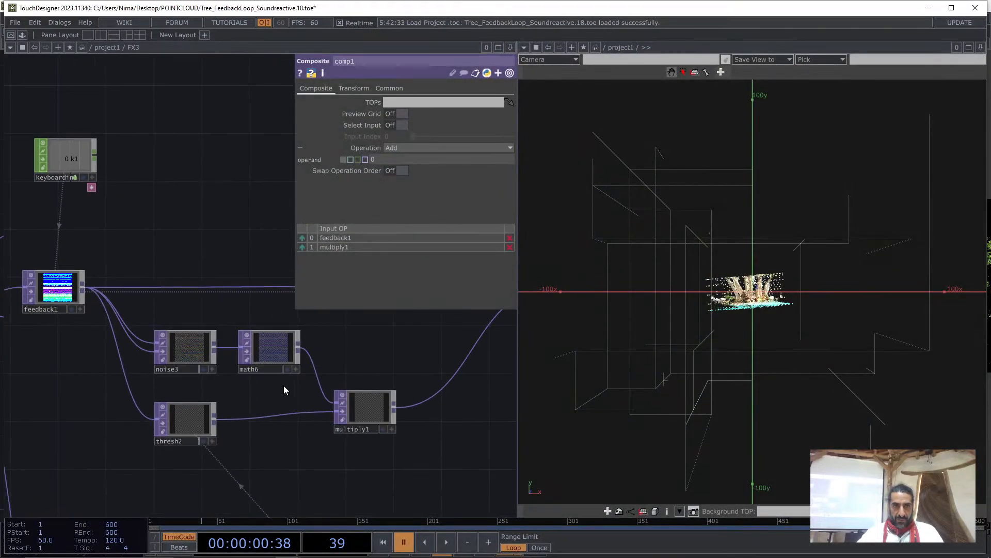
left_click(191, 427)
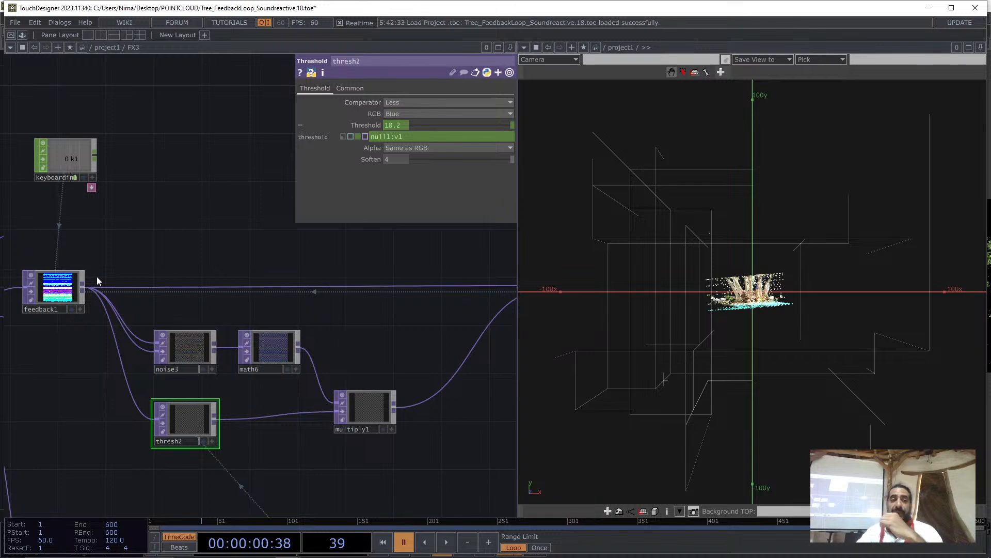
Return to the plant point cloud project, move feedback1 and keyboardin1 closer to pointtransform1, and wire feedback1's output into thresh1
left_click_drag(523, 301, 155, 434)
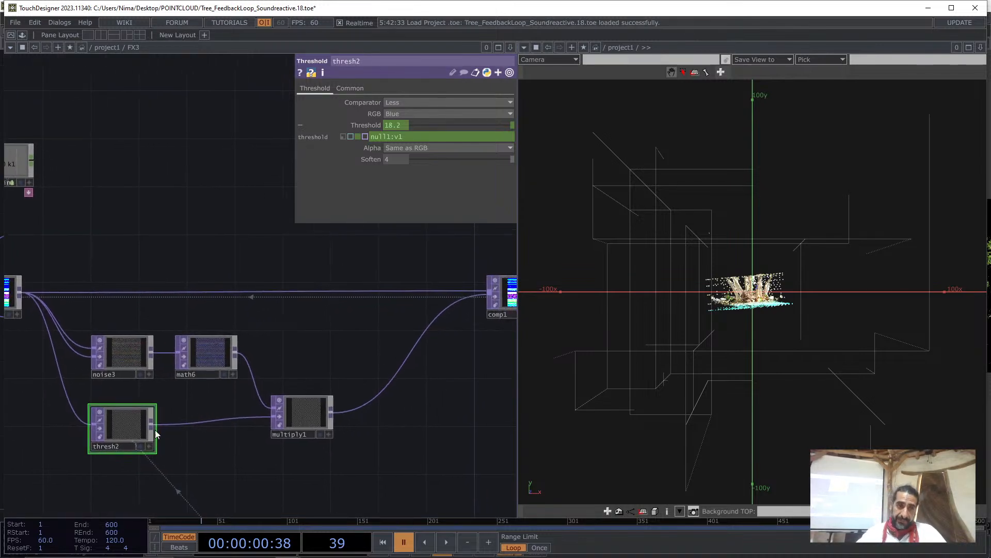
left_click(215, 349)
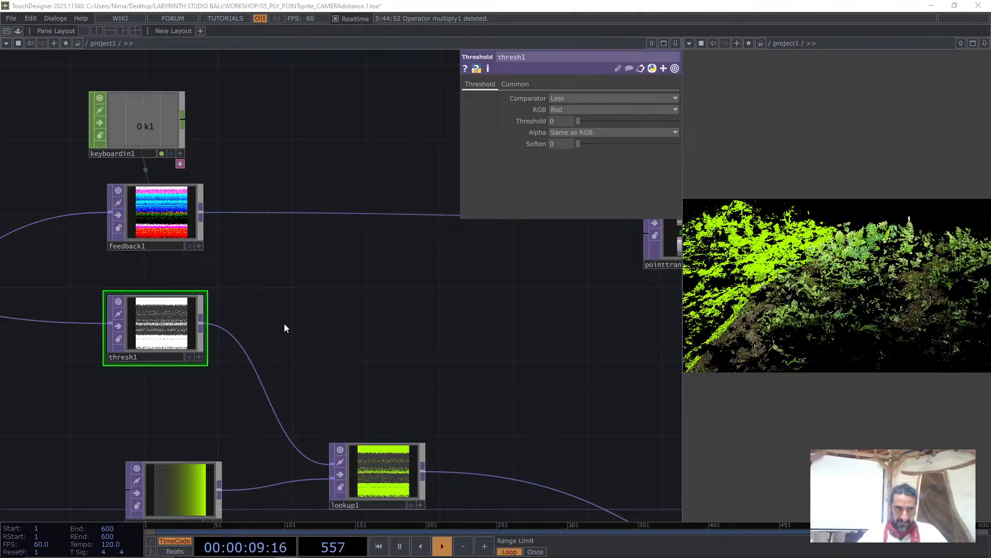
scroll(425, 376, "down", 5)
right_click_drag(465, 459, 292, 354)
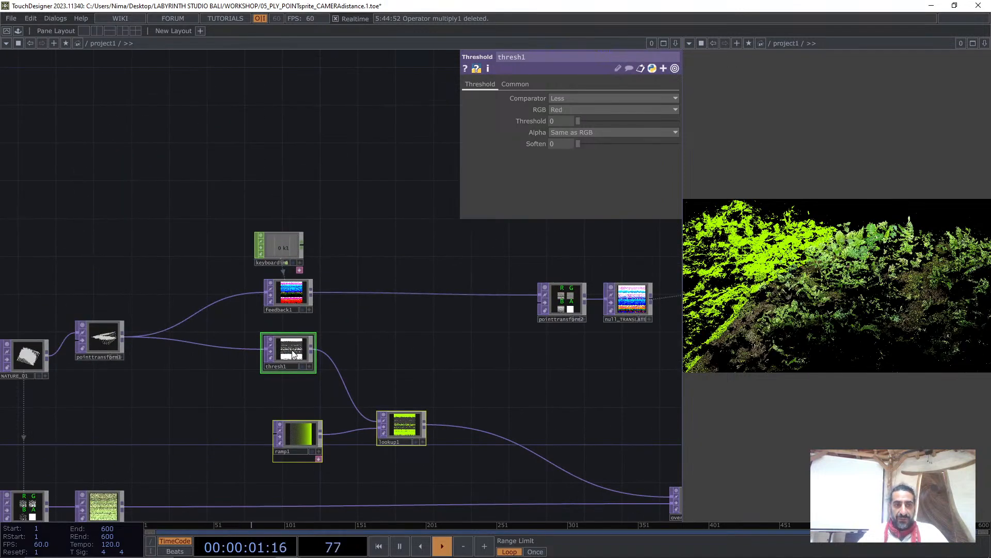
right_click_drag(289, 284, 289, 285)
left_click_drag(289, 285, 212, 298)
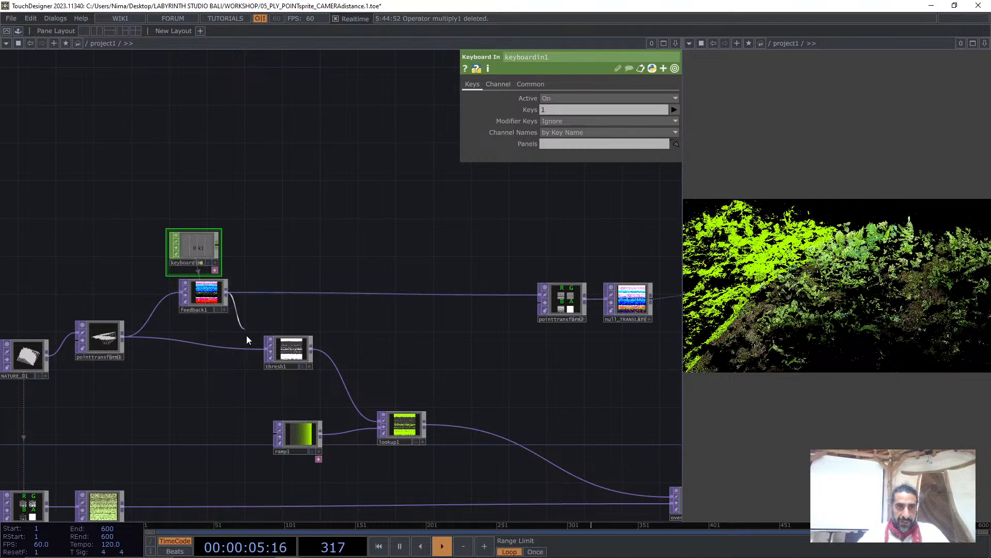
left_click_drag(288, 351, 287, 369)
scroll(286, 366, "up", 2)
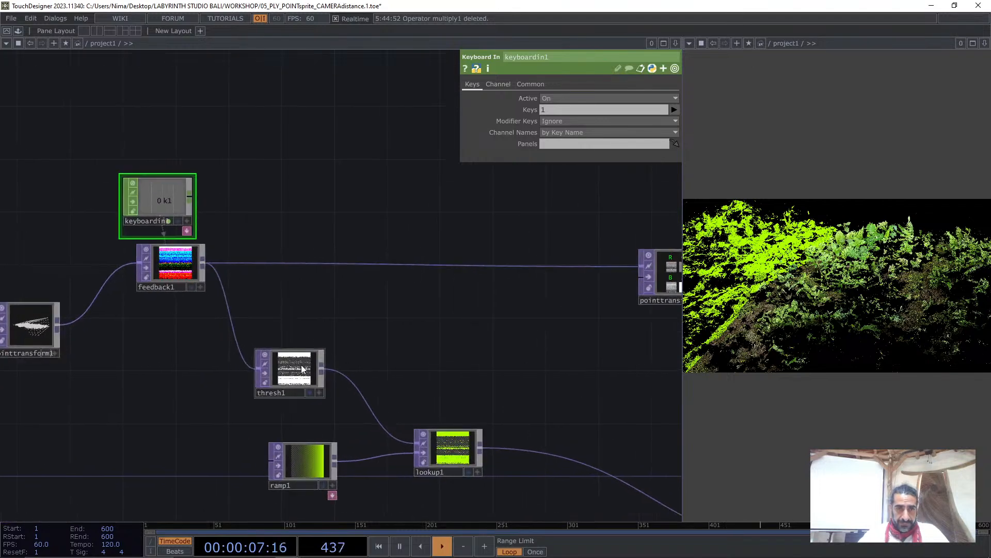
Reposition thresh1 just above ramp1 and shift lookup1 slightly to free space below the feedback1 wire
left_click(289, 368)
left_click_drag(382, 340, 348, 365)
left_click_drag(256, 398, 270, 411)
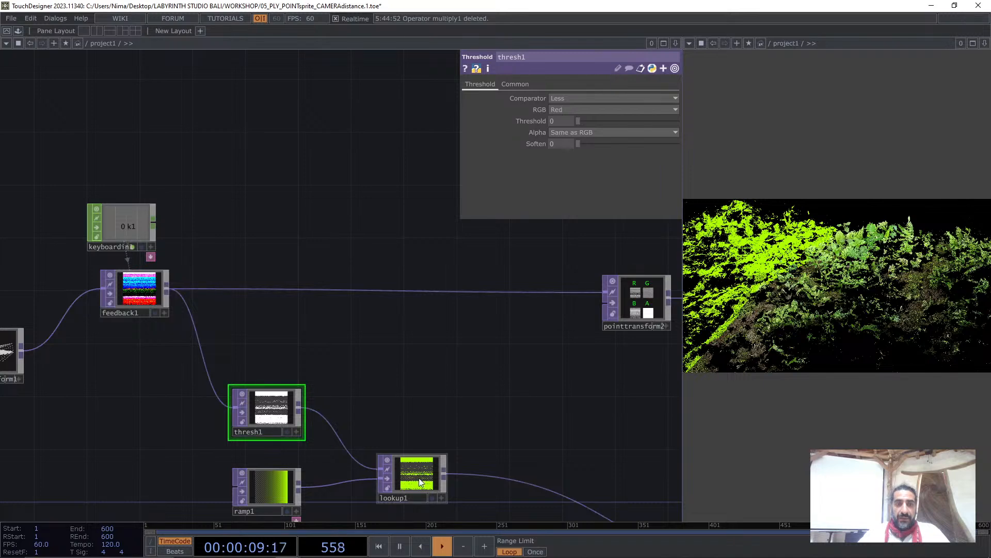
left_click_drag(422, 481, 422, 495)
Move pointtransform2 and null_TRANSLATE together farther away from feedback1 to make room for more operators
left_click_drag(439, 368, 444, 324)
scroll(371, 429, "down", 4)
left_click_drag(671, 373, 387, 328)
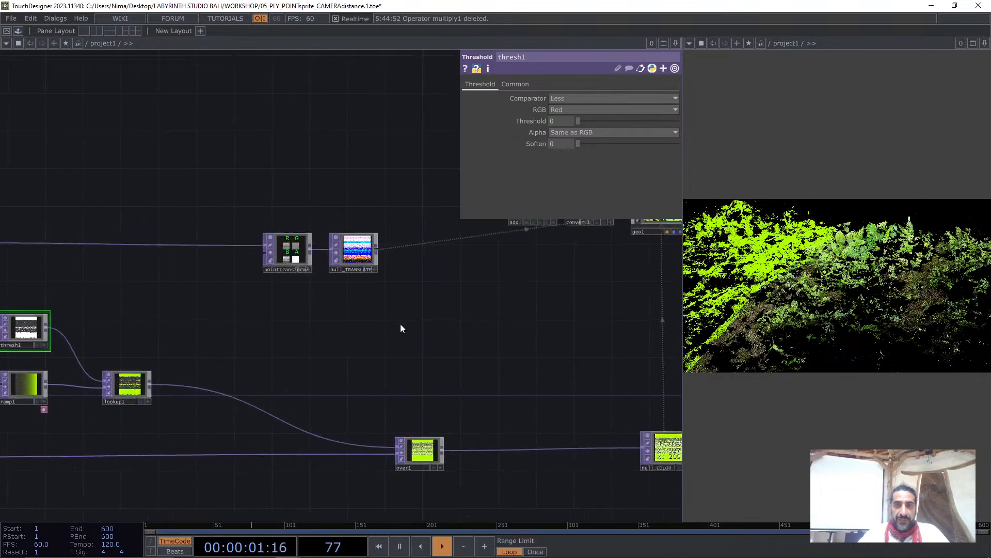
right_click_drag(405, 331, 241, 239)
left_click_drag(431, 305, 350, 377)
left_click_drag(209, 323, 292, 325)
left_click_drag(169, 374, 473, 349)
left_click_drag(373, 309, 323, 366)
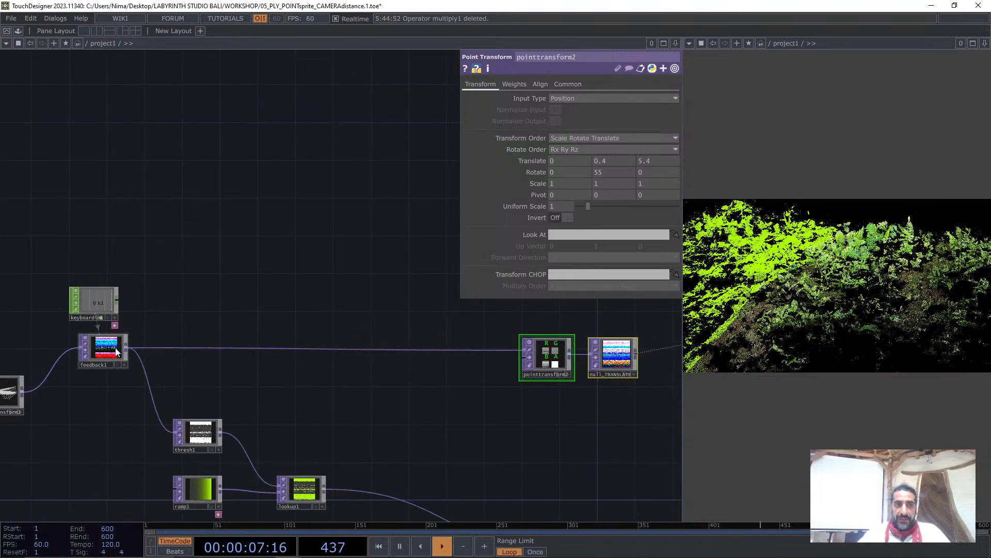
Add a Multiply TOP with feedback1 as its first input and thresh1 as its second
key("Tab")
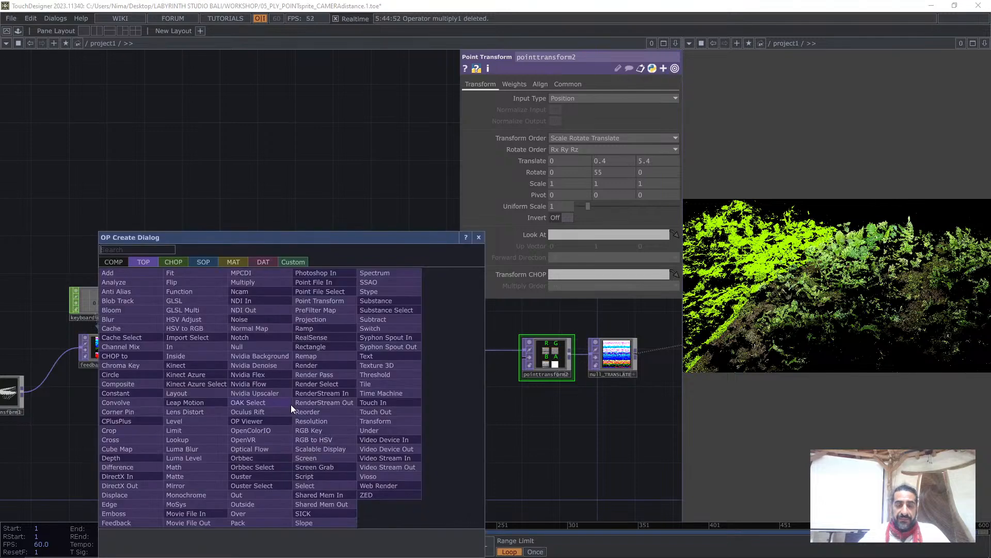
type("M")
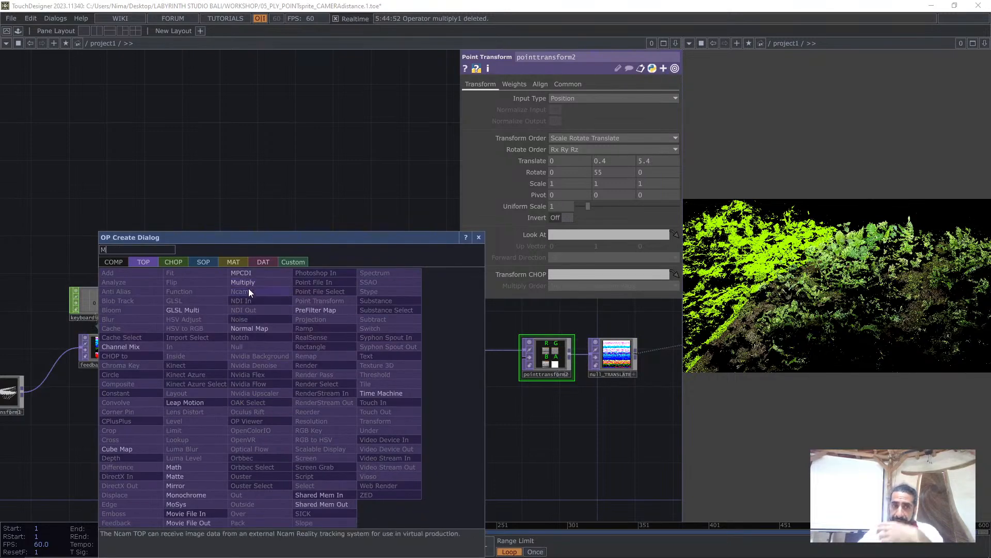
left_click(243, 282)
left_click(309, 395)
left_click(126, 348)
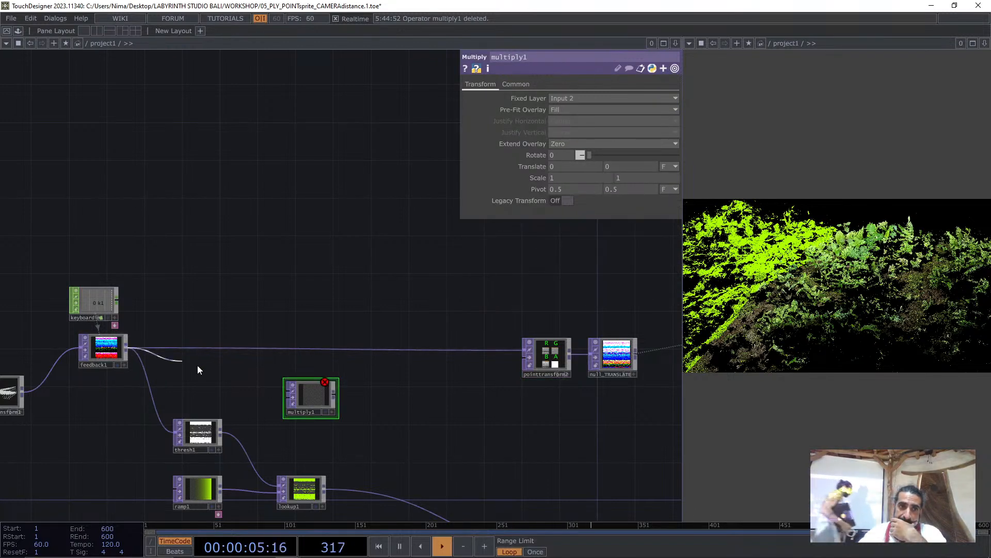
left_click(287, 391)
mouse_move(306, 395)
left_mouse_down()
mouse_move(335, 404)
mouse_move(320, 408)
left_mouse_up()
left_click(219, 432)
left_click(321, 408)
scroll(226, 392, "up", 2)
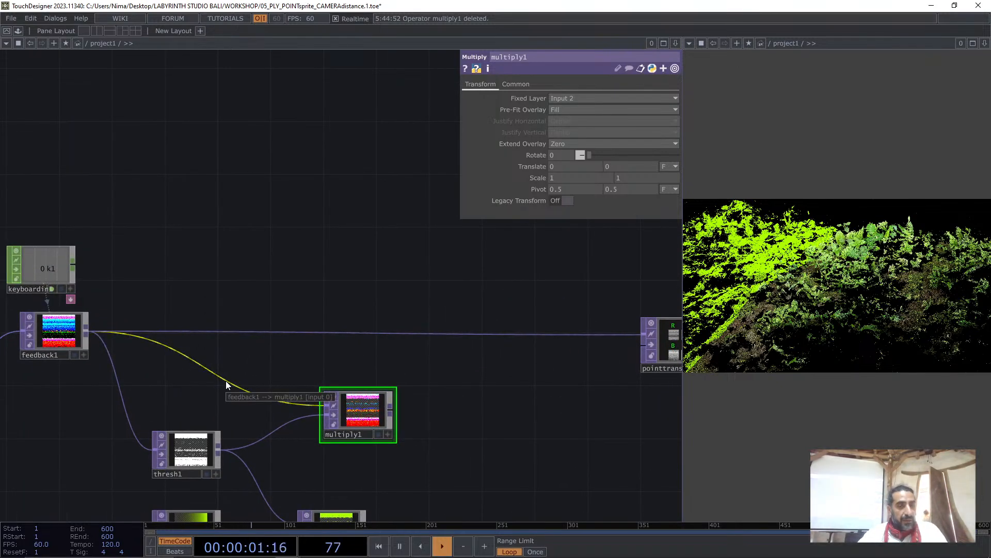
Insert an Add TOP on the wire between feedback1 and pointtransform2, and connect multiply1 as its second input
right_click(474, 334)
left_click(480, 332)
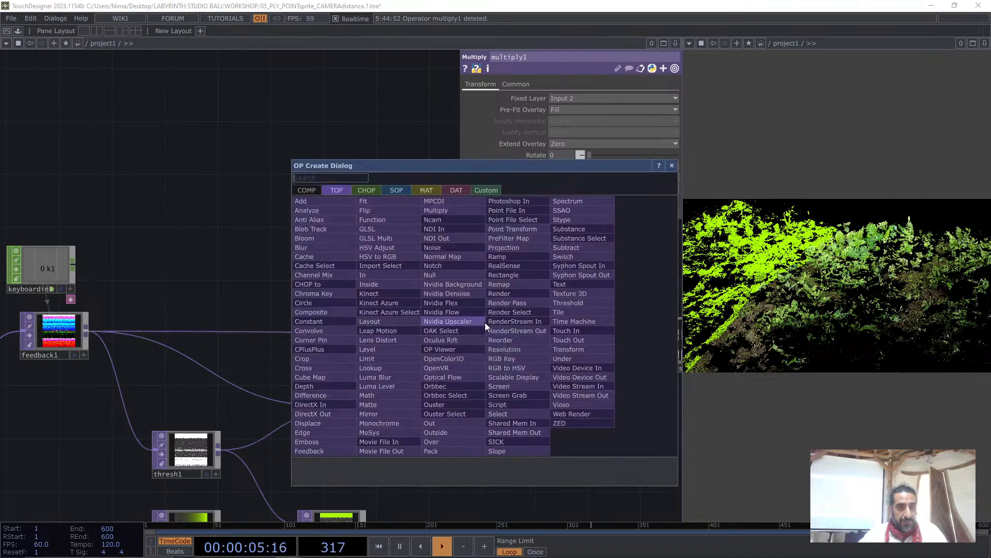
type("A")
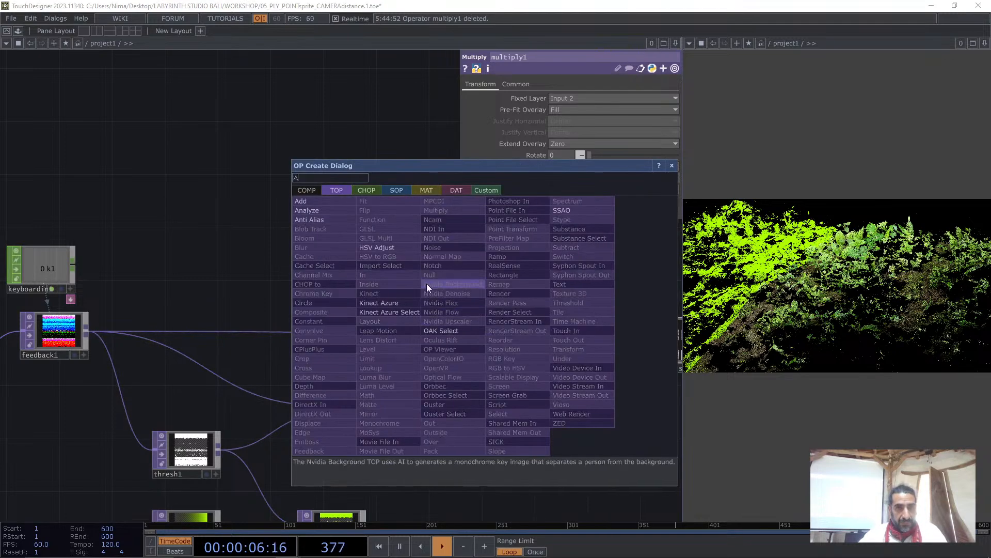
left_click(314, 201)
left_click(530, 337)
left_click_drag(389, 411, 523, 336)
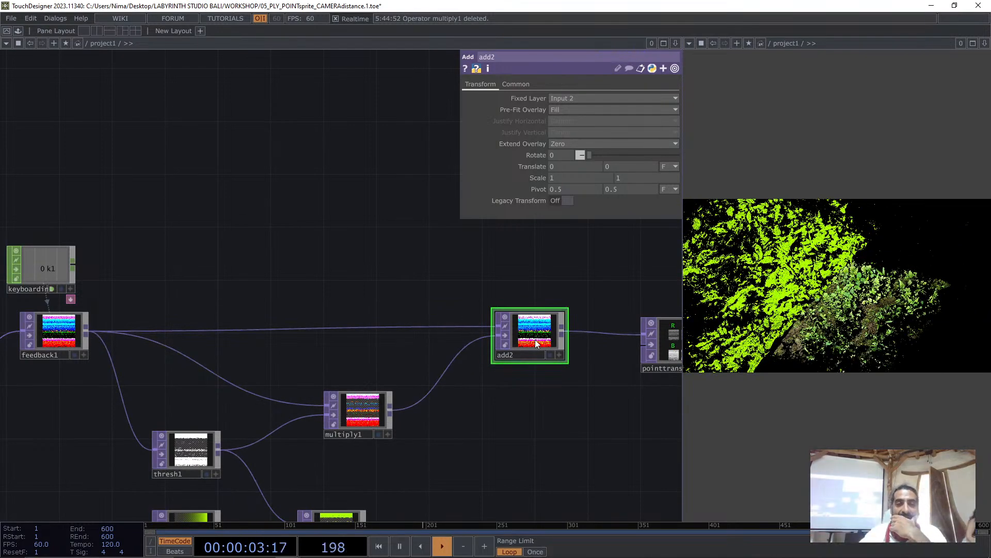
Examine the add2 connection to pointtransform2 and thresh1's parameters alongside the multiply1 wiring
left_click_drag(542, 384, 384, 375)
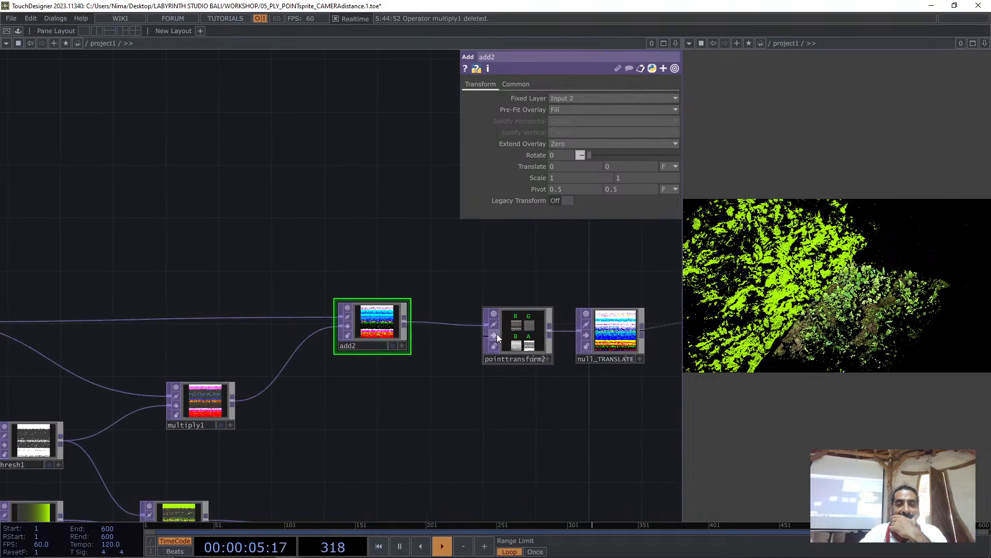
left_click(496, 333)
left_click(497, 334)
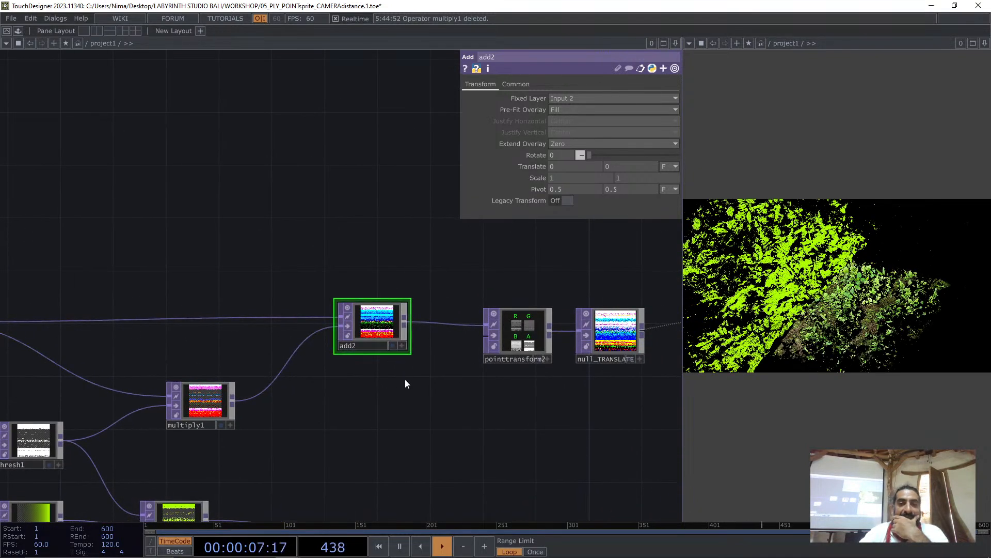
left_click_drag(399, 404, 575, 347)
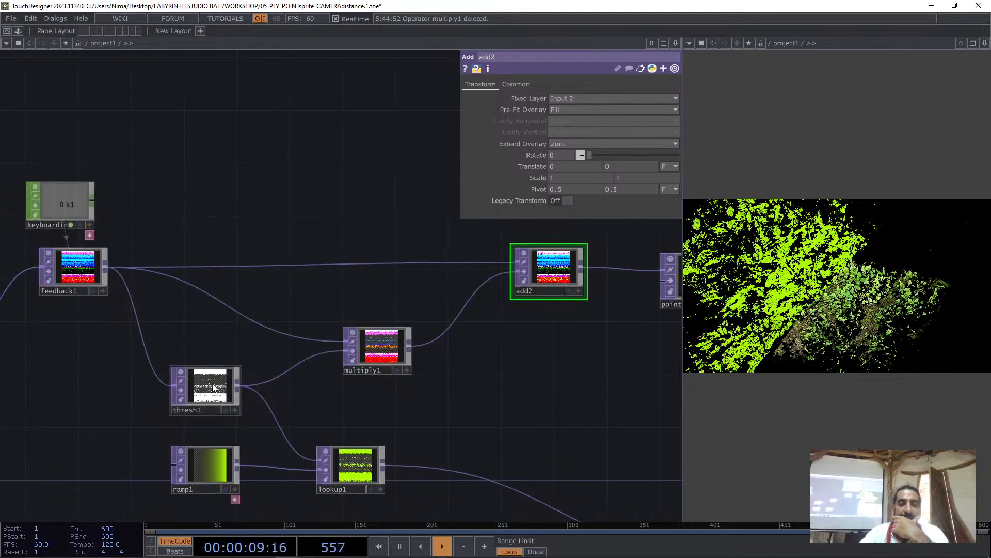
left_click(212, 386)
scroll(211, 383, "up", 3)
scroll(212, 383, "down", 2)
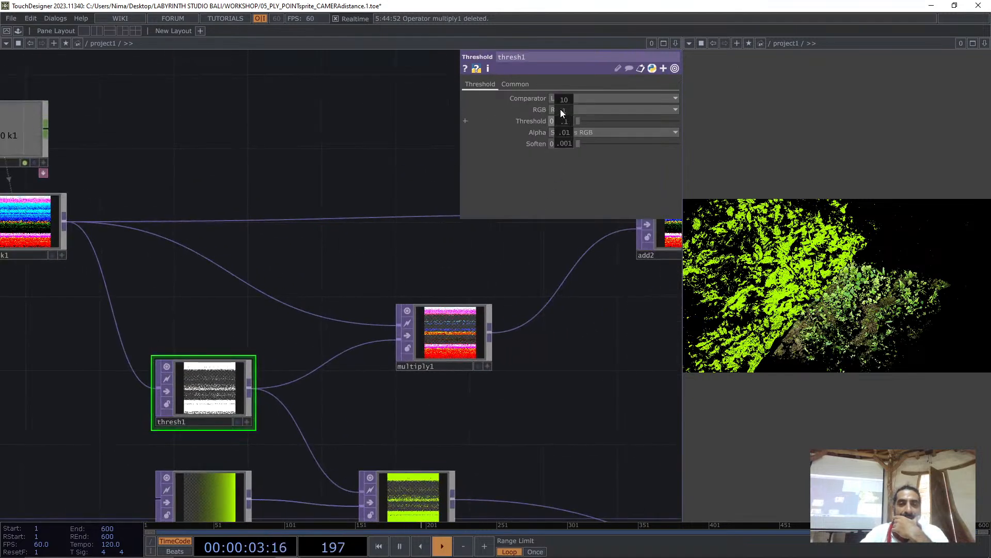
mouse_move(562, 113)
middle_mouse_down()
mouse_move(594, 111)
mouse_move(561, 110)
middle_mouse_up()
left_click_drag(229, 336, 258, 329)
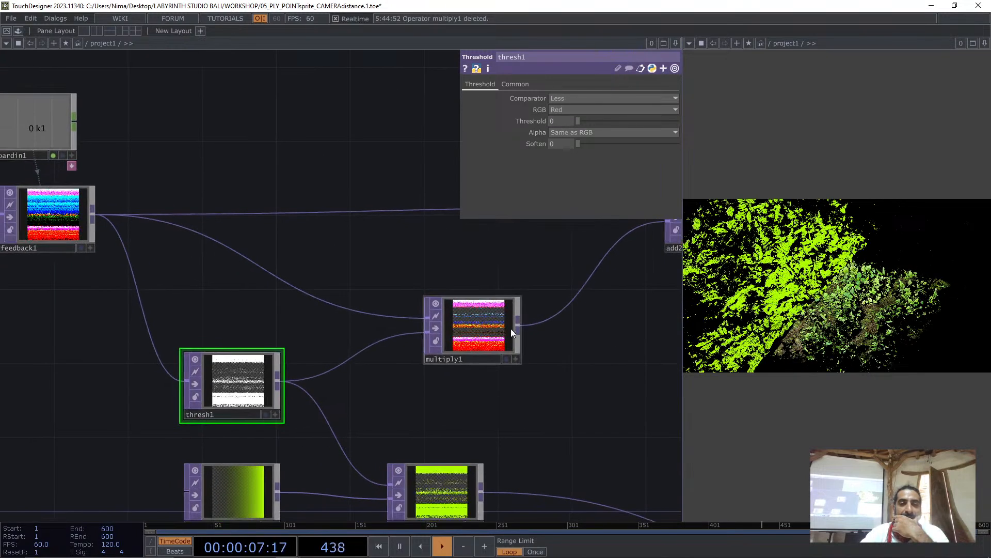
Inspect multiply1, switch to the Tree_FeedbackLoop_Soundreactive project, and examine the settings of math6 and multiply1 in FX3
left_click(465, 319)
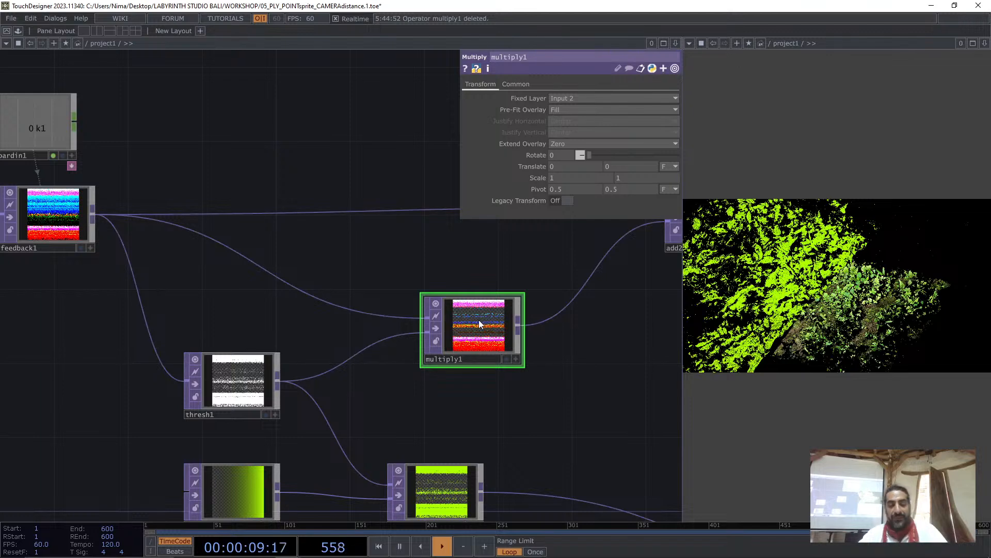
key("alt+Tab")
left_click(488, 240)
left_click(222, 350)
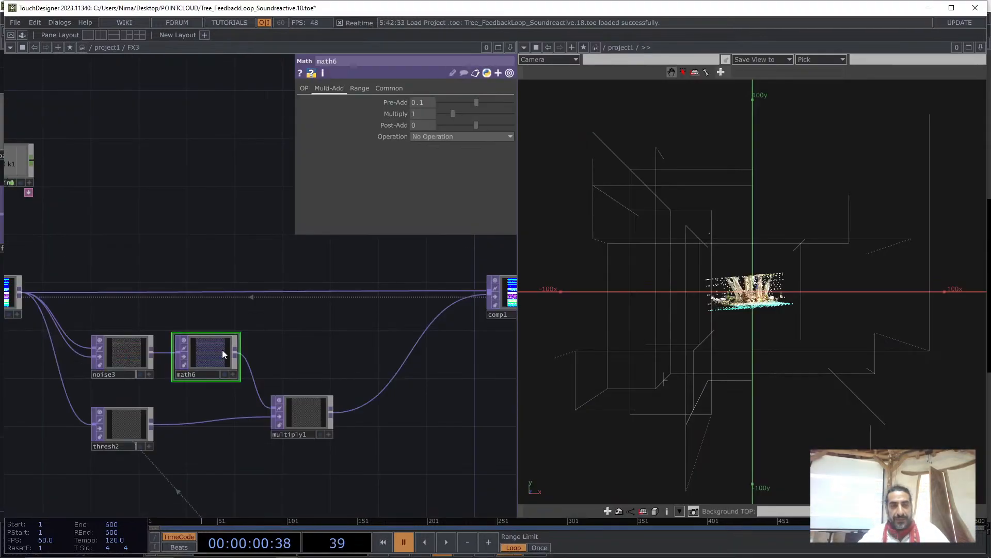
left_click(300, 418)
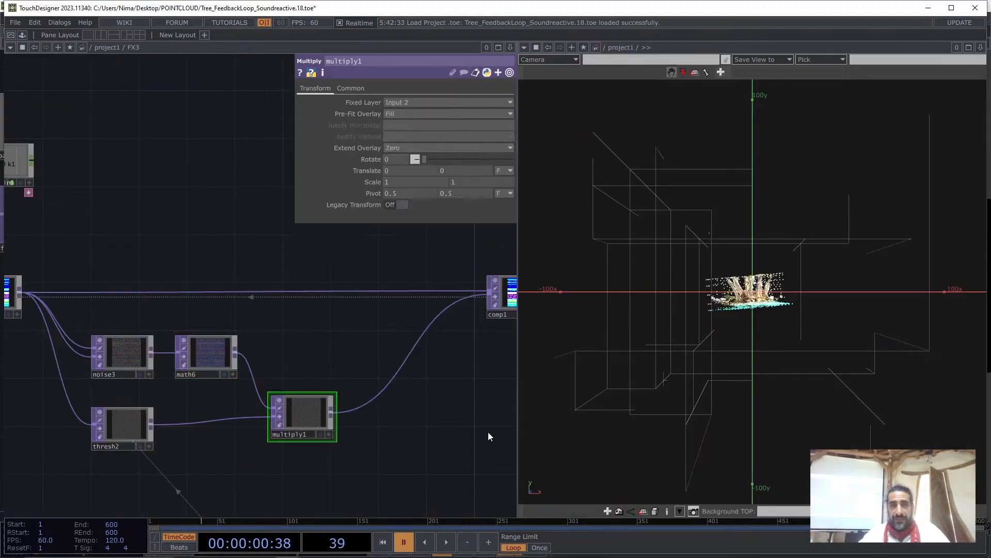
Switch back to the 05_PLY_POINTsprite_CAMERAdistance project and check the operator info of thresh1, multiply1 and feedback1
key("alt+Tab")
middle_click(244, 382)
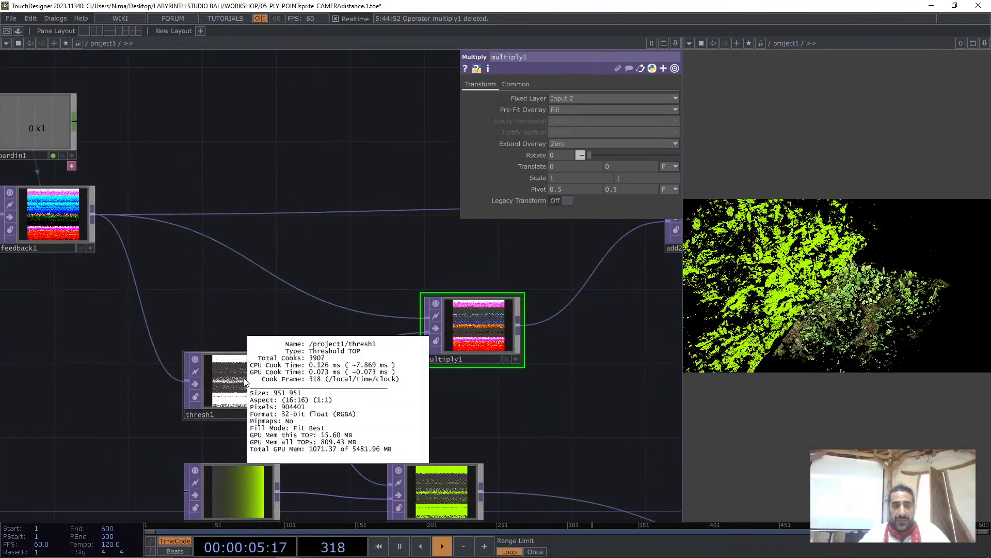
middle_click(475, 319)
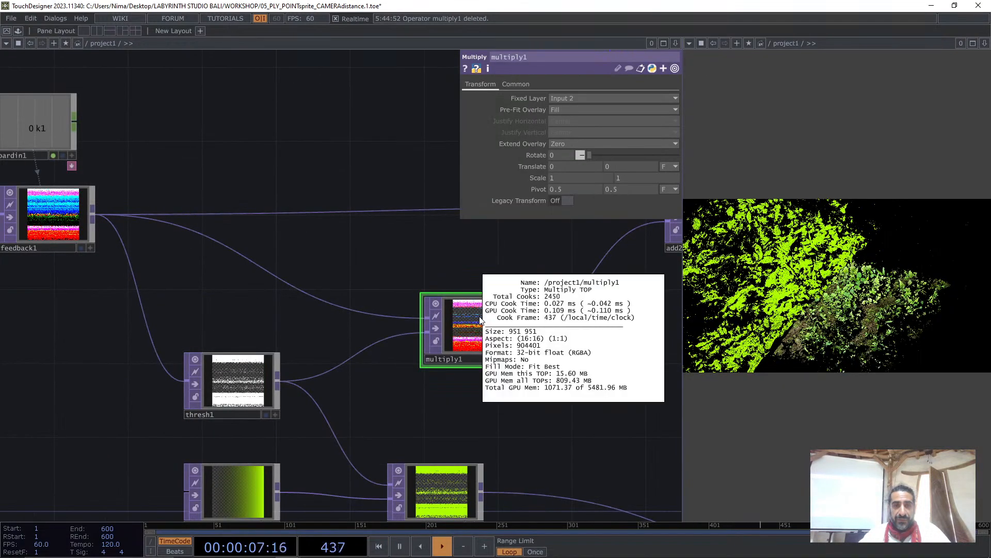
middle_click(51, 212)
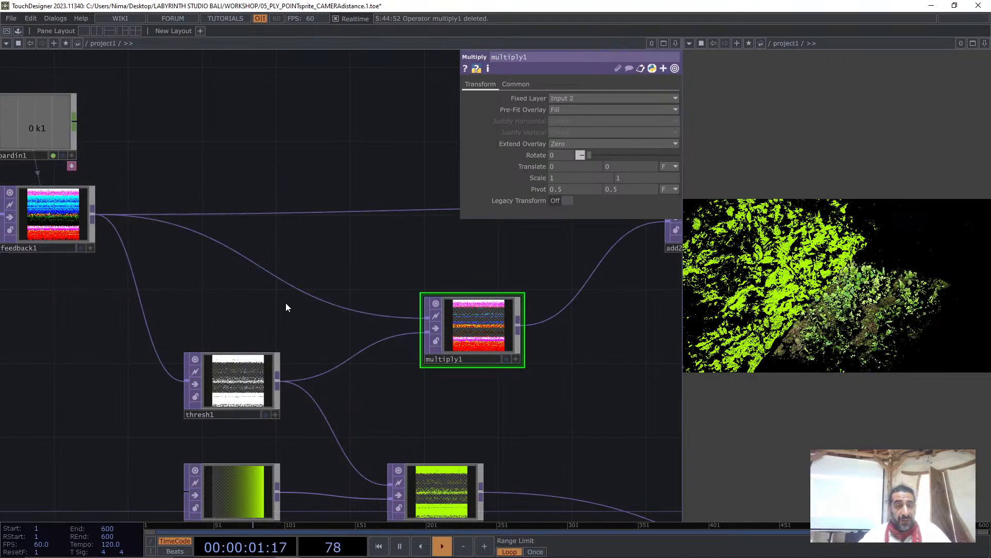
Insert a Math TOP into the wire between feedback1 and multiply1, placing it above thresh1
right_click(259, 267)
left_click(281, 255)
type("M")
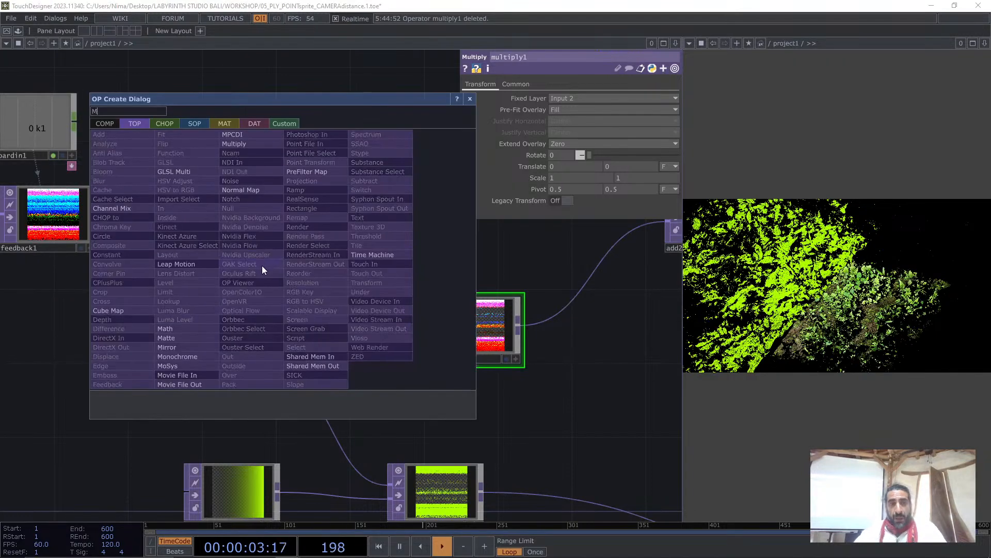
left_click(189, 327)
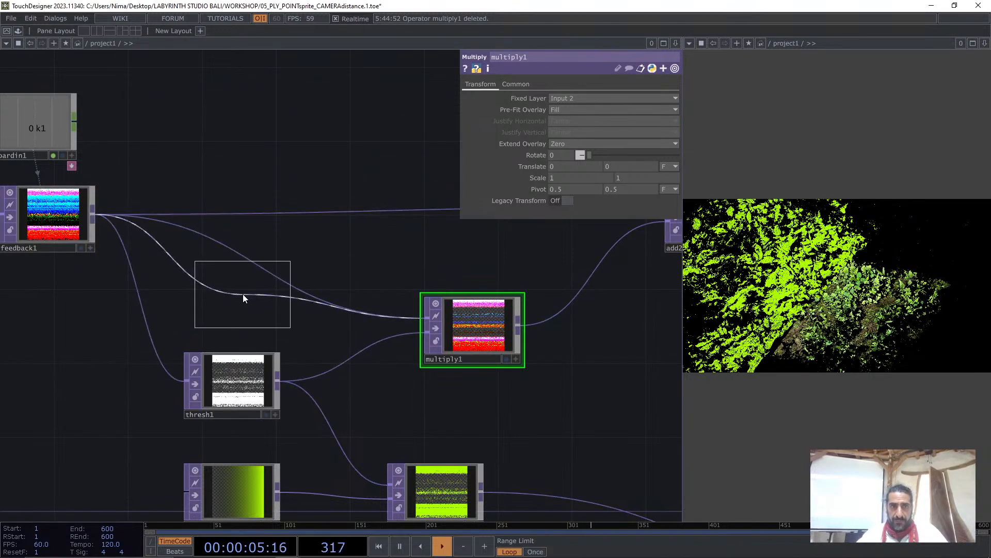
left_click(242, 293)
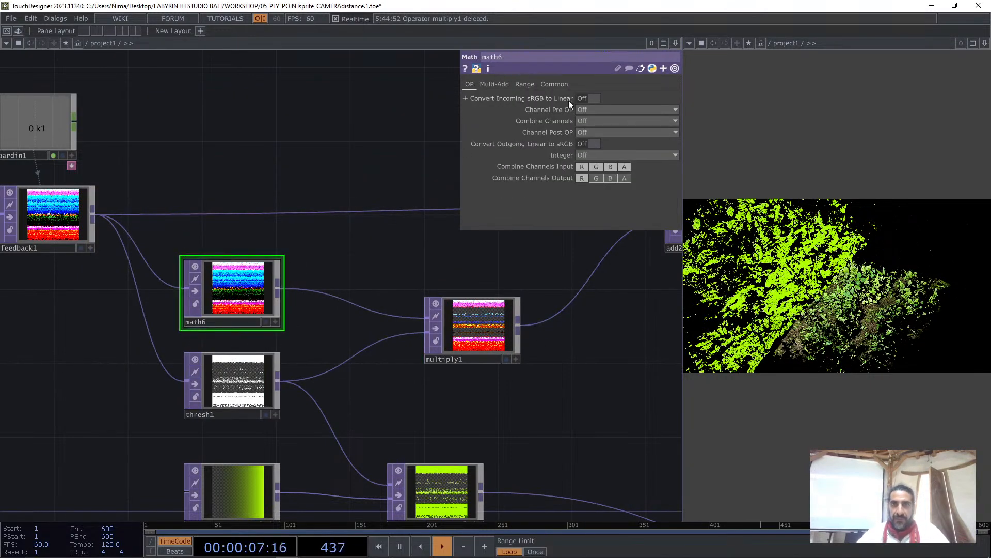
Try a Pre-Add of 2.4 on the Math TOP between feedback1 and multiply1, and settle on 0.1
left_click(526, 85)
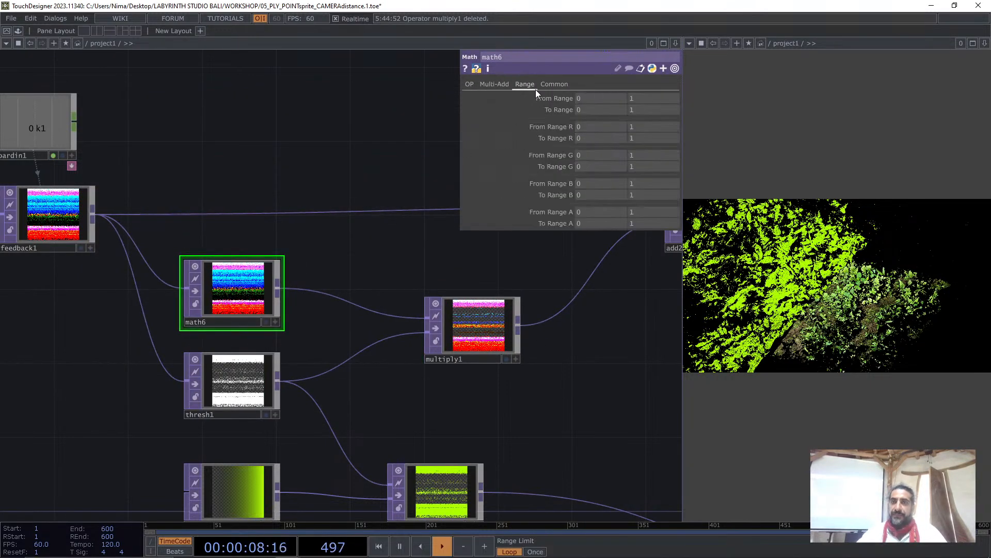
left_click(501, 82)
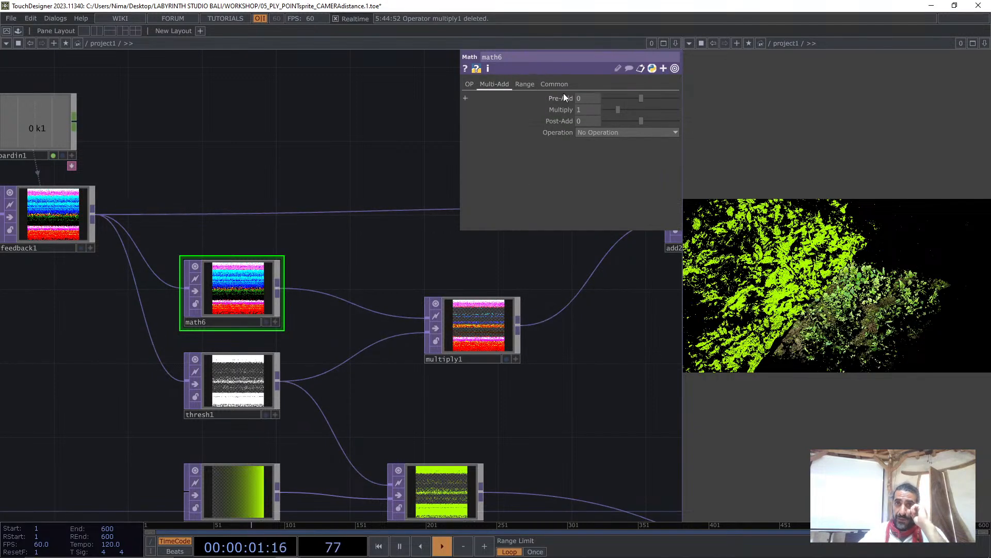
middle_click_drag(592, 97, 656, 98)
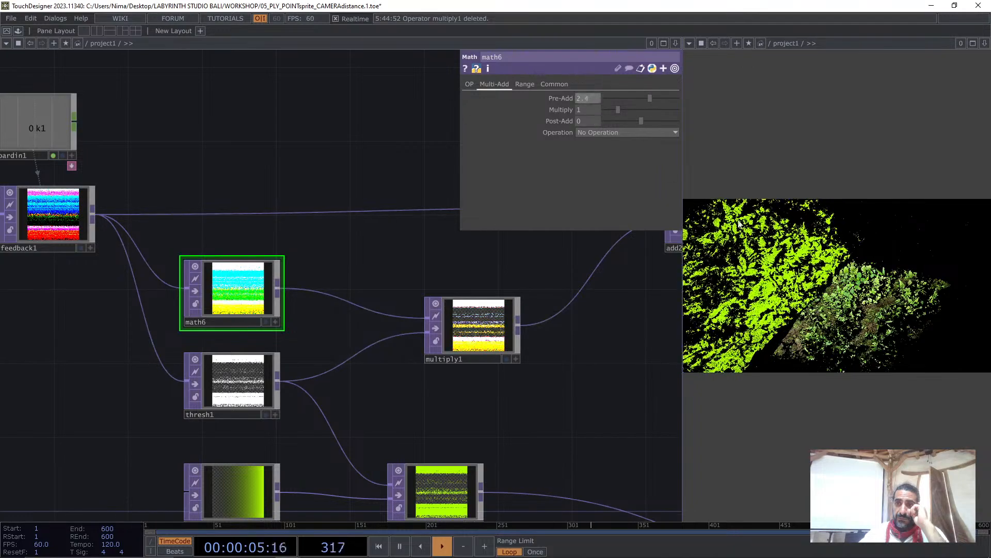
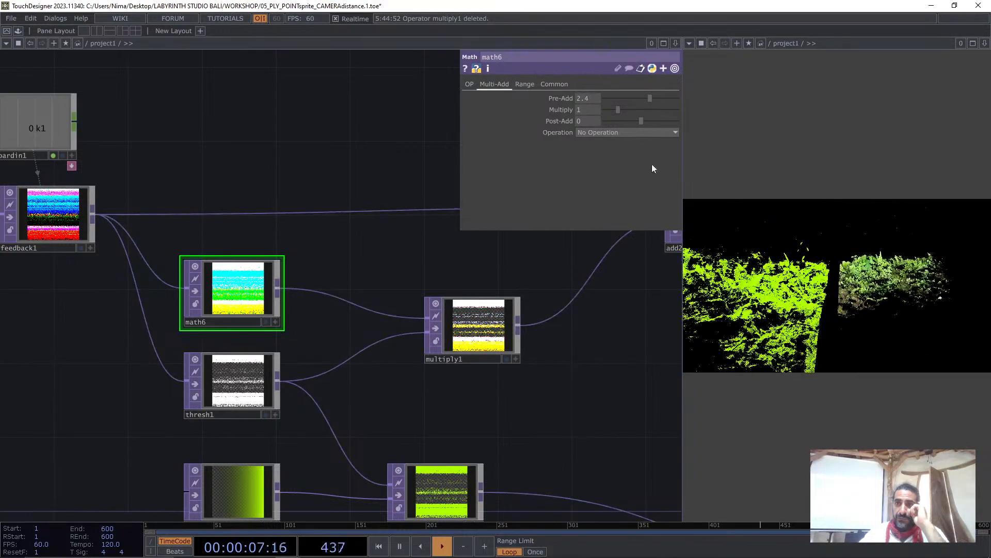
middle_click_drag(586, 103, 589, 85)
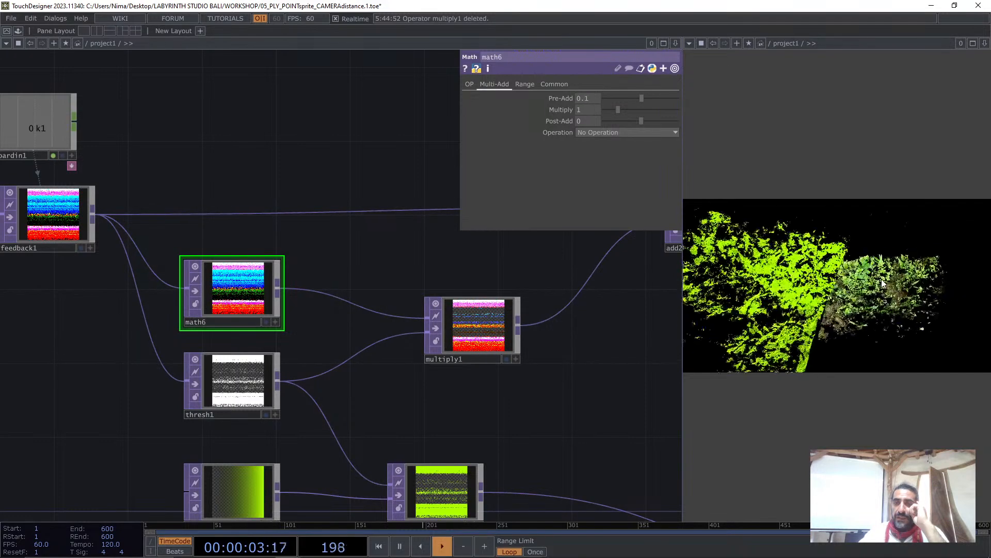
Review the parameters of thresh1 and multiply1, including multiply1's Common settings
left_click(237, 377)
left_click(476, 316)
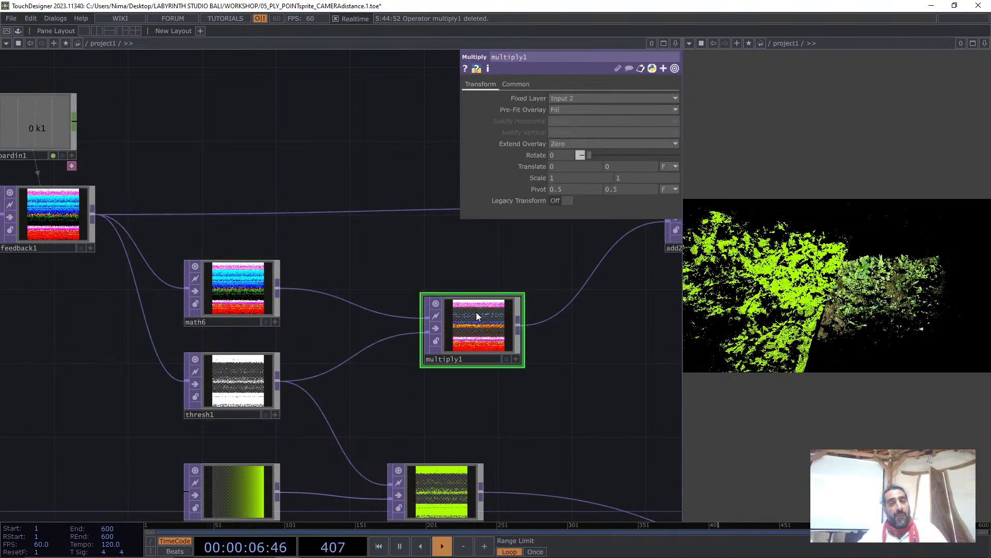
left_click(521, 87)
left_click(481, 84)
Switch to the Tree_FeedbackLoop_Soundreactive project and compare the settings of thresh2 and multiply1
key("alt+Tab")
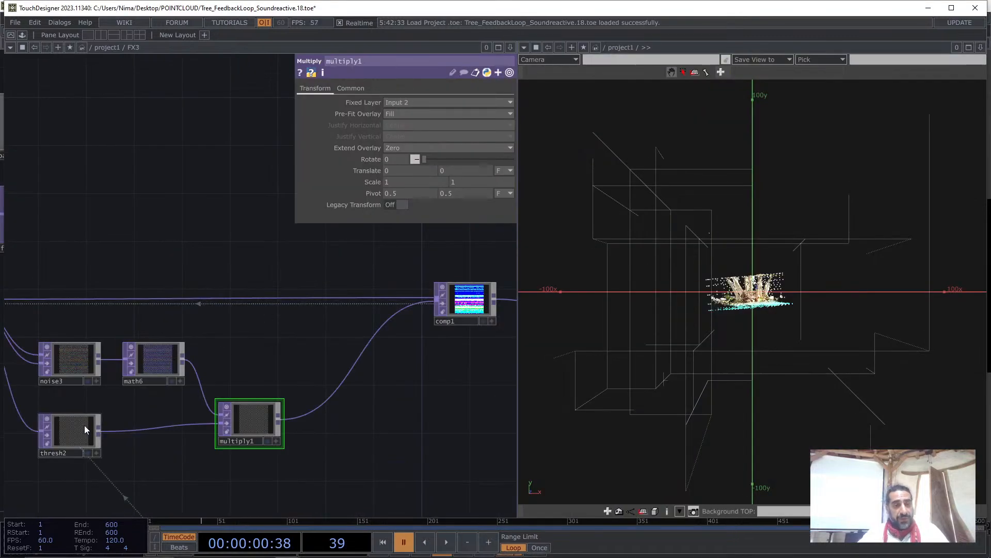
left_click(84, 429)
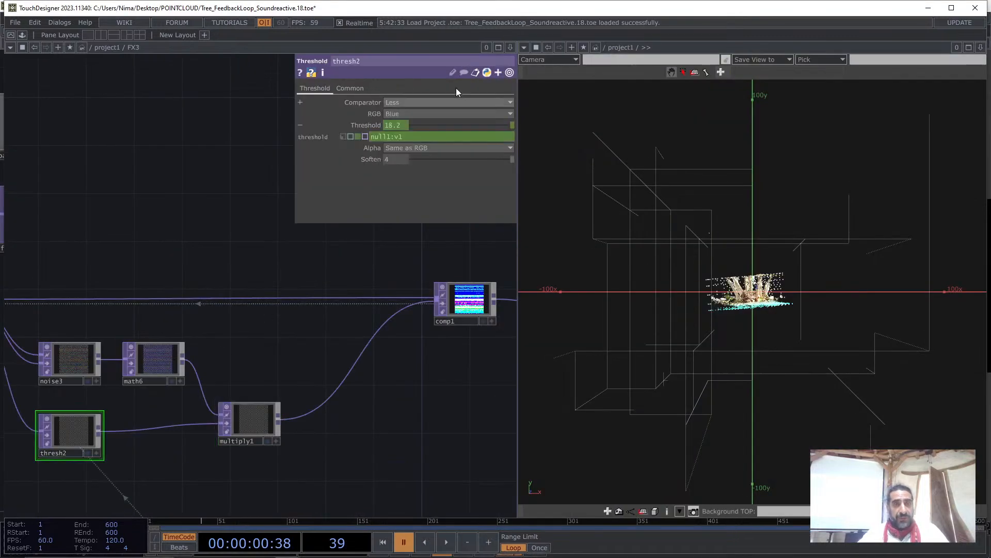
left_click(338, 87)
left_click(252, 417)
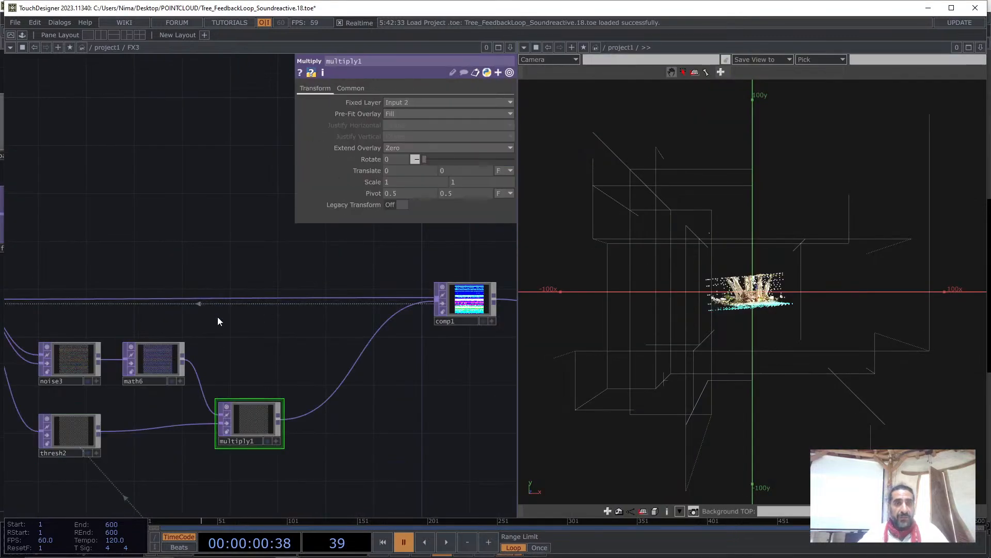
Examine the Common, Transform and Output settings of noise3 in the FX3 network
left_click_drag(104, 371, 189, 352)
left_click(163, 340)
left_click(405, 87)
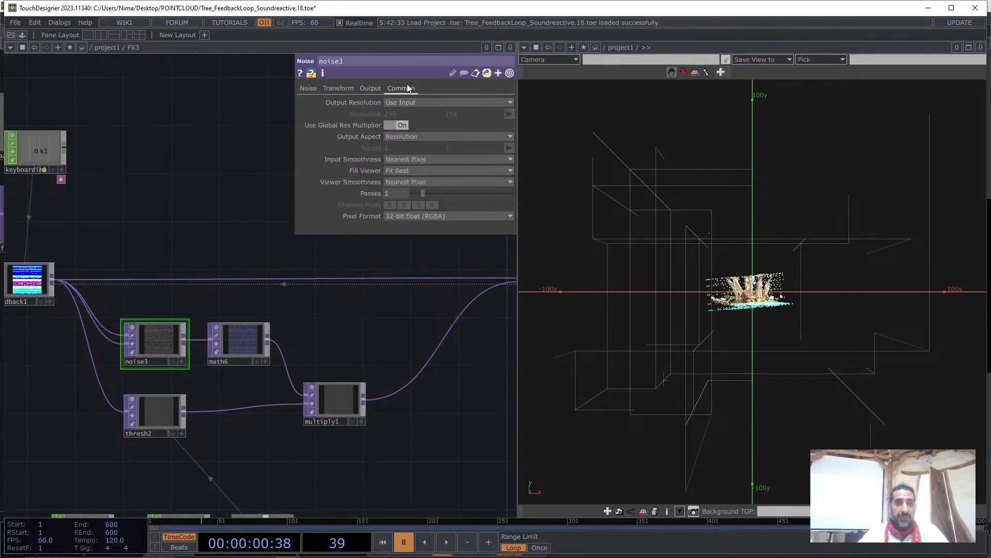
left_click(338, 88)
left_click(370, 88)
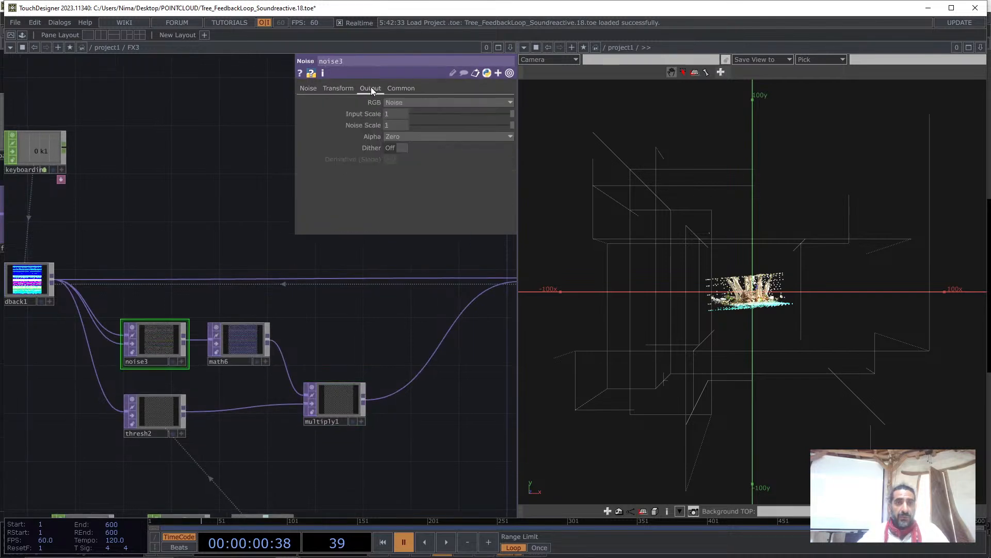
Bypass noise3 in the FX3 network and start timeline playback
left_click(135, 343)
left_click_drag(156, 202, 209, 217)
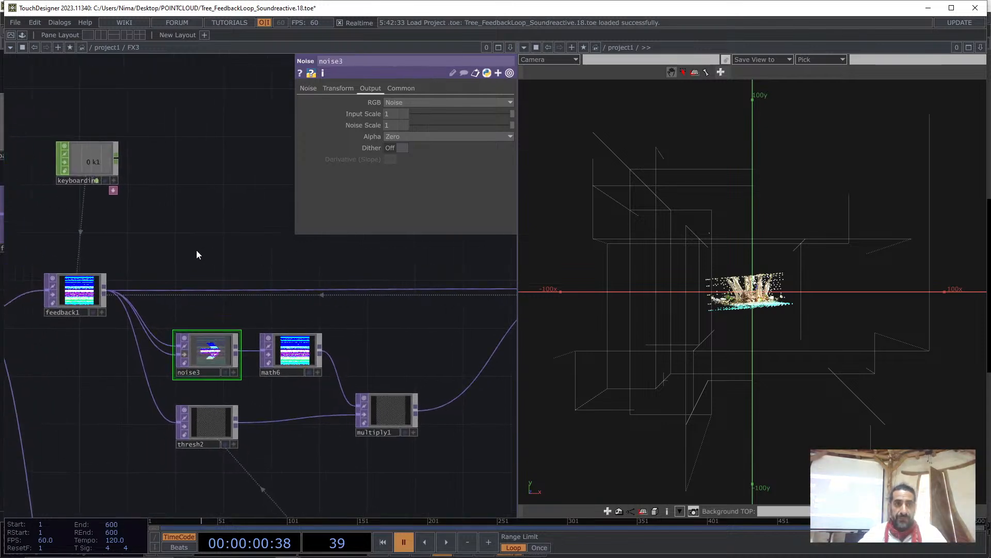
key("space")
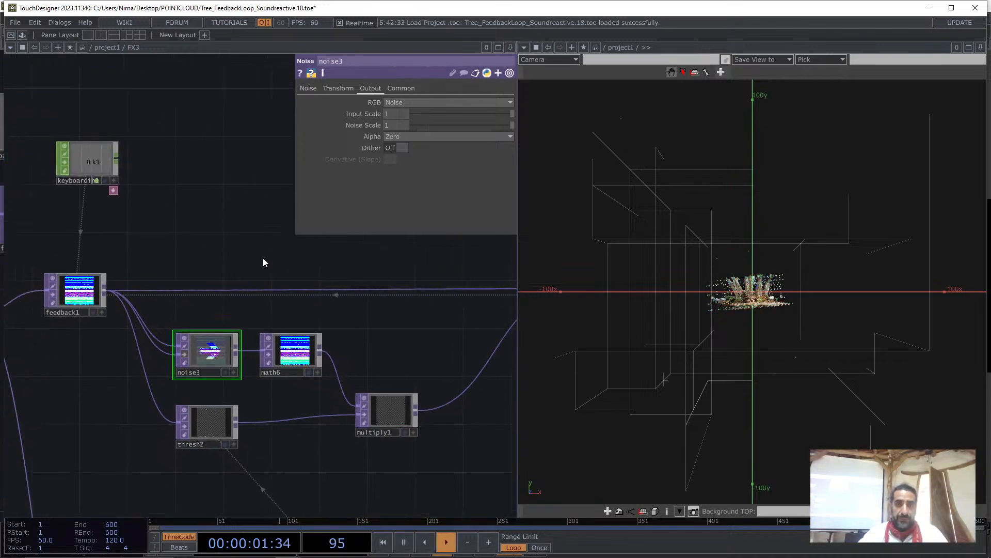
Go up to the project1 network, look over the position and color instancing operators, and view the tree point cloud up close
key("u")
left_click_drag(398, 395, 138, 413)
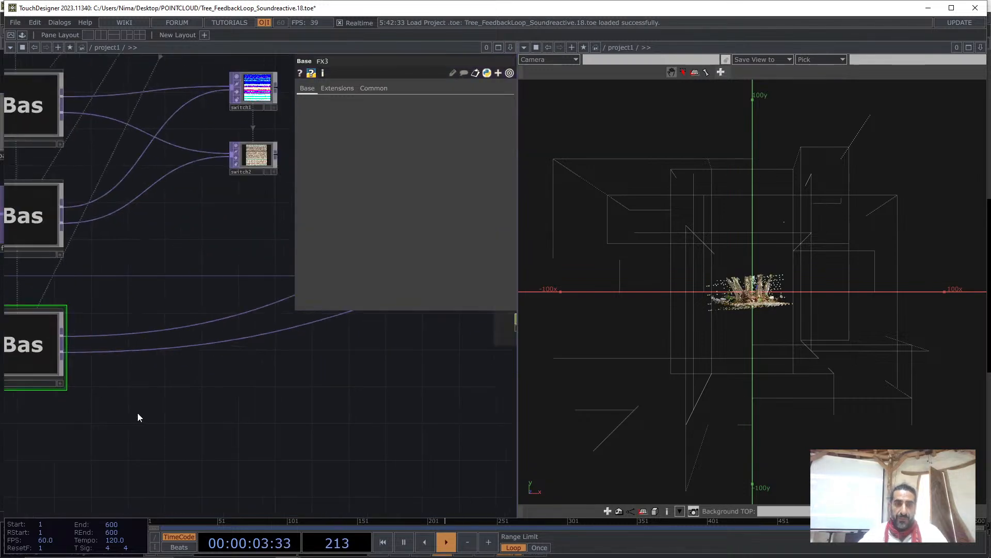
scroll(138, 418, "down", 5)
scroll(110, 387, "up", 3)
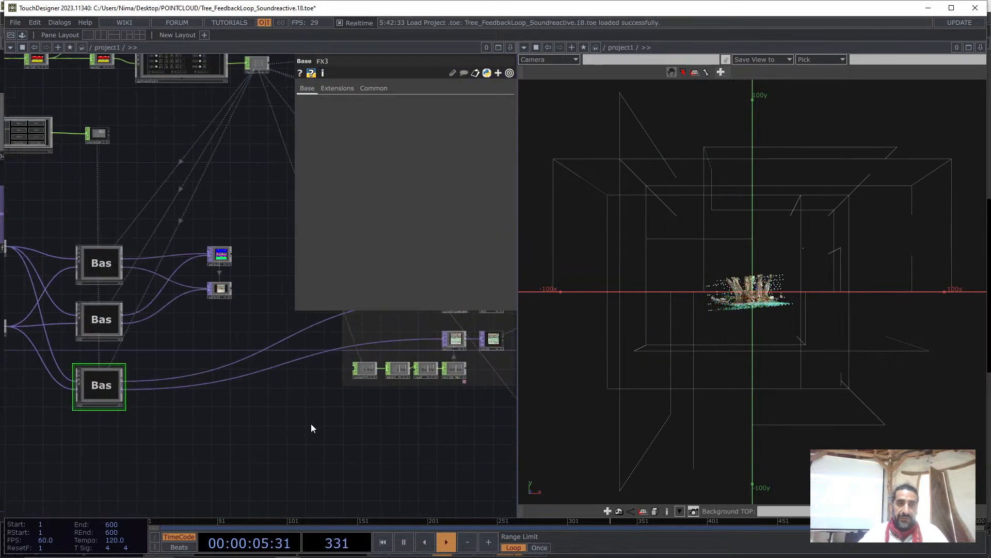
left_click_drag(425, 341, 174, 372)
scroll(224, 338, "up", 3)
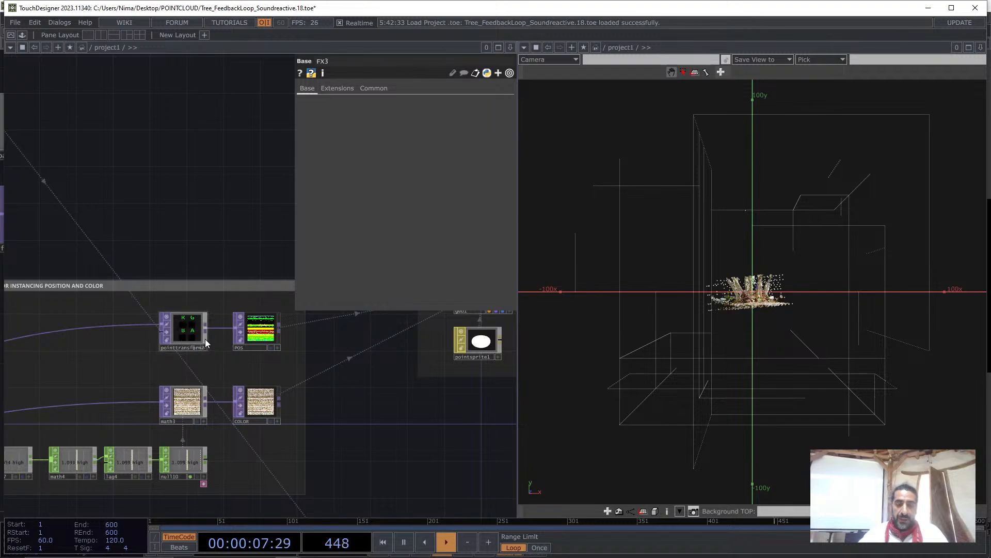
left_click_drag(790, 274, 672, 330)
scroll(728, 298, "up", 5)
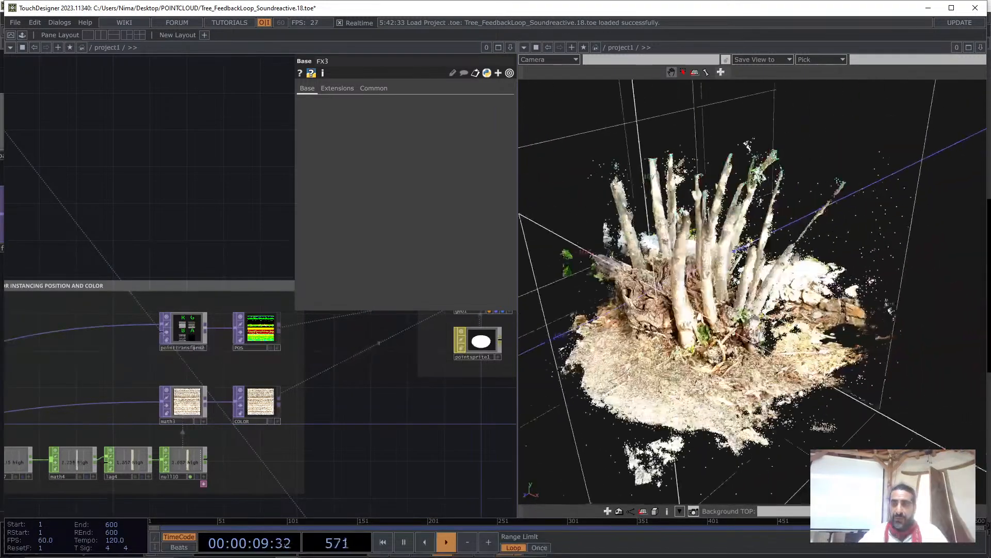
scroll(669, 326, "up", 3)
Return inside FX3 and examine the Pre-Add setting of math6 in the feedback chain
left_click_drag(53, 391, 254, 309)
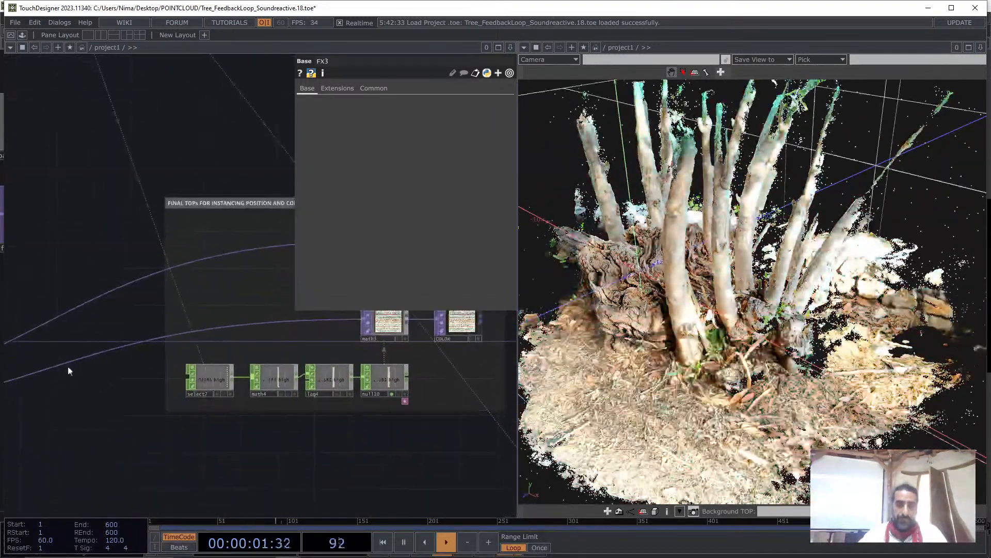
left_click_drag(68, 371, 418, 308)
scroll(60, 284, "up", 6)
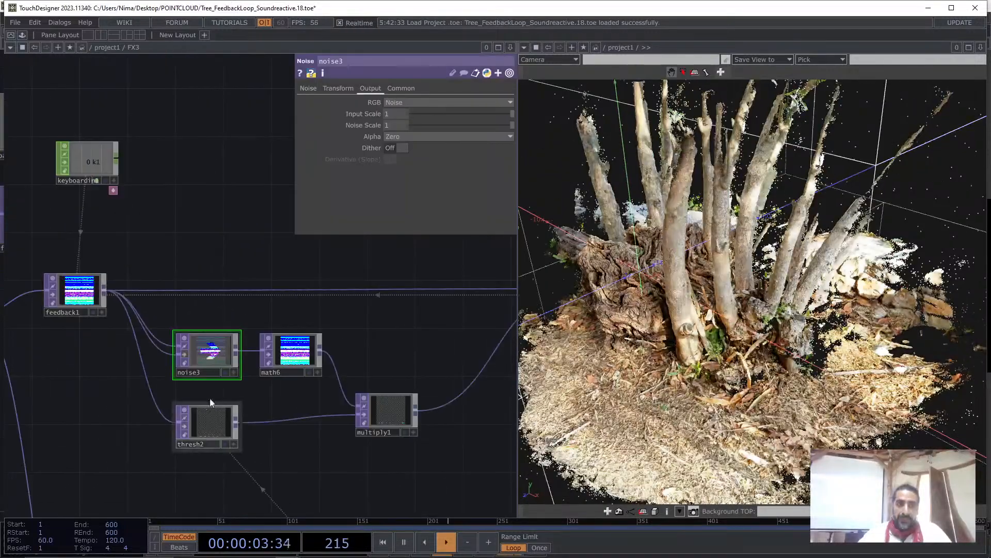
left_click_drag(289, 384, 278, 379)
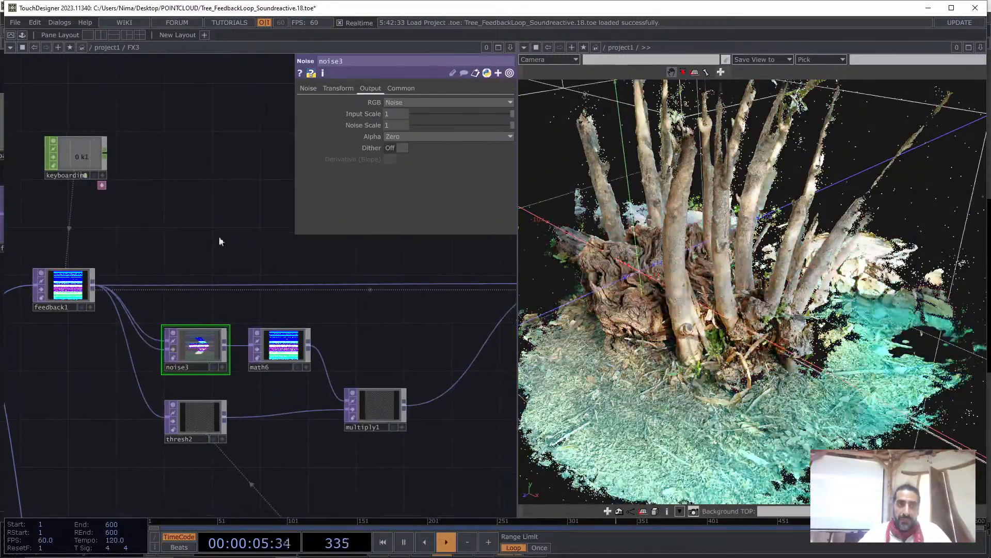
left_click_drag(386, 361, 323, 356)
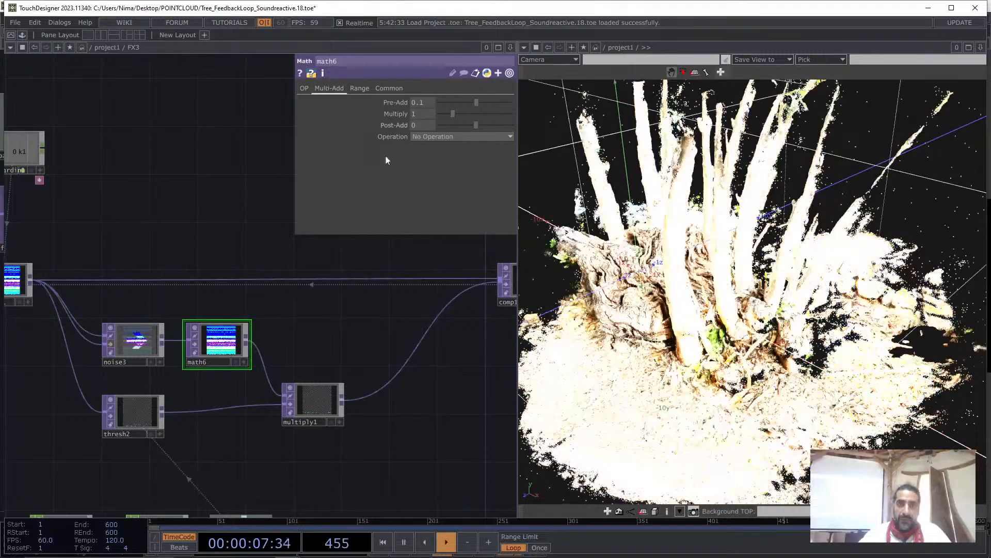
left_click_drag(429, 102, 439, 101)
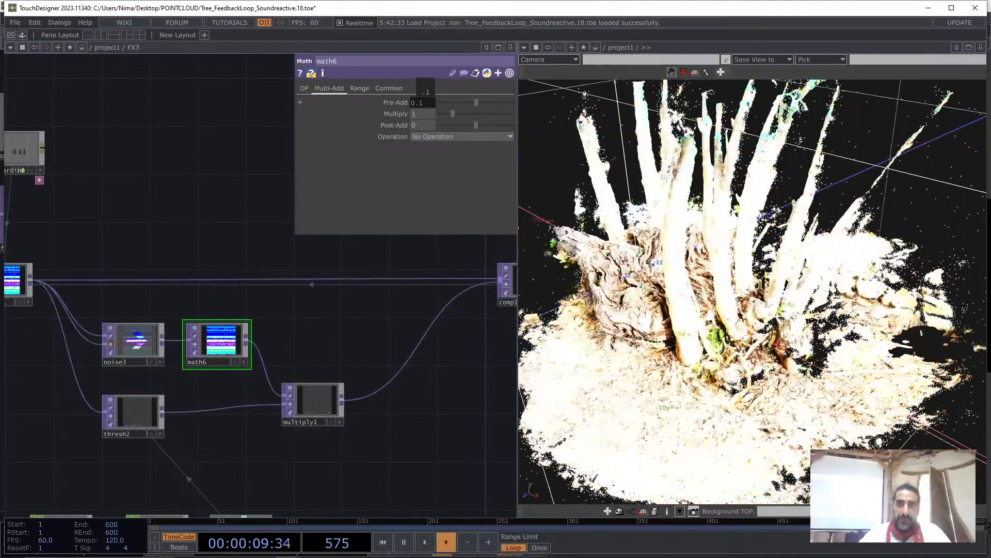
Add a Constant CHOP below select1 in the control chain that drives thresh2's threshold
left_click(133, 413)
left_click_drag(72, 496, 174, 279)
left_click(192, 266)
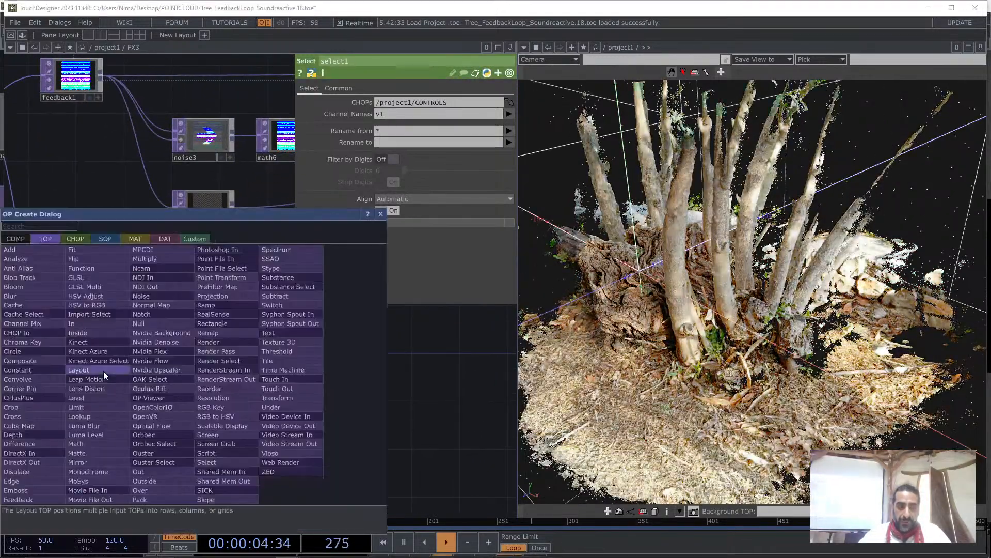
key("Tab")
type("C")
left_click(75, 239)
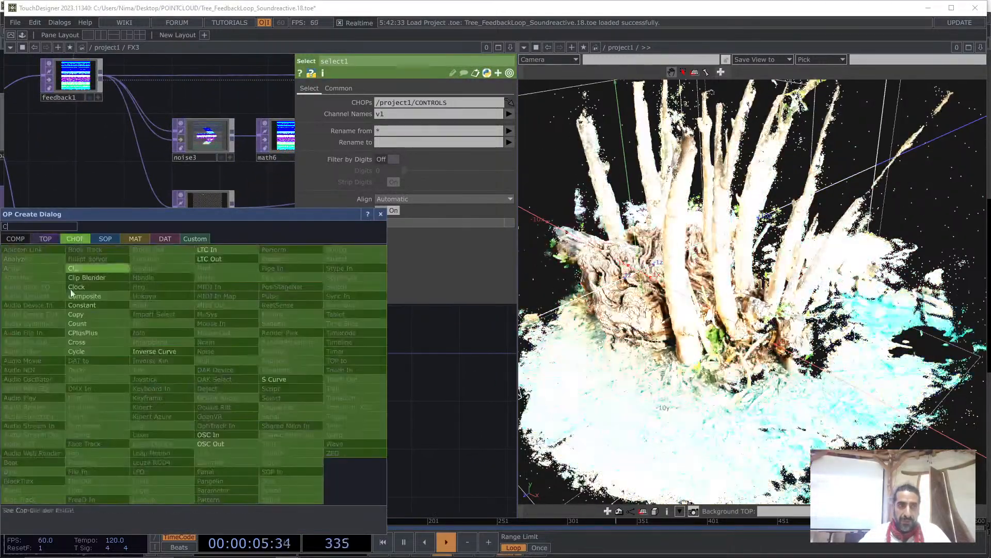
left_click(98, 305)
left_click(119, 347)
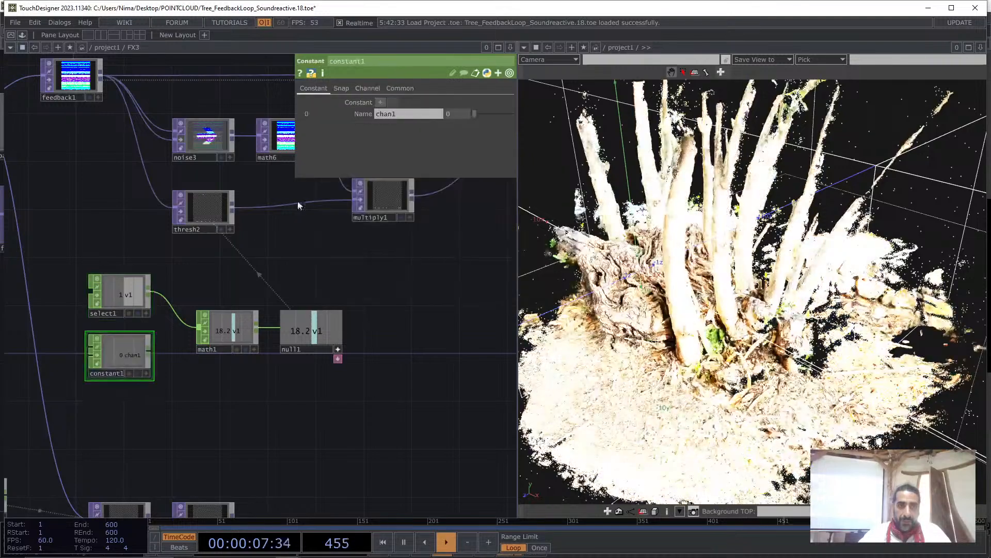
Feed math1 from constant1 instead of select1 and set constant1's value to 0.88
middle_click_drag(470, 103, 483, 103)
left_click(150, 352)
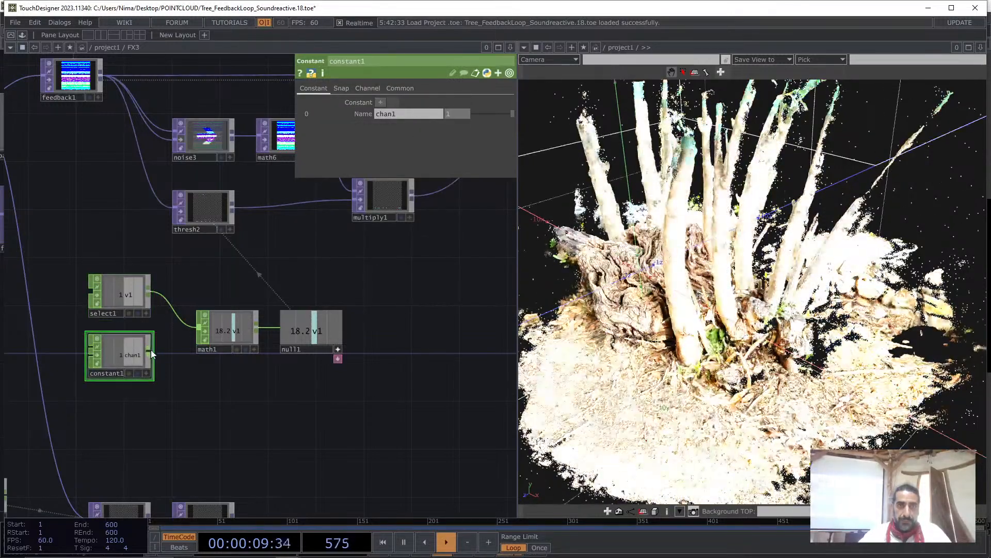
left_click(200, 326)
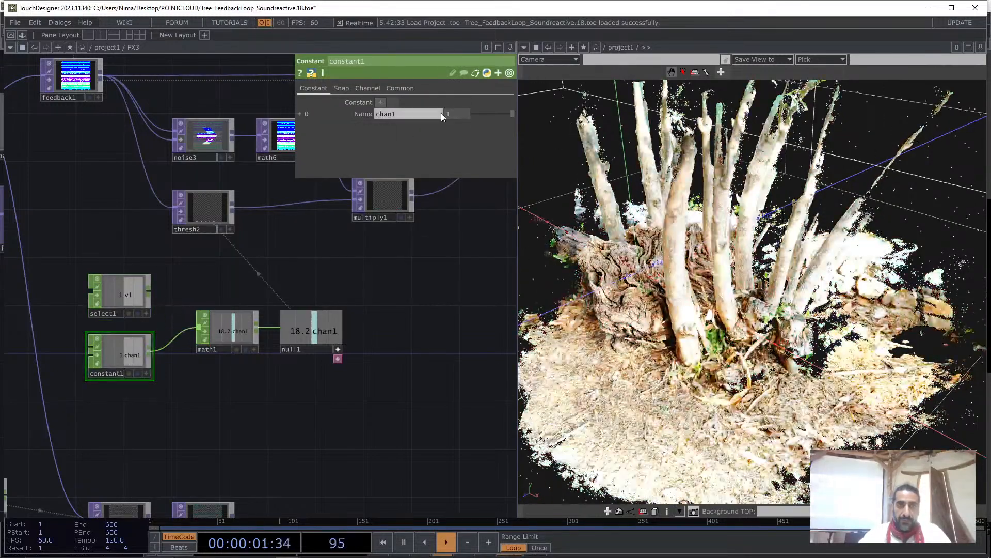
left_click_drag(503, 112, 509, 110)
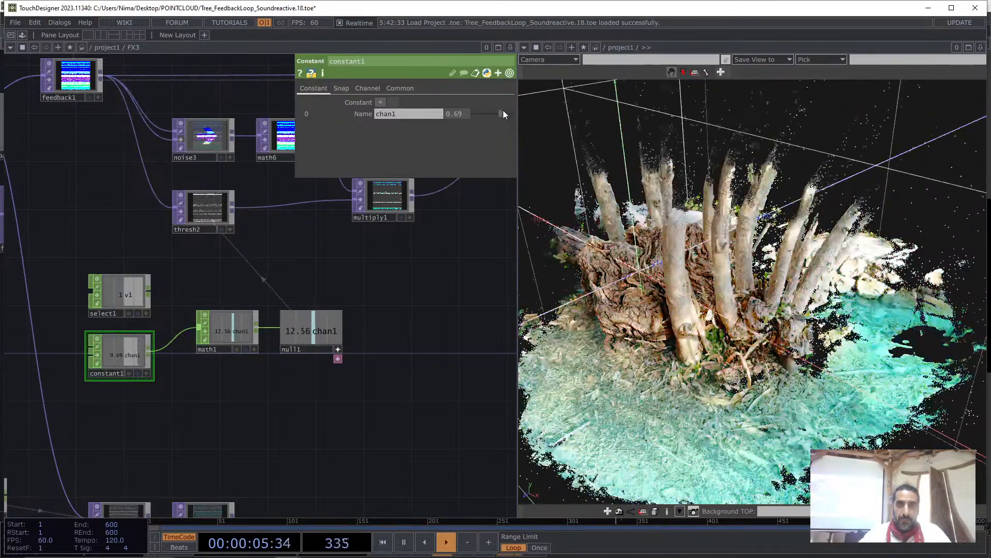
left_click_drag(386, 257, 309, 349)
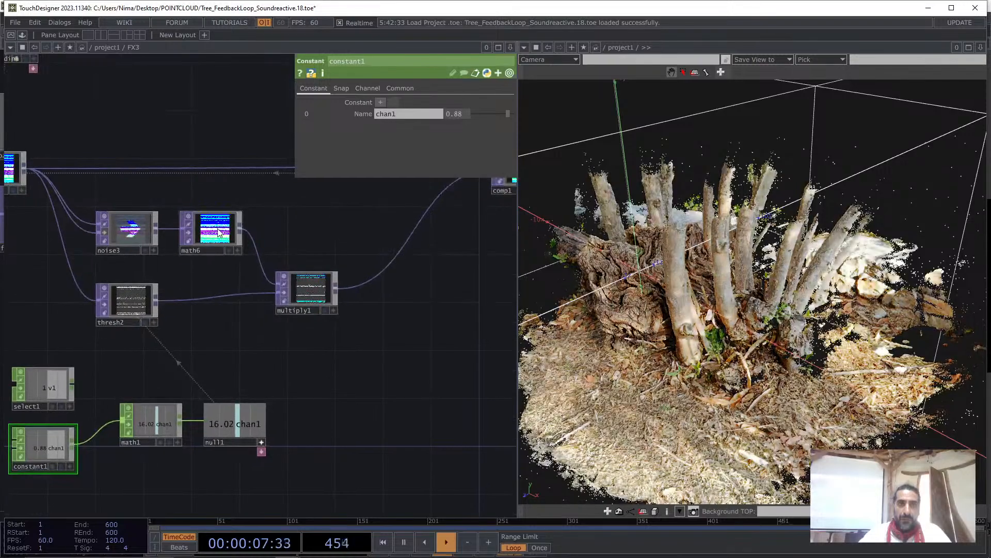
Set the Pre-Add of math6 to 0.01
left_click(211, 231)
middle_click(427, 102)
middle_click_drag(429, 113, 439, 114)
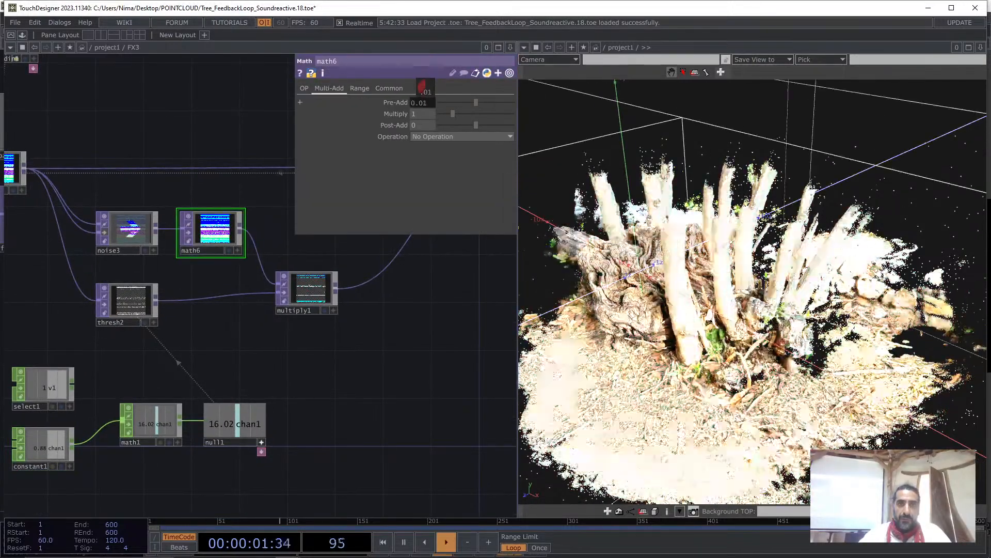
Sweep constant1's value up to 1 and back down to 0.53 to shift the threshold driving the tree effect
left_click(69, 452)
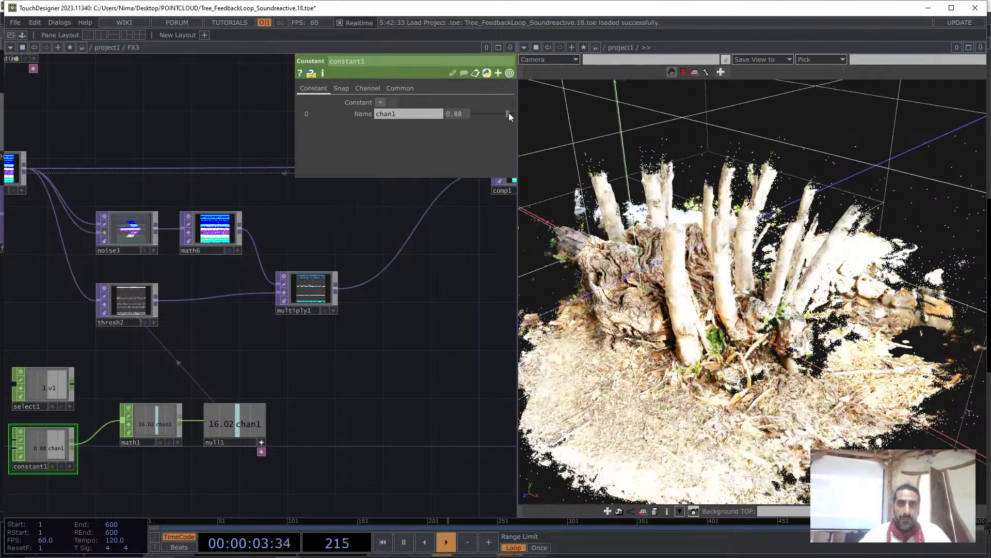
mouse_move(509, 113)
left_mouse_down()
mouse_move(497, 112)
mouse_move(514, 113)
left_mouse_up()
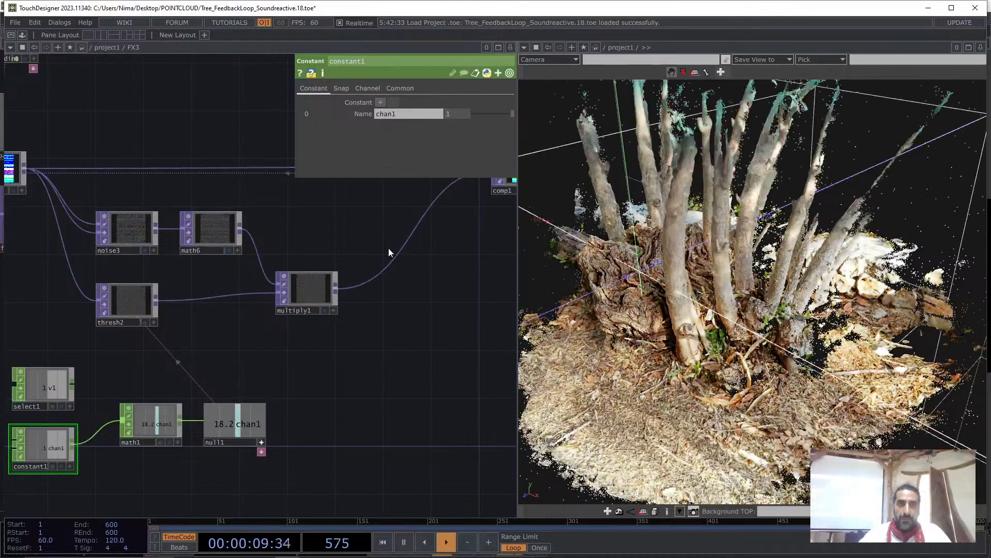
left_click_drag(509, 114, 494, 114)
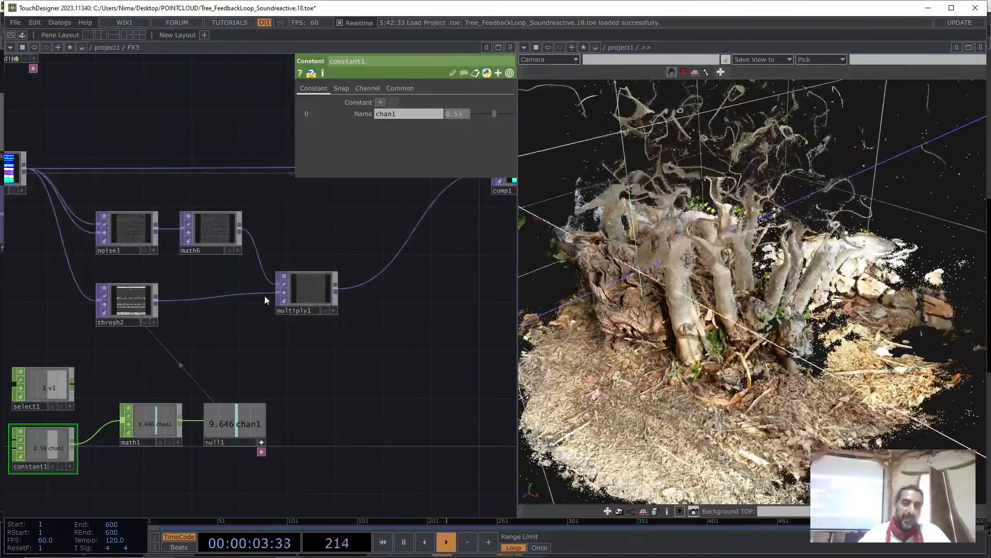
Examine the settings of thresh2, noise3, comp1 and multiply1 in the feedback chain
left_click(132, 305)
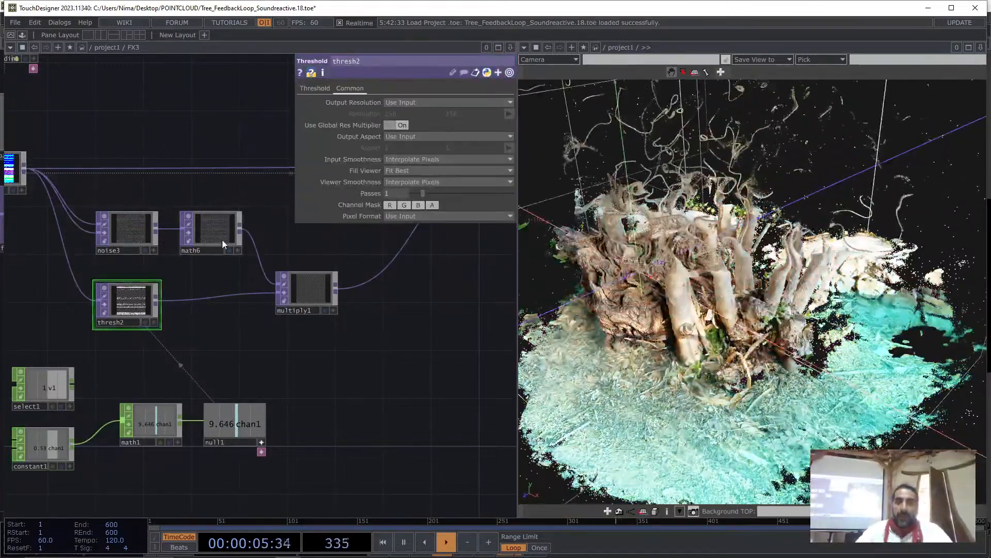
left_click(132, 224)
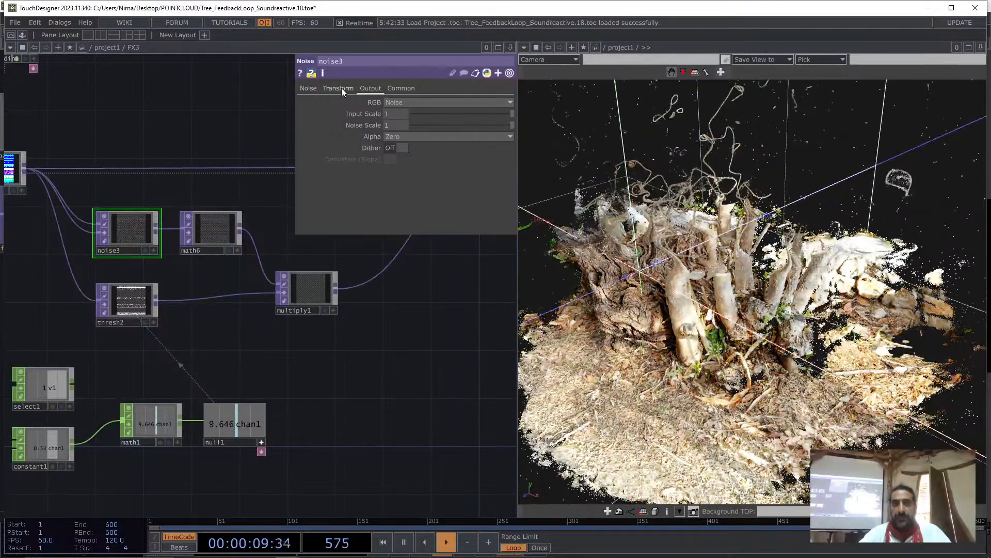
middle_click_drag(305, 291, 228, 385)
left_click_drag(454, 269, 385, 276)
left_click(384, 275)
middle_click_drag(313, 367, 236, 311)
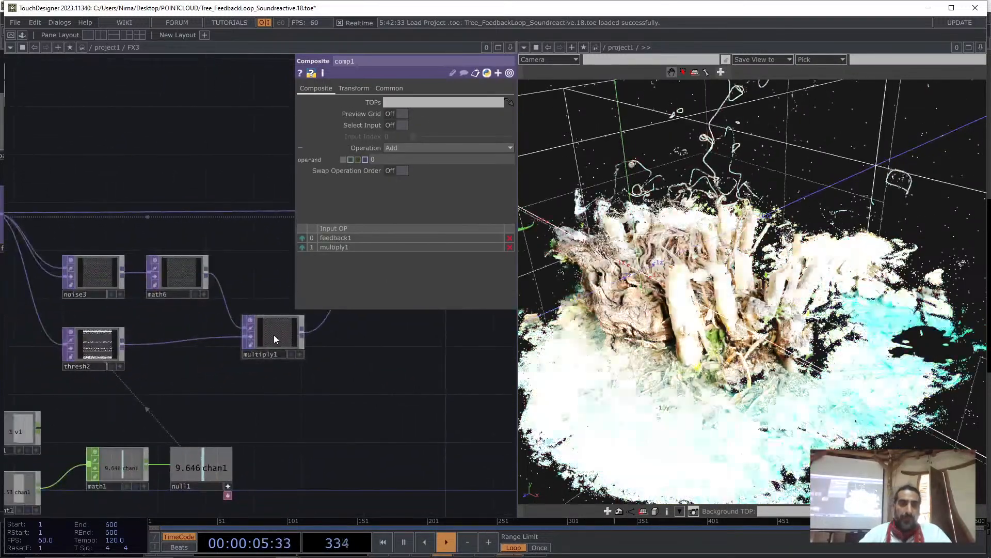
left_click(274, 338)
middle_click_drag(215, 412, 356, 370)
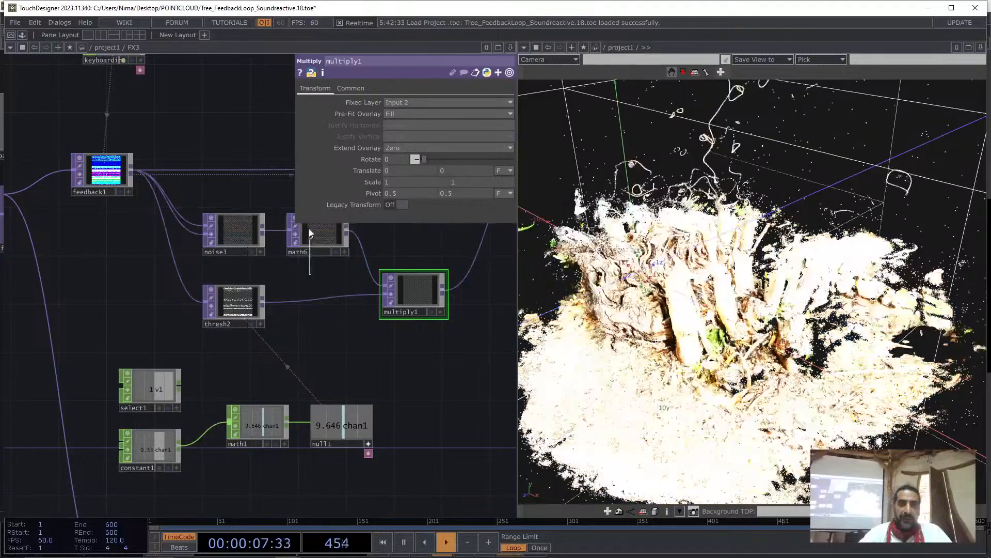
Set the Pre-Add of math6 to 0.2 and pause the timeline
left_click(309, 232)
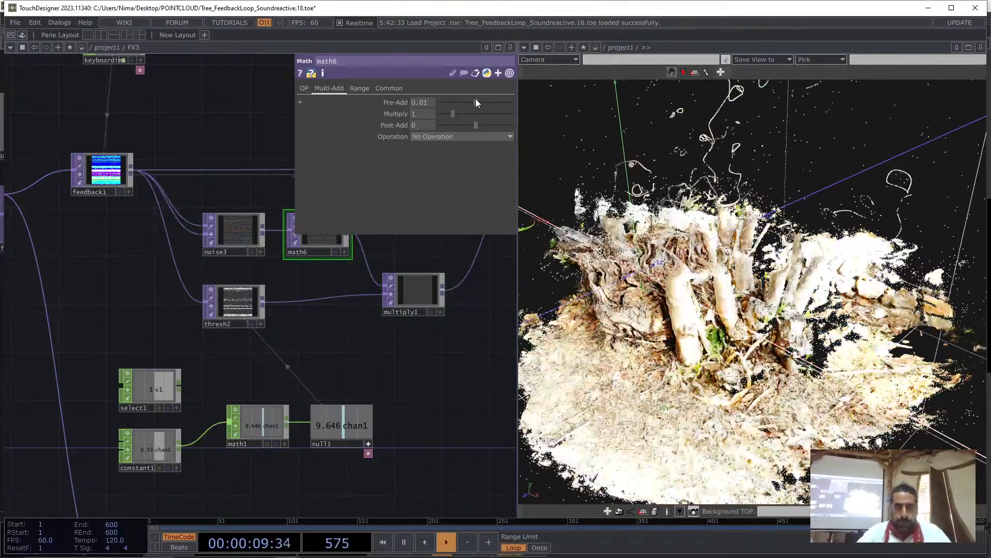
left_click_drag(476, 101, 476, 103)
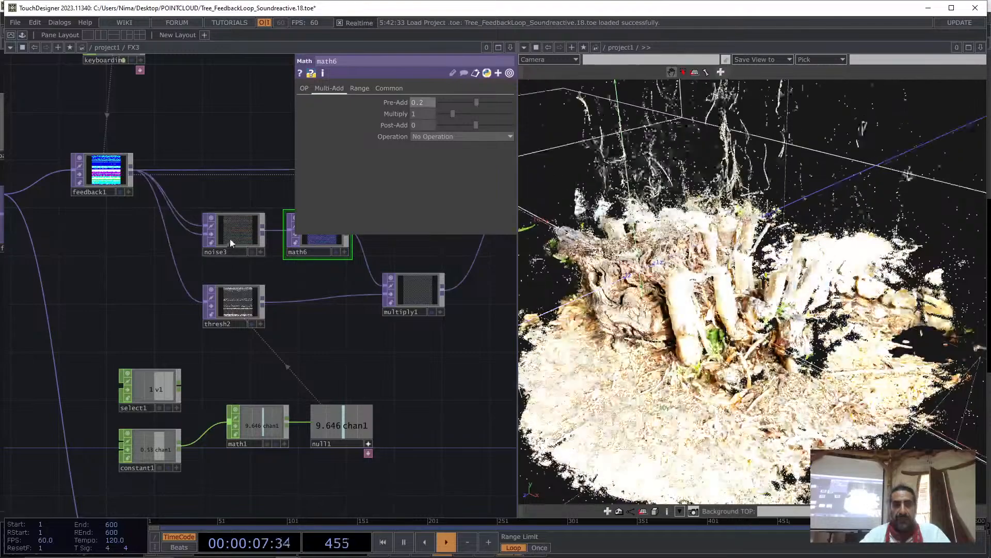
key("space")
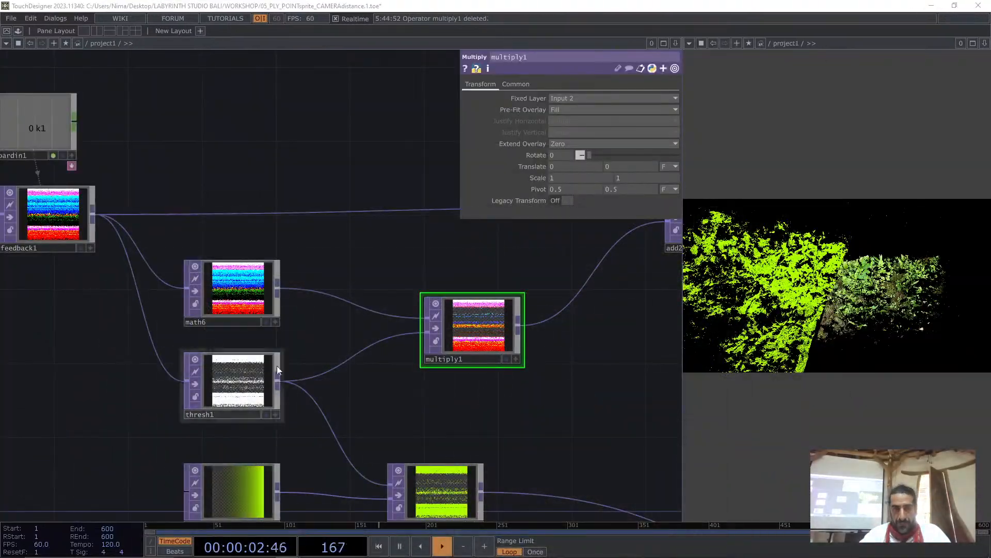
Switch to the 05_PLY_POINTsprite_CAMERAdistance project and move math6 and multiply1 farther along the chain to make room after feedback1
left_click(242, 368)
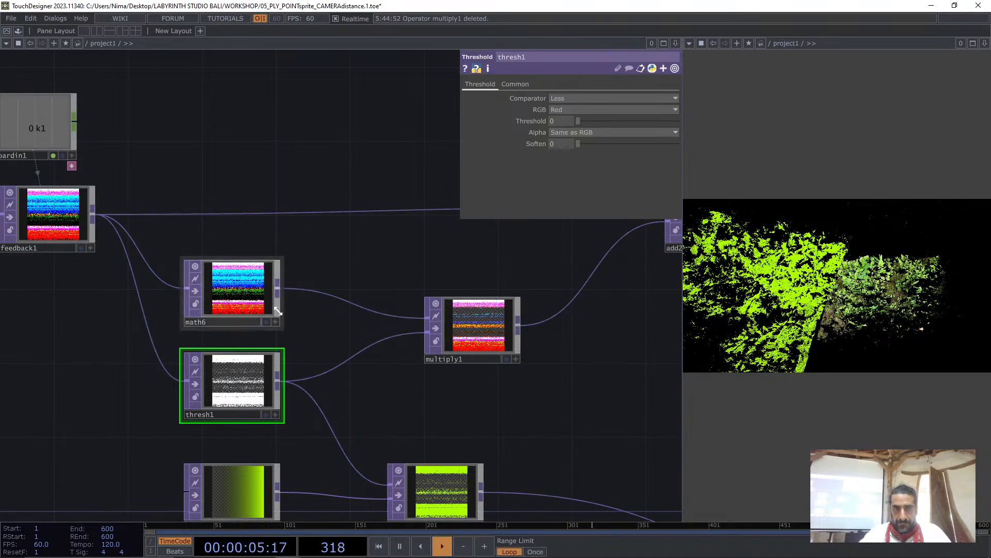
left_click(239, 293)
left_click_drag(239, 294, 350, 288)
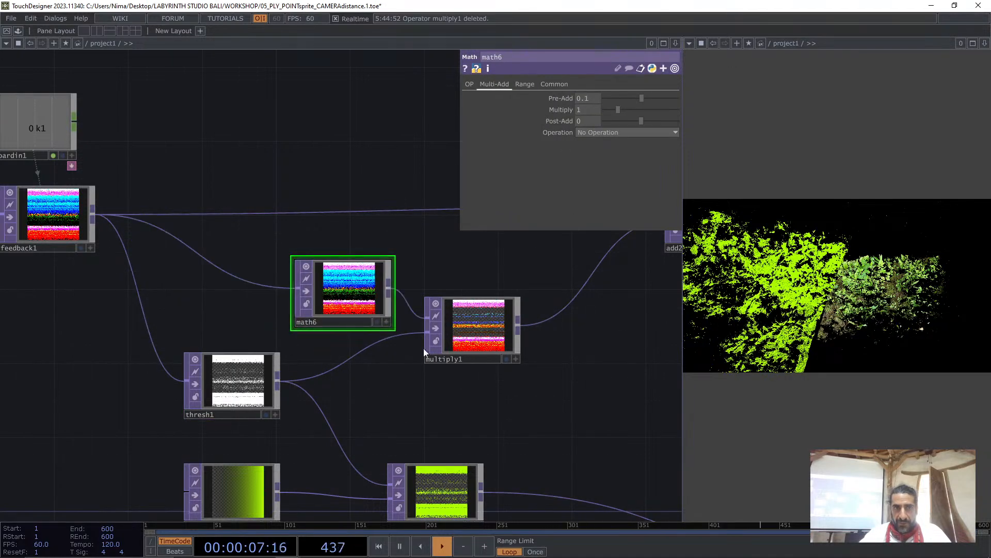
left_click_drag(479, 325, 553, 337)
scroll(540, 447, "down", 3)
middle_click_drag(539, 447, 555, 467)
left_click_drag(516, 425, 393, 204)
Select the color chain with pointfileselect1, ramp1 and lookup1 and move it farther below the feedback chain
middle_click_drag(400, 234, 445, 307)
right_click_drag(614, 376, 73, 235)
left_click_drag(274, 228, 267, 285)
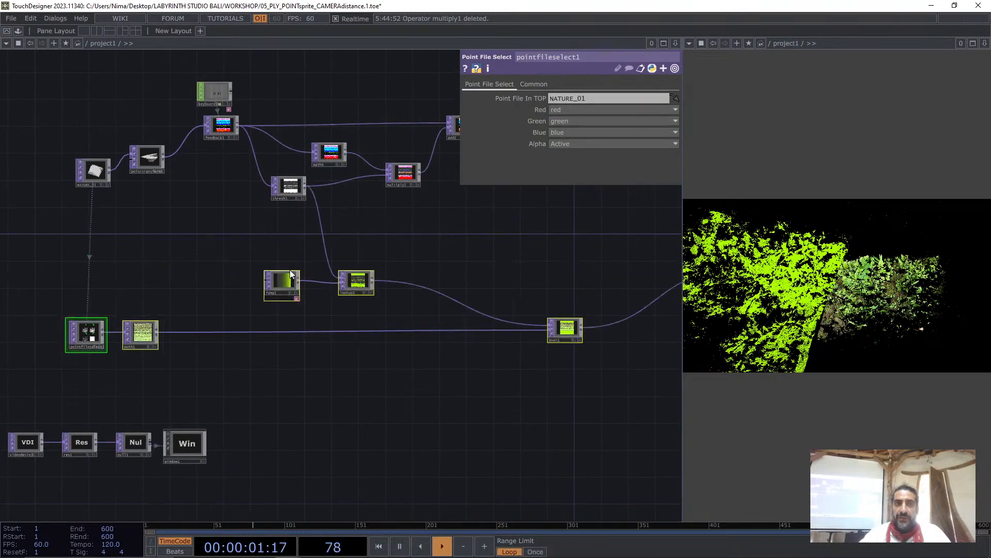
Move feedback1 away from math6 and lower math6 to free space between the two operators
scroll(300, 132, "up", 2)
scroll(270, 144, "up", 3)
scroll(271, 144, "up", 2)
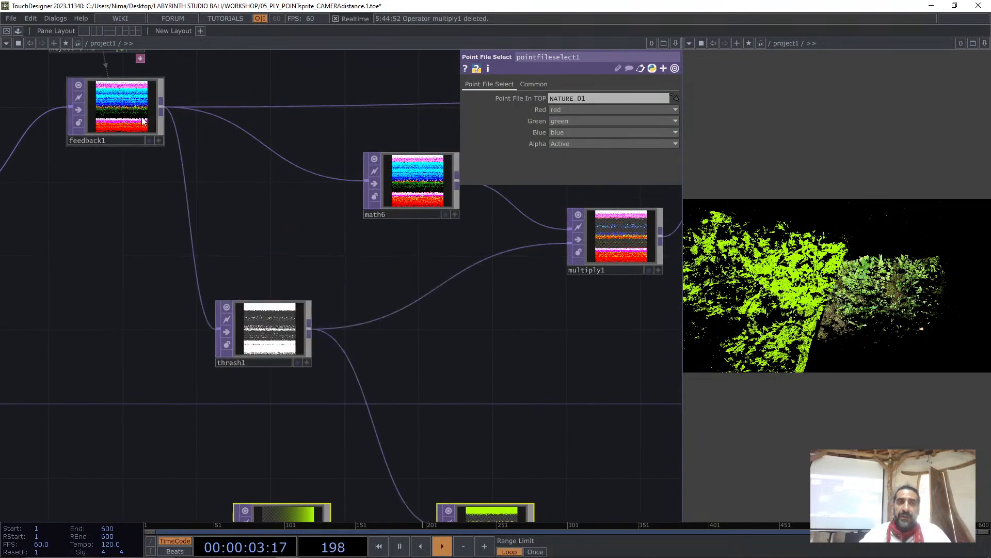
left_click_drag(116, 109, 44, 148)
left_click_drag(365, 183, 371, 236)
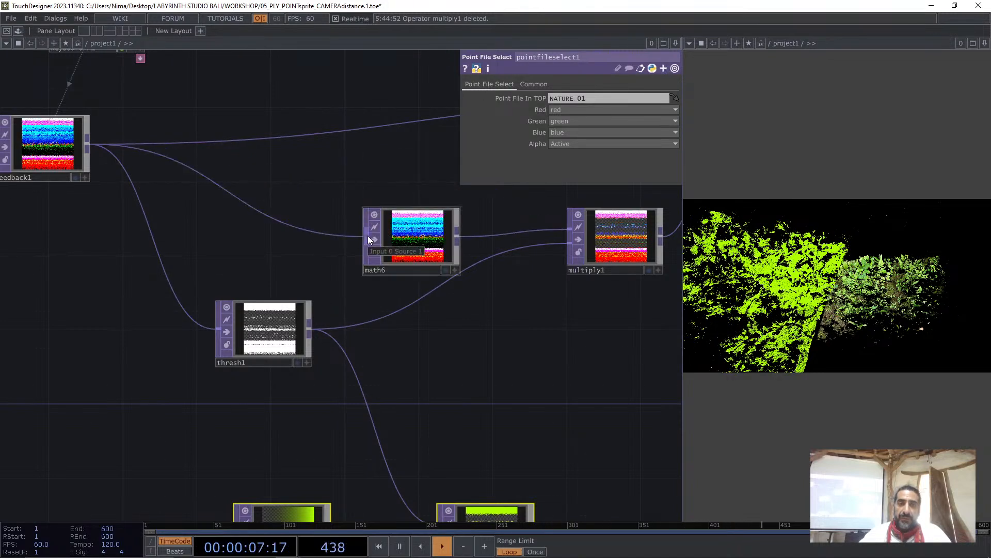
Insert a Noise TOP on the wire between feedback1 and math6 and connect feedback1 to its second input as well
right_click(288, 222)
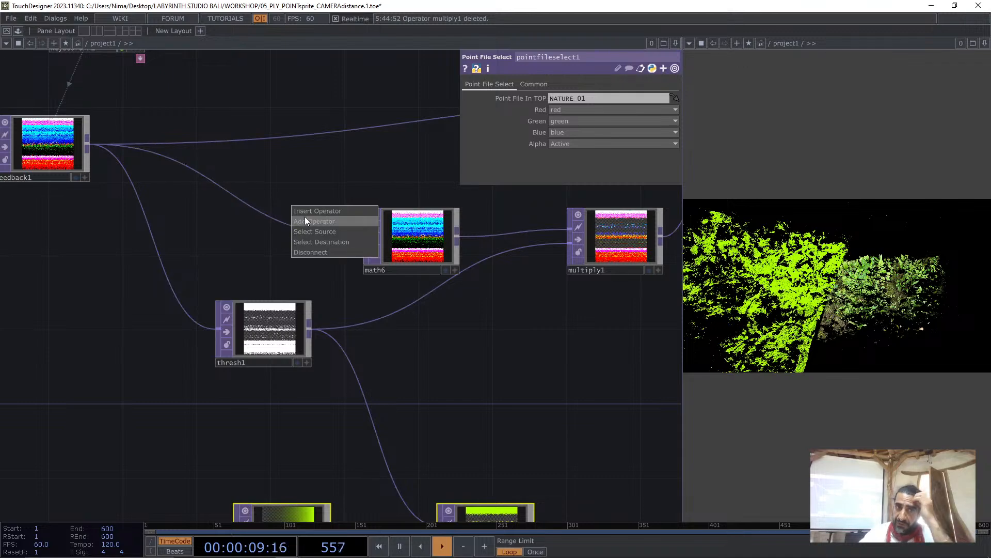
left_click(308, 214)
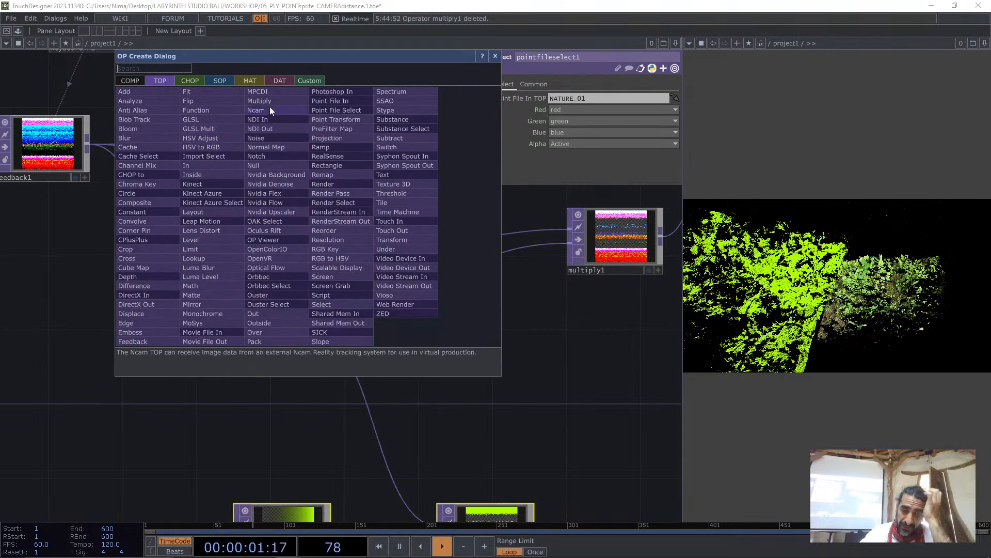
left_click(265, 138)
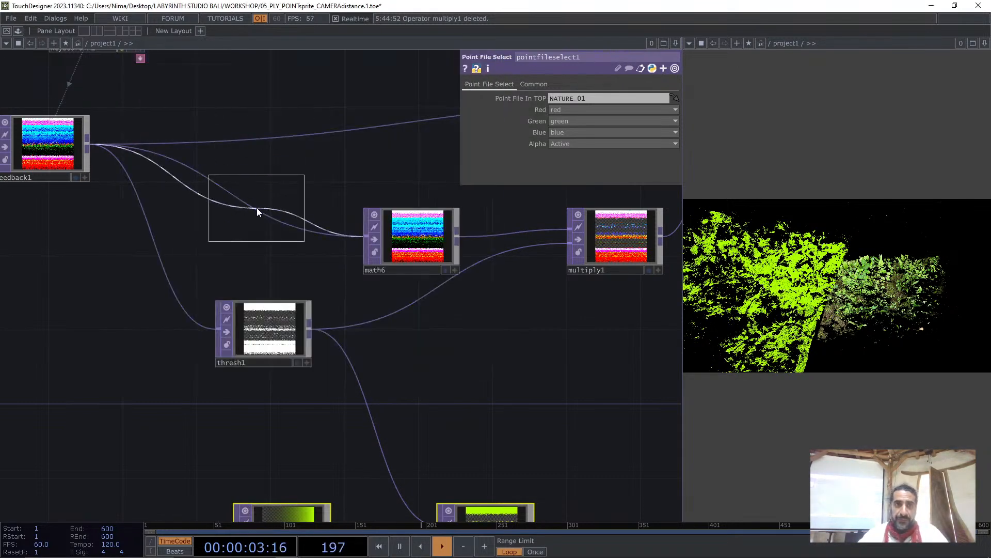
left_click(274, 205)
left_click_drag(87, 149, 219, 206)
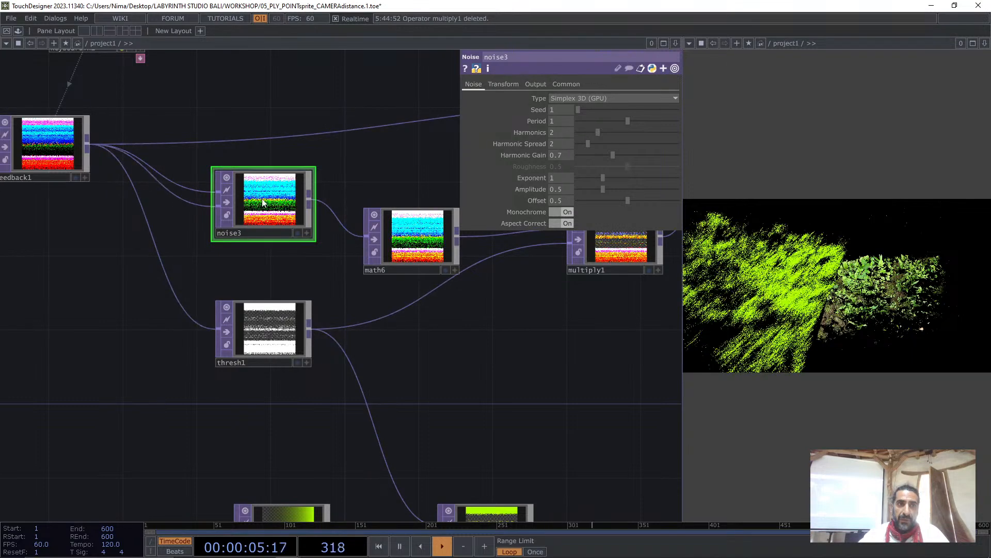
Set noise3's Amplitude to 0.1 and Offset to 0
middle_click_drag(559, 190, 538, 178)
left_click_drag(588, 201, 537, 206)
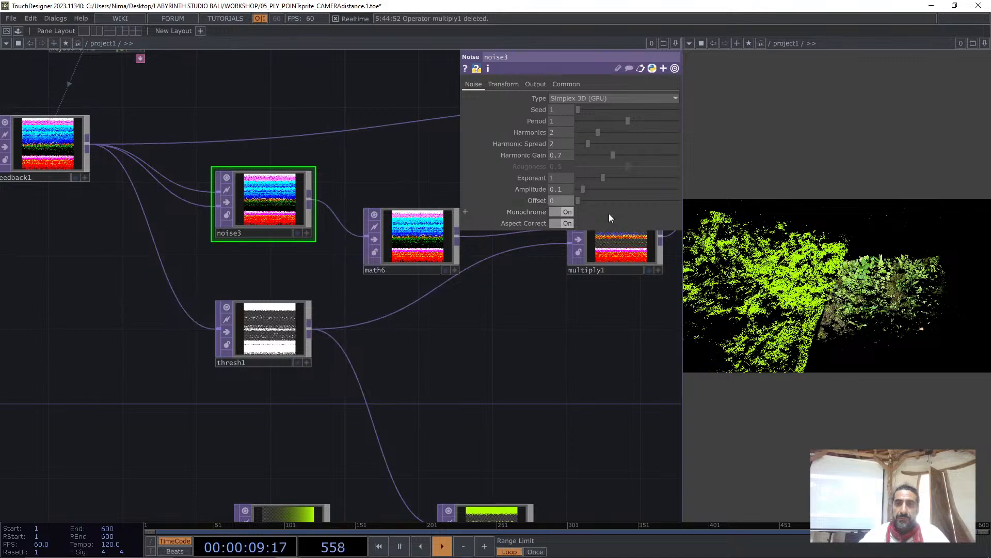
Trigger the keyboard-driven reset of the feedback loop to restart the point cloud effect
left_click_drag(564, 289, 307, 321)
scroll(304, 319, "down", 4)
left_click_drag(321, 285, 302, 314)
left_click_drag(407, 230, 42, 251)
key("1")
key("1")
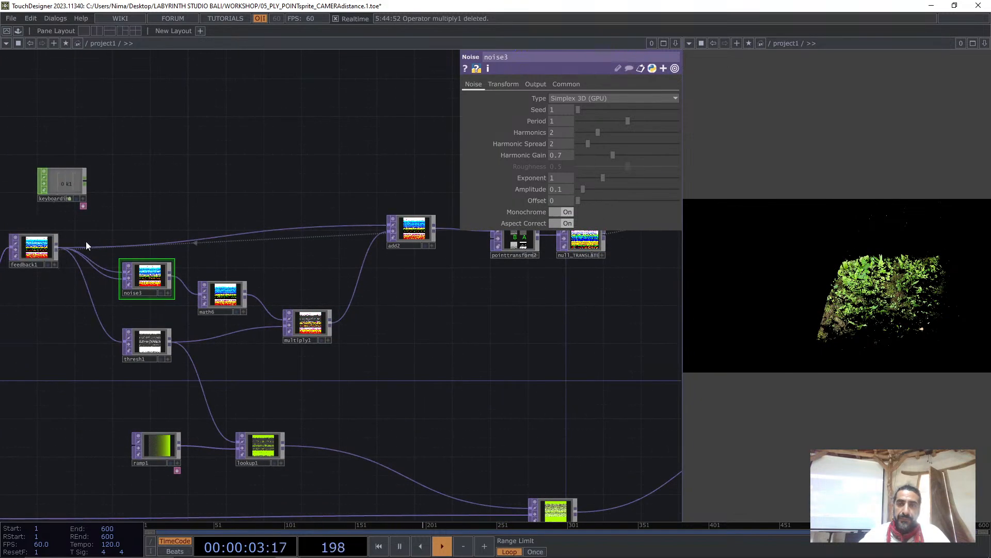
Move add2 closer to multiply1 and switch on the Reset of feedback1
left_click_drag(417, 229, 390, 267)
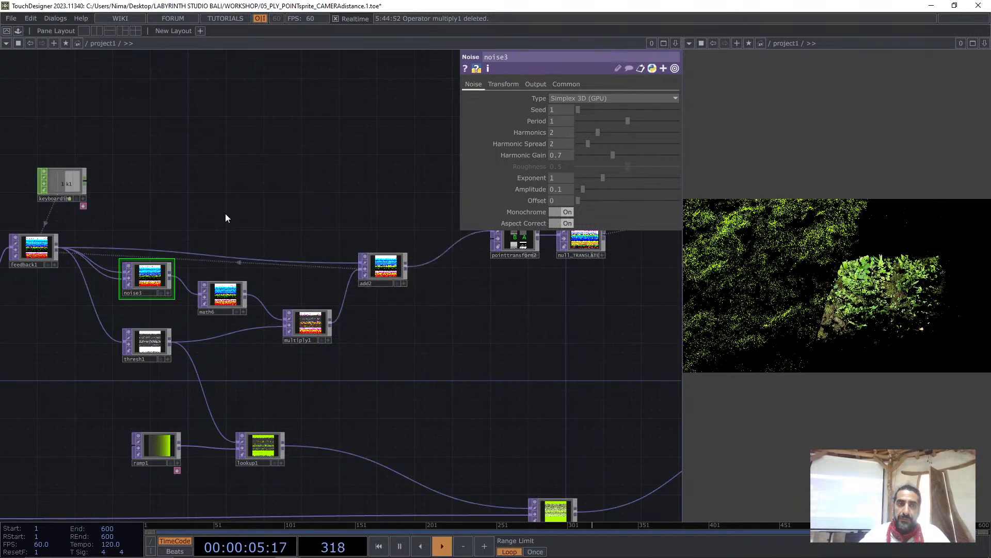
left_click(33, 248)
left_click(568, 110)
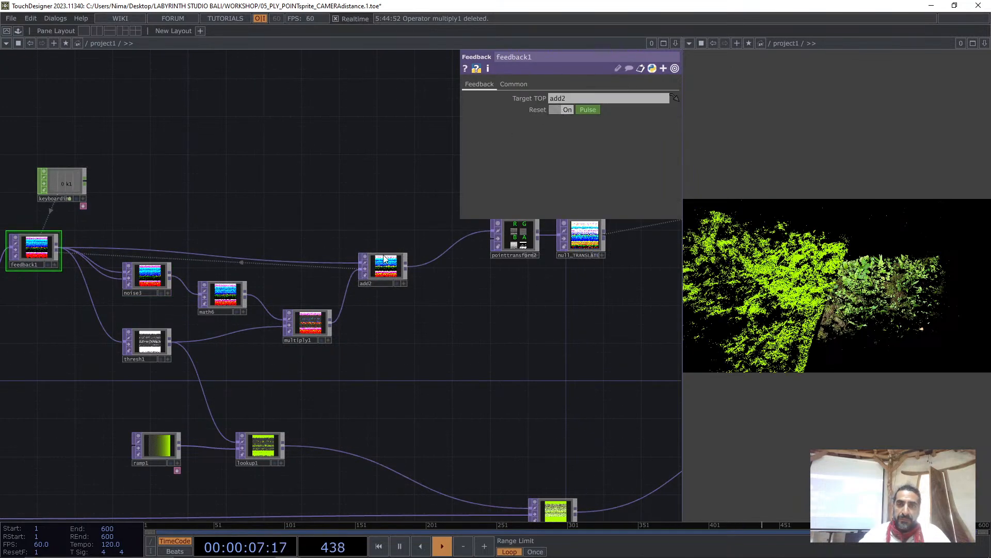
Reposition math6 and noise3 in the chain and set noise3's output RGB to Input * Noise
scroll(173, 304, "up", 5)
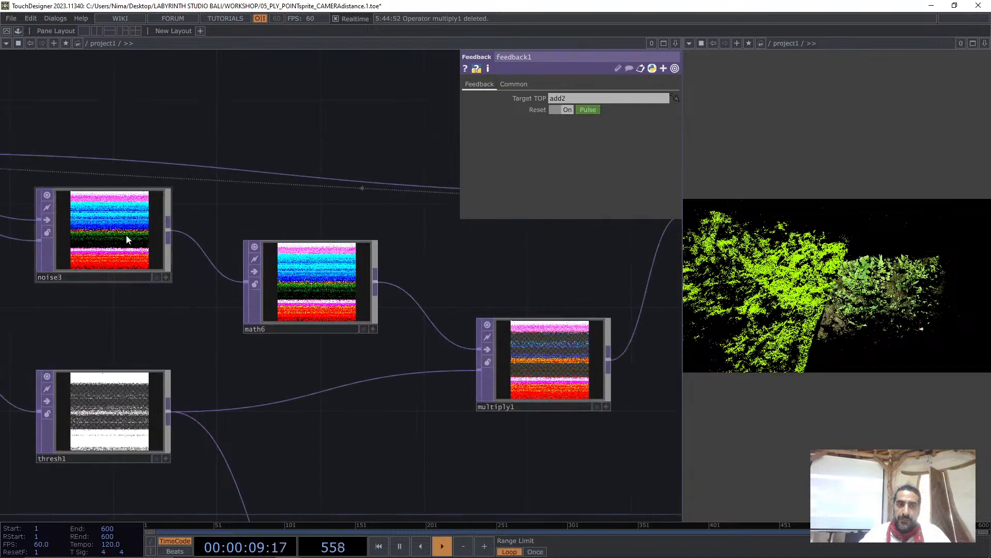
left_click_drag(305, 287, 254, 237)
left_click_drag(131, 234, 131, 286)
left_click(135, 262)
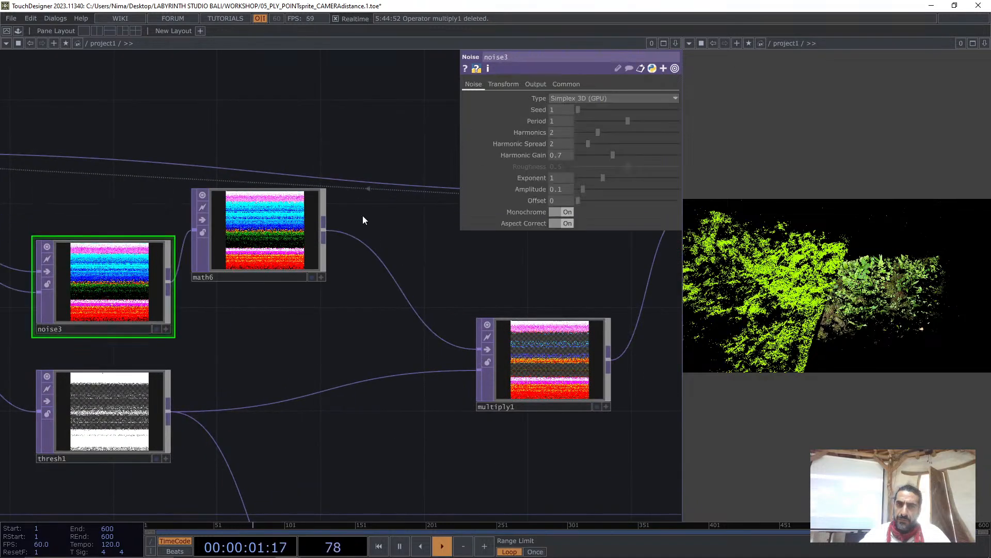
left_click_drag(274, 234, 274, 259)
left_click(535, 84)
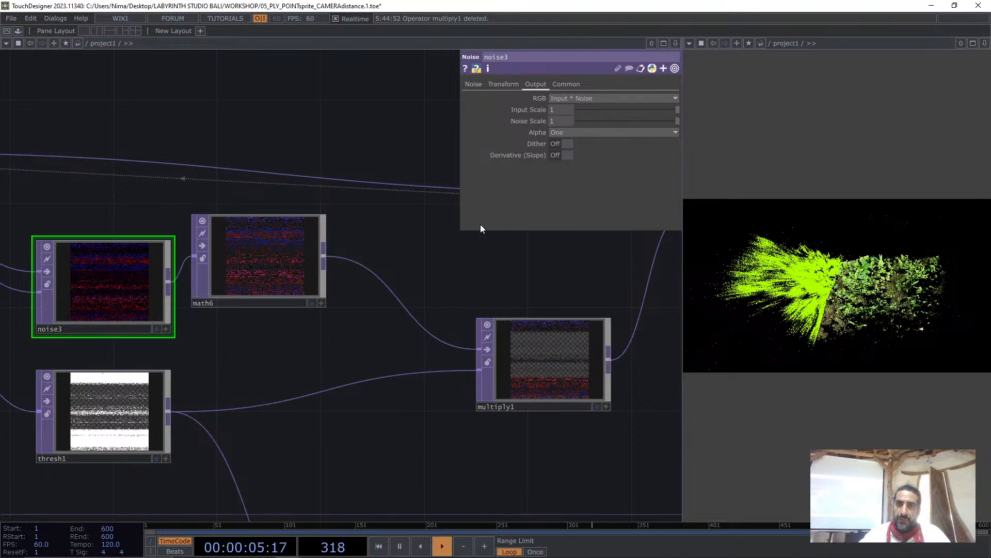
Check noise3's output settings in the tree project, then set the workshop project's noise3 output RGB to Noise
key("alt+Tab")
left_click(464, 240)
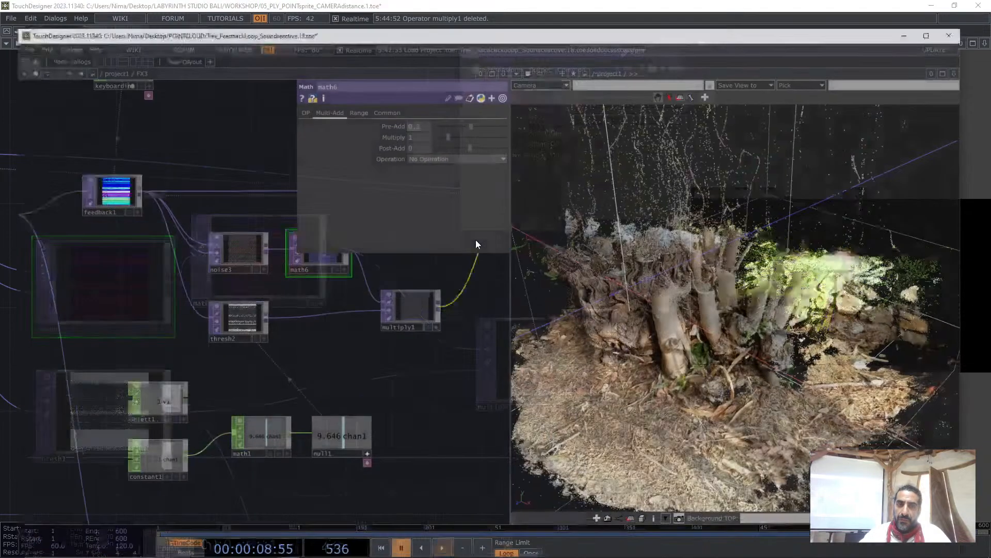
left_click(246, 239)
key("alt+Tab")
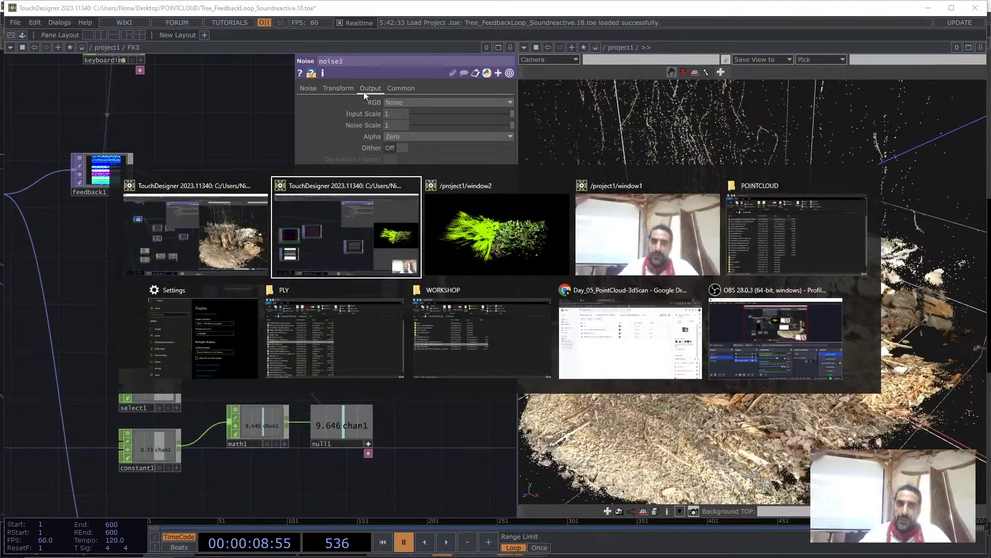
left_click(284, 233)
left_click(589, 98)
left_click(574, 109)
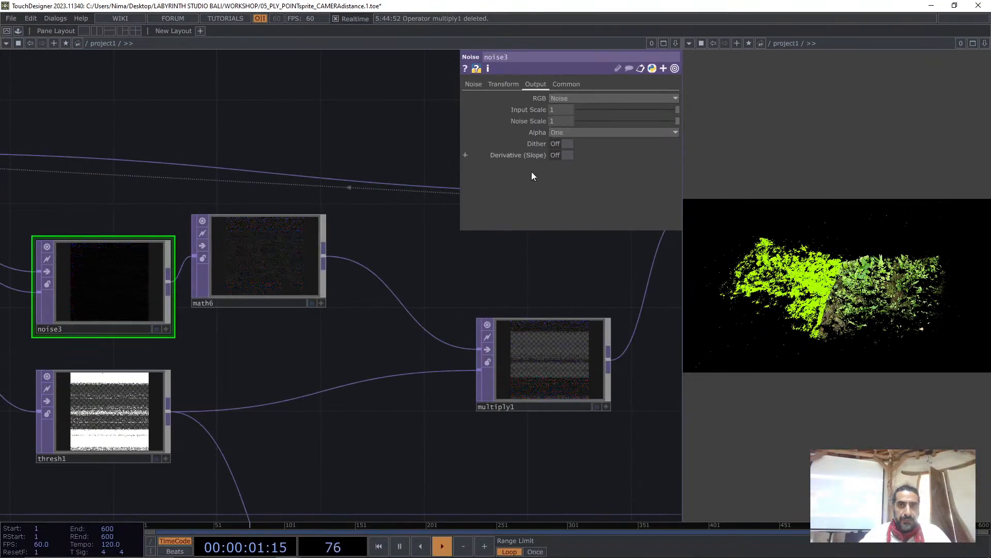
Examine noise3's Noise, Transform, Output and Common parameters in the sound-reactive tree project
key("alt+Tab")
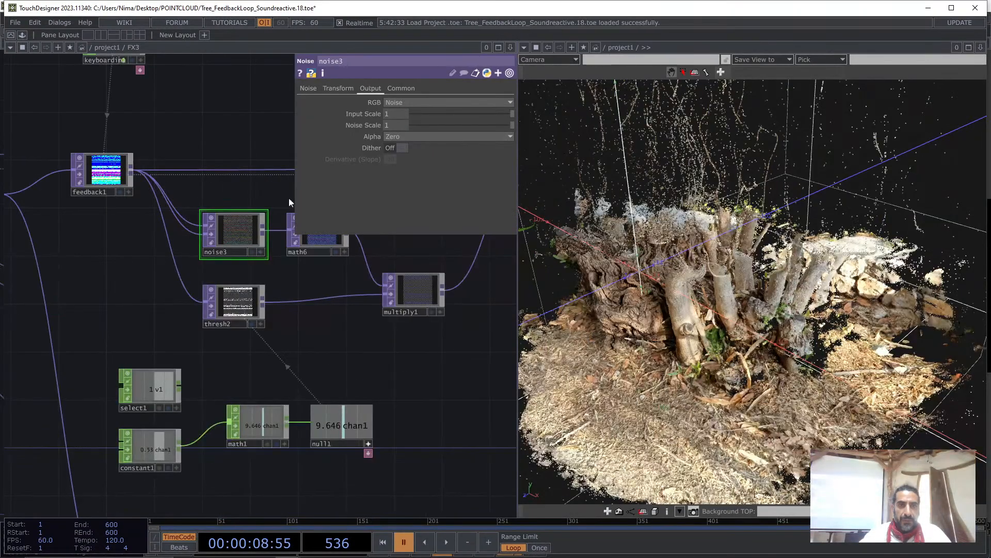
left_click(314, 89)
left_click(337, 89)
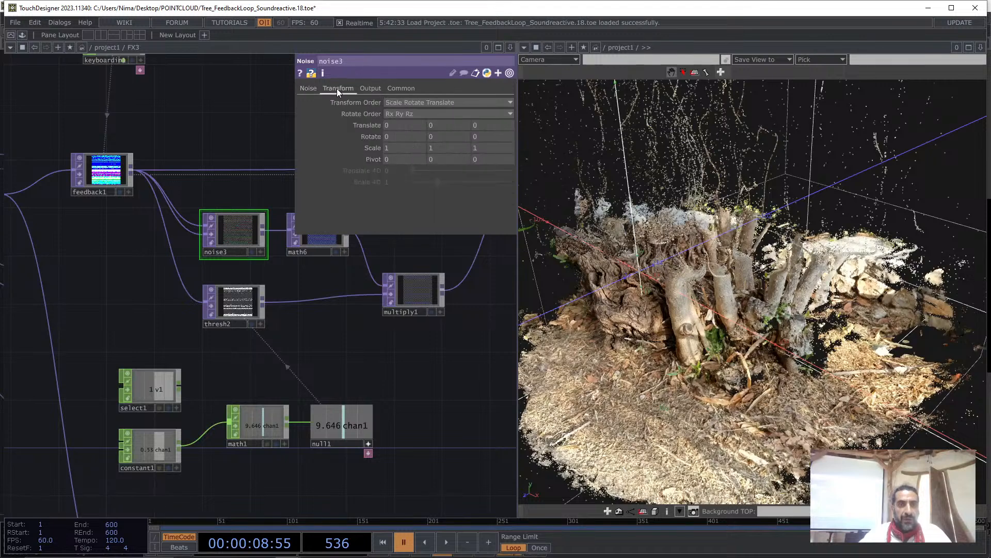
left_click(310, 88)
left_click(335, 88)
left_click(367, 90)
left_click(395, 86)
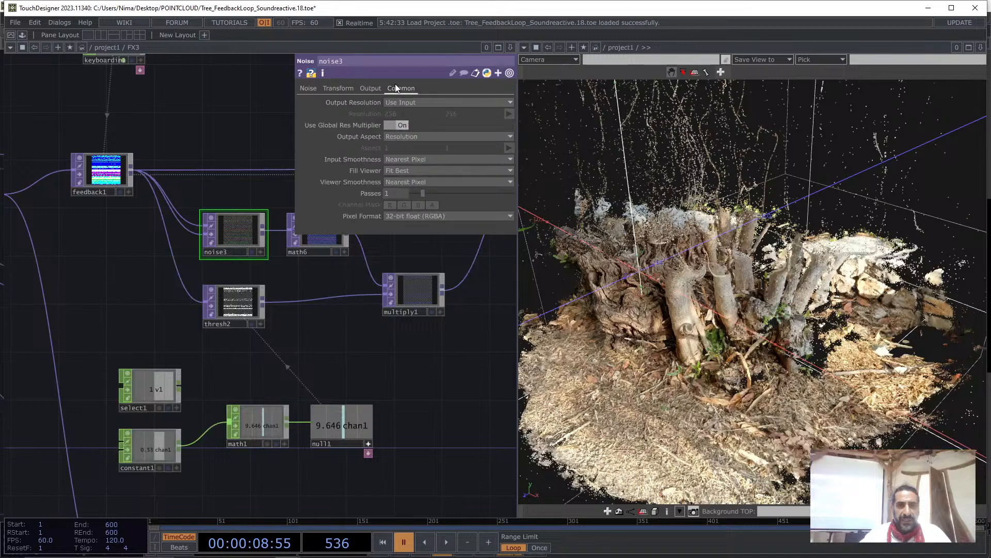
left_click(373, 88)
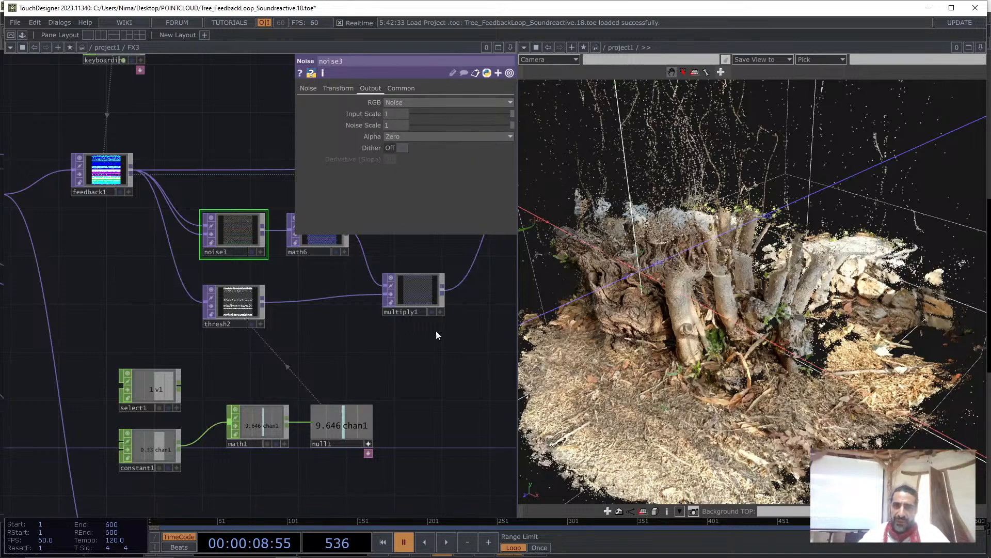
Inspect comp1's composite operation and noise3's noise parameters in the tree project
left_click_drag(435, 336, 246, 287)
left_click(233, 252)
left_click_drag(370, 243, 273, 312)
left_click(338, 246)
left_click_drag(356, 374, 421, 380)
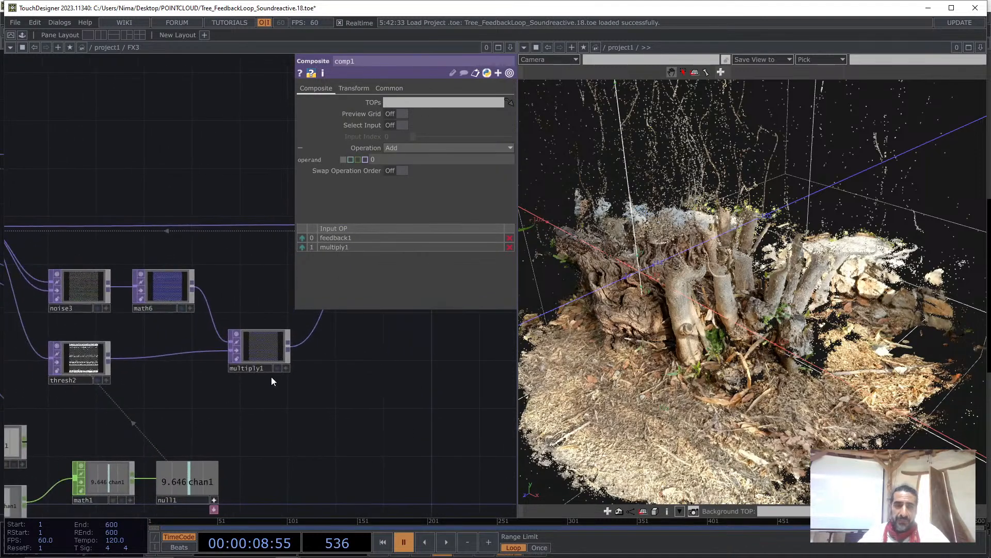
left_click(84, 282)
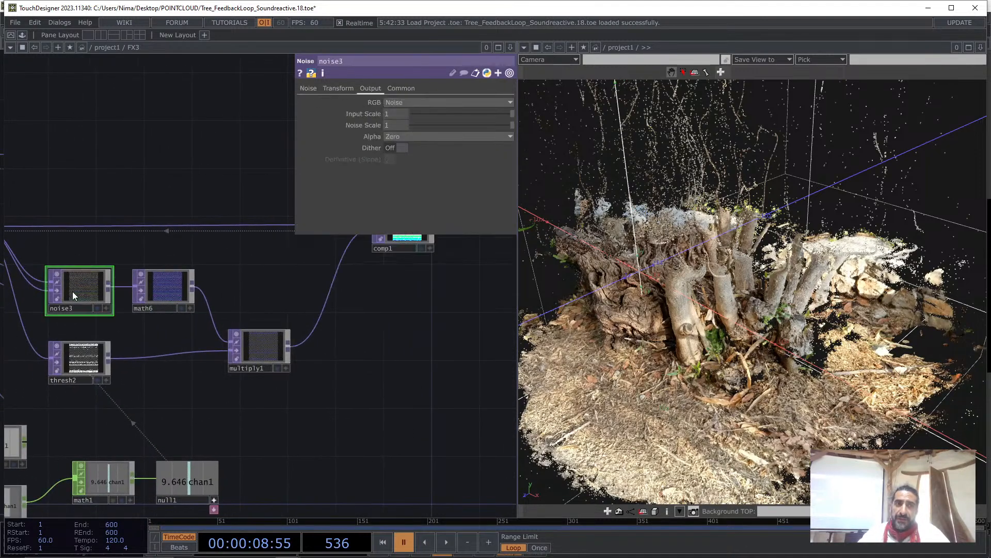
left_click(310, 88)
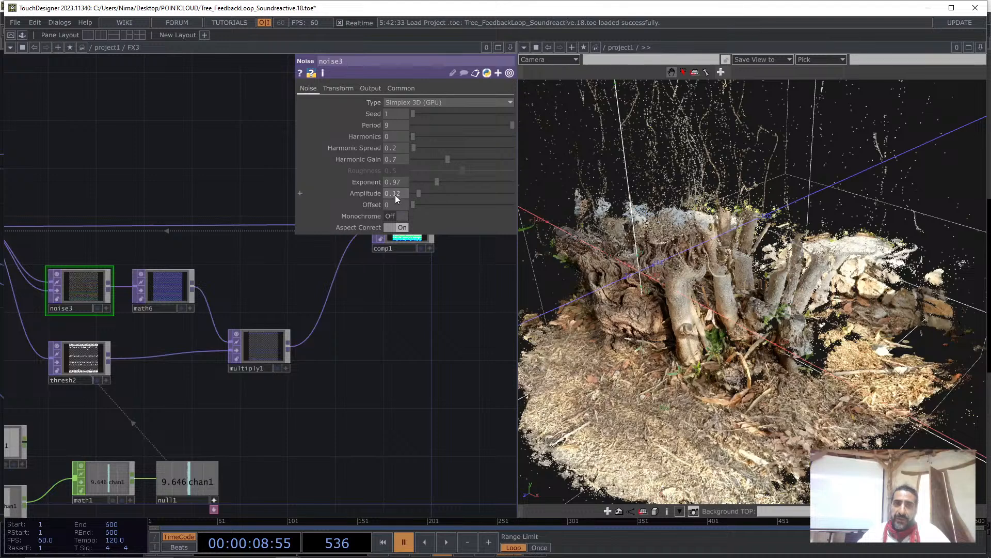
Switch to the workshop project and turn off Monochrome for noise3
key("alt+Tab")
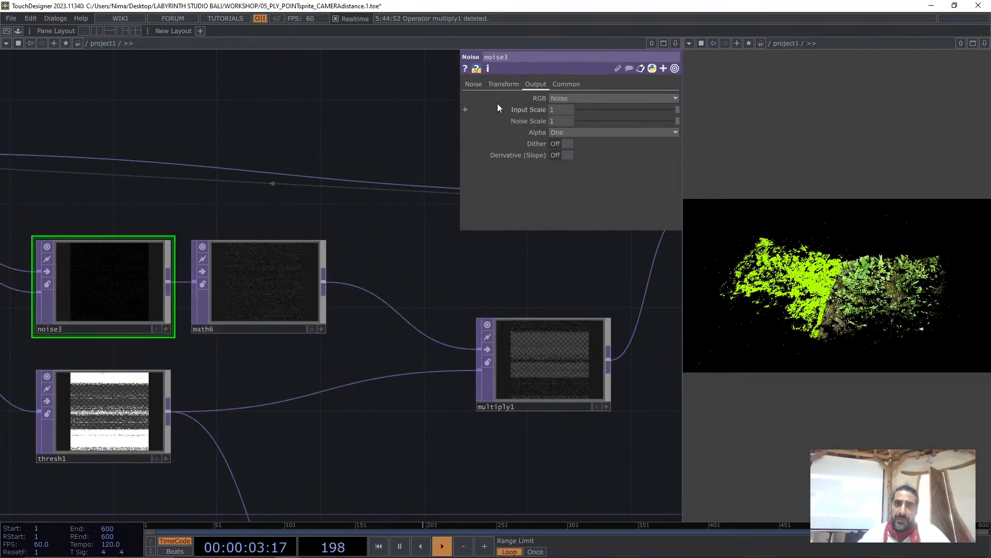
left_click(471, 84)
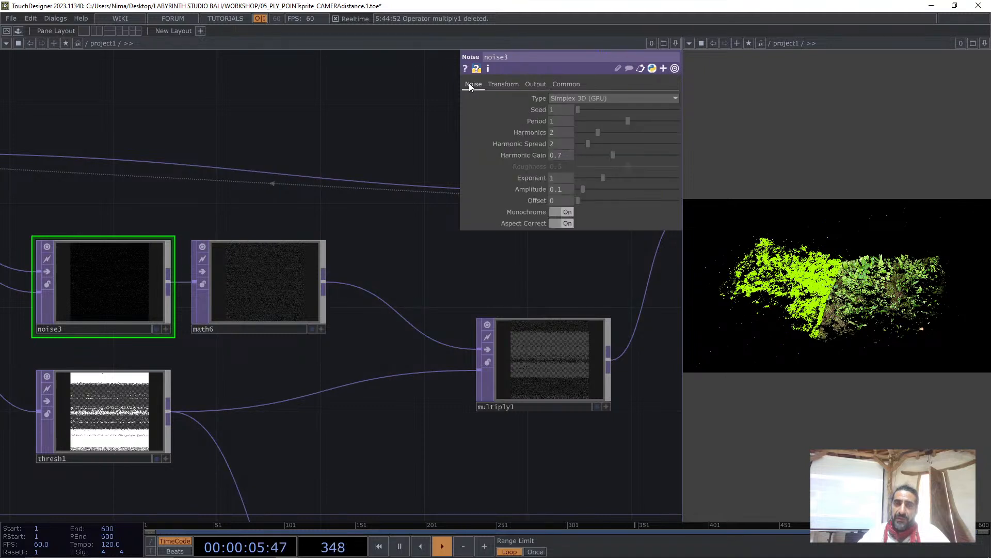
left_click(562, 212)
left_click_drag(283, 368, 370, 354)
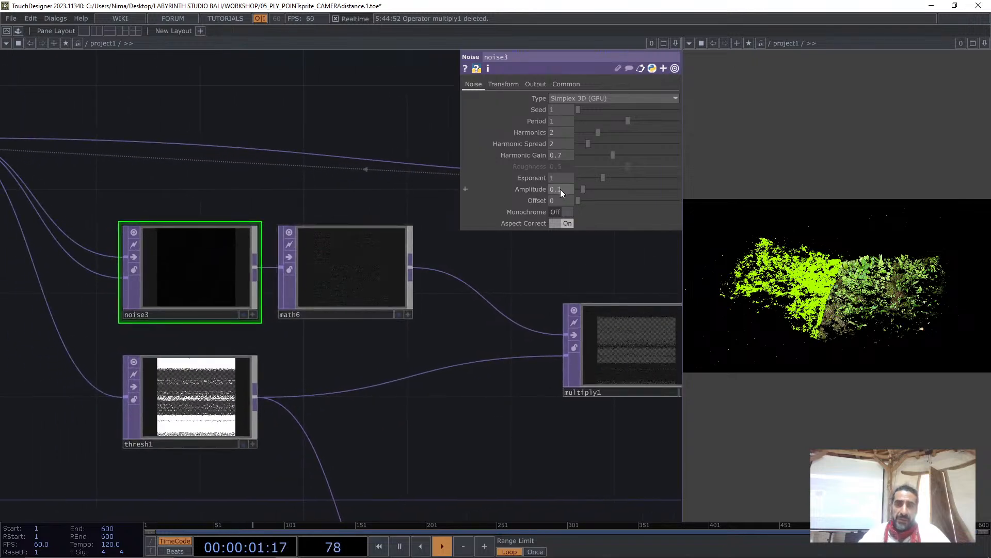
Recheck the tree project's noise values, and set the workshop project's noise3 to Harmonics 0 and Period 8
key("alt+Tab")
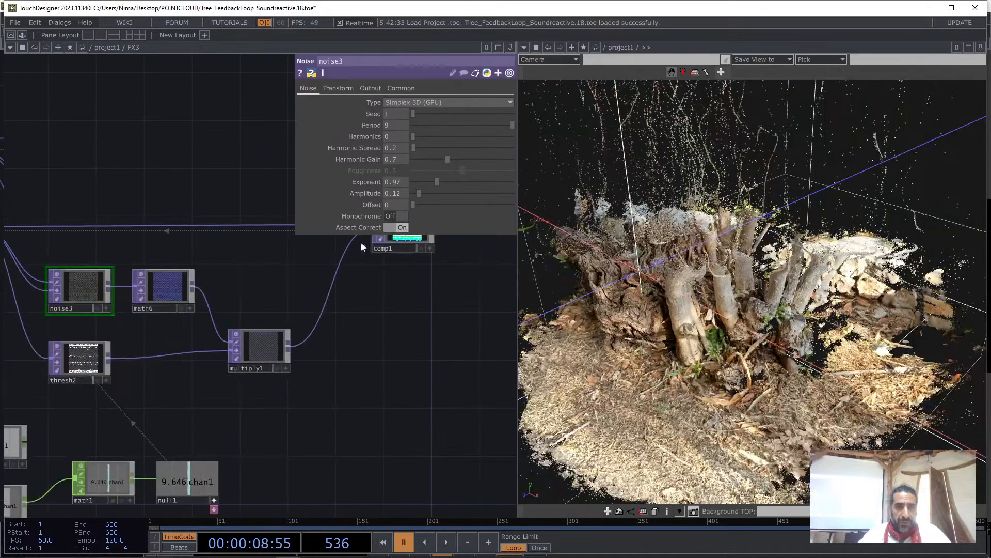
key("alt+Tab")
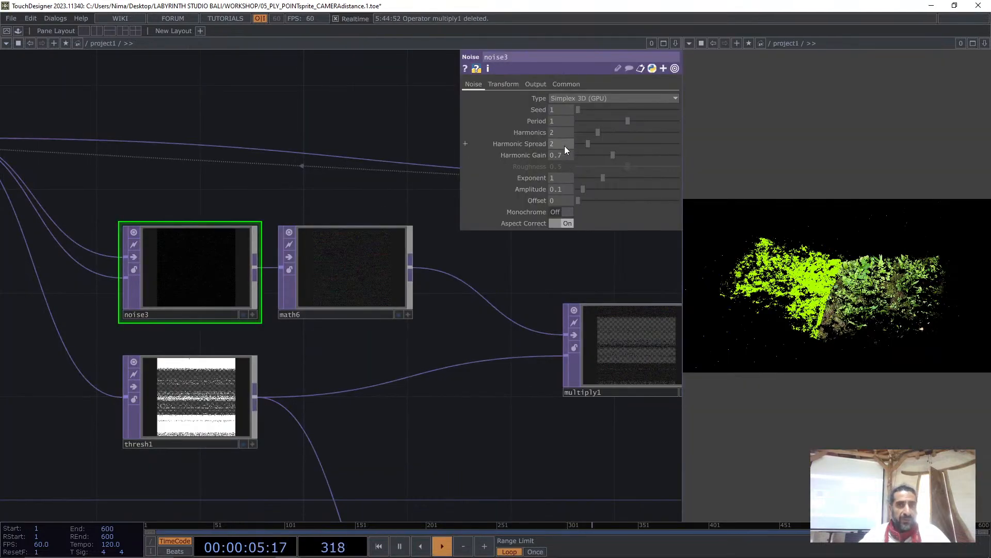
left_click_drag(593, 132, 569, 134)
middle_click_drag(557, 121, 623, 106)
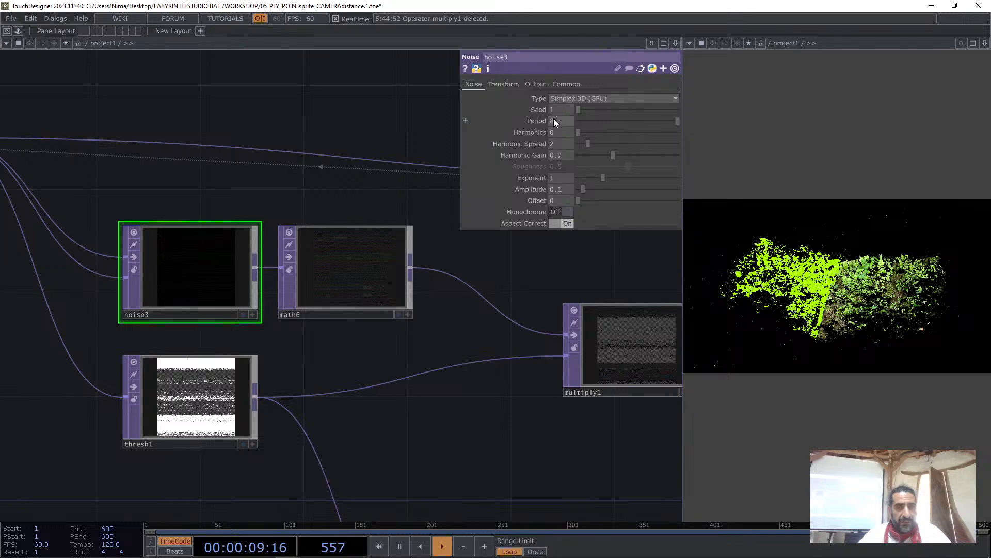
Switch off the Reset of feedback1 so the point cloud feedback loop runs
left_click(327, 266)
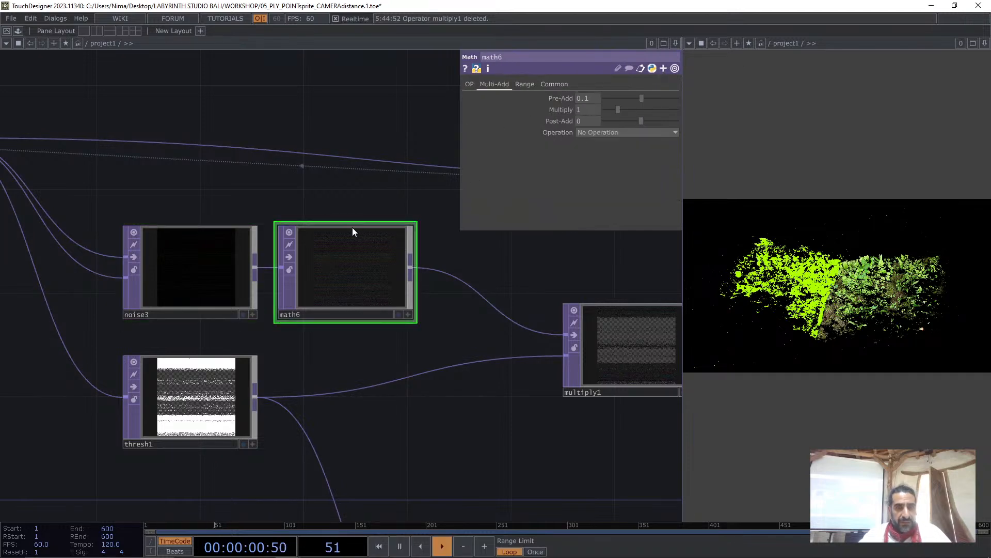
left_click_drag(302, 188, 451, 232)
left_click_drag(163, 84, 144, 249)
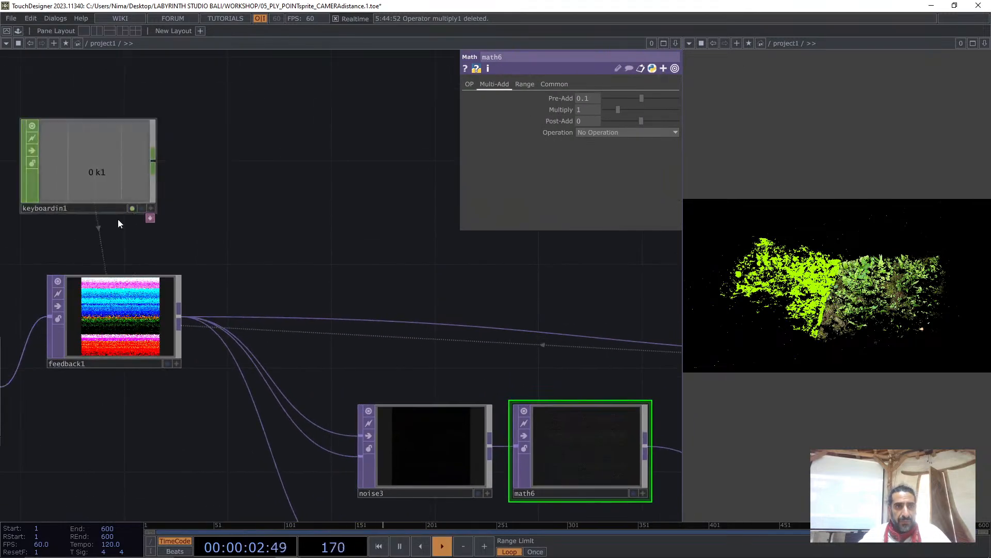
left_click(118, 315)
left_click(553, 109)
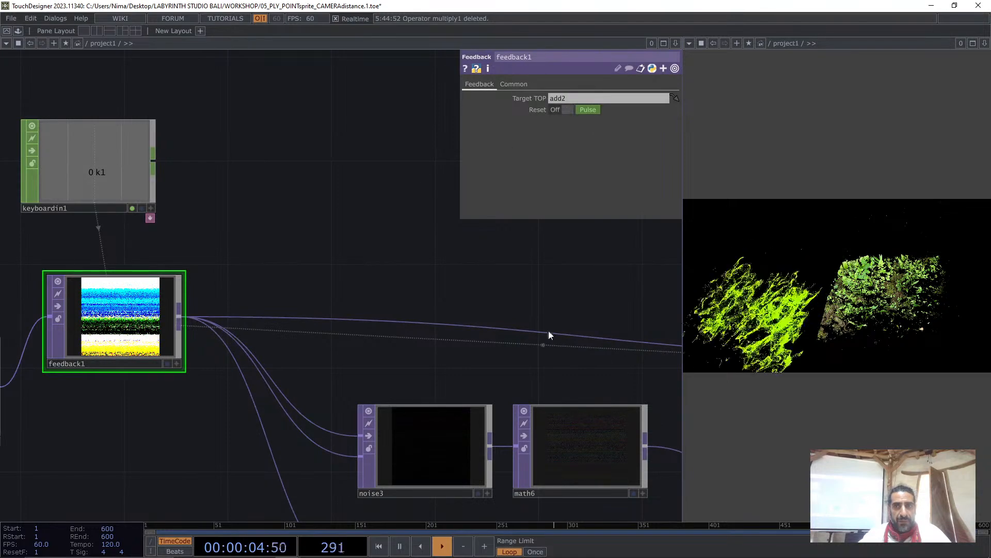
left_click_drag(485, 325, 343, 243)
left_click_drag(829, 331, 845, 269)
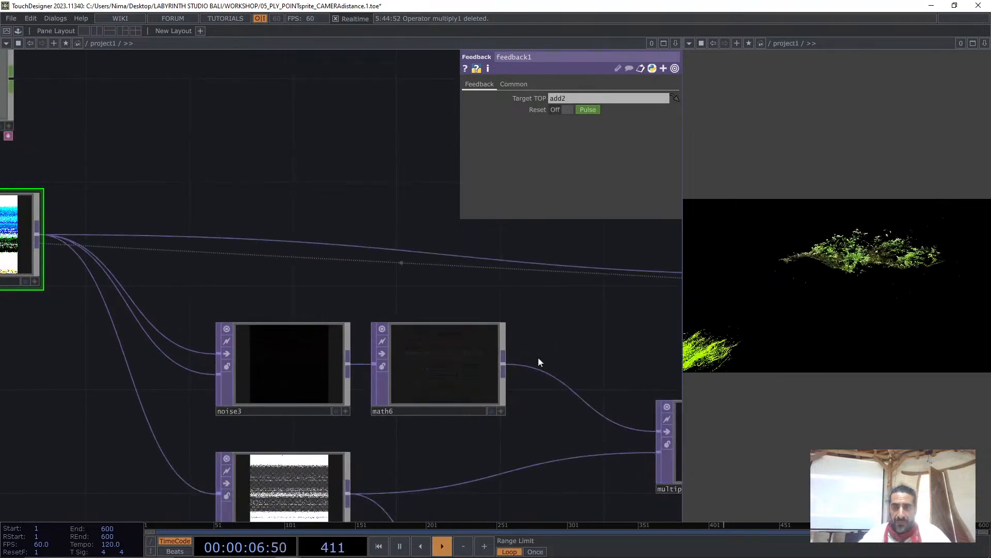
left_click_drag(569, 320, 415, 296)
key("Tab")
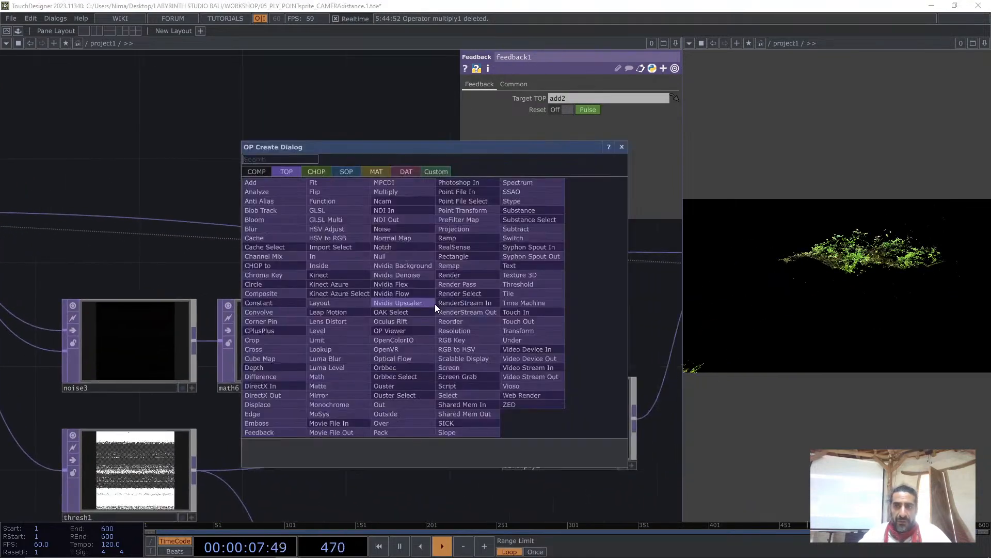
left_click(621, 147)
scroll(460, 290, "down", 2)
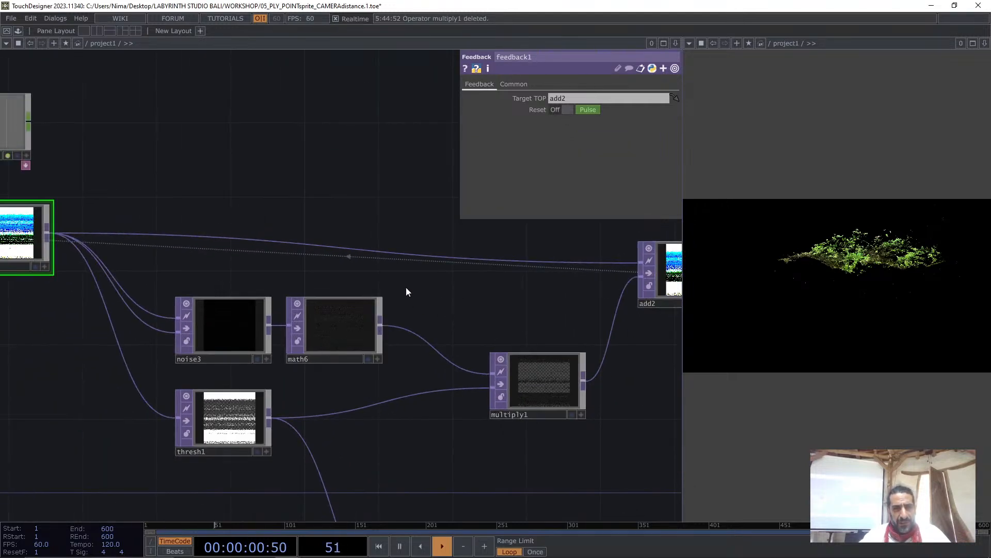
left_click(222, 333)
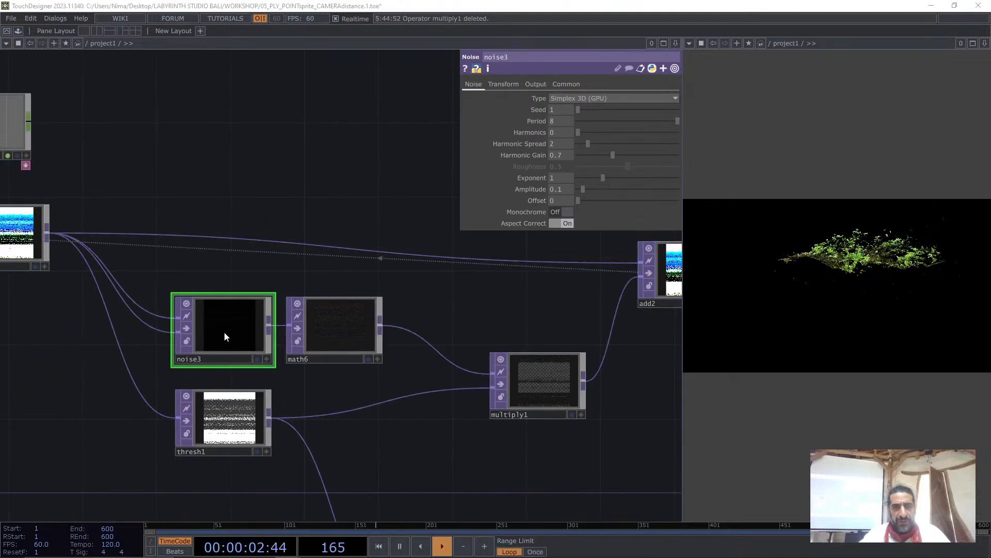
key("Tab")
left_click(411, 175)
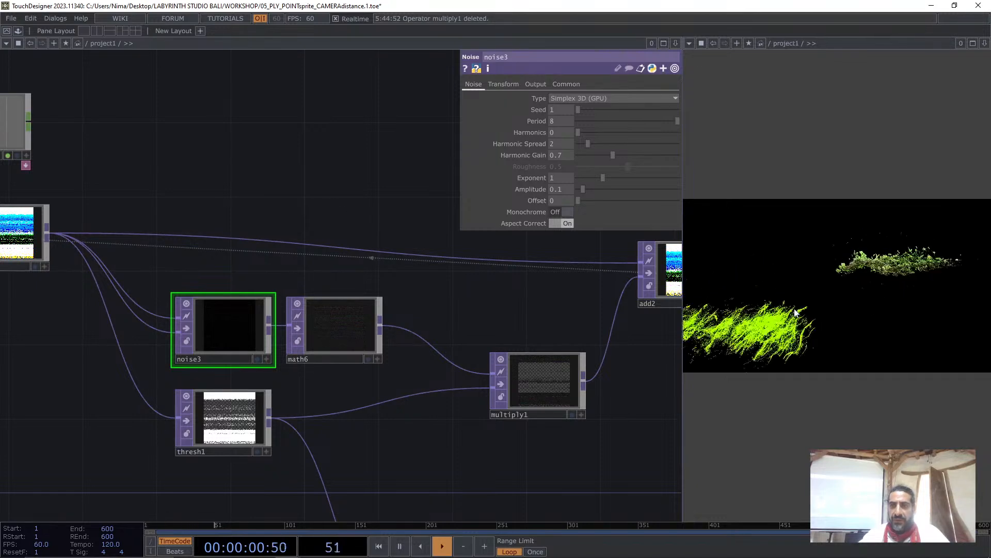
Move multiply1 slightly closer to math6 and thresh1 in the network
left_click(327, 316)
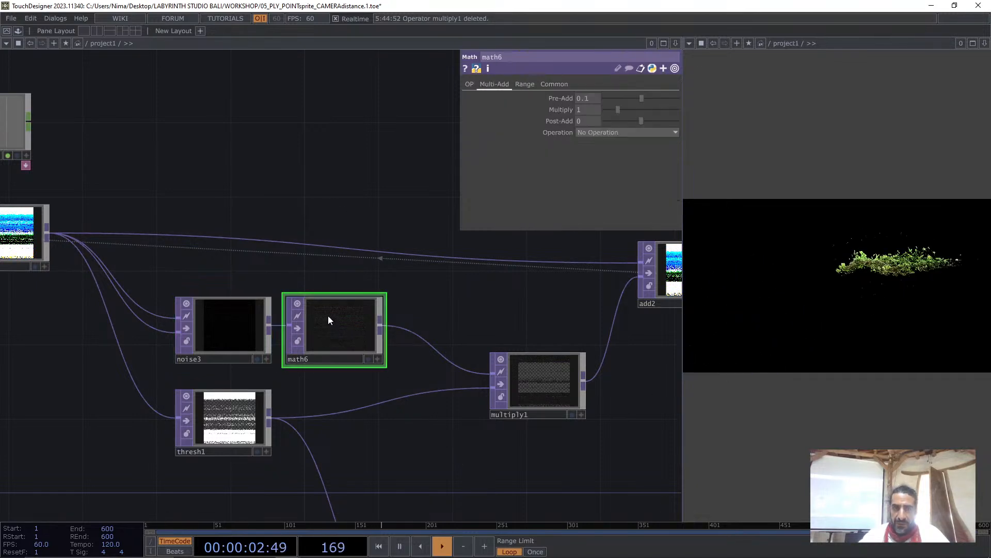
left_click_drag(550, 371, 532, 389)
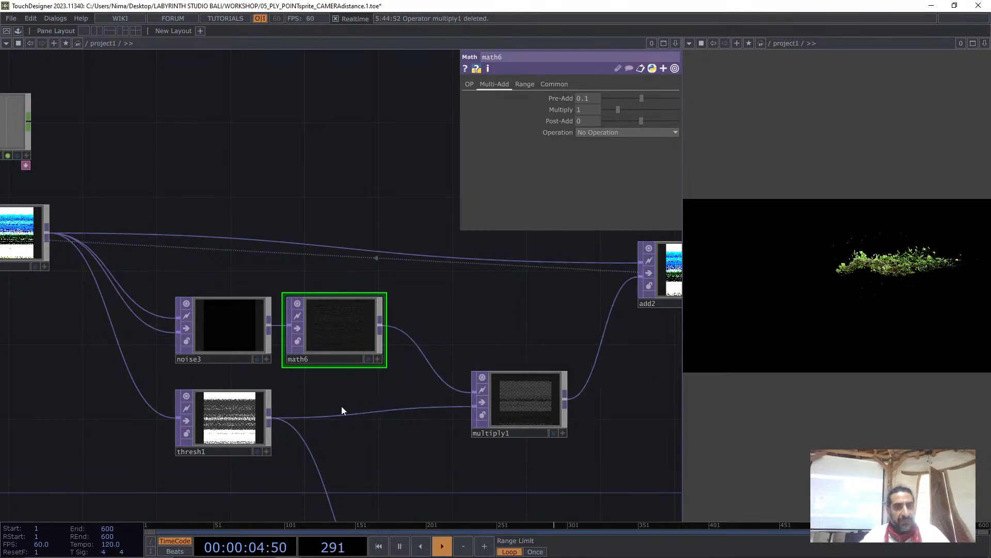
left_click_drag(549, 354, 415, 311)
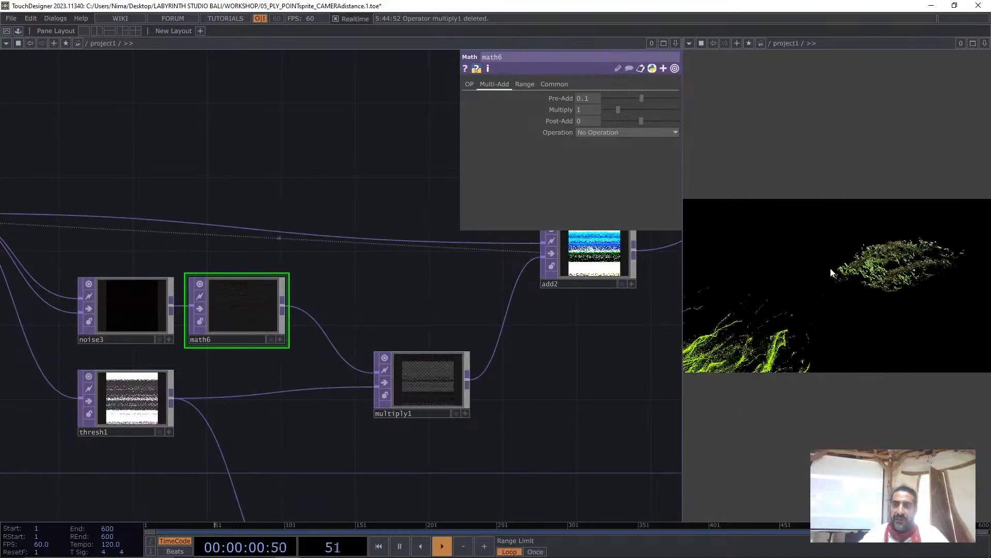
Shift the noise3, math6, thresh1 and multiply1 group away from add2, and space the source, feedback1 and keyboardin1 operators further out
scroll(427, 308, "down", 3)
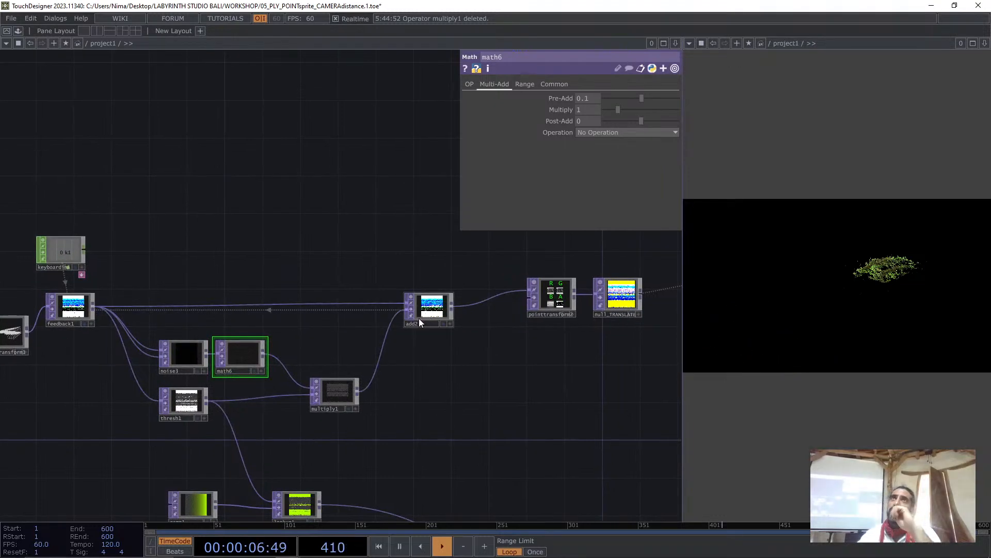
left_click_drag(343, 435, 158, 338)
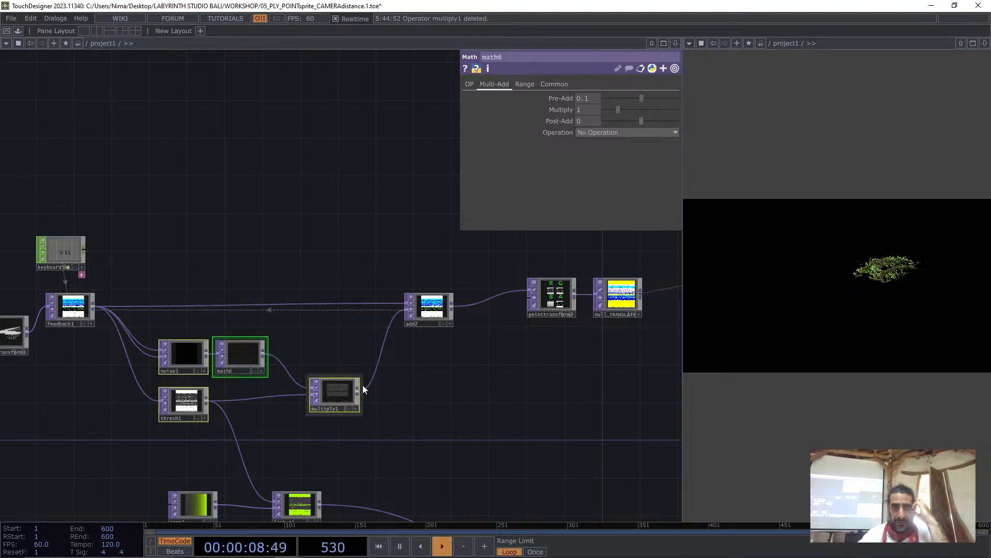
left_click_drag(329, 395, 310, 395)
left_click_drag(91, 378, 228, 343)
scroll(236, 359, "down", 3)
left_click_drag(173, 329, 126, 329)
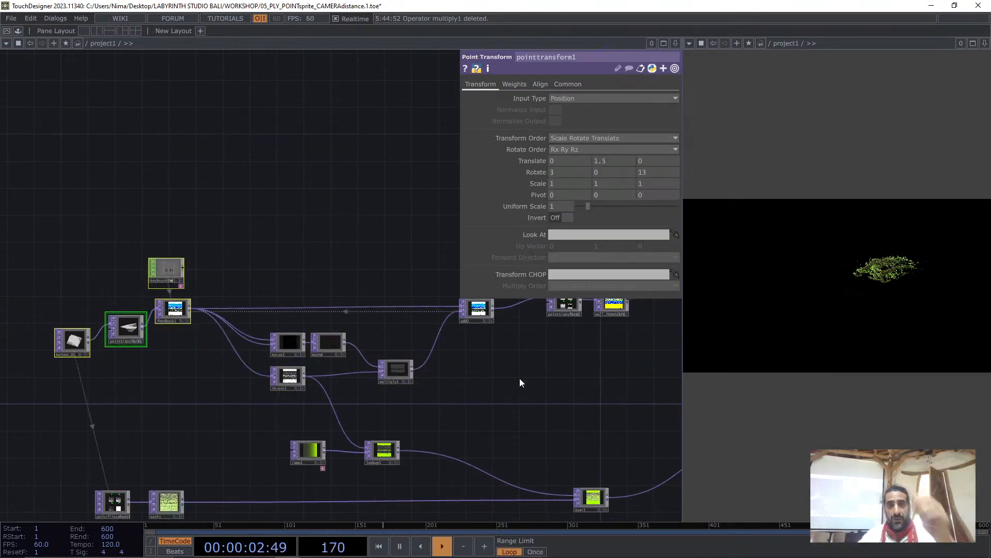
Set the trigger key of keyboardin1 to 0
scroll(524, 333, "up", 5)
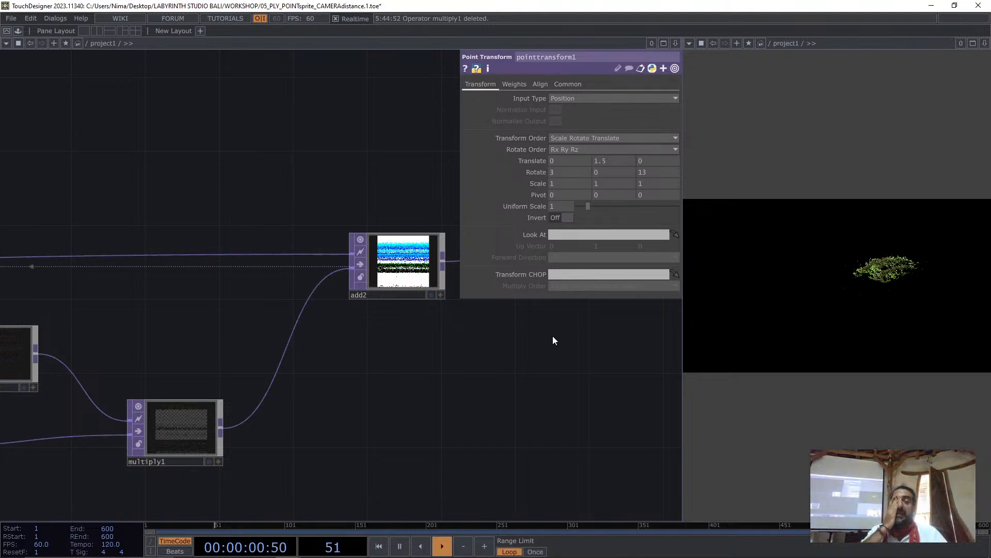
scroll(283, 435, "down", 5)
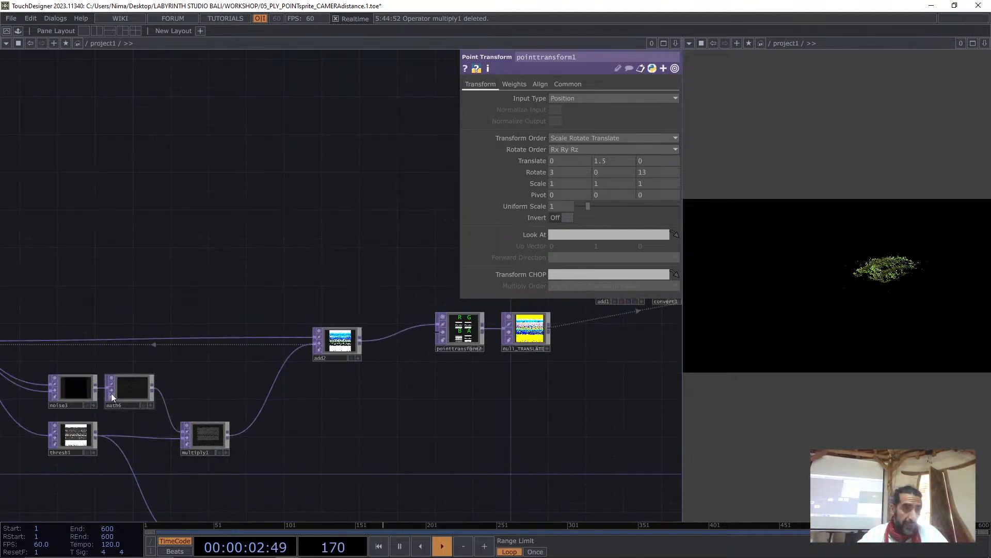
left_click_drag(165, 420, 231, 401)
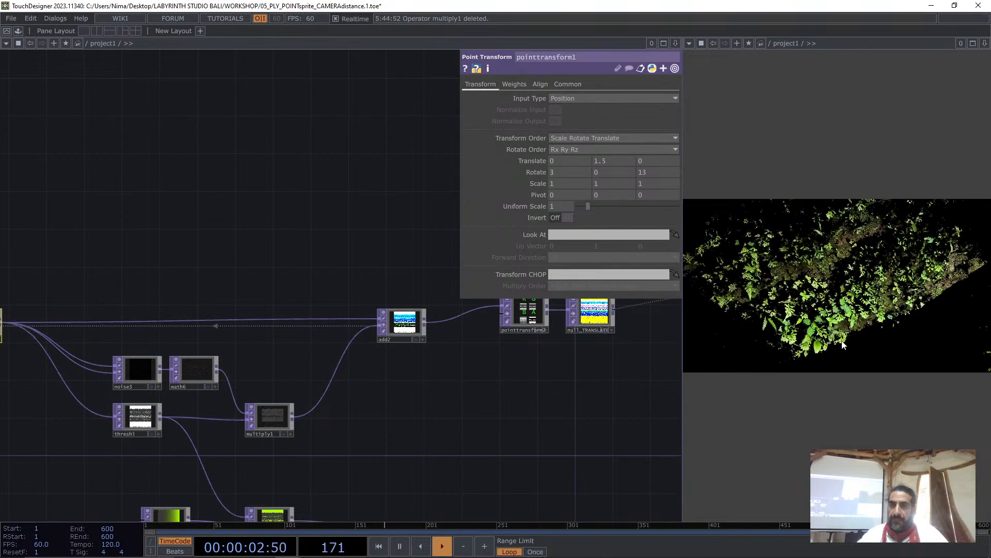
left_click_drag(299, 225, 448, 252)
left_click(119, 292)
left_click(552, 114)
type("0")
key("Return")
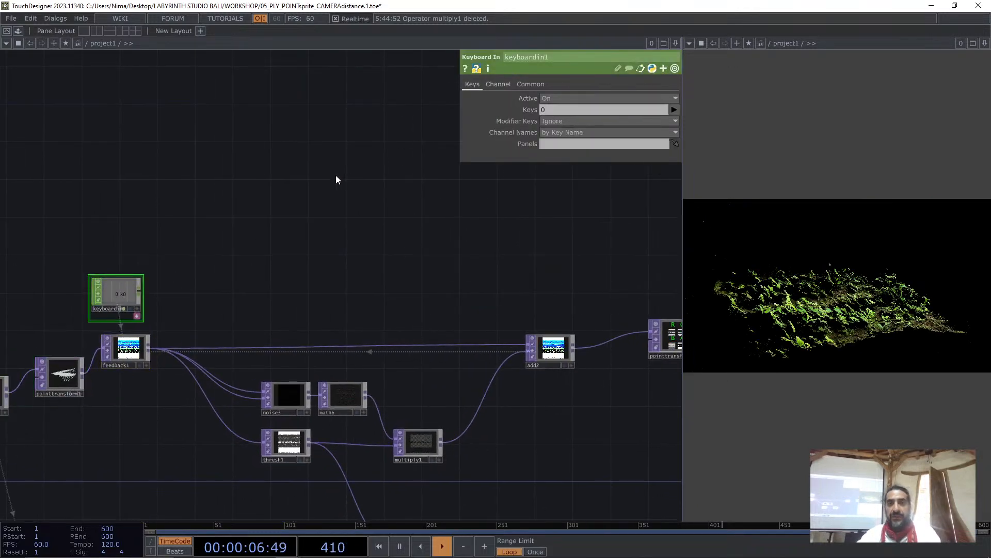
Trigger the keyboard-driven reset of feedback1 repeatedly and align keyboardin1 above feedback1
left_click_drag(375, 248, 451, 231)
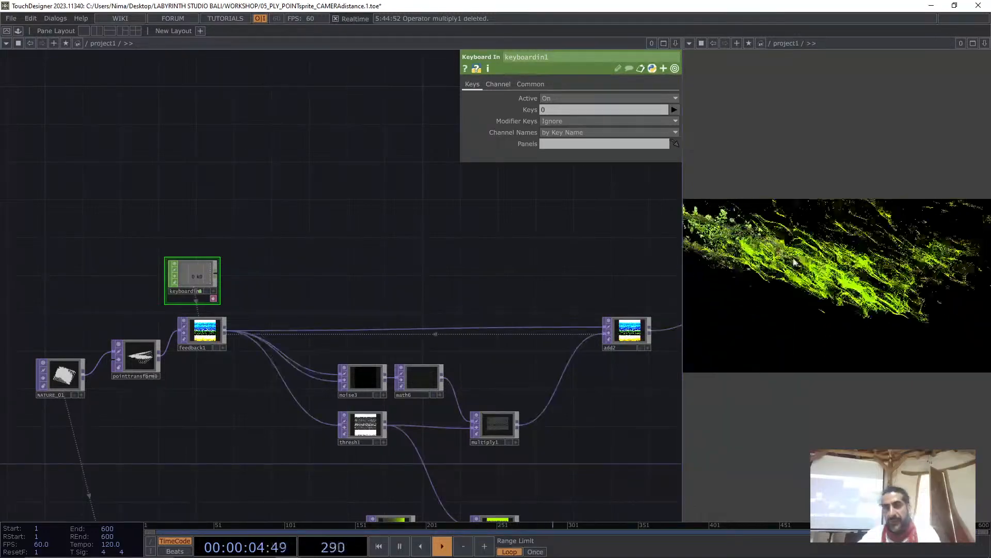
key("0")
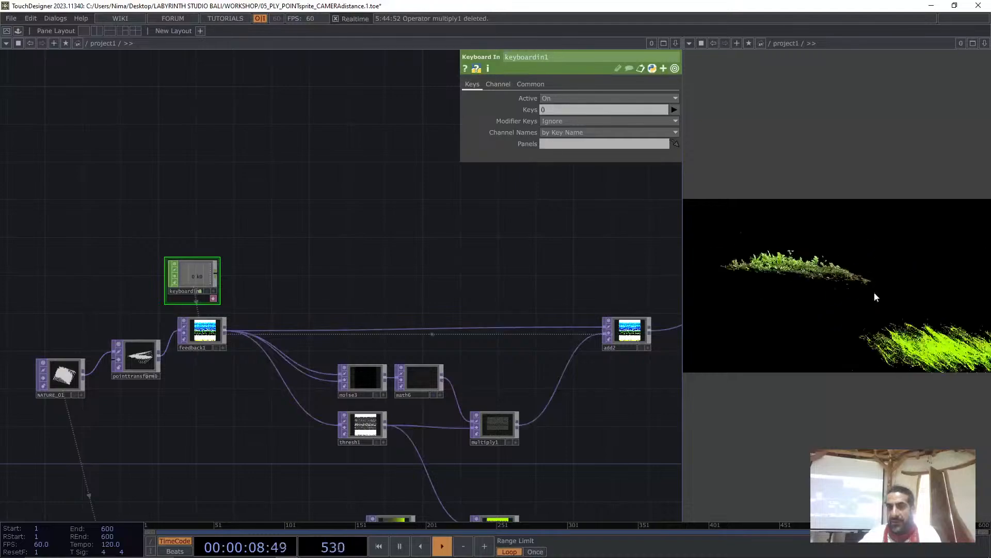
key("0")
key("0")
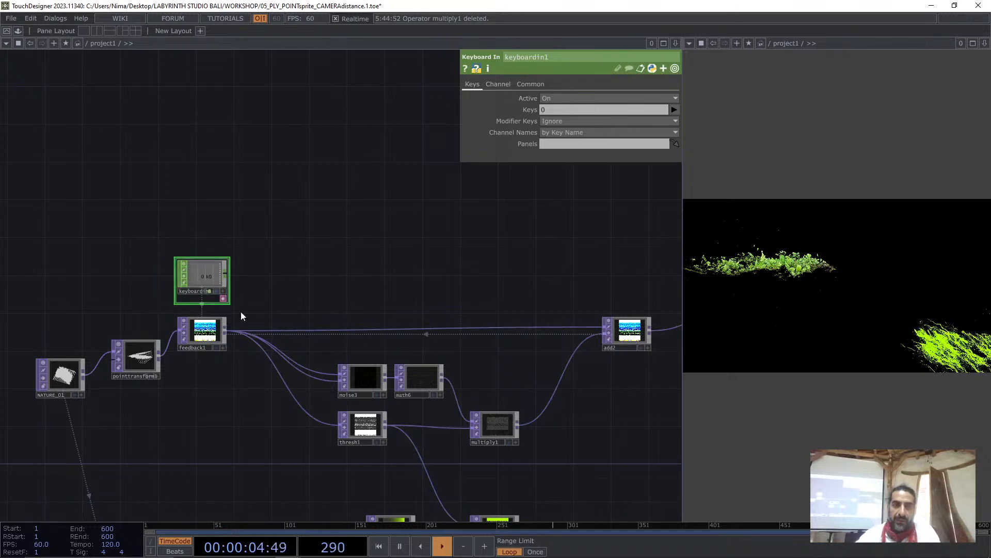
Select noise3 and thresh1 together and move them away from math6 to open a gap in the chain
scroll(400, 437, "up", 4)
right_click_drag(241, 327, 342, 428)
left_click_drag(341, 429, 286, 429)
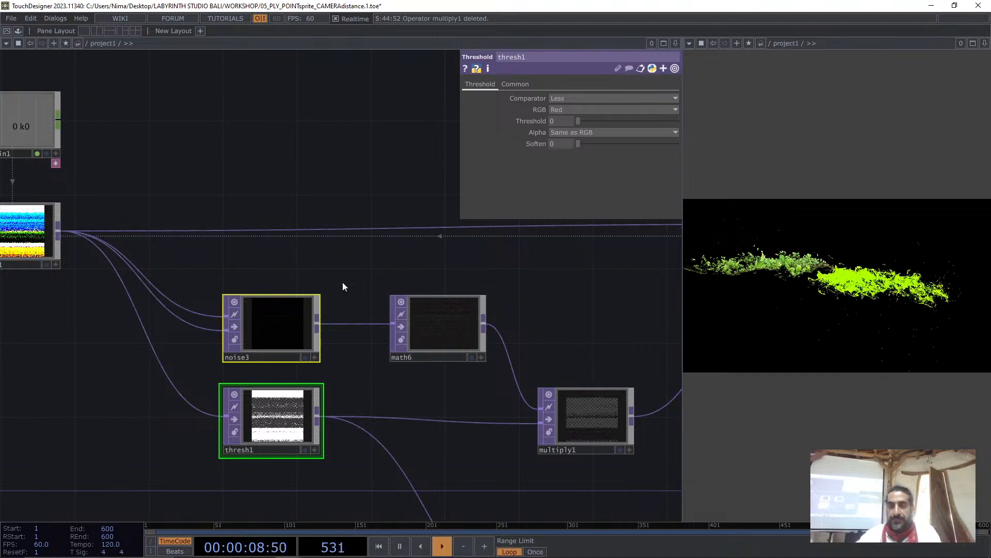
Set the threshold of thresh1 to 20
left_click(413, 252)
mouse_move(560, 121)
middle_mouse_down()
mouse_move(465, 121)
mouse_move(559, 120)
mouse_move(565, 108)
middle_mouse_up()
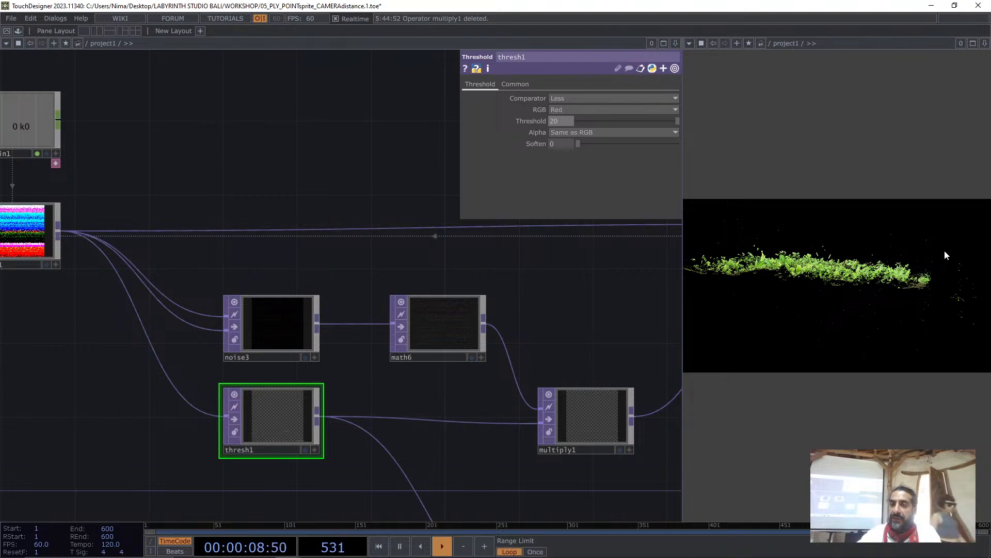
Bring over1 closer to lookup1 and wire the point colour math output directly to the downstream operator, bypassing over1
left_click_drag(543, 324, 490, 279)
scroll(490, 279, "down", 5)
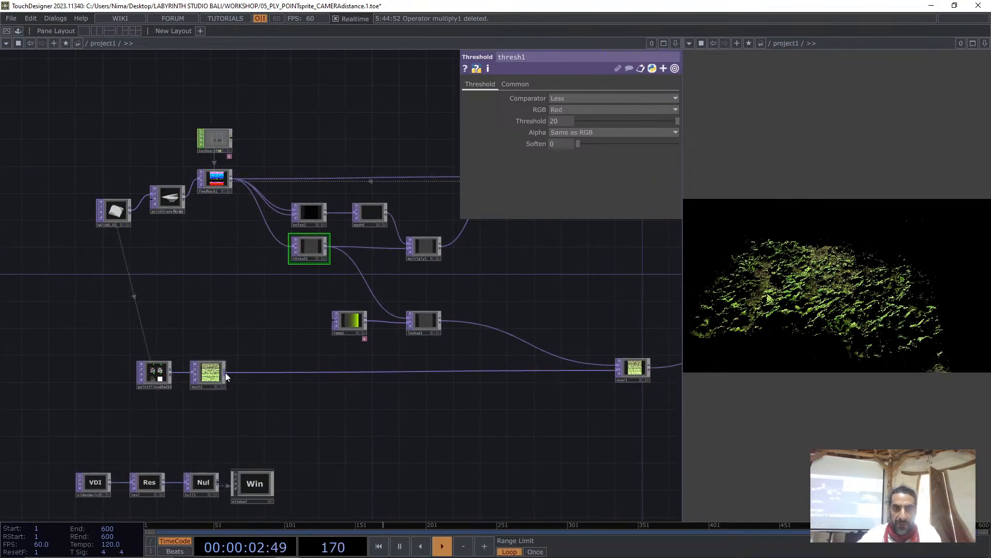
left_click_drag(225, 373, 490, 361)
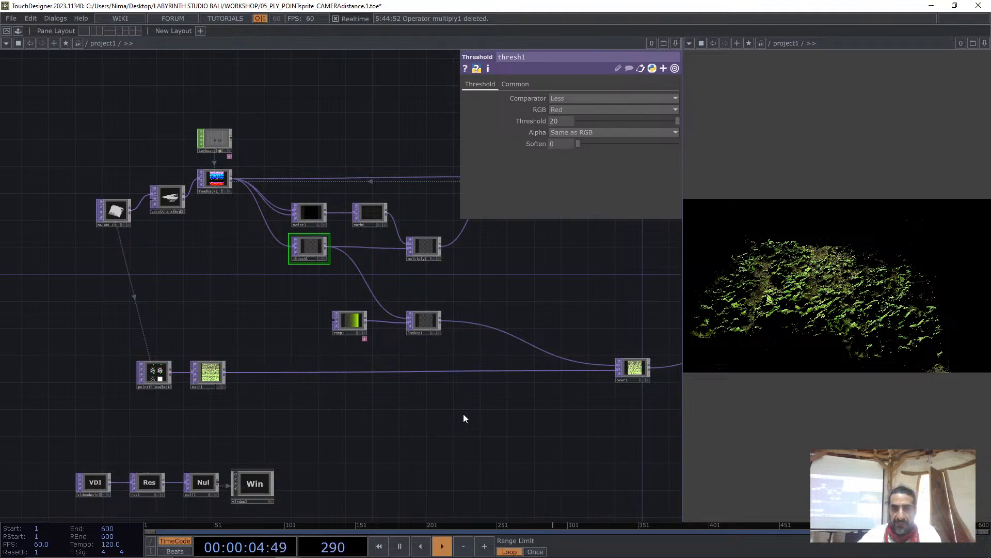
left_click_drag(634, 367, 498, 348)
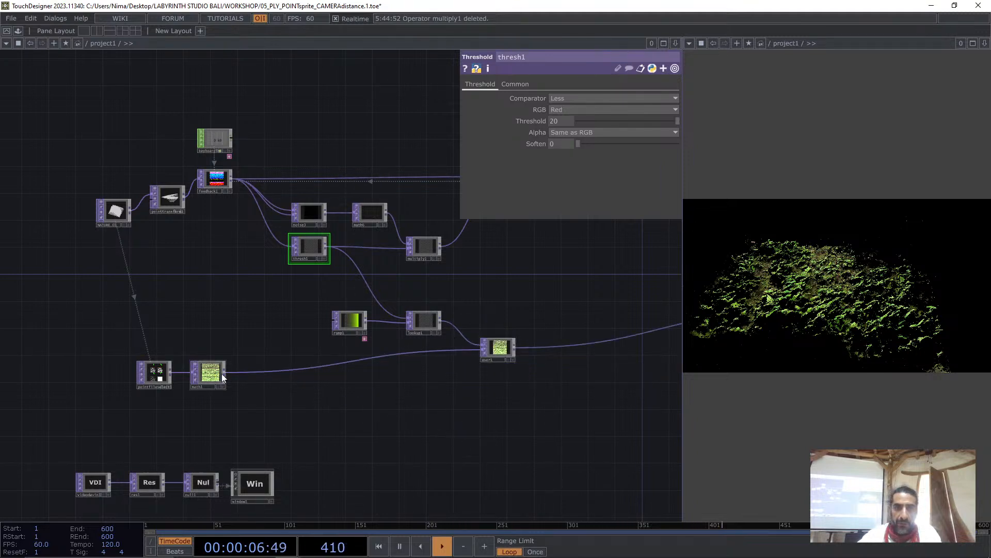
left_click_drag(225, 373, 580, 343)
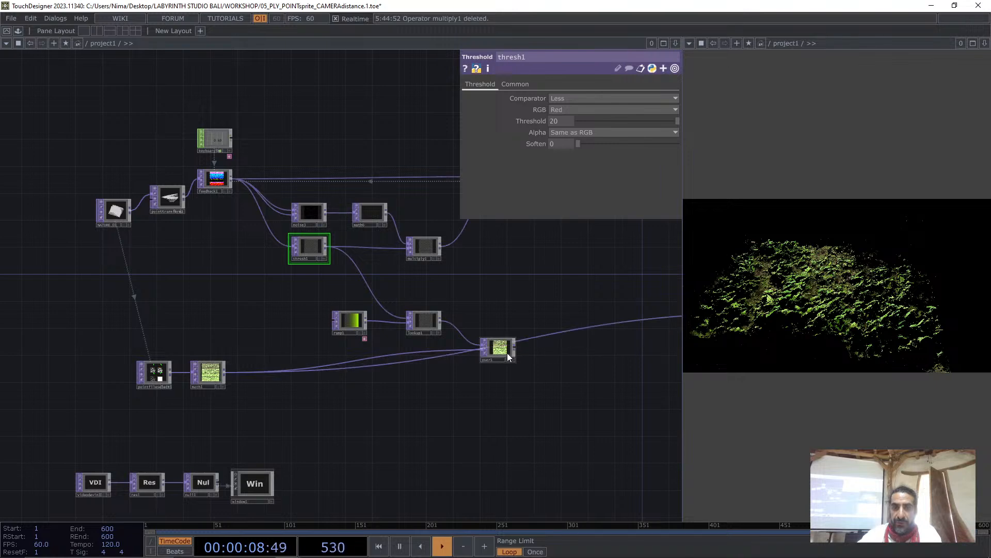
Group ramp1, lookup1 and over1 beneath the thresh1 and multiply1 chain, with ramp1 aligned under thresh1
left_click_drag(507, 352, 325, 309)
left_click_drag(496, 324, 426, 309)
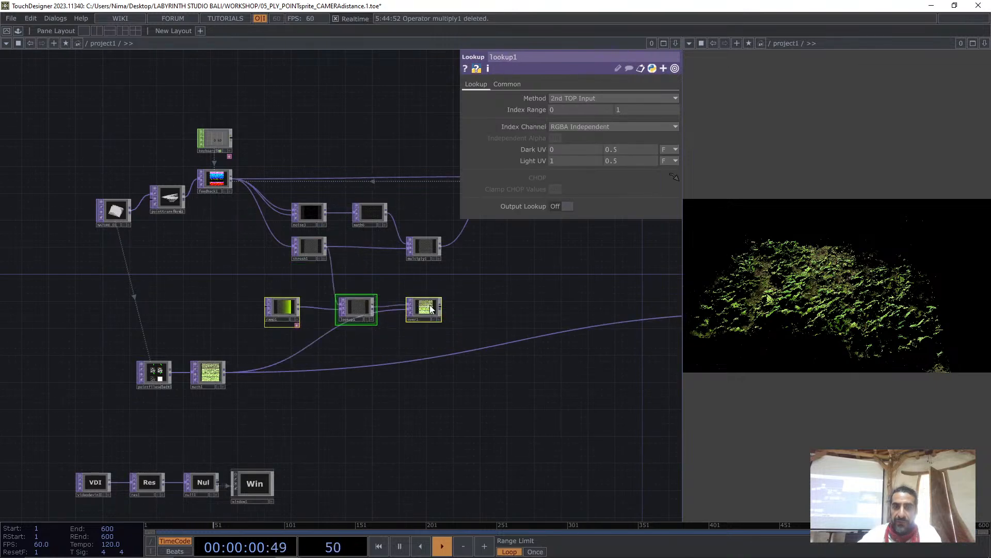
scroll(420, 306, "up", 5)
left_click(292, 311)
left_click_drag(545, 273, 493, 342)
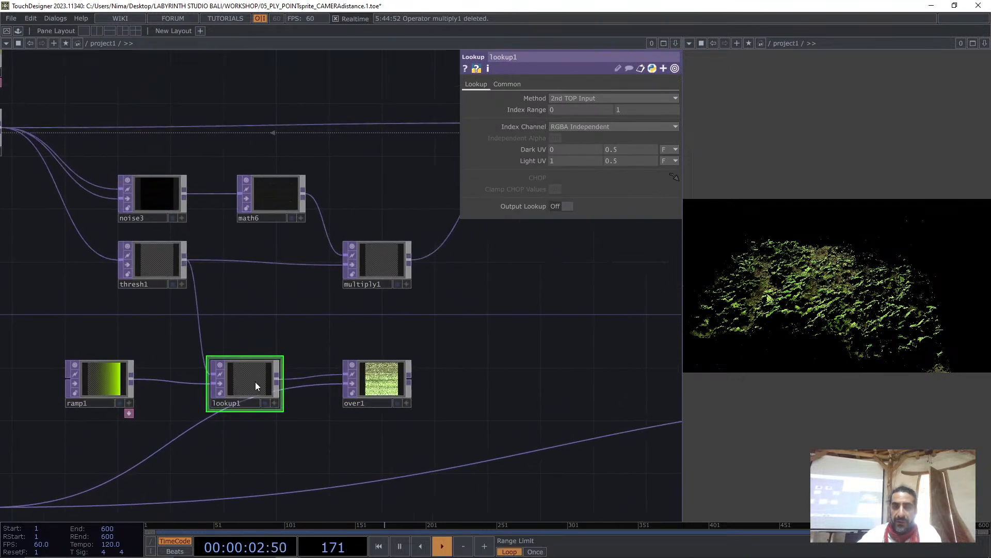
left_click_drag(257, 381, 283, 342)
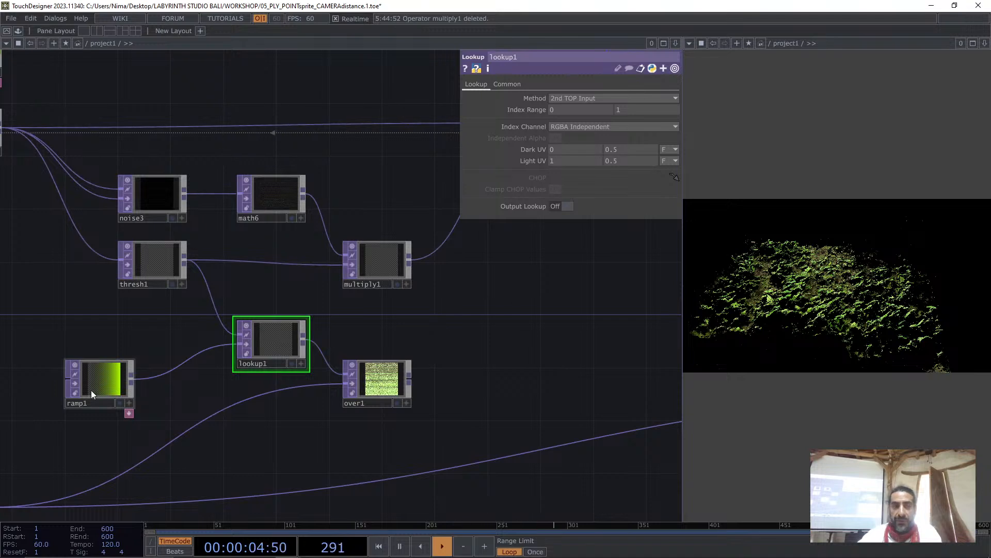
left_click_drag(98, 383, 151, 355)
scroll(489, 376, "up", 5)
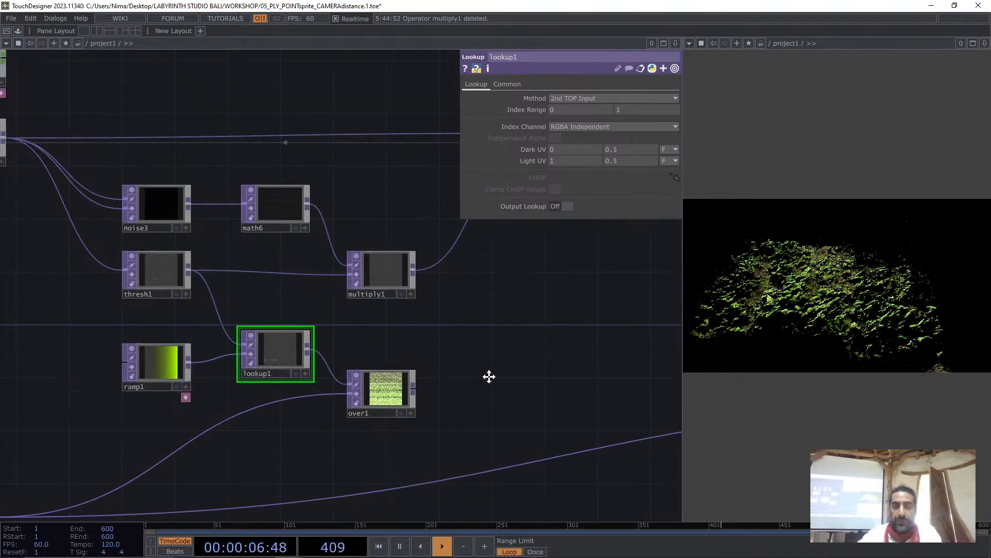
Enlarge the render preview pane and lower the threshold of thresh1 to 8.3
left_click(180, 333)
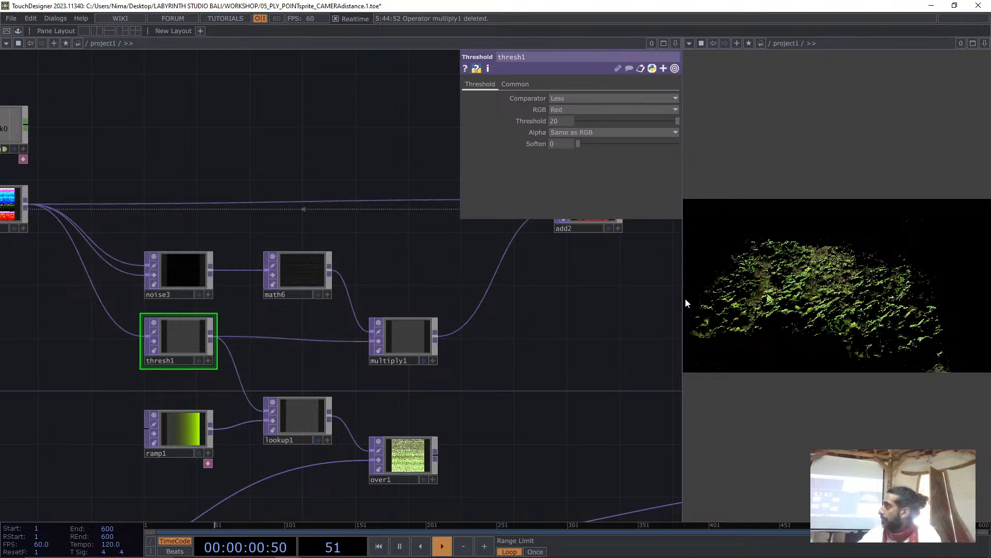
left_click_drag(683, 301, 501, 309)
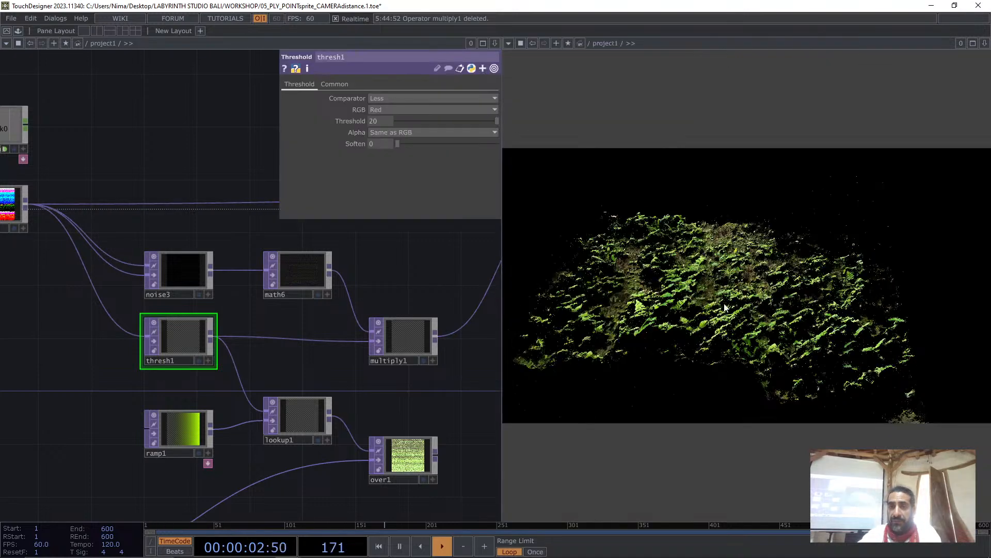
mouse_move(380, 111)
middle_mouse_down()
mouse_move(310, 123)
mouse_move(370, 107)
middle_mouse_up()
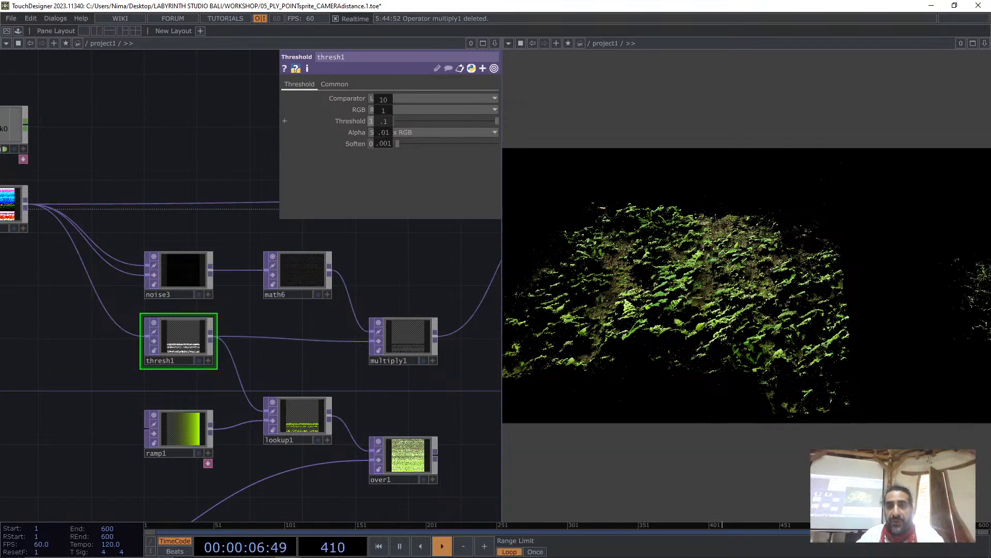
mouse_move(385, 120)
middle_mouse_down()
mouse_move(371, 106)
mouse_move(385, 120)
middle_mouse_up()
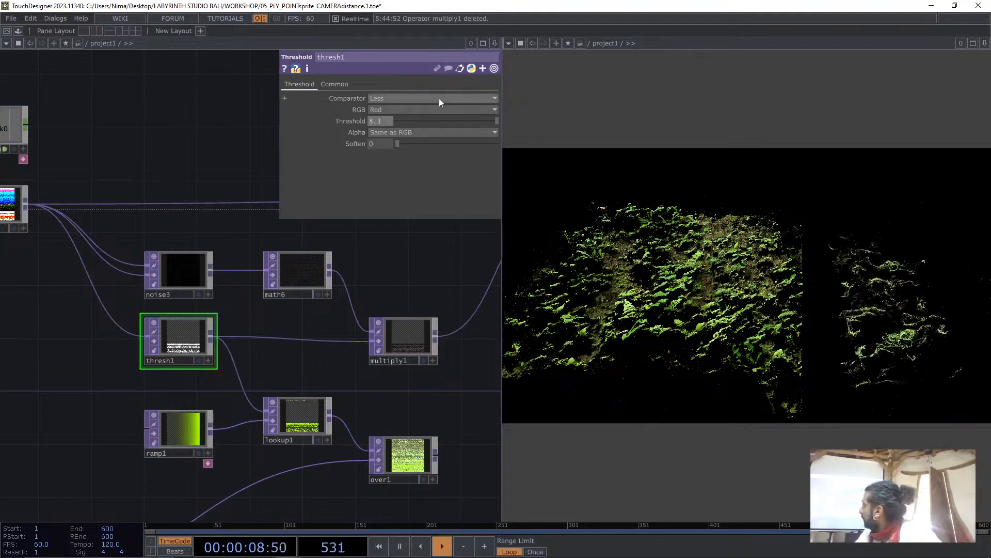
Switch the preview pane to the Geometry Viewer and orbit the point cloud to a higher angle
left_click(509, 43)
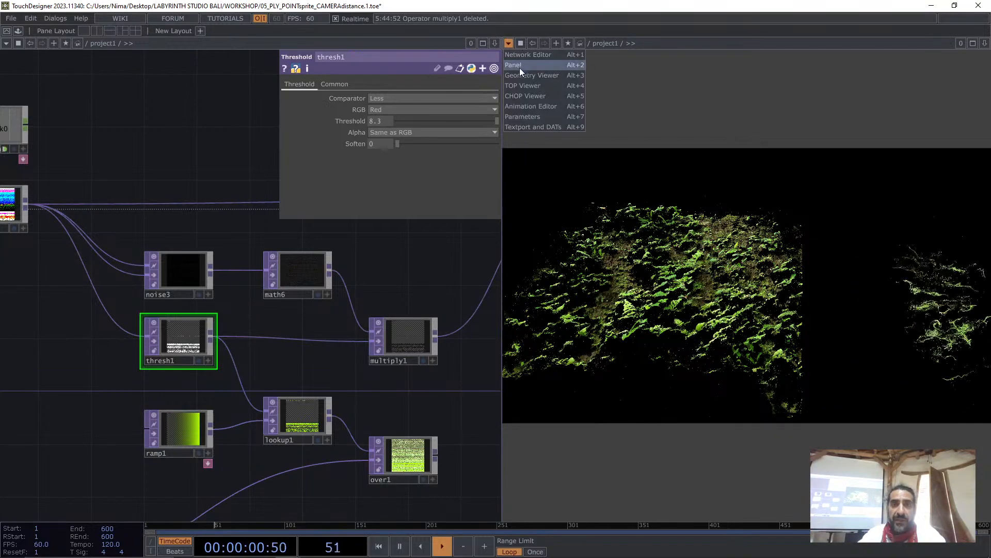
left_click(519, 67)
scroll(747, 292, "down", 5)
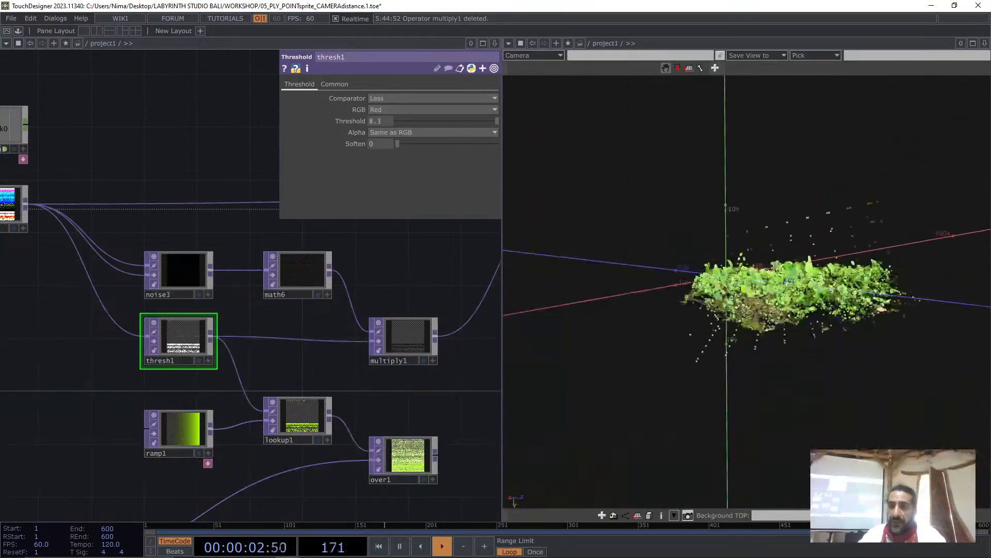
left_click_drag(817, 269, 815, 335)
left_click_drag(161, 156, 170, 162)
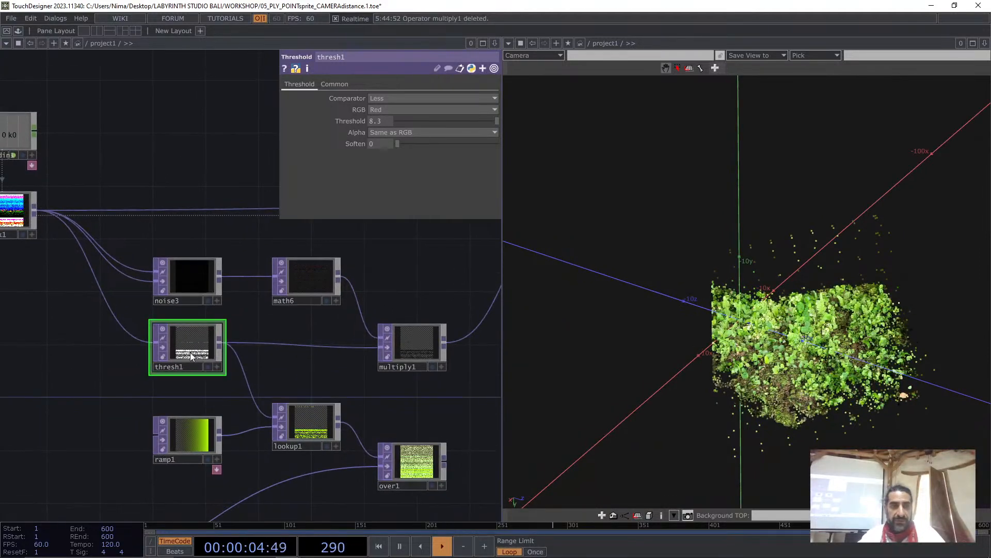
Try a threshold of 20 on thresh1, settle on 11.4, and pause playback with the displaced points in view
middle_click_drag(380, 121, 441, 121)
right_click_drag(682, 390, 758, 262)
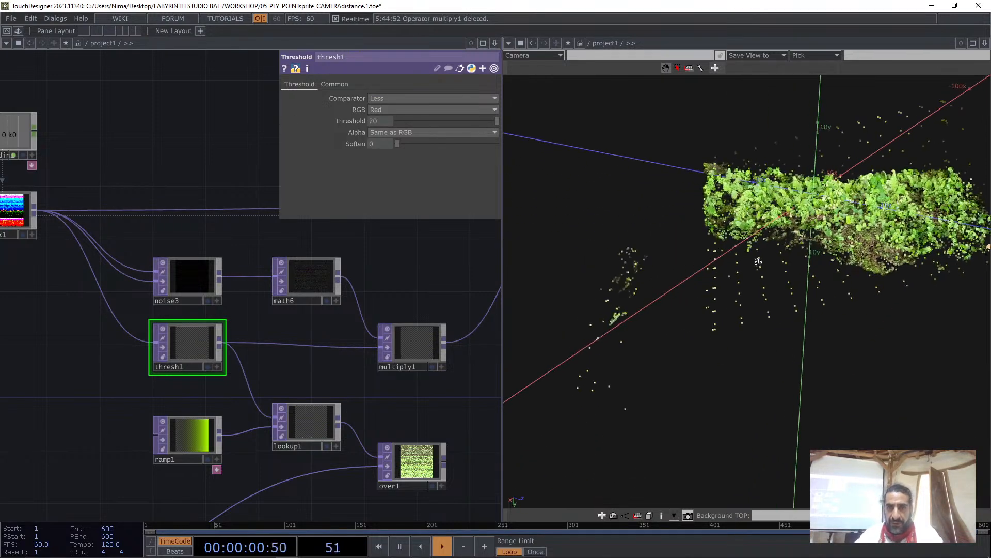
left_click_drag(758, 263, 734, 251)
middle_click_drag(382, 121, 376, 105)
key("space")
left_click_drag(821, 199, 924, 286)
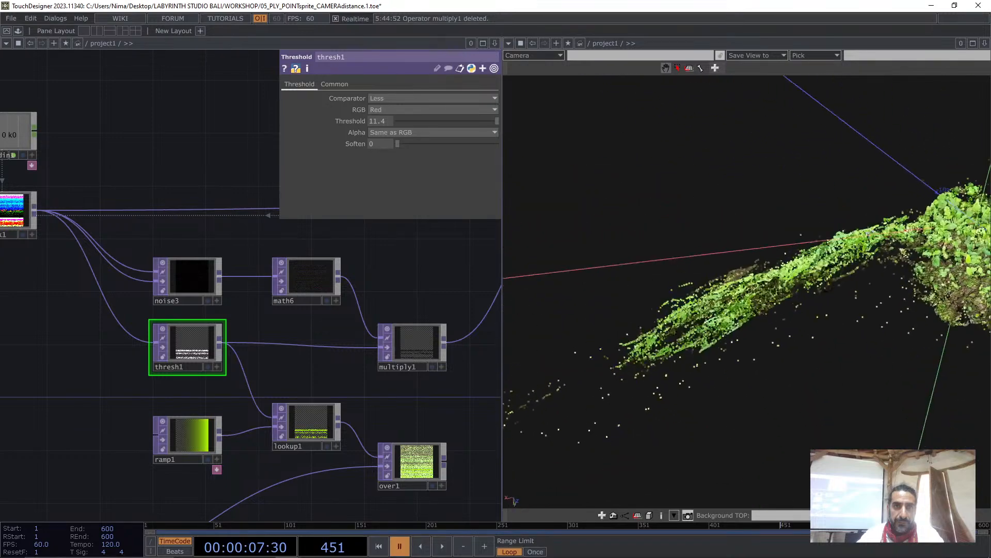
Select math6 to show its Multi-Add settings and move it closer to noise3
left_click(310, 277)
left_click_drag(311, 272, 285, 273)
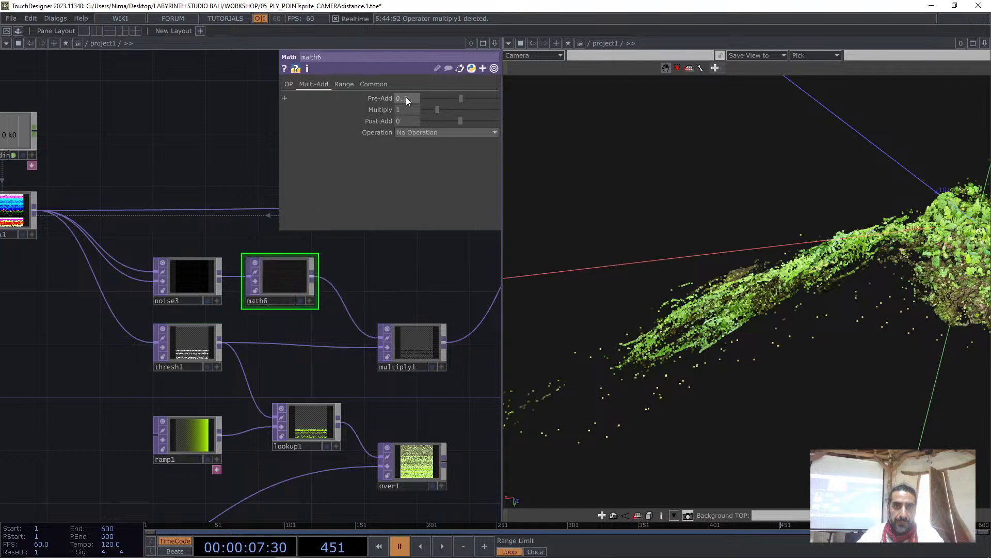
scroll(317, 299, "down", 3)
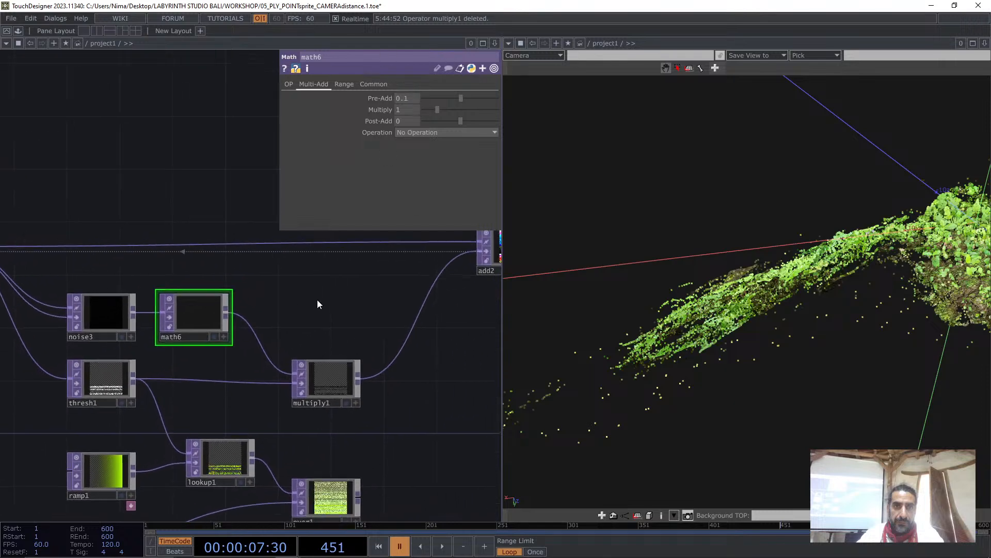
scroll(308, 304, "down", 1)
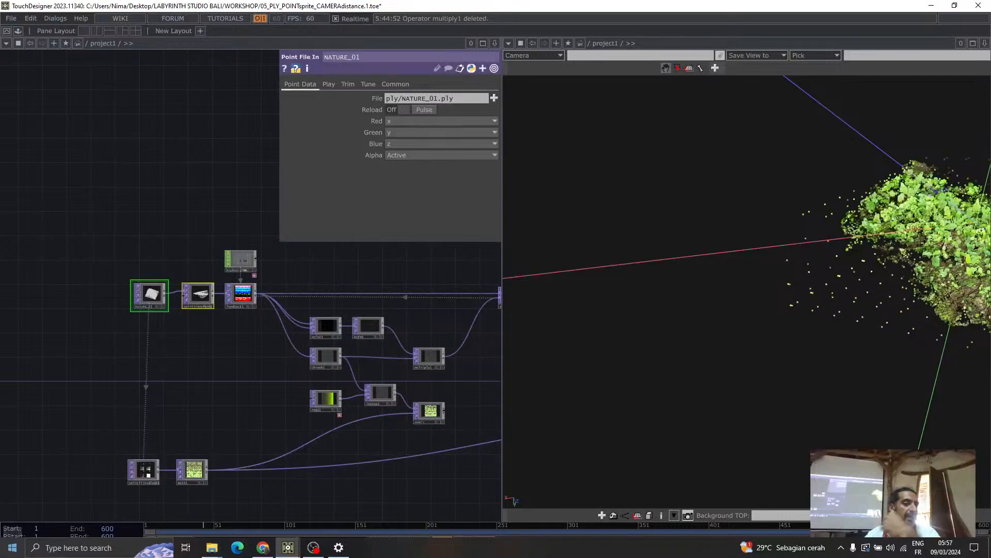
Check the live stream in OBS and return to the TouchDesigner project
left_click(315, 550)
mouse_move(288, 552)
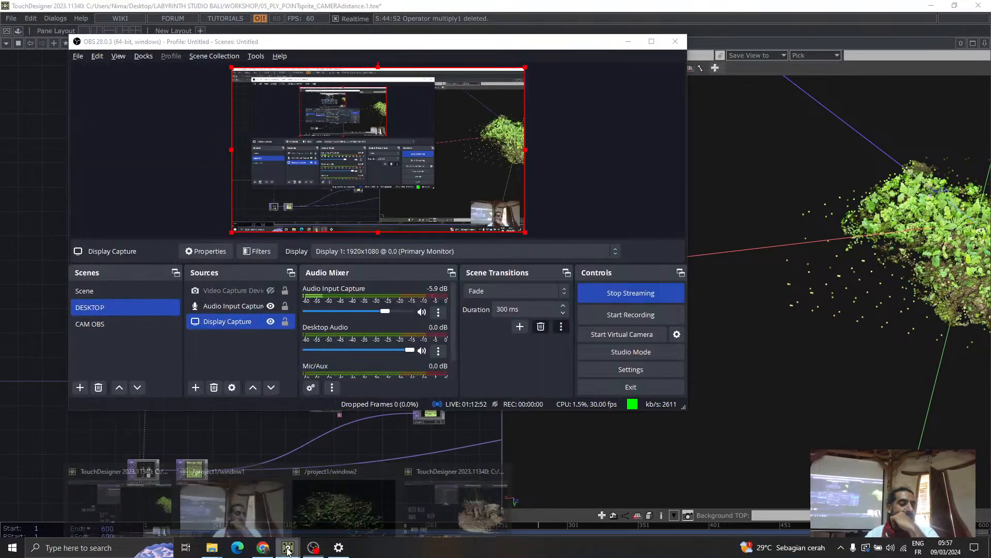
left_click(454, 496)
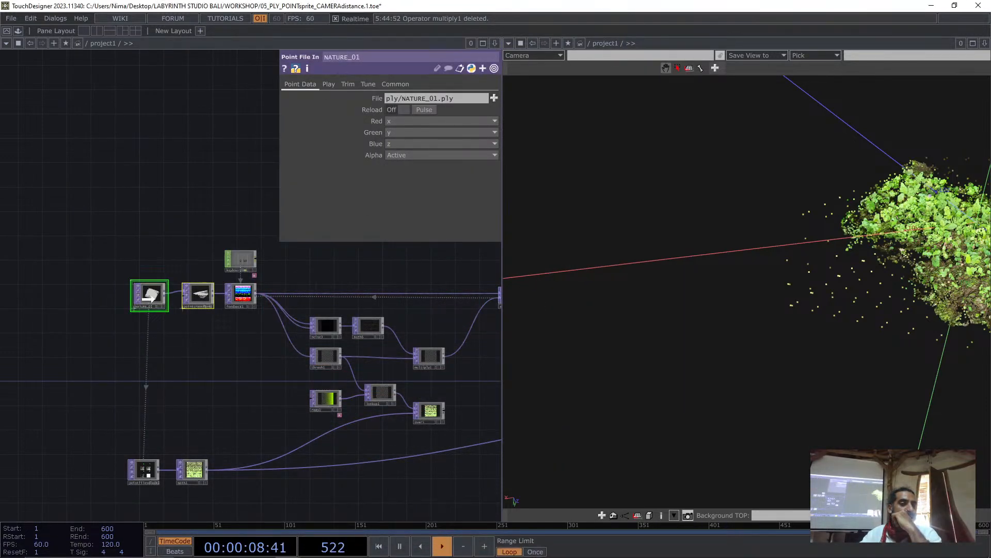
Examine the operator information and point preview of the NATURE_01 point file
scroll(167, 298, "up", 5)
middle_click(134, 299)
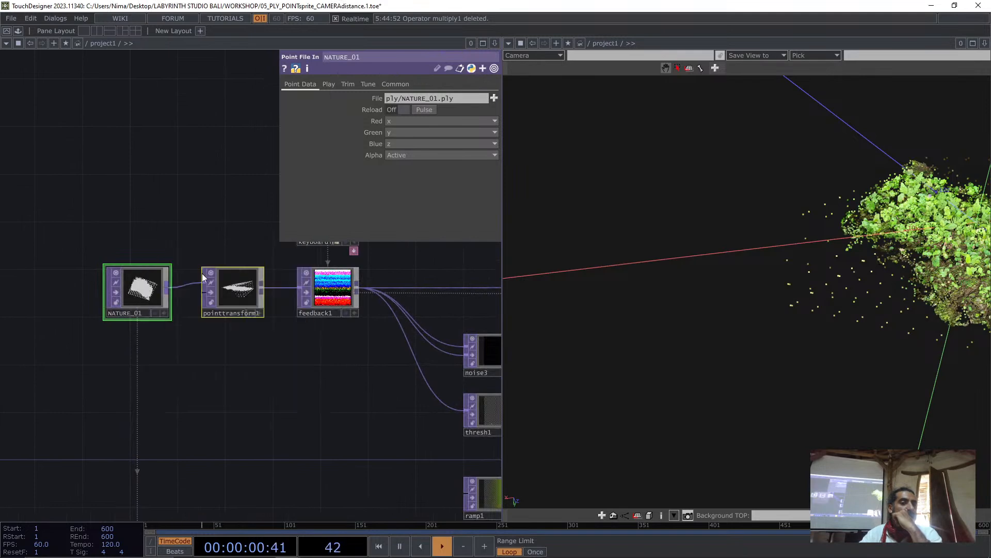
middle_click(137, 296)
scroll(137, 296, "up", 1)
scroll(137, 297, "up", 2)
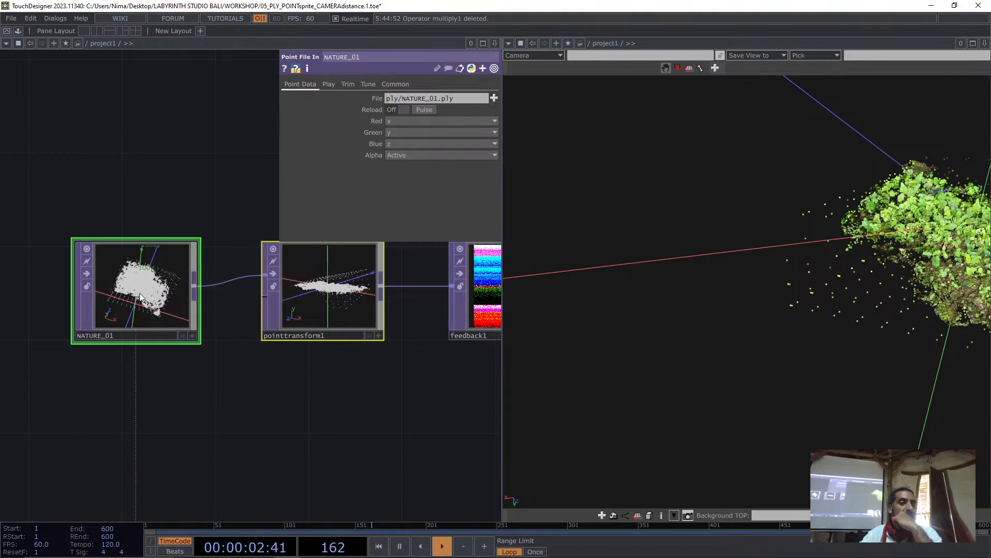
middle_click(138, 297)
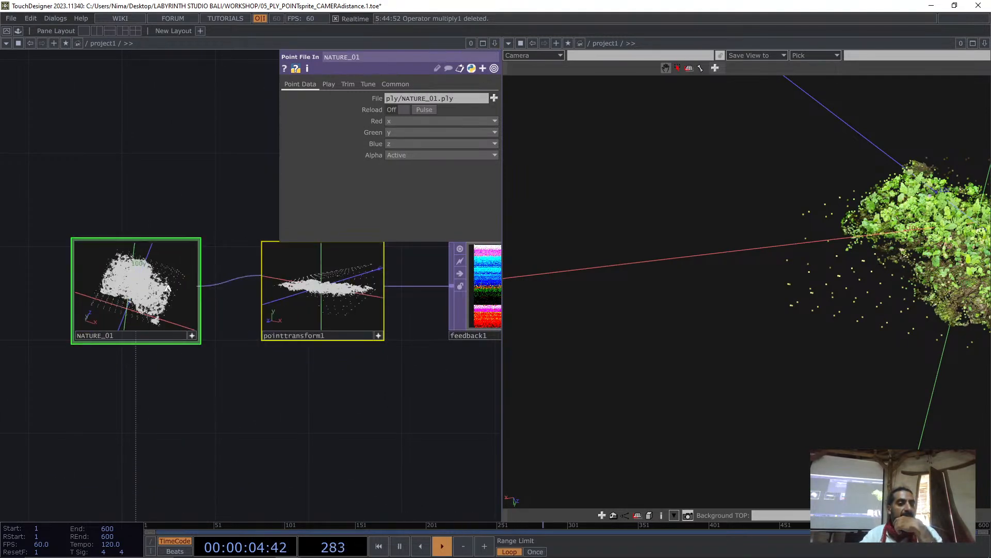
middle_click(136, 284)
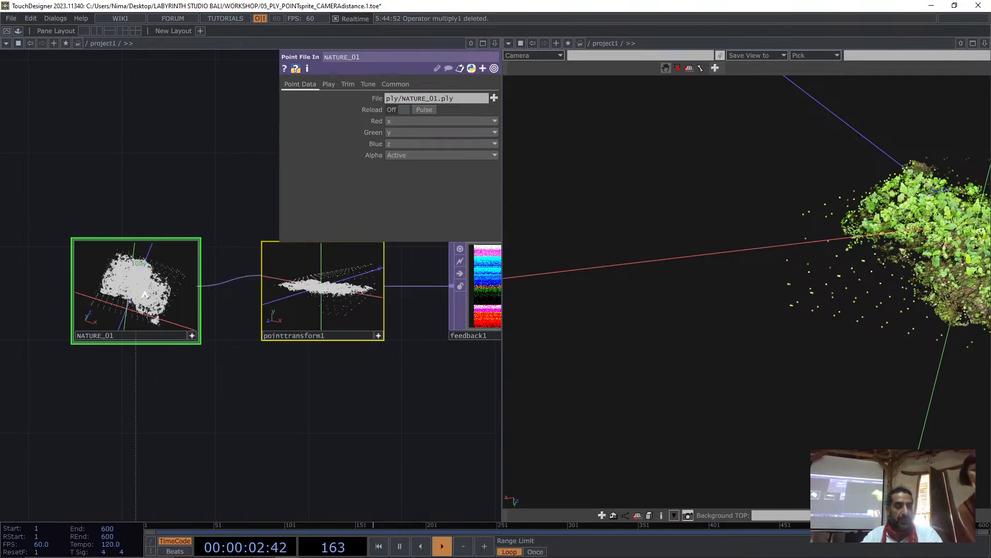
middle_click(142, 289)
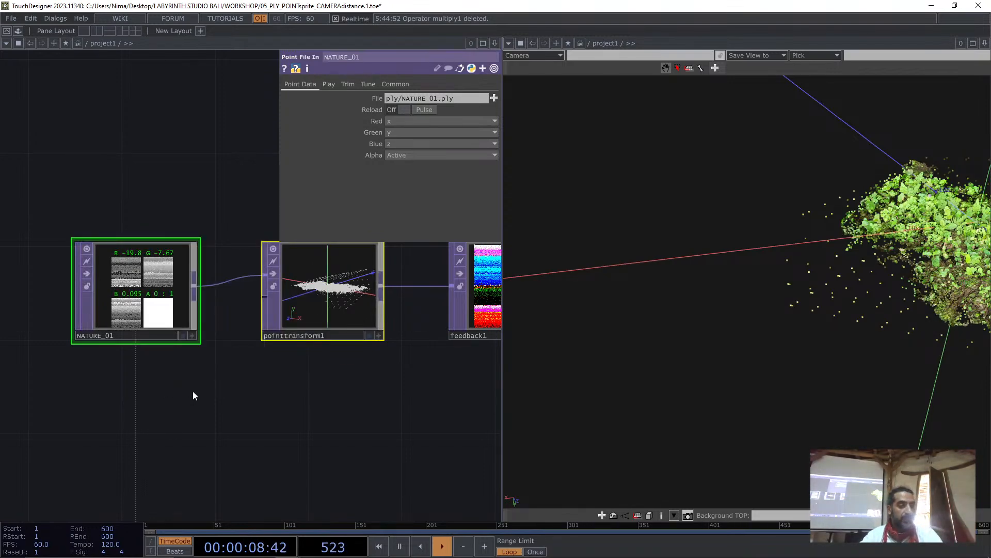
Switch to Google Drive in the browser and move GROTTA_MOUTH_OPEN.ply from the ply folder to the bin
key("alt+Tab")
left_click(617, 222)
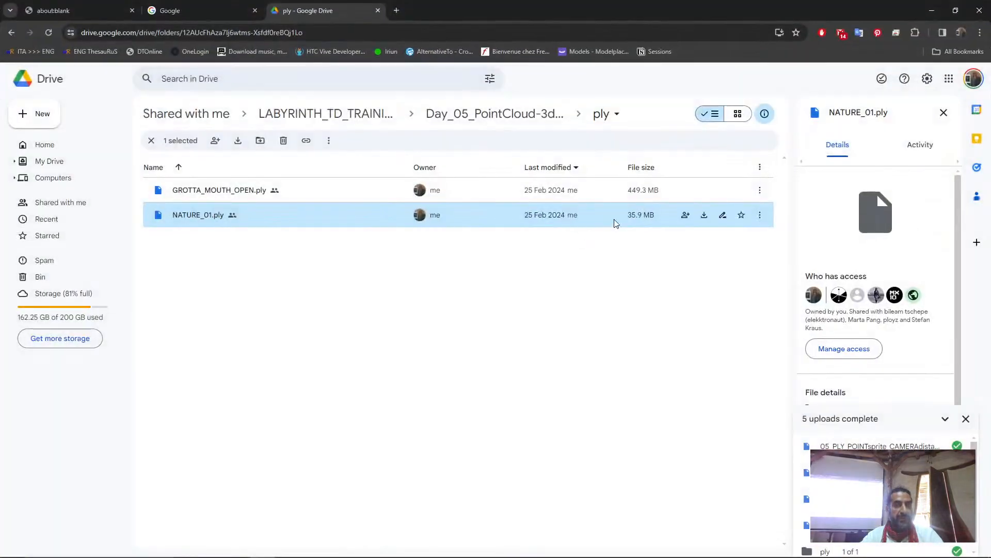
left_click(760, 190)
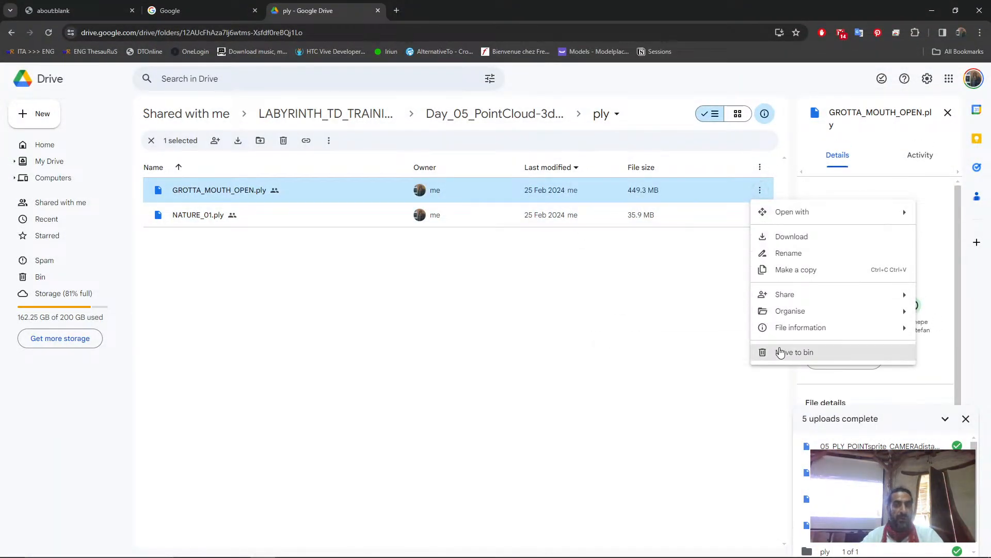
left_click(781, 351)
Move IMPORT_PLY.7.toe from the Day_05_PointCloud-3dScan folder to the bin and open the parent LABYRINTH_TD_TRAINING folder
left_click(497, 115)
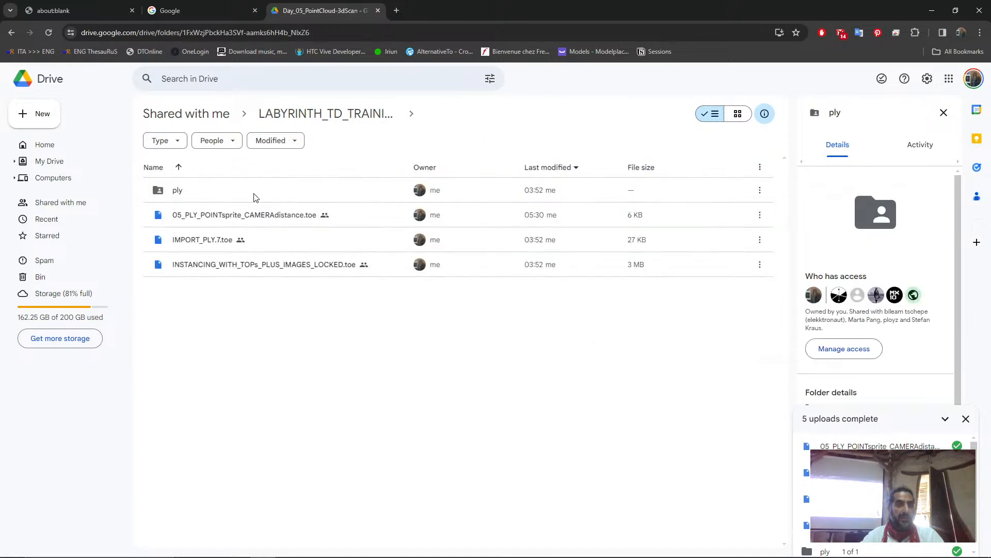
left_click(251, 220)
left_click(332, 265)
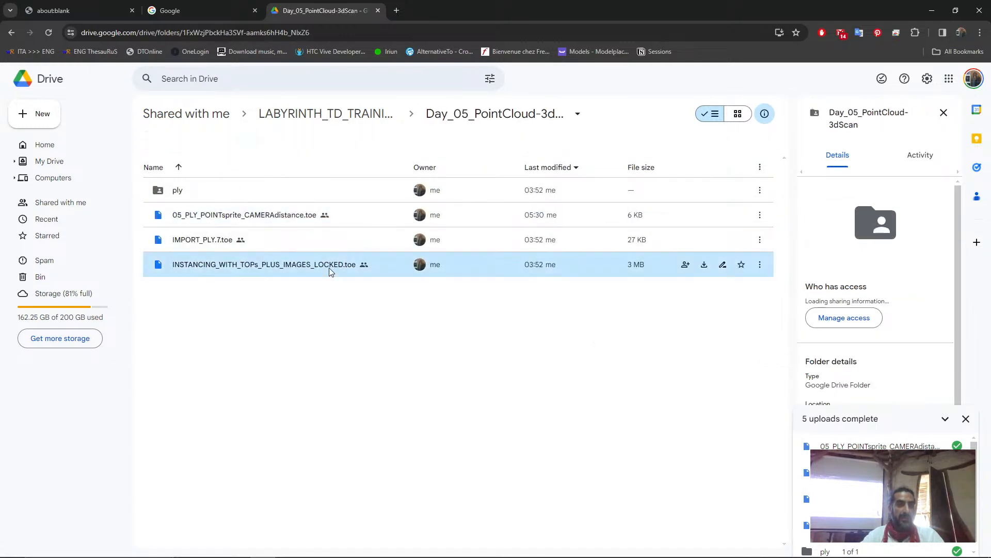
left_click(293, 242)
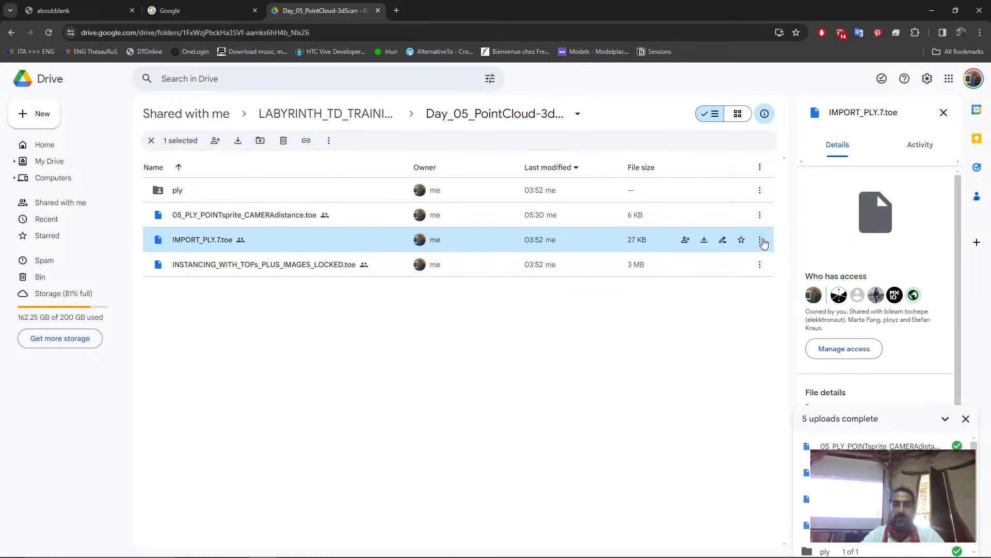
left_click(759, 241)
left_click(798, 402)
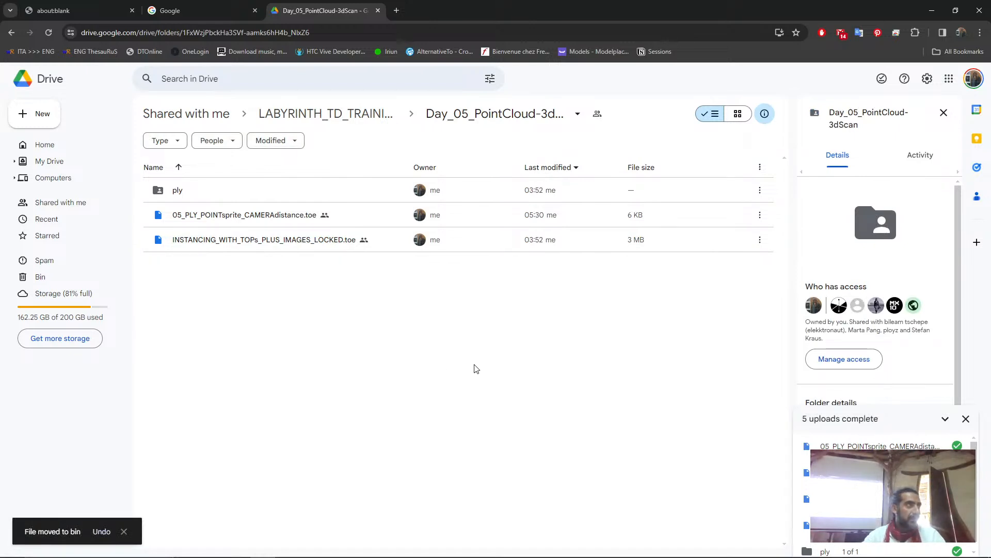
left_click(360, 114)
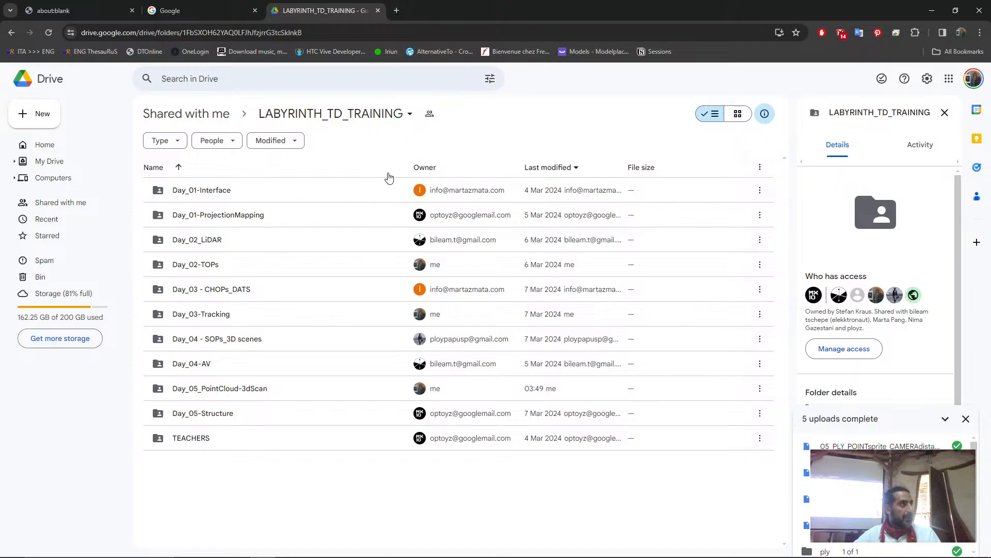
Switch back to the TouchDesigner project and examine NATURE_01's operator information and its point cloud from several angles
key("alt+Tab")
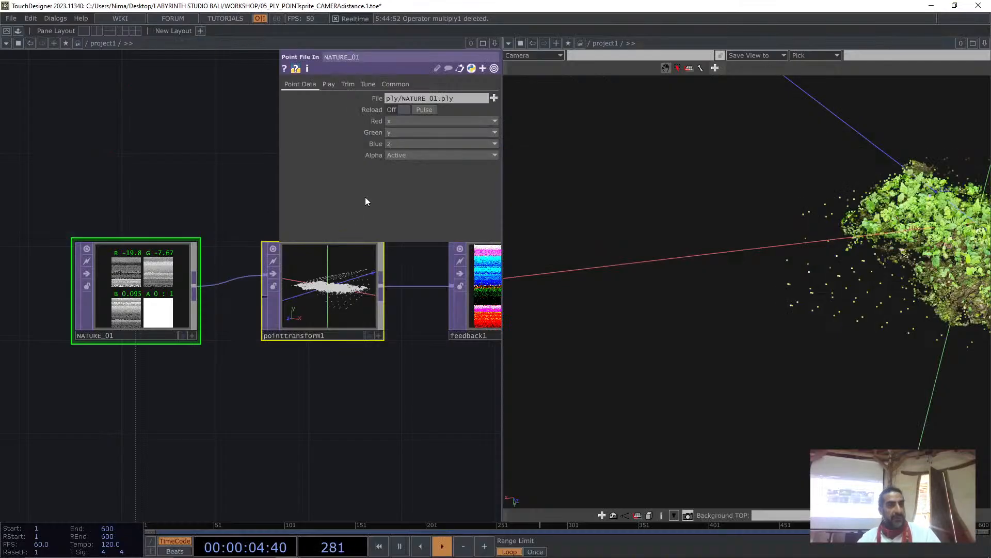
middle_click_drag(138, 287, 170, 311)
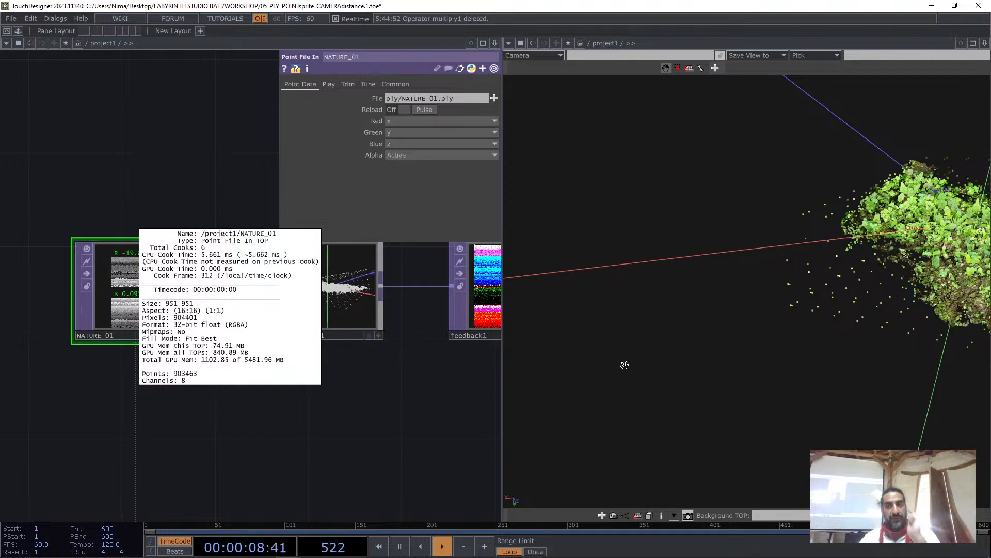
right_click_drag(910, 287, 599, 287)
middle_click_drag(599, 287, 671, 302)
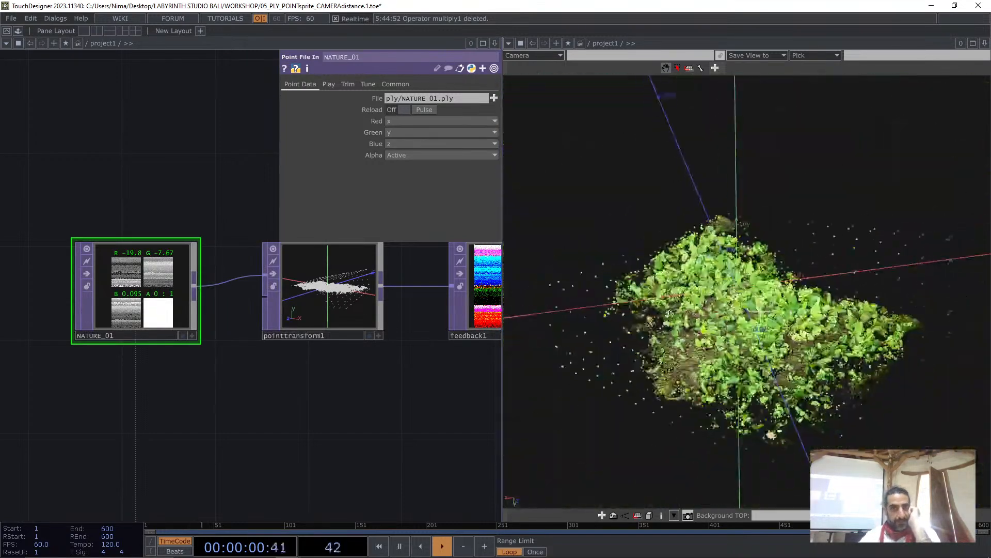
left_click_drag(671, 302, 755, 287)
left_click_drag(712, 222, 738, 284)
middle_click_drag(737, 284, 724, 254)
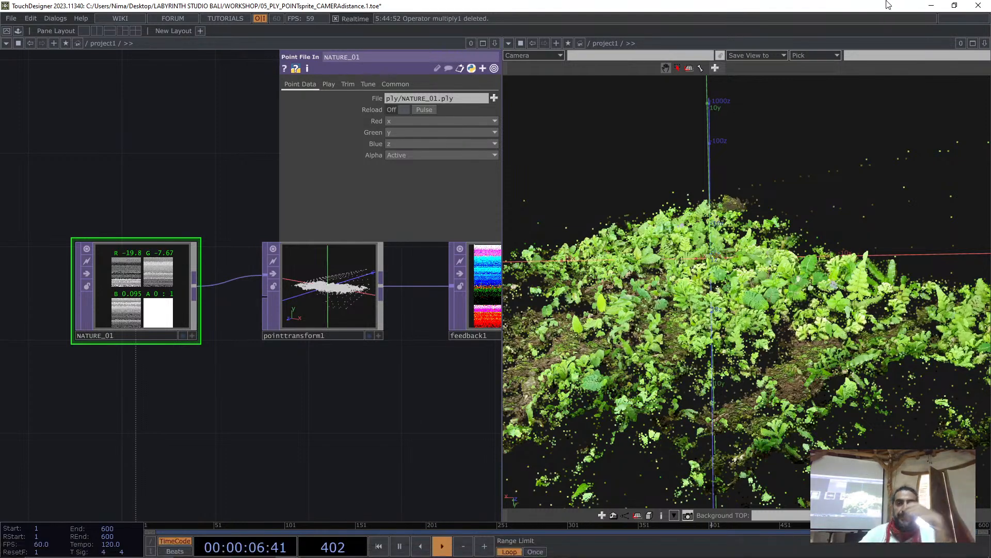
Trace the feedback network from pointtransform1 through the noise, threshold and multiply operators to add2
left_click_drag(400, 424, 206, 443)
scroll(178, 436, "down", 3)
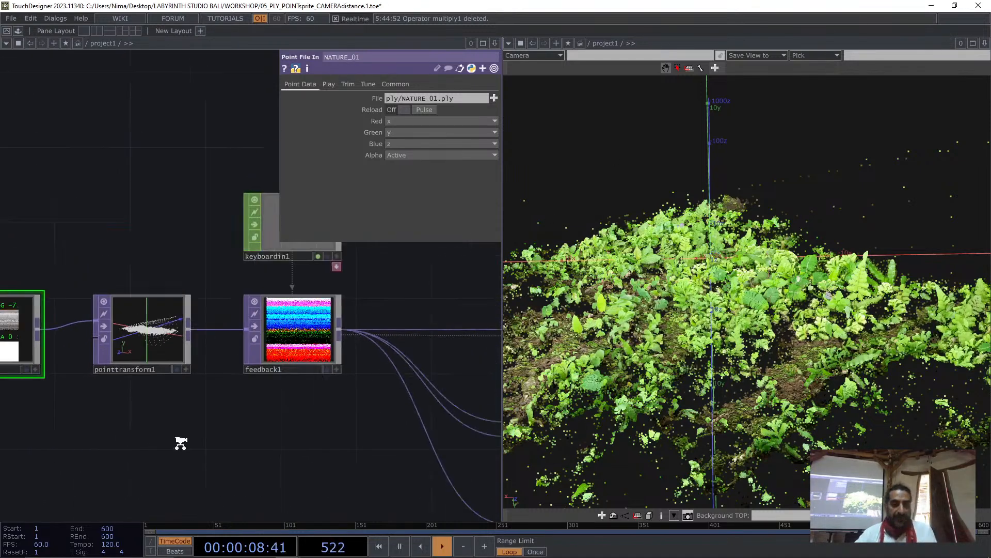
left_click_drag(434, 343, 124, 285)
left_click_drag(343, 386, 212, 376)
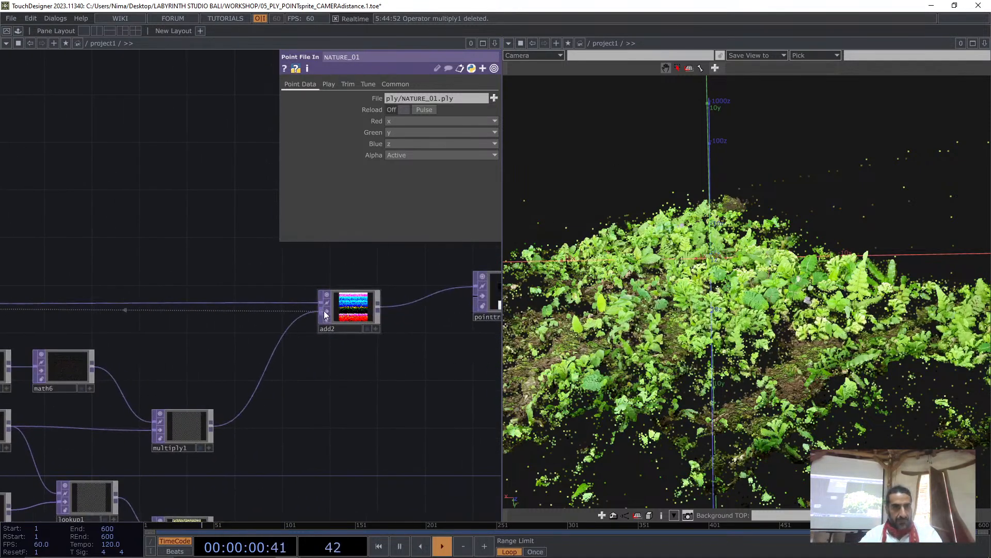
scroll(377, 372, "down", 10)
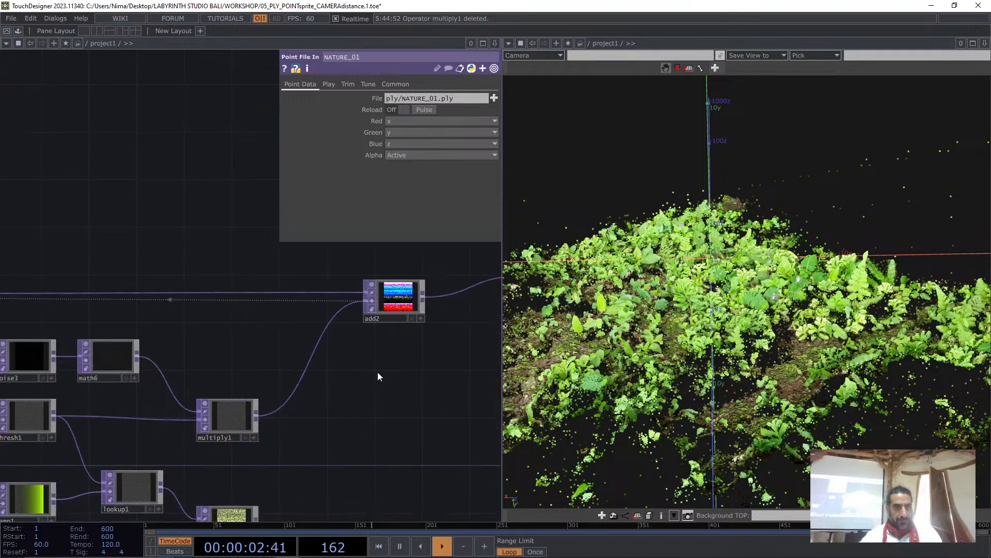
right_click_drag(364, 474, 125, 278)
key("ctrl+c")
key("ctrl+v")
scroll(218, 355, "up", 6)
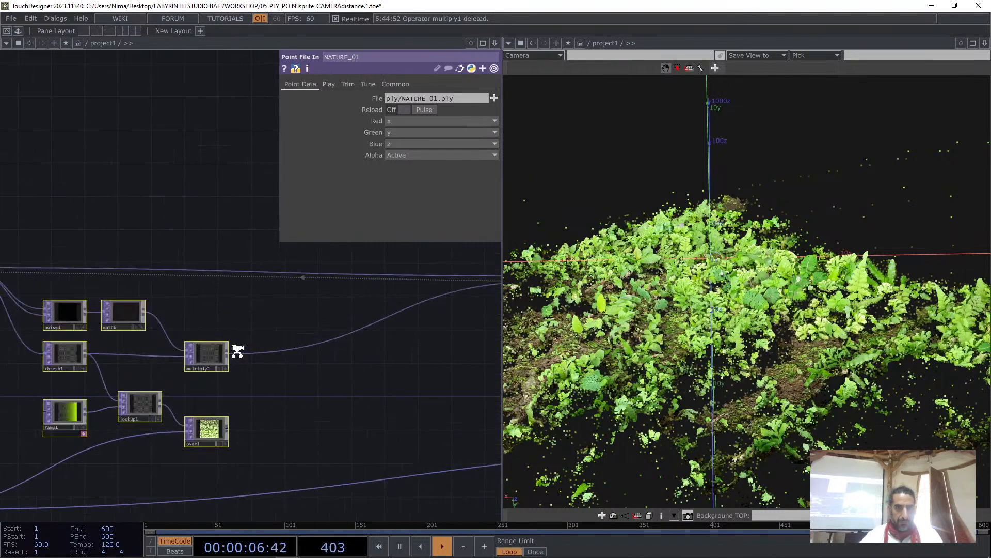
left_click_drag(275, 339, 401, 341)
scroll(400, 340, "down", 3)
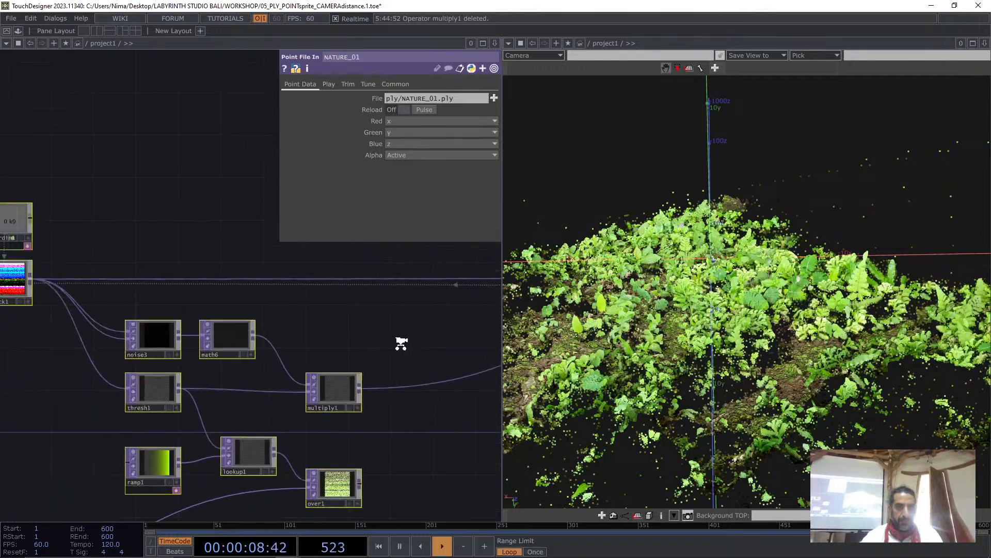
Add a Reorder TOP fed by feedback1 and set its green output to come from Input 2
right_click(104, 293)
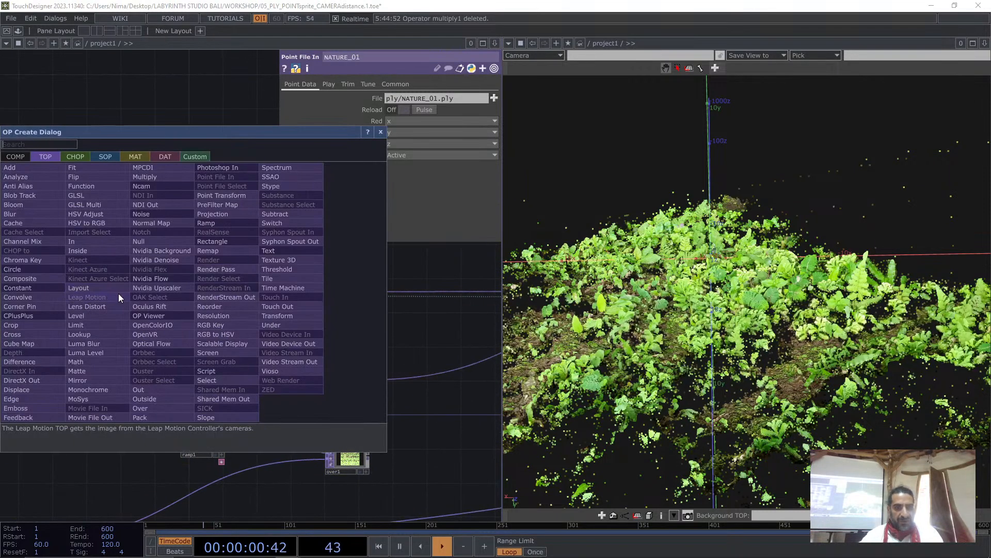
left_click(237, 302)
left_click(395, 336)
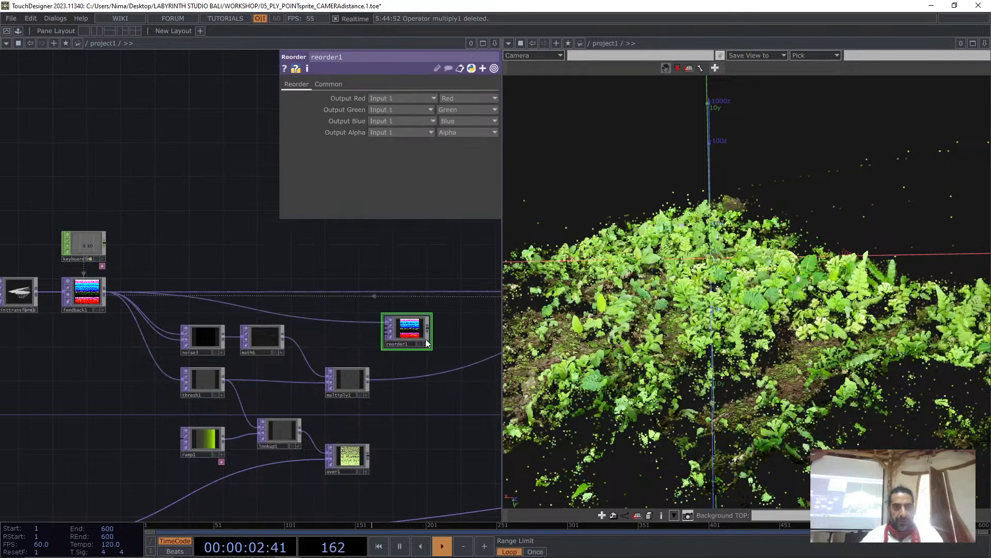
scroll(433, 335, "up", 3)
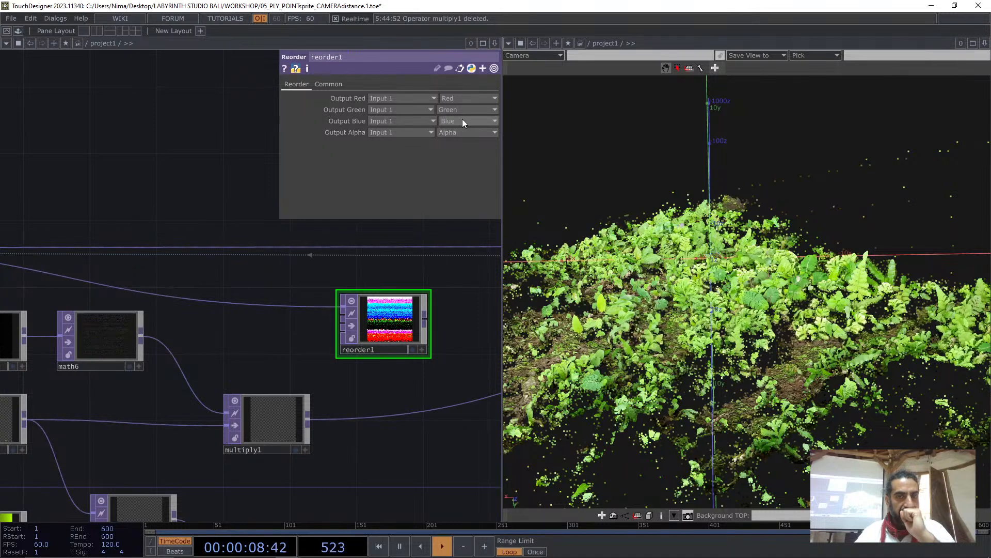
left_click(400, 109)
left_click(382, 133)
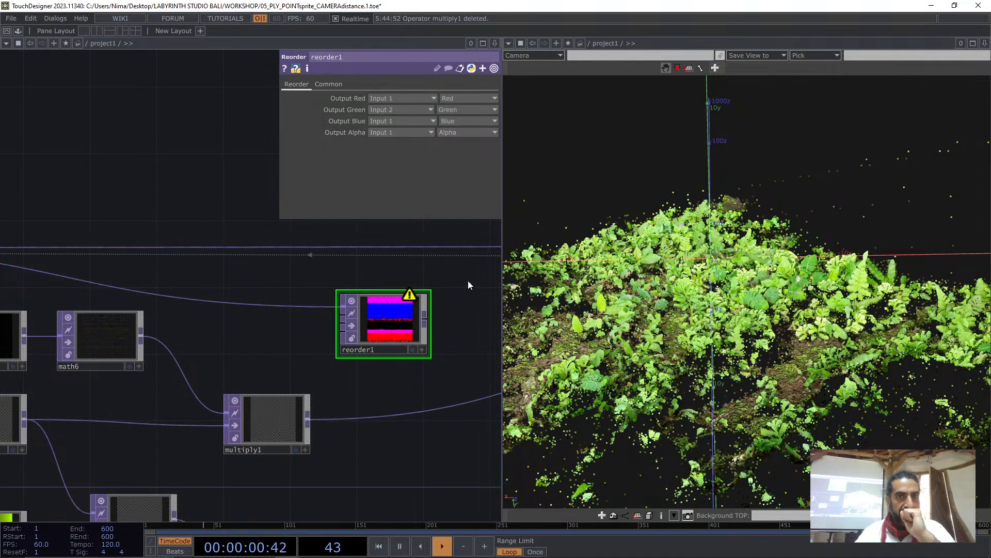
Connect multiply1 to the Reorder's second input and try feeding the Reorder's output into add2
left_click_drag(456, 309, 394, 303)
left_click_drag(330, 321, 380, 321)
left_click_drag(247, 413, 331, 310)
left_click_drag(355, 381, 262, 374)
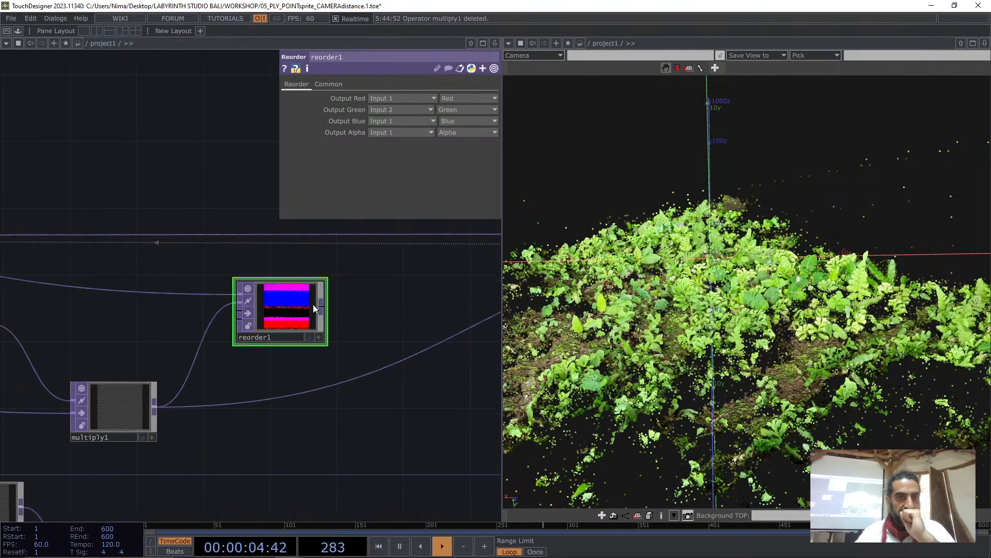
left_click_drag(321, 306, 406, 360)
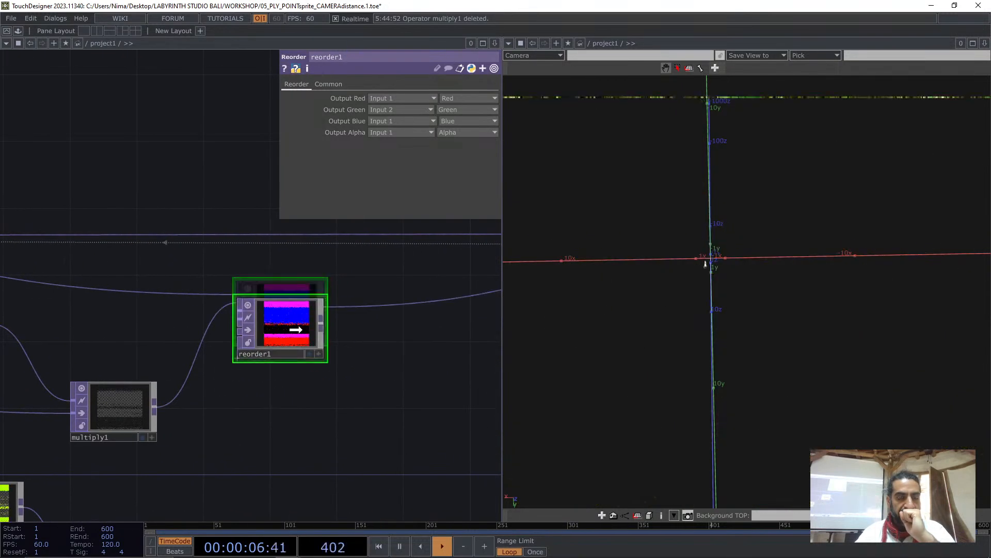
left_click_drag(289, 299, 305, 349)
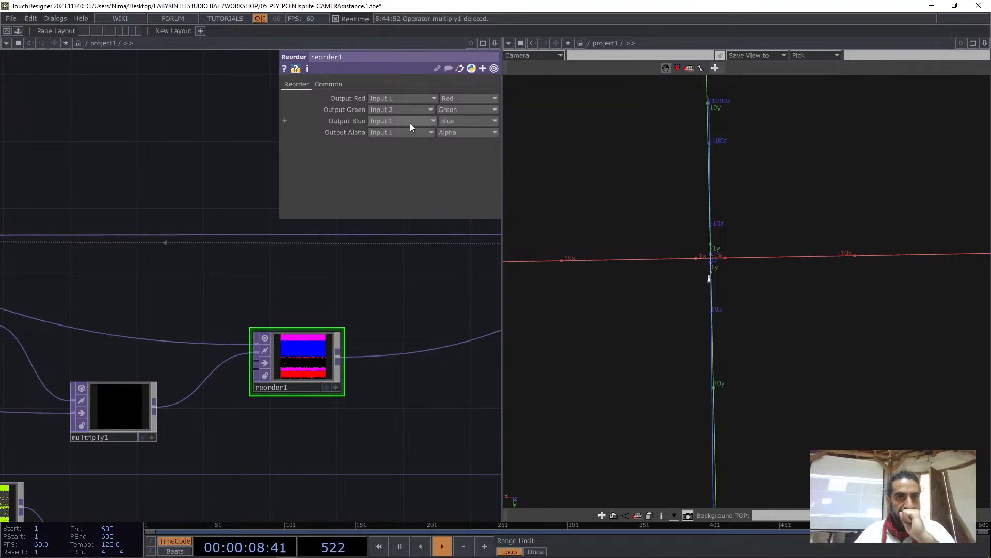
Undo the Reorder's last connection changes and delete the reorder1 operator from the feedback network
scroll(368, 320, "down", 5)
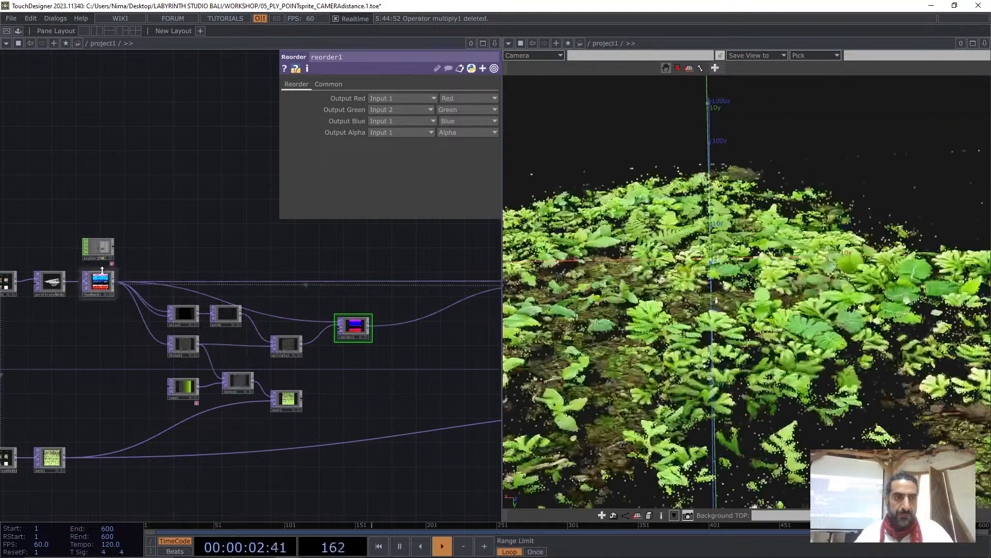
scroll(98, 272, "up", 4)
left_click(99, 279)
left_click_drag(240, 237, 0, 169)
right_click_drag(325, 347, 291, 309)
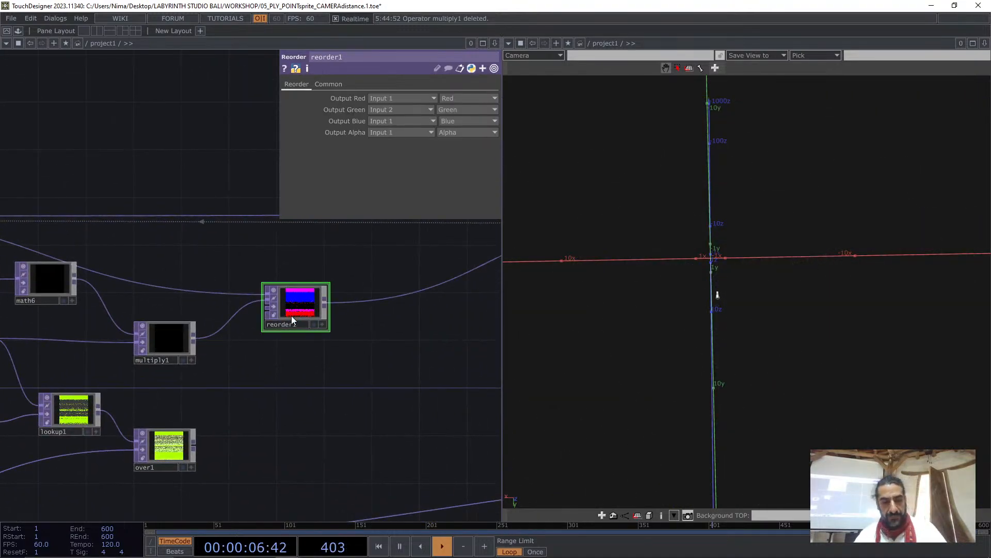
key("ctrl+z")
key("ctrl+z")
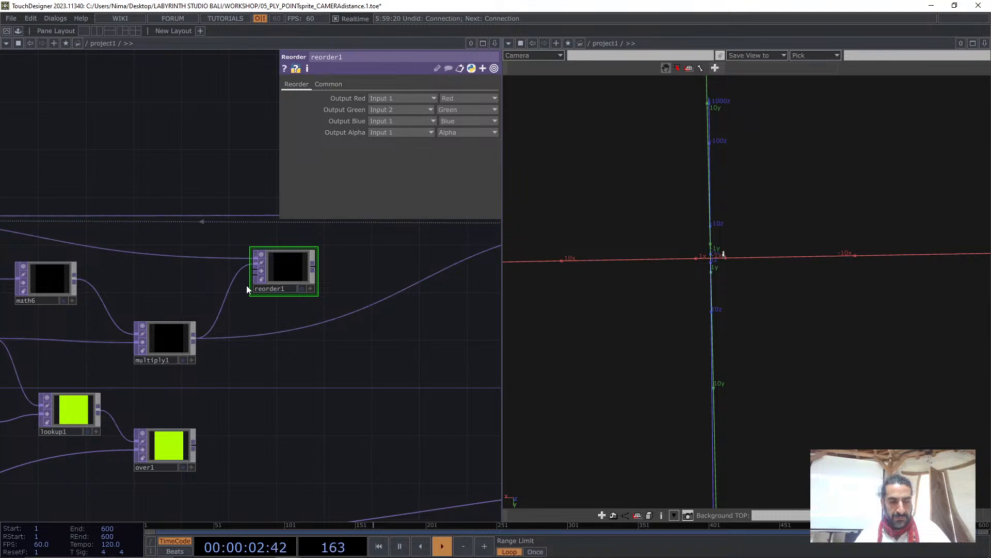
left_click_drag(299, 401, 454, 369)
left_click_drag(387, 364, 341, 405)
key("Delete")
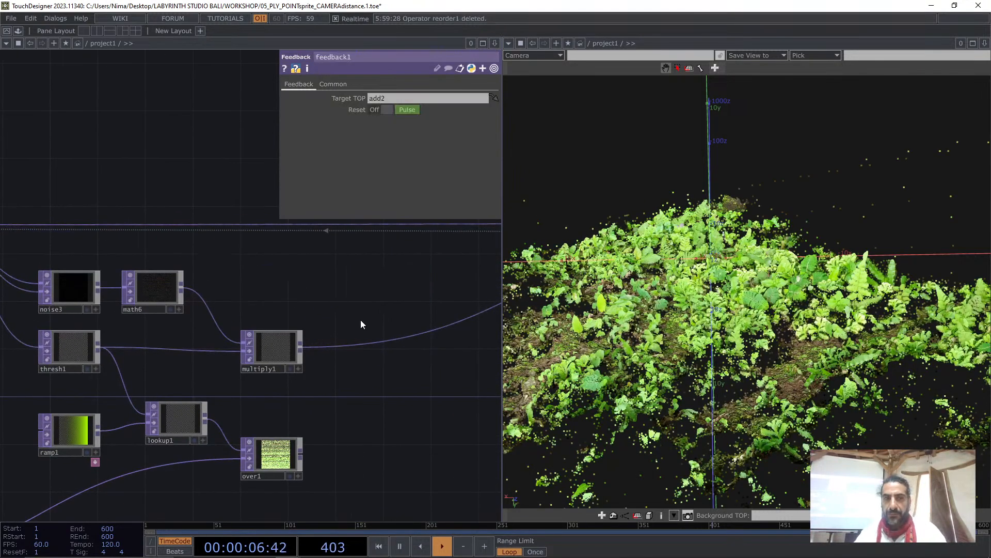
Examine the feedback network's layout and the transform settings of pointtransform1
scroll(361, 297, "down", 3)
left_click_drag(405, 286, 339, 301)
scroll(339, 301, "down", 2)
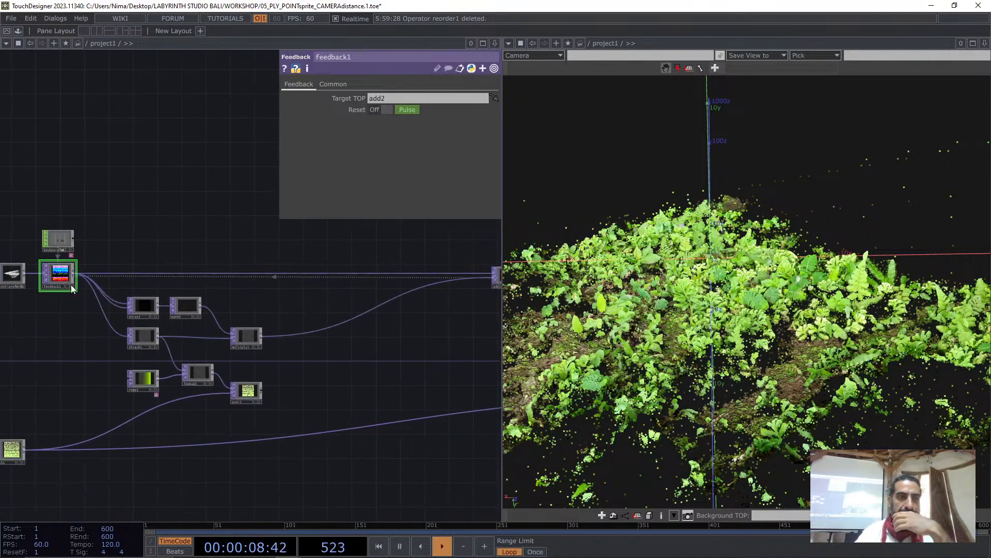
left_click_drag(22, 304, 73, 311)
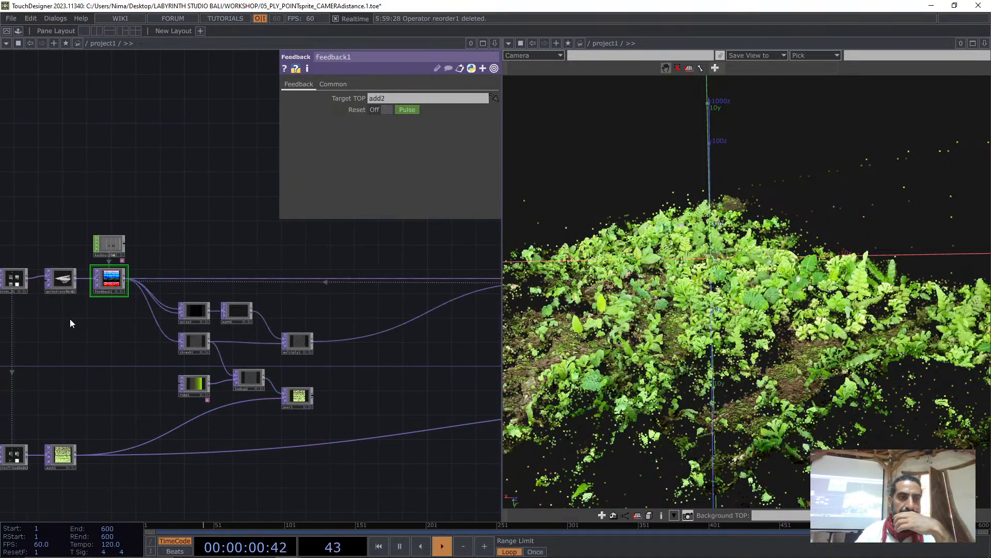
left_click(65, 283)
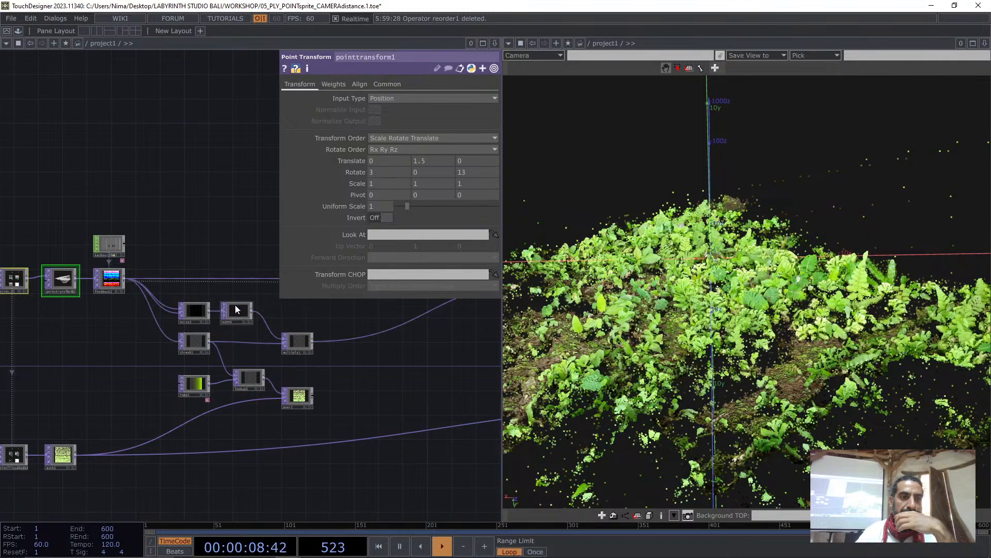
scroll(289, 341, "up", 3)
Switch to the Tree_FeedbackLoop_Soundreactive project and examine the settings of comp1 and multiply1 in FX3
key("alt+Tab")
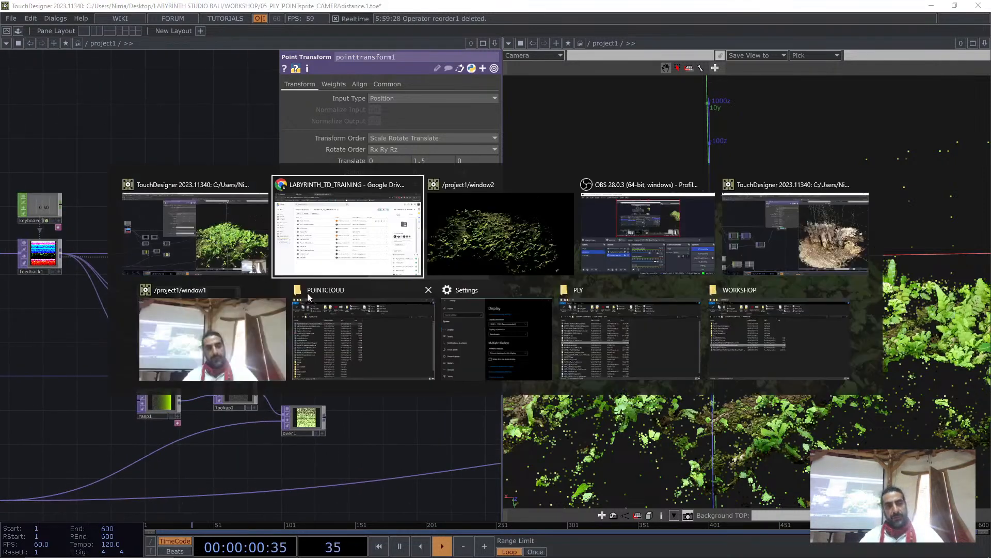
left_click(850, 252)
left_click_drag(228, 403, 244, 406)
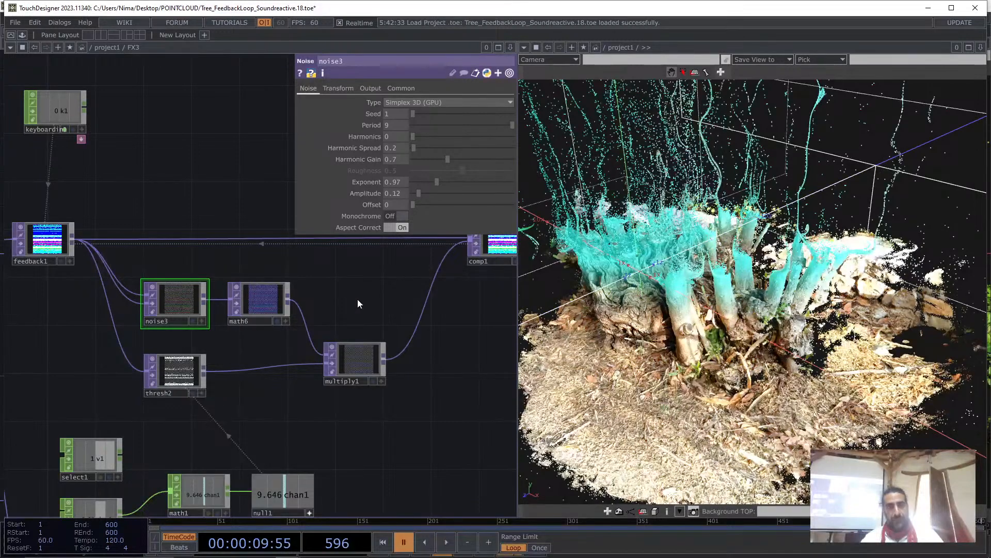
scroll(359, 303, "down", 3)
left_click_drag(443, 312, 262, 347)
left_click(256, 311)
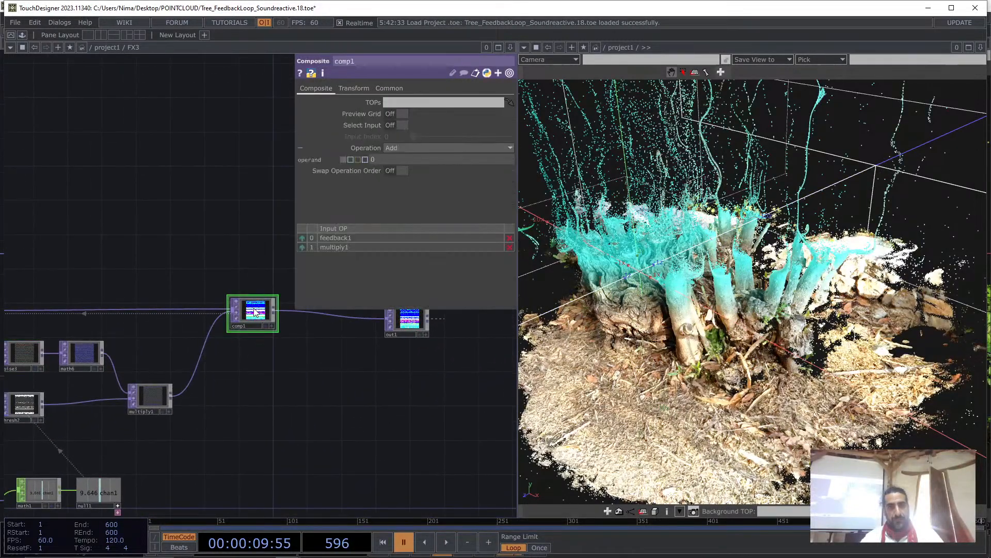
middle_click_drag(162, 396, 296, 391)
left_click(298, 392)
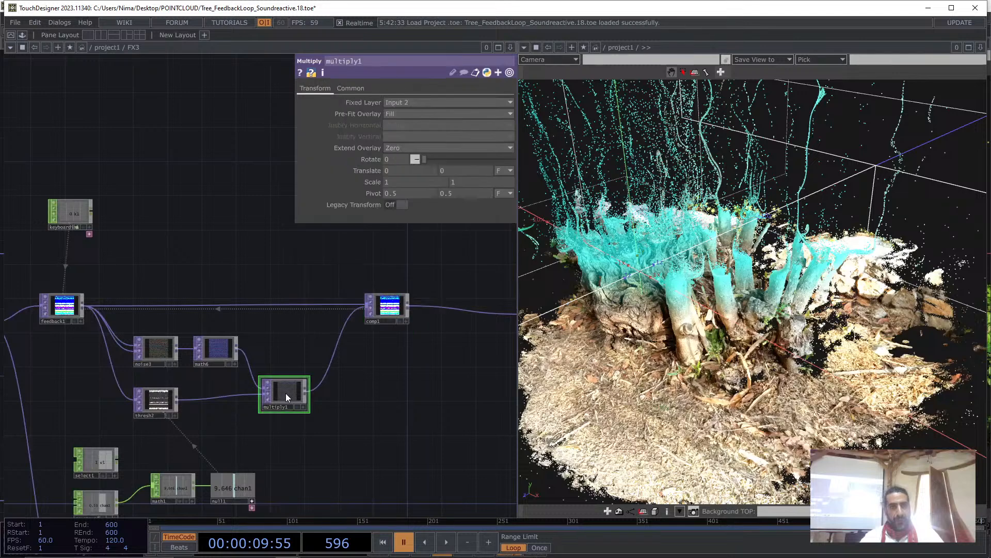
Examine the Feedback operator's target and how its input and output are wired in FX3
scroll(78, 320, "up", 4)
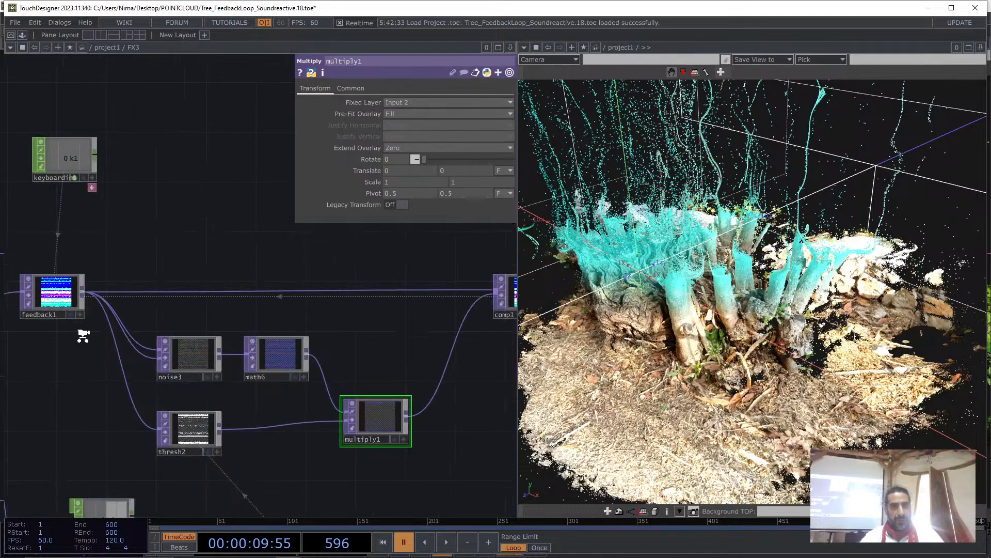
left_click(61, 286)
middle_click_drag(62, 310, 278, 333)
scroll(278, 333, "down", 2)
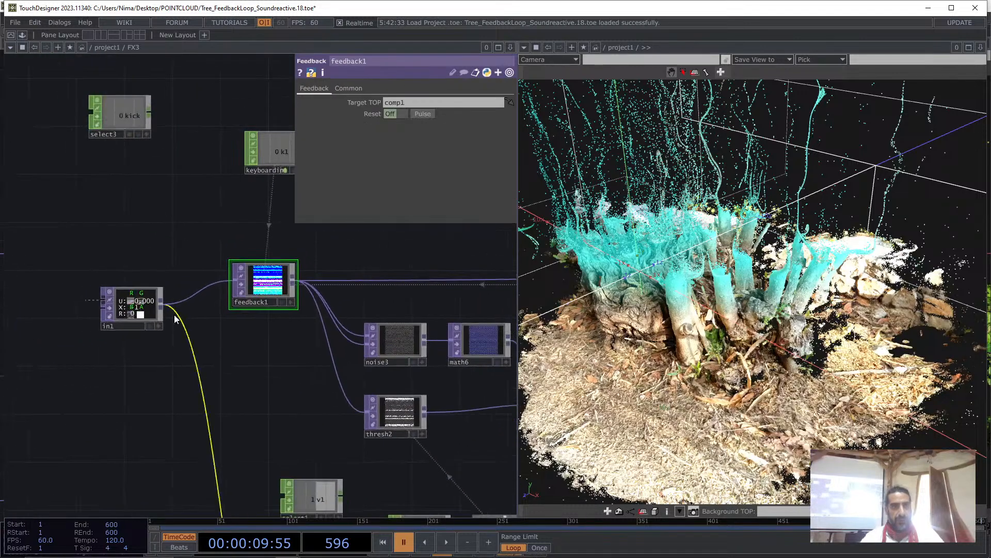
middle_click_drag(277, 405, 133, 331)
Check noise3's common and output settings and math6's range and channel operation settings, and begin switching windows
left_click(253, 267)
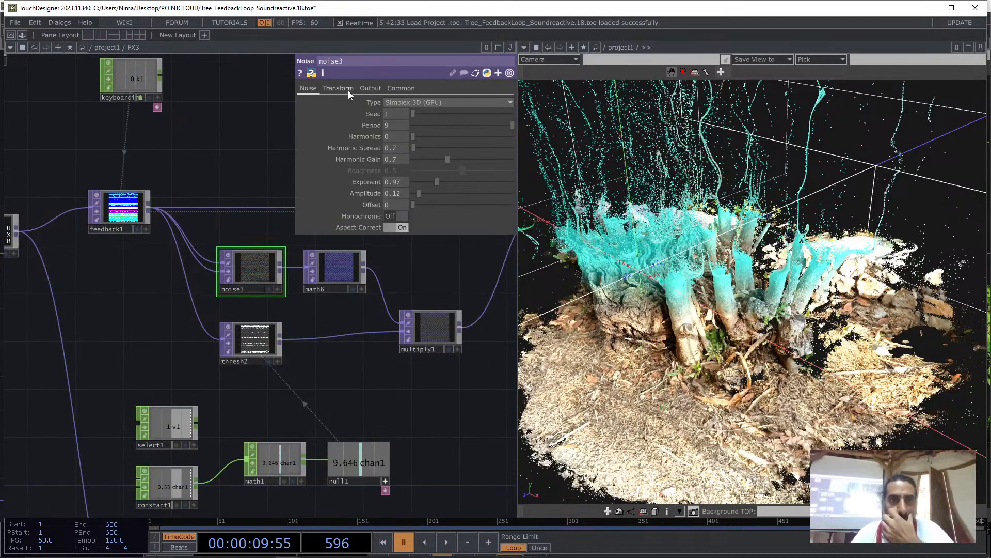
left_click(401, 88)
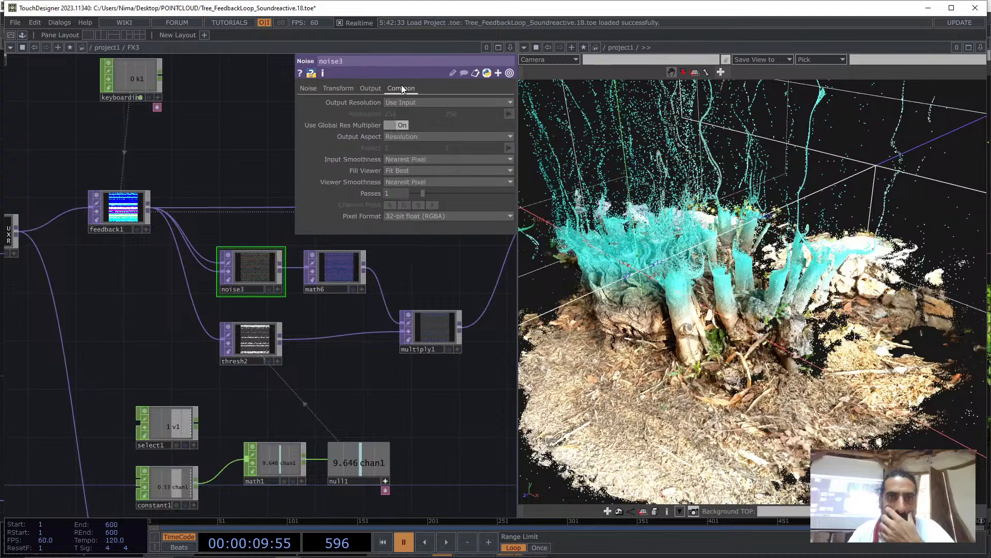
left_click(374, 87)
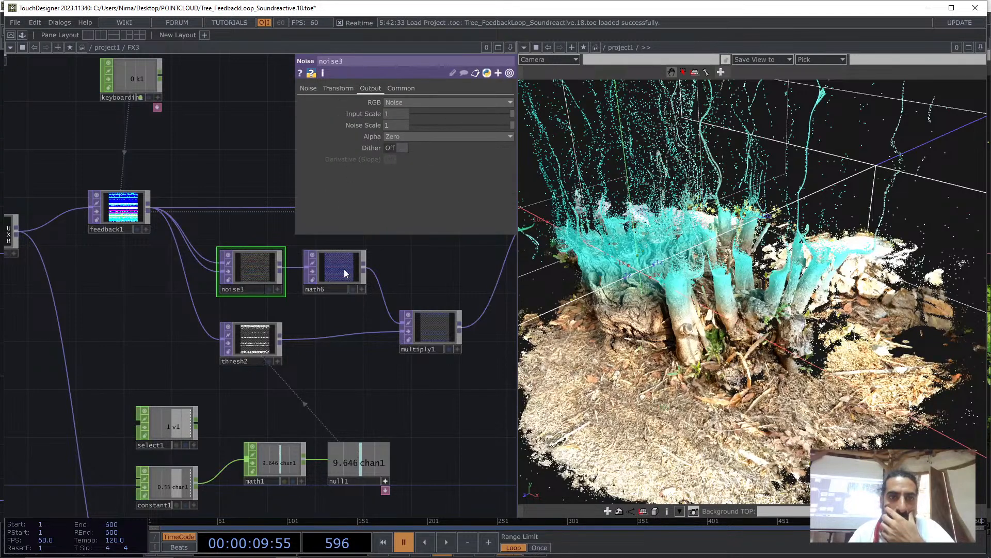
left_click(334, 268)
left_click(363, 90)
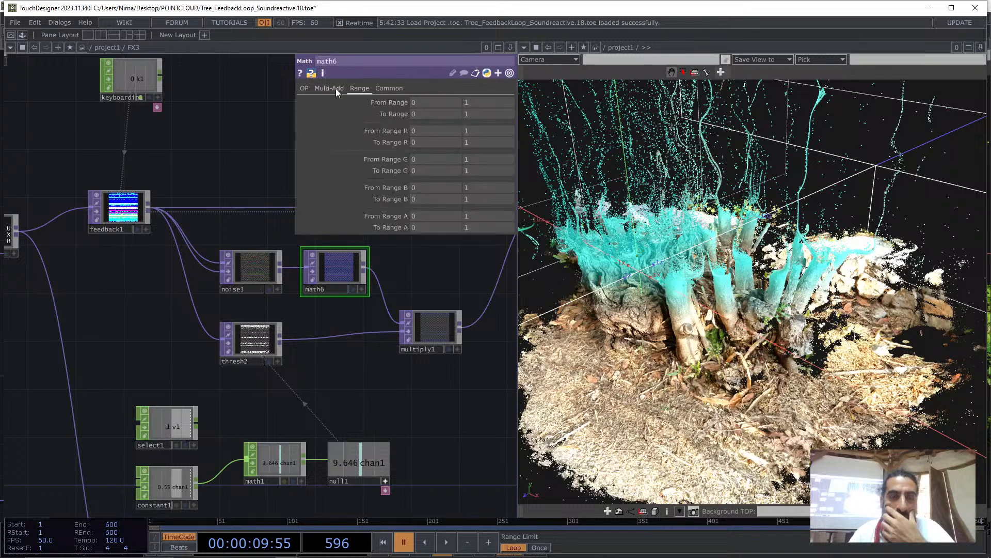
left_click(300, 89)
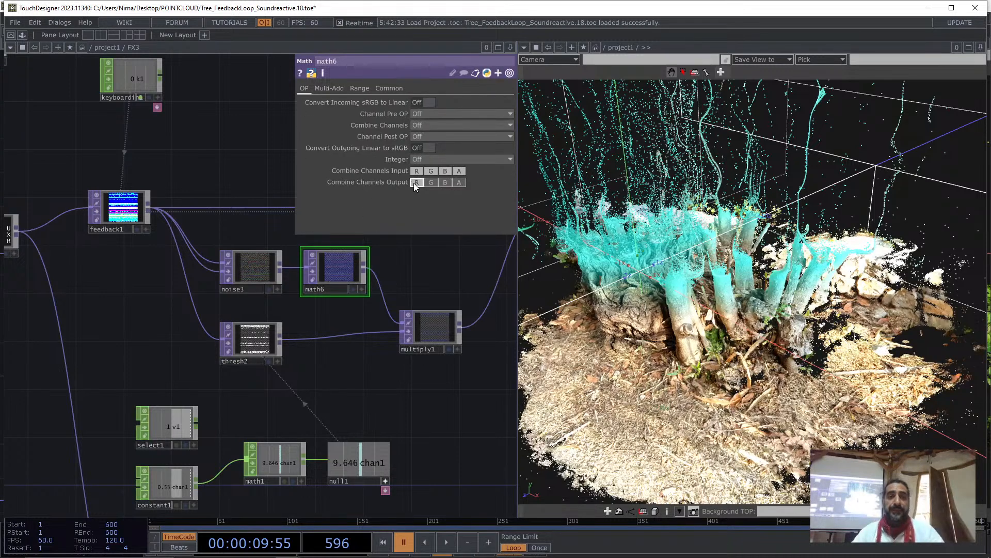
key("alt+Tab")
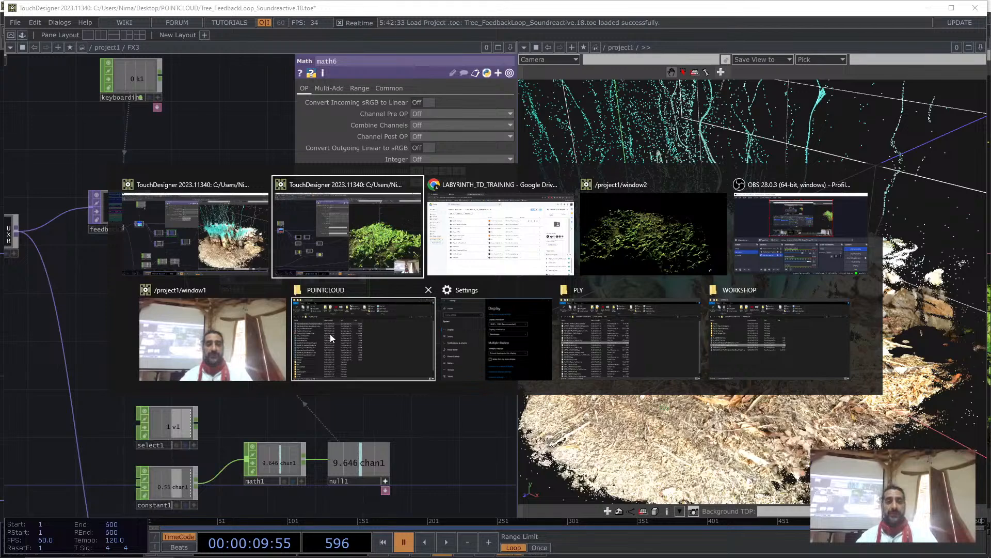
Compare math6's channel operation settings in the Tree_FeedbackLoop_Soundreactive project with those in the 05_PLY_POINTsprite_CAMERAdistance project
left_click(193, 244)
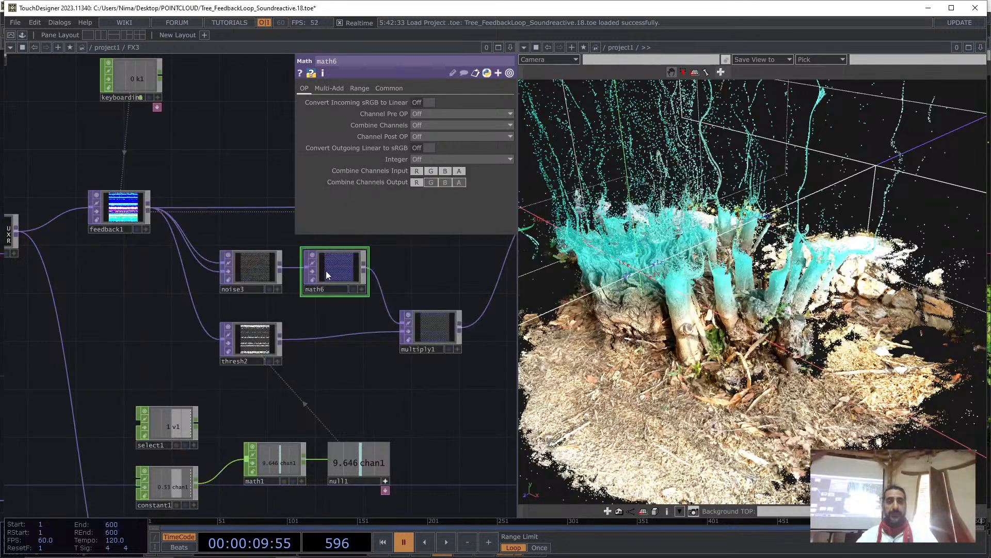
key("alt+Tab")
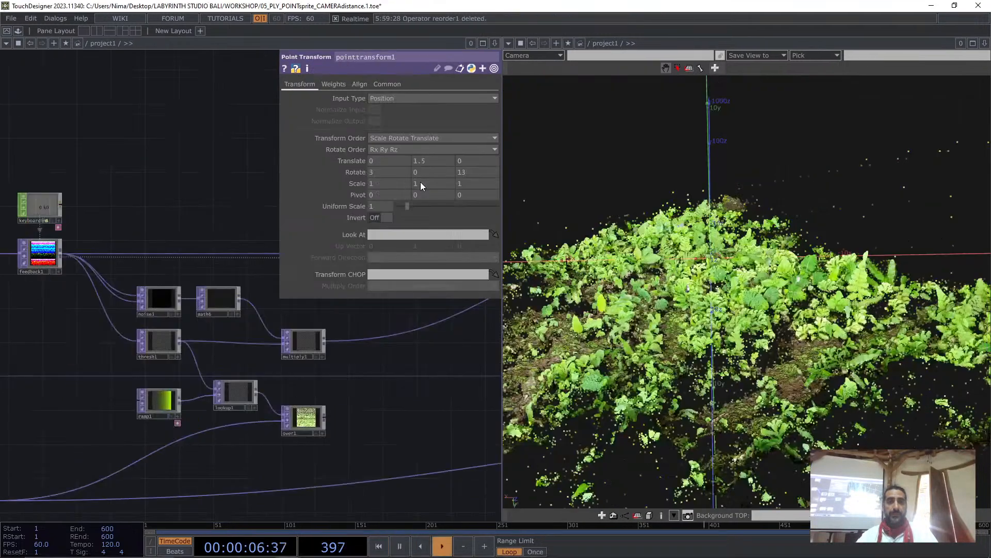
left_click(216, 298)
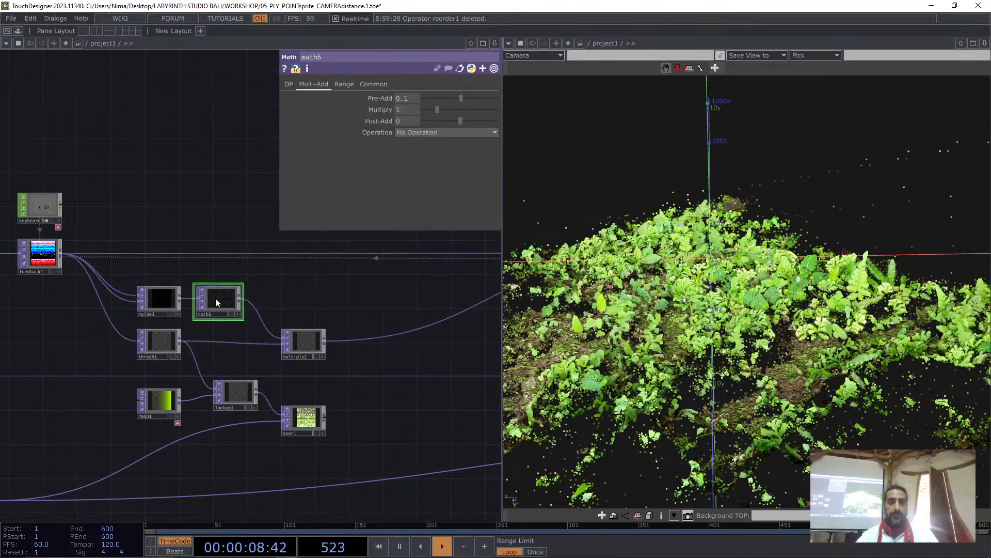
left_click(288, 85)
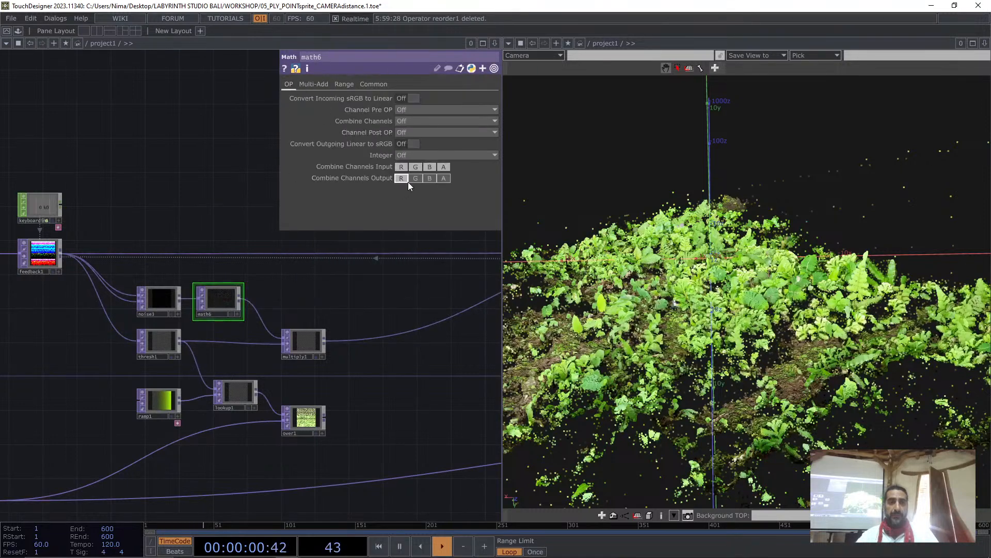
Switch back to the Tree_FeedbackLoop_Soundreactive project and examine multiply1's common and transform settings in FX3
key("alt+Tab")
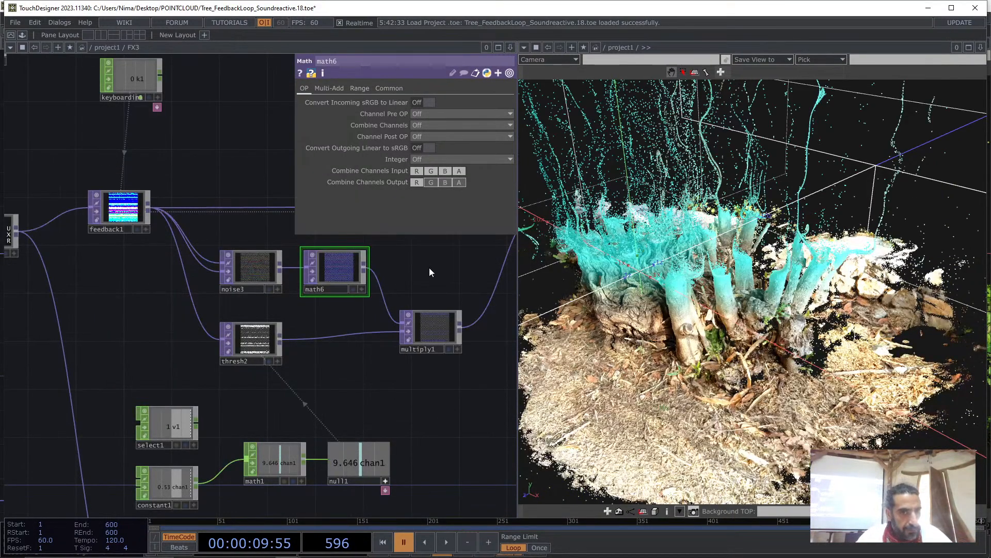
middle_click_drag(429, 267, 357, 273)
left_click(365, 321)
left_click(347, 89)
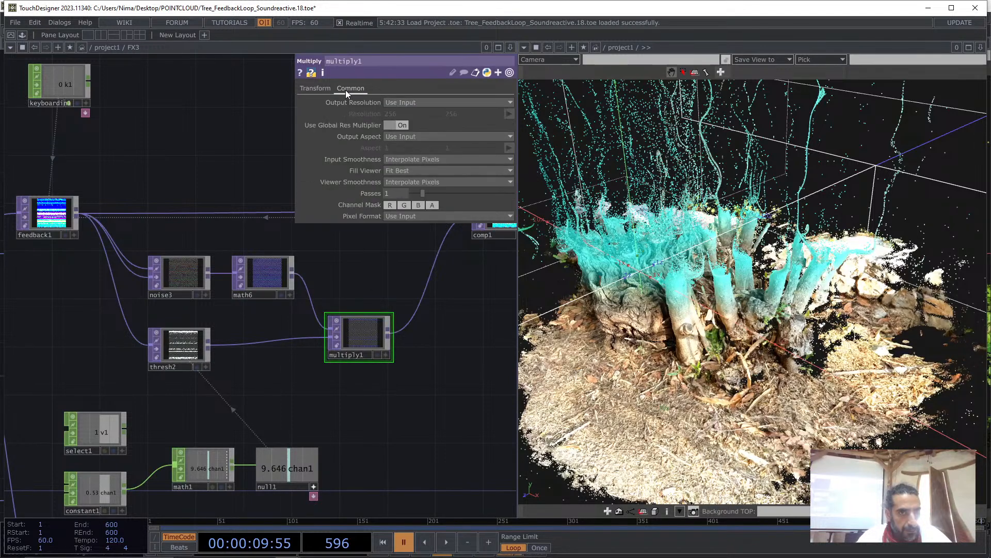
left_click(314, 88)
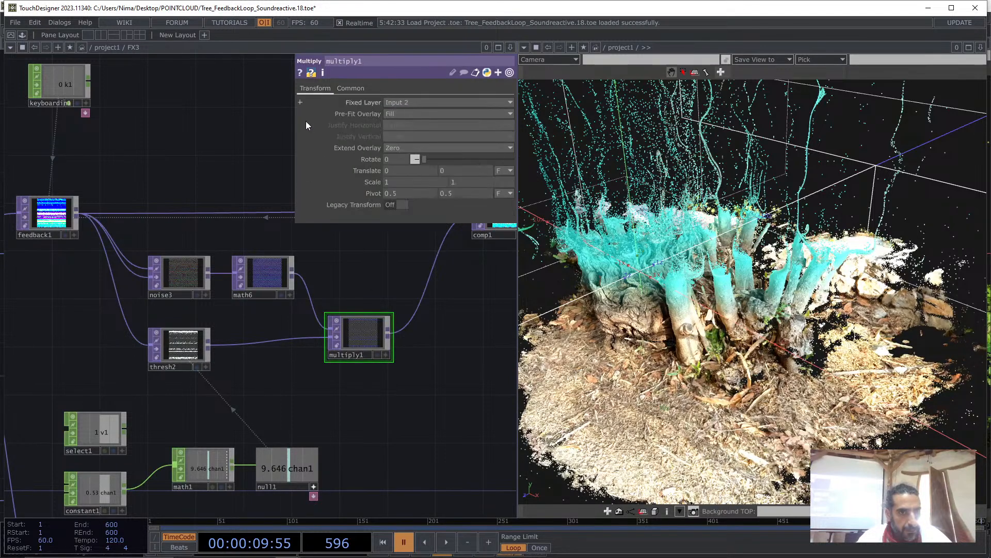
Compare the common settings of thresh2 in the tree project and thresh1 in the workshop project, and check thresh2's threshold settings
left_click(193, 344)
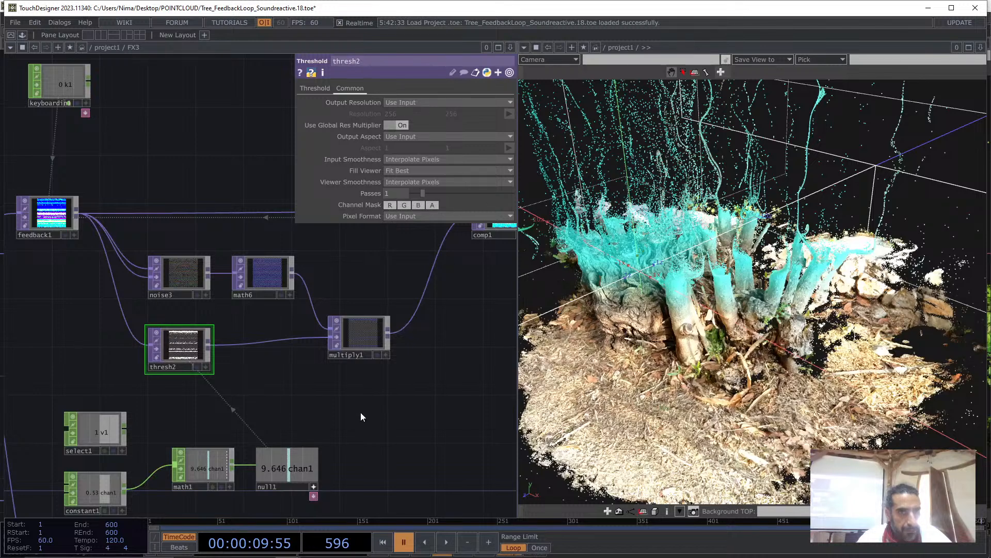
key("alt+Tab")
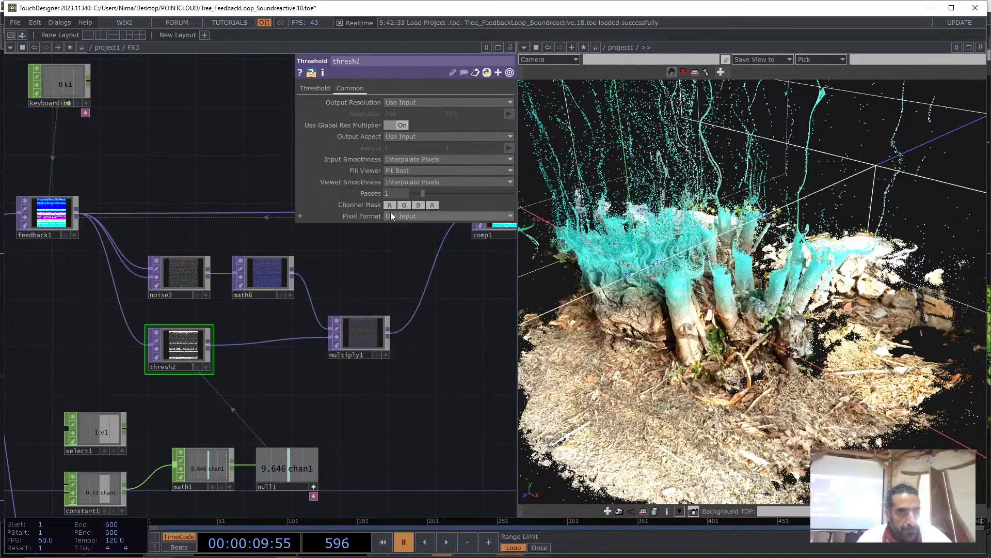
key("alt+Tab")
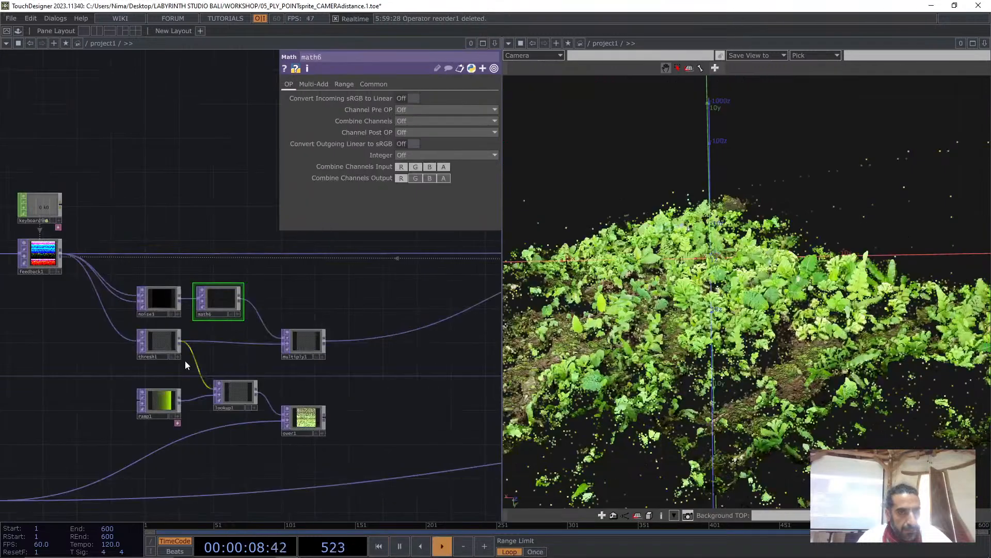
left_click(164, 343)
left_click(334, 83)
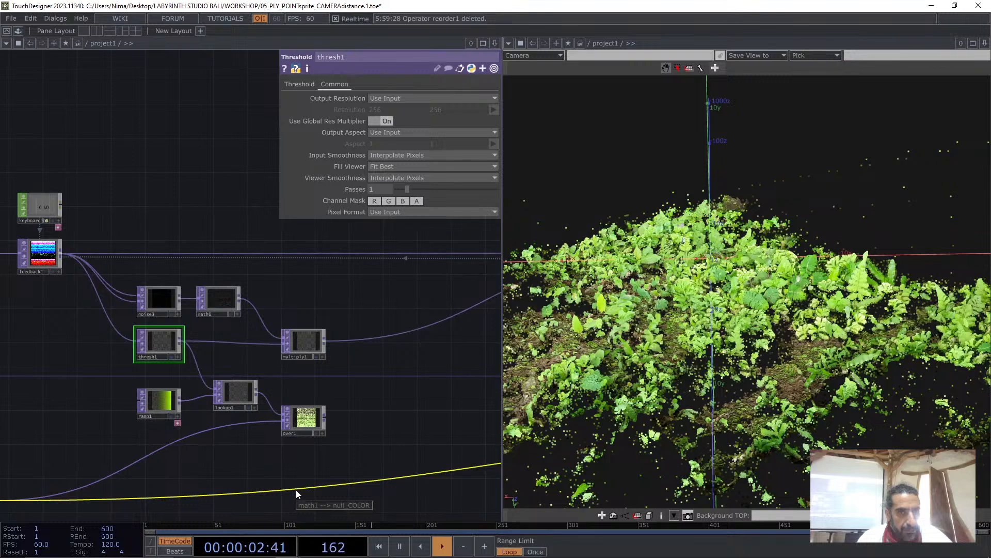
key("alt+Tab")
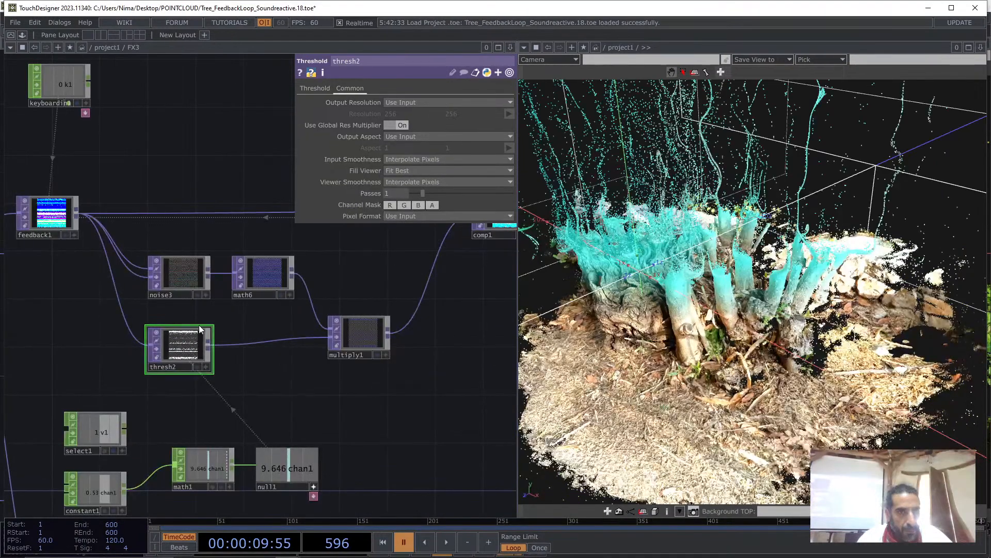
left_click(309, 88)
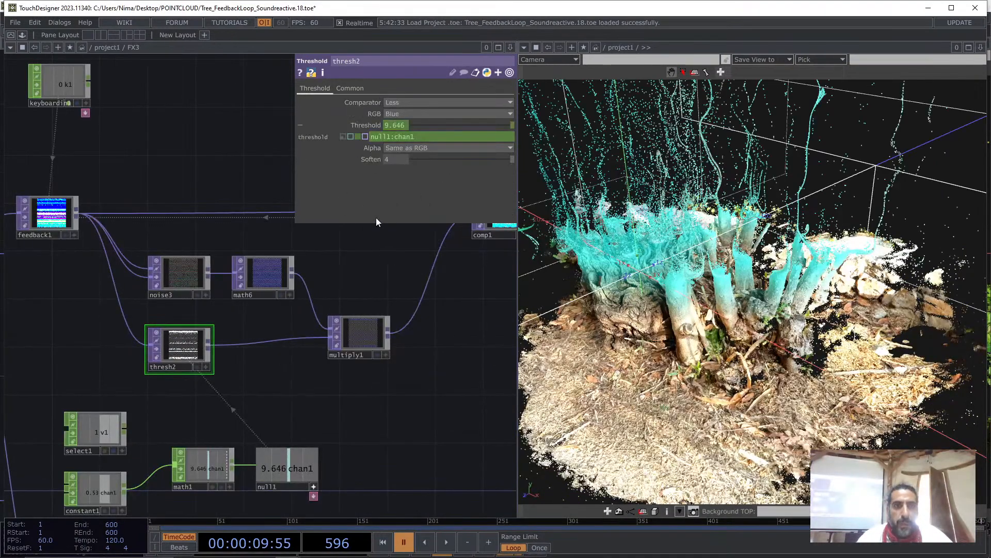
Switch to the 05_PLY_POINTsprite_CAMERAdistance project and set thresh1's Soften to 3
key("alt+Tab")
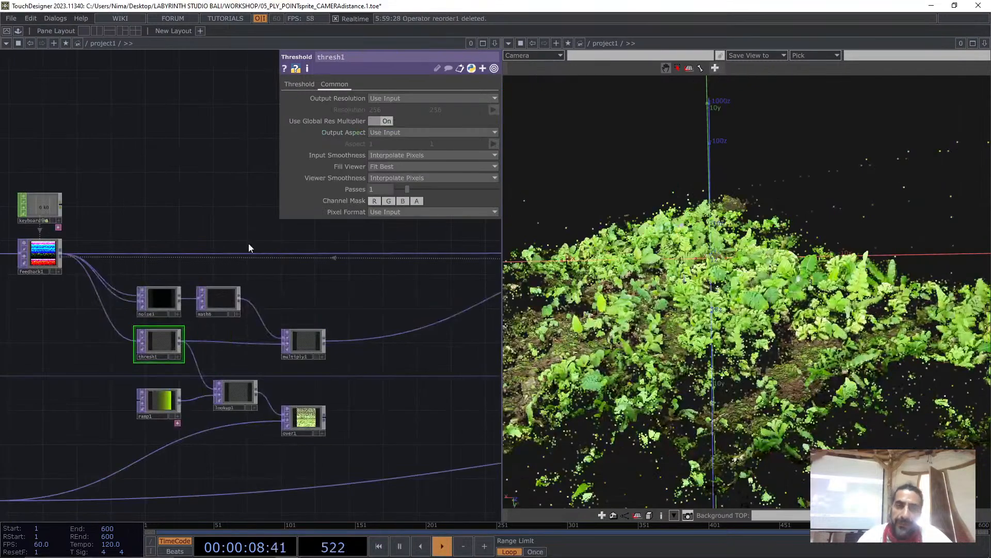
left_click(299, 84)
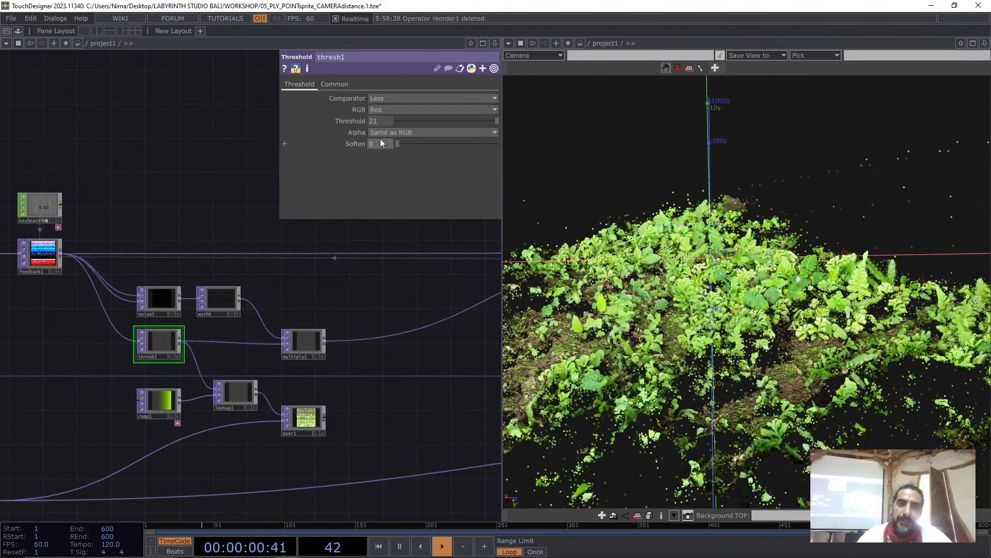
mouse_move(380, 140)
middle_mouse_down()
mouse_move(391, 133)
mouse_move(381, 145)
middle_mouse_up()
scroll(378, 144, "down", 2)
left_click_drag(577, 307, 635, 309)
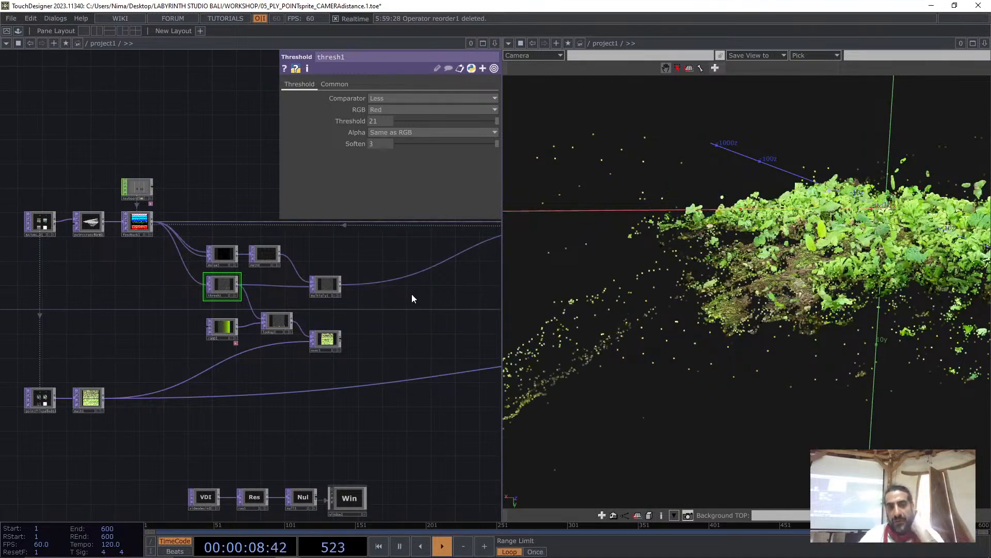
Delete the ramp1, lookup1 and over1 operators and move thresh1 and multiply1 lower in the network
scroll(392, 300, "up", 2)
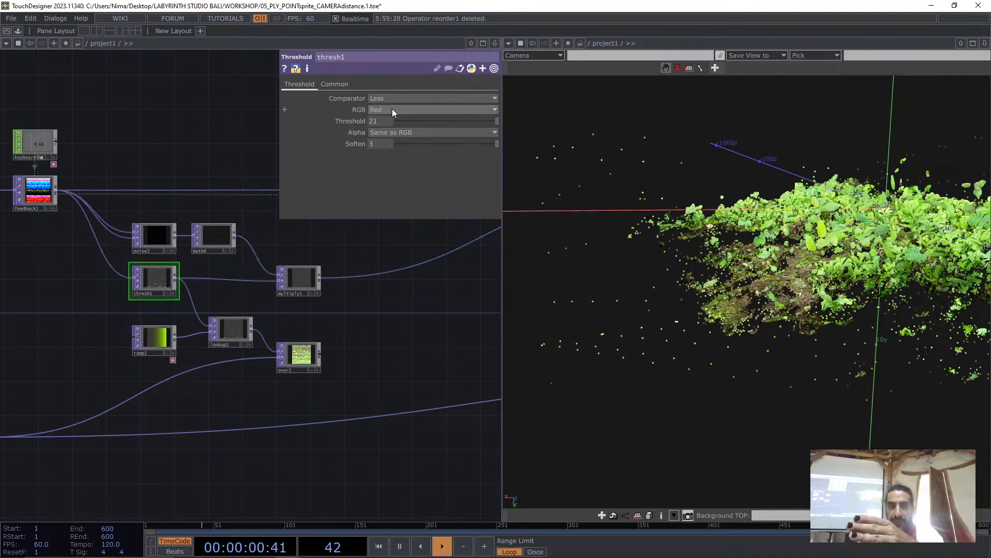
left_click_drag(361, 386, 176, 333)
key("Delete")
scroll(253, 351, "up", 5)
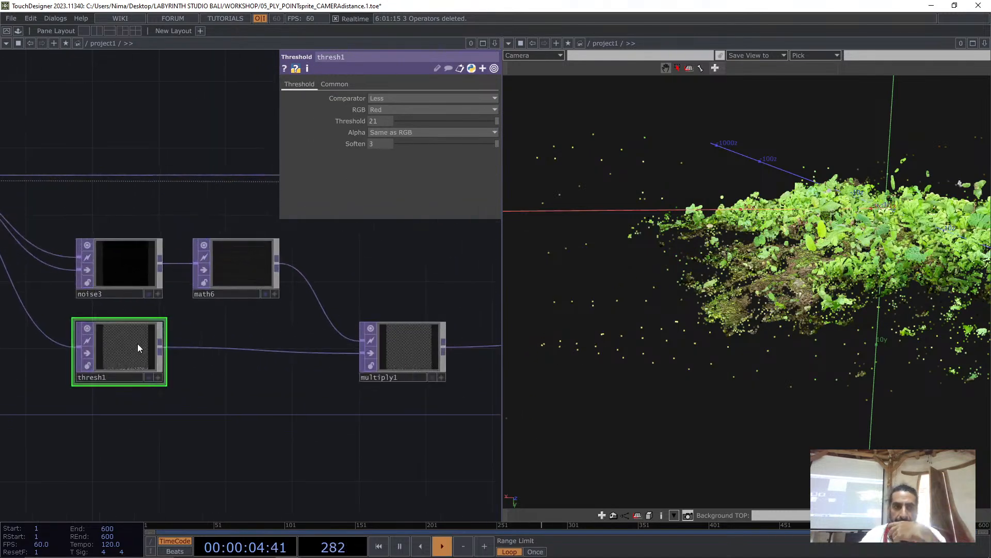
scroll(244, 284, "down", 2)
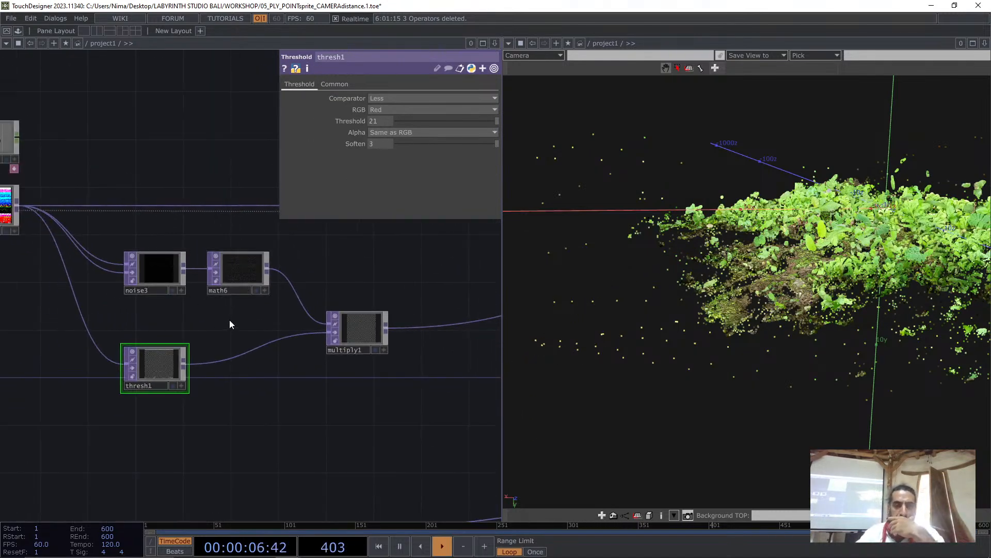
left_click_drag(350, 332, 350, 355)
Set math6's Pre-Add value to -0.1
left_click(236, 272)
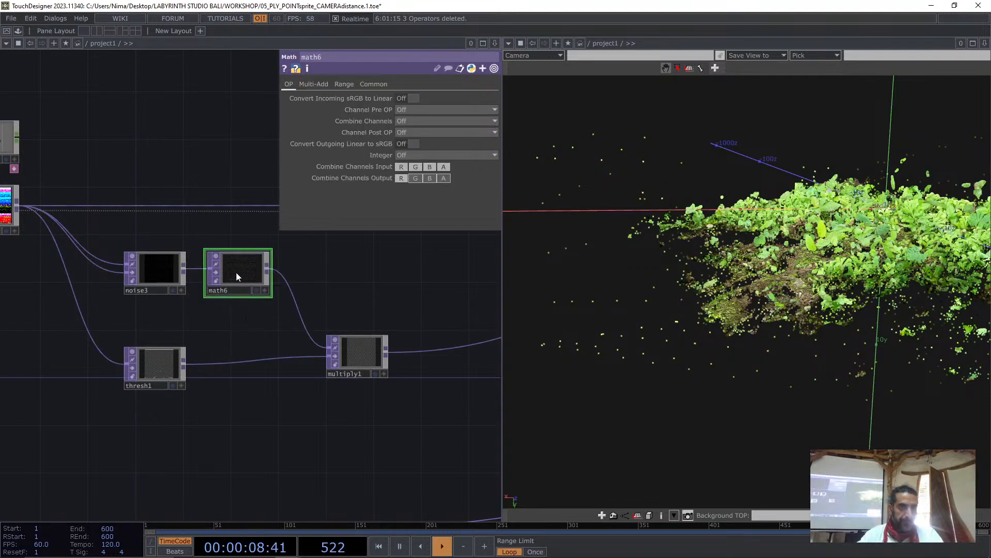
left_click(321, 83)
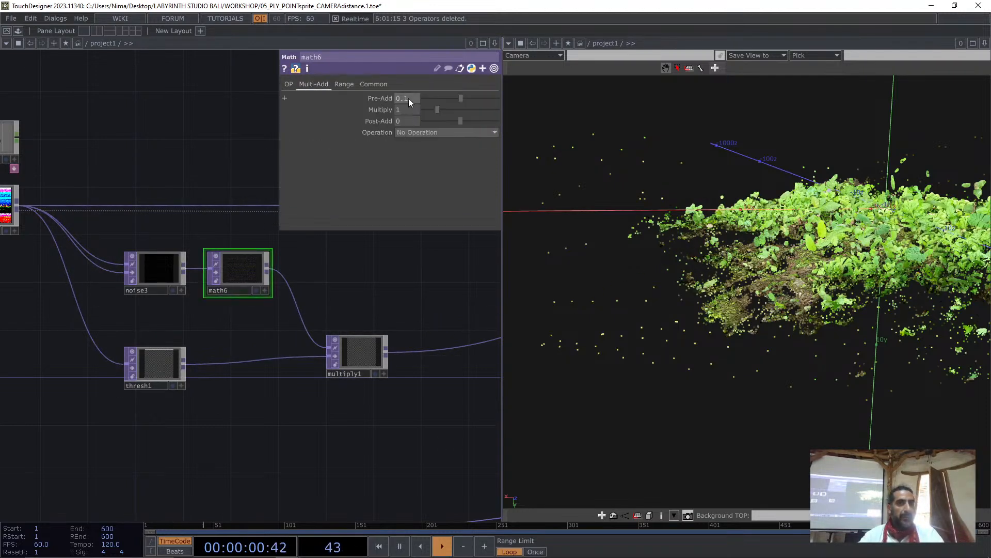
middle_click_drag(410, 101, 377, 110)
Lower thresh1's Threshold value to 11 while checking the point cloud from different angles
left_click(157, 363)
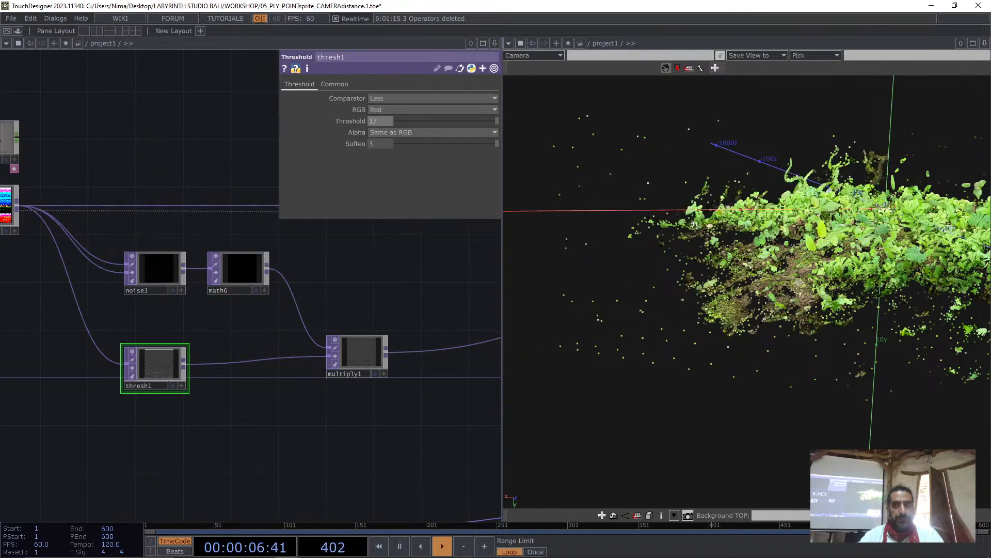
left_click_drag(728, 222, 733, 245)
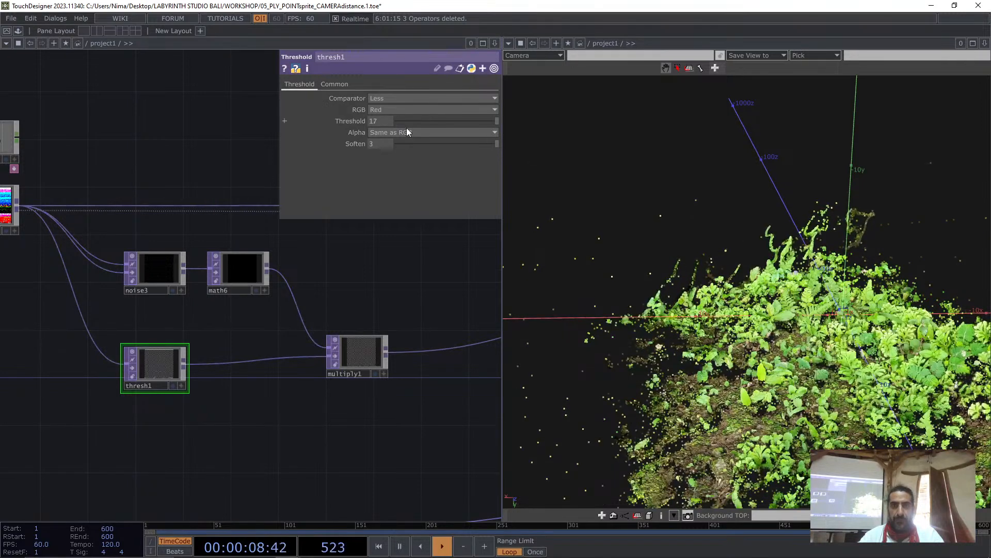
right_click_drag(706, 233, 596, 207)
middle_click_drag(384, 121, 380, 106)
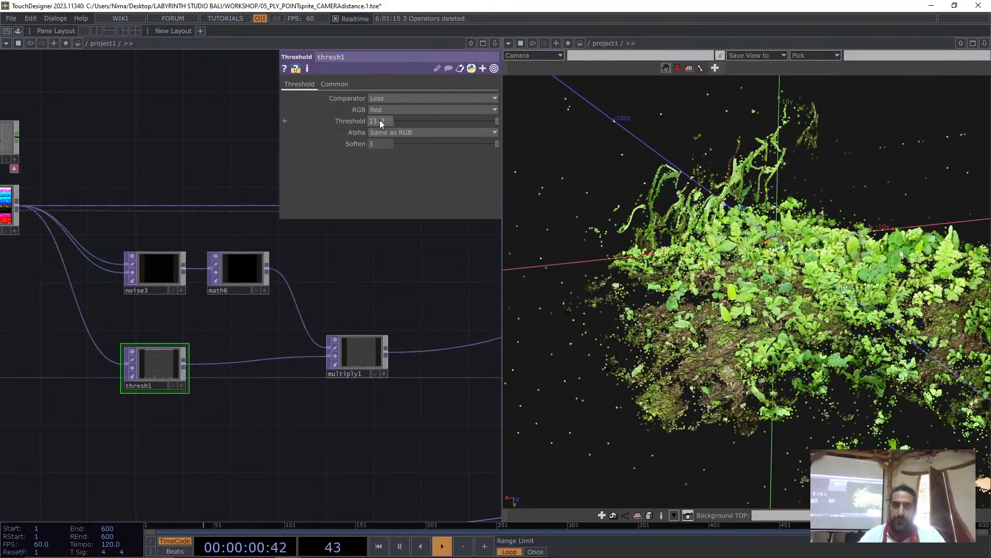
mouse_move(384, 124)
middle_mouse_down()
mouse_move(380, 106)
mouse_move(373, 109)
middle_mouse_up()
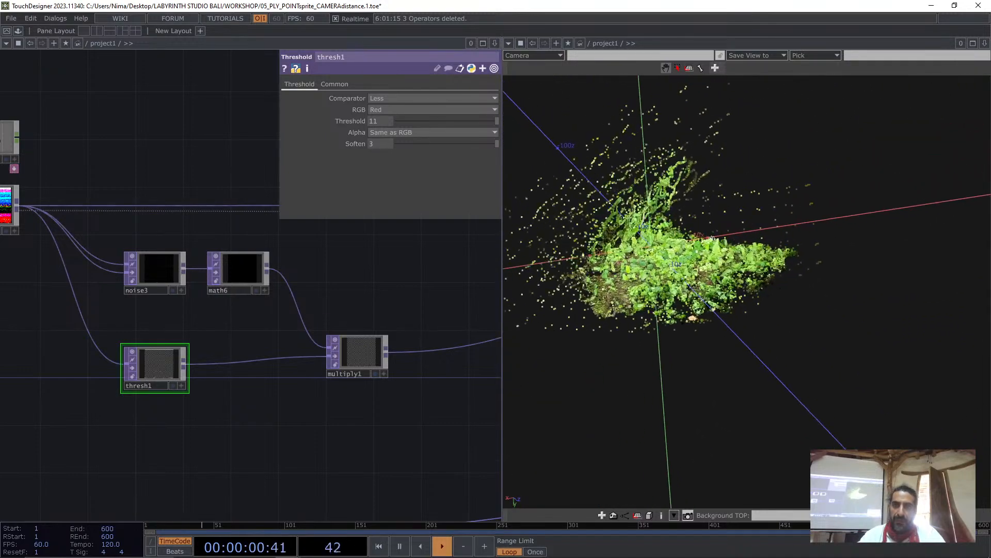
Move noise3 and math6 together, closer to thresh1
right_click_drag(210, 301, 153, 273)
left_click_drag(153, 273, 142, 296)
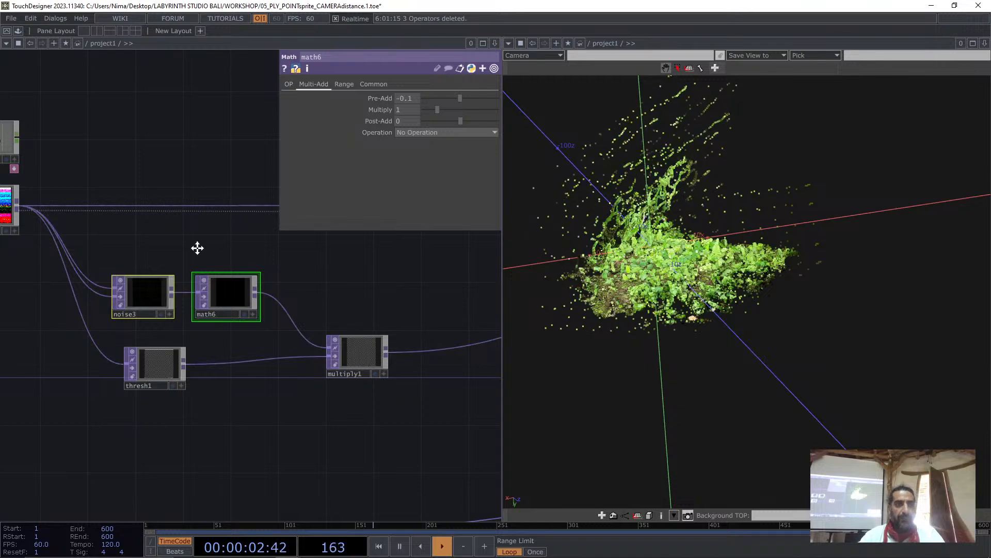
left_click_drag(196, 247, 32, 298)
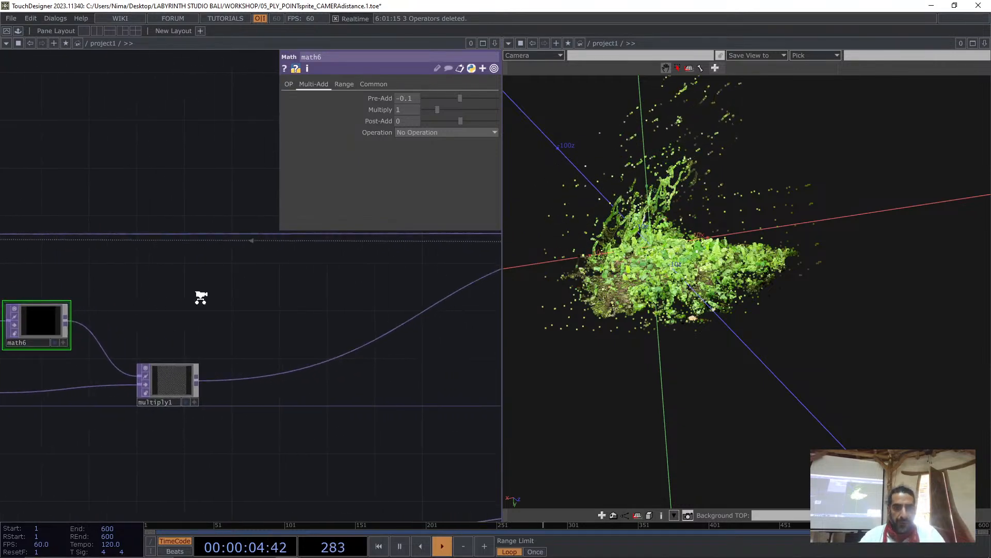
Wire the upstream point position branch directly to the operator following add2, bypassing add2
scroll(202, 297, "down", 3)
left_click_drag(428, 278, 372, 296)
scroll(313, 277, "down", 2)
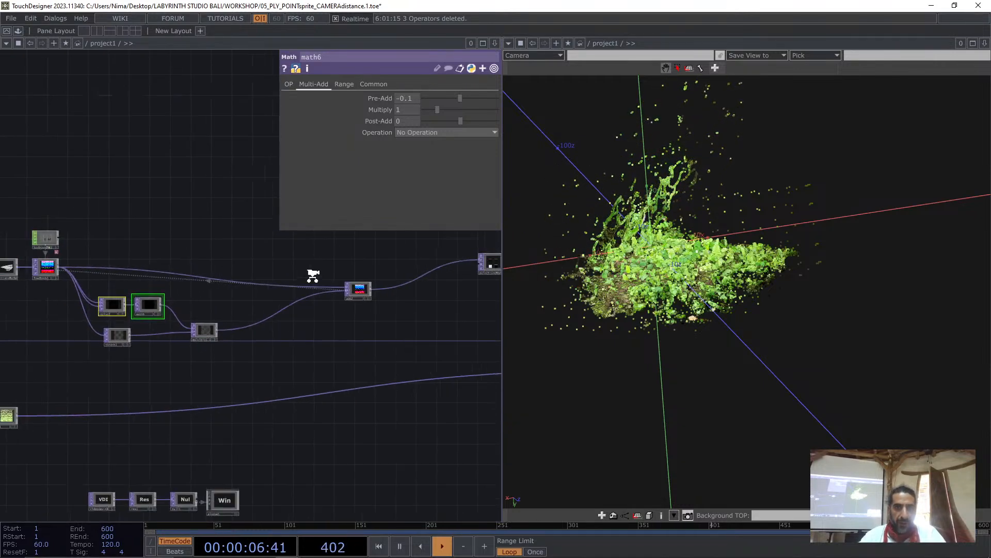
left_click_drag(98, 269, 455, 265)
Insert a Reorder TOP into the new wire that runs past add2
scroll(355, 290, "up", 5)
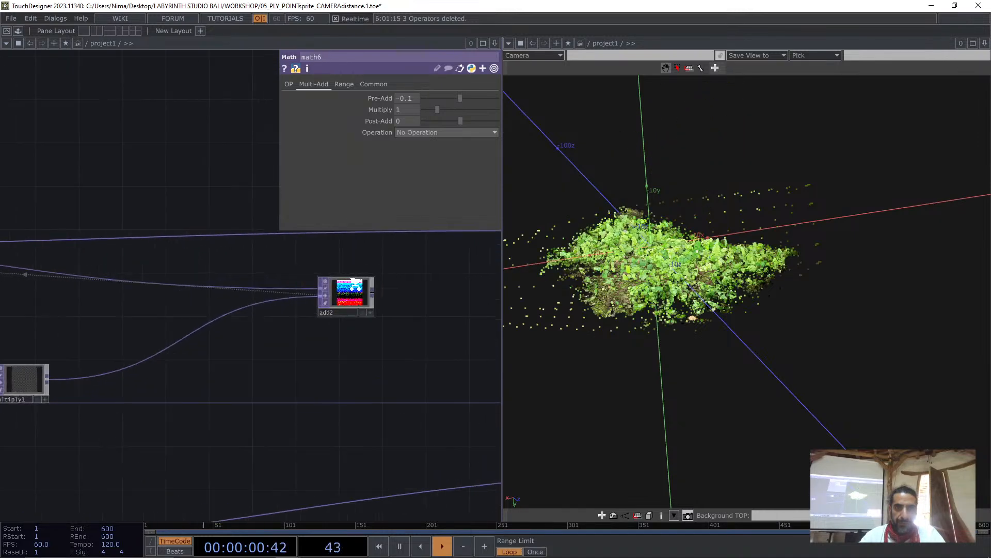
left_click_drag(342, 302, 272, 383)
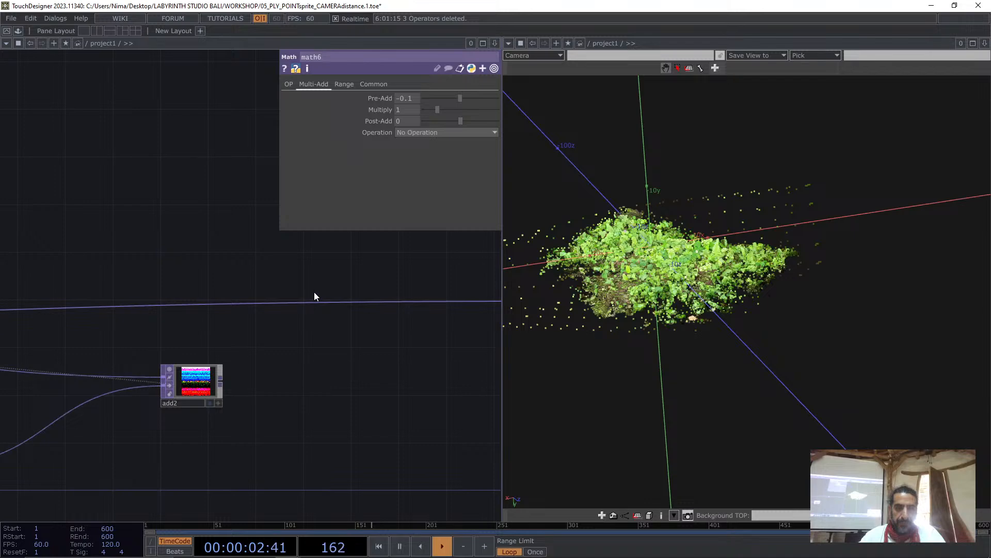
right_click(312, 302)
left_click(328, 290)
type("re")
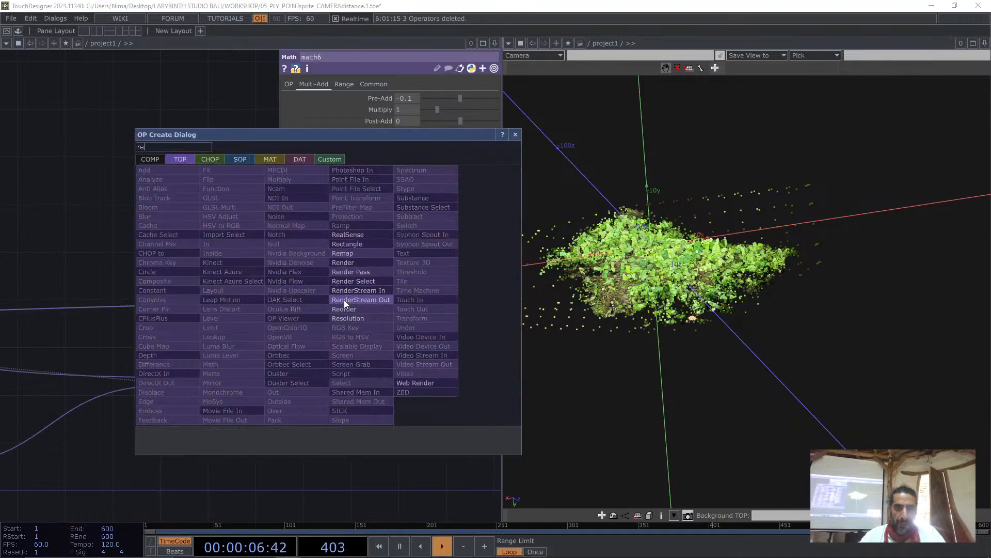
left_click(344, 309)
left_click(338, 279)
left_click_drag(338, 279, 350, 291)
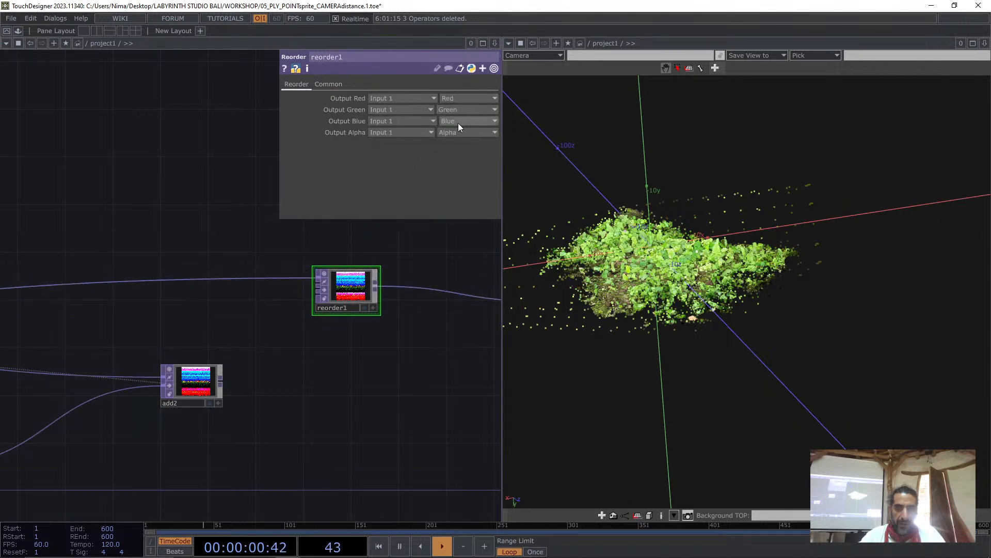
Set reorder1's Output Green source to Input 2 and wire add2 into its second input
left_click_drag(545, 292, 569, 272)
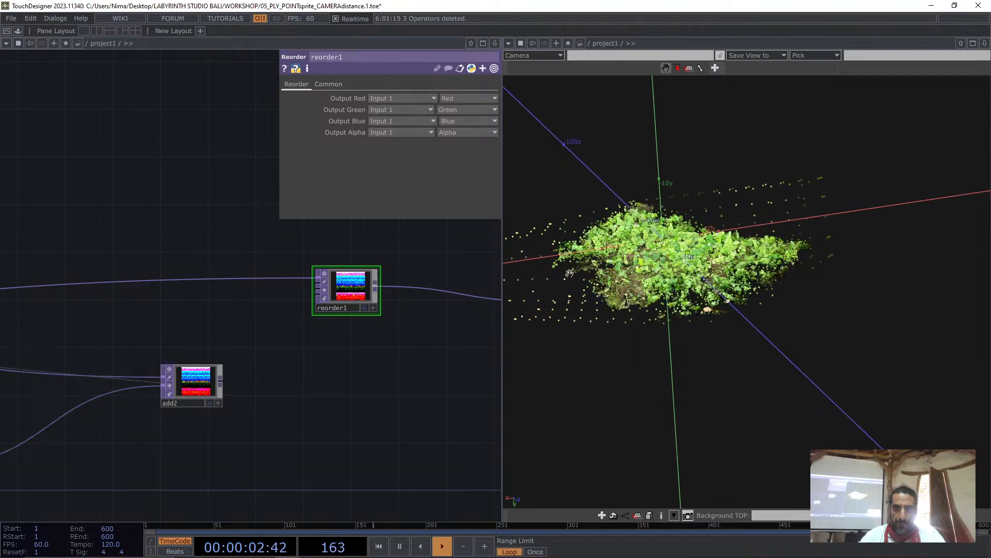
left_click(401, 109)
left_click(382, 131)
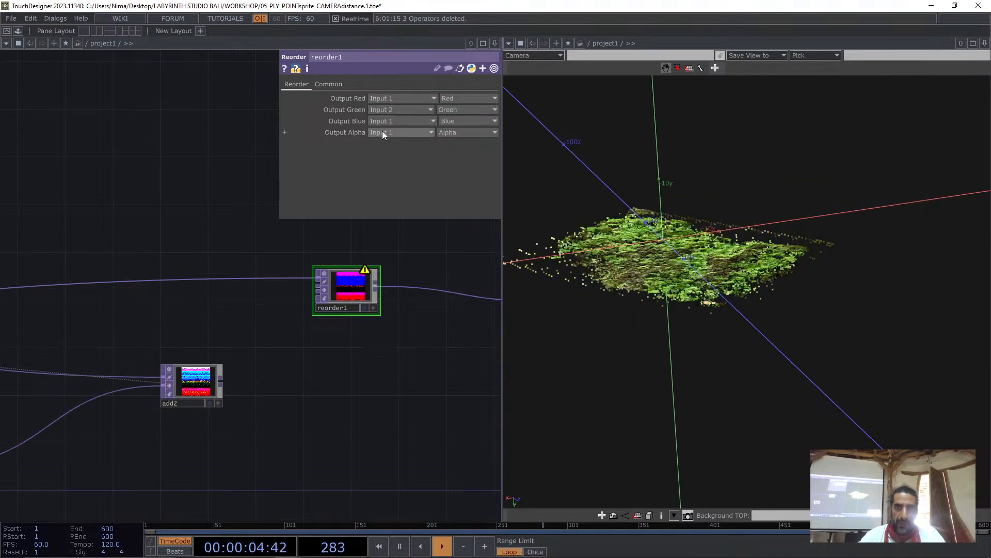
left_click(222, 381)
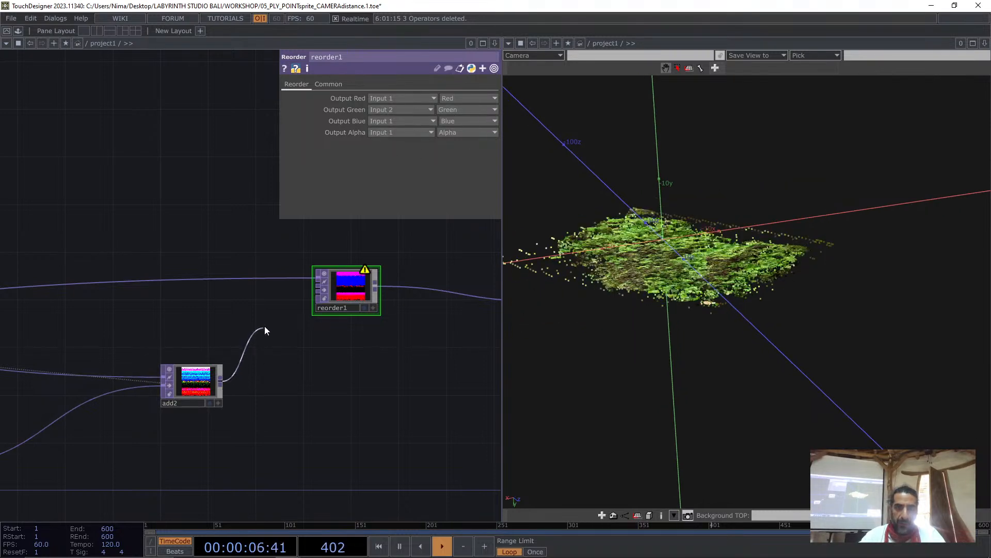
left_click(317, 284)
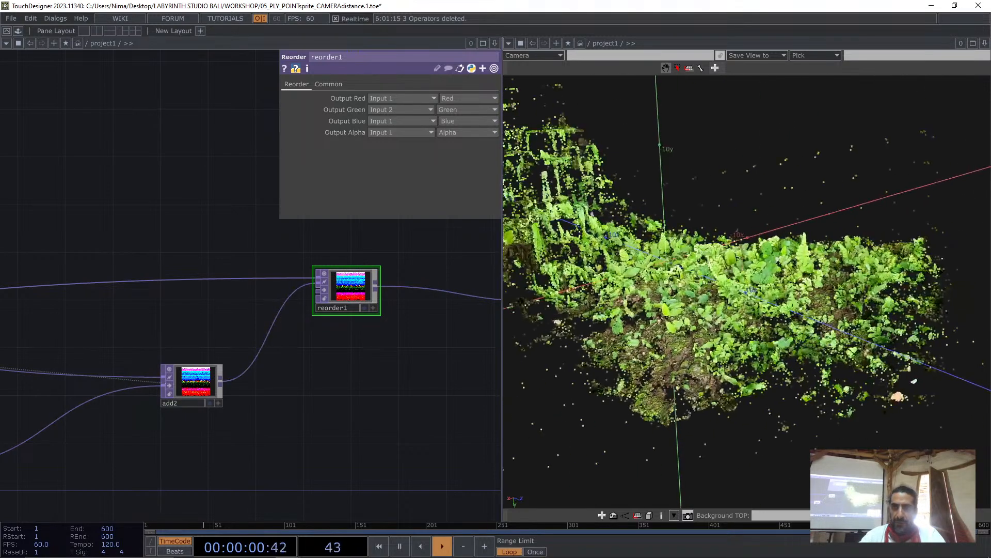
Try Threshold values of 22 and 18 on thresh1, resetting the point cloud feedback in between
left_click_drag(344, 415, 413, 383)
scroll(413, 383, "down", 5)
scroll(195, 409, "up", 5)
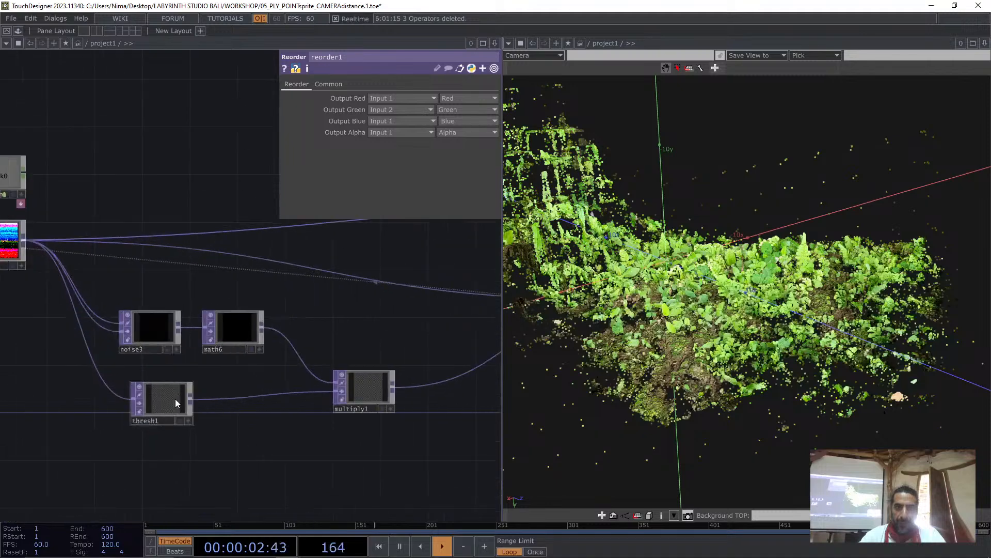
left_click(175, 399)
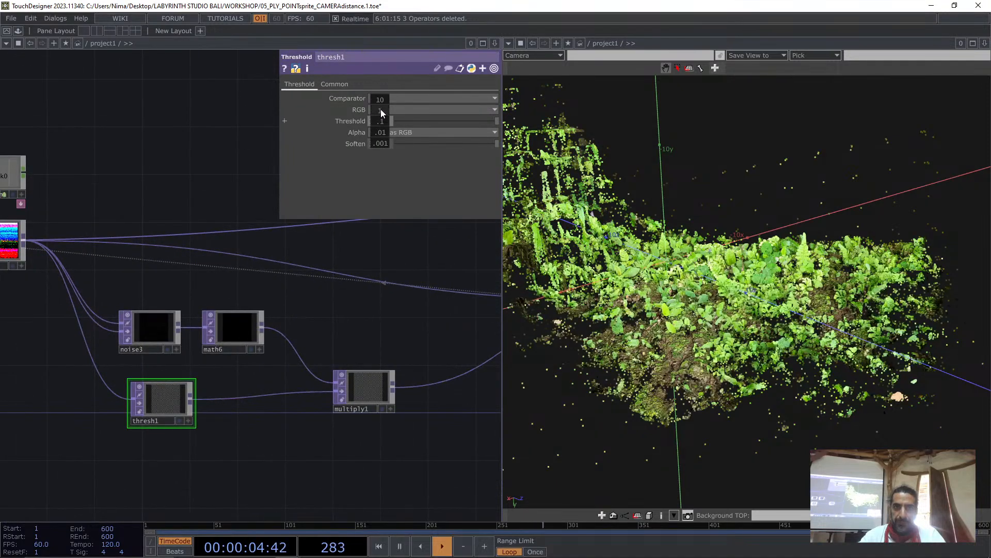
left_click(380, 110)
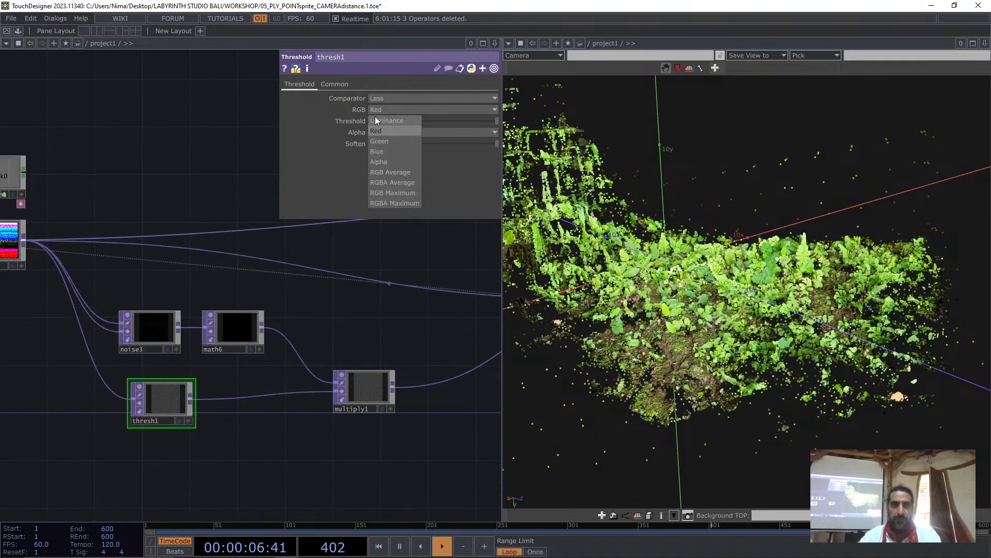
left_click(376, 120)
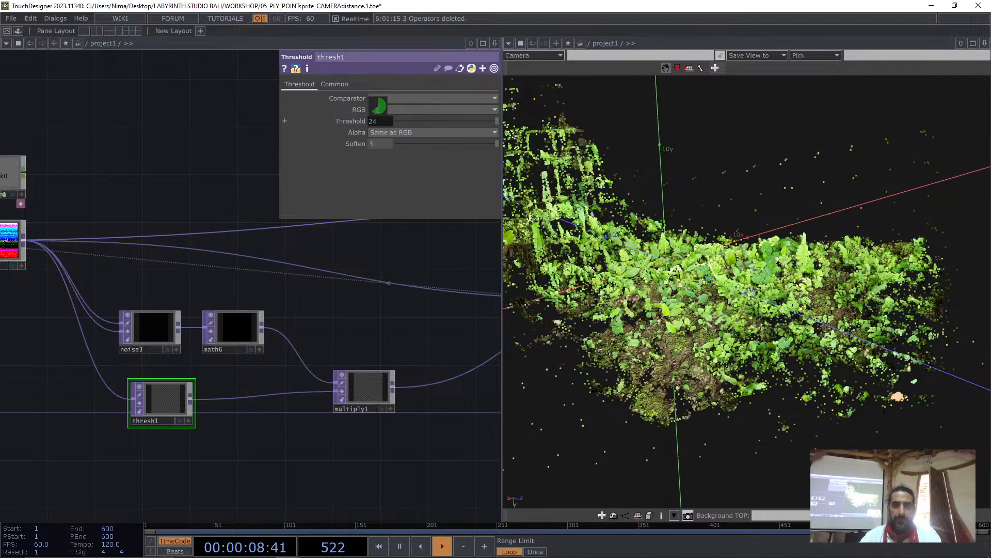
left_click_drag(380, 121, 373, 120)
left_click_drag(148, 149, 215, 149)
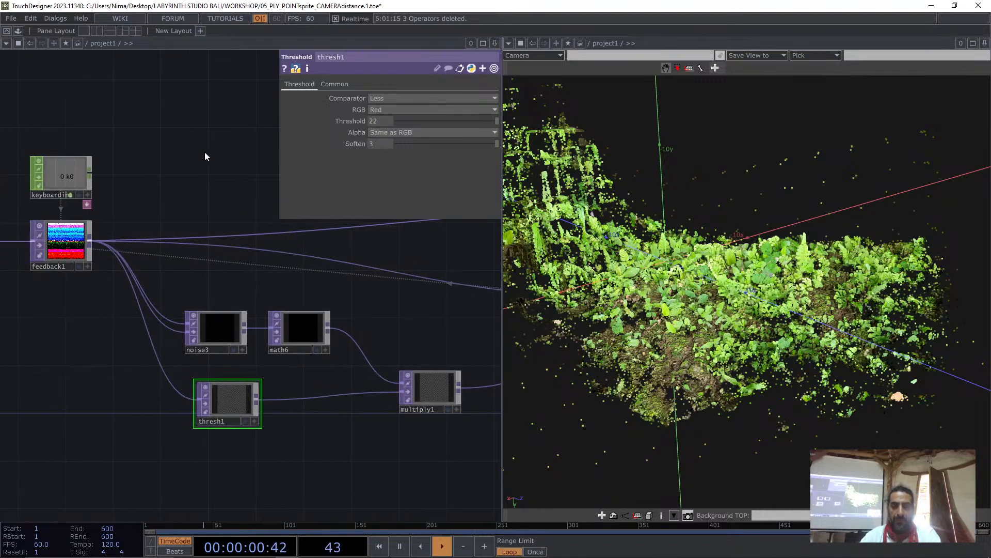
key("0")
mouse_move(380, 122)
left_mouse_down()
mouse_move(378, 104)
mouse_move(380, 124)
left_mouse_up()
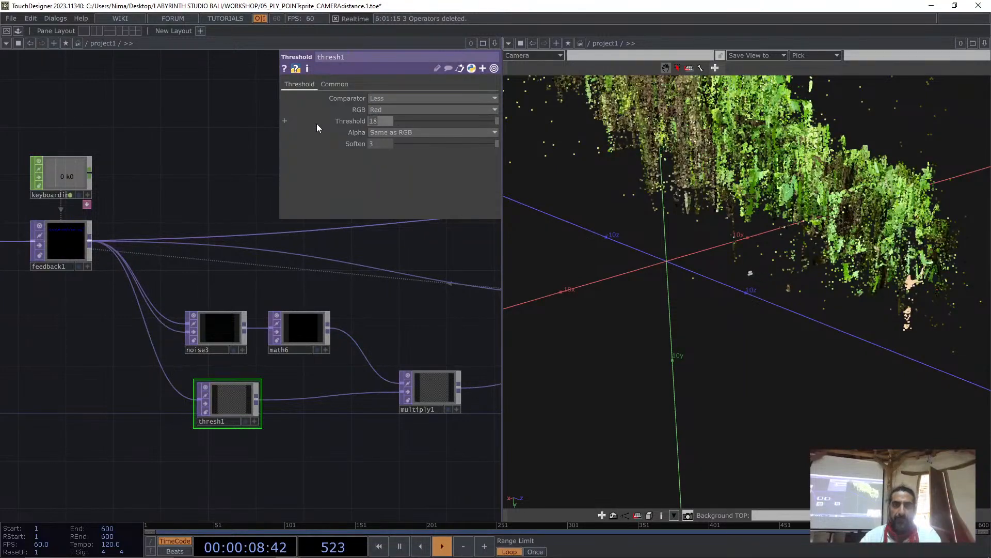
Set thresh1's Threshold to 20 and align the operator directly beneath noise3
type("1o")
key("Return")
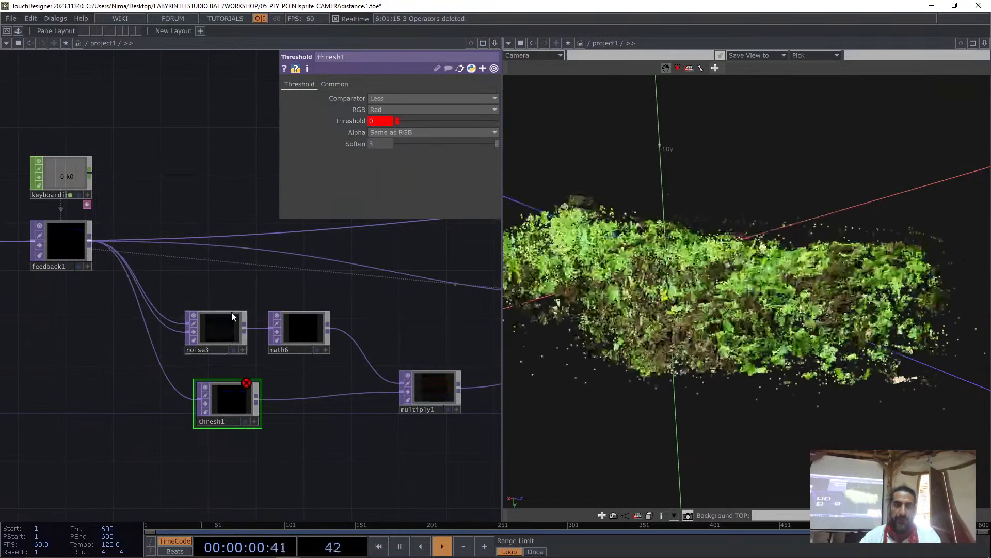
left_click(354, 121)
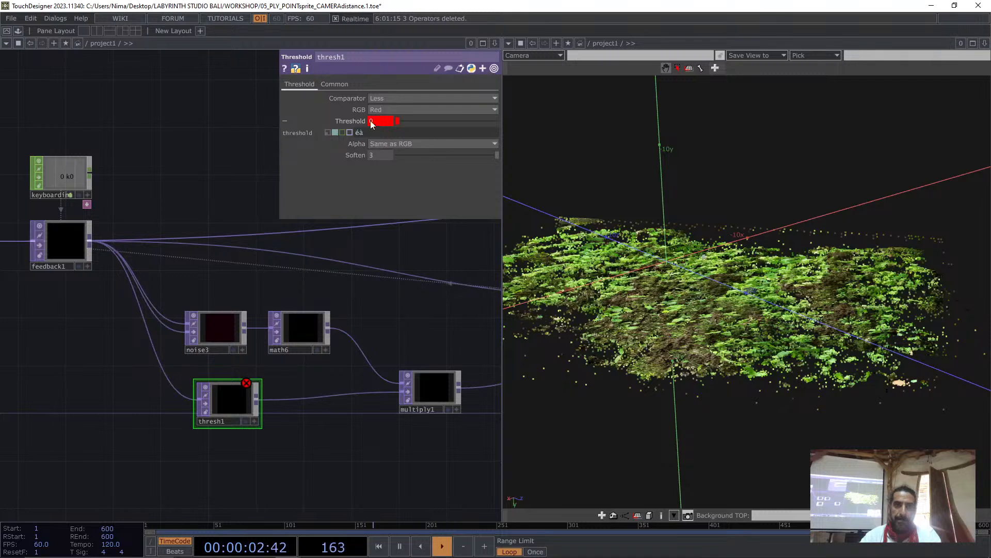
left_click_drag(373, 132, 284, 138)
type("2")
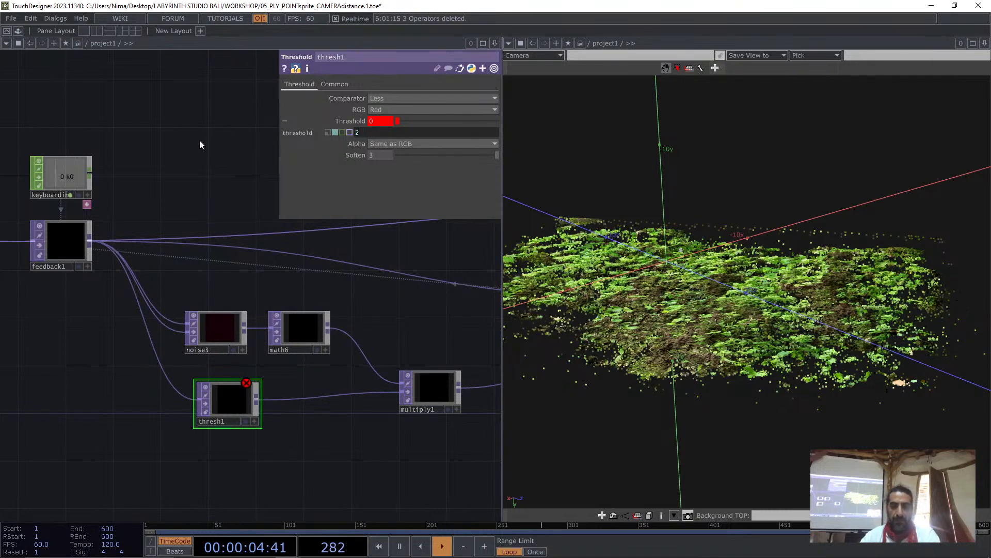
type("0")
key("Return")
left_click_drag(247, 411, 229, 400)
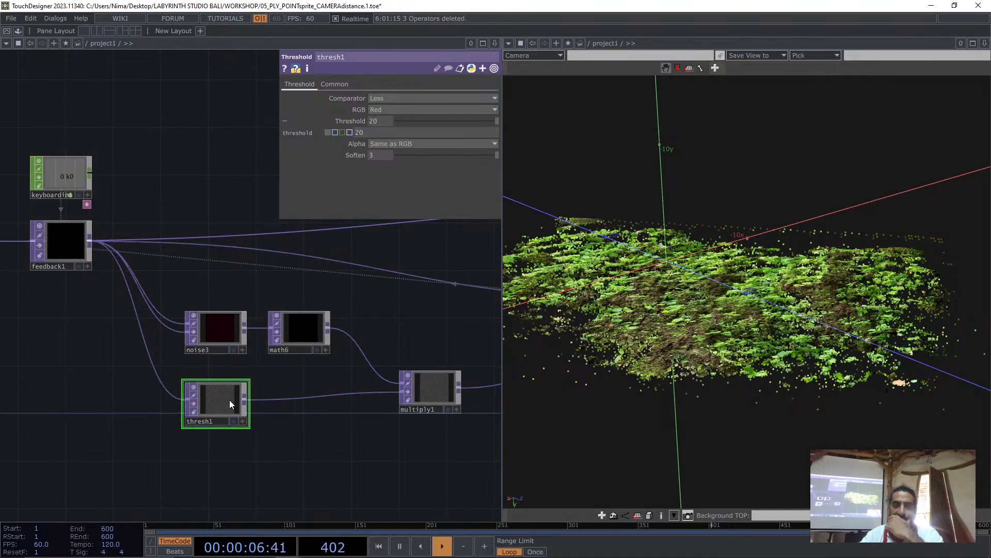
Try Threshold values of 25 and 15 on thresh1, restoring 20 after each
left_click(305, 333)
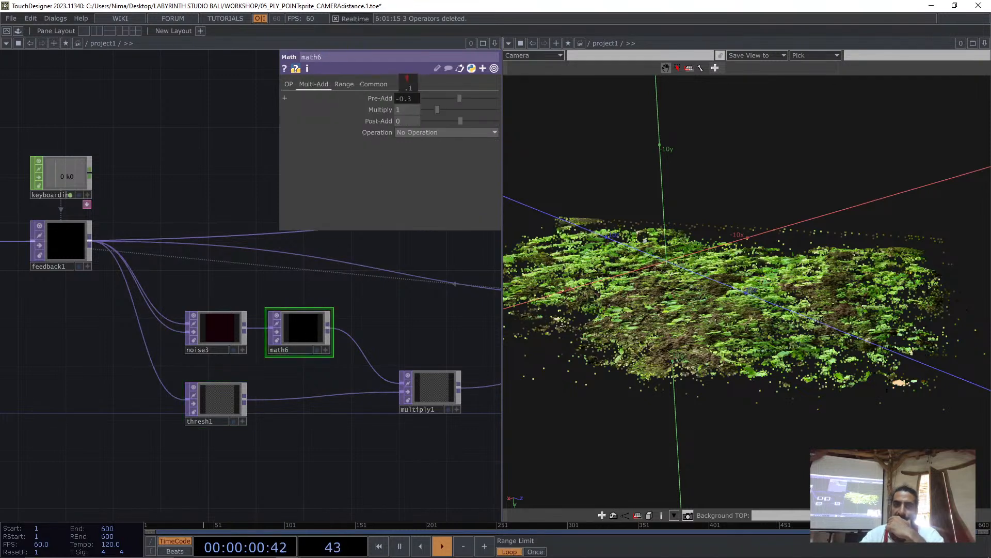
left_click(222, 413)
middle_click_drag(381, 121, 405, 113)
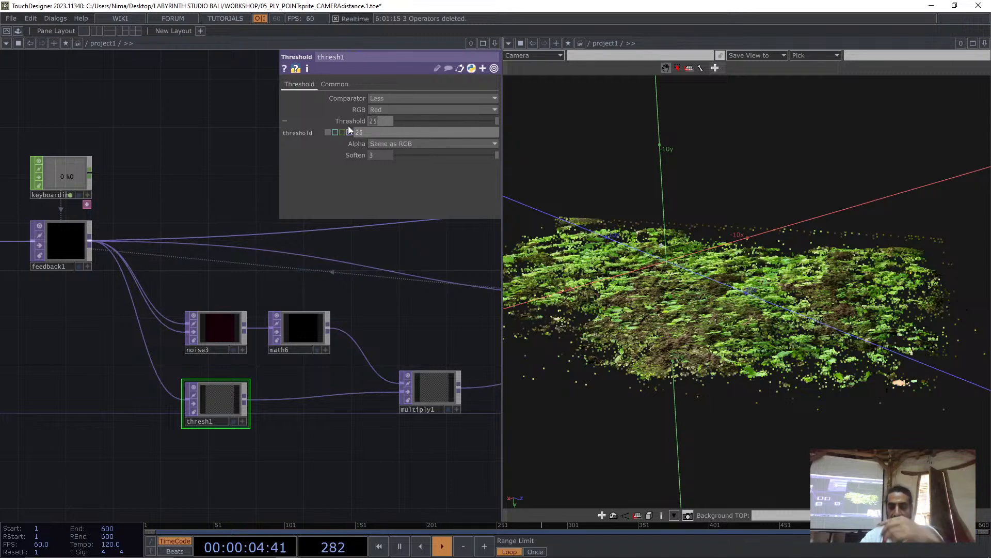
left_click(373, 128)
key("BackSpace")
type("0")
key("Return")
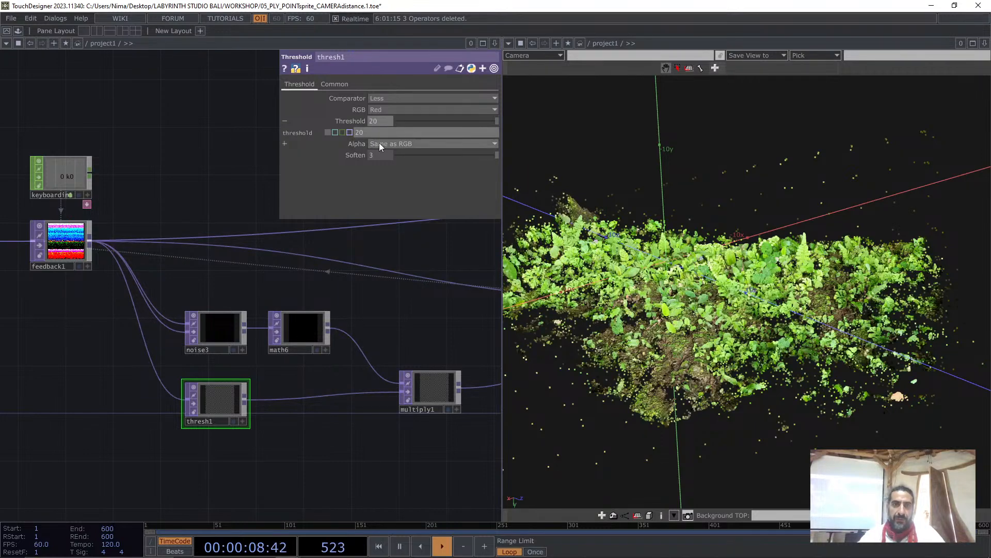
mouse_move(383, 121)
middle_mouse_down()
mouse_move(395, 106)
mouse_move(380, 103)
middle_mouse_up()
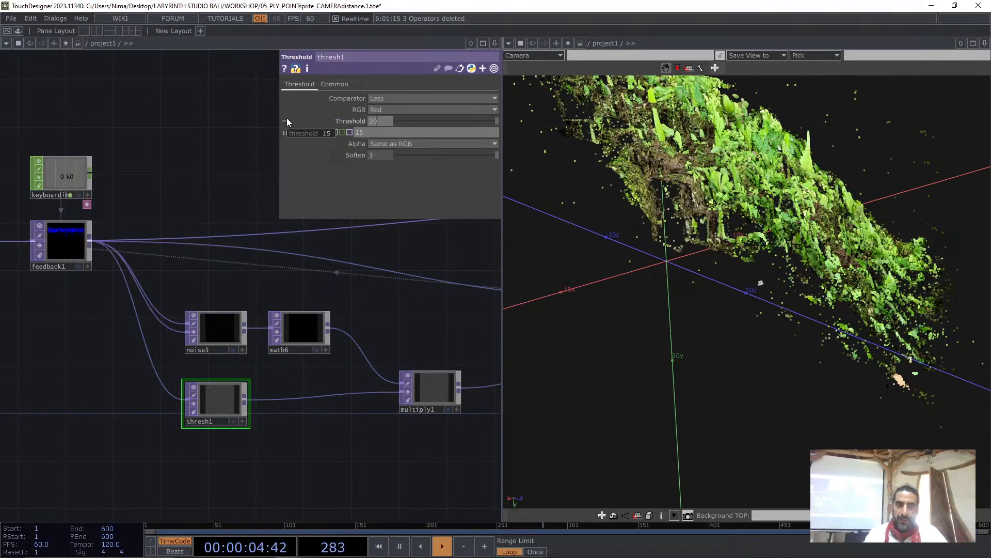
type("0")
key("Return")
Set noise3's Amplitude to 0.4
left_click_drag(189, 204, 194, 220)
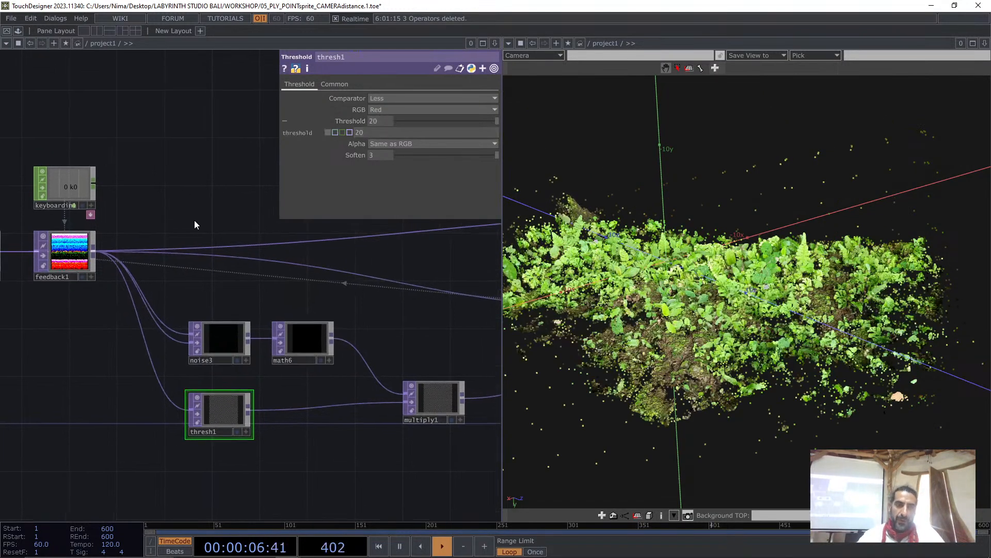
left_click(227, 343)
left_click_drag(381, 188, 383, 171)
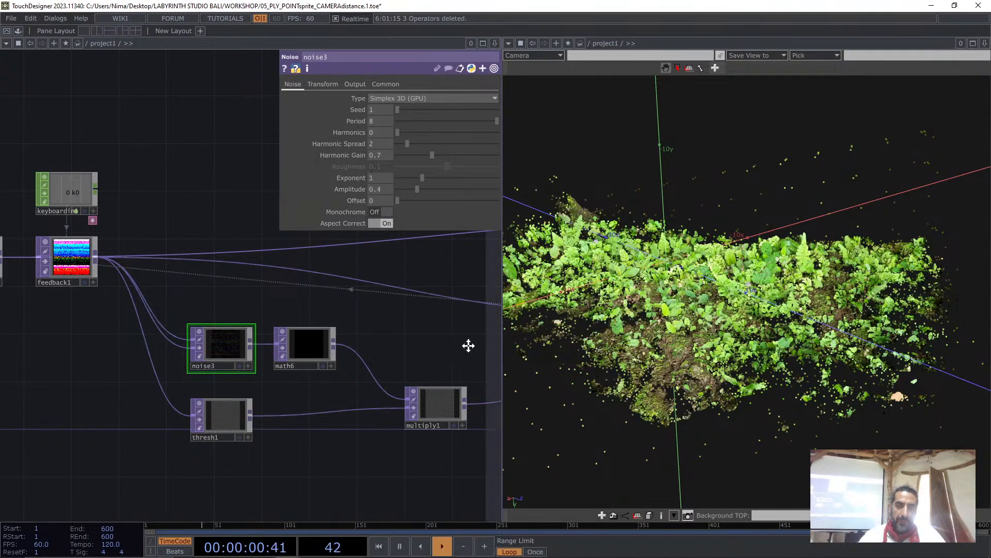
Move add2 closer to multiply1 and set reorder1's Output Red source to Input 2
left_click_drag(466, 343, 204, 327)
scroll(366, 293, "down", 3)
left_click_drag(390, 299, 337, 297)
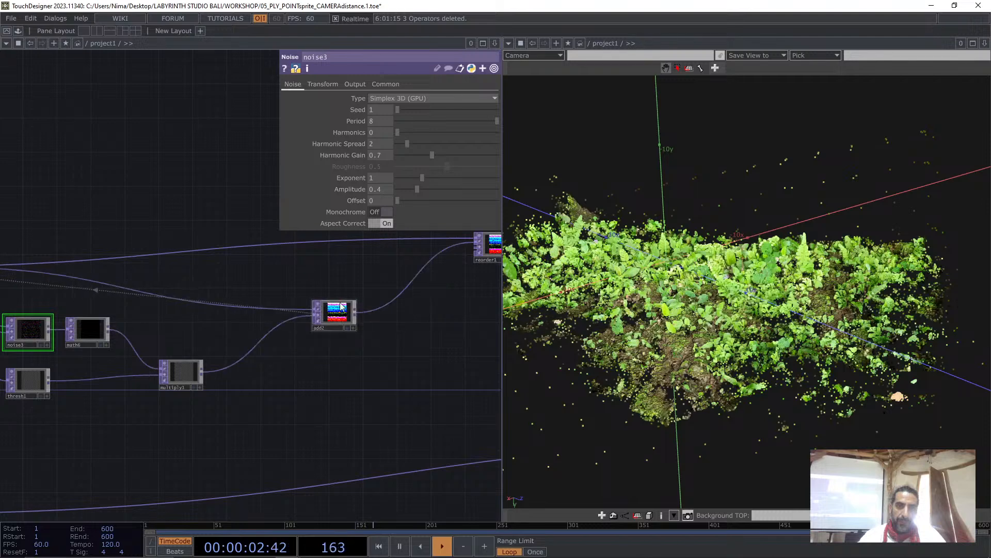
left_click_drag(336, 348, 214, 369)
left_click(378, 265)
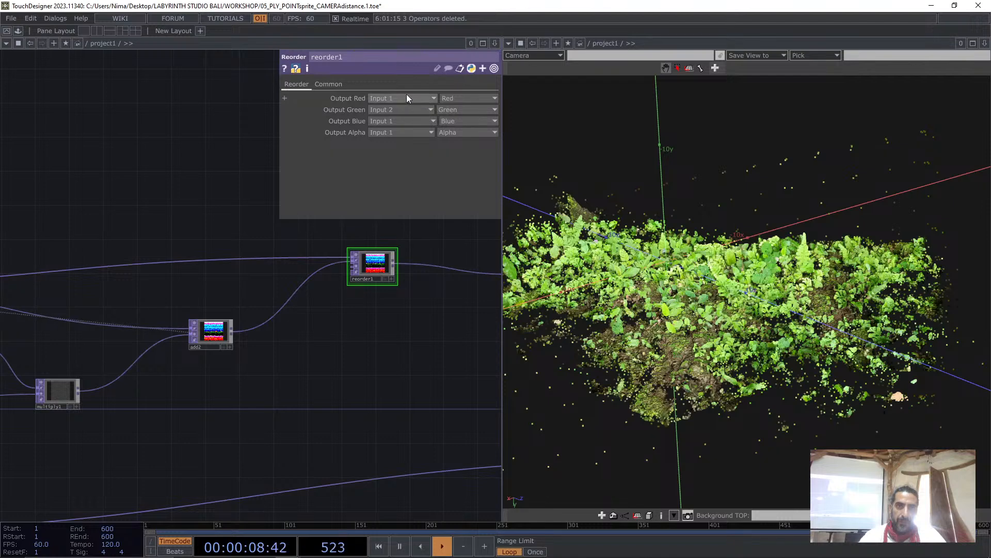
left_click(393, 109)
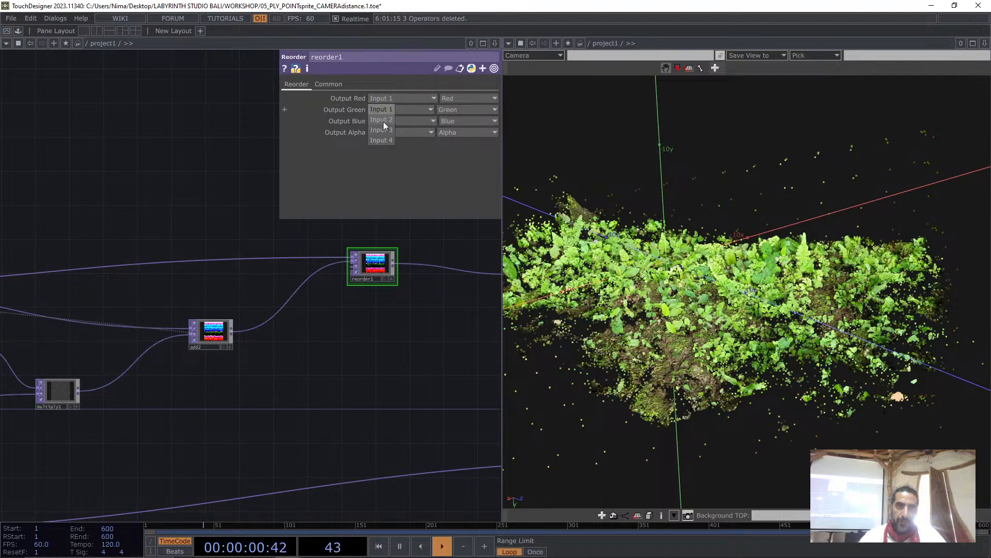
left_click(382, 121)
Set noise3's Period to 3
left_click_drag(140, 298, 368, 283)
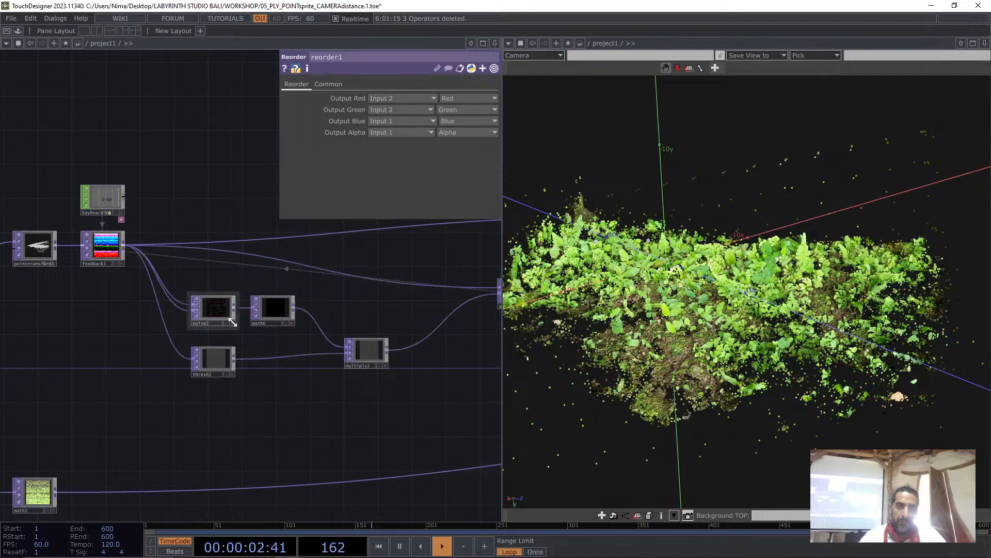
left_click(222, 310)
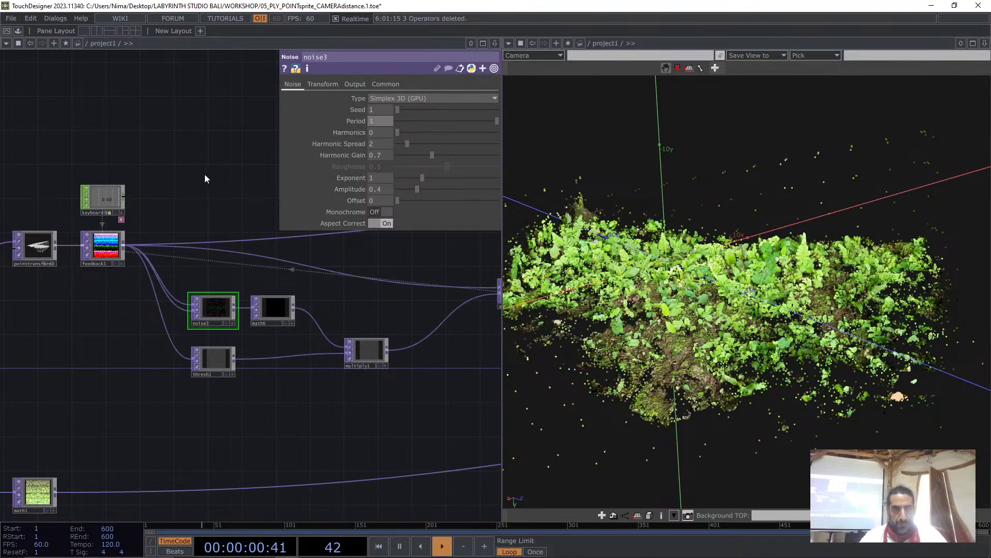
Add an LFO CHOP above the keyboard input operator and change its waveform type
key("Tab")
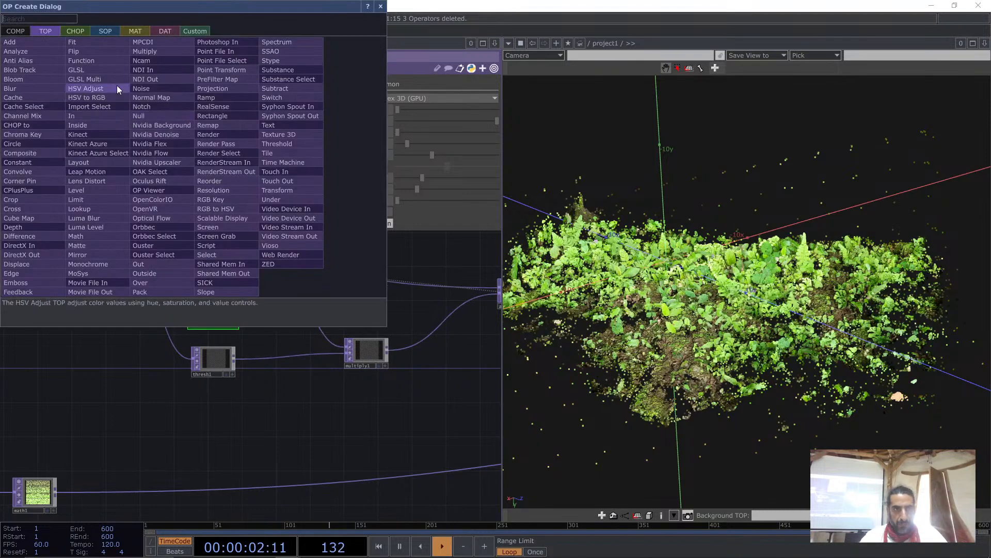
left_click(76, 32)
type("L")
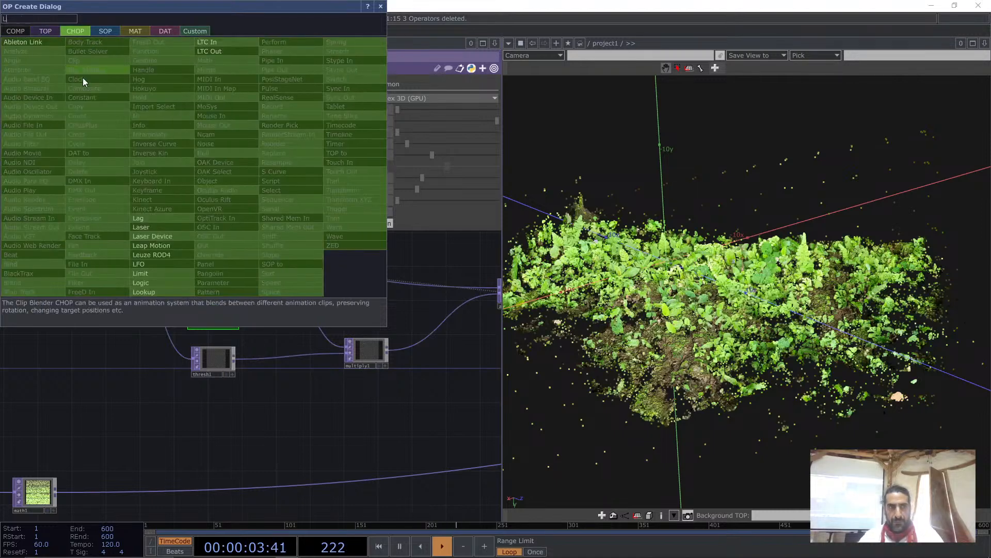
left_click(151, 265)
left_click(110, 120)
left_click(392, 98)
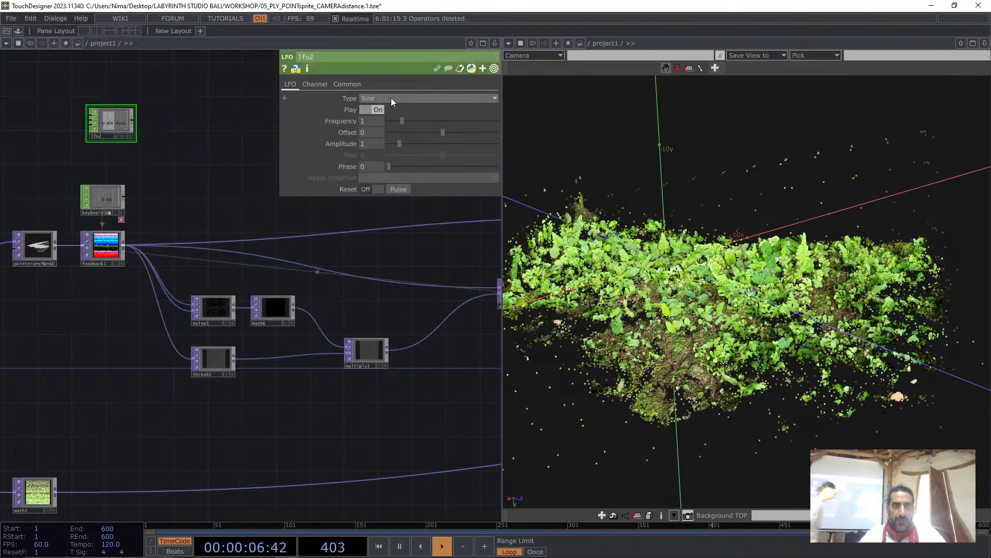
left_click(380, 135)
Append a Math CHOP to the LFO and set its To Range to 20 and -15
right_click(134, 120)
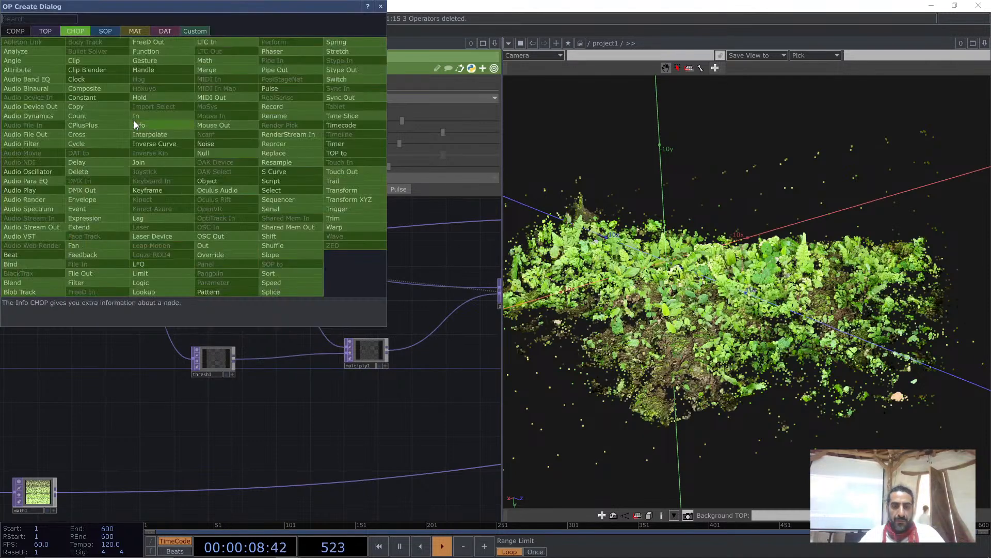
left_click(205, 57)
left_click(197, 119)
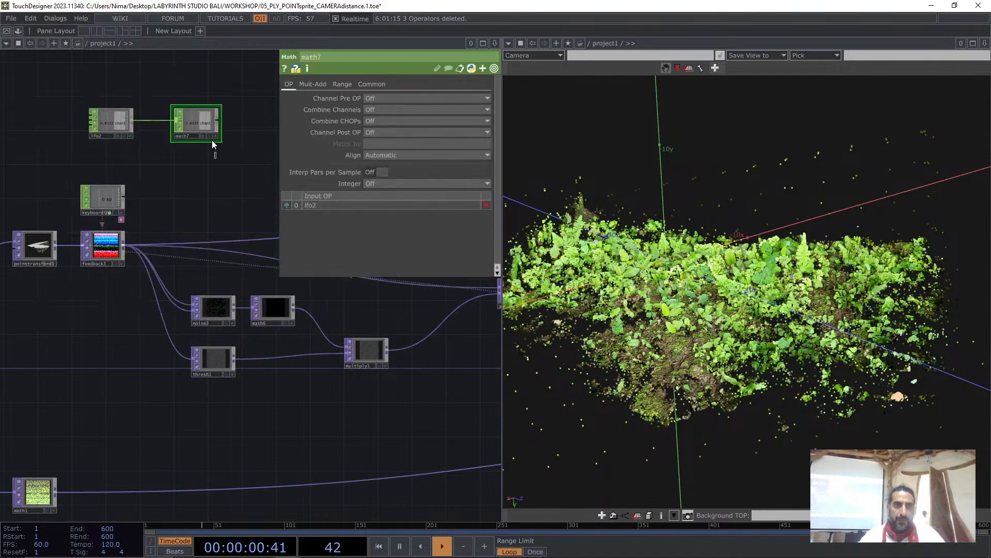
left_click(342, 84)
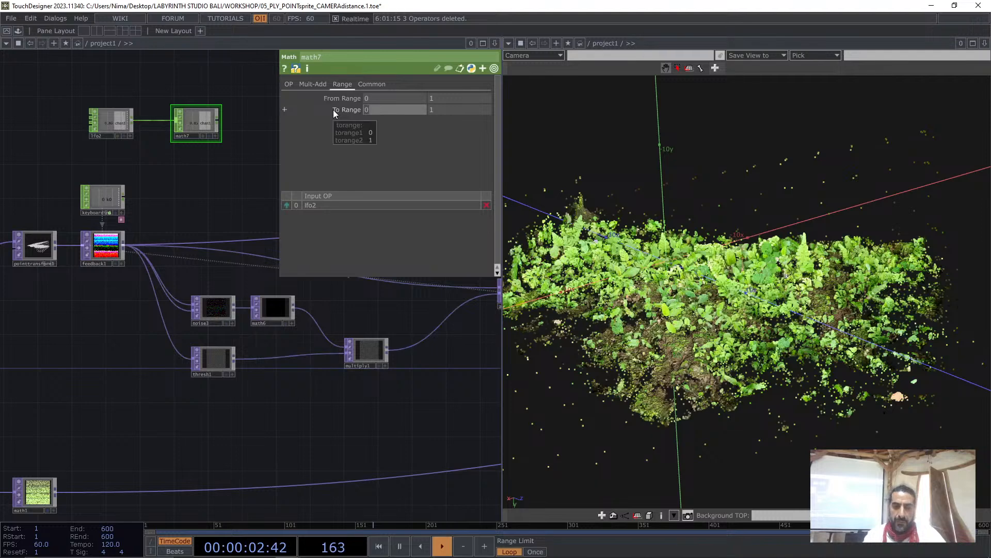
type("20")
key("Tab")
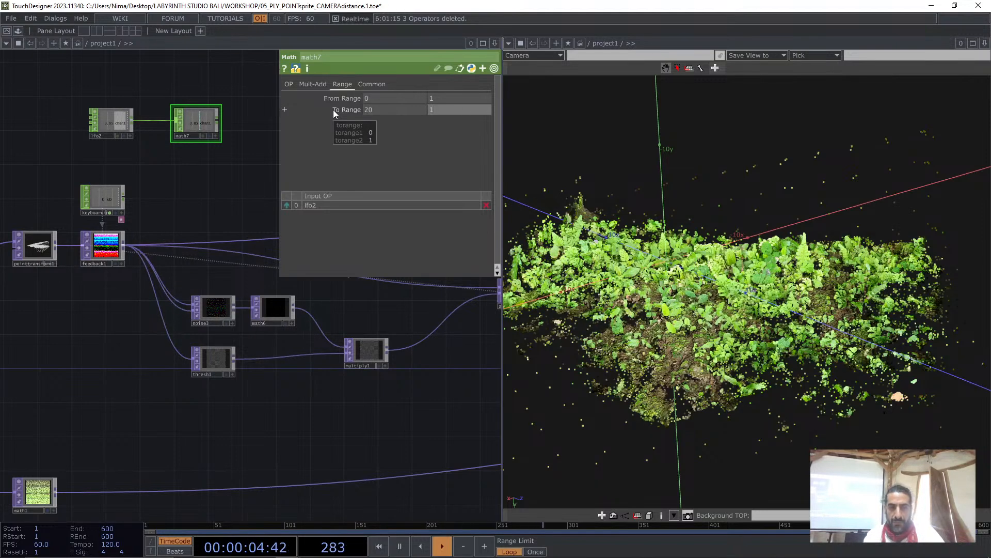
type("-15")
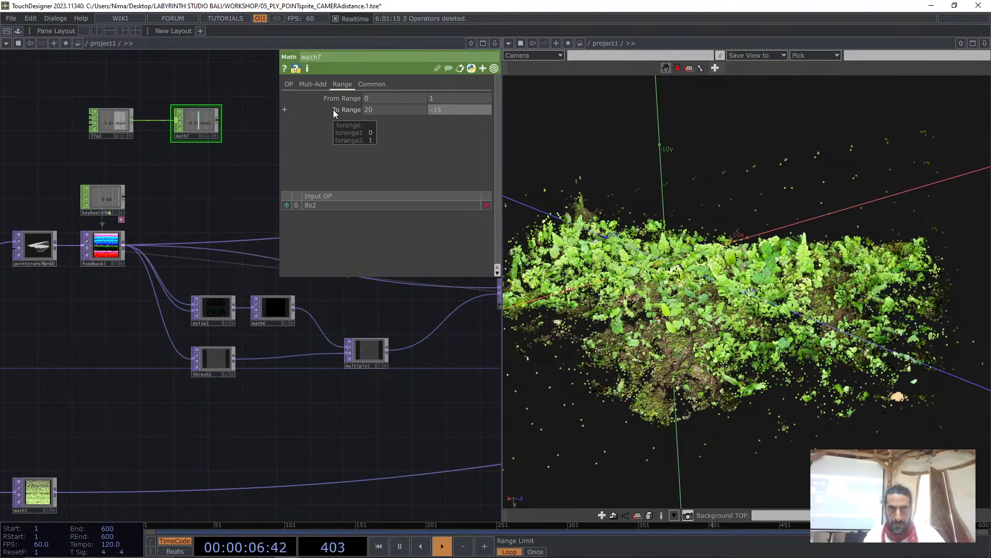
Append a Null CHOP to the Math CHOP that remaps the LFO
right_click(221, 119)
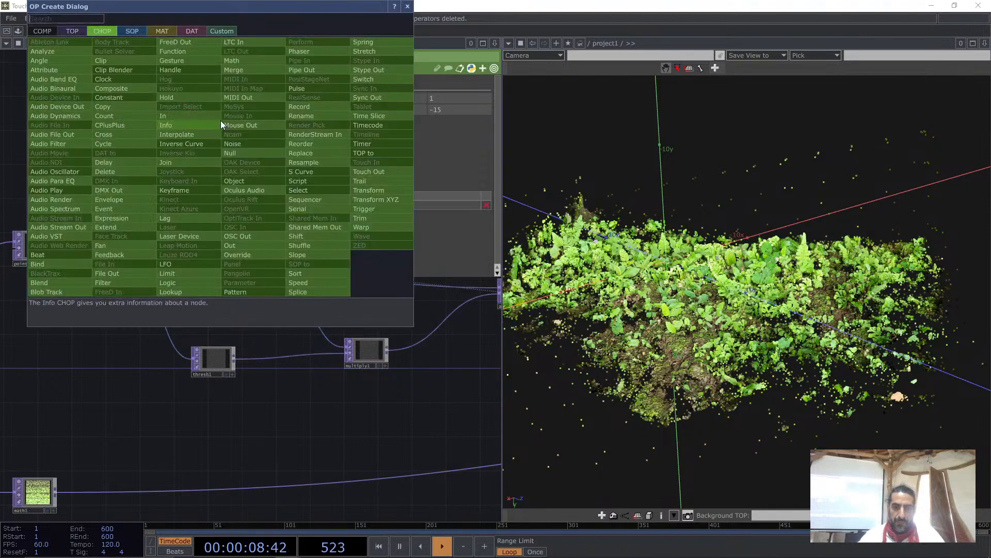
left_click(247, 152)
left_click(251, 124)
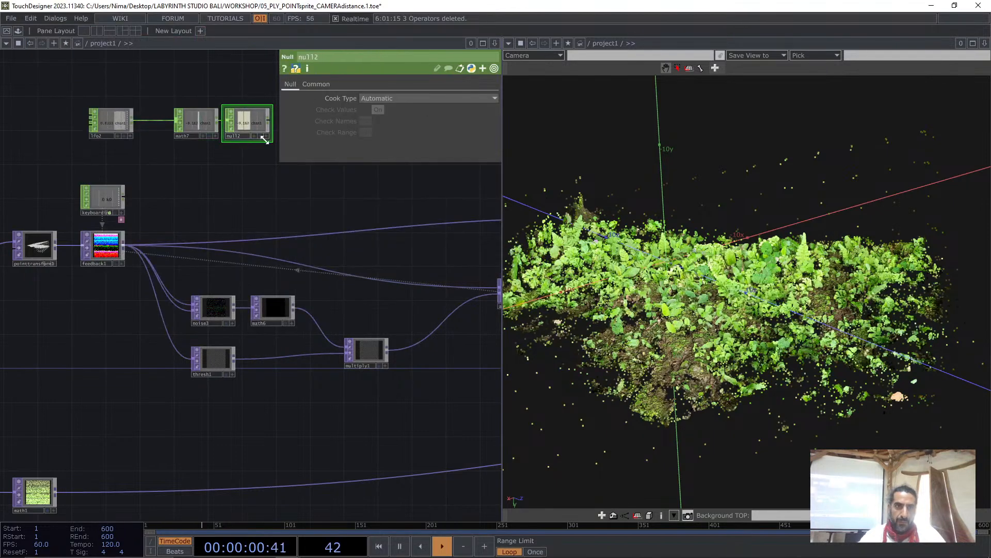
Drive thresh1's Threshold with null2's channel as a CHOP reference
left_click_drag(265, 135, 382, 118)
left_click(385, 108)
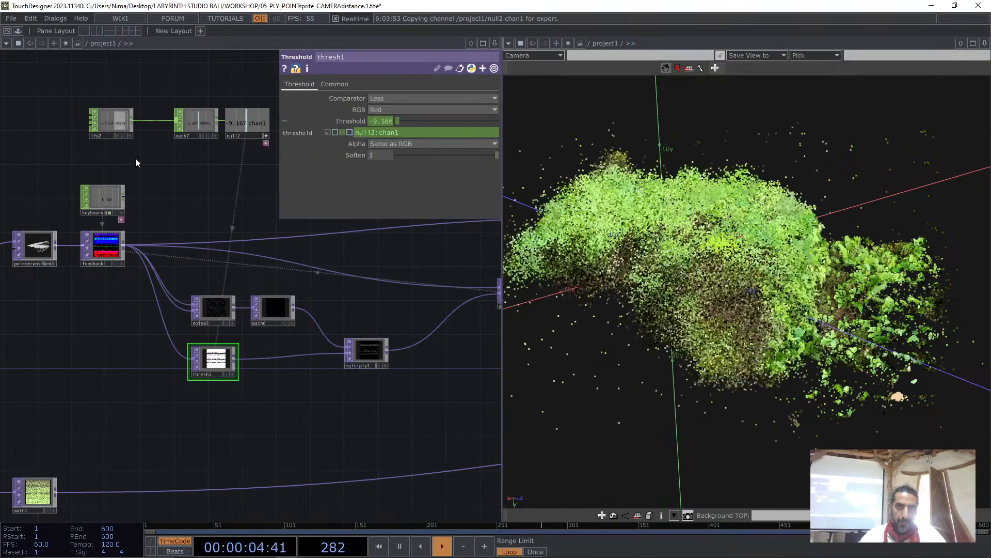
Set the ramp LFO's Frequency to 0.1 and move the LFO further away from its Math CHOP
left_click(104, 123)
left_click_drag(104, 117, 83, 102)
middle_click_drag(372, 121, 369, 104)
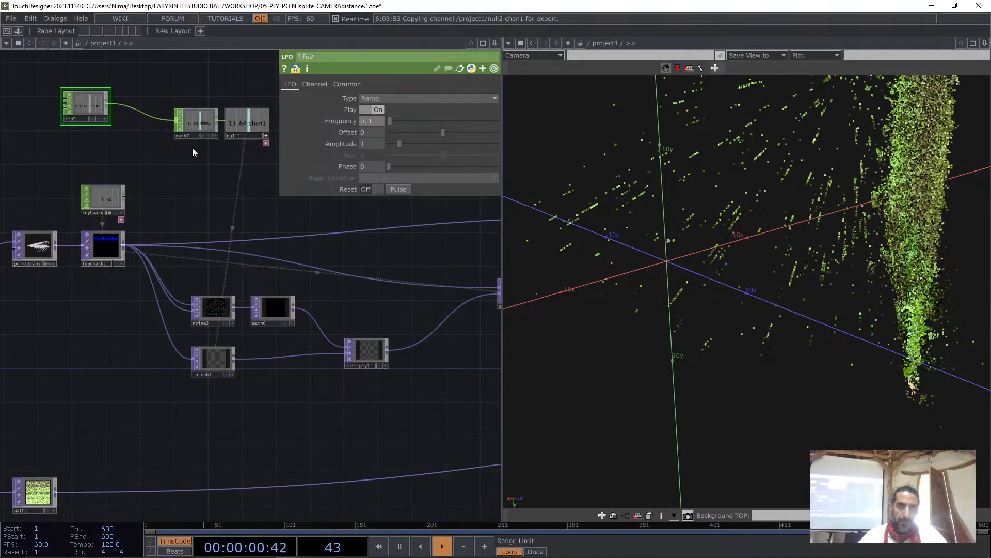
left_click_drag(95, 109, 62, 126)
Branch a Trigger CHOP off the LFO's output and place it above the keyboard input operator
scroll(62, 126, "up", 3)
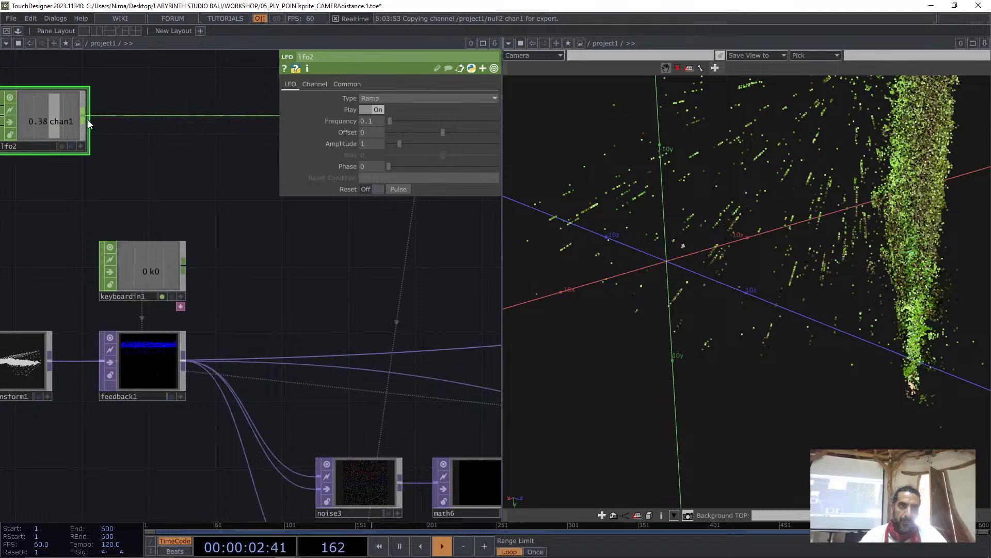
left_click_drag(204, 182, 304, 189)
key("Tab")
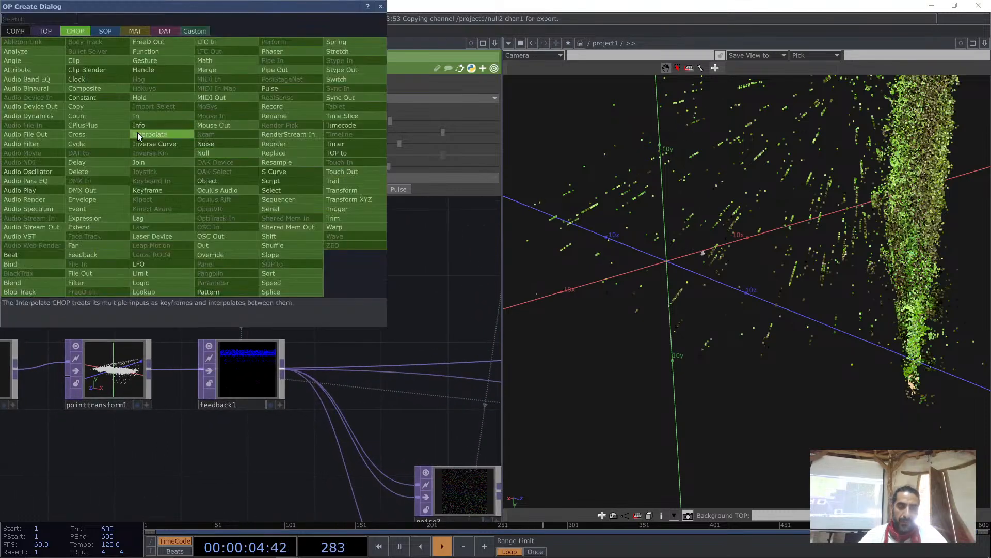
type("TR")
left_click(346, 212)
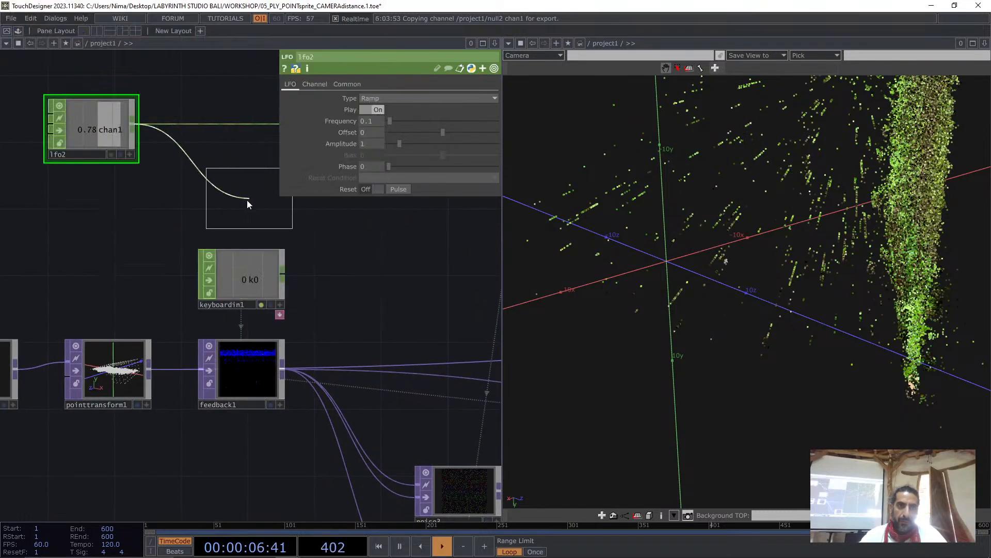
left_click(250, 199)
Set the Trigger CHOP's Sustain Level and Release Length to 0
left_click(325, 85)
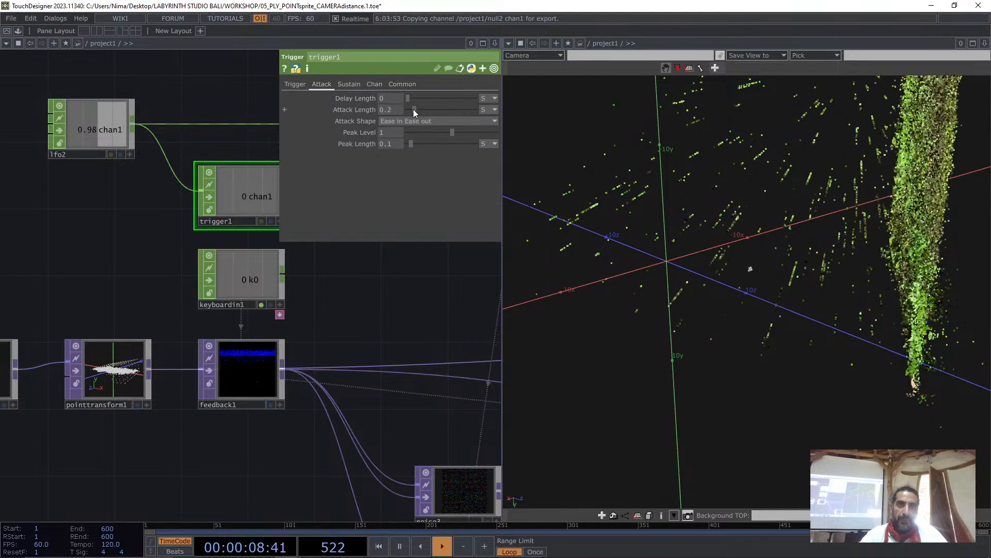
left_click(346, 84)
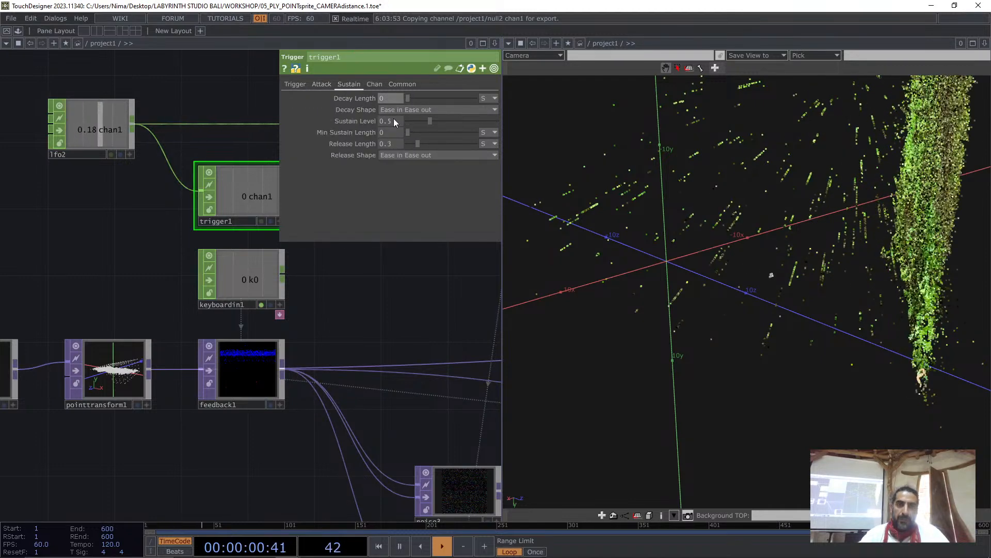
left_click_drag(316, 195, 210, 198)
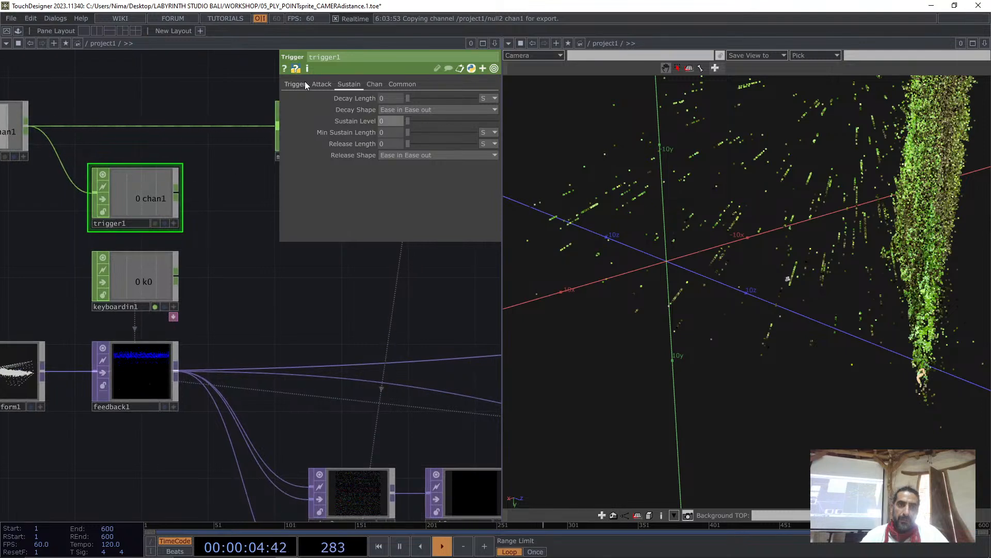
Delete the keyboard input operator and export trigger1's channel to feedback1's Reset Pulse instead
left_click(157, 281)
key("Delete")
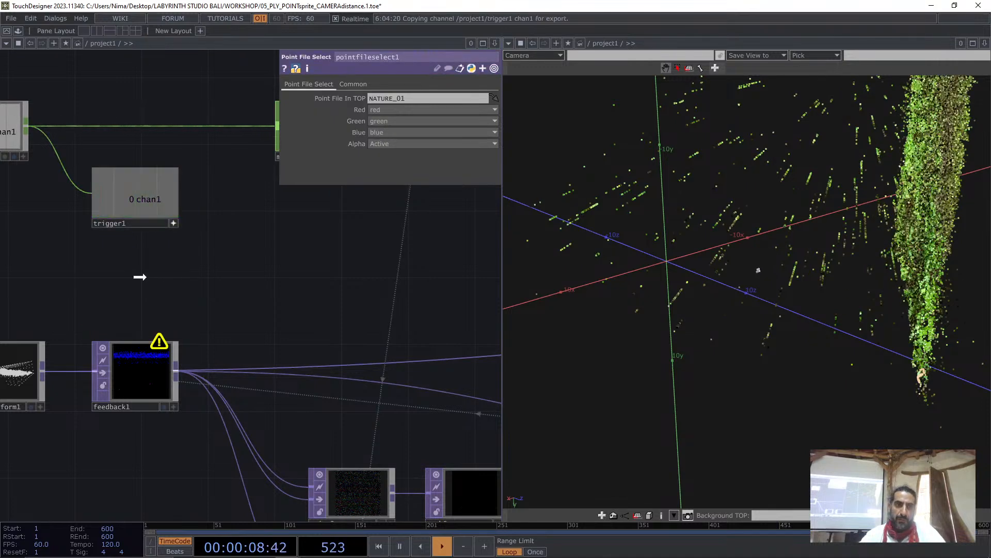
left_click_drag(140, 277, 408, 110)
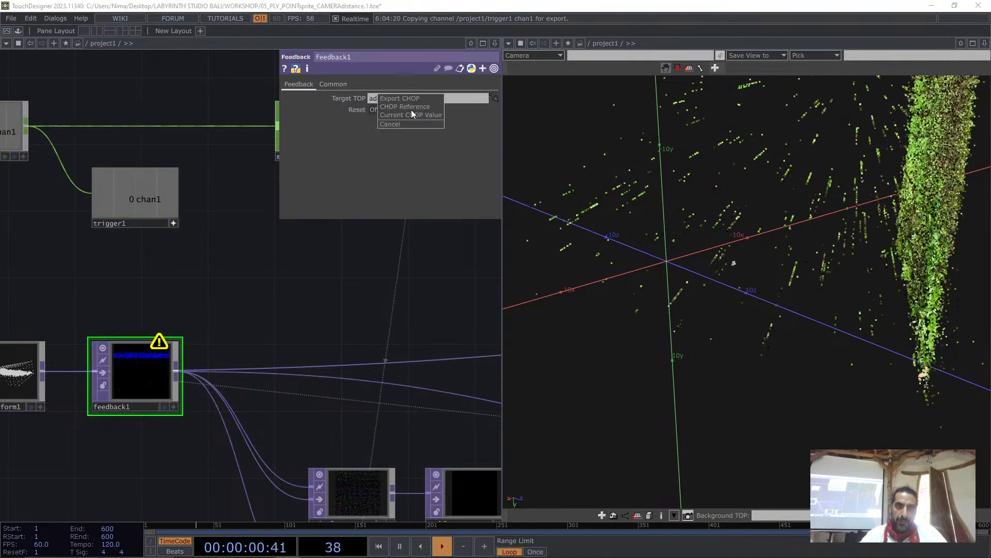
left_click(399, 98)
left_click_drag(147, 191, 147, 241)
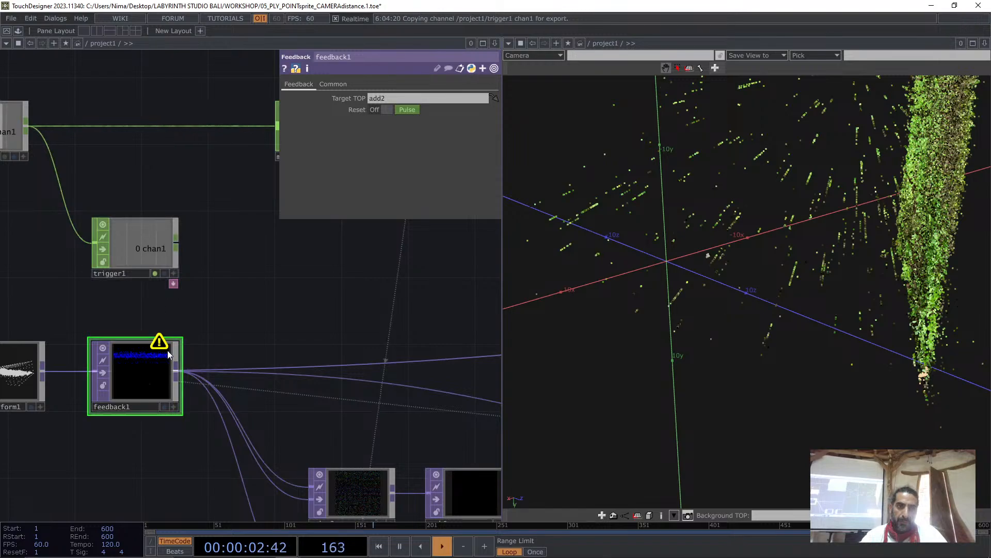
key("Delete")
key("ctrl+z")
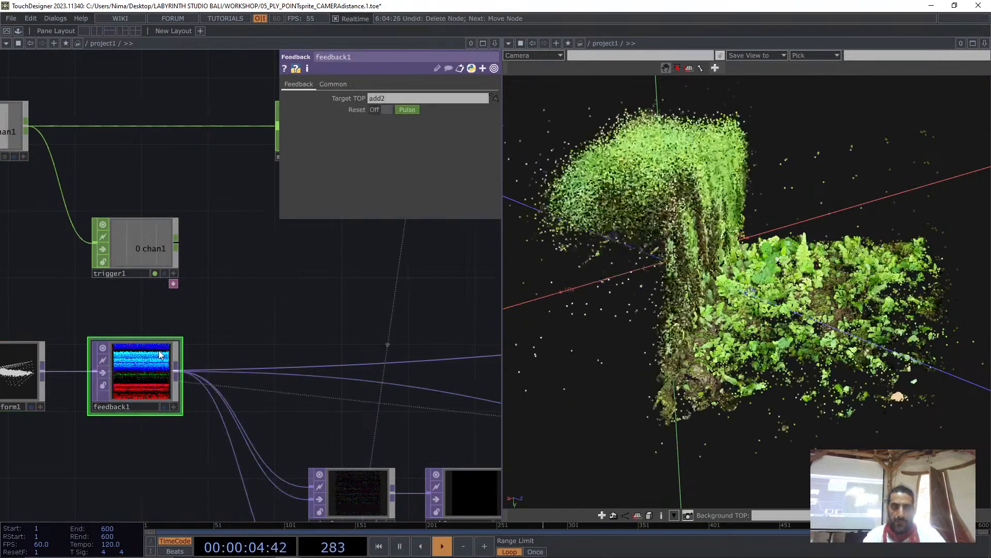
Look over the network from the LFO and trigger through to the reorder operator
scroll(222, 304, "down", 4)
left_click(62, 181)
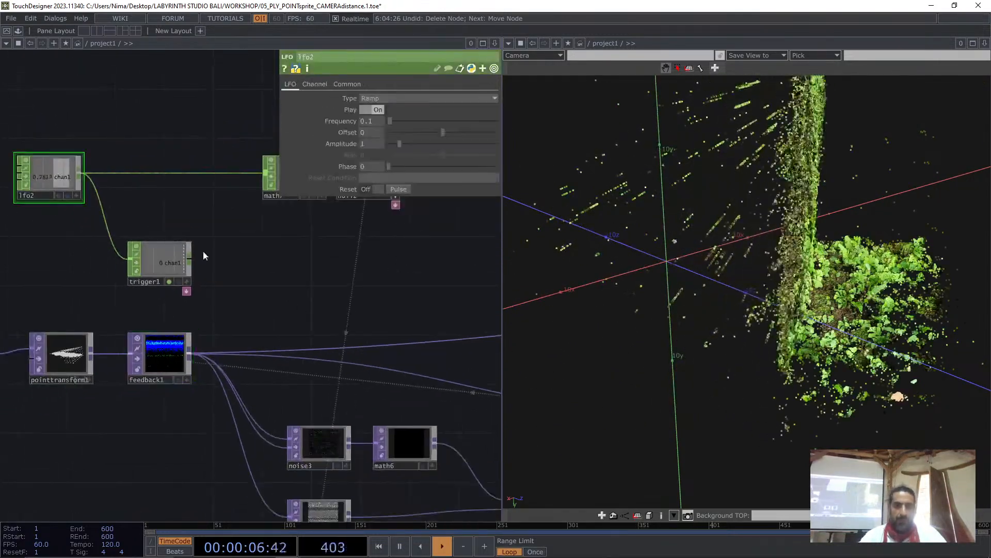
left_click_drag(397, 289, 259, 285)
scroll(259, 284, "down", 1)
scroll(259, 285, "down", 5)
scroll(377, 365, "up", 4)
left_click_drag(377, 366, 196, 406)
right_click_drag(421, 309, 355, 231)
left_click_drag(246, 343, 463, 275)
scroll(361, 377, "down", 3)
scroll(101, 297, "up", 5)
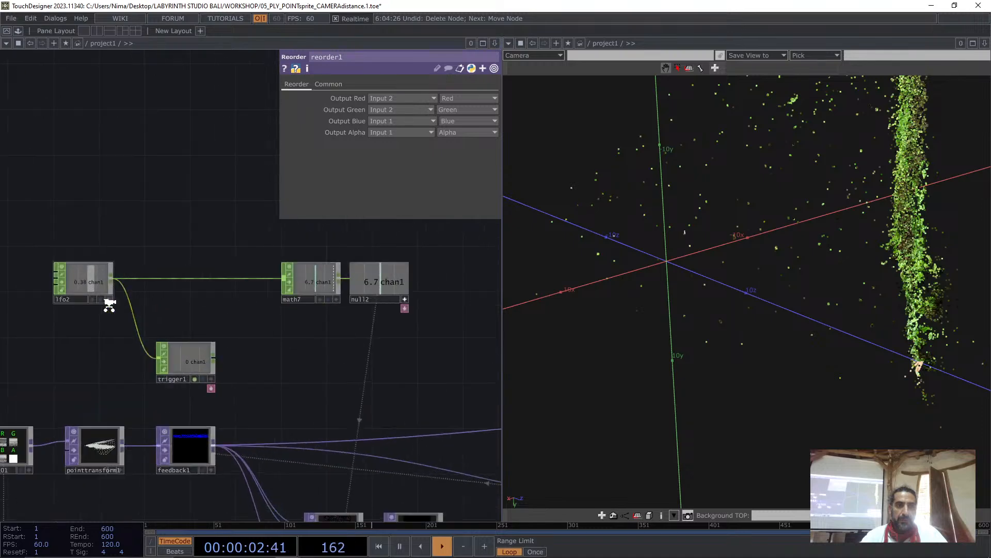
Set the LFO's Frequency to 0.01 and reset its ramp with a pulse
left_click(98, 282)
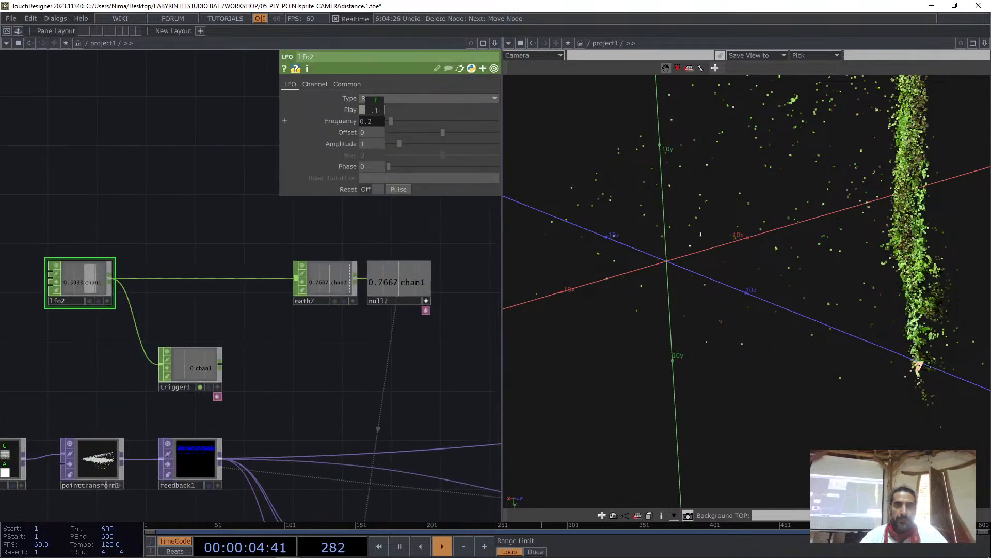
middle_click_drag(379, 119, 371, 111)
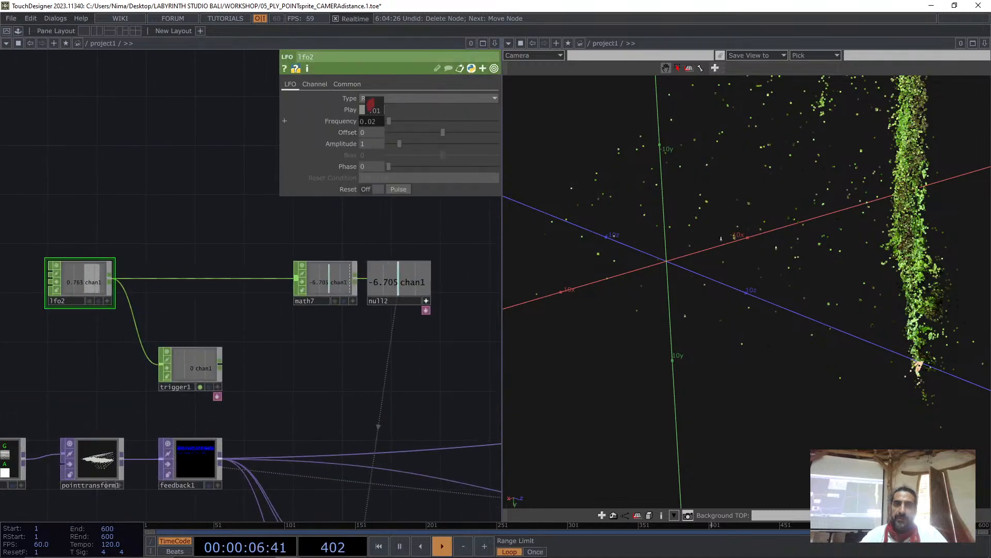
scroll(199, 294, "down", 4)
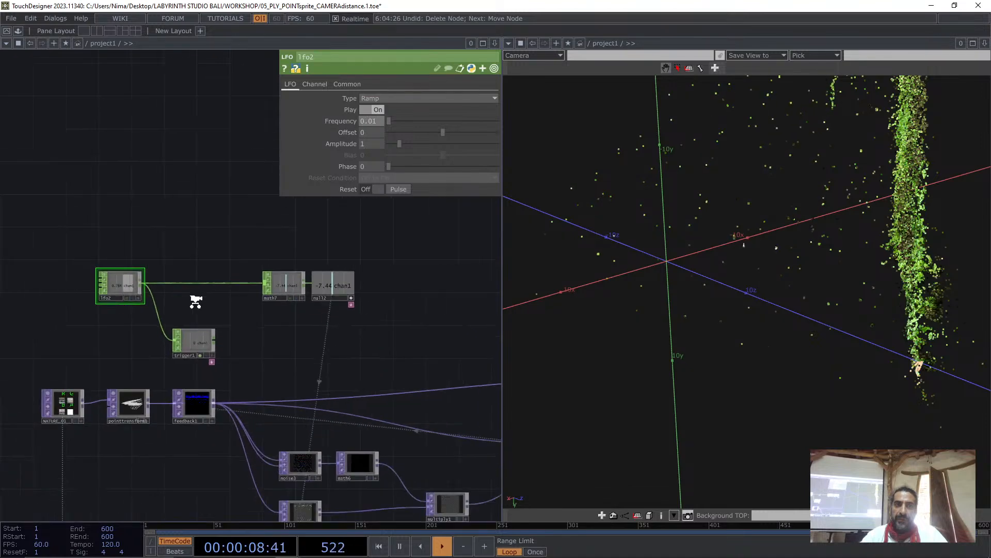
left_click(402, 190)
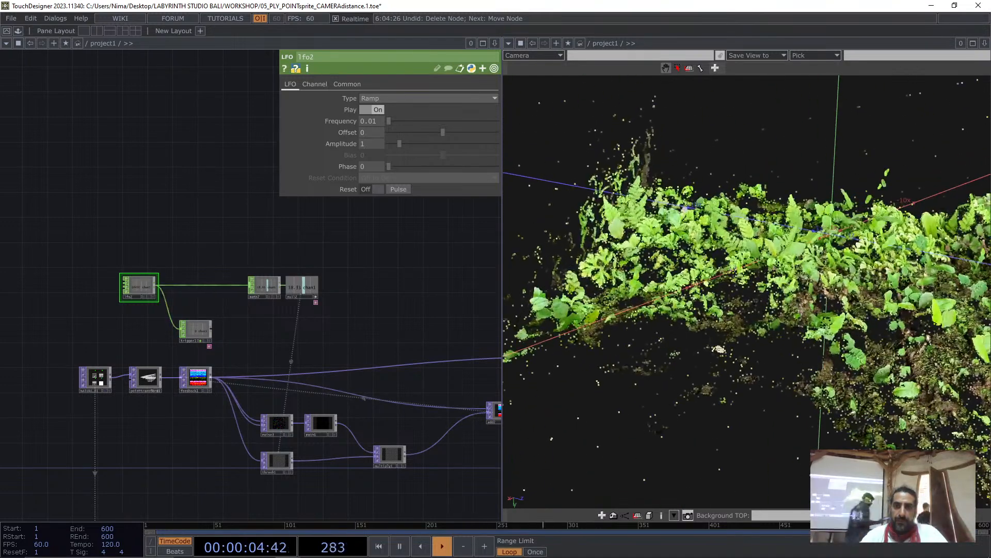
Set the Pre-Add of math6, the Math operator after noise3, to 0
left_click_drag(388, 332, 254, 286)
scroll(444, 349, "up", 3)
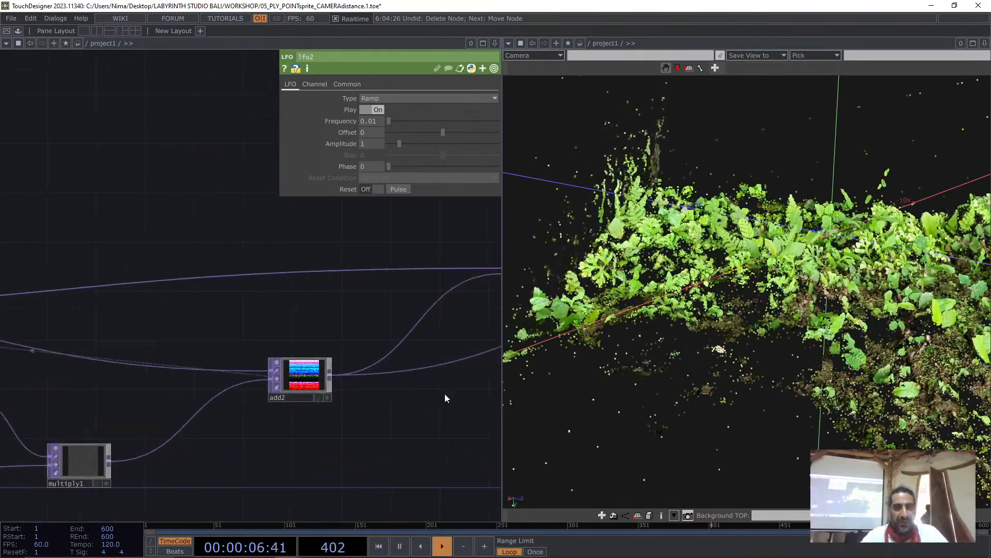
left_click_drag(444, 393, 354, 330)
scroll(377, 315, "down", 3)
left_click(53, 330)
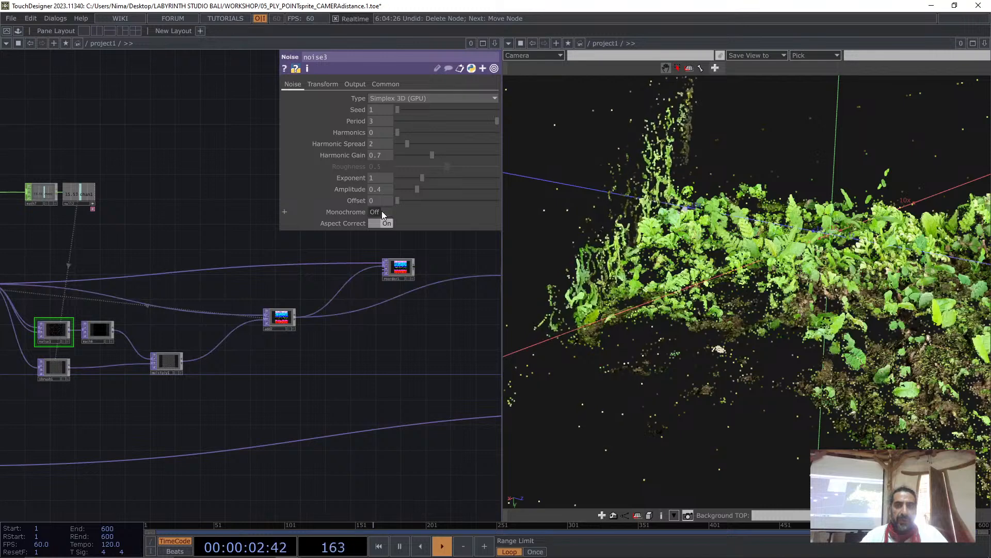
left_click(99, 329)
middle_click_drag(408, 98, 394, 98)
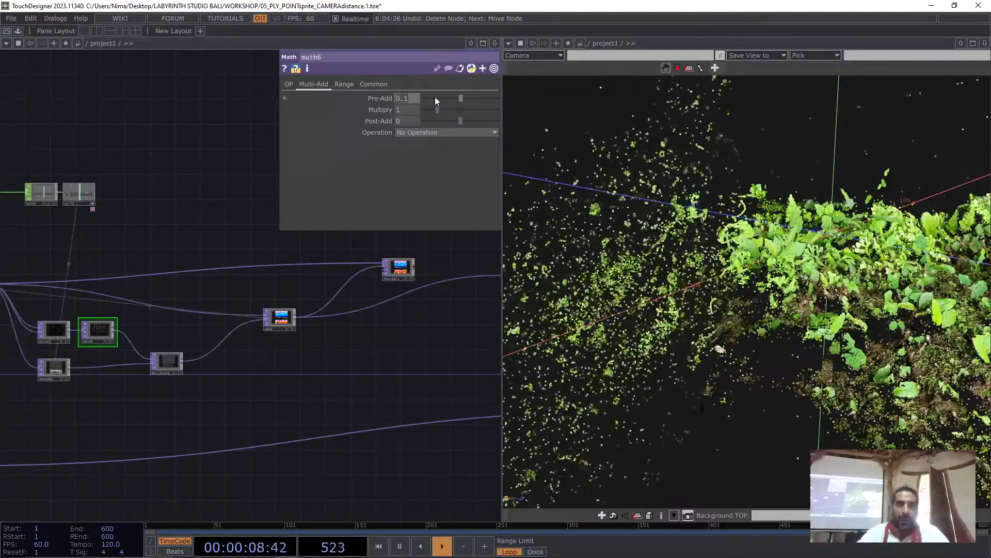
left_click(410, 98)
key("BackSpace")
key("BackSpace")
left_click_drag(361, 361, 362, 358)
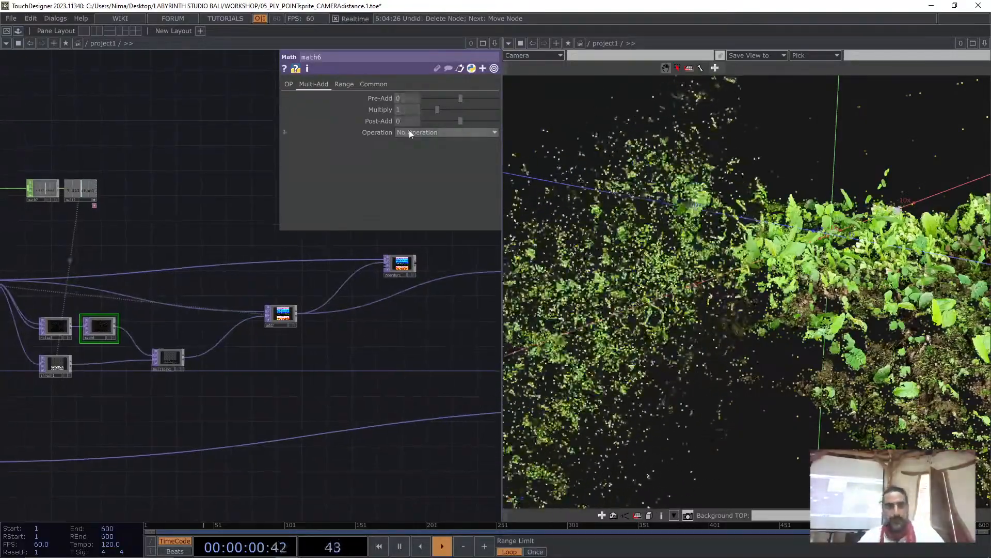
Add a Keyboard In CHOP above the LFO
left_click_drag(218, 242, 320, 261)
left_click(18, 205)
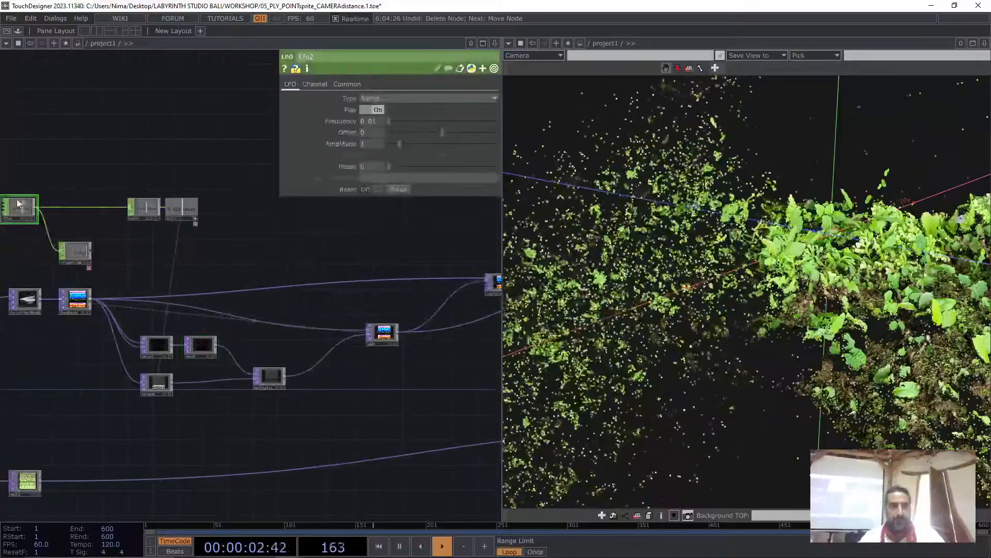
left_click_drag(104, 180, 217, 204)
key("Tab")
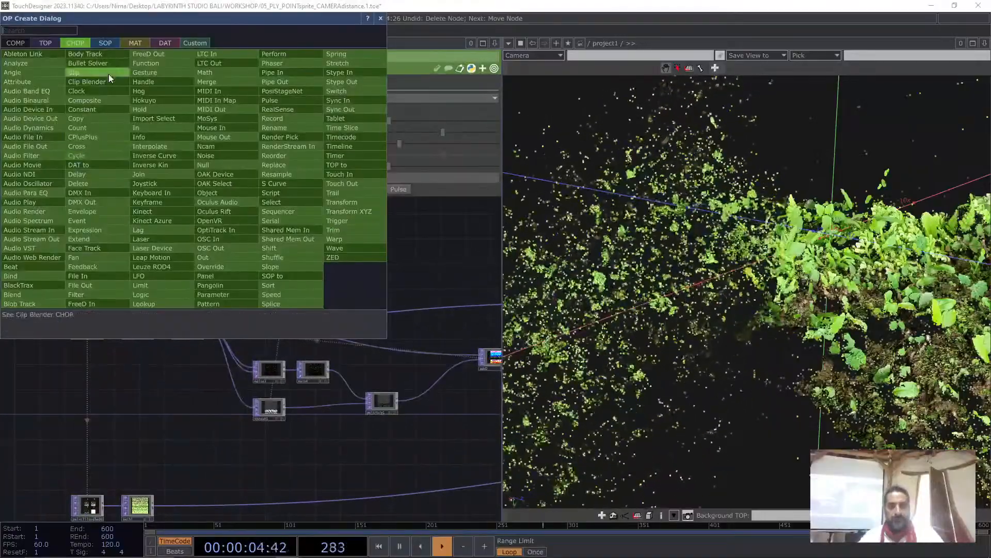
type("k")
left_click(158, 193)
left_click(147, 195)
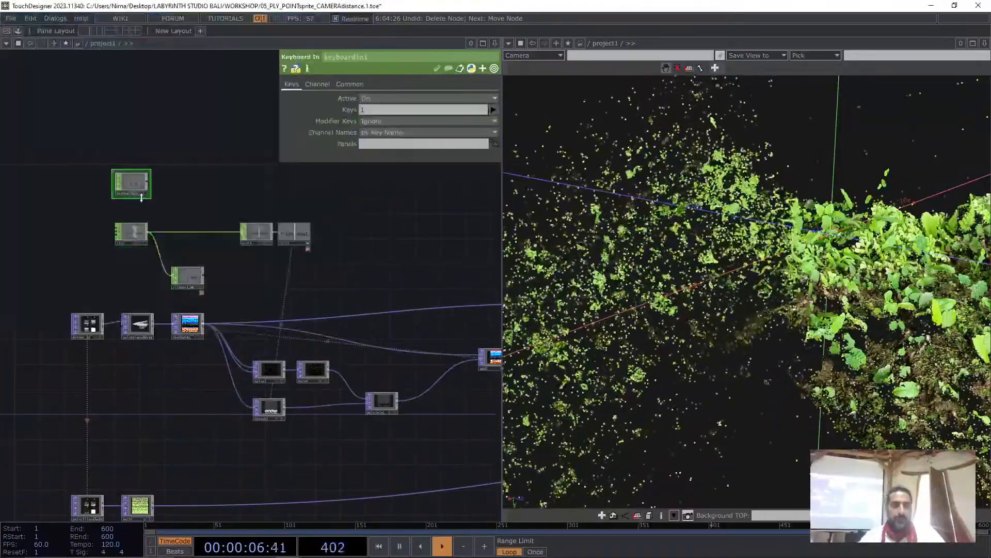
Export the keyboard operator's k1 channel to the LFO's Reset Pulse and test it with key 1
left_click_drag(135, 184, 398, 189)
scroll(134, 204, "up", 3)
scroll(140, 206, "up", 4)
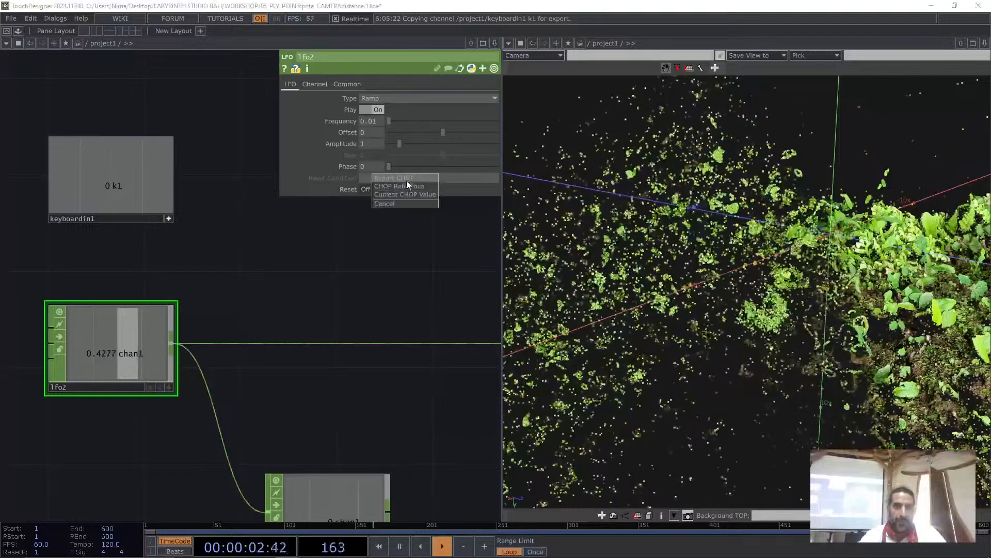
left_click(406, 181)
key("1")
Delete the reorder1 operator that follows add2
left_click_drag(385, 303, 205, 268)
scroll(205, 267, "down", 5)
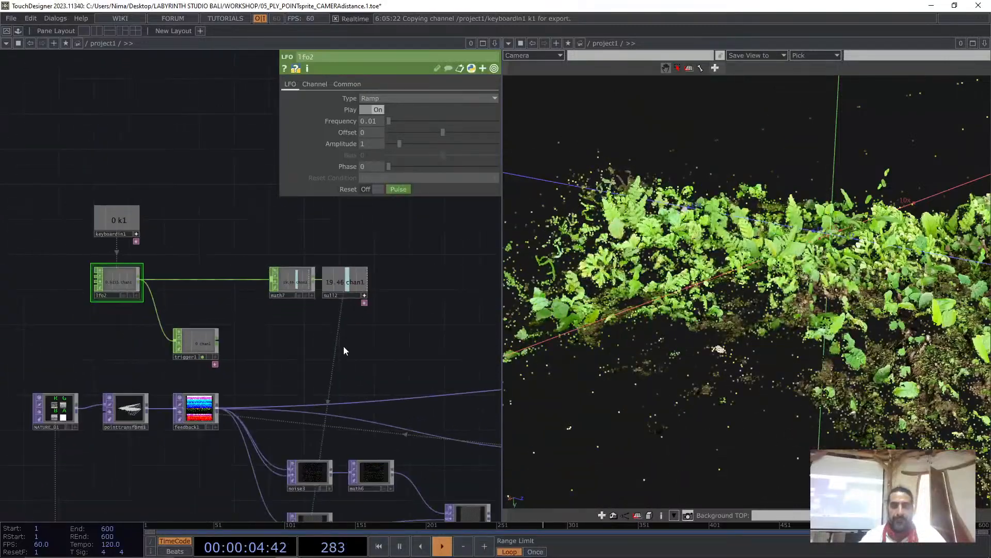
left_click_drag(343, 348, 134, 247)
left_click_drag(404, 381, 261, 354)
left_click(425, 258)
key("Delete")
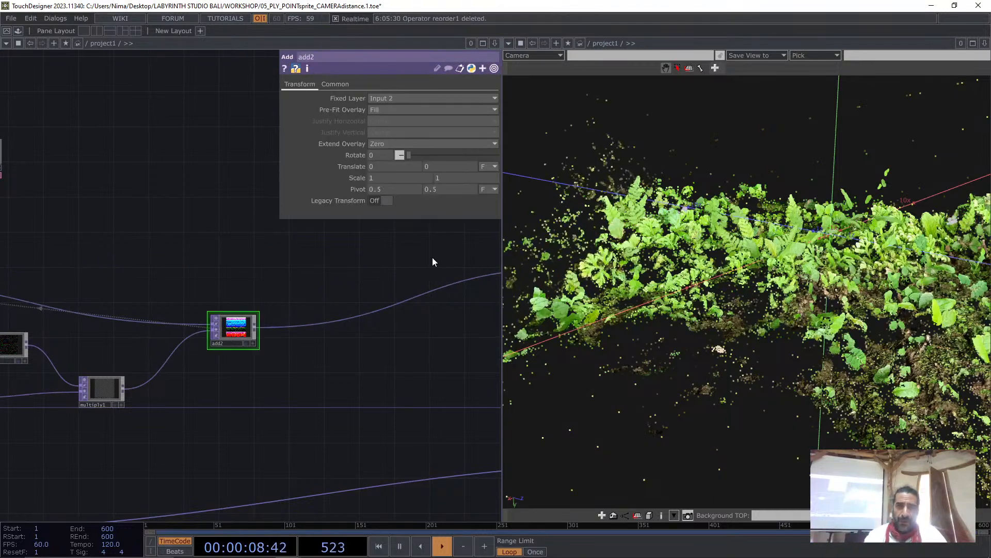
Set the LFO's Frequency to 0.07
left_click_drag(113, 403, 175, 408)
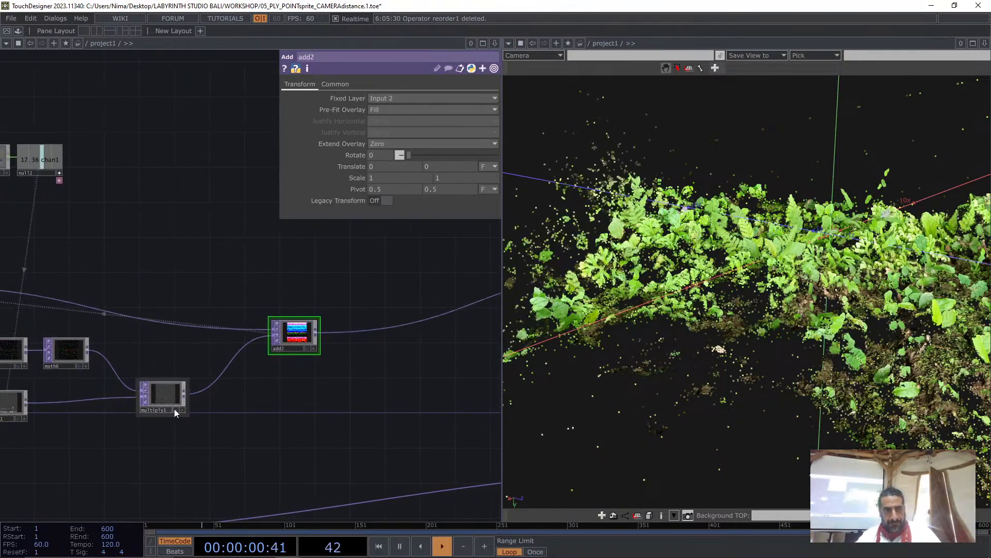
left_click_drag(160, 293, 379, 308)
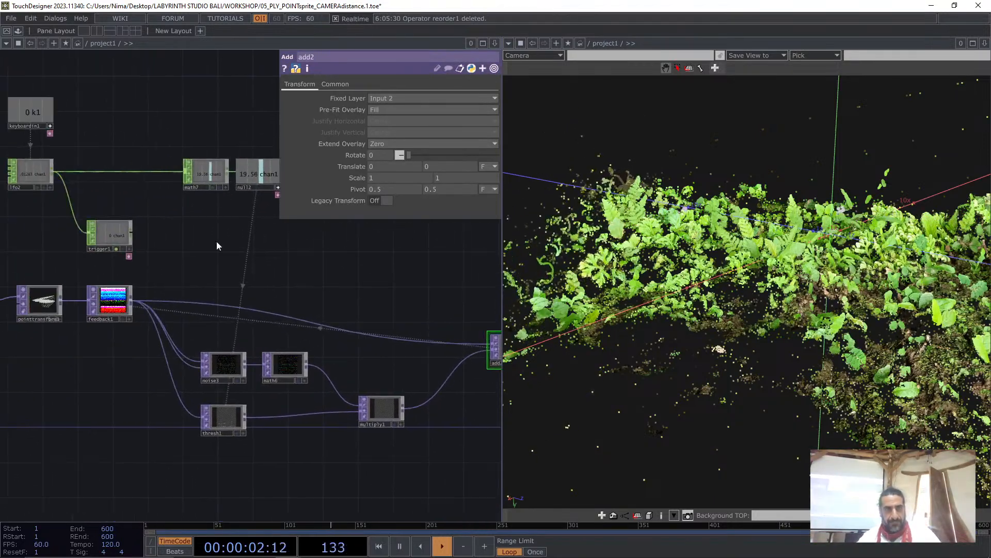
left_click(26, 177)
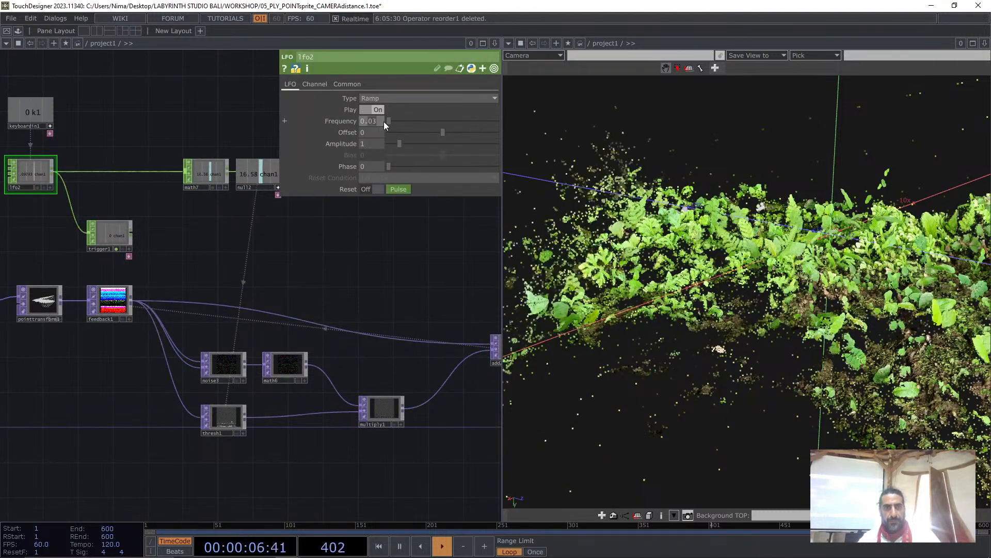
type("07")
key("Return")
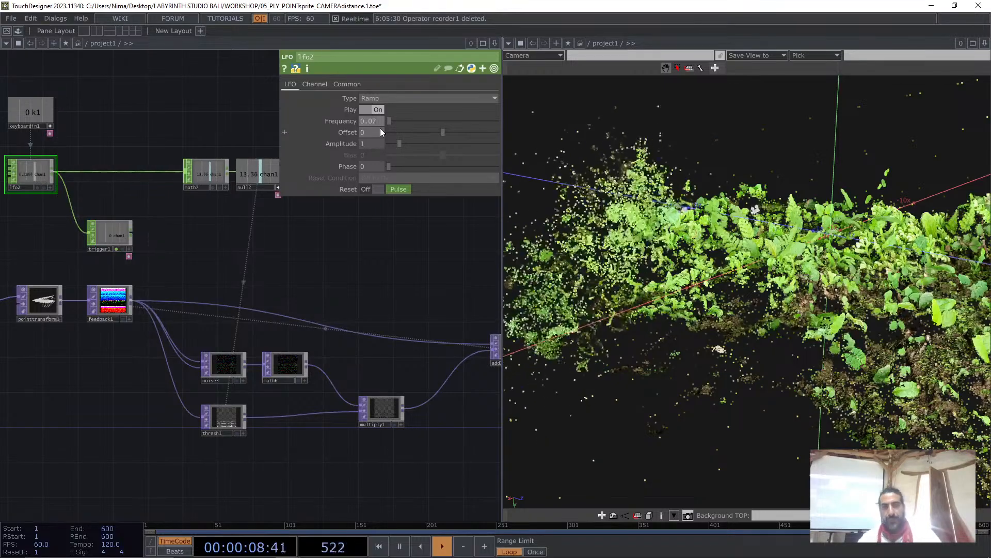
Increase noise3's Period to 7, and raise it further to 10
left_click(222, 374)
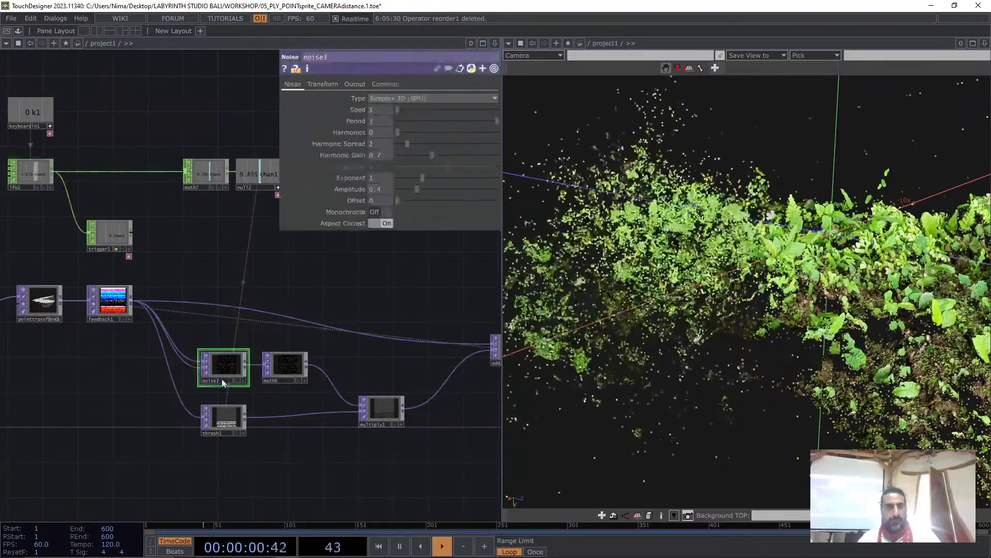
scroll(222, 374, "up", 3)
left_click(379, 122)
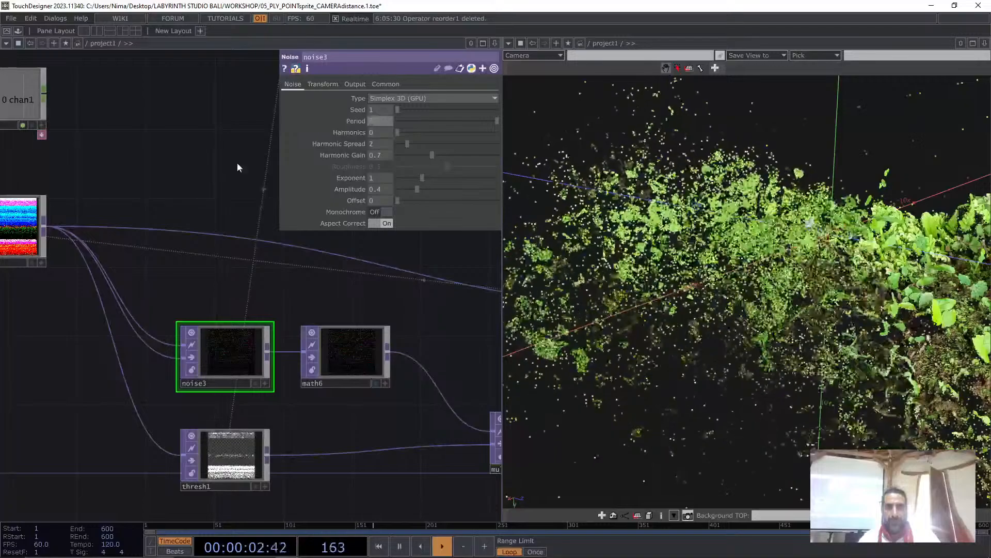
type("7")
key("Return")
middle_click_drag(378, 121, 400, 110)
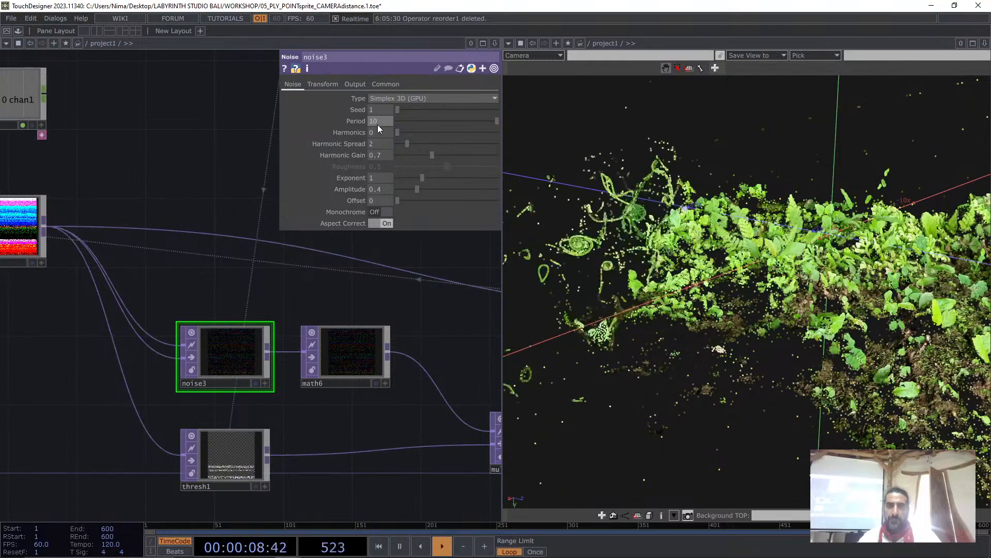
Raise noise3's Period to 30 and check its effect on the point cloud
middle_click_drag(380, 122, 393, 102)
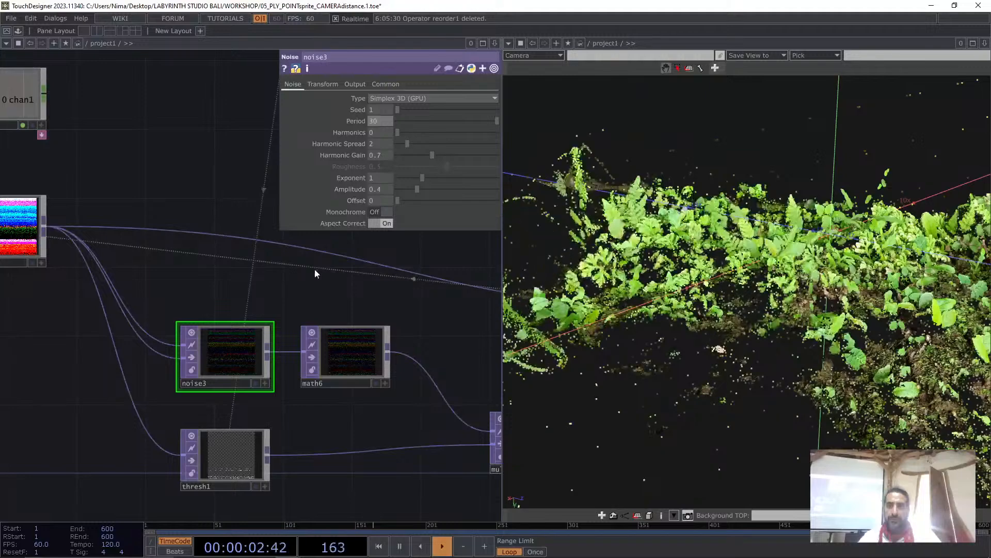
scroll(842, 303, "down", 5)
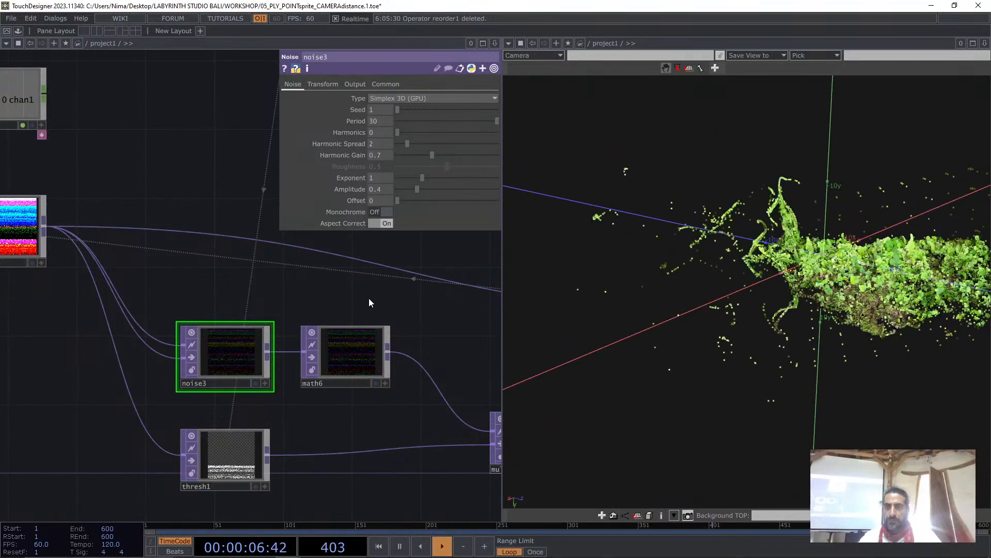
right_click_drag(959, 321, 789, 329)
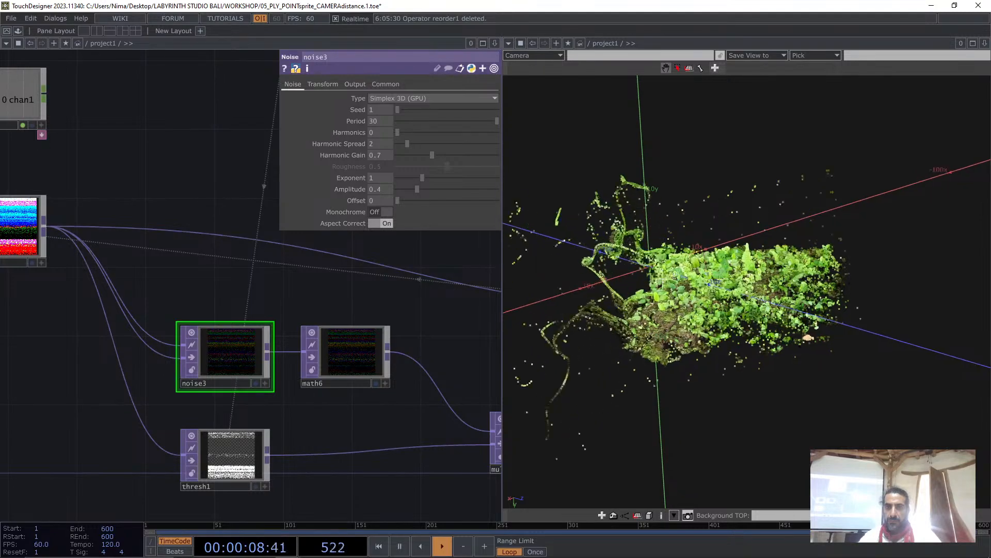
scroll(684, 292, "up", 5)
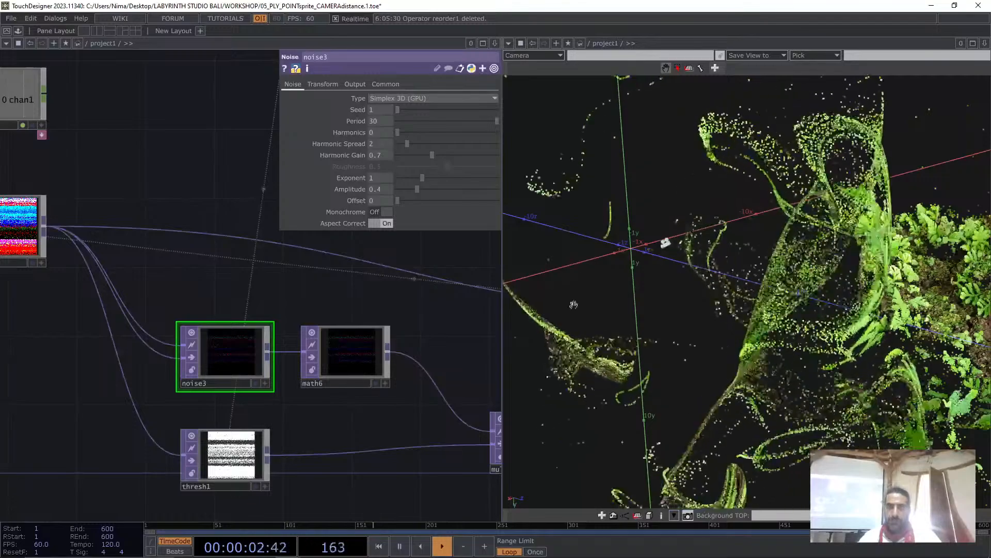
scroll(417, 331, "down", 5)
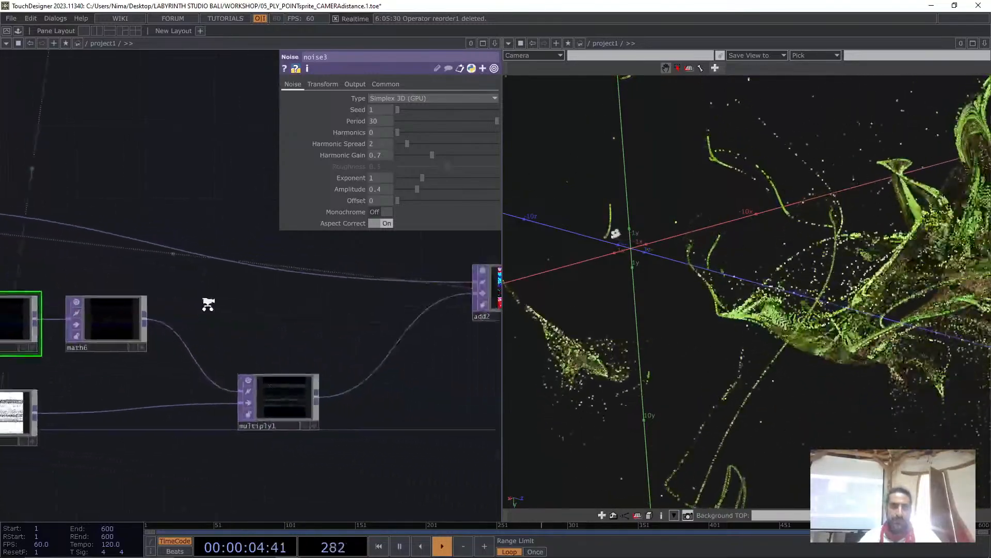
Move add2 up and slightly back so it lines up with the wire coming from the feedback operator
left_click_drag(389, 310, 343, 358)
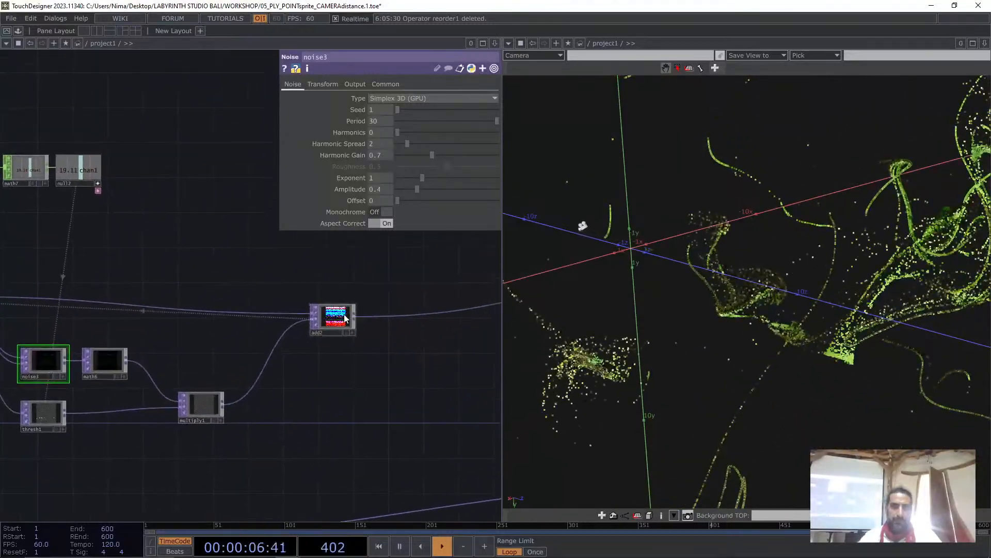
left_click_drag(336, 318, 318, 301)
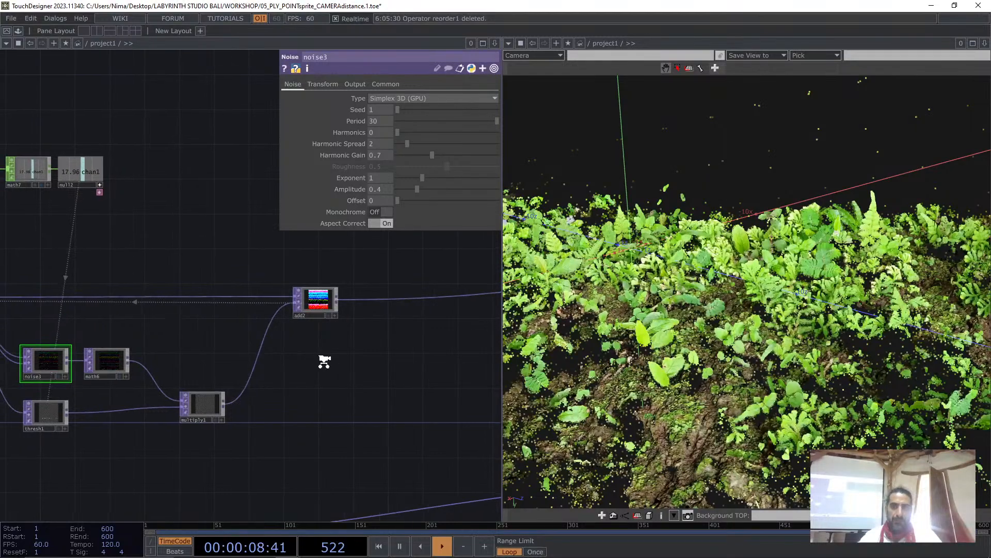
scroll(323, 356, "down", 3)
middle_click_drag(716, 285, 663, 287)
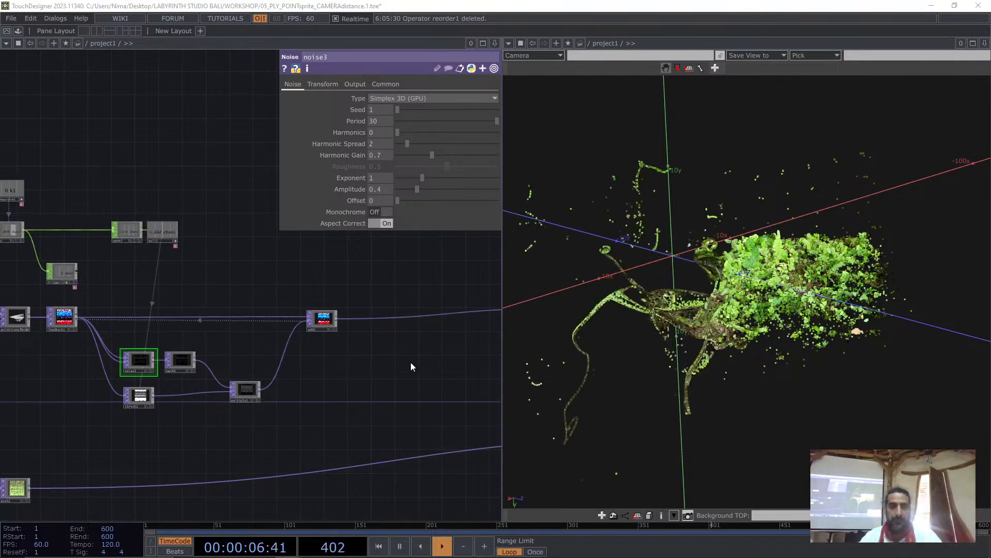
Examine the Camera parameters of the cameraViewport component and the container at the end of the render chain
scroll(393, 366, "down", 5)
scroll(400, 367, "up", 5)
left_click_drag(420, 369, 147, 369)
left_click_drag(407, 369, 131, 264)
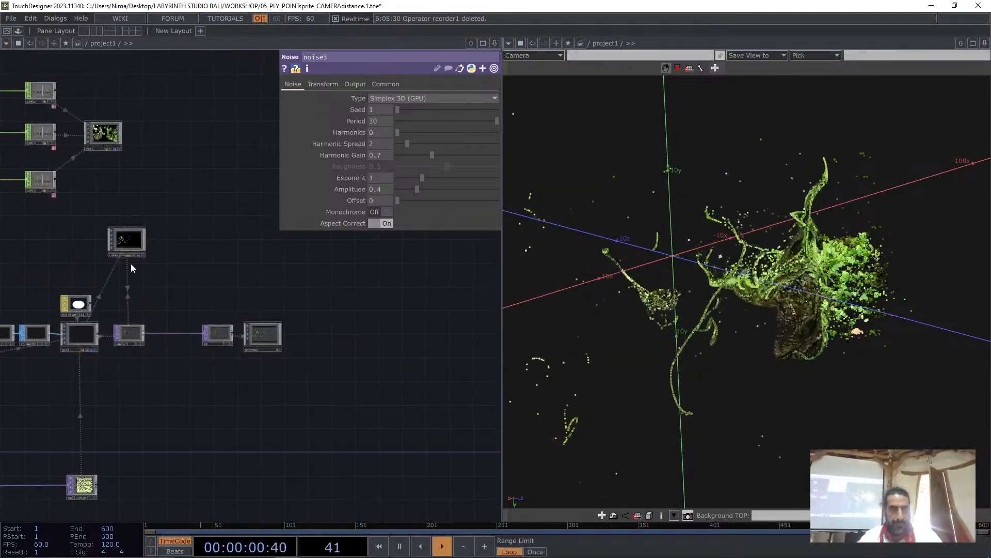
left_click(129, 245)
left_click_drag(206, 282, 167, 285)
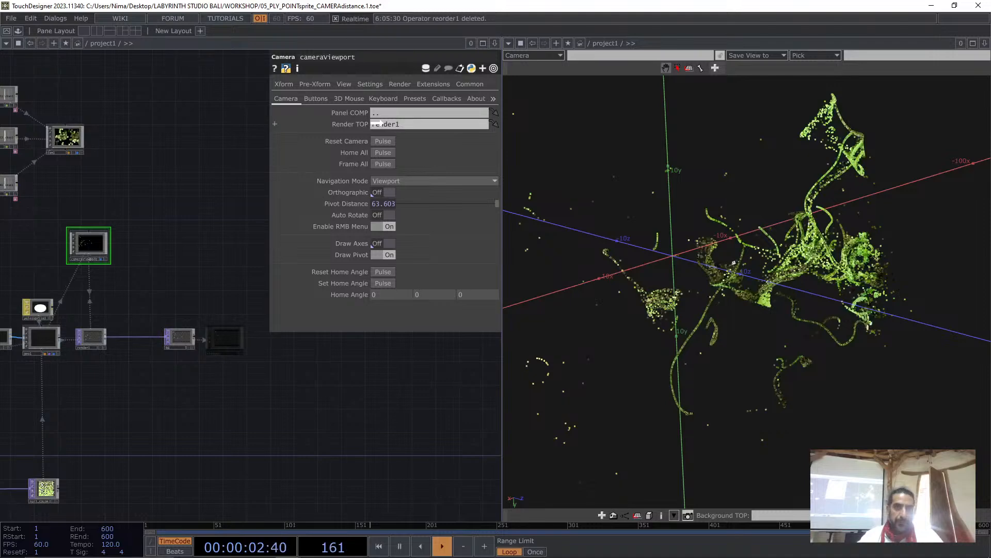
left_click_drag(382, 123, 394, 112)
left_click_drag(198, 241, 117, 270)
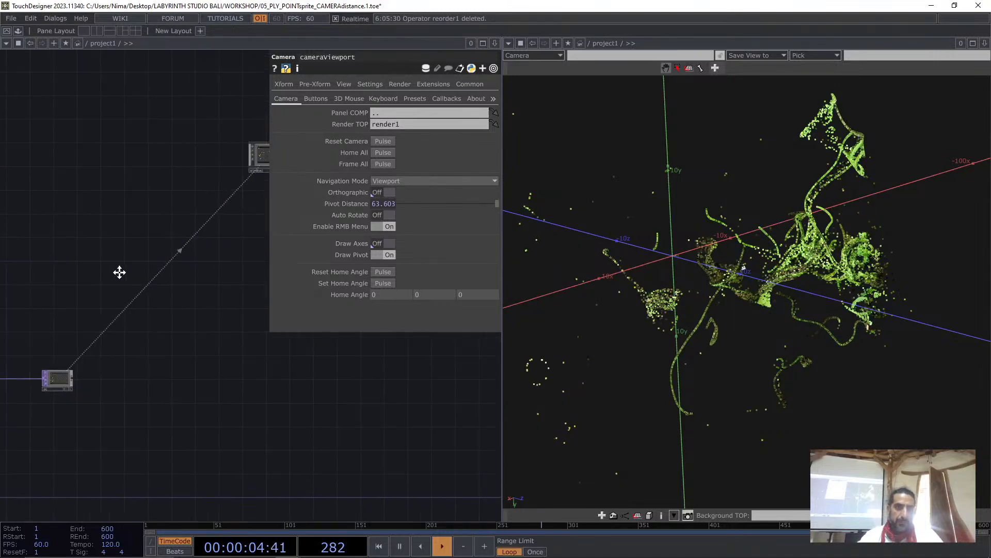
left_click_drag(21, 384, 206, 382)
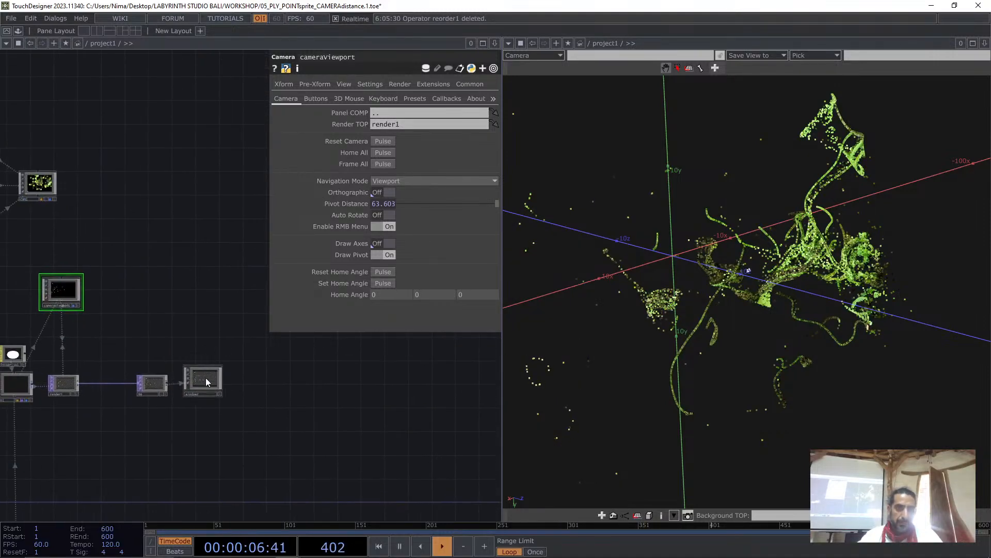
left_click(205, 383)
left_click(67, 290)
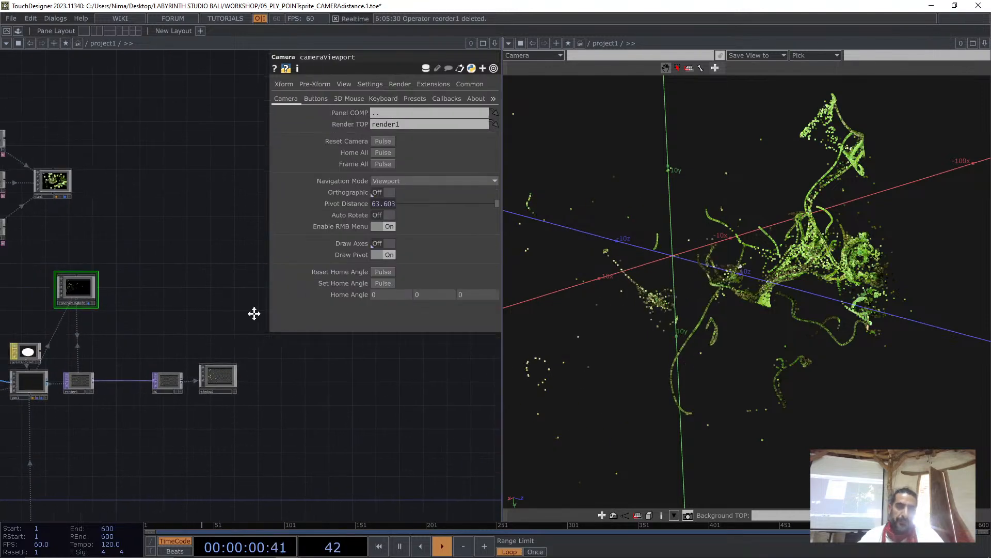
left_click_drag(255, 312, 267, 404)
scroll(267, 404, "down", 2)
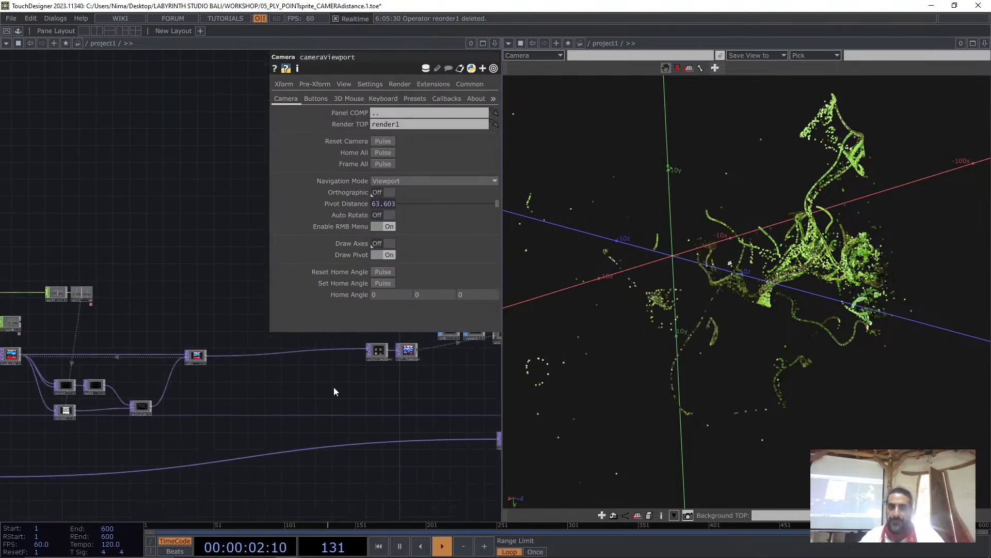
Switch the Camera geometry viewer pane to the rendered panel output
left_click(532, 56)
left_click(563, 95)
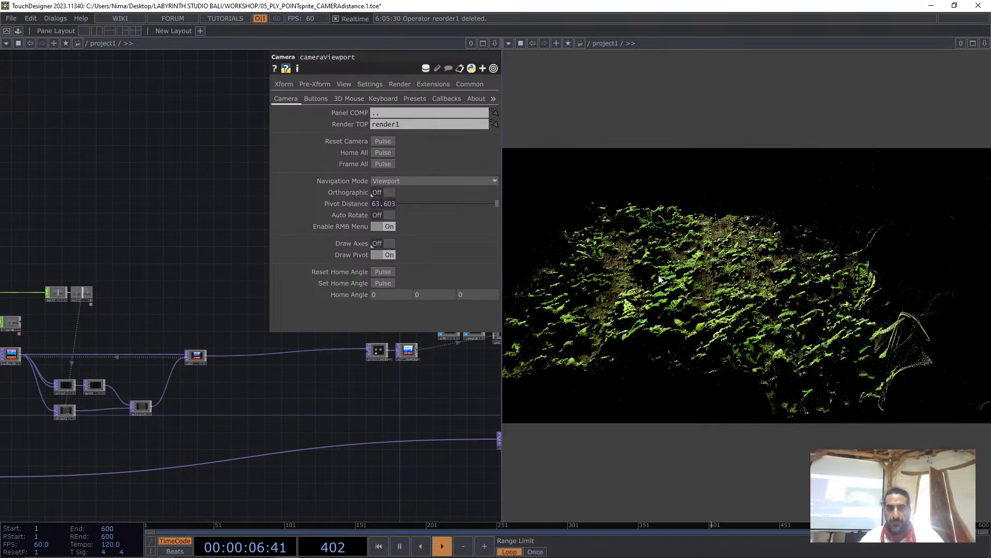
left_click_drag(660, 280, 609, 280)
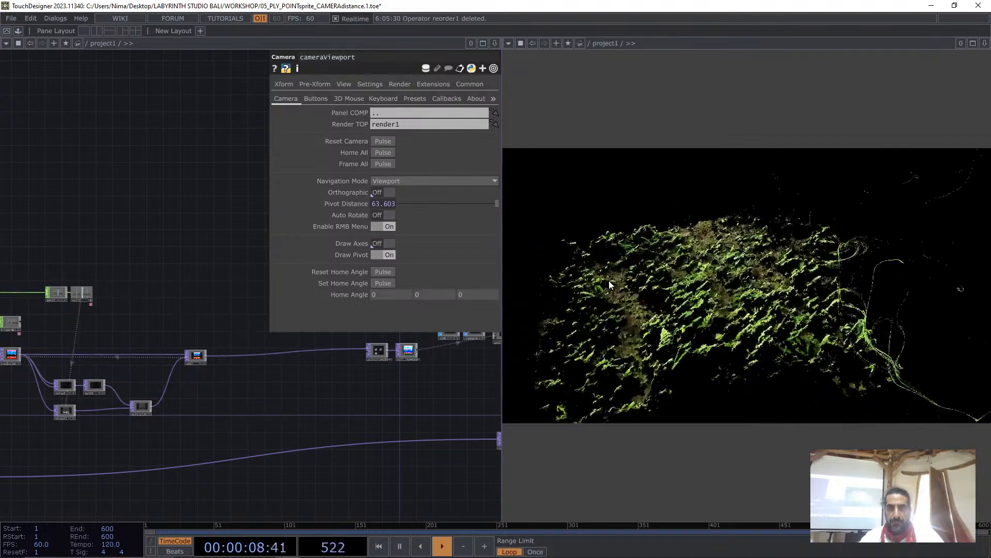
Examine the keyboardin1 operator's Keys parameters and its link to lfo2
scroll(159, 312, "up", 5)
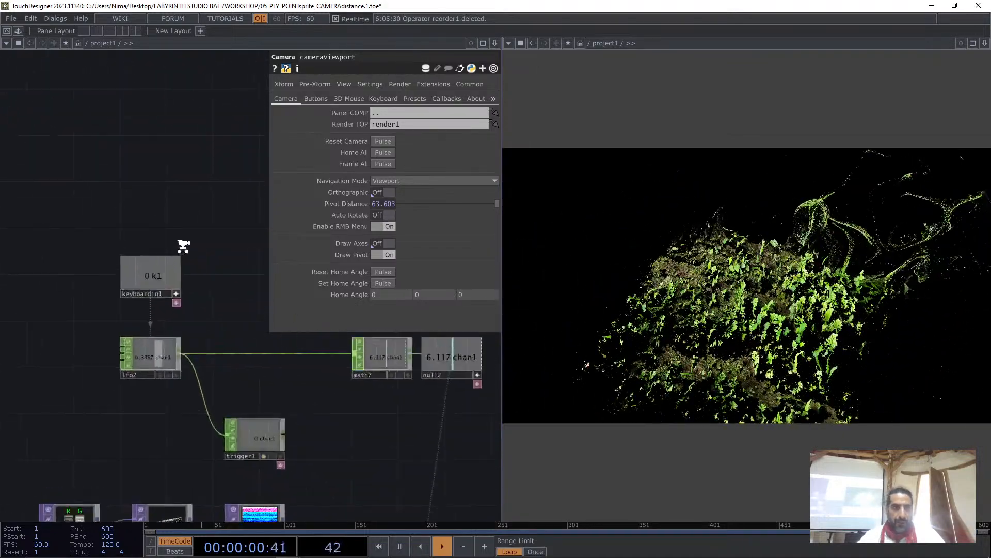
scroll(183, 247, "up", 2)
left_click(161, 272)
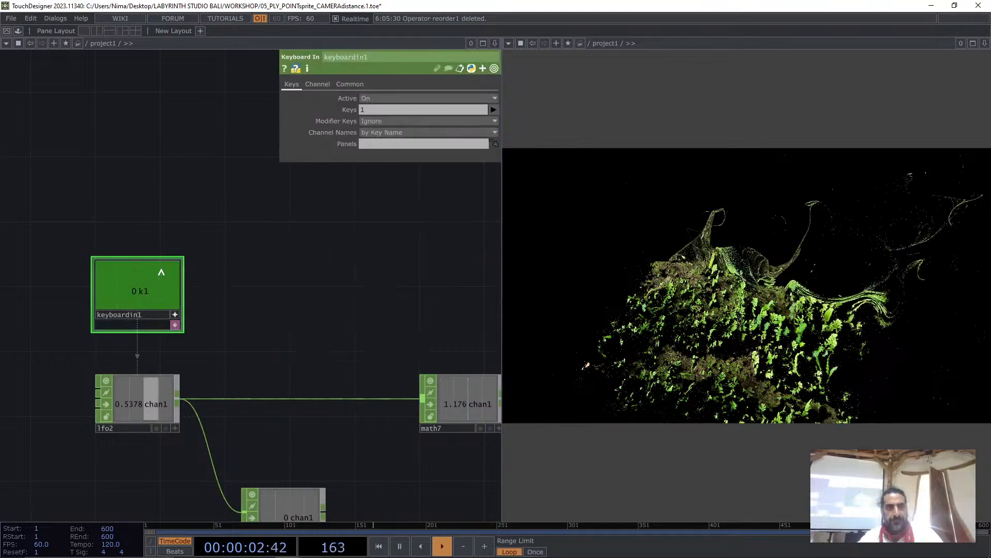
left_click_drag(353, 264, 310, 248)
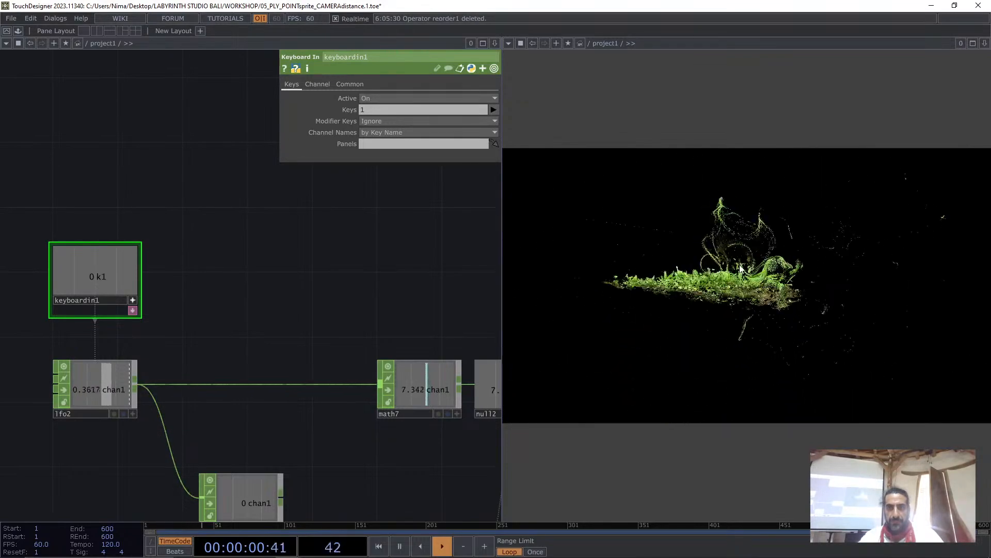
left_click_drag(316, 301, 237, 268)
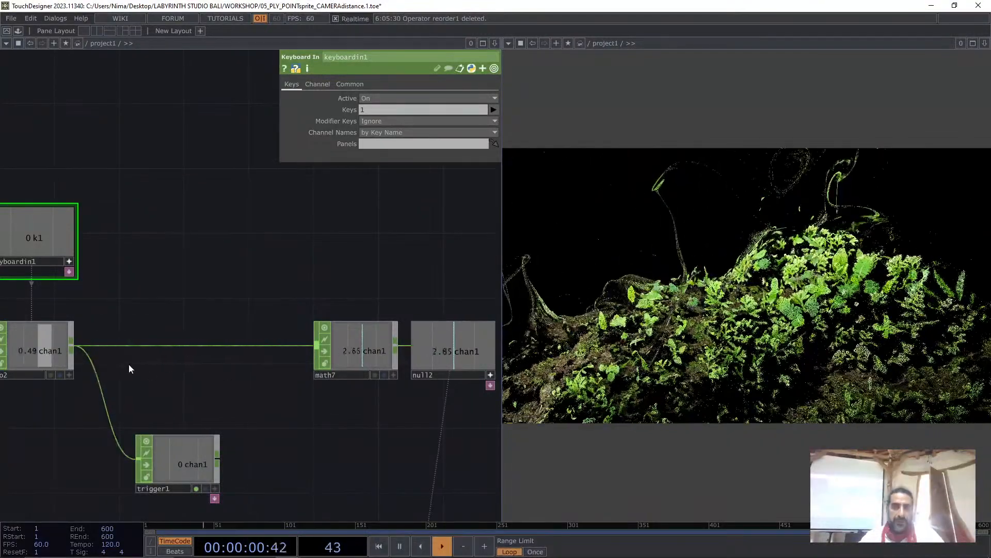
Select math6 after noise3 and show its Multi-Add parameters
left_click_drag(174, 372, 193, 284)
scroll(334, 385, "down", 3)
left_click(119, 385)
left_click(164, 382)
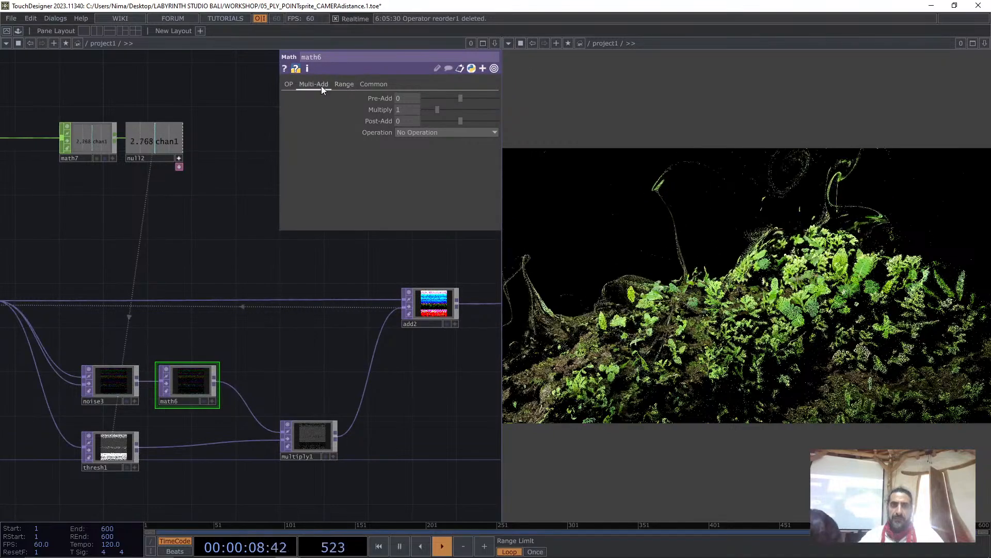
middle_click_drag(416, 118, 413, 119)
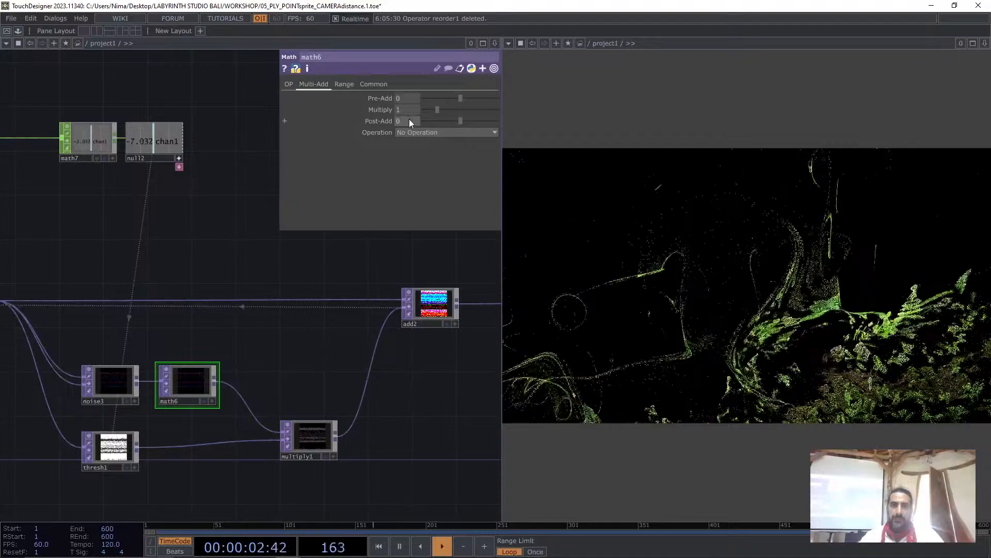
Rearrange the network by moving add2 farther downstream and multiply1 closer to math6 and thresh1
mouse_move(430, 307)
left_mouse_down()
mouse_move(394, 318)
mouse_move(418, 316)
left_mouse_up()
left_click_drag(384, 379, 279, 366)
left_click_drag(306, 303, 350, 303)
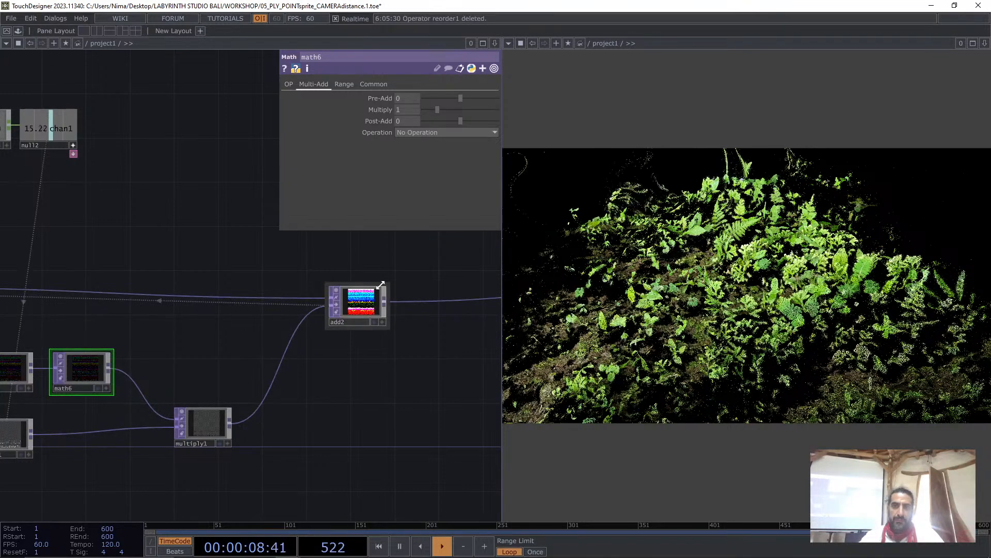
scroll(336, 275, "down", 2)
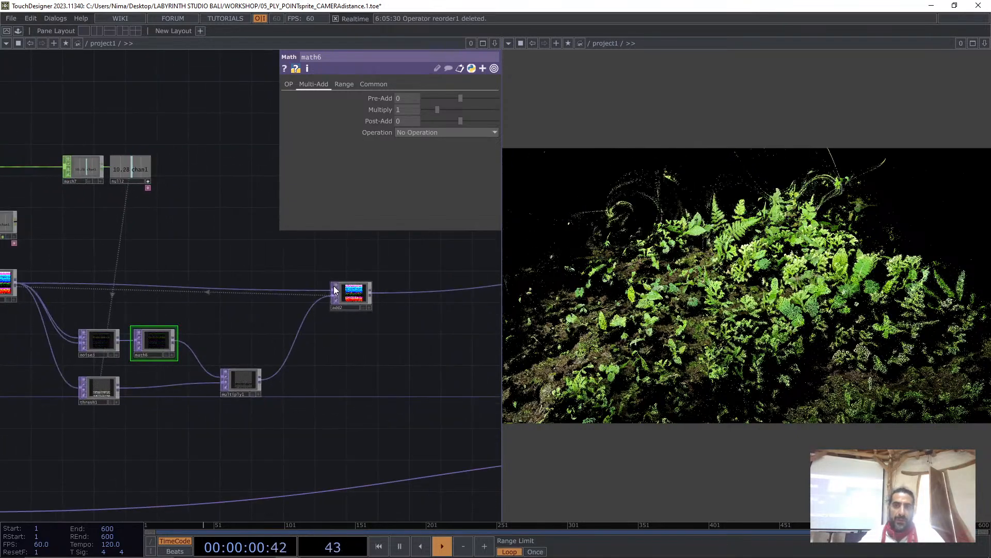
scroll(175, 344, "up", 2)
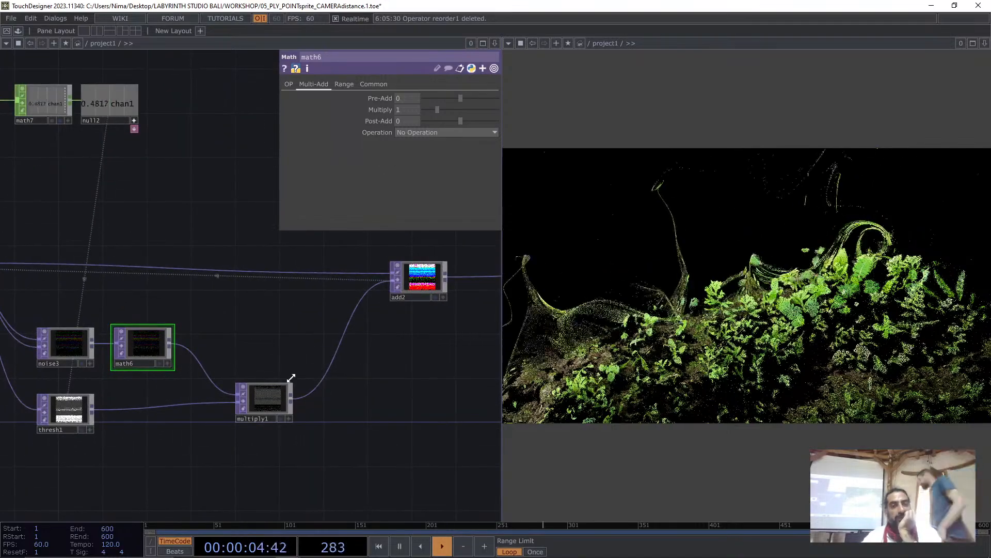
left_click_drag(266, 397, 233, 398)
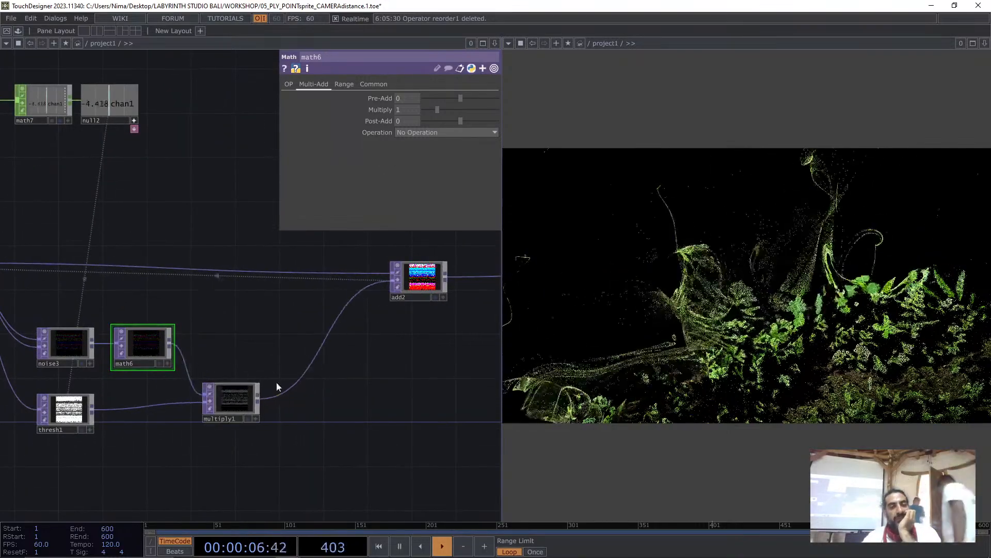
left_click_drag(422, 287, 456, 276)
left_click_drag(389, 349, 340, 356)
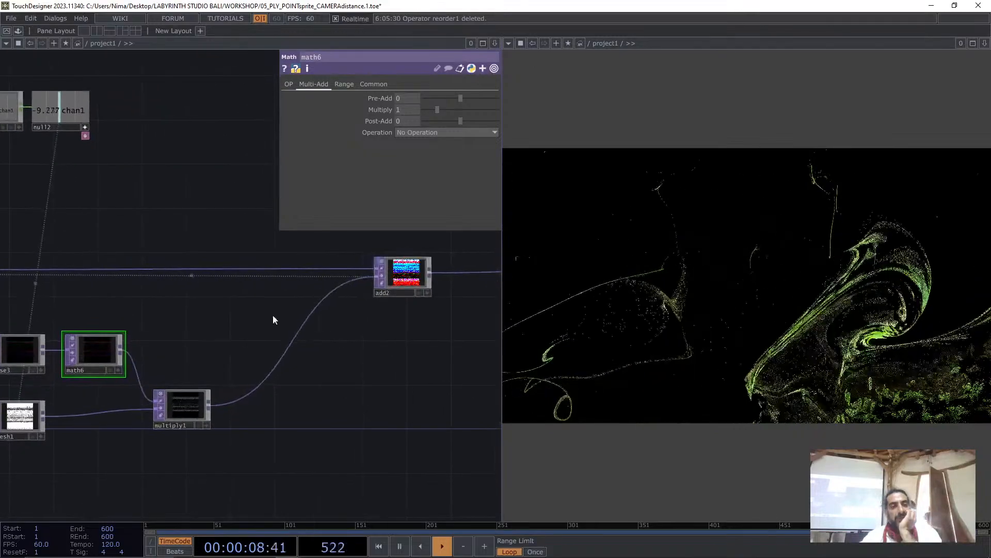
Restrict math6's Combine Channels Input and Combine Channels Output to the G channel only
left_click(288, 83)
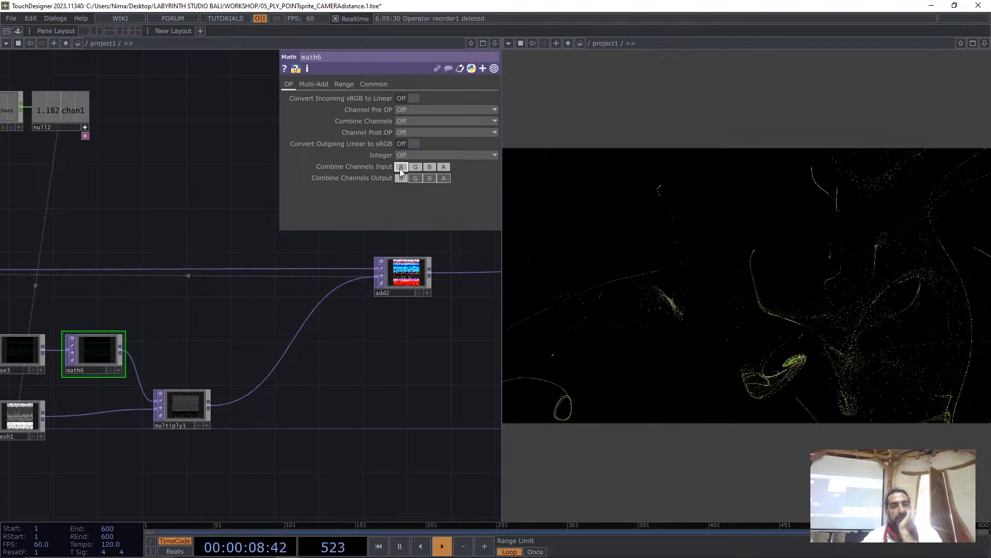
left_click(416, 167)
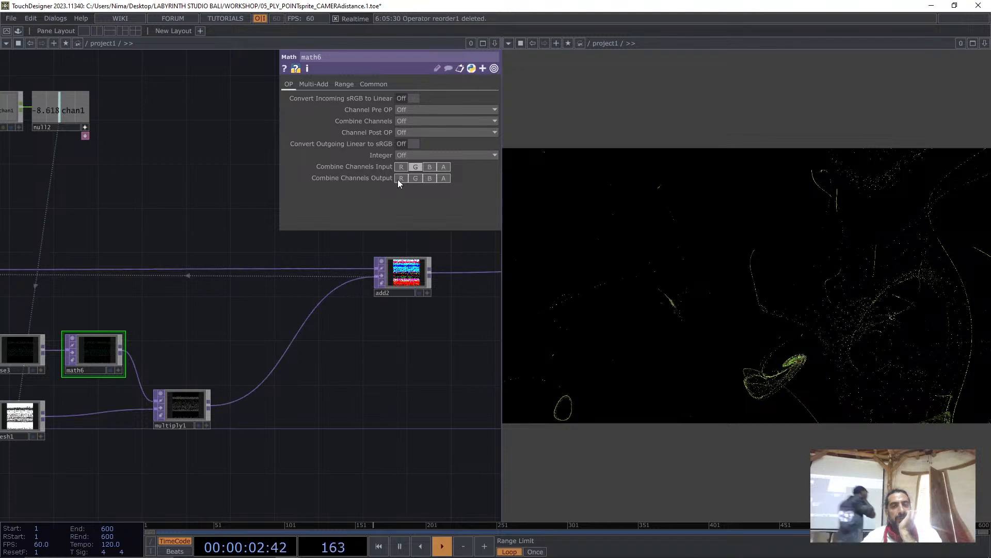
left_click_drag(246, 321, 317, 310)
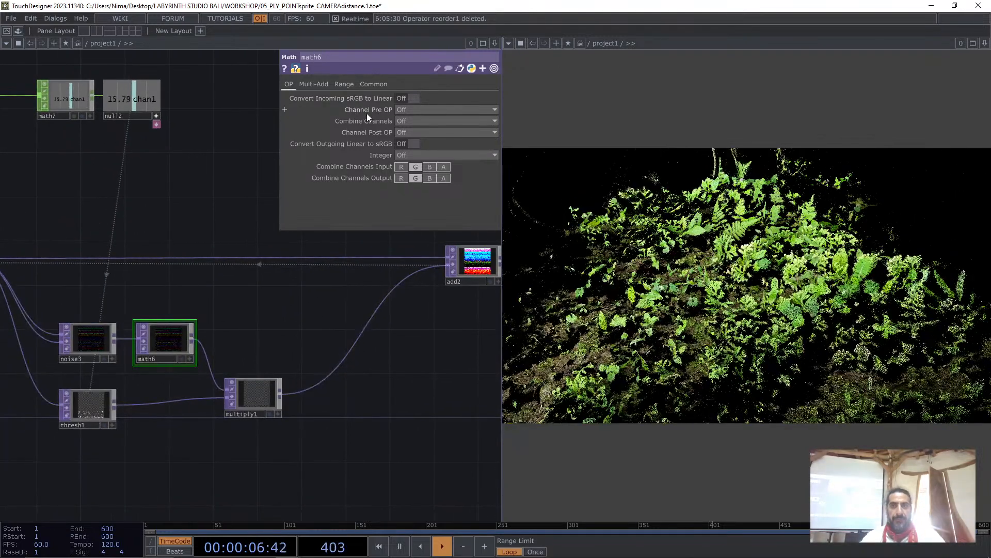
Try a negative Post-Add value on math6 and undo it
left_click(312, 83)
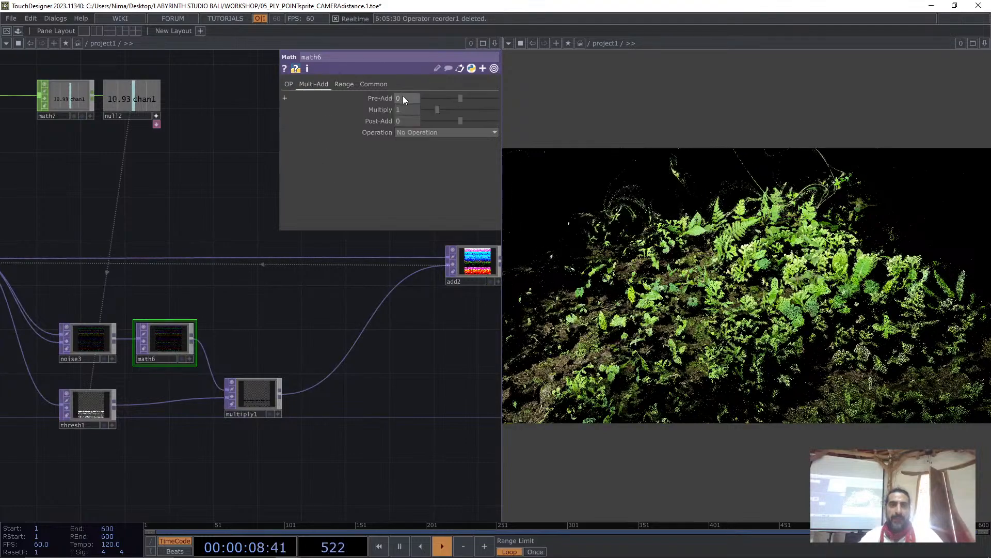
middle_click_drag(411, 119, 406, 102)
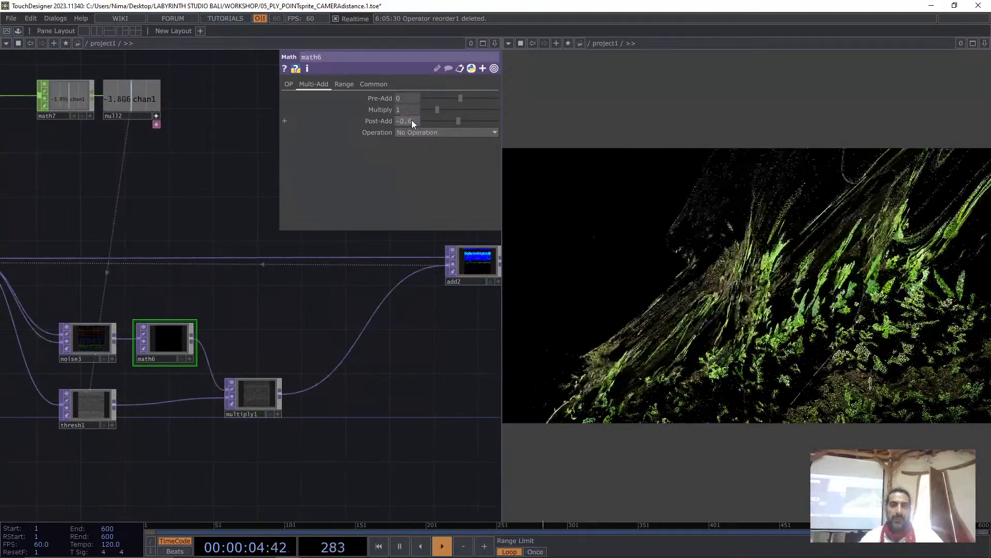
scroll(411, 120, "up", 2)
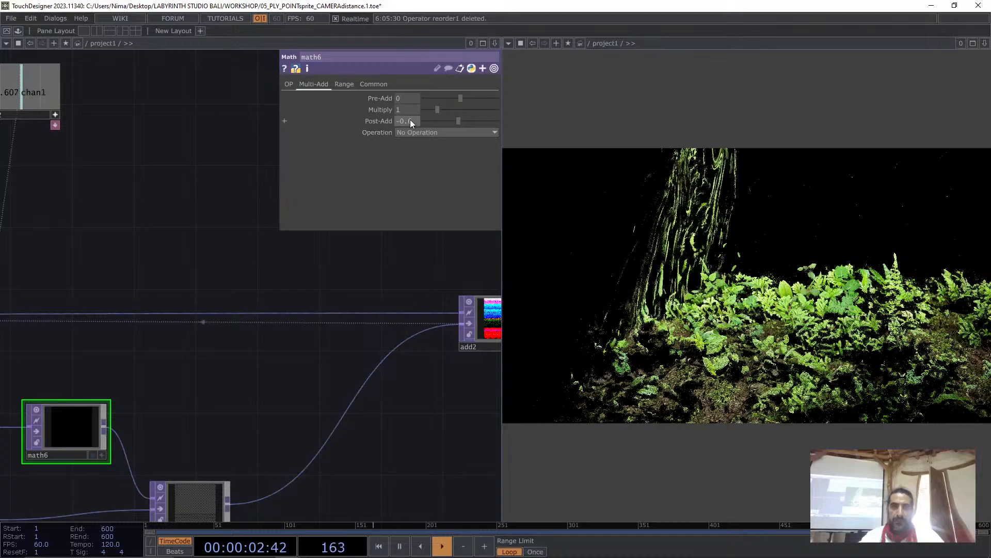
key("ctrl+z")
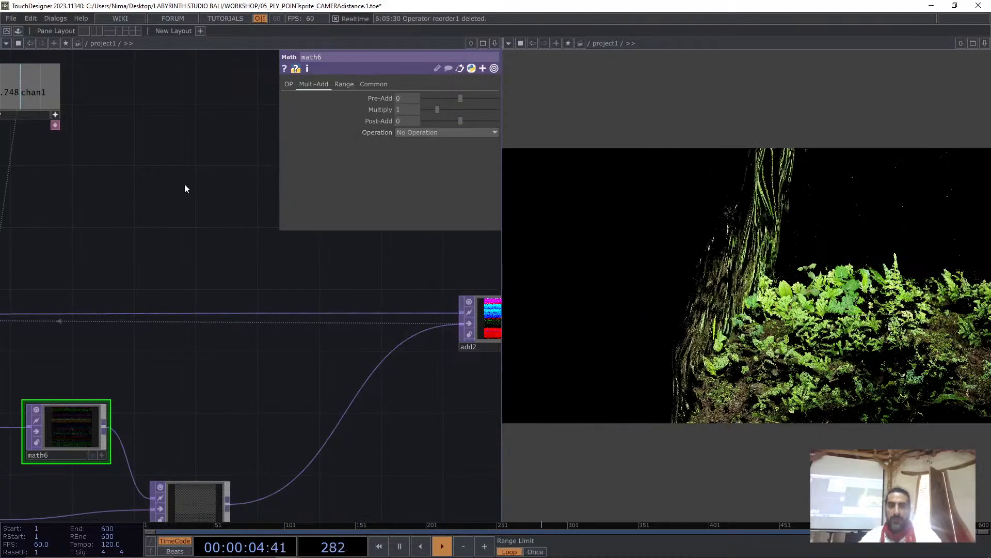
Set math6's Pre-Add to 0.1
mouse_move(412, 97)
middle_mouse_down()
mouse_move(405, 89)
mouse_move(409, 101)
middle_mouse_up()
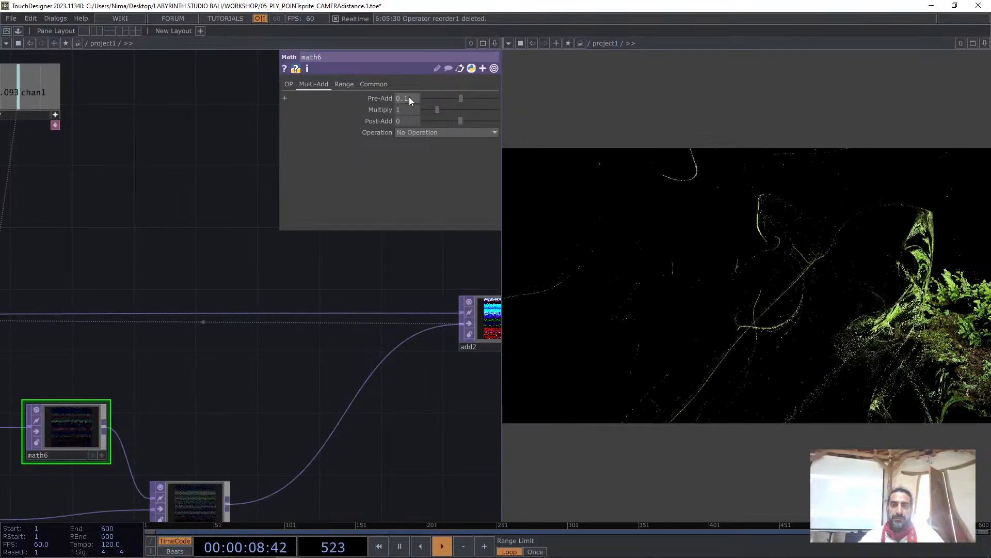
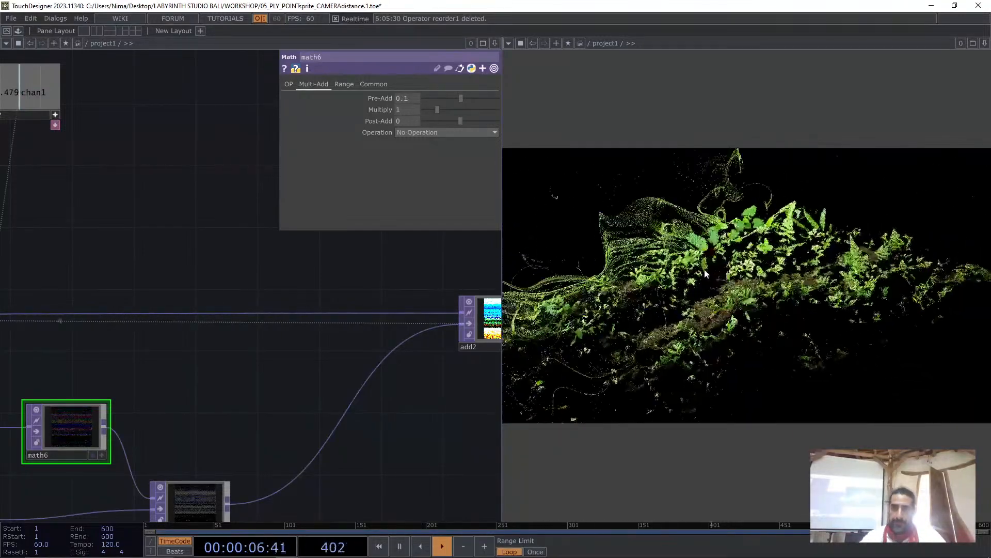
Try A as the key that keyboardin1 listens for, and restore its Keys value to 1
left_click_drag(153, 250, 186, 240)
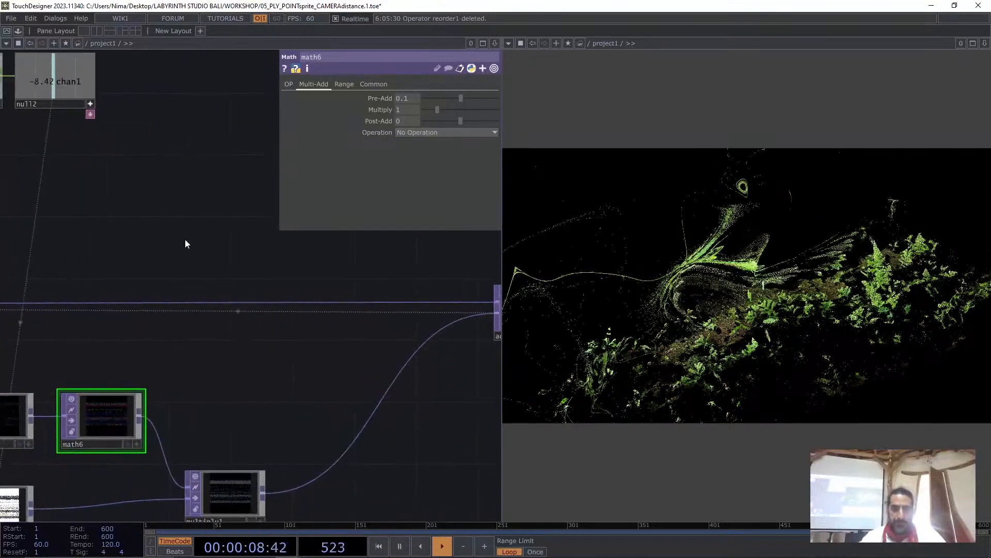
left_click_drag(94, 248, 157, 267)
middle_click_drag(157, 267, 72, 242)
left_click_drag(31, 217, 197, 253)
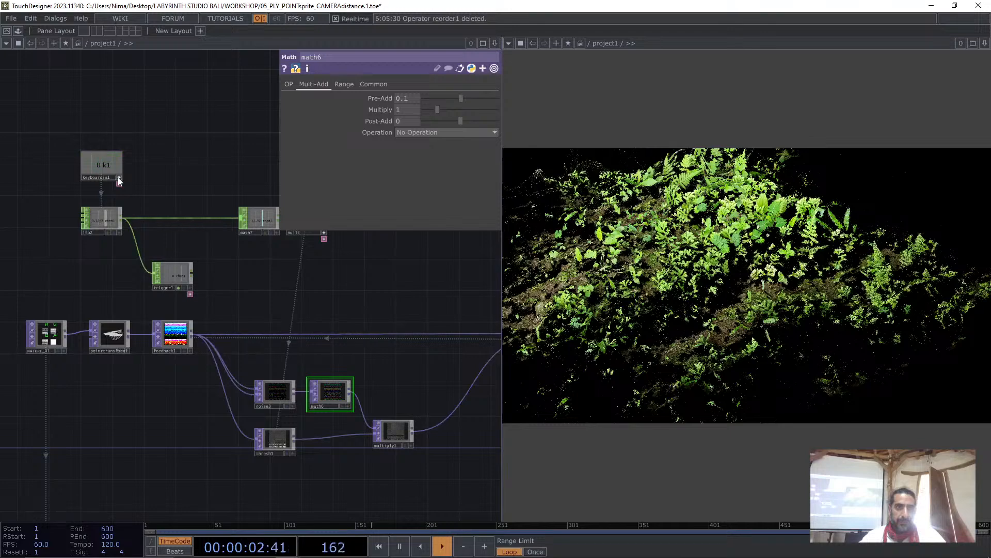
left_click(102, 168)
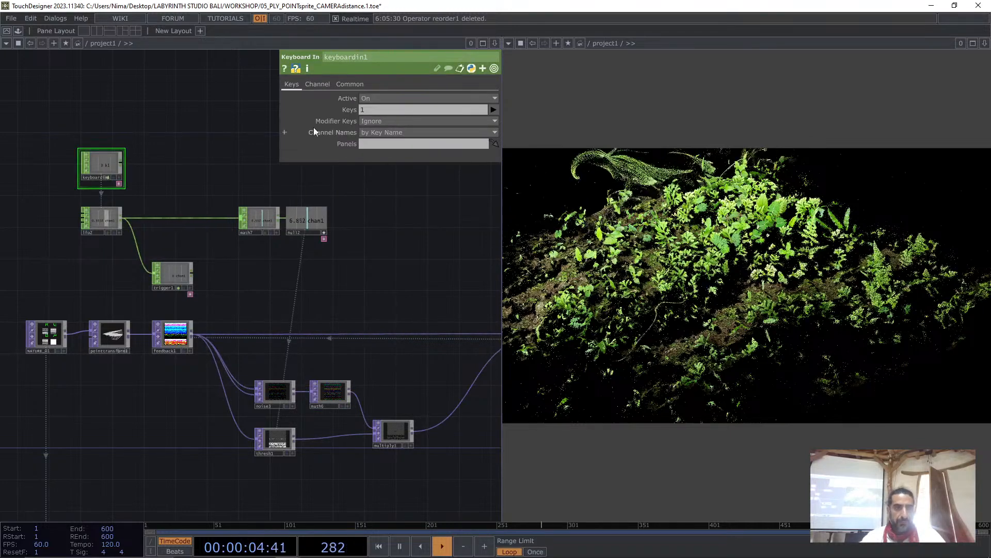
left_click_drag(371, 109, 308, 112)
type("A")
key("Return")
key("a")
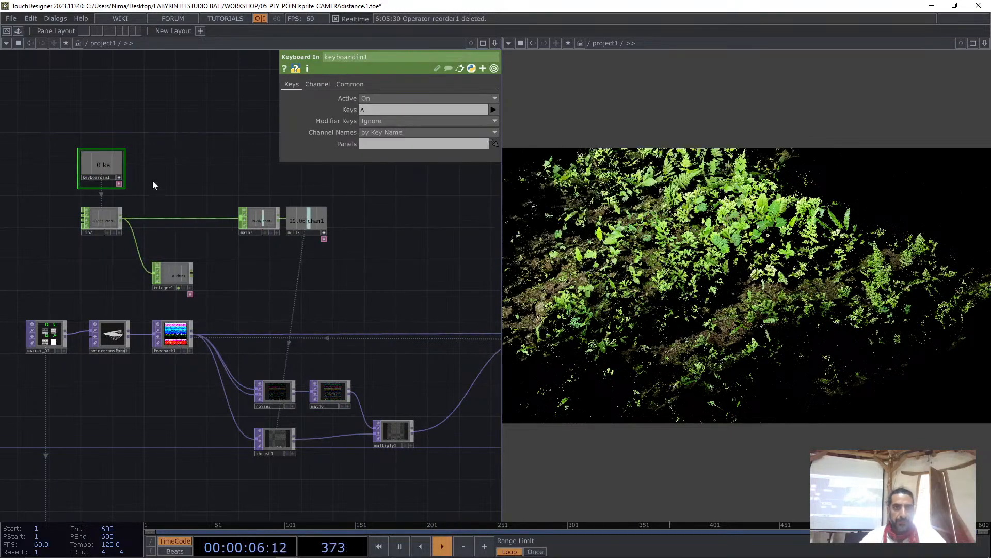
left_click(121, 177)
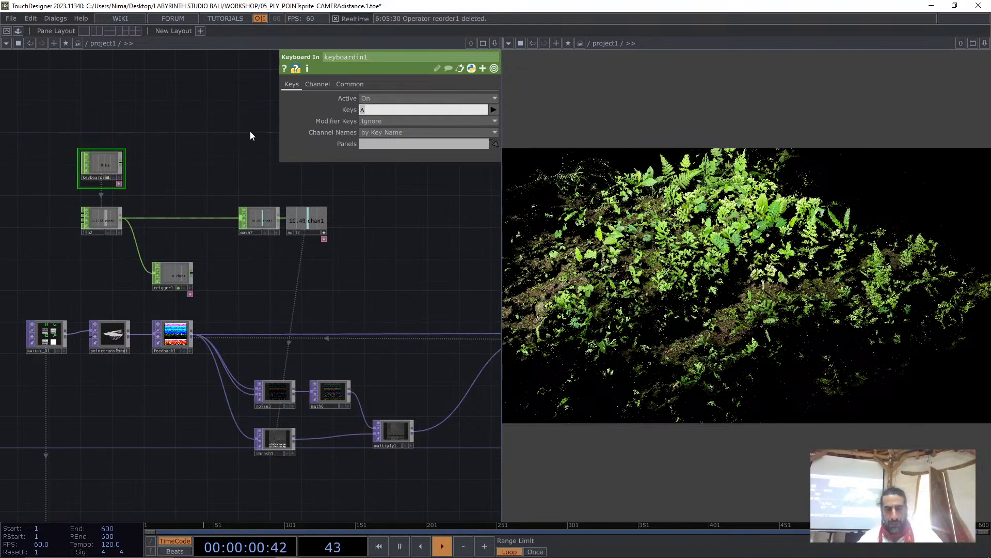
type("1")
key("Return")
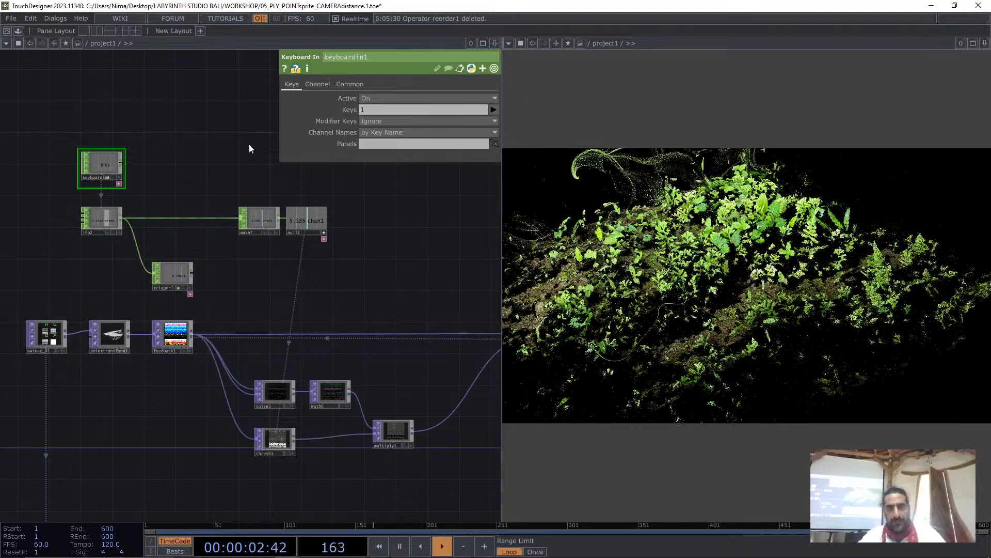
Save the project
left_click_drag(352, 259, 183, 240)
scroll(182, 240, "down", 4)
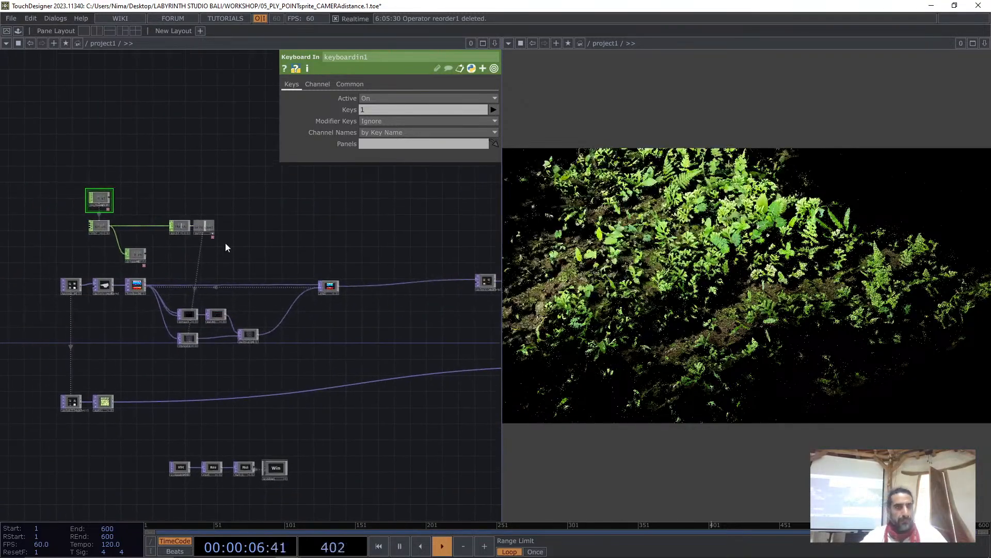
scroll(223, 242, "up", 2)
left_click_drag(257, 286, 311, 274)
key("ctrl+s")
Review the ramp settings of lfo2 and the From Range and To Range values of math7
scroll(137, 253, "up", 3)
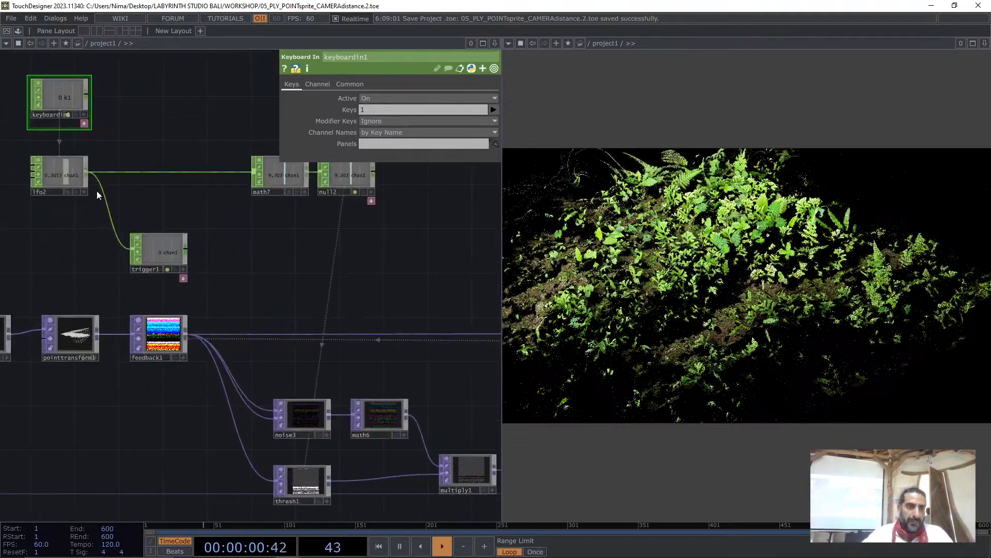
left_click(73, 179)
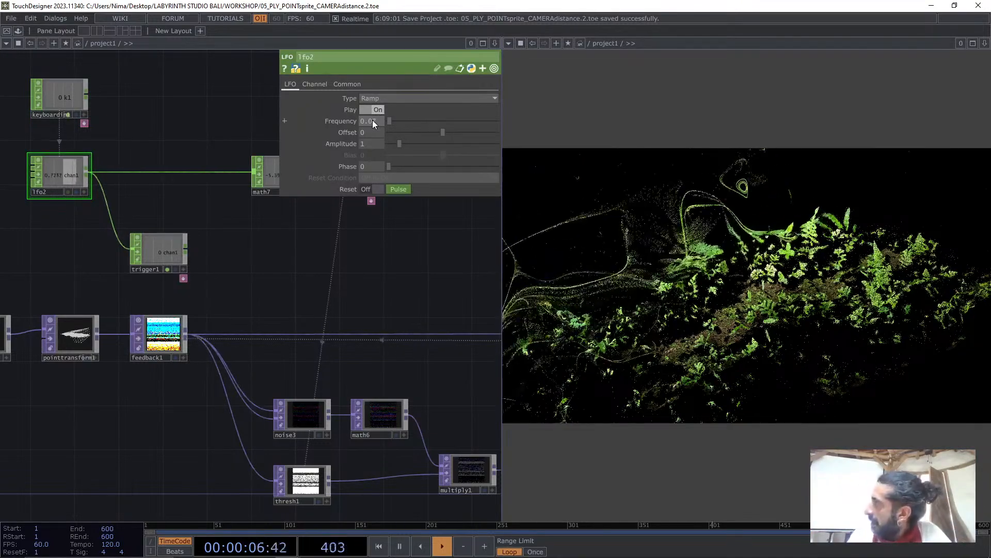
scroll(316, 183, "down", 1)
scroll(316, 183, "down", 5)
scroll(332, 299, "up", 5)
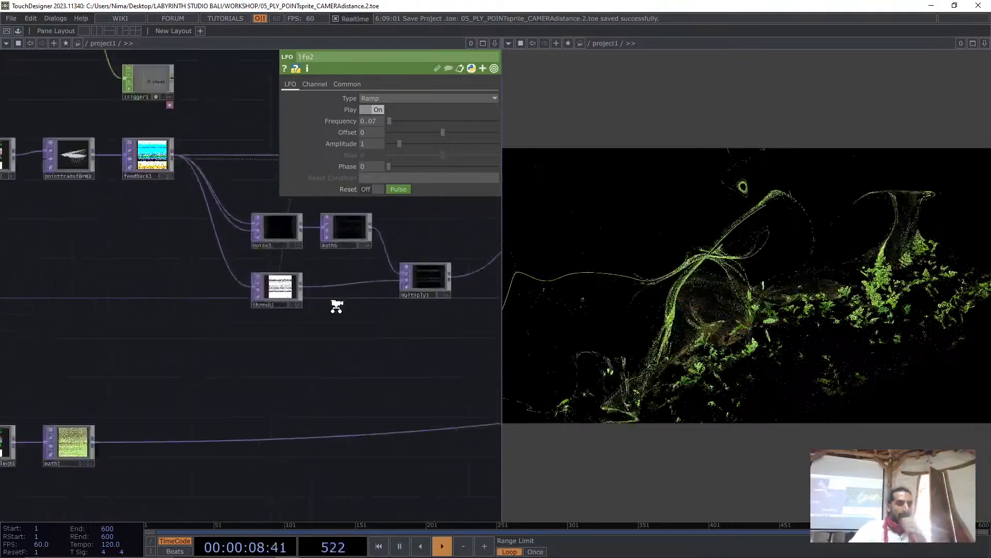
left_click_drag(272, 300, 147, 263)
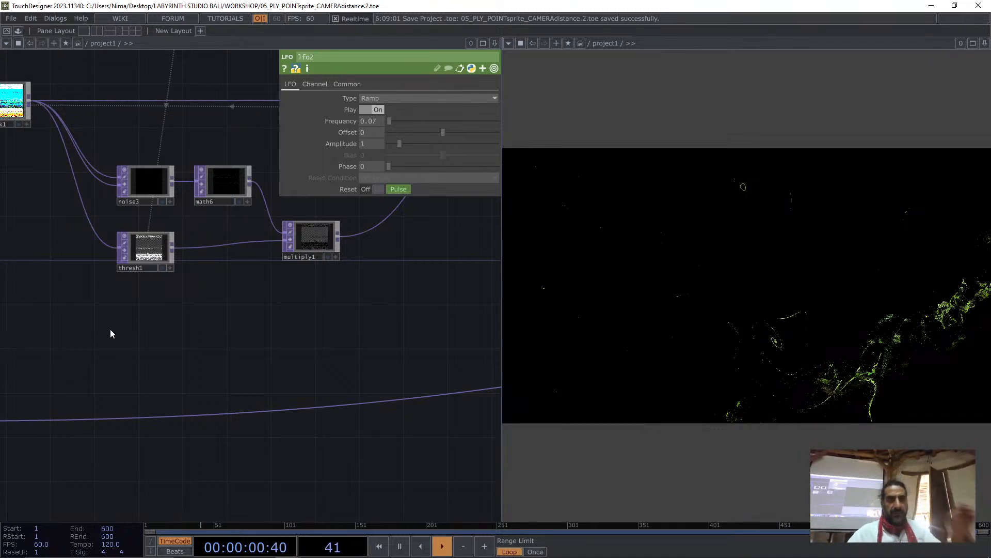
scroll(130, 325, "down", 3)
left_click_drag(119, 196, 180, 225)
scroll(93, 158, "up", 3)
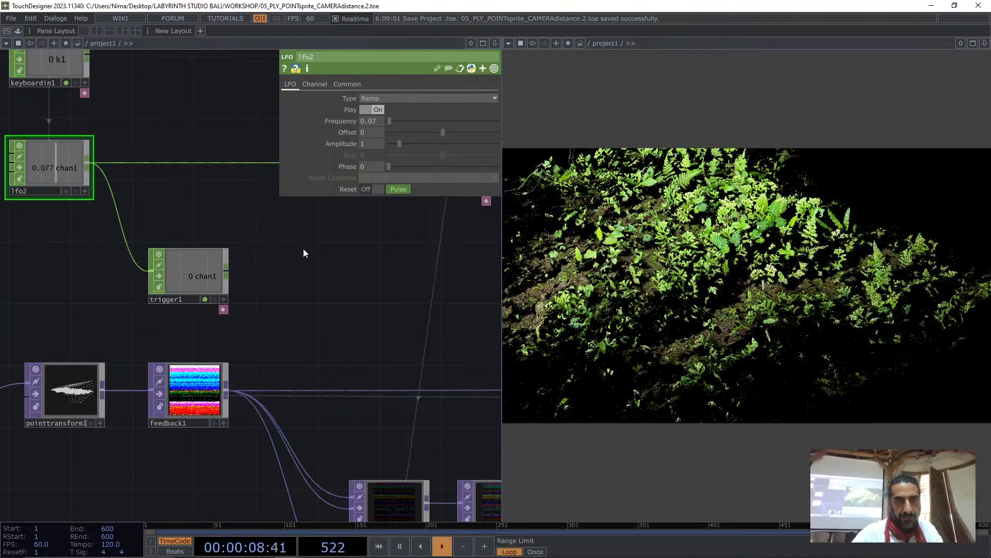
left_click_drag(313, 258, 227, 315)
left_click(297, 232)
left_click_drag(225, 230, 164, 230)
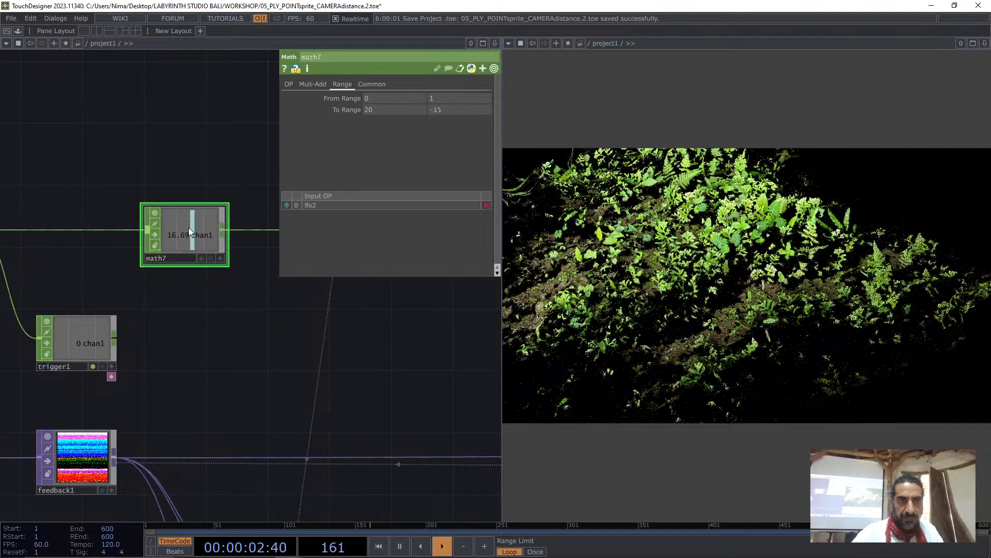
left_click_drag(226, 286, 386, 312)
left_click(127, 256)
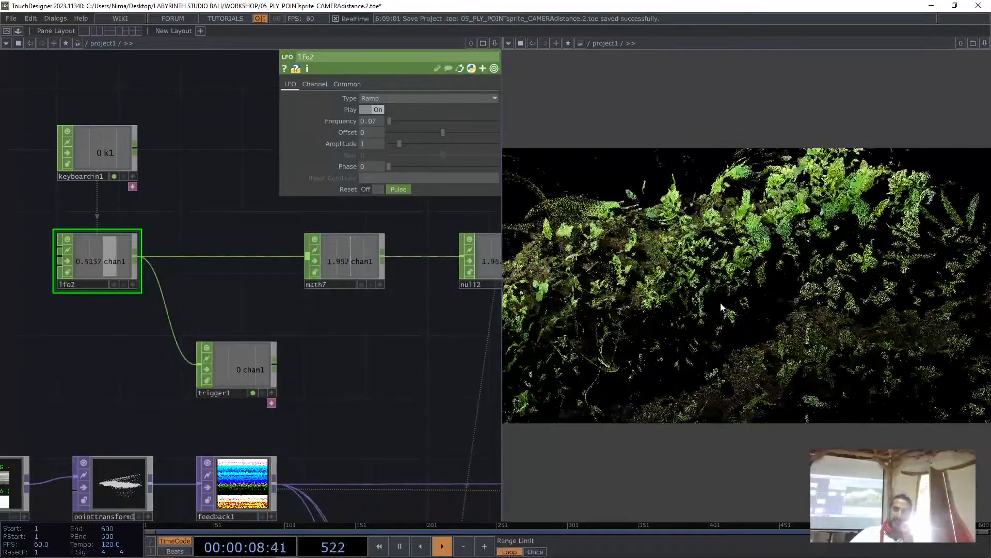
Set math6's Pre-Add to -0.1
left_click_drag(384, 410, 124, 208)
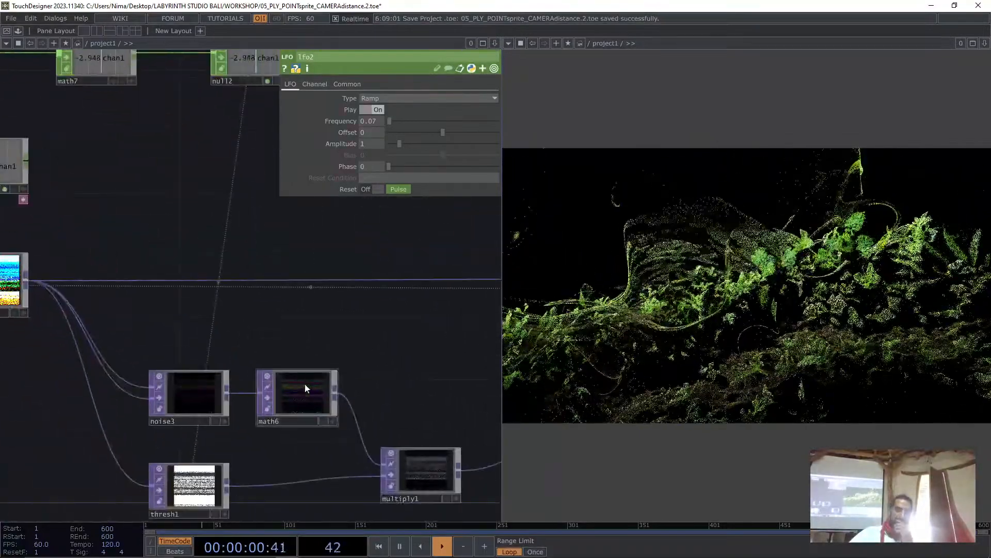
left_click(305, 383)
middle_click_drag(405, 99, 387, 99)
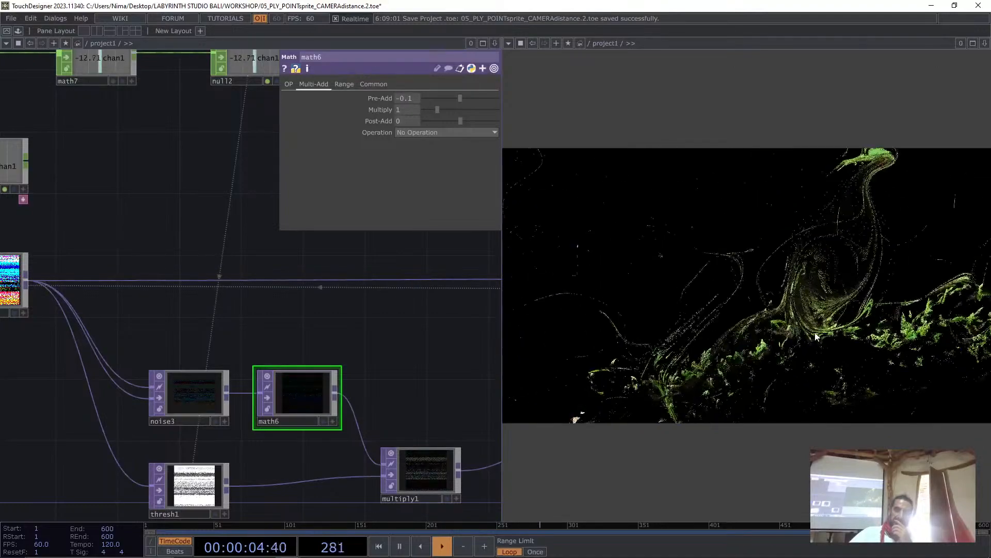
Set trigger1's Trigger Threshold to 0.001
left_click_drag(215, 221, 257, 280)
middle_click_drag(256, 280, 155, 237)
left_click_drag(122, 264, 193, 285)
scroll(119, 203, "up", 3)
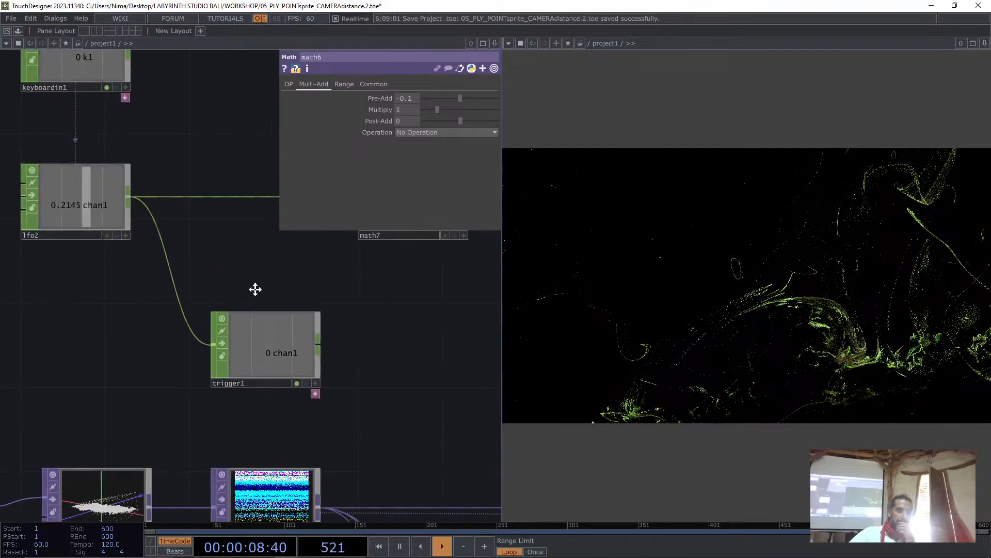
left_click_drag(255, 290, 212, 301)
left_click(249, 346)
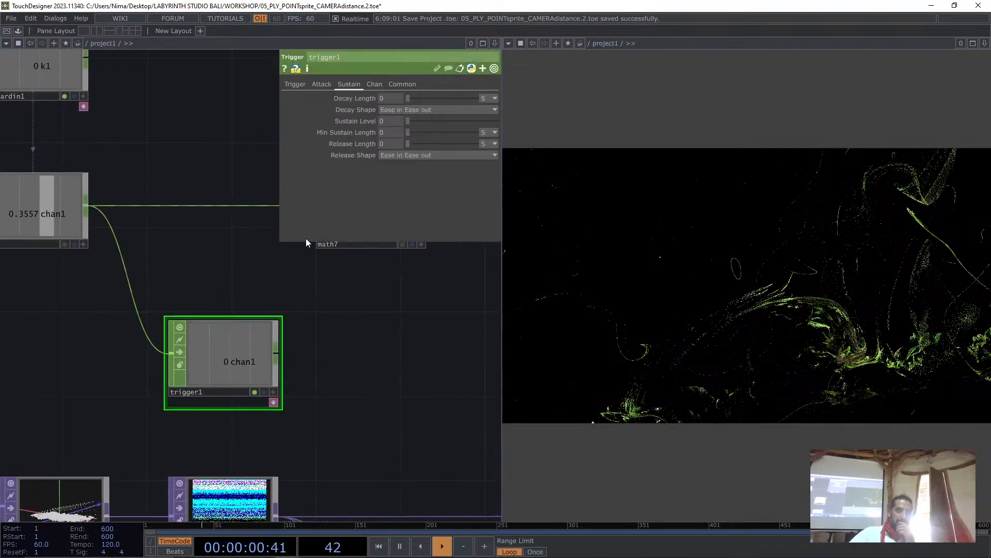
left_click(296, 83)
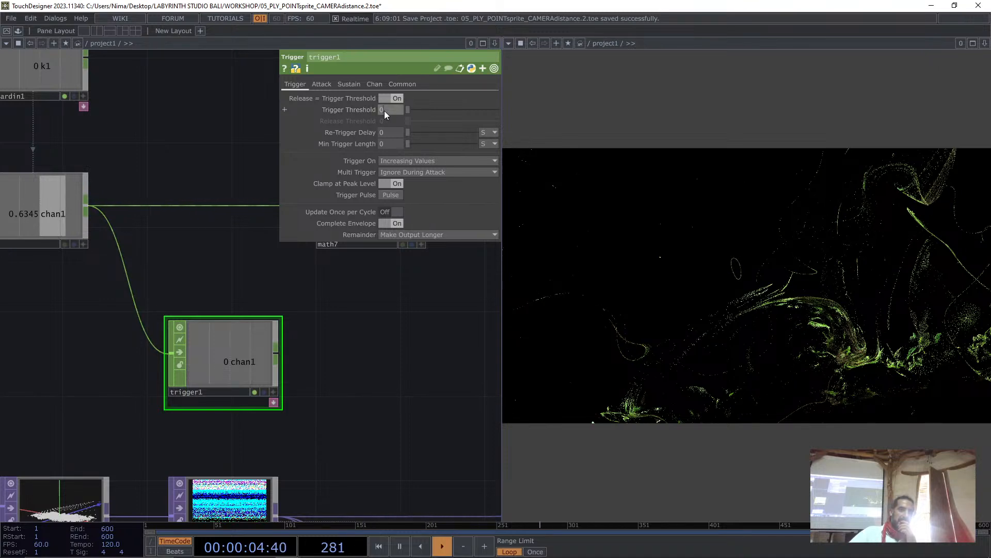
type("0.001")
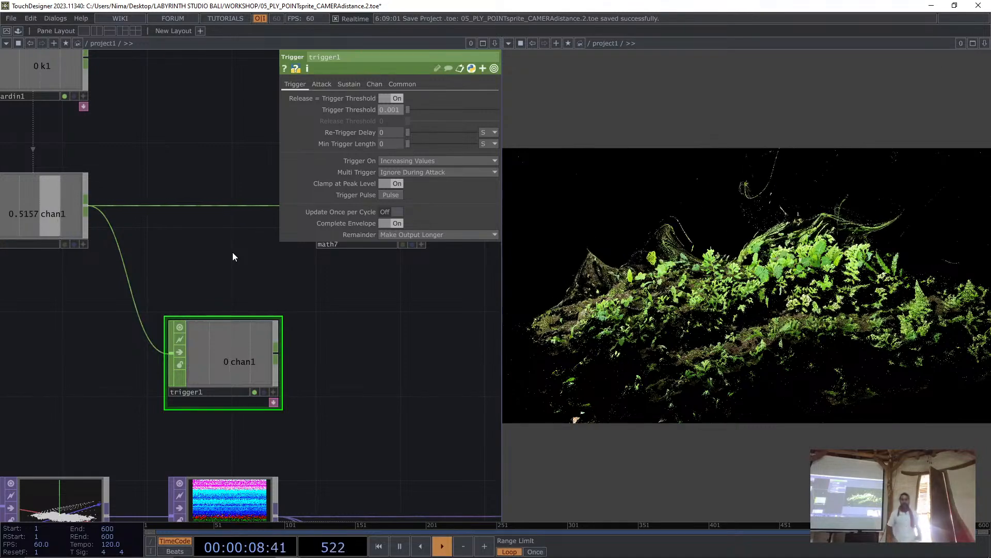
Switch from TouchDesigner to another open application window
key("alt+Tab")
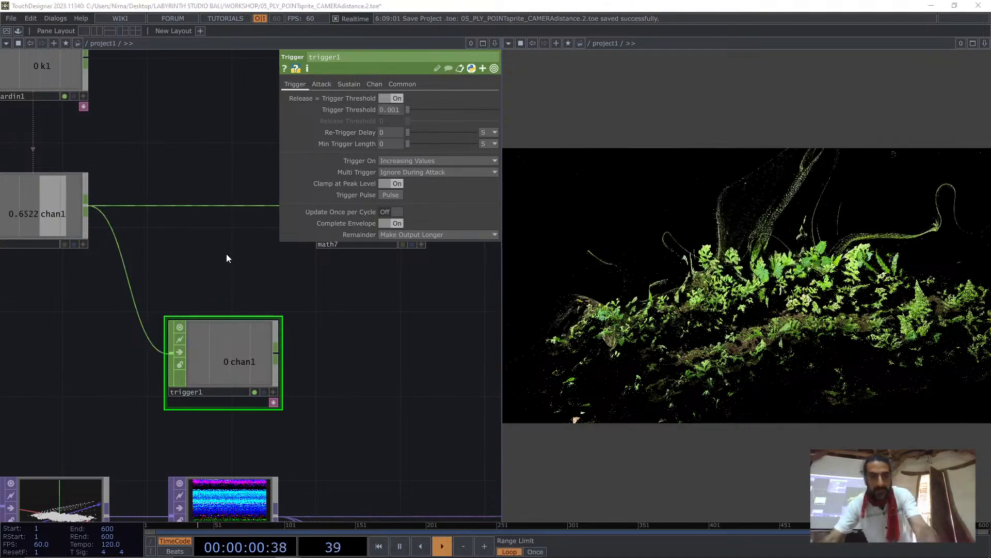